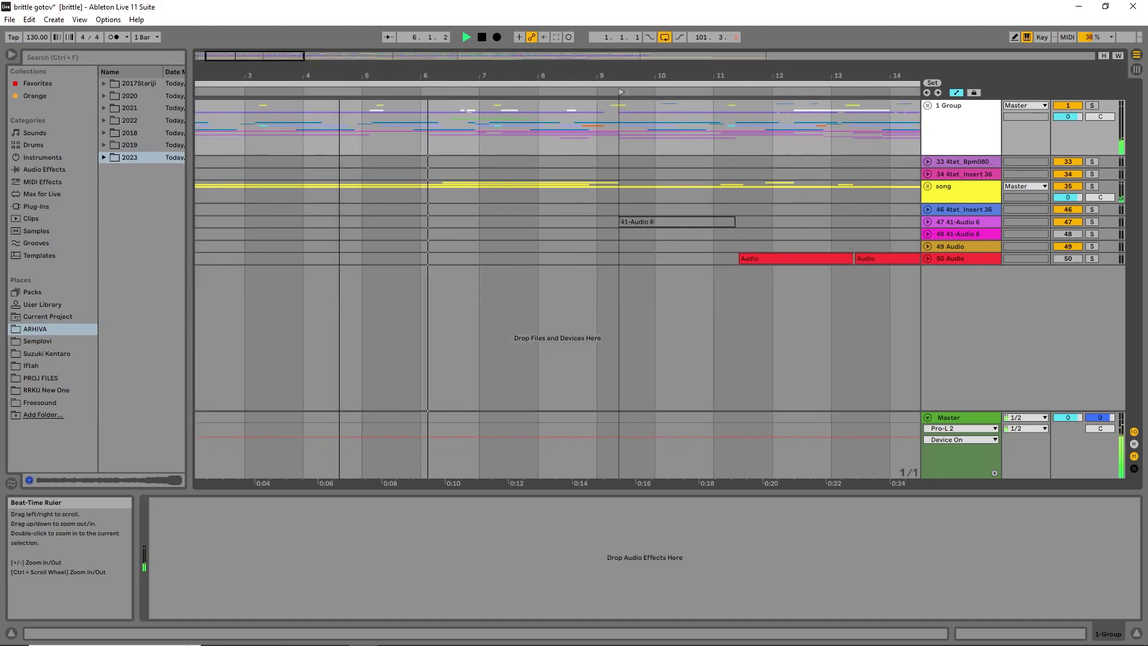
# Step: Switch to full-screen view and place the insert marker at bar 14 in the 1 Group track
pyautogui.press('F11')
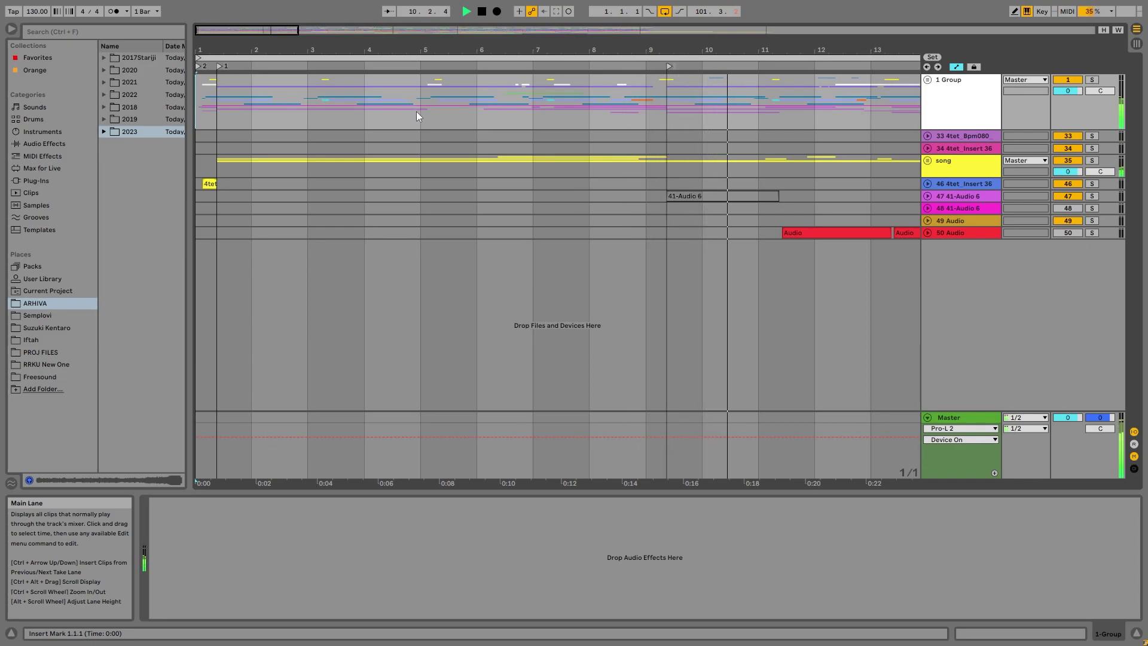
pyautogui.moveTo(727, 49); pyautogui.dragTo(546, 36)
pyautogui.scroll(-1, 487, 51)
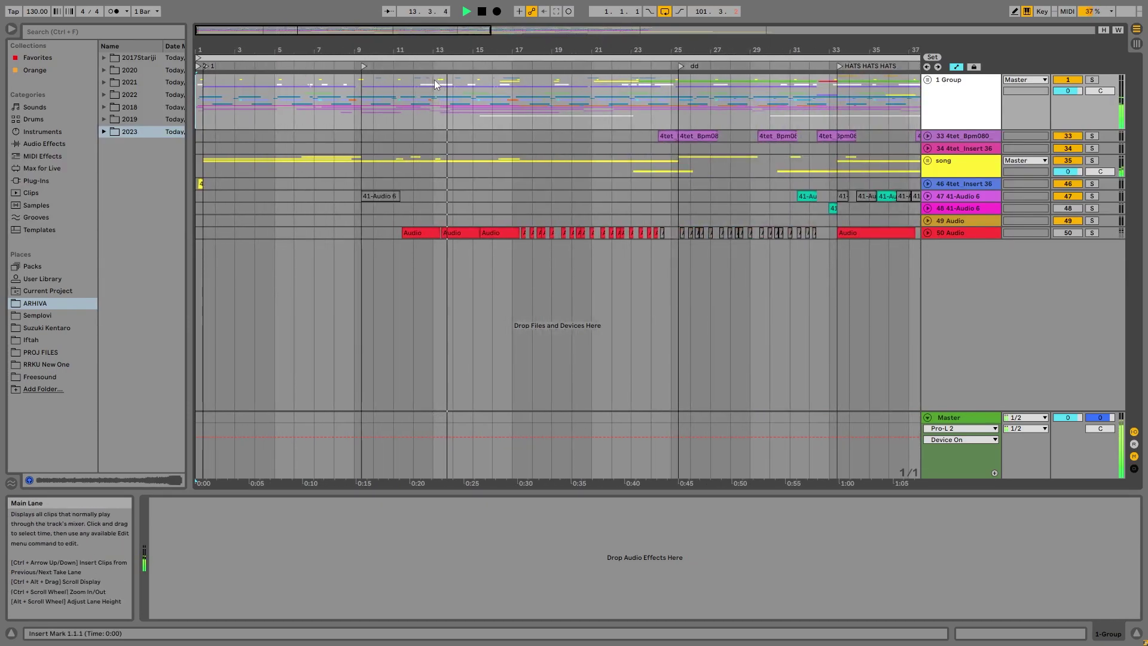
pyautogui.click(453, 107)
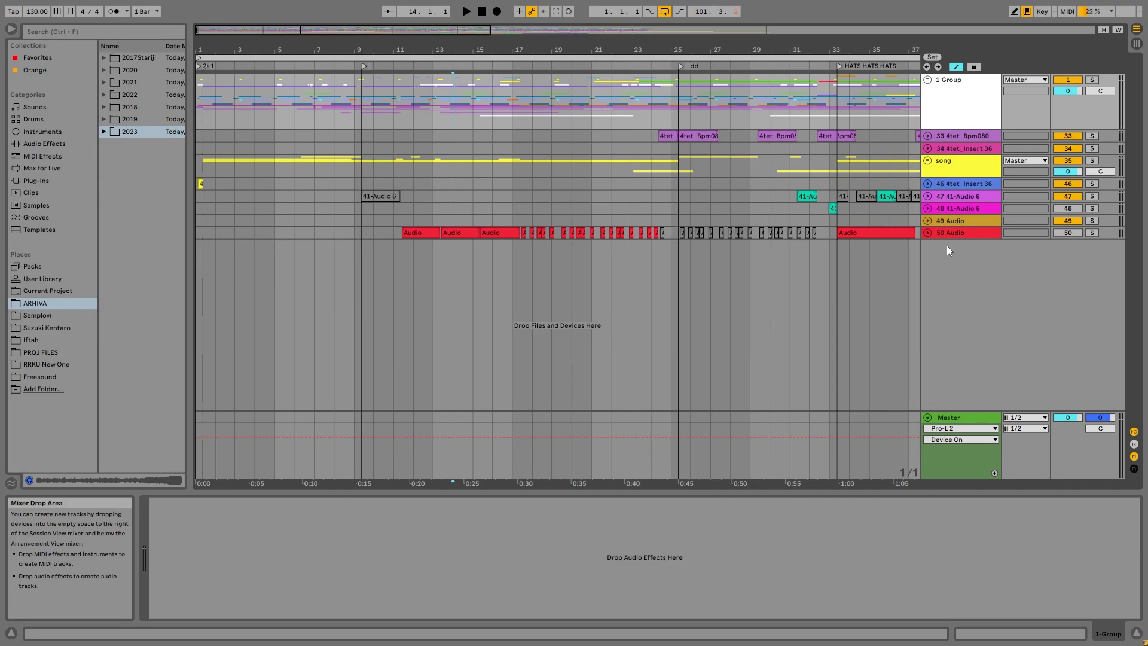
# Step: Widen the browser to show the modification dates and move the insert marker to bar 9 in the 1 Group track
pyautogui.moveTo(638, 49); pyautogui.dragTo(386, 44)
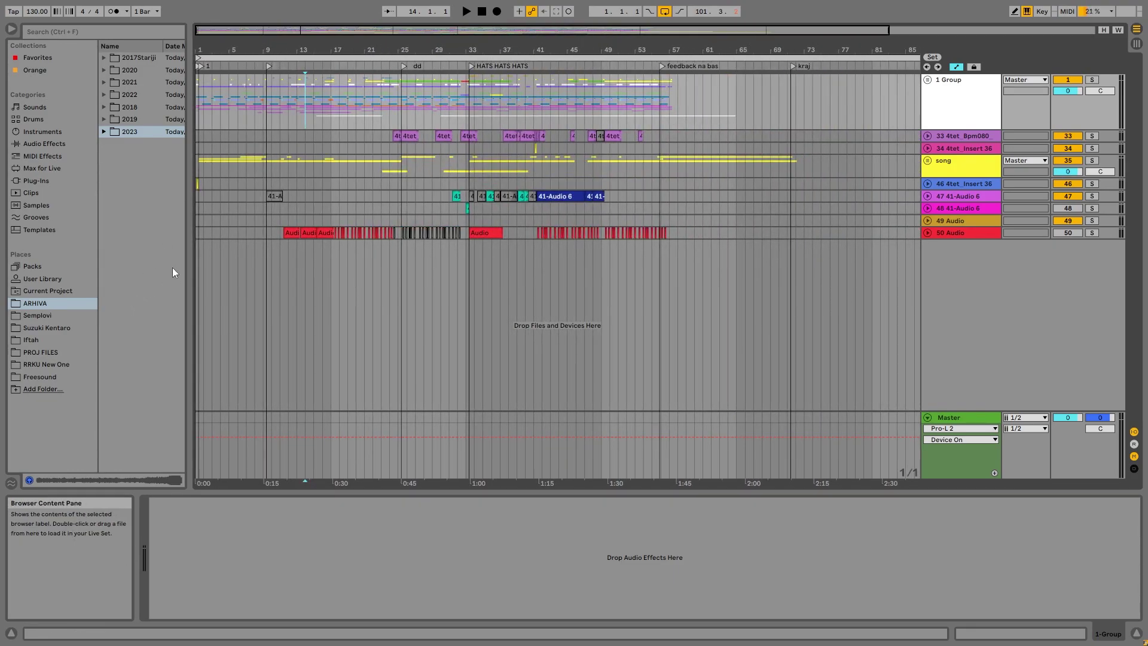
pyautogui.moveTo(192, 256); pyautogui.dragTo(247, 256)
pyautogui.click(314, 127)
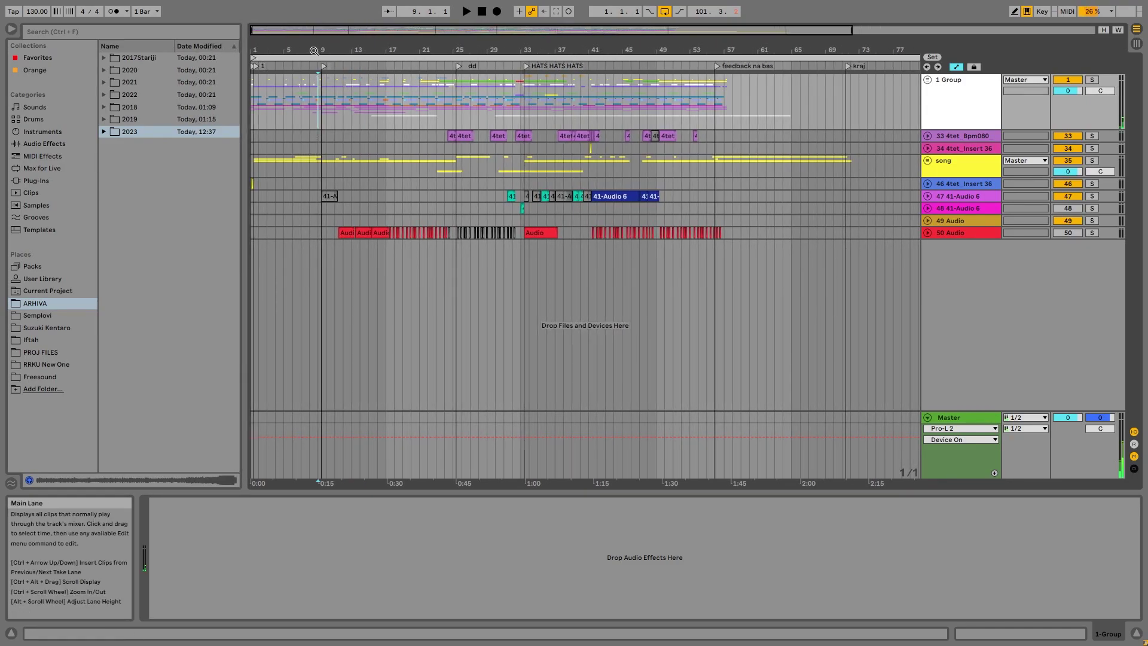
# Step: Select the time range from 9.2.3 to 11.1.1 in the 1 Group track
pyautogui.scroll(5, 313, 126)
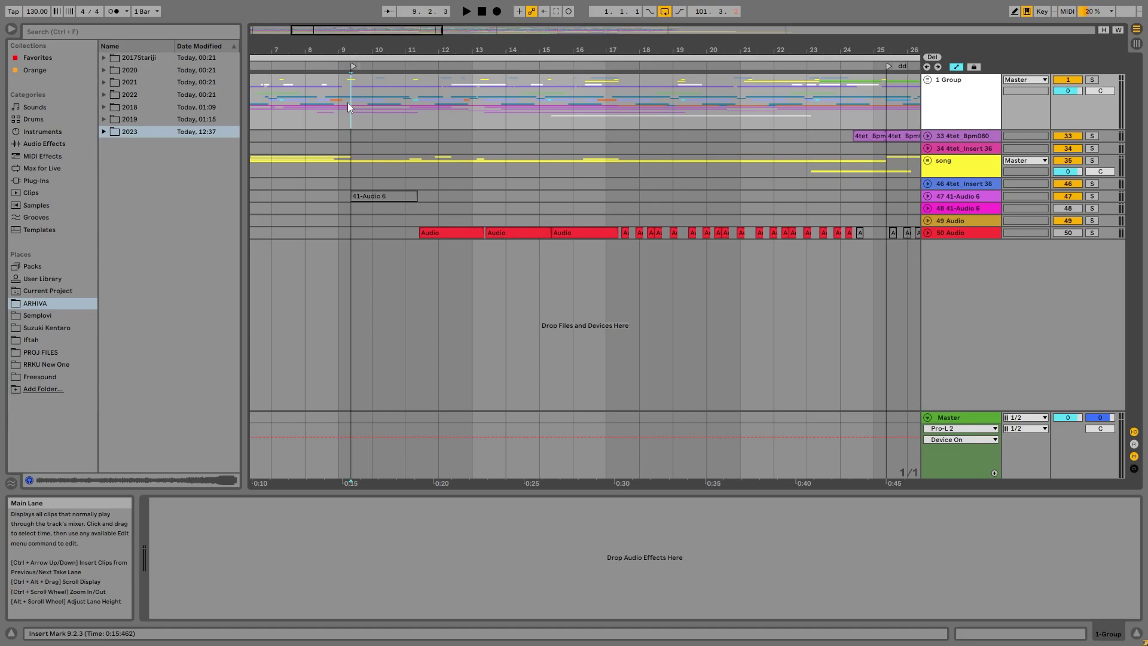
pyautogui.moveTo(345, 43); pyautogui.dragTo(345, 70)
pyautogui.click(361, 105)
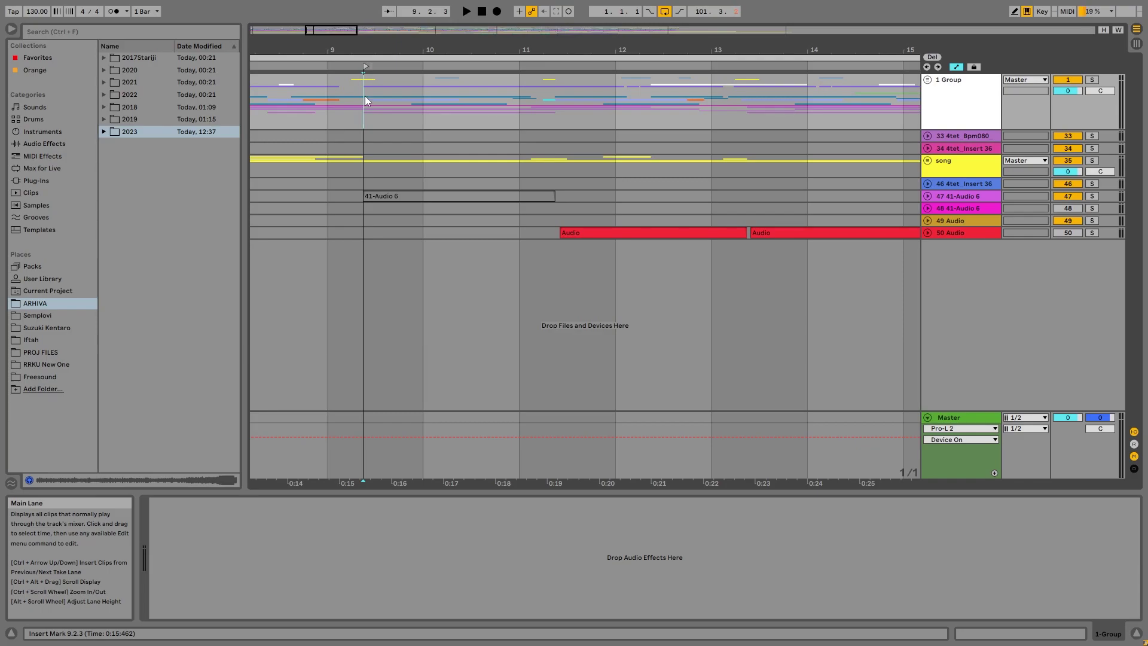
pyautogui.moveTo(364, 96); pyautogui.dragTo(524, 116)
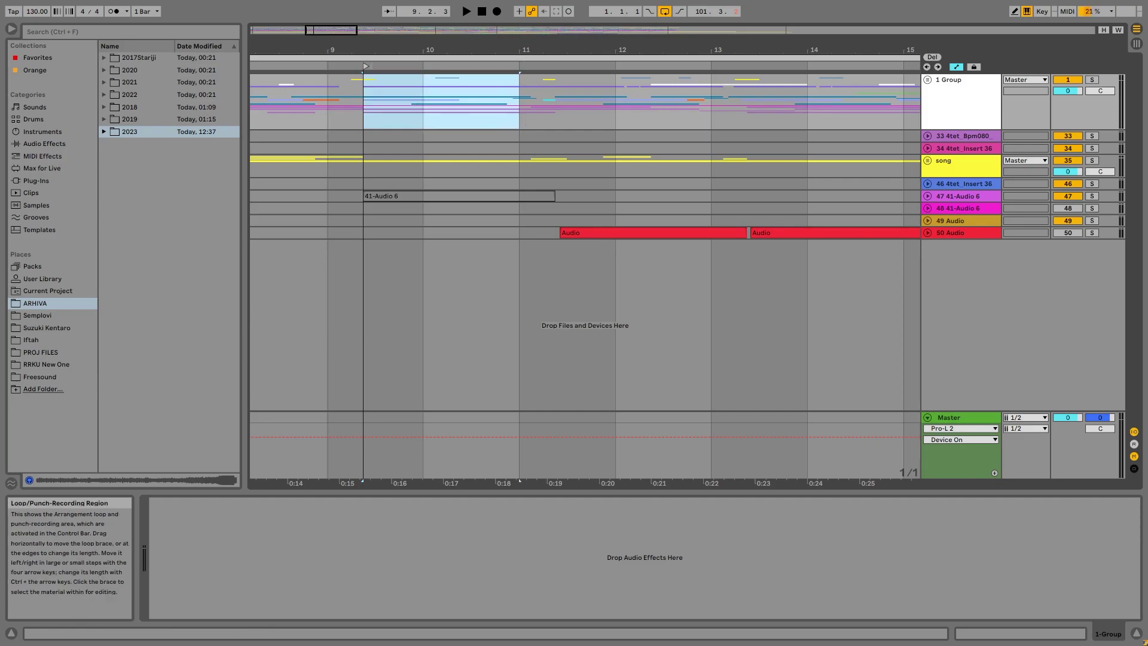
pyautogui.scroll(-3, 522, 54)
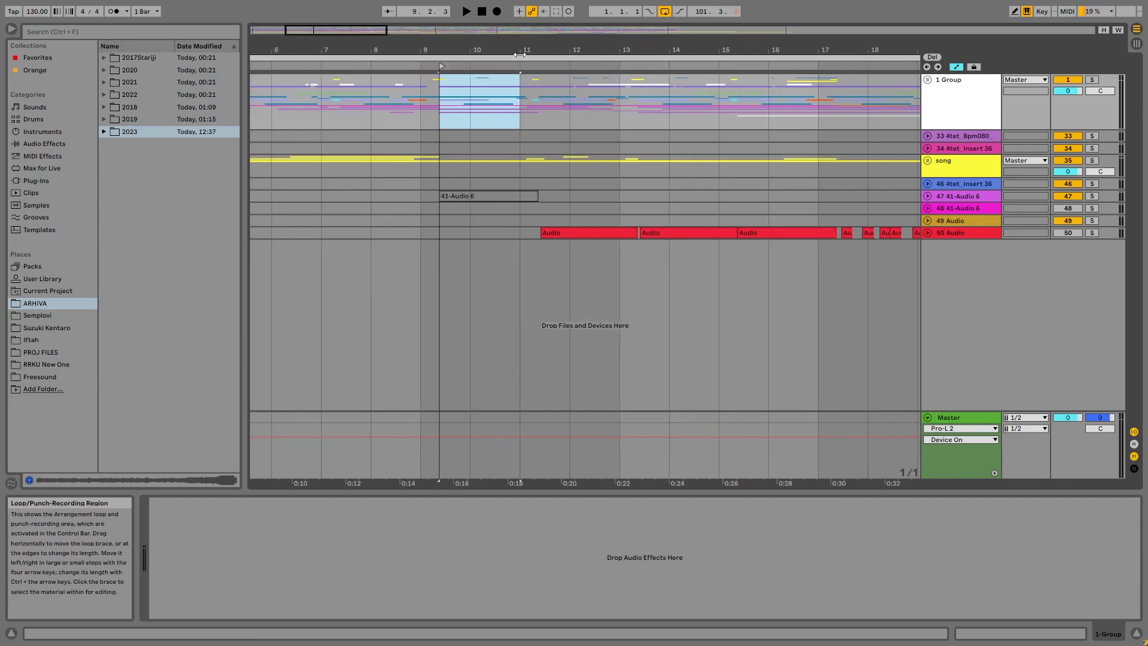
pyautogui.scroll(-3, 520, 53)
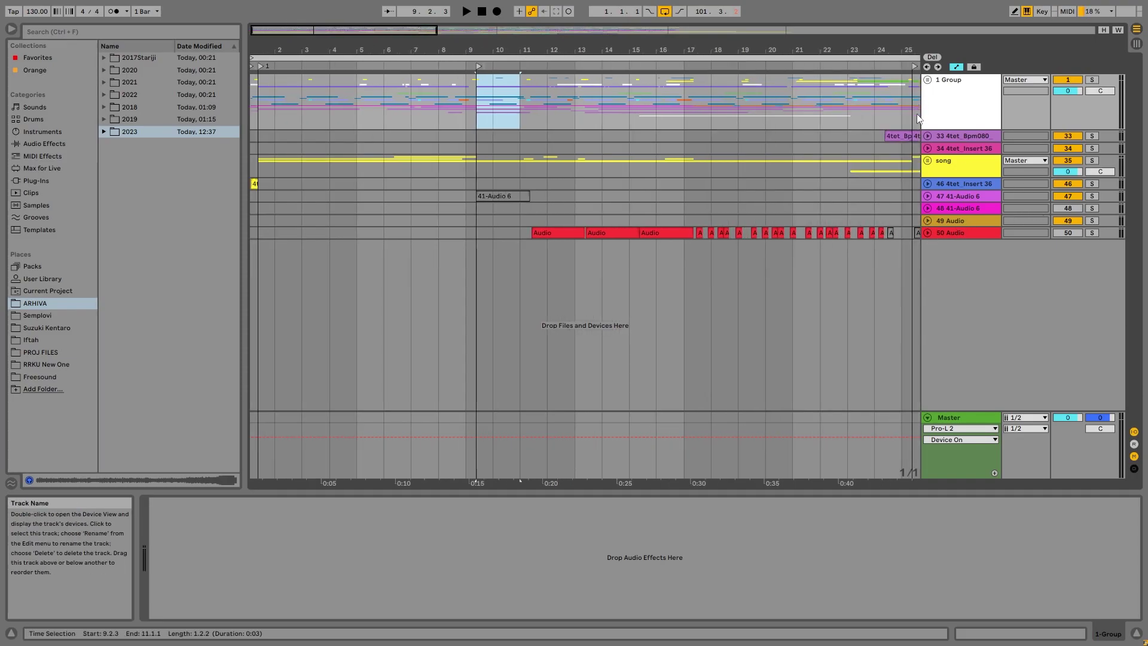
pyautogui.scroll(-3, 439, 99)
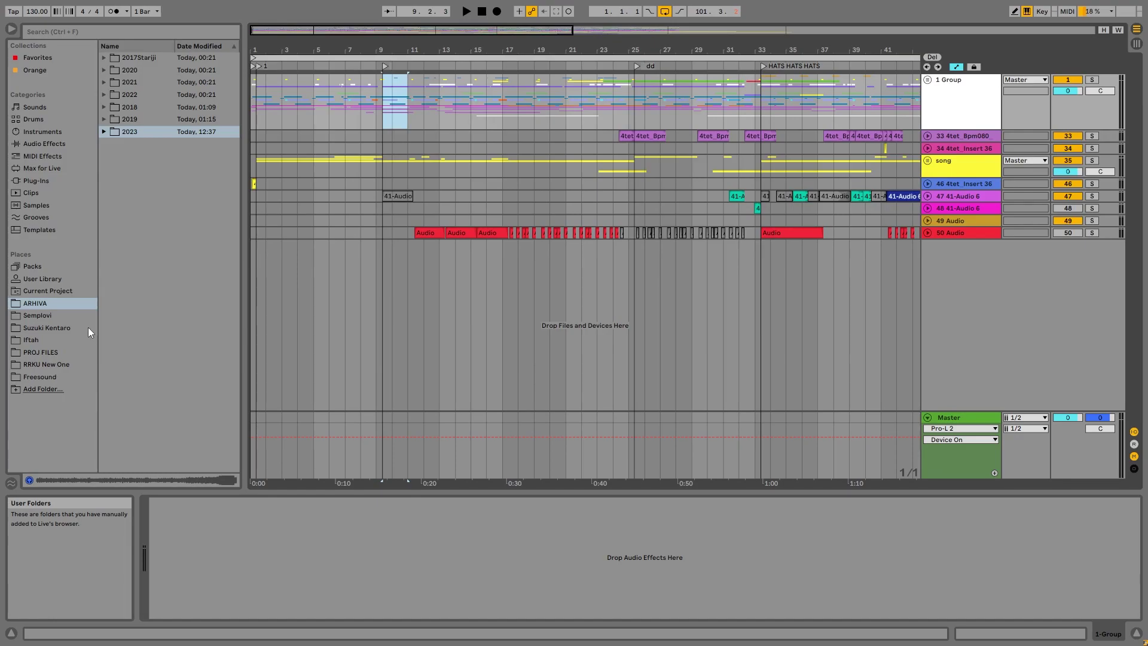
# Step: Browse to the current project's Samples > Imported folder and widen the browser to show the full file names
pyautogui.click(37, 278)
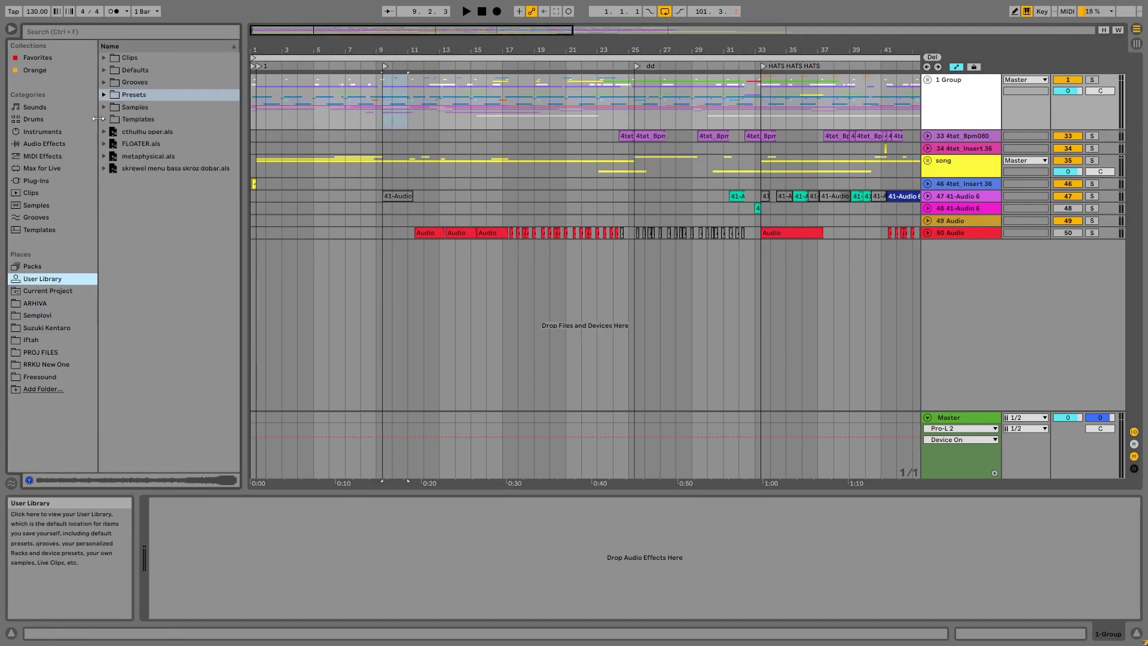
pyautogui.moveTo(267, 124); pyautogui.dragTo(281, 120)
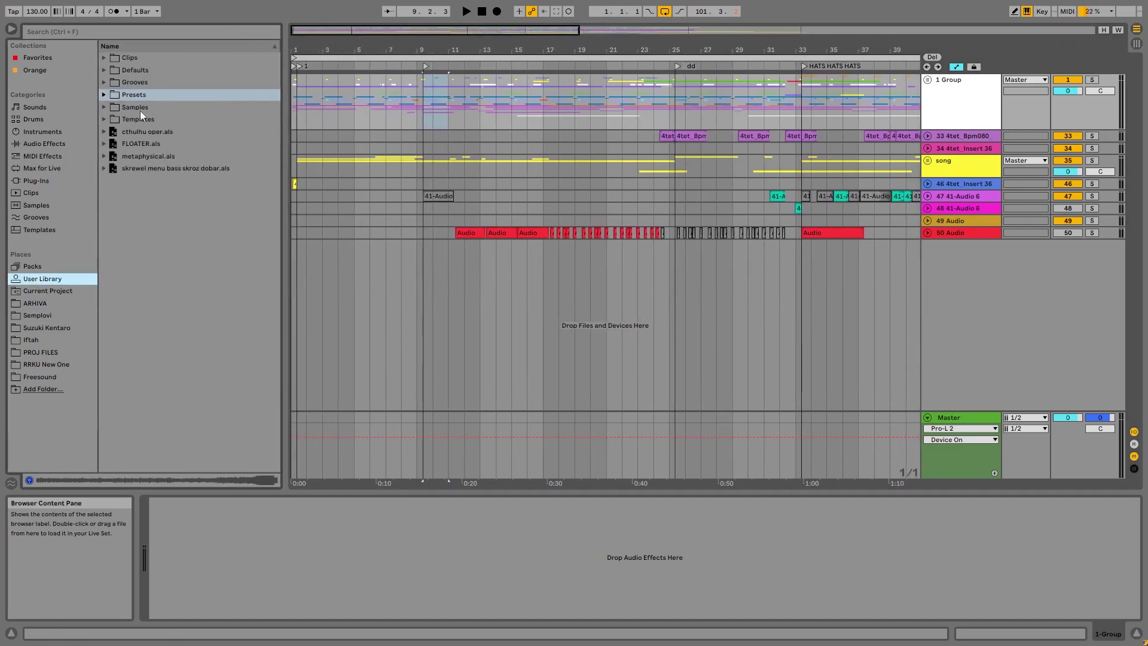
pyautogui.click(59, 291)
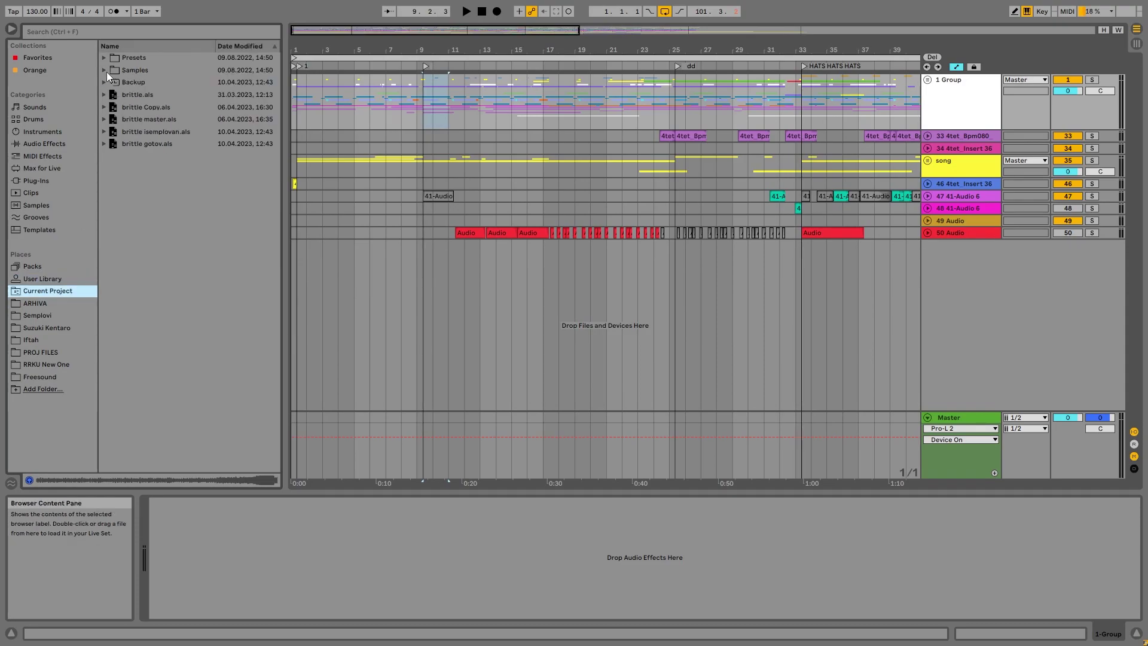
pyautogui.click(105, 71)
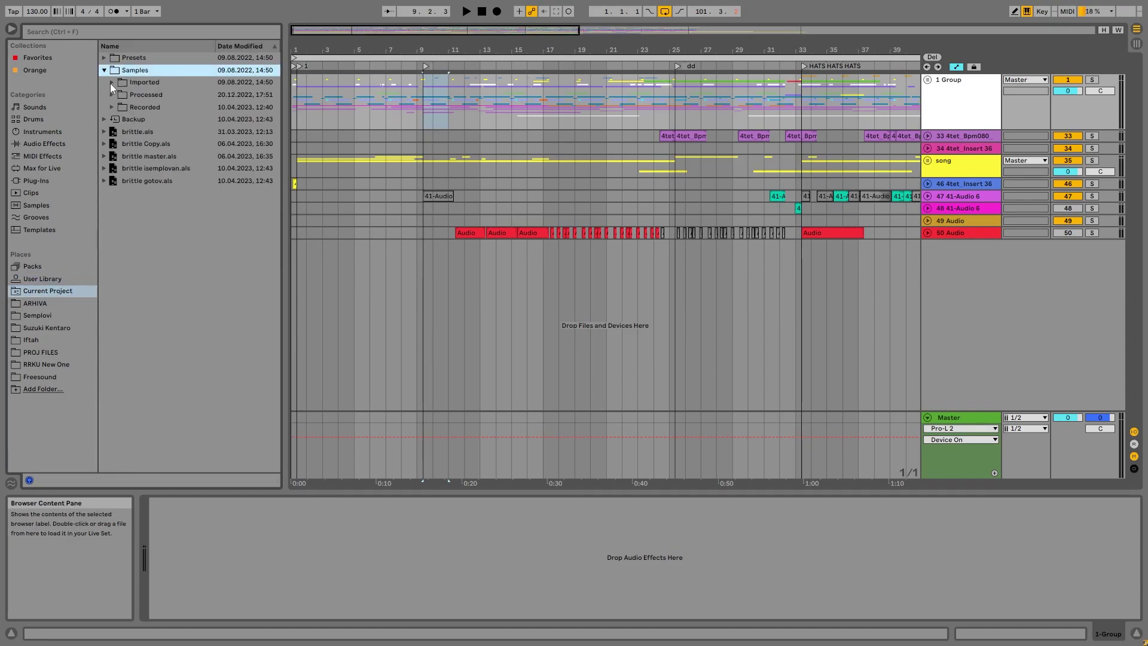
pyautogui.click(111, 83)
pyautogui.moveTo(281, 122); pyautogui.dragTo(354, 121)
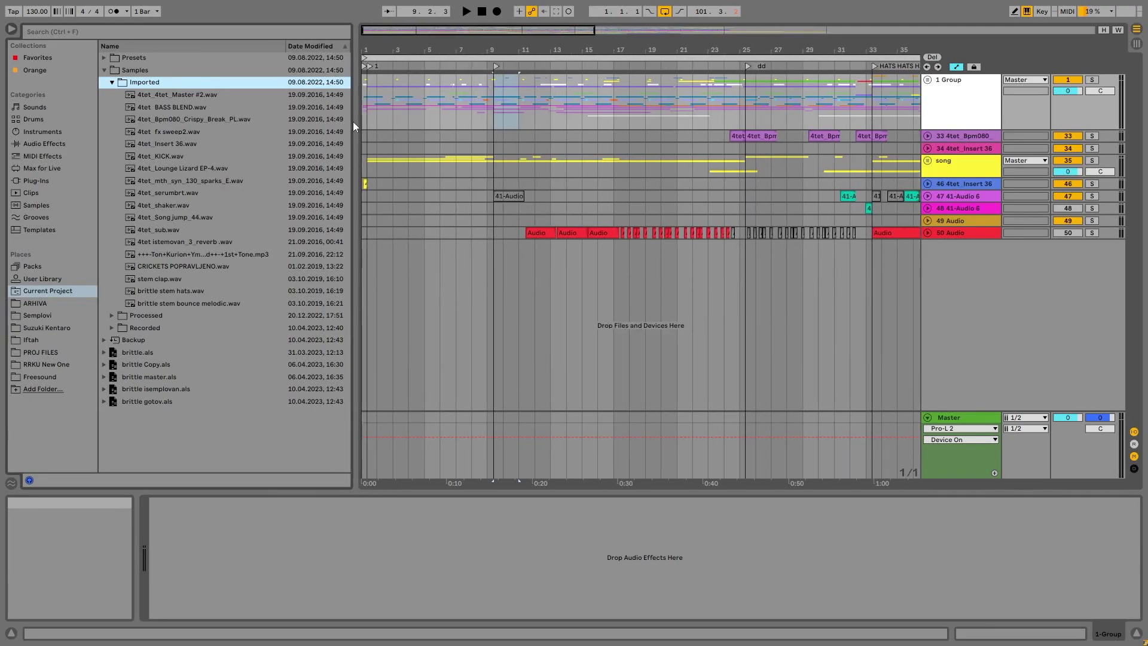
# Step: Place the imported sample 4tet istemovan_3_reverb.wav on a new audio track below track 50, starting at bar 7
pyautogui.click(189, 253)
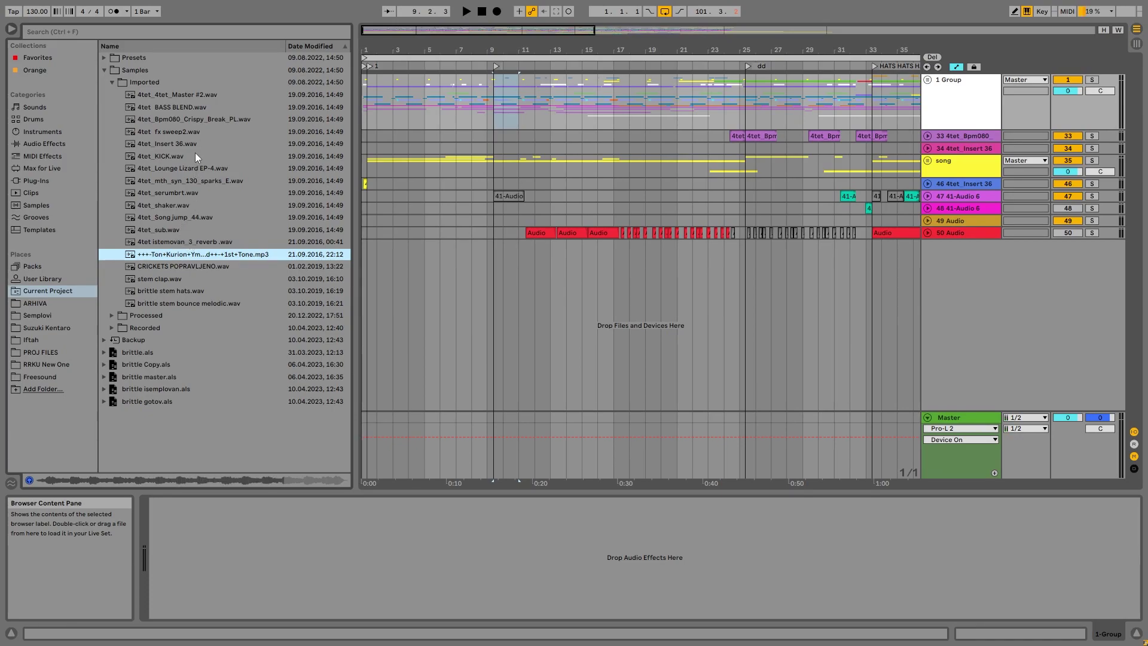
pyautogui.moveTo(197, 242); pyautogui.dragTo(504, 289)
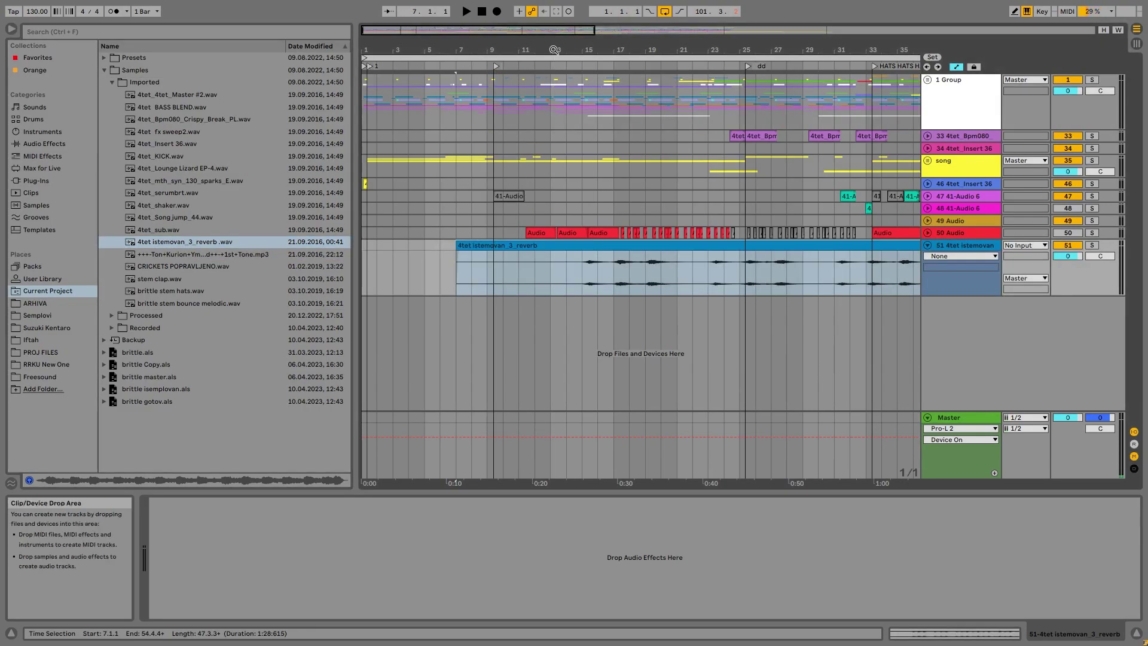
pyautogui.moveTo(554, 51); pyautogui.dragTo(554, 24)
# Step: Audition the reverb sample in solo from around bar 16 and lower its track volume to -7.7 dB
pyautogui.click(1093, 245)
pyautogui.click(461, 263)
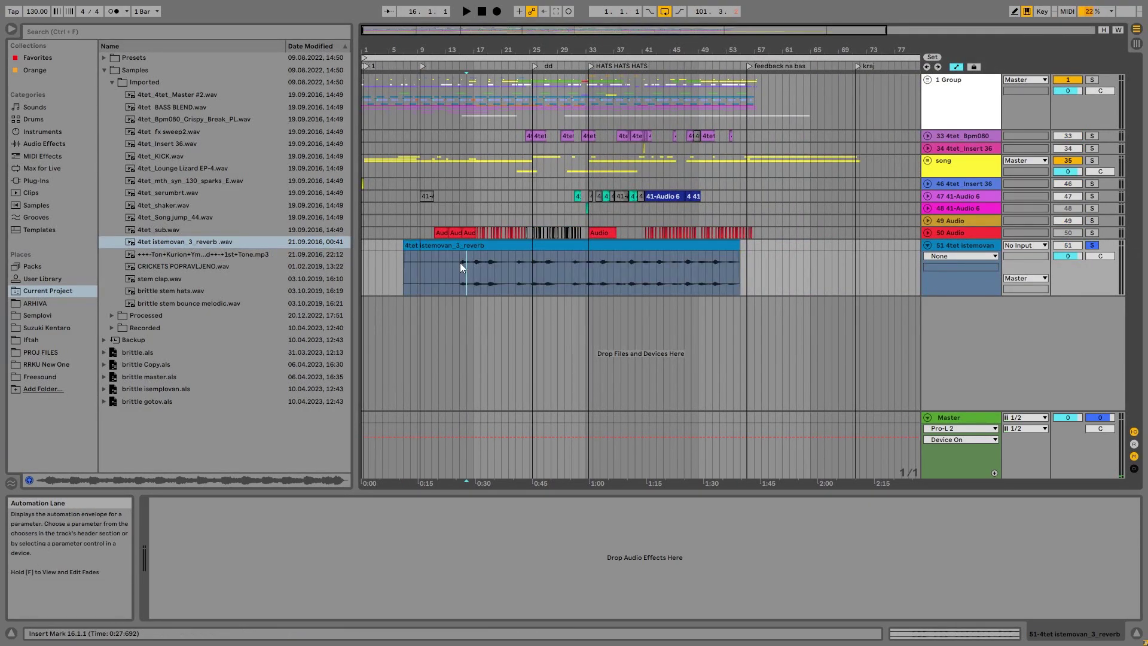
pyautogui.press('space')
pyautogui.doubleClick(461, 245)
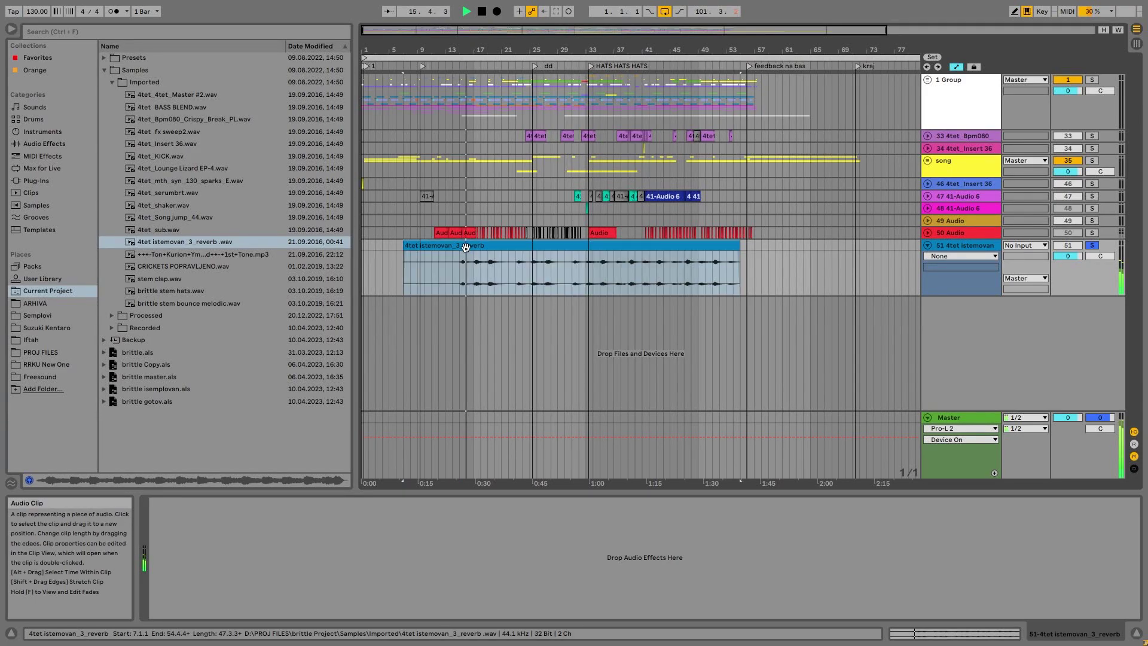
pyautogui.moveTo(1067, 256); pyautogui.dragTo(1068, 274)
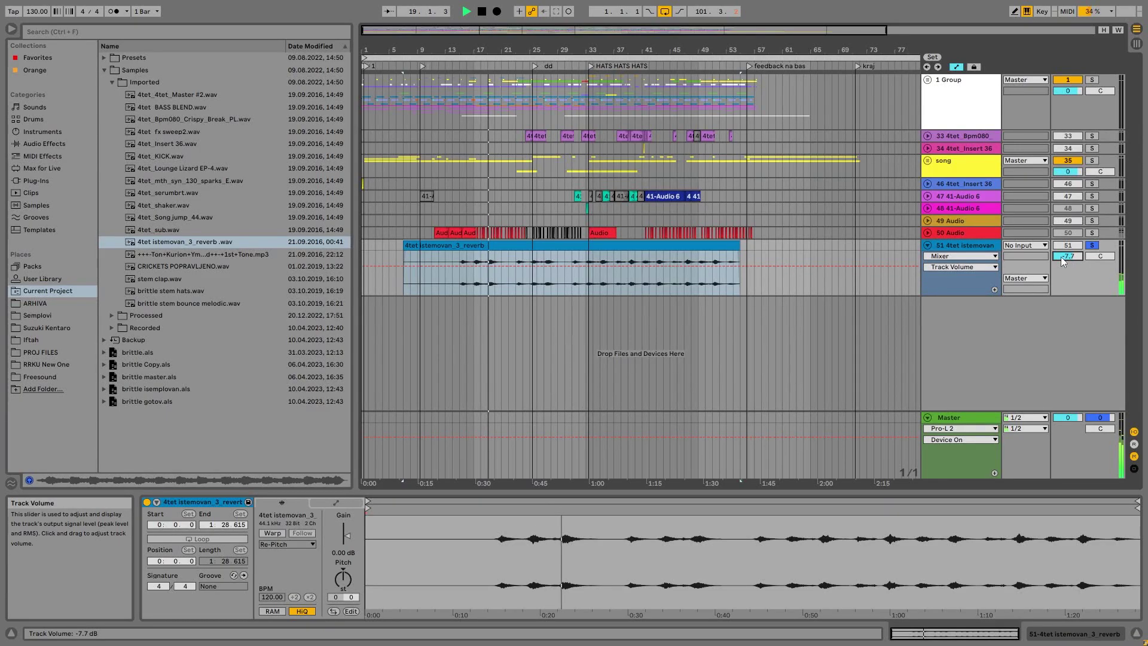
# Step: Replace the reverb clip on track 51 with the imported +++-Ton+Kurion mp3, starting at bar 14
pyautogui.press('Delete')
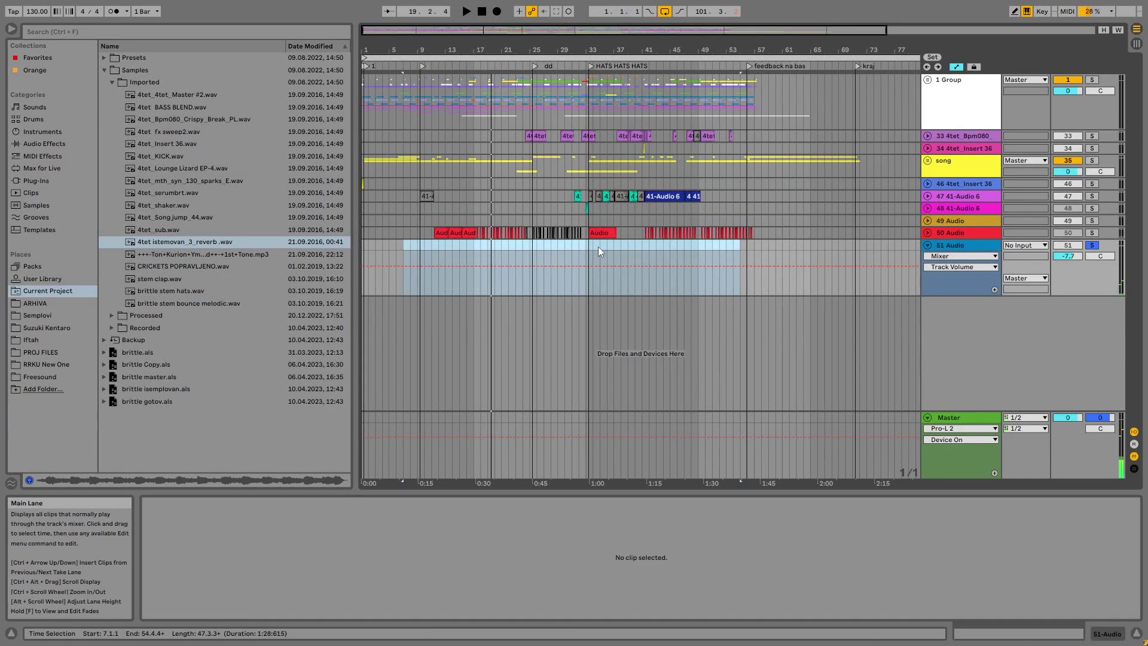
pyautogui.click(459, 279)
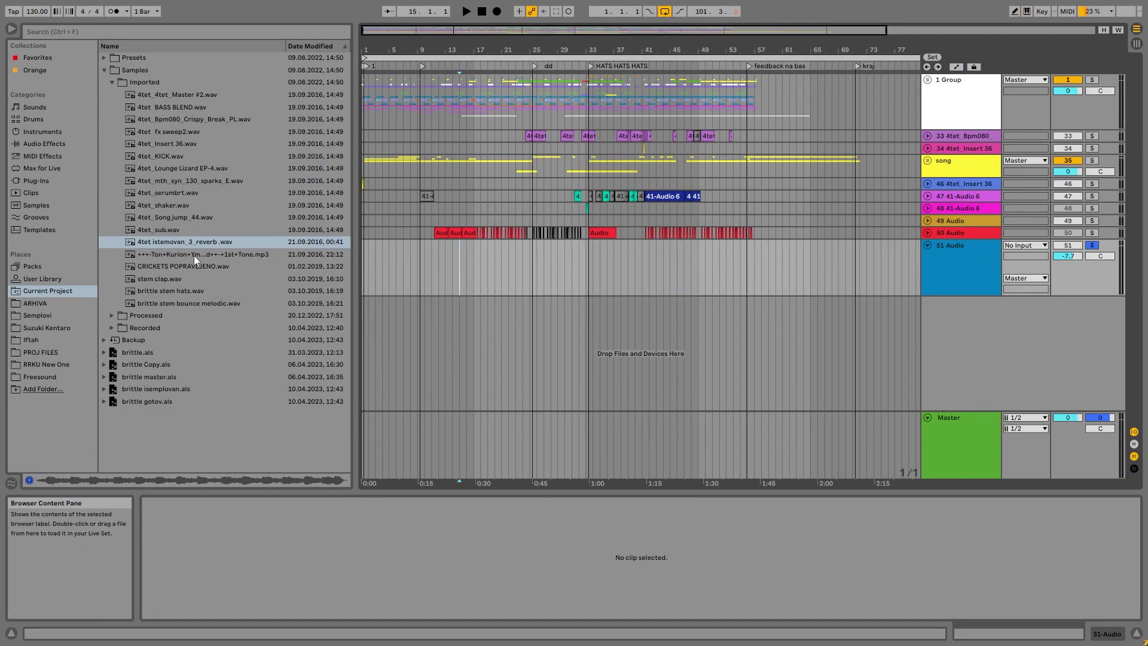
pyautogui.moveTo(194, 256); pyautogui.dragTo(453, 284)
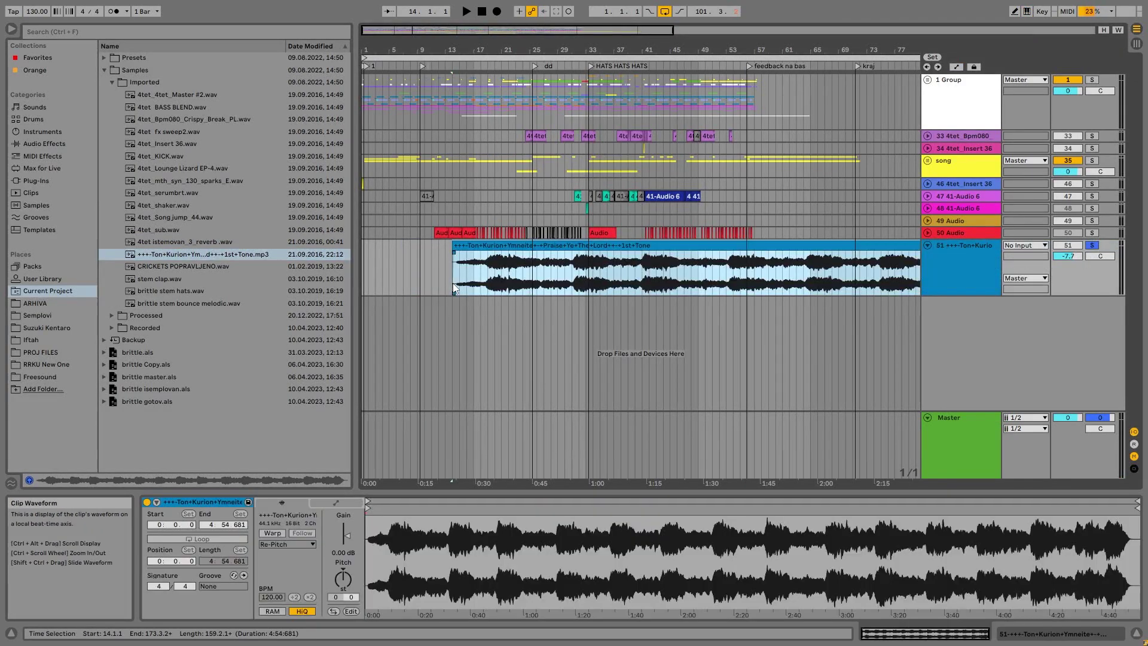
pyautogui.moveTo(526, 46); pyautogui.dragTo(430, 47)
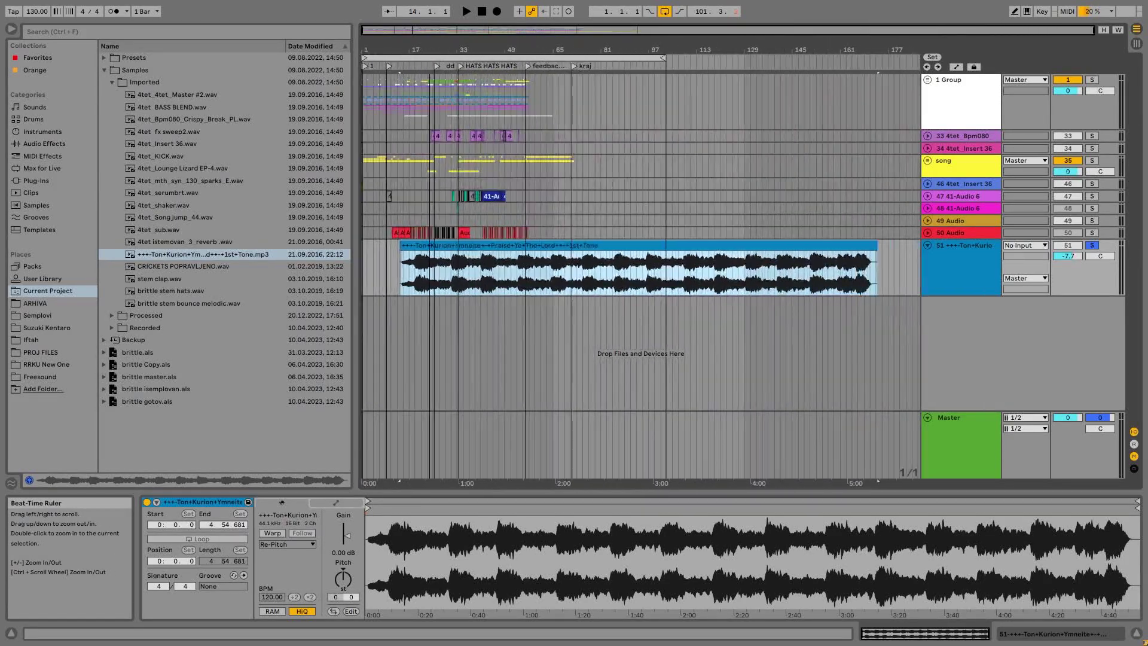
# Step: Play the soloed +++-Ton+Kurion clip and lower the track volume to -16.7 dB
pyautogui.moveTo(1067, 256); pyautogui.dragTo(1067, 281)
pyautogui.press('space')
pyautogui.click(438, 248)
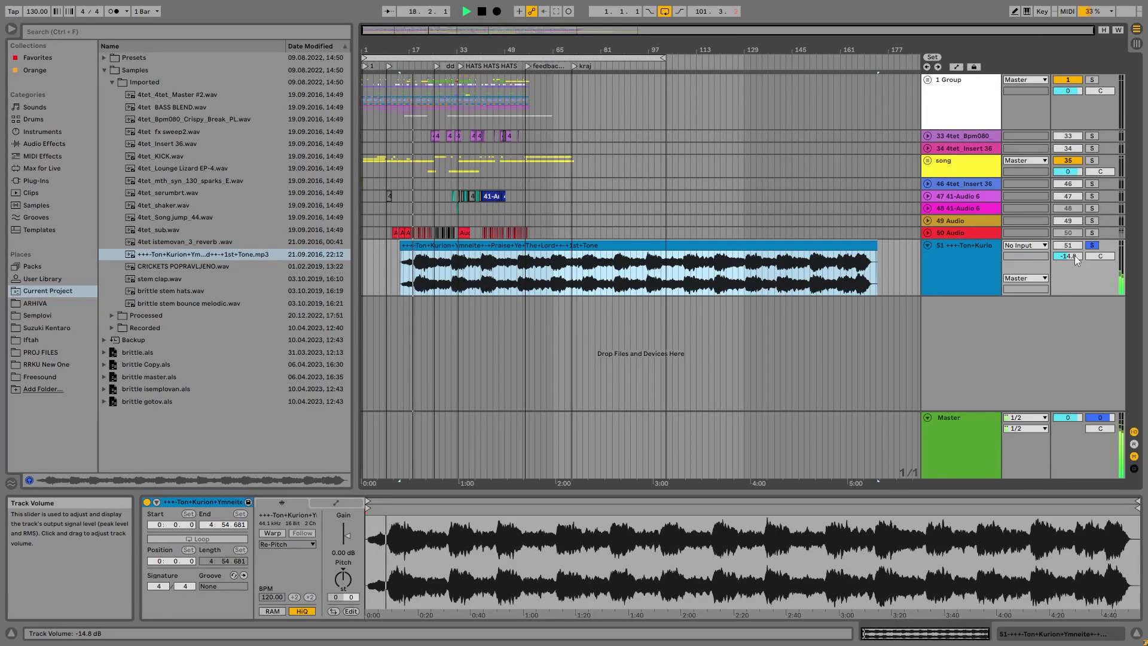
pyautogui.moveTo(1076, 256); pyautogui.dragTo(1076, 267)
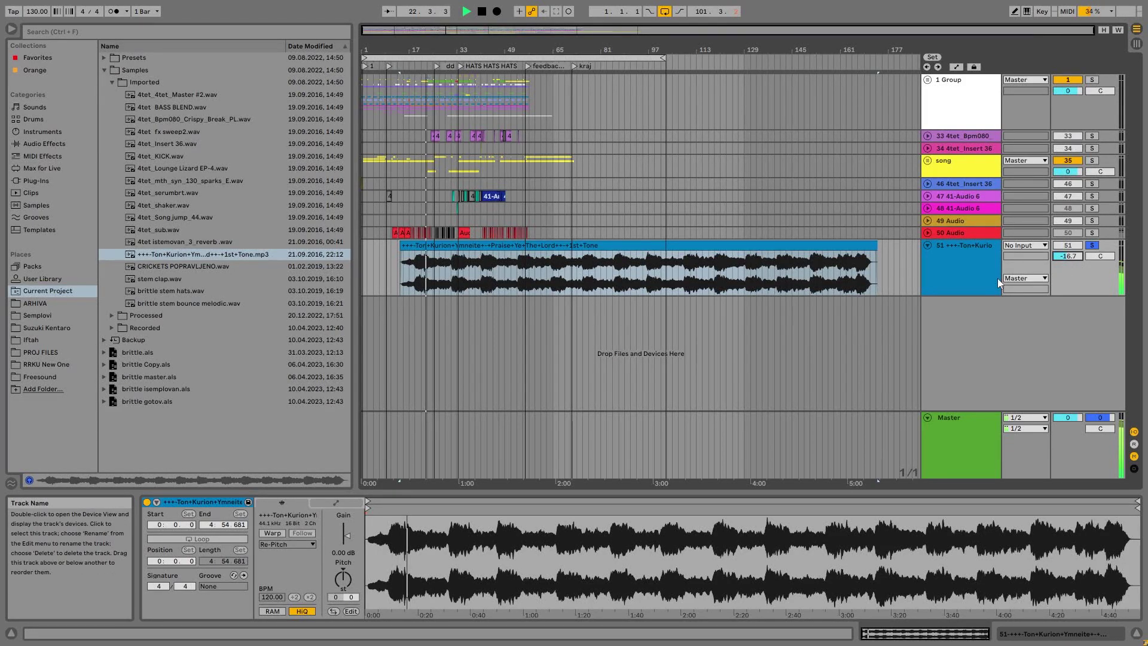
# Step: Delete audio track 51 together with its +++-Ton+Kurion clip
pyautogui.click(963, 259)
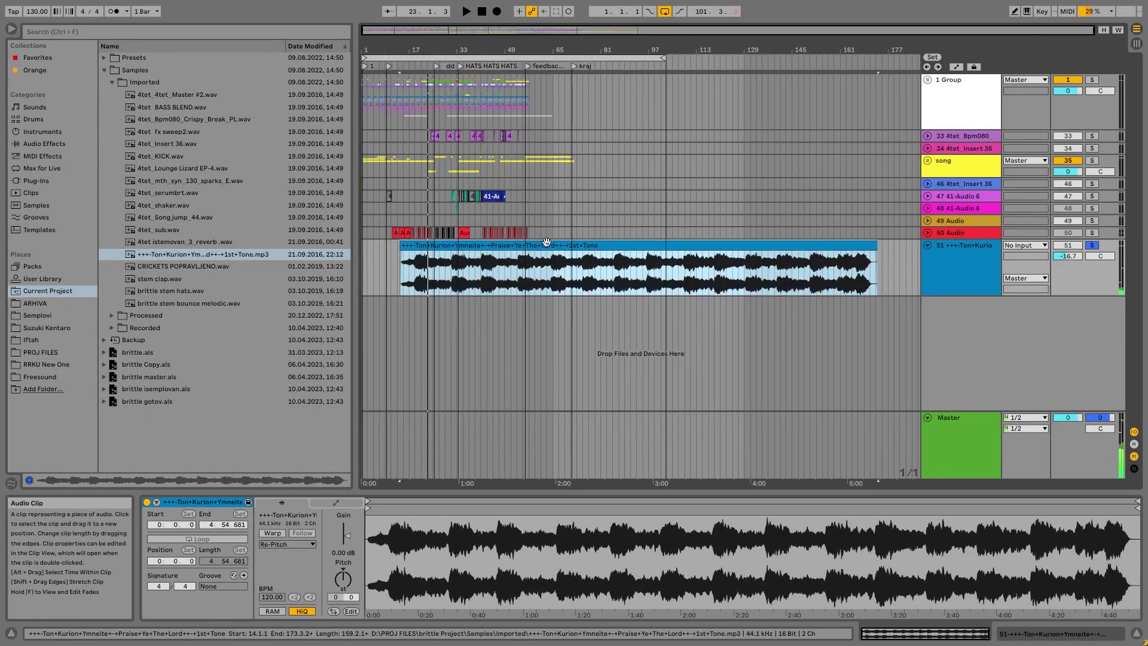
pyautogui.press('Delete')
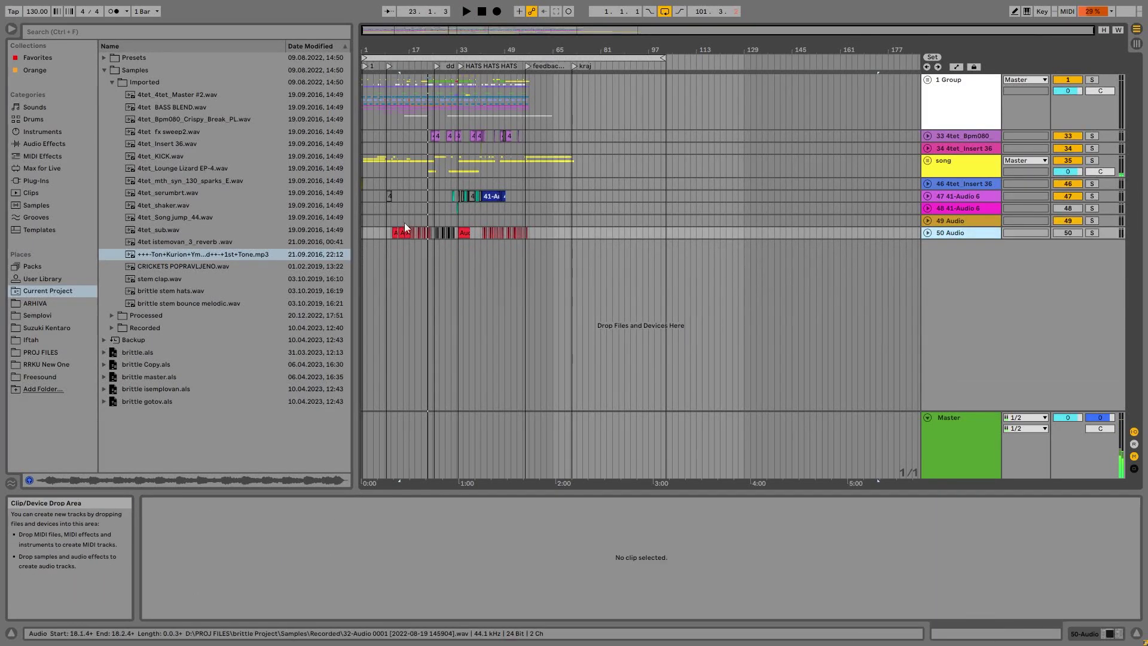
pyautogui.moveTo(411, 50)
pyautogui.mouseDown()
pyautogui.moveTo(410, 123)
pyautogui.moveTo(410, 65)
pyautogui.mouseUp()
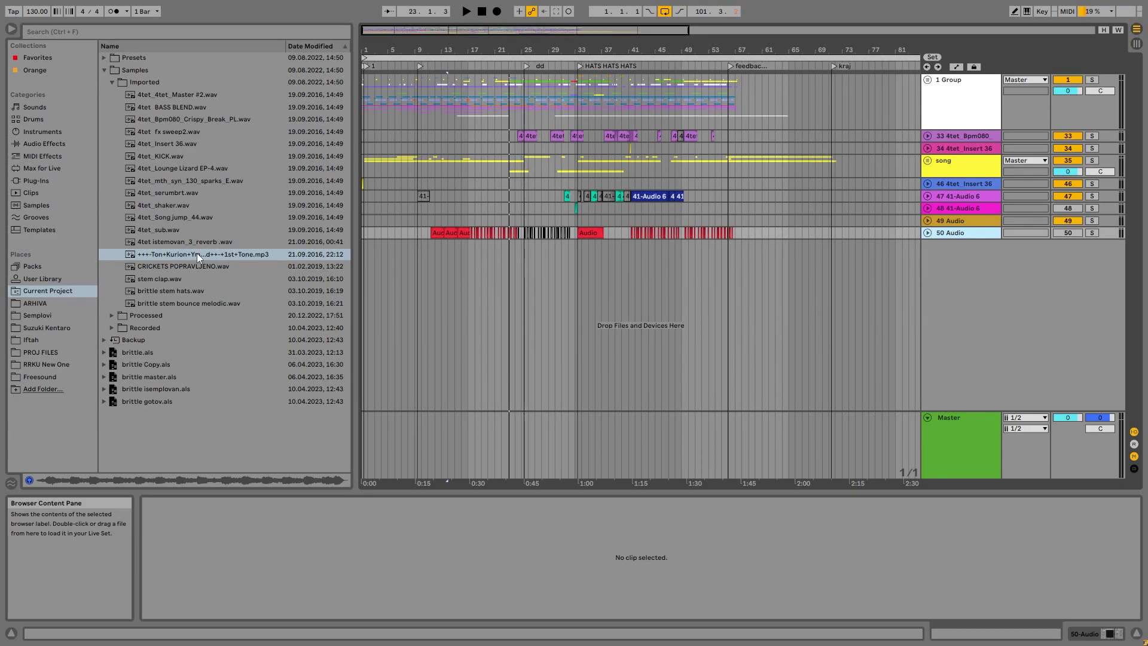
pyautogui.moveTo(363, 49); pyautogui.dragTo(361, 102)
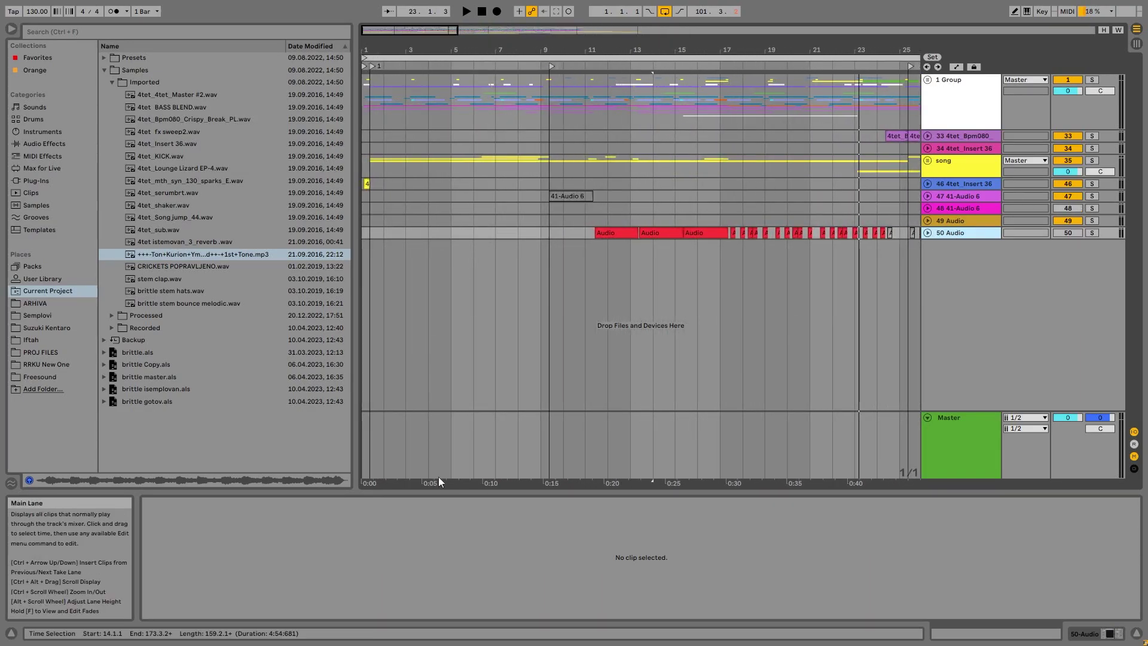
# Step: Place the imported sample 4tet_Lounge Lizard EP-4.wav on a new audio track at the start of the arrangement
pyautogui.hotkey('alt', 'Tab')
pyautogui.click(393, 602)
pyautogui.click(362, 110)
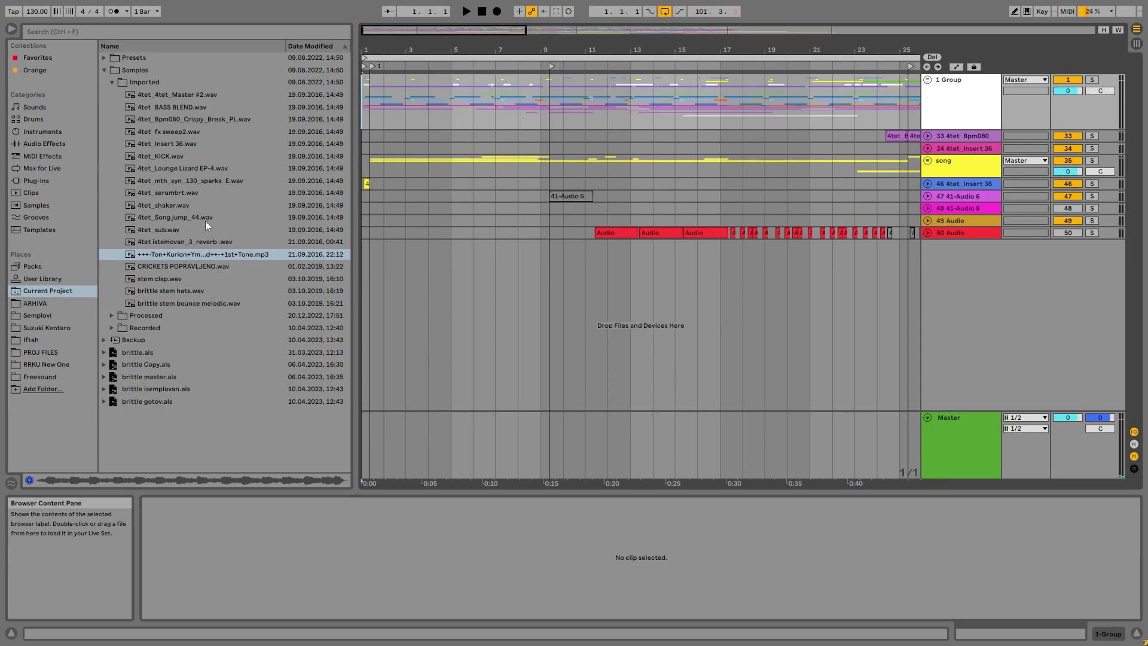
pyautogui.moveTo(176, 169); pyautogui.dragTo(363, 274)
pyautogui.moveTo(428, 50); pyautogui.dragTo(428, 13)
# Step: Audition the Lounge Lizard EP-4 track in solo and lower its volume to -11.8 dB
pyautogui.click(1092, 245)
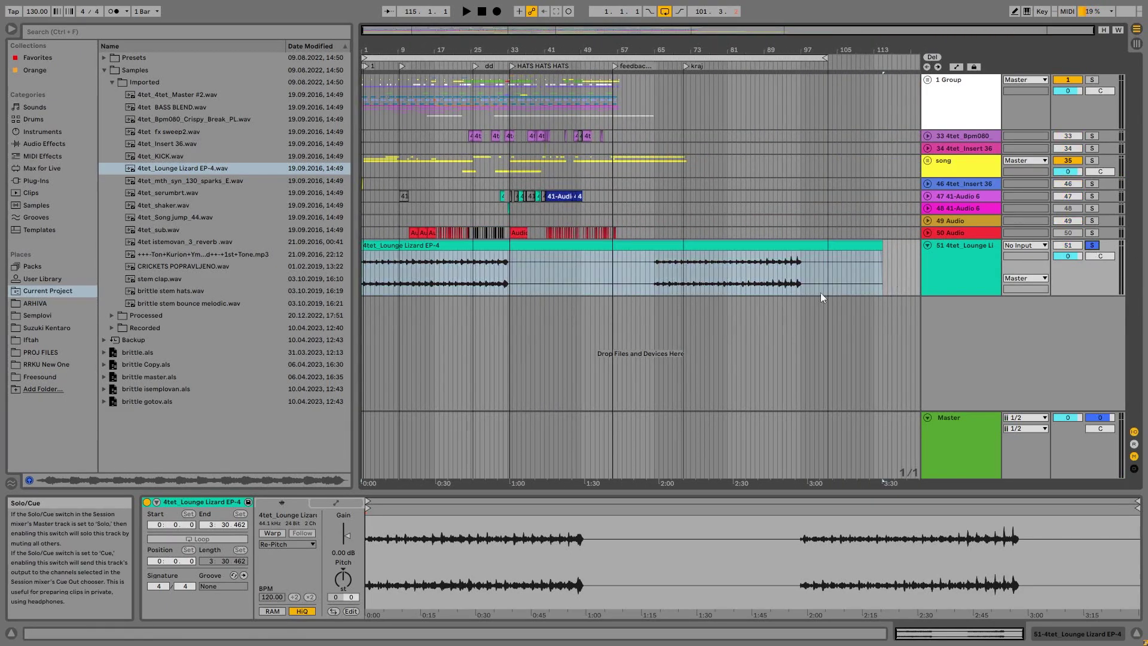
pyautogui.click(375, 249)
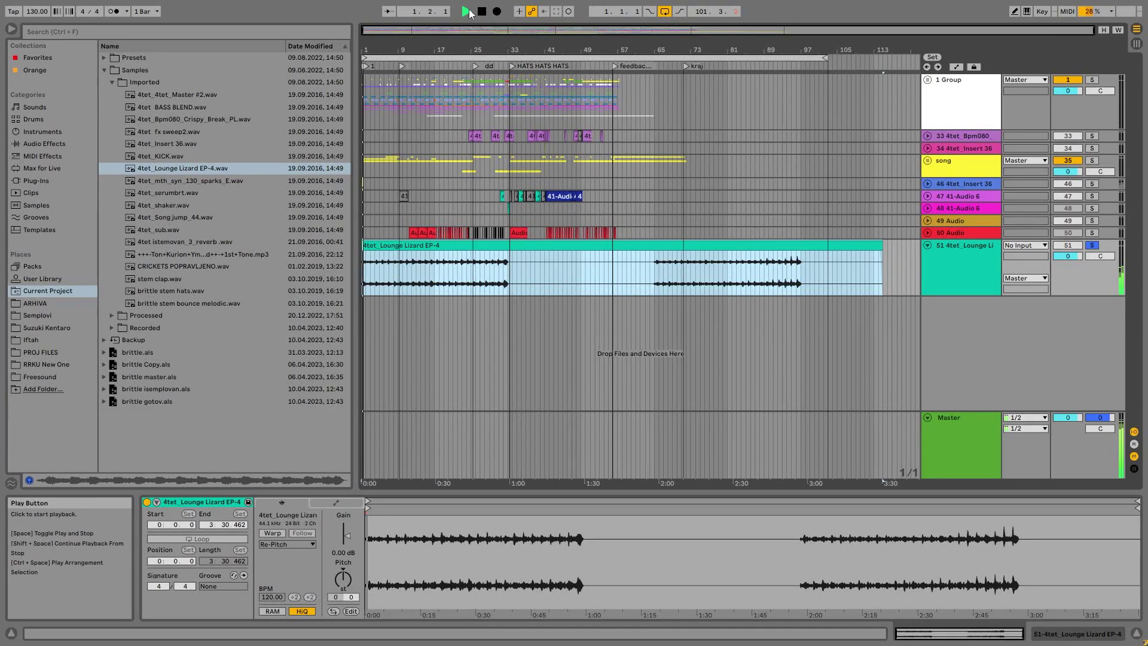
pyautogui.moveTo(1068, 256); pyautogui.dragTo(1068, 283)
pyautogui.press('space')
pyautogui.click(648, 243)
pyautogui.click(986, 253)
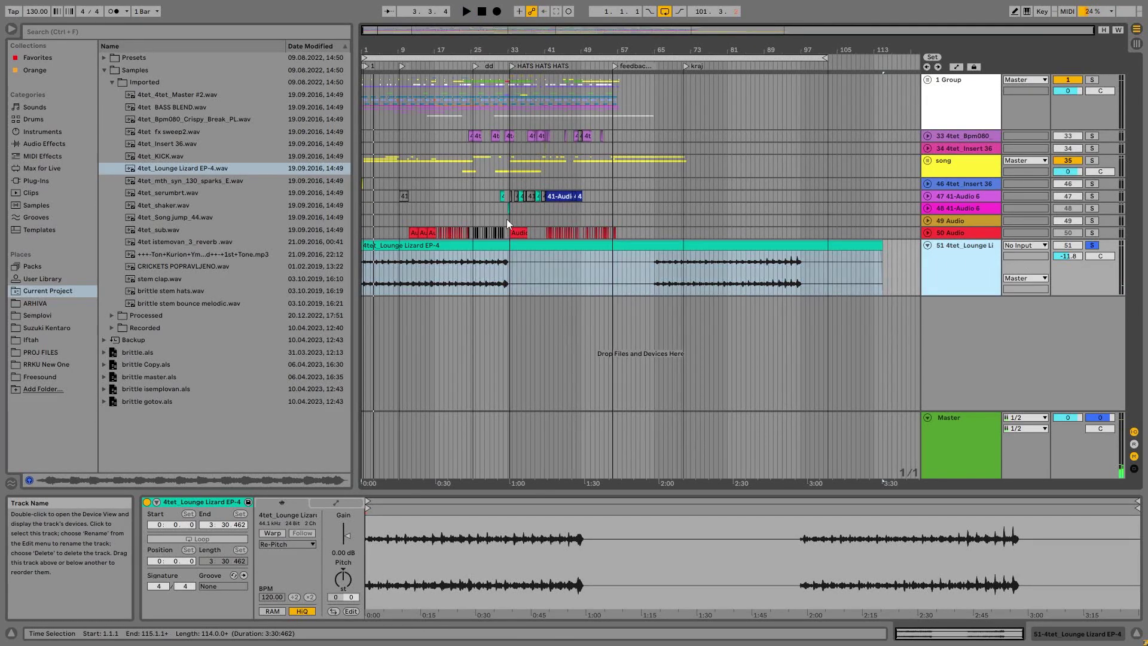
# Step: Delete the Lounge Lizard EP-4 audition track and play the full arrangement from bar 7
pyautogui.press('Delete')
pyautogui.moveTo(364, 48); pyautogui.dragTo(373, 89)
pyautogui.click(419, 170)
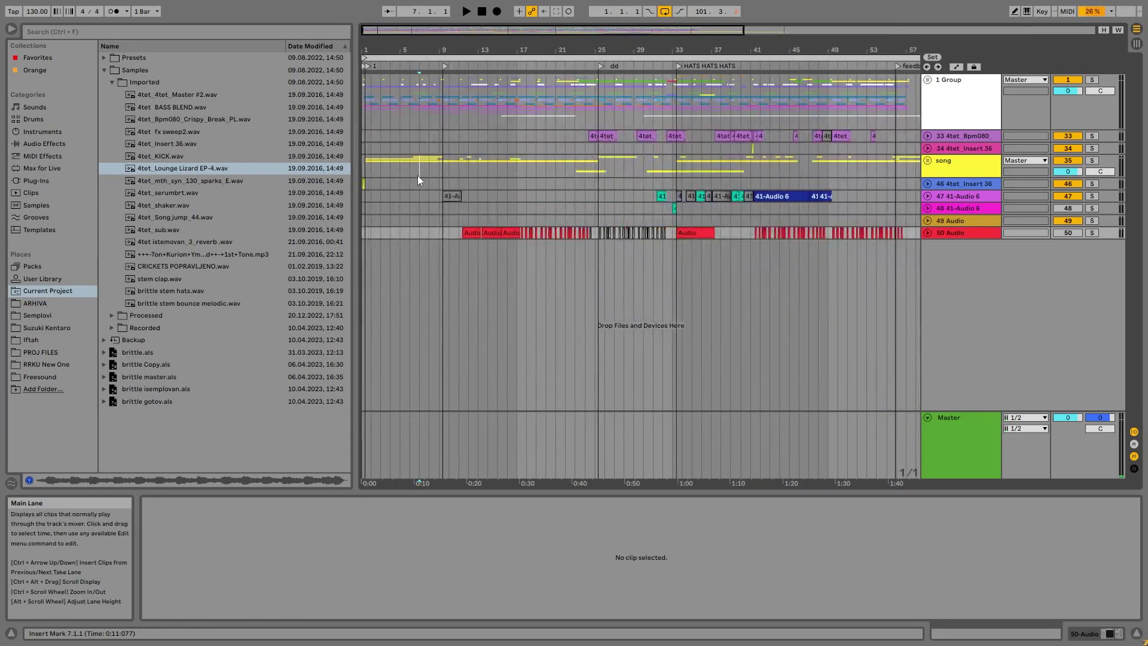
pyautogui.press('space')
pyautogui.click(965, 442)
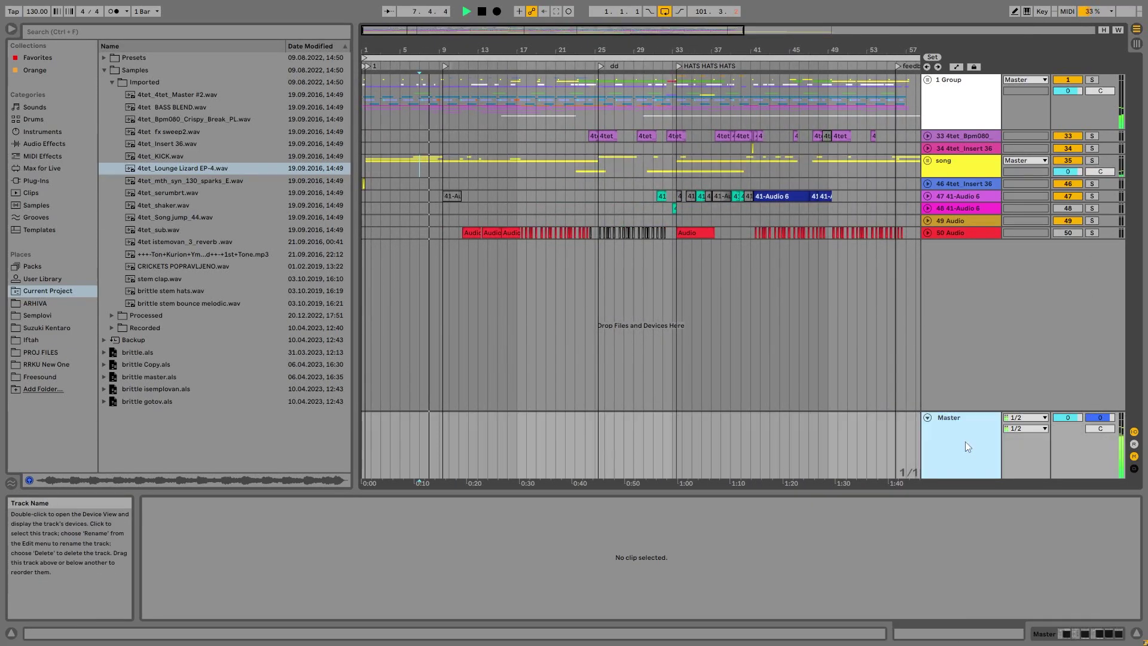
pyautogui.click(460, 171)
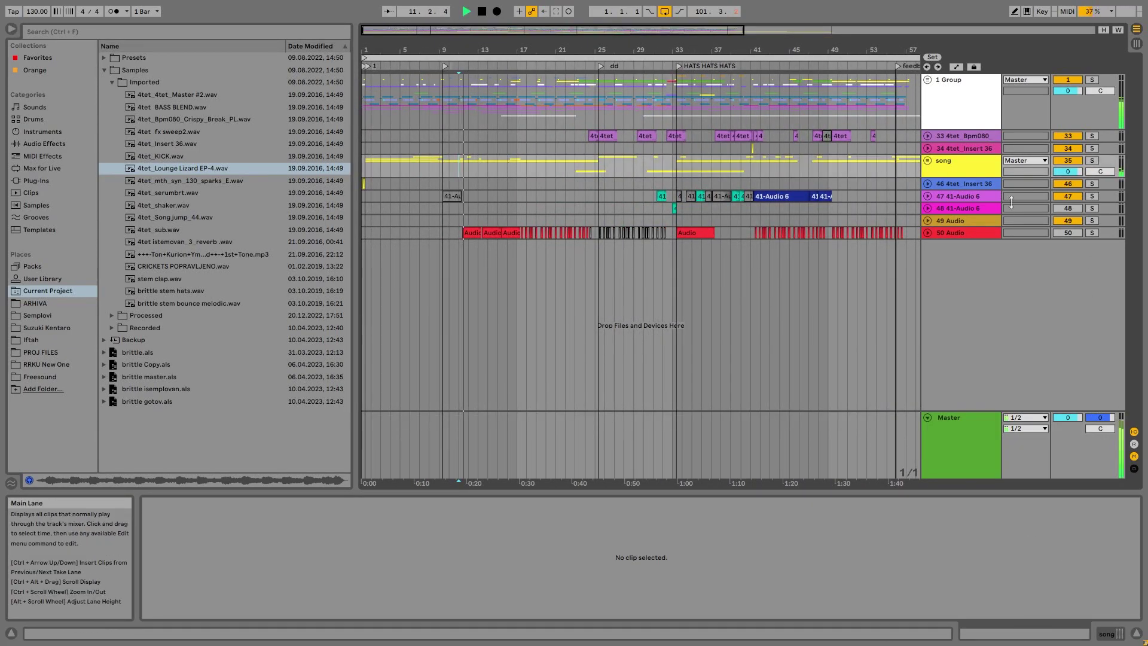
# Step: Unfold the song group, solo the boodala track during playback and show its effect devices
pyautogui.click(928, 160)
pyautogui.moveTo(1135, 169); pyautogui.dragTo(1135, 350)
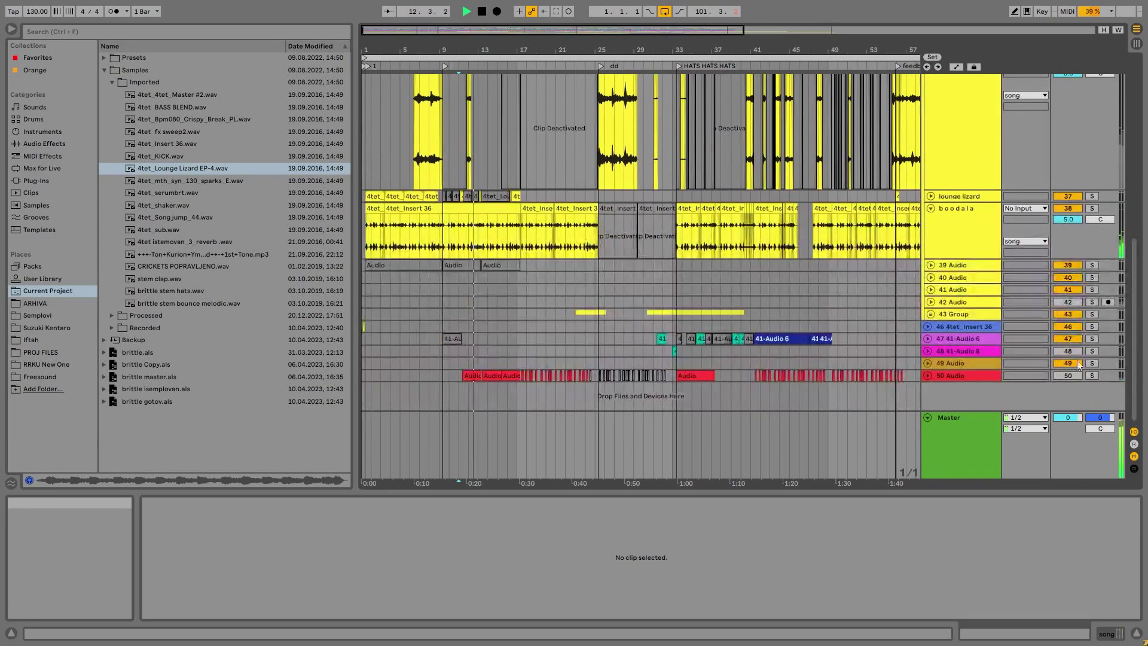
pyautogui.click(1092, 208)
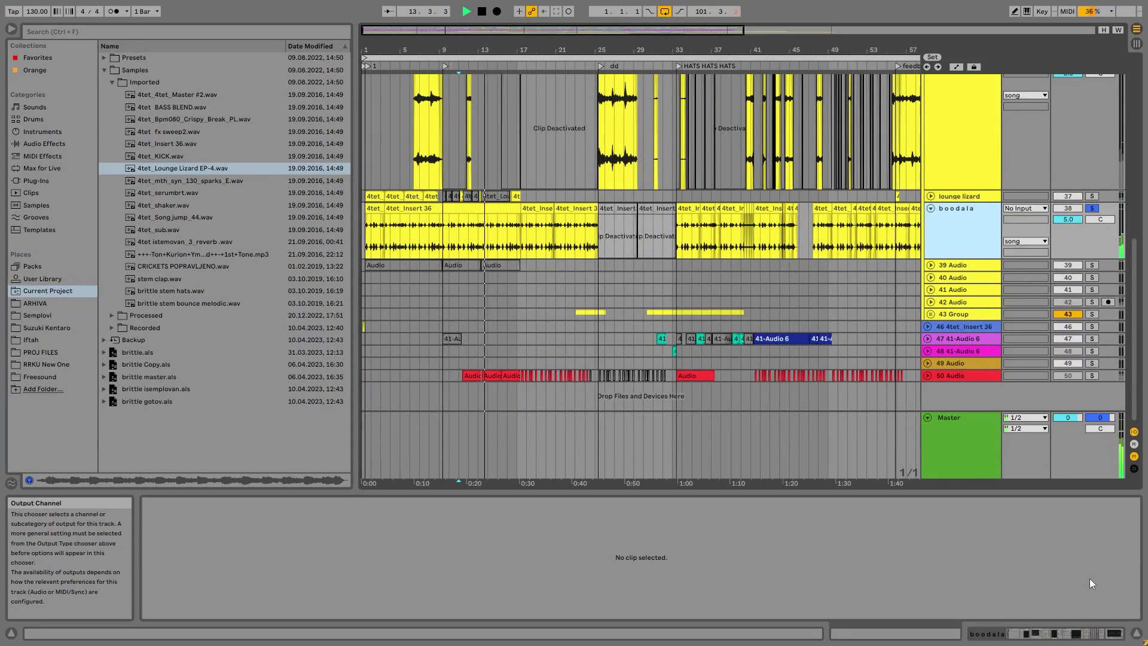
pyautogui.click(1079, 636)
pyautogui.moveTo(484, 50); pyautogui.dragTo(527, 150)
pyautogui.click(176, 504)
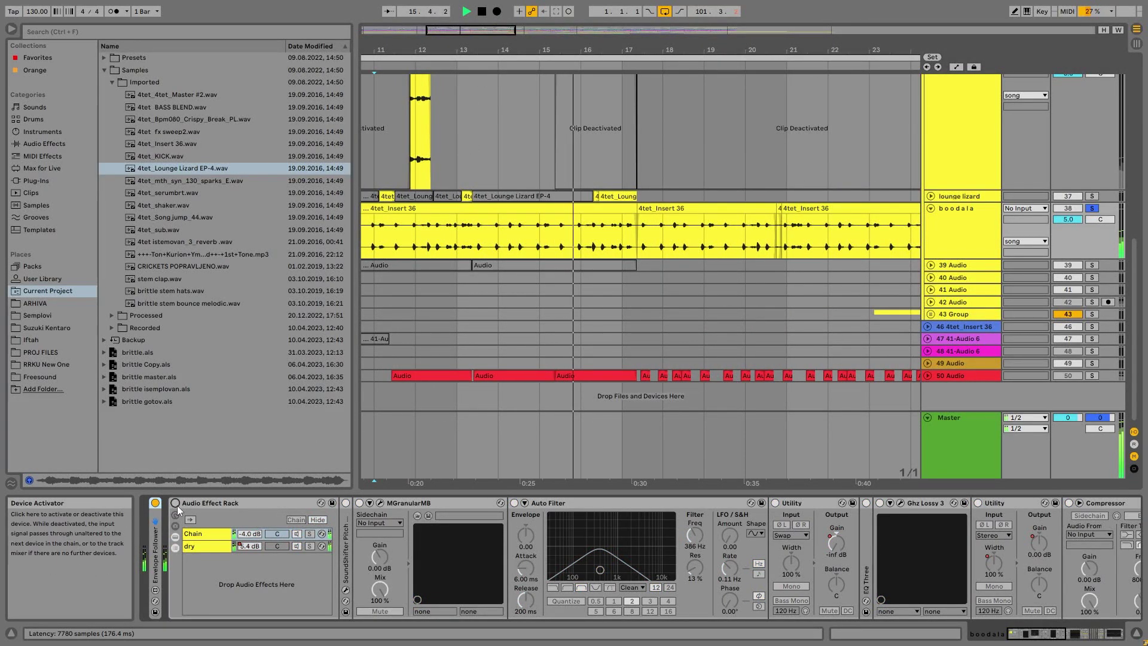
pyautogui.moveTo(1069, 218); pyautogui.dragTo(1068, 251)
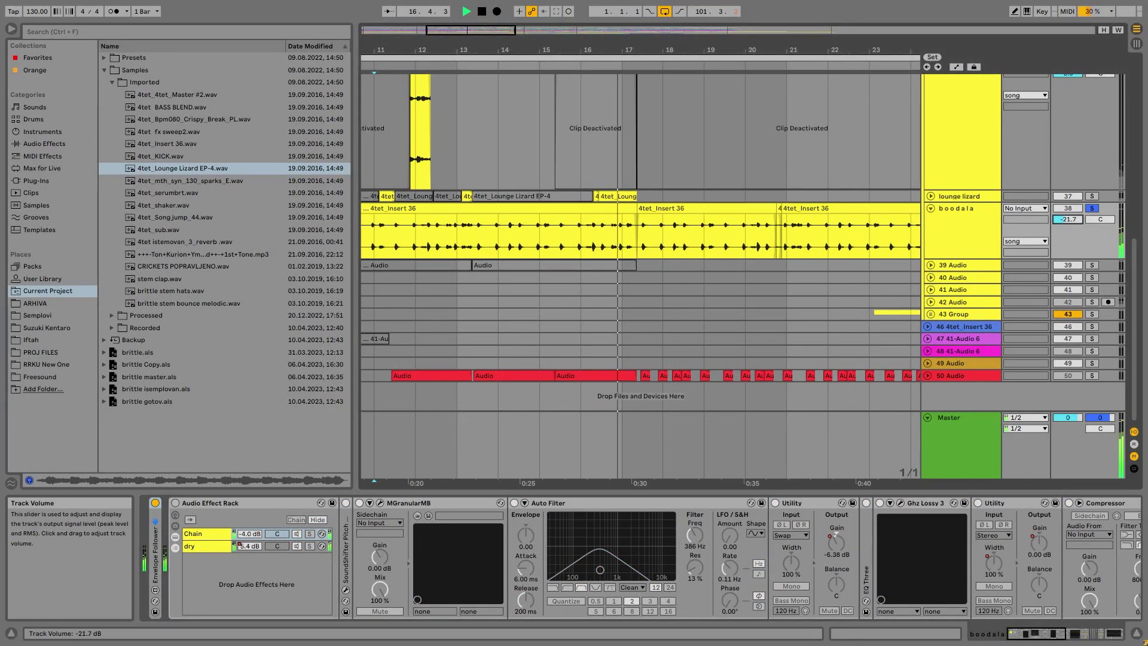
pyautogui.hotkey('ctrl', 'z')
pyautogui.hotkey('ctrl', 'z')
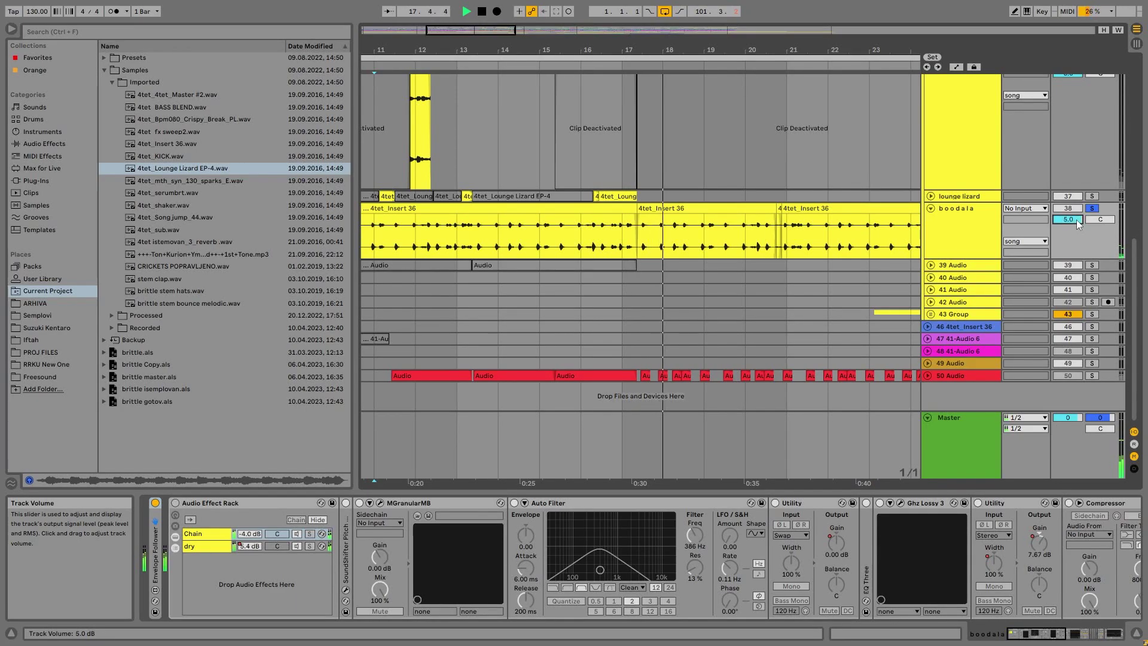
# Step: Stop playback, collapse the Audio Effect Rack on the boodala track and turn off the track's solo
pyautogui.moveTo(1061, 629)
pyautogui.mouseDown()
pyautogui.moveTo(1116, 632)
pyautogui.moveTo(1046, 631)
pyautogui.mouseUp()
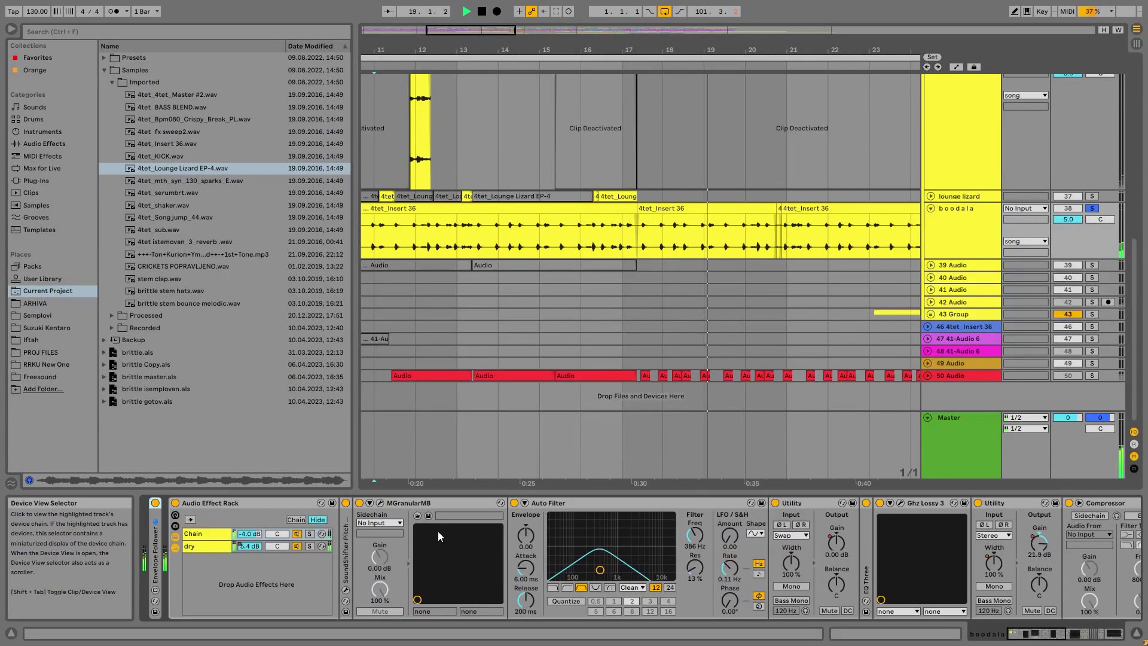
pyautogui.press('space')
pyautogui.click(204, 504)
pyautogui.doubleClick(204, 504)
pyautogui.moveTo(527, 50); pyautogui.dragTo(789, 18)
pyautogui.click(1092, 208)
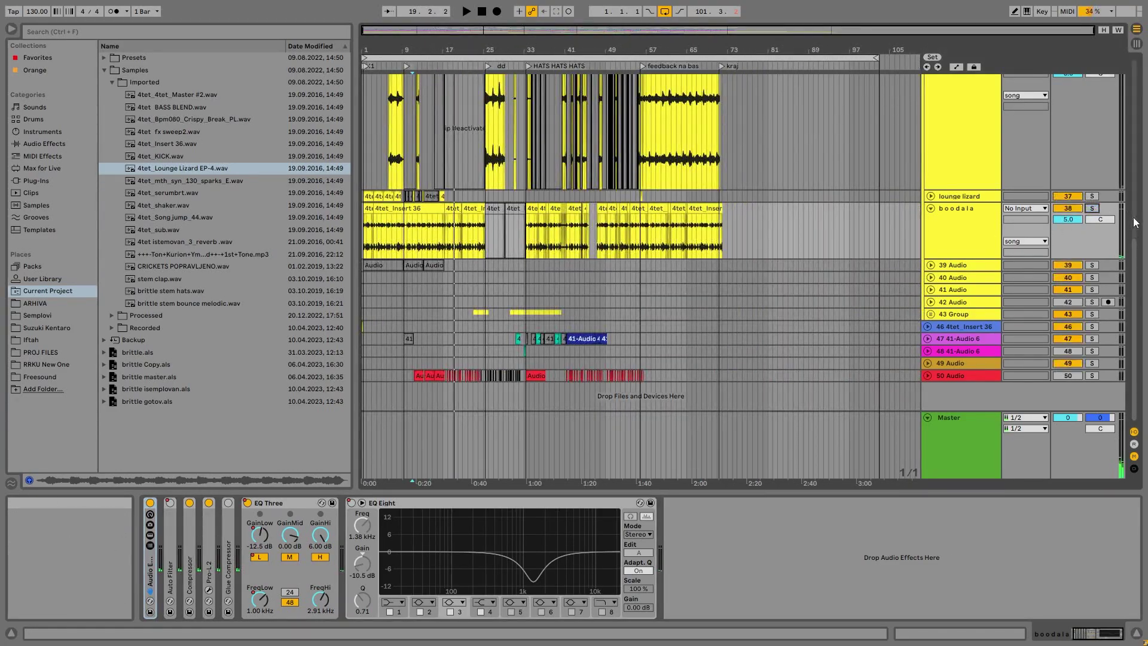
# Step: Select the song group and fold its tracks away
pyautogui.click(1135, 218)
pyautogui.click(950, 167)
pyautogui.click(928, 159)
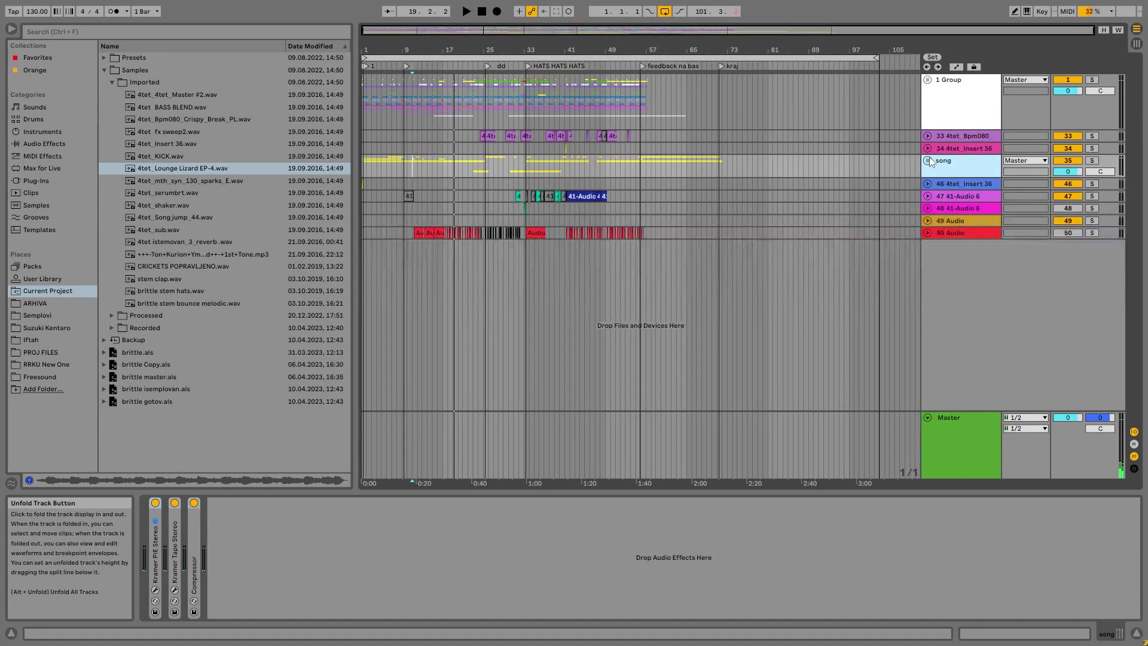
# Step: Unfold 1 Group and 2 Group and select the brittle stem hats clip at bar 10 on track 6
pyautogui.moveTo(368, 46); pyautogui.dragTo(368, 114)
pyautogui.click(928, 80)
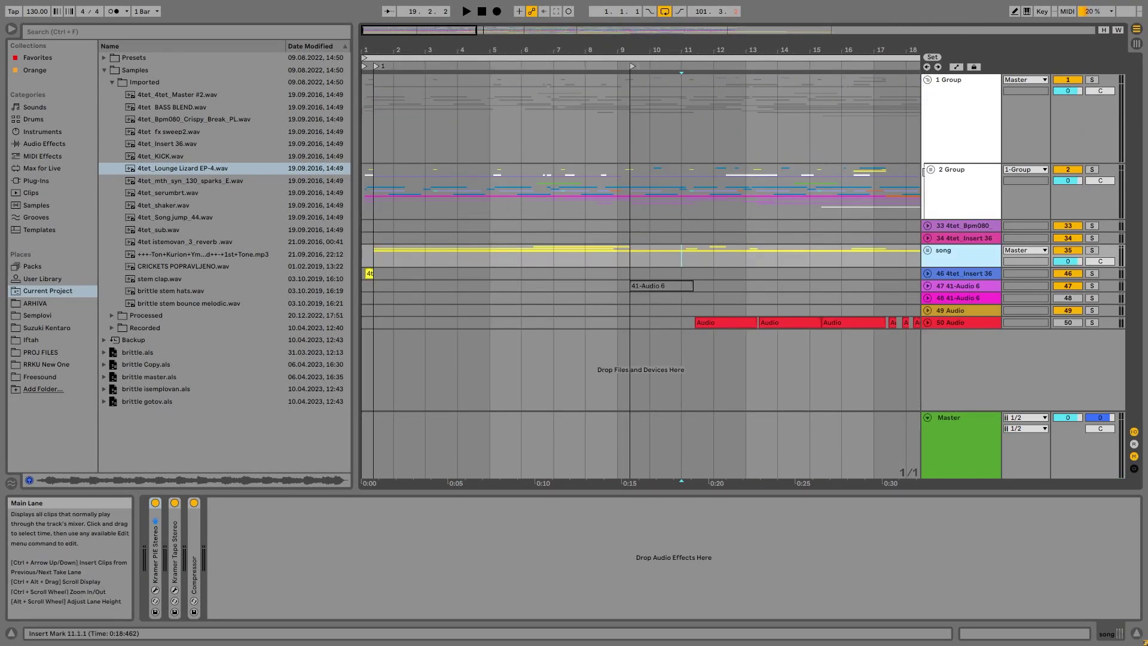
pyautogui.click(931, 169)
pyautogui.moveTo(1134, 138); pyautogui.dragTo(1134, 206)
pyautogui.moveTo(640, 48); pyautogui.dragTo(638, 120)
pyautogui.click(676, 174)
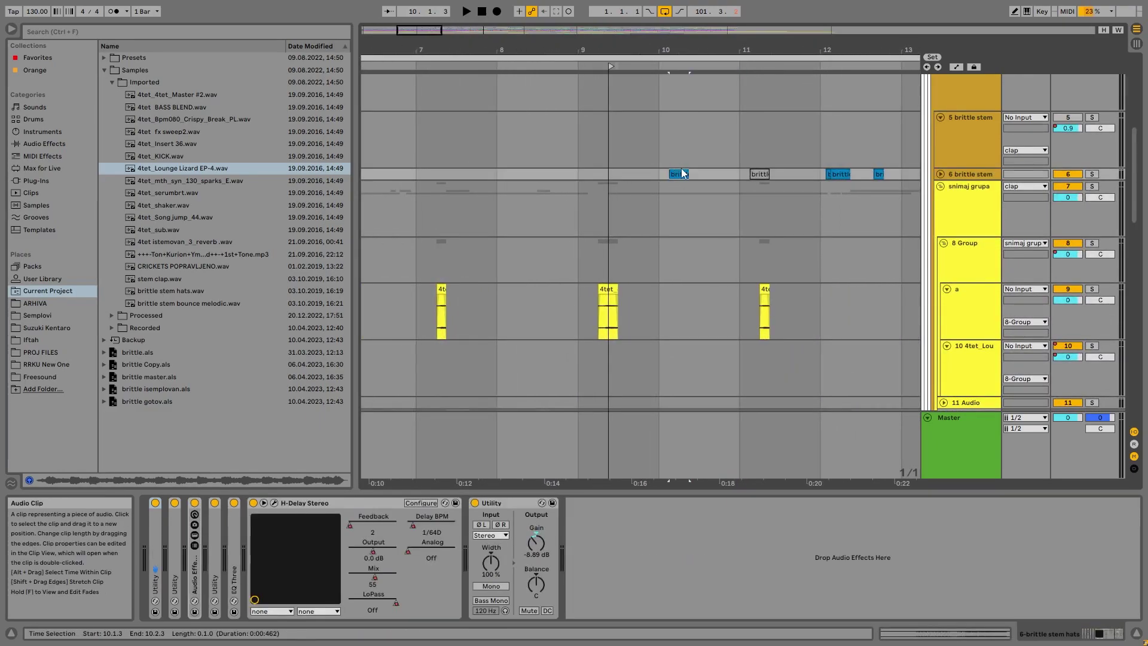
# Step: Unfold track 6 with the brittle stem hats, solo it and play its clip at bar 10
pyautogui.click(941, 174)
pyautogui.click(1092, 174)
pyautogui.press('space')
pyautogui.moveTo(694, 50); pyautogui.dragTo(694, 12)
pyautogui.press('space')
# Step: Set the playback position on the 5 brittle stem track at the HATS HATS HATS locator
pyautogui.moveTo(517, 50); pyautogui.dragTo(518, 123)
pyautogui.click(554, 65)
pyautogui.press('Up')
pyautogui.moveTo(1131, 168); pyautogui.dragTo(1131, 133)
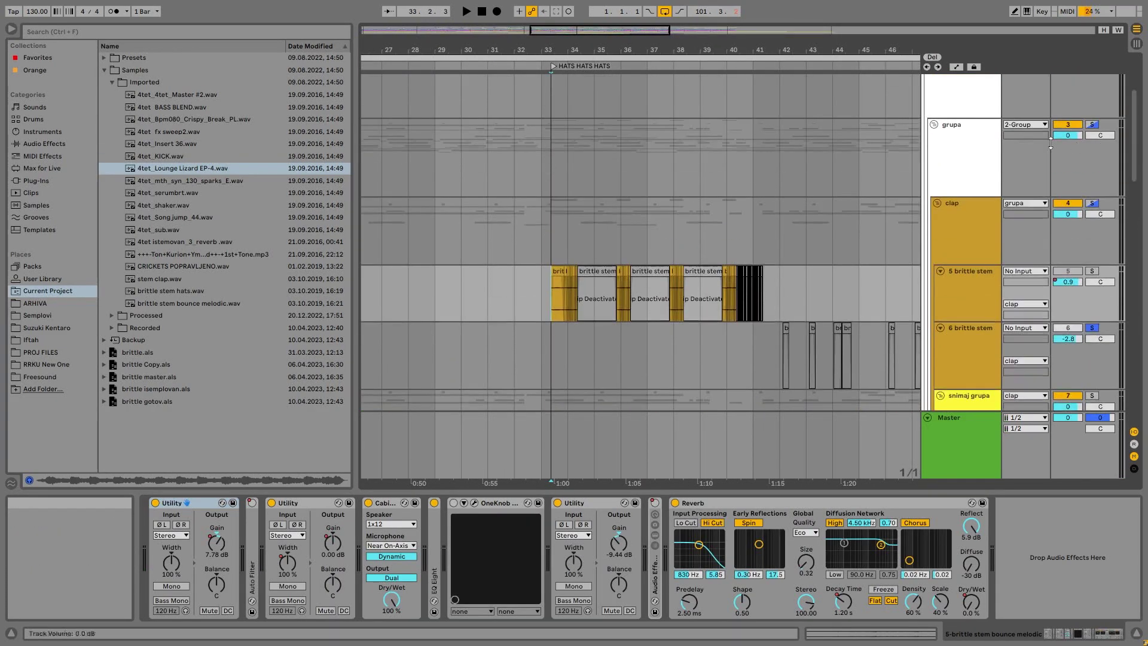
# Step: Examine the nested groups around the brittle stem tracks, from 1 Group down to 8 Group
pyautogui.click(974, 201)
pyautogui.click(969, 168)
pyautogui.click(967, 100)
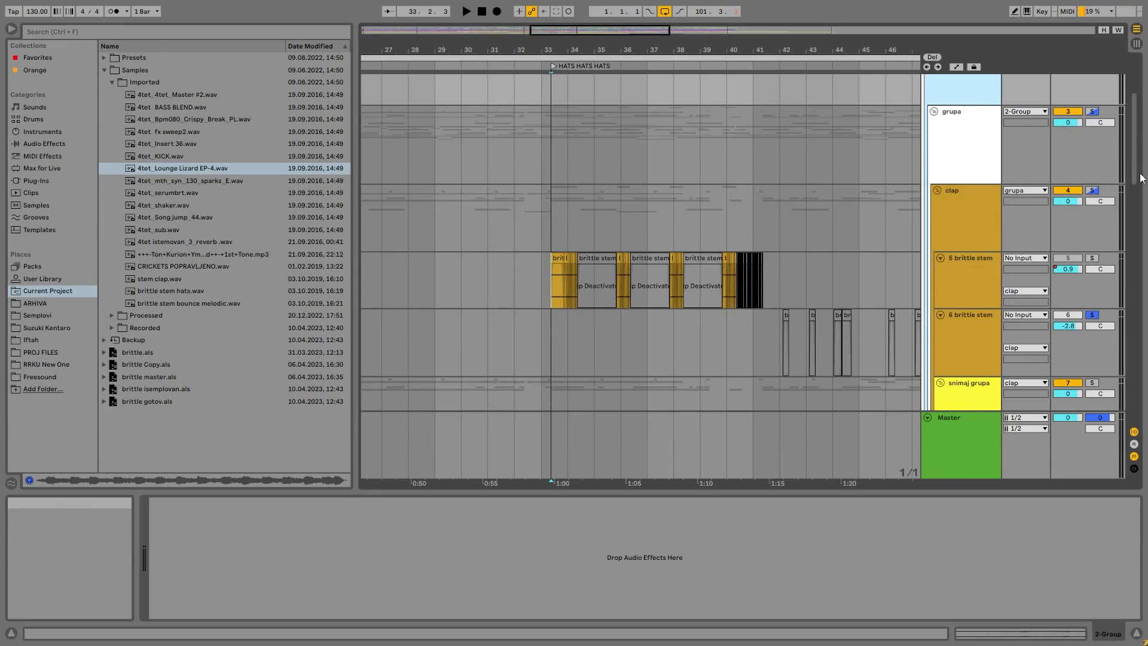
pyautogui.scroll(3, 1127, 103)
pyautogui.scroll(-5, 1127, 104)
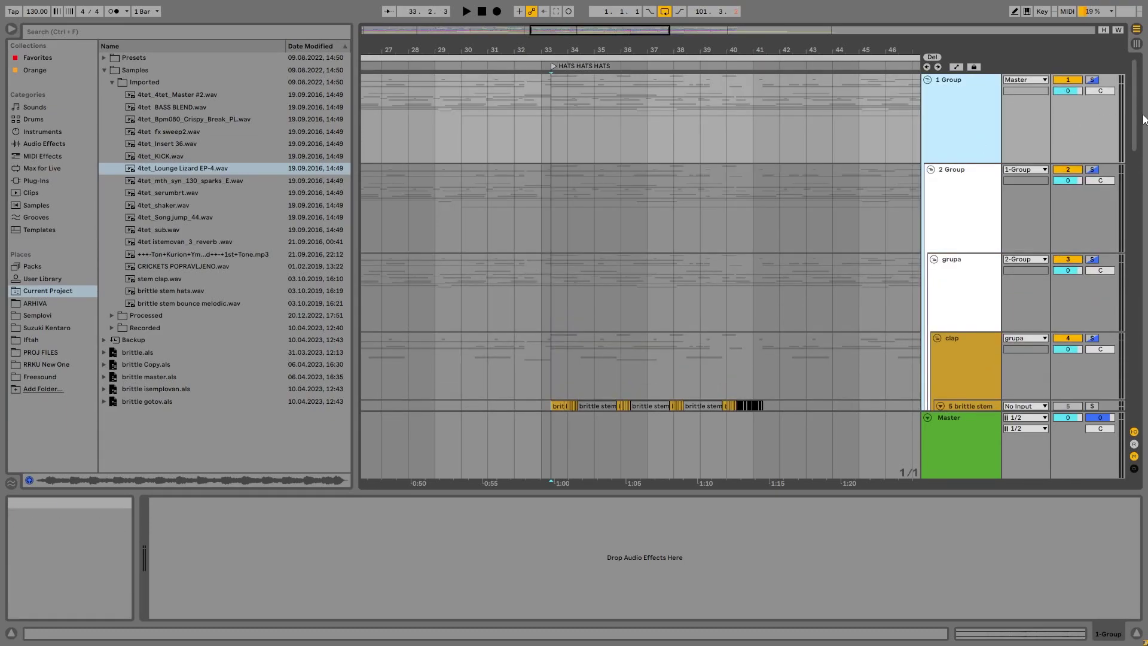
pyautogui.scroll(-2, 1128, 200)
pyautogui.scroll(5, 1124, 173)
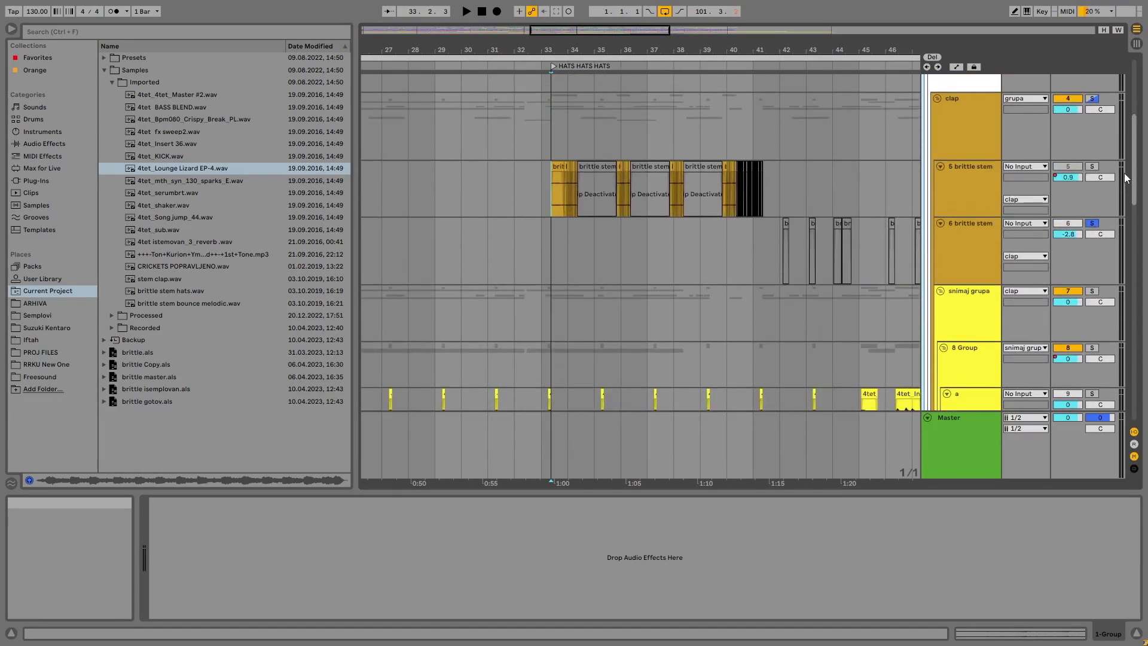
pyautogui.scroll(-1, 1123, 167)
# Step: Audition the soloed 5 brittle stem track from the HATS HATS HATS locator and mark its first bounce melodic clips
pyautogui.click(551, 245)
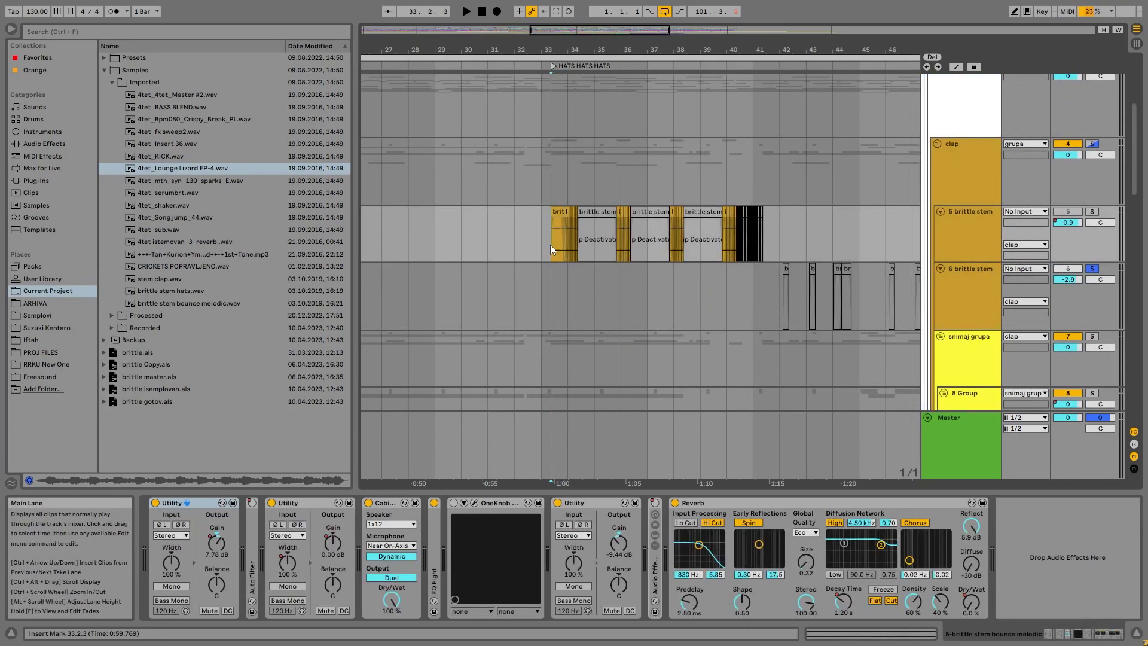
pyautogui.press('space')
pyautogui.click(565, 57)
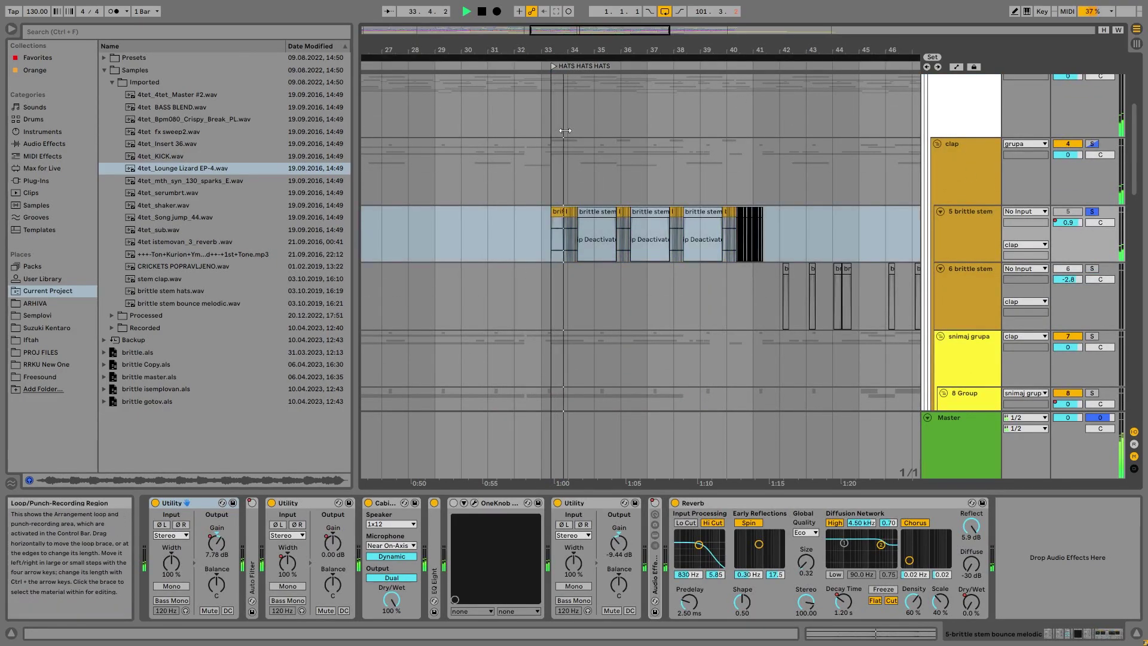
pyautogui.moveTo(565, 49); pyautogui.dragTo(573, 180)
pyautogui.press('space')
pyautogui.click(544, 249)
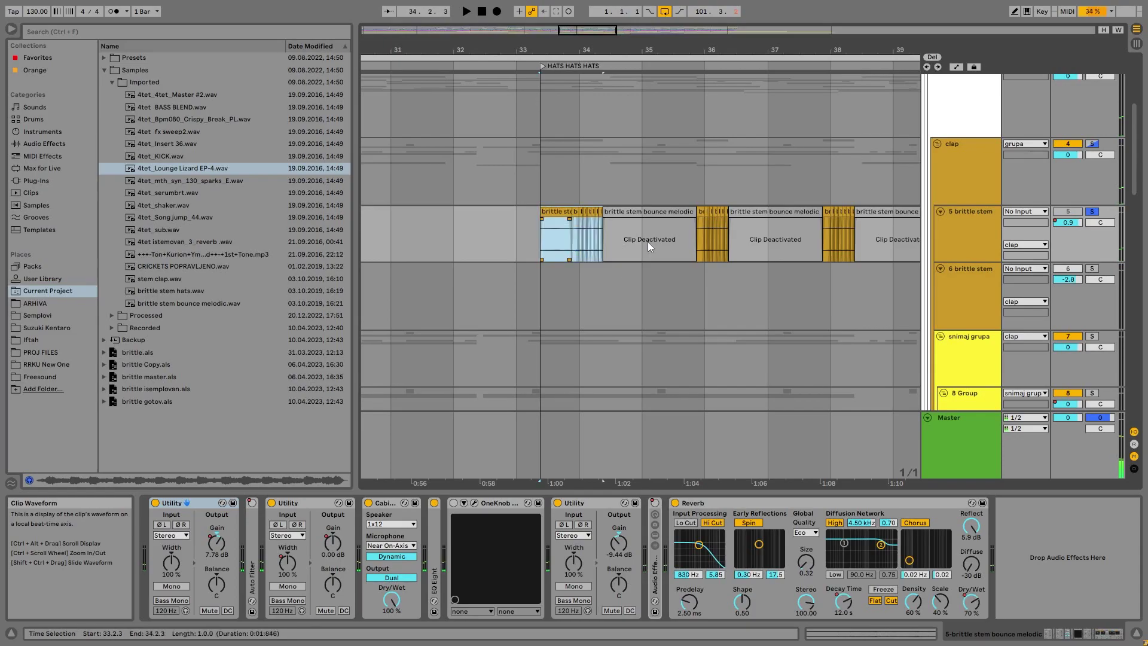
pyautogui.click(692, 244)
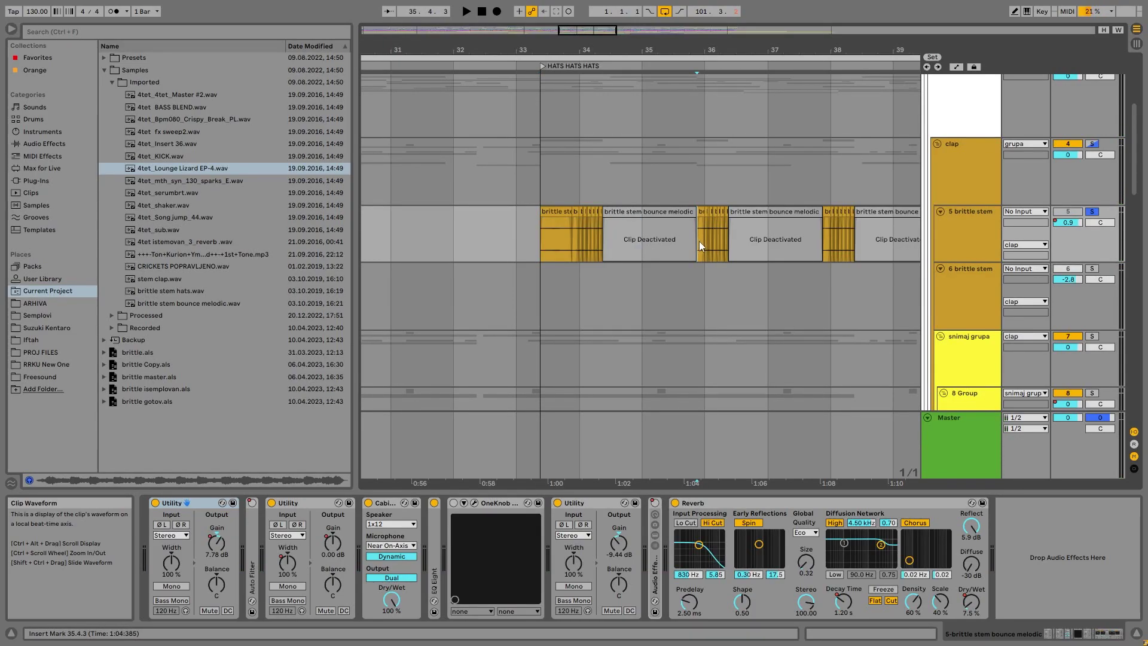
# Step: Play the mix from just before the HATS HATS HATS locator and raise the 5 brittle stem track's volume to 6.0 dB
pyautogui.click(541, 250)
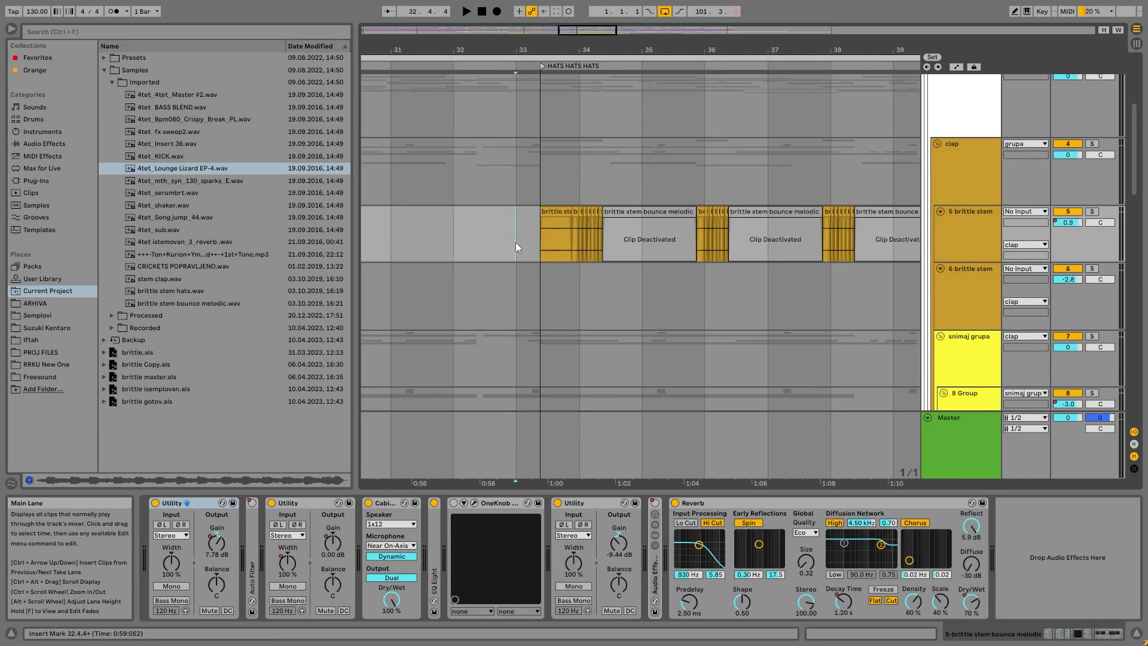
pyautogui.press('space')
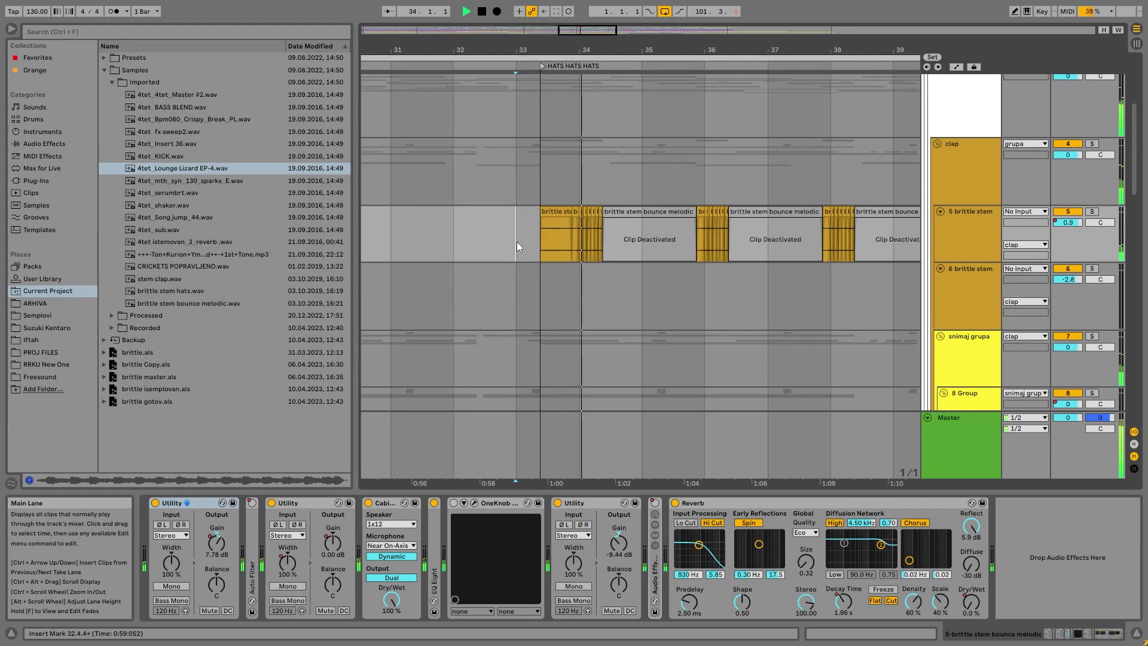
pyautogui.moveTo(1074, 222); pyautogui.dragTo(1074, 192)
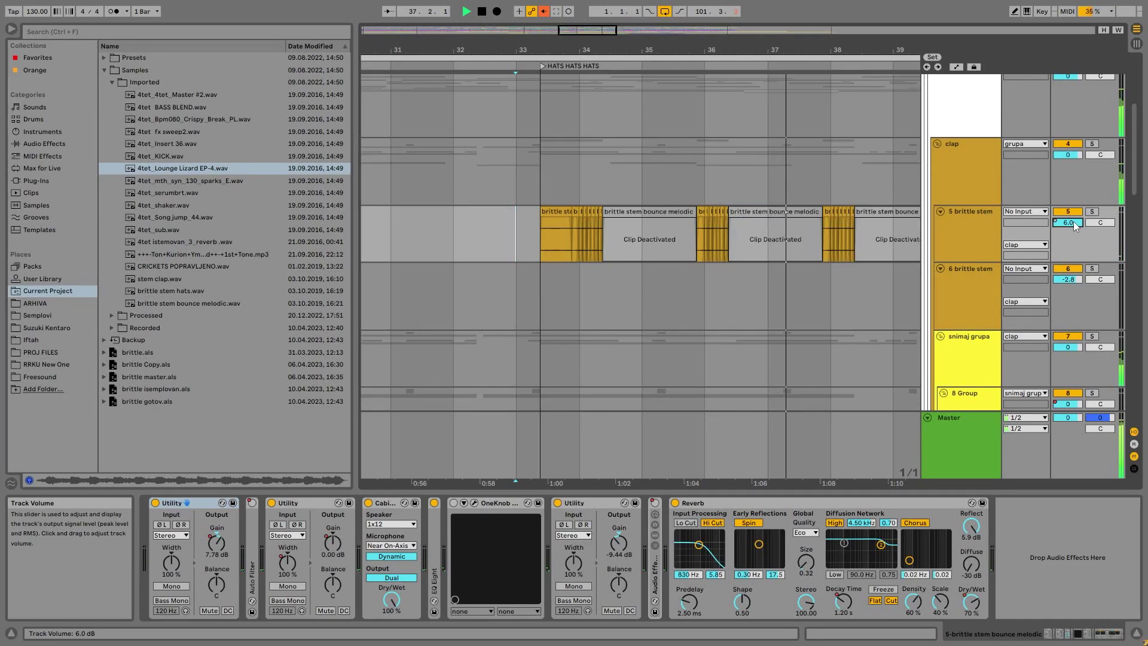
pyautogui.moveTo(826, 50); pyautogui.dragTo(733, 24)
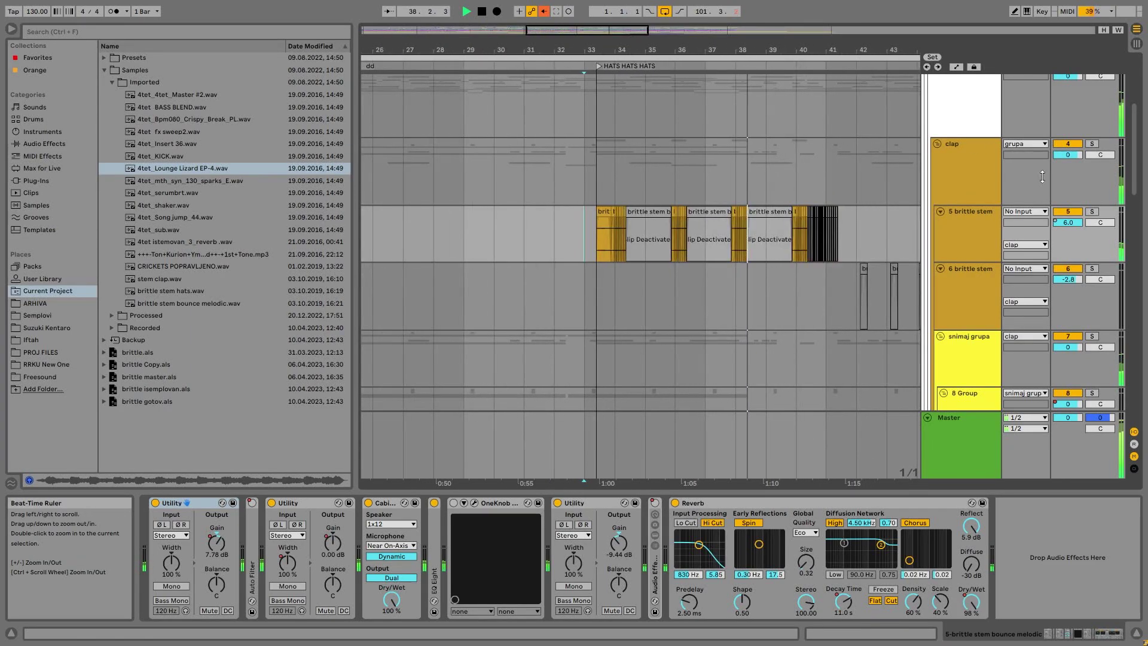
# Step: Compare the playing mix with and without the 5 brittle stem track, leaving the track deactivated
pyautogui.click(1068, 212)
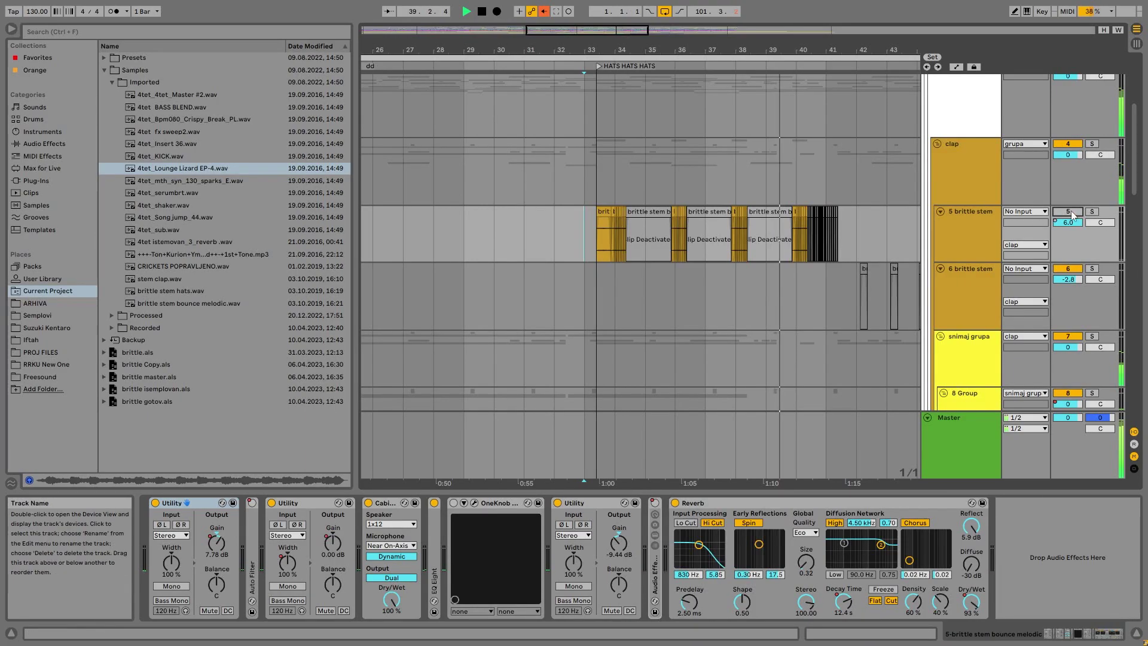
pyautogui.click(1069, 212)
pyautogui.click(1069, 212)
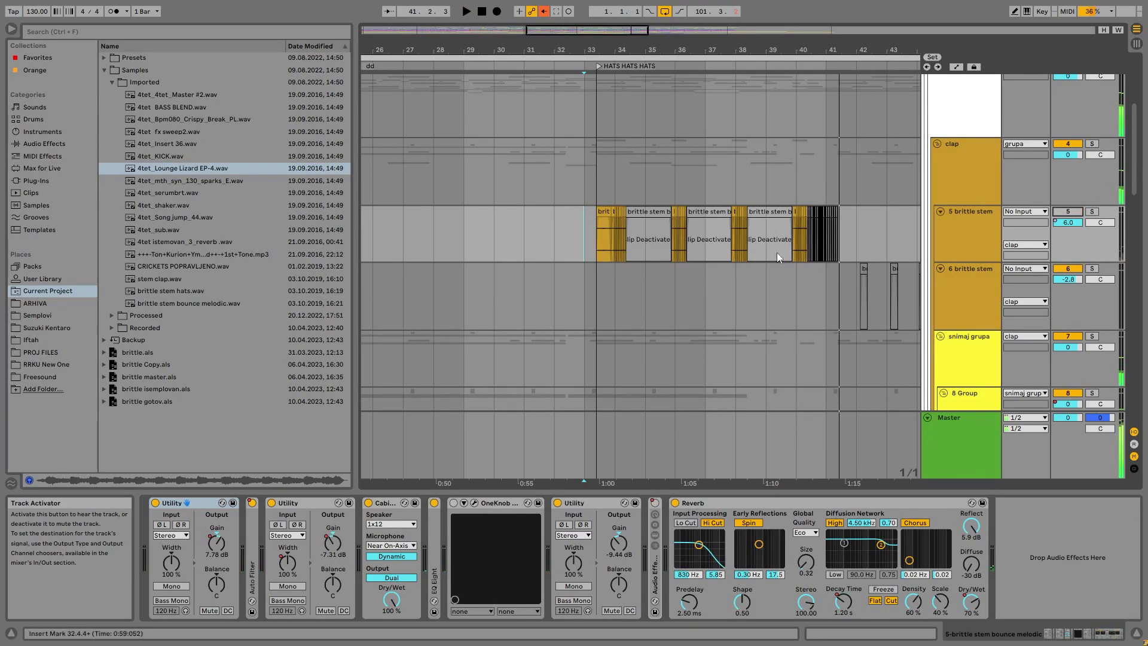
# Step: Return to the first bounce melodic clips on track 5 and select the one-bar range starting at 33.2.3
pyautogui.click(596, 238)
pyautogui.press('space')
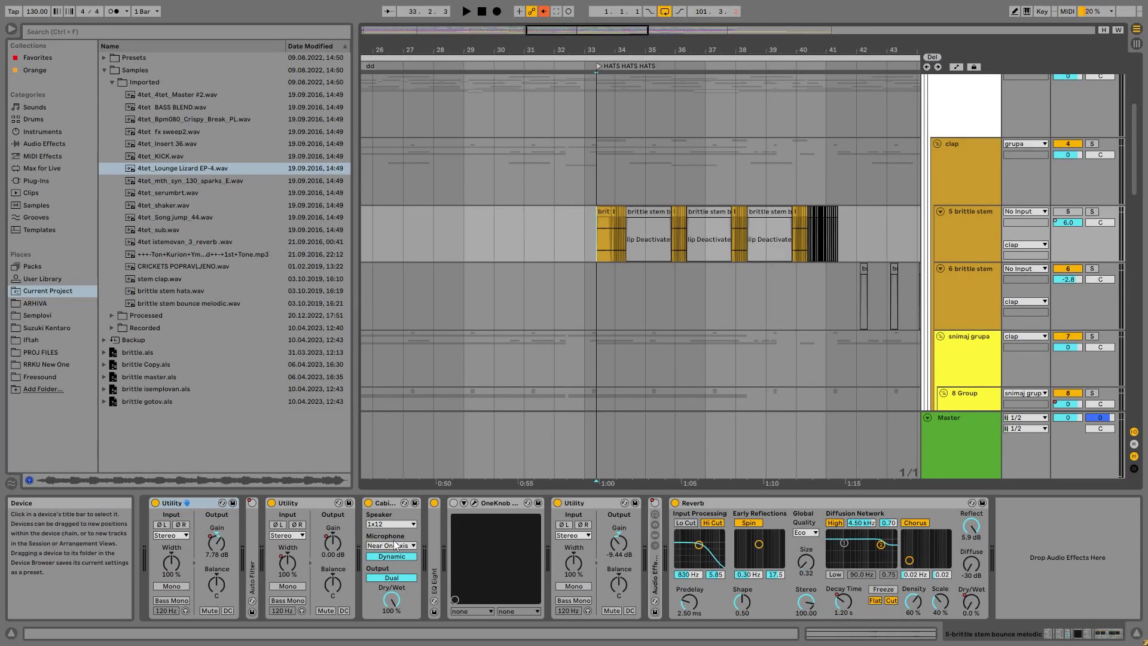
pyautogui.moveTo(597, 50)
pyautogui.mouseDown()
pyautogui.moveTo(593, 111)
pyautogui.moveTo(593, 39)
pyautogui.mouseUp()
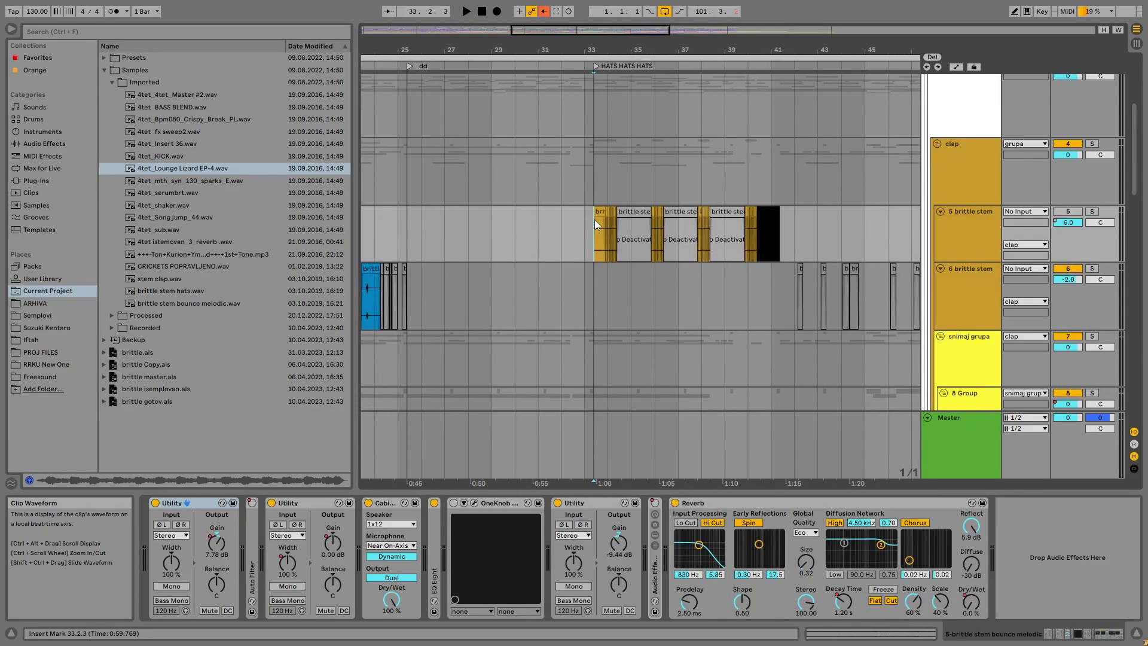
pyautogui.press('Left')
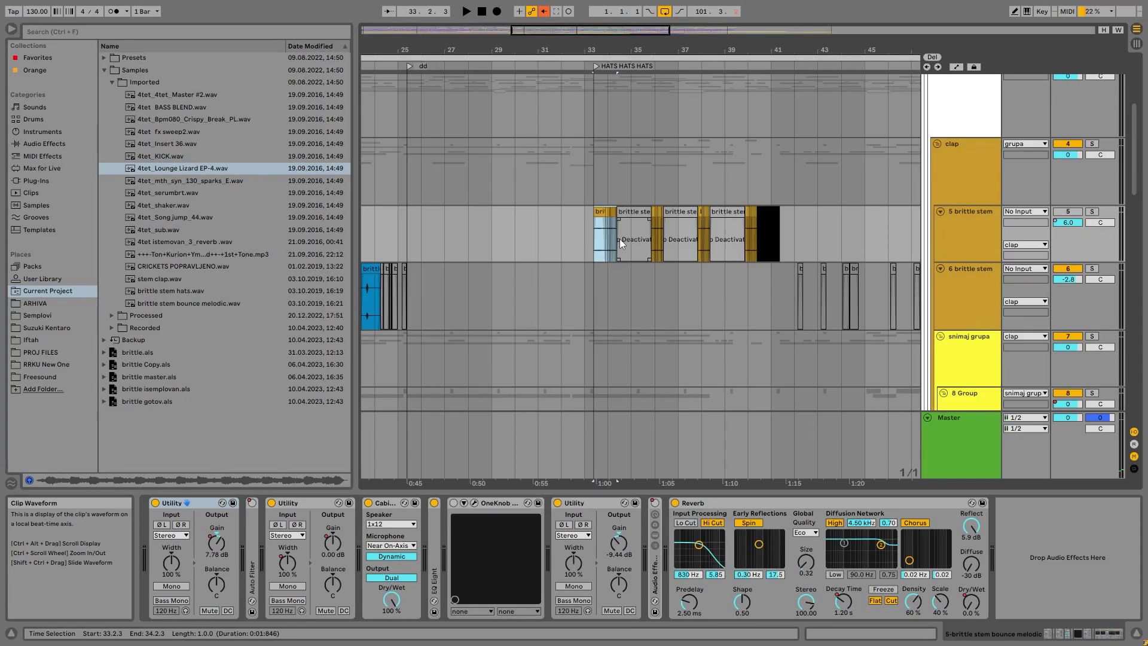
# Step: Point out the Cabinet device and its Dry/Wet amount on track 5, and play the first bounce melodic clips
pyautogui.click(384, 505)
pyautogui.moveTo(391, 600); pyautogui.dragTo(392, 628)
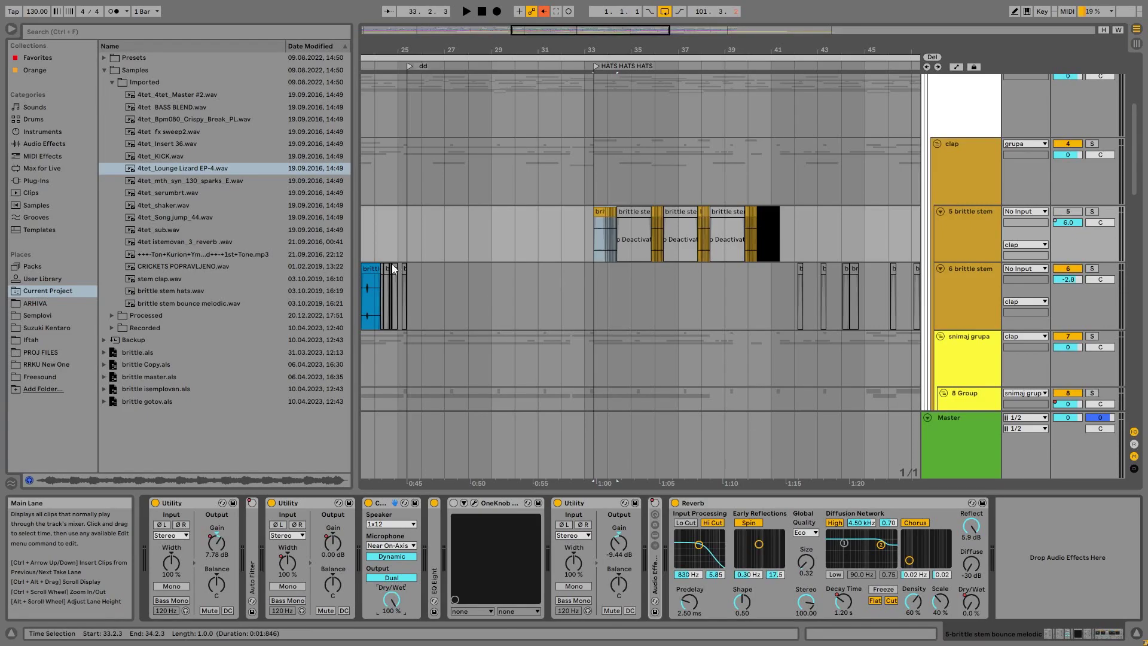
pyautogui.click(593, 242)
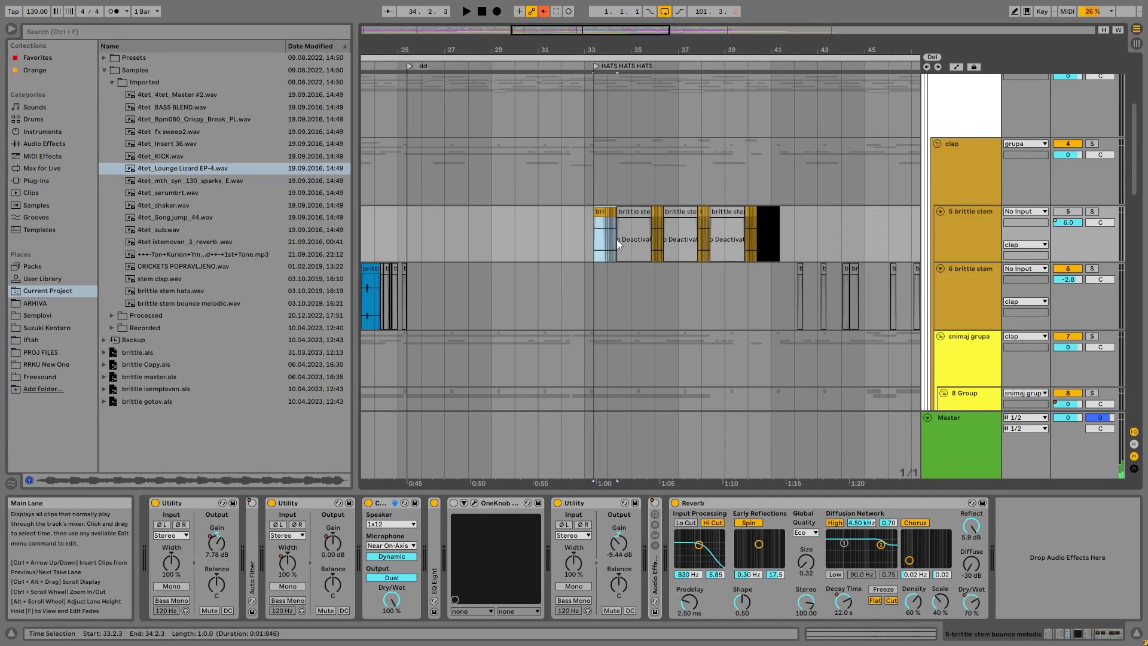
# Step: Place the insert marker at 34.2.3, show the OneKnob Driver plug-in's settings and select the Reverb device on track 5
pyautogui.click(618, 239)
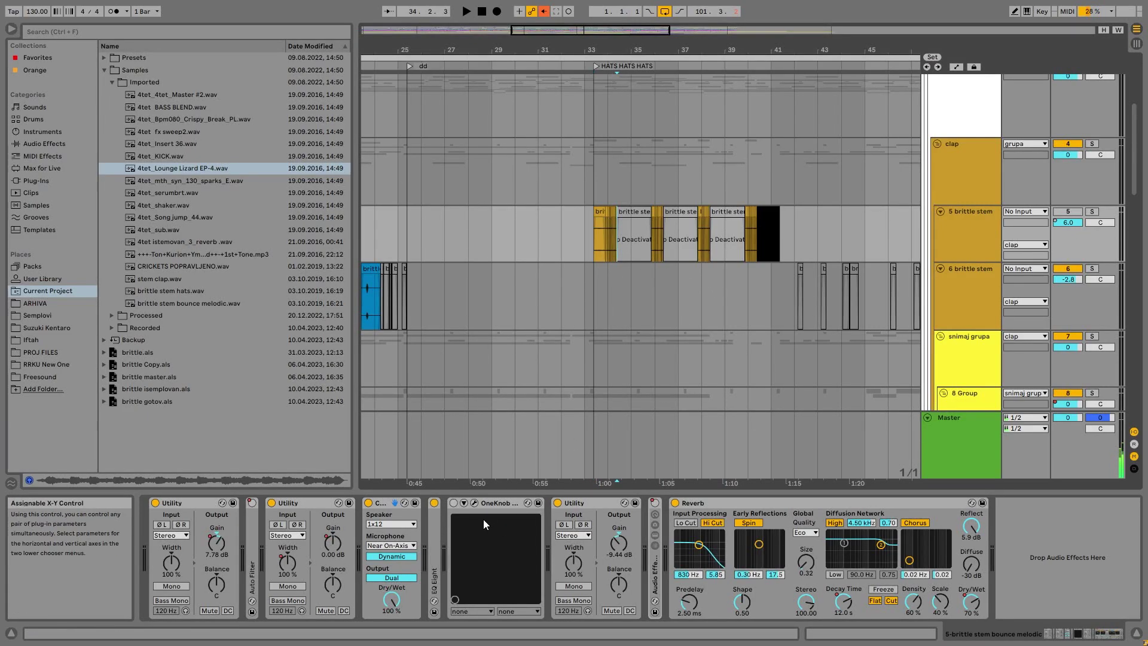
pyautogui.click(475, 504)
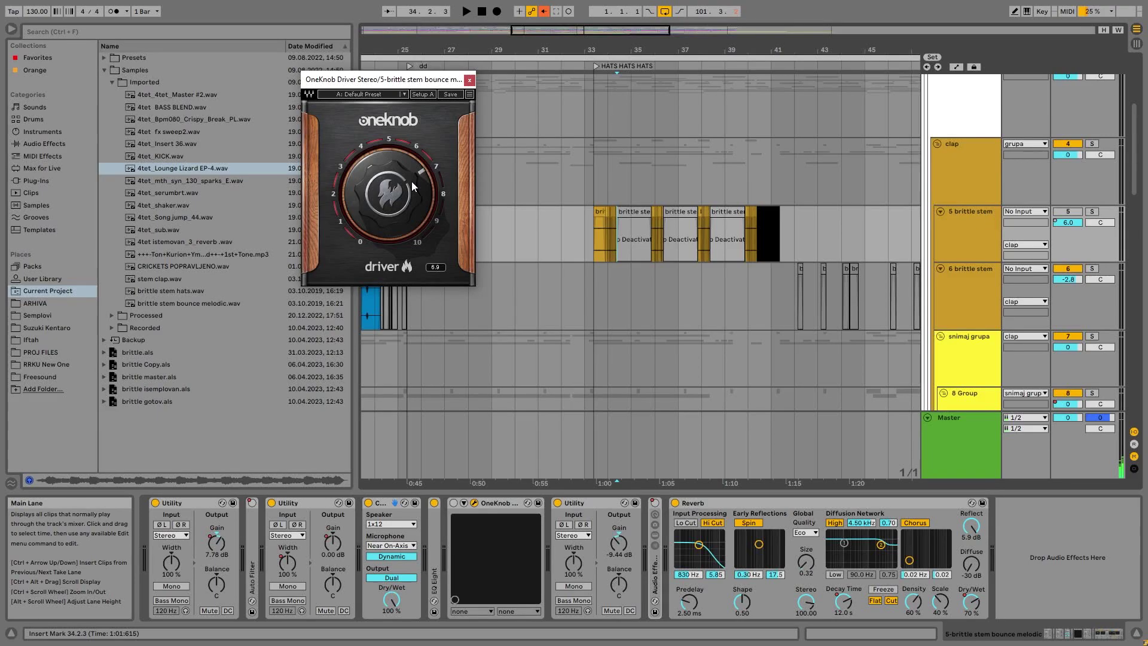
pyautogui.click(677, 479)
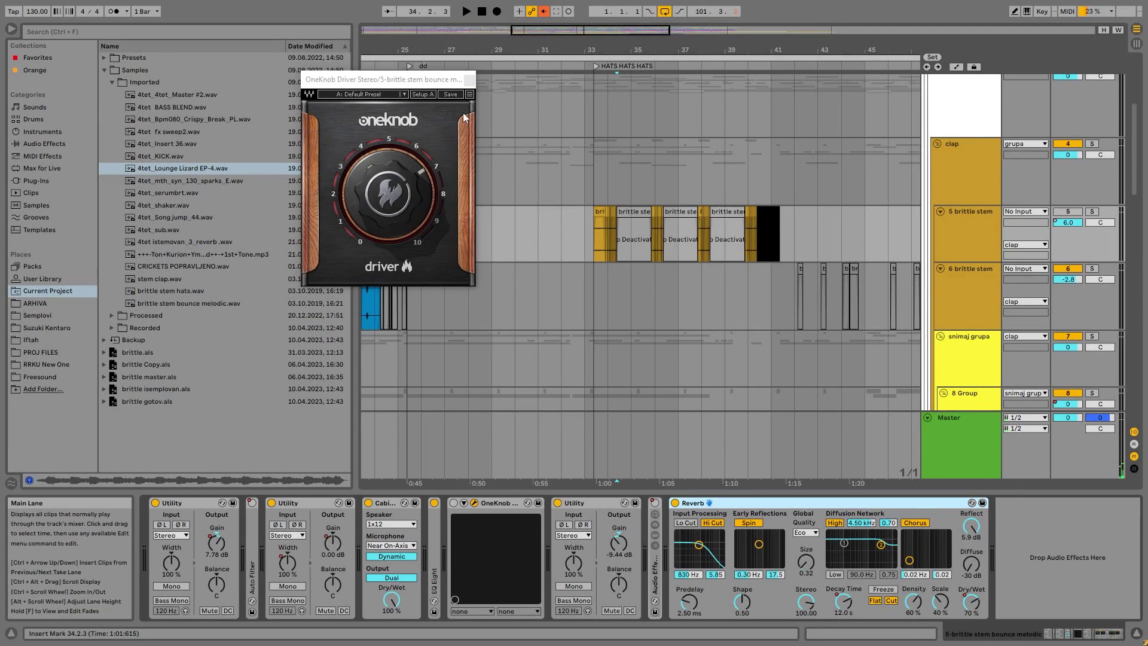
# Step: Close the OneKnob Driver settings and restore the automated volume of 0.9 on the 5 brittle stem track
pyautogui.click(469, 80)
pyautogui.press('-')
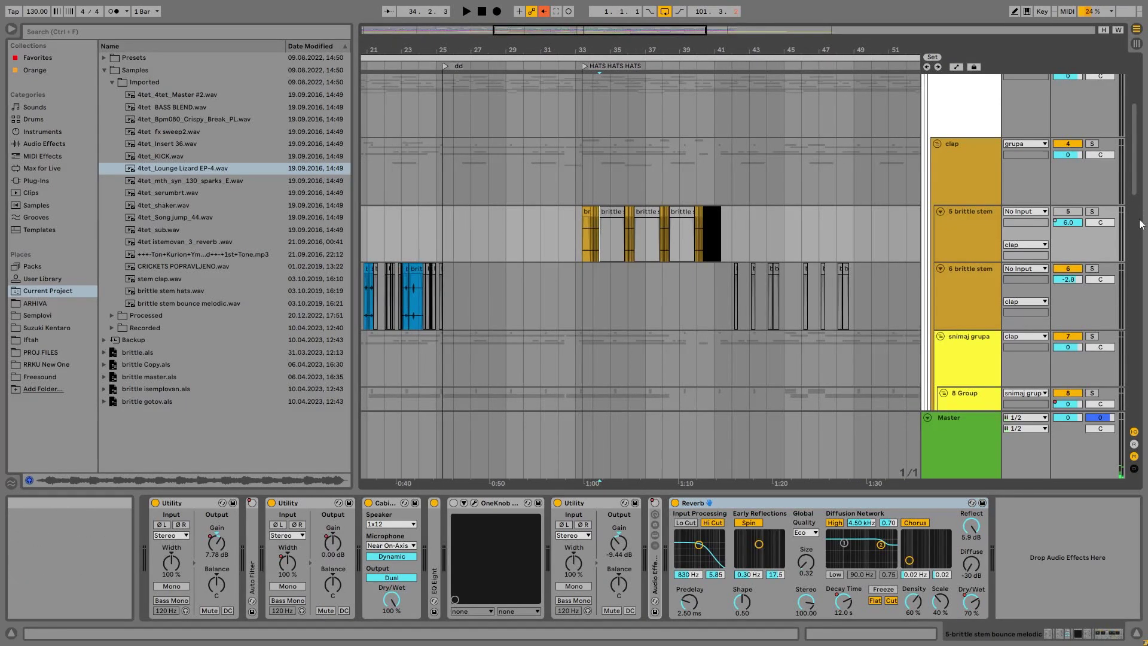
pyautogui.rightClick(1067, 223)
pyautogui.click(1017, 260)
# Step: Solo the 6 brittle stem hats track and play its clips from bar 10, bar 23 and about 16.3.1
pyautogui.moveTo(558, 49); pyautogui.dragTo(609, 72)
pyautogui.click(418, 294)
pyautogui.moveTo(411, 50); pyautogui.dragTo(642, 30)
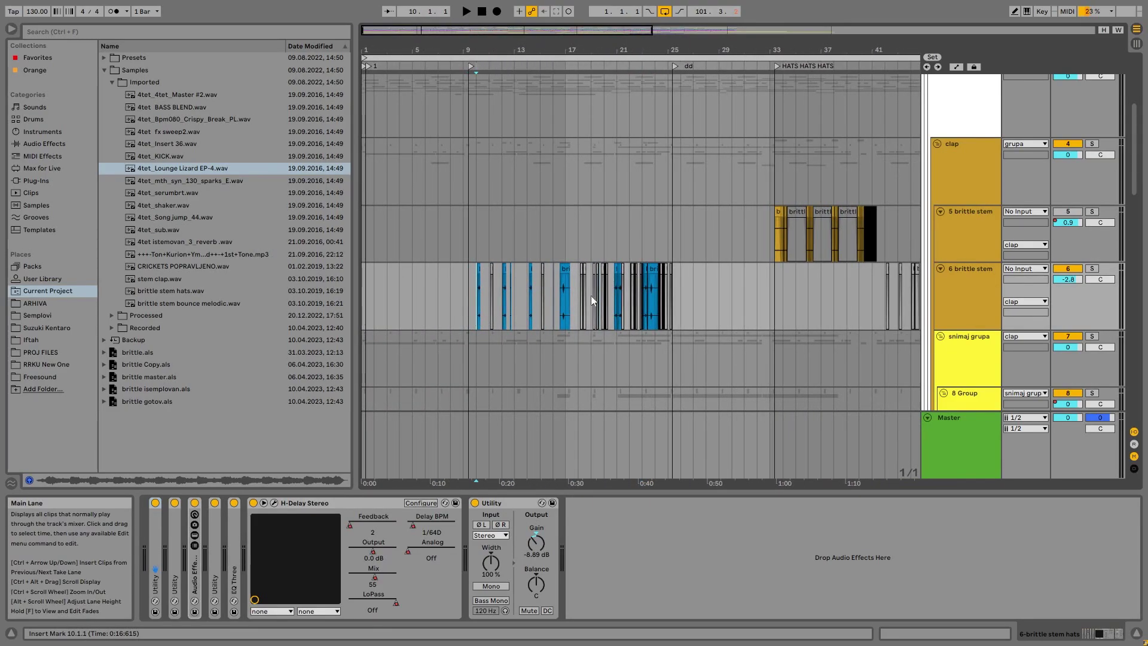
pyautogui.press('s')
pyautogui.press('space')
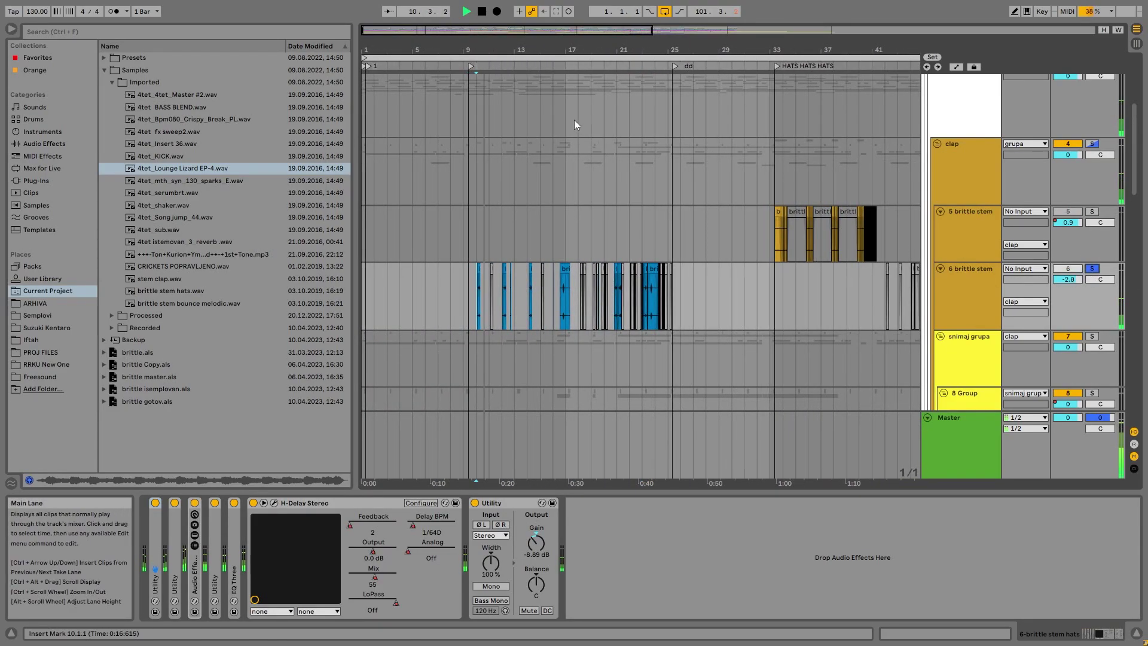
pyautogui.click(641, 308)
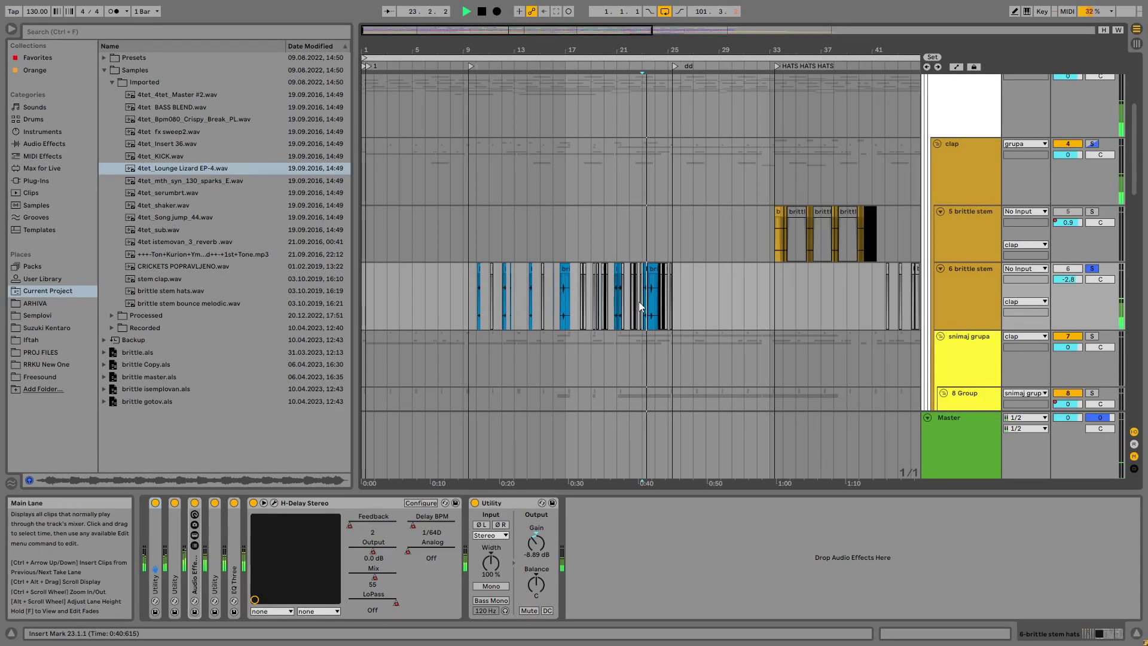
pyautogui.click(561, 310)
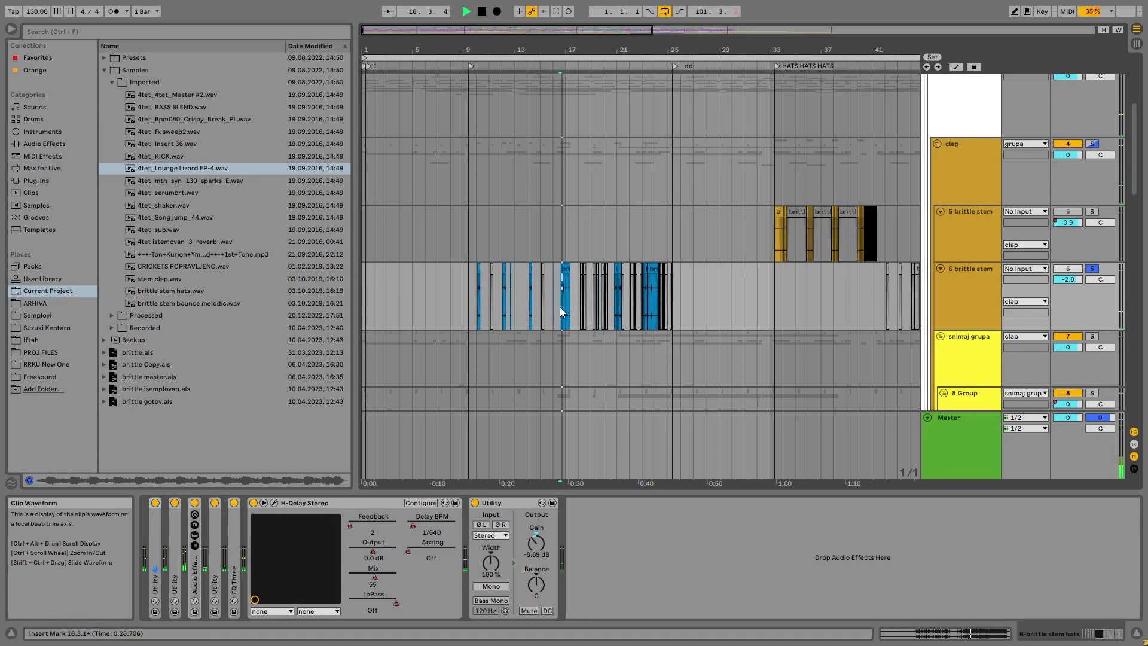
pyautogui.press('space')
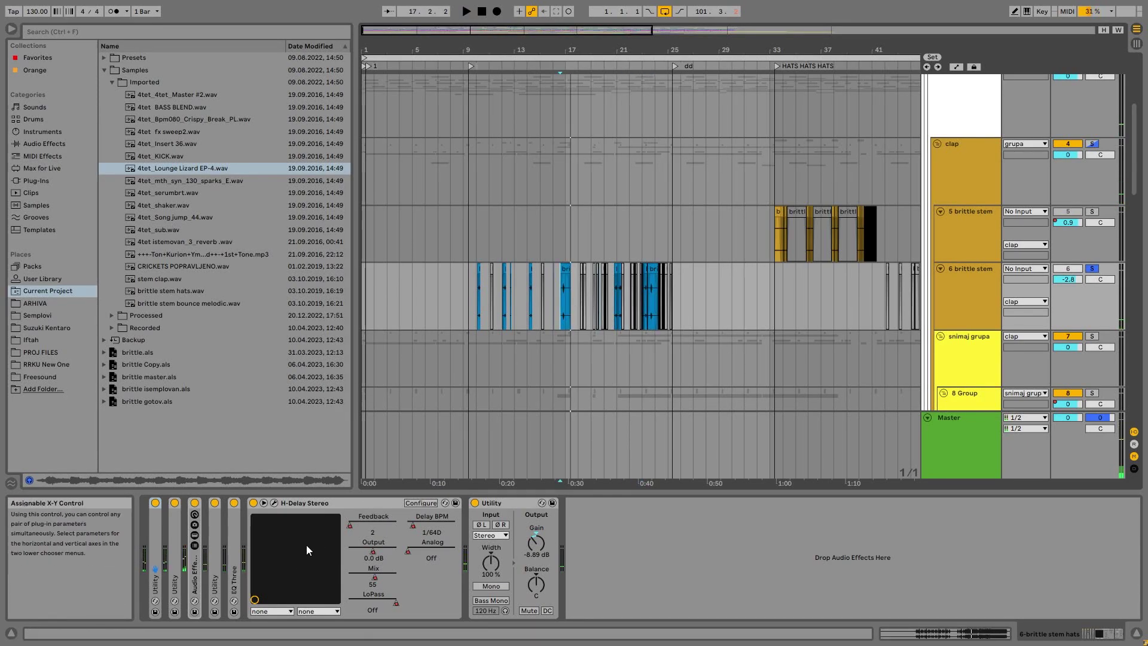
# Step: Deactivate every device in the 6 brittle stem hats track's effect chain
pyautogui.click(314, 504)
pyautogui.hotkey('ctrl', 'a')
pyautogui.click(155, 503)
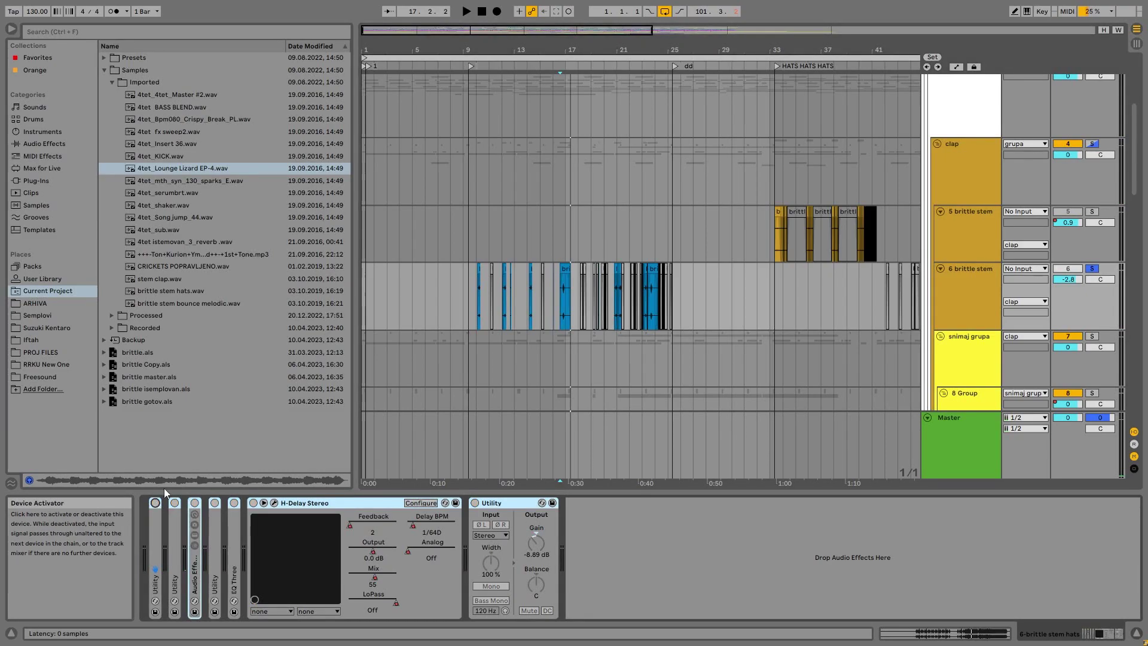
# Step: Insert a Utility device at the start of the 6 brittle stem hats chain with its gain at -17.8 dB
pyautogui.click(34, 143)
pyautogui.click(103, 144)
pyautogui.moveTo(130, 206)
pyautogui.mouseDown()
pyautogui.moveTo(151, 532)
pyautogui.moveTo(216, 559)
pyautogui.mouseUp()
# Step: Play the hats clips without their original effects, including the passages from about 20.4.1 and near bar 23
pyautogui.press('space')
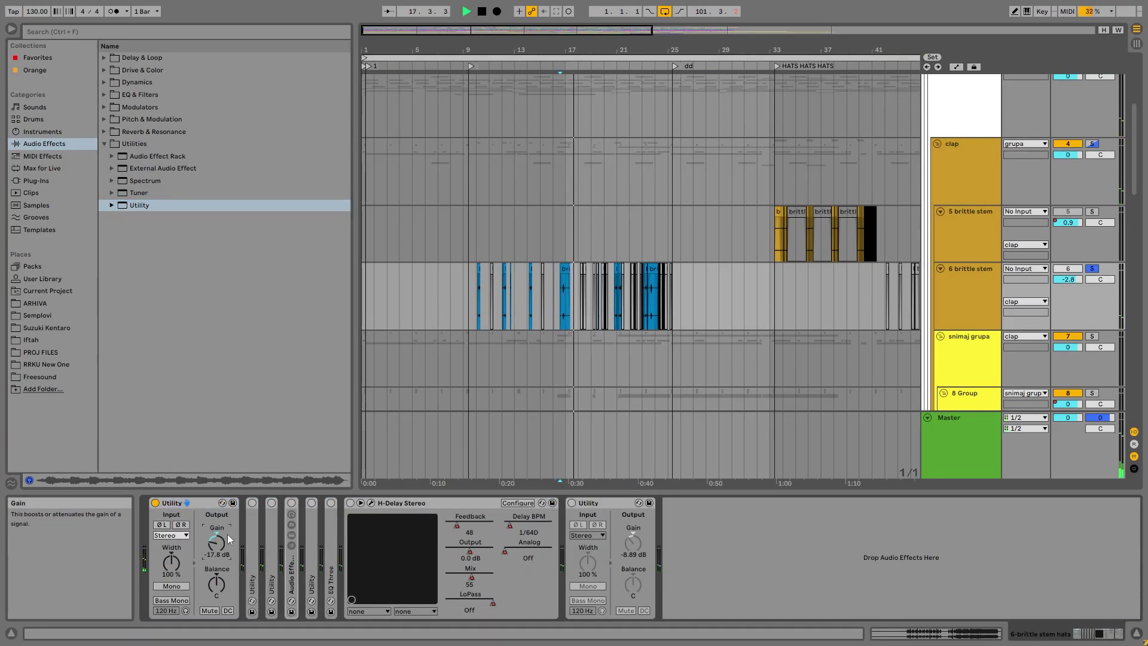
pyautogui.click(612, 314)
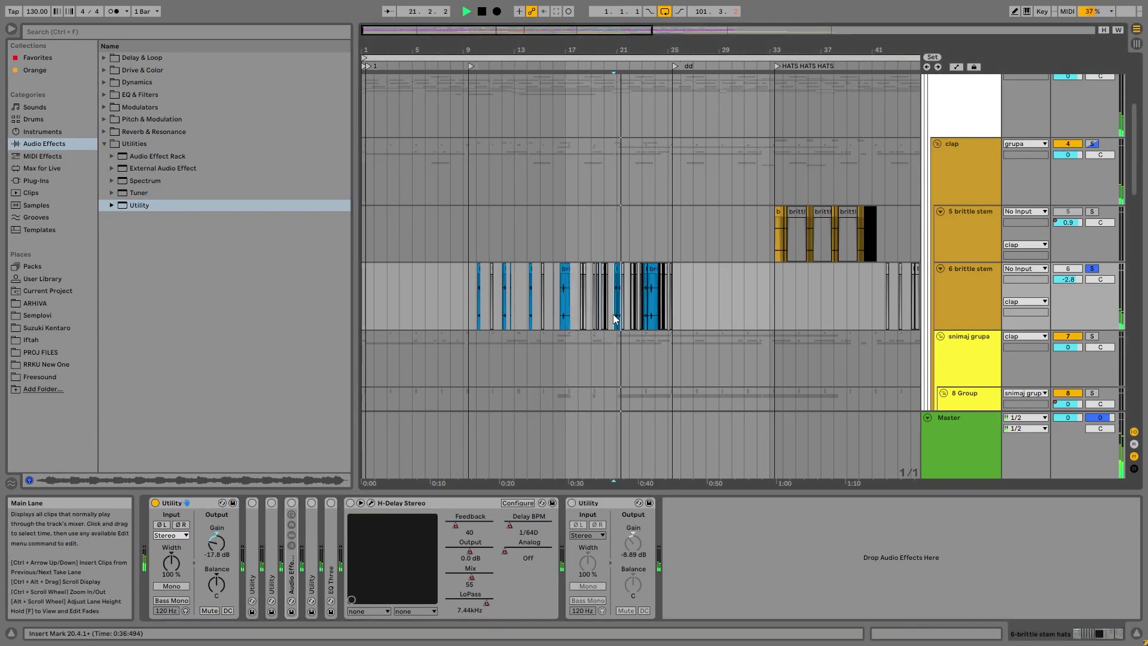
pyautogui.click(641, 309)
pyautogui.press('space')
pyautogui.press('space')
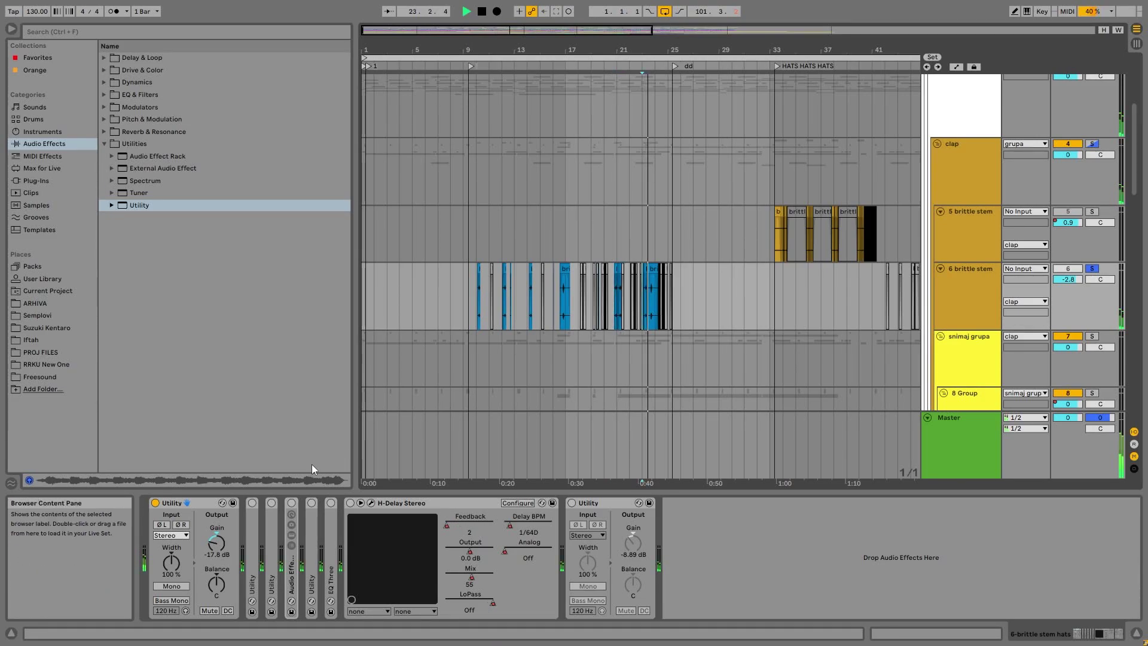
pyautogui.press('space')
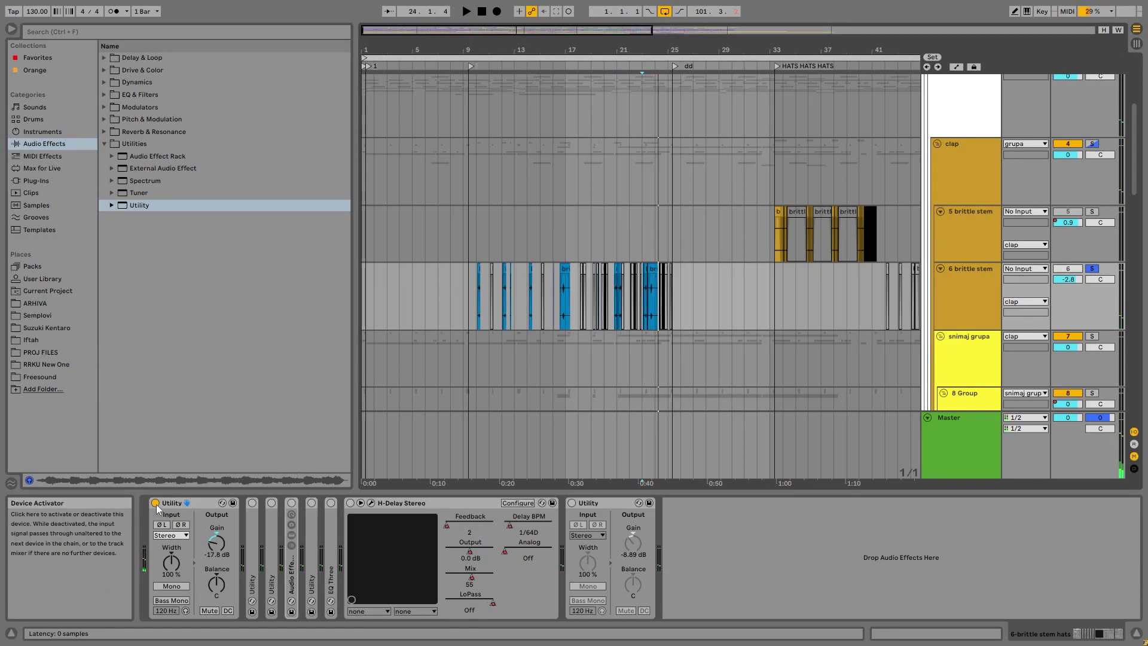
# Step: Deactivate the added first Utility and reactivate all the original devices on the 6 brittle stem hats track
pyautogui.click(156, 504)
pyautogui.click(255, 532)
pyautogui.keyDown('shift'); pyautogui.click(598, 504); pyautogui.keyUp('shift')
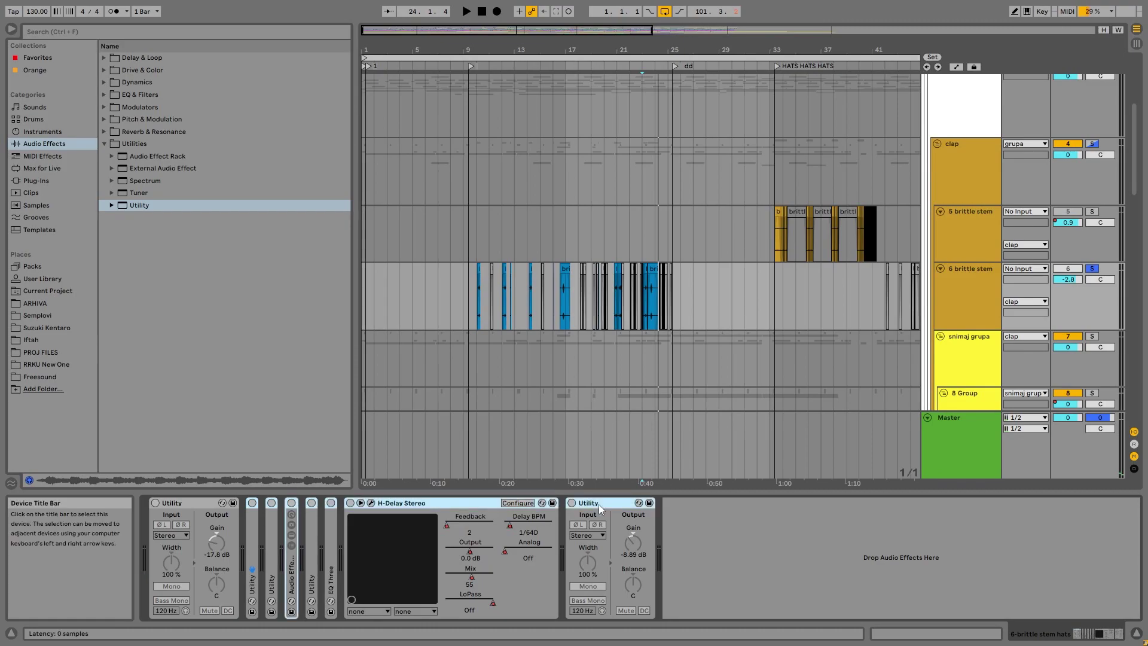
pyautogui.click(252, 503)
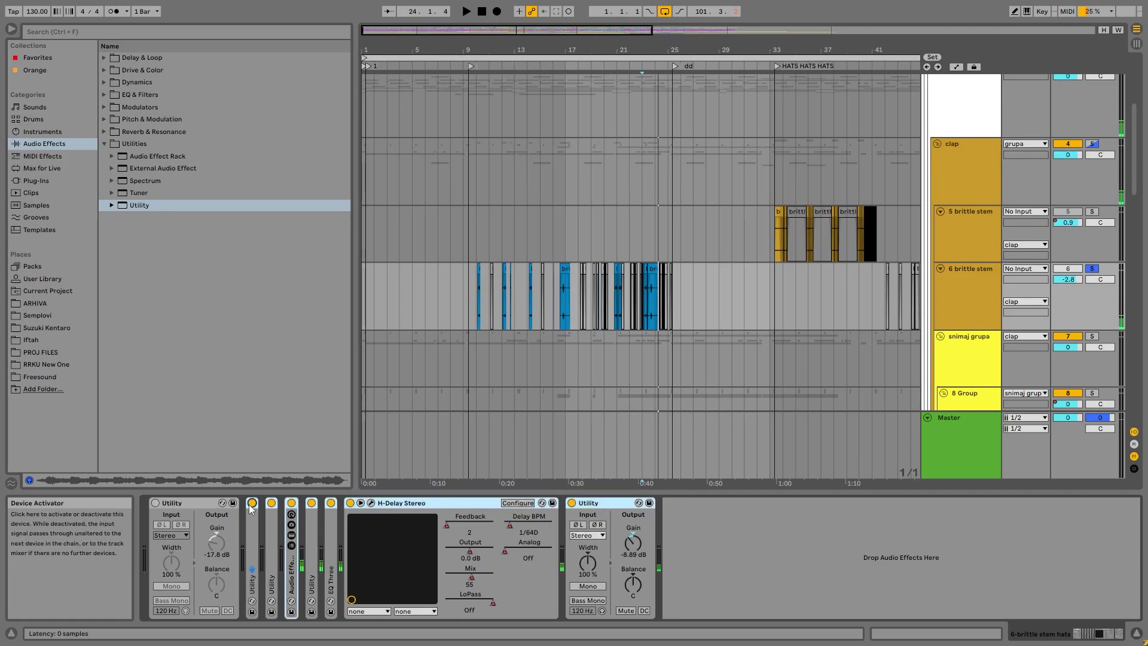
# Step: Unfold the second and third Utility devices, and delete the added Utility at the start of the chain
pyautogui.doubleClick(250, 558)
pyautogui.doubleClick(349, 536)
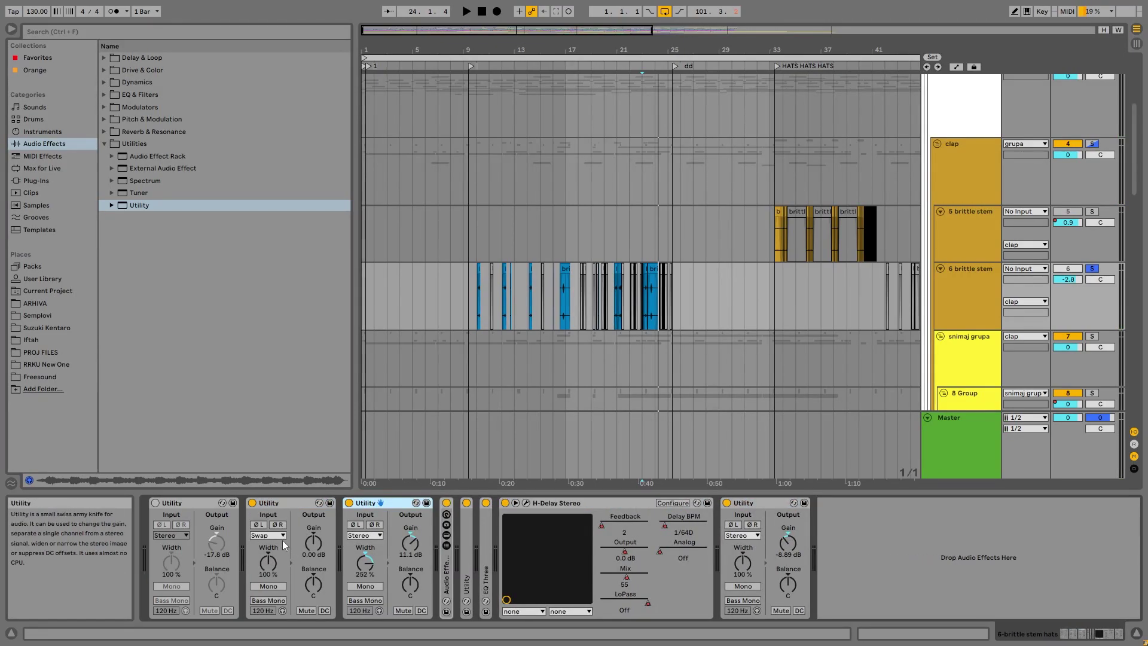
pyautogui.click(189, 508)
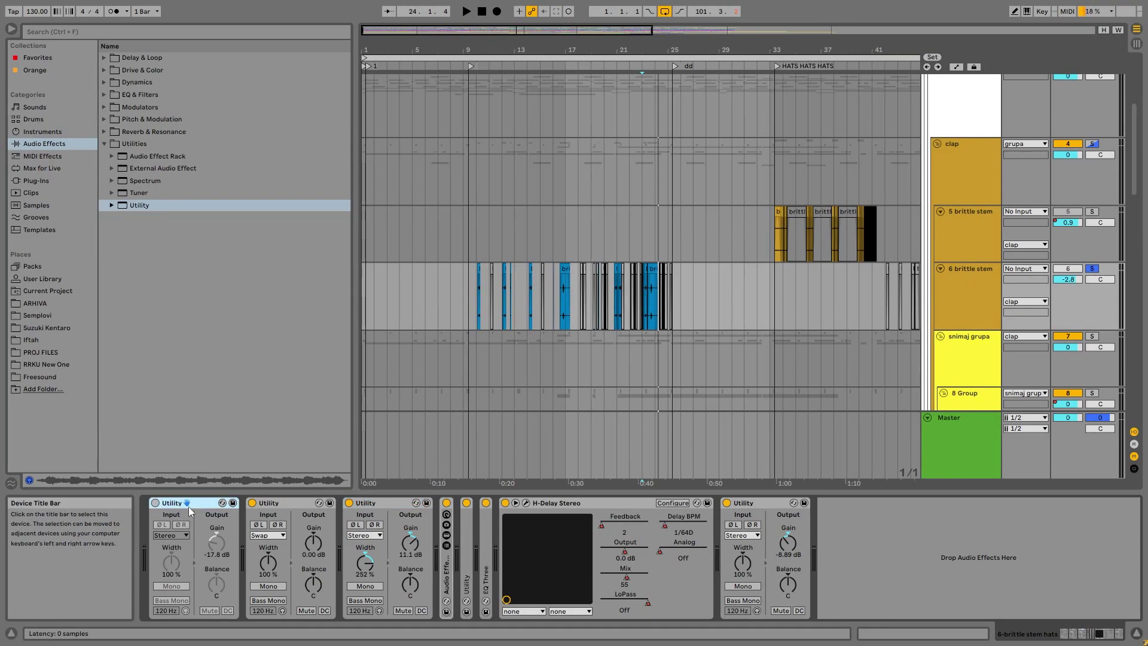
pyautogui.press('Delete')
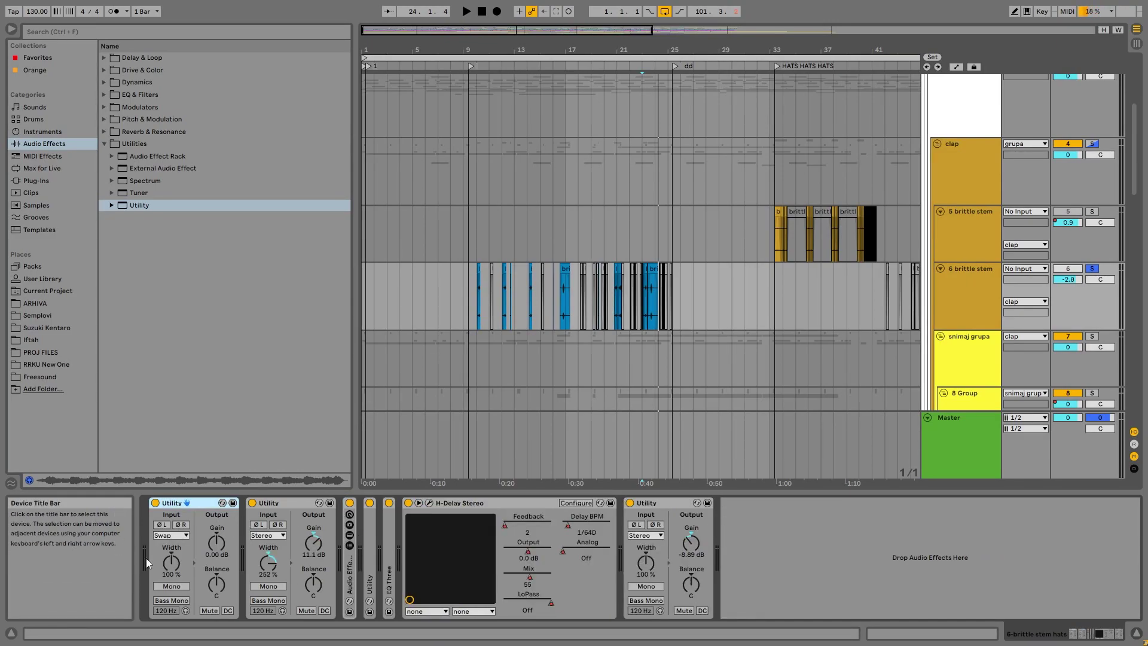
# Step: Unfold the Audio Effect Rack with Guitar Rig 5, the Utility behind it and the EQ Three
pyautogui.doubleClick(354, 583)
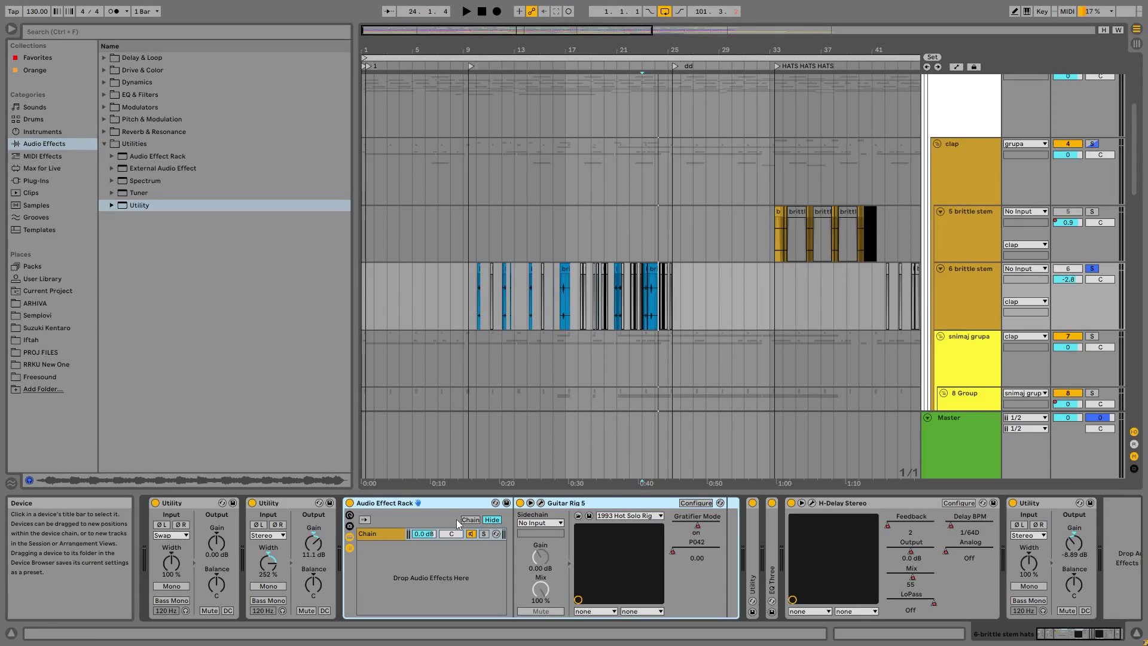
pyautogui.doubleClick(753, 563)
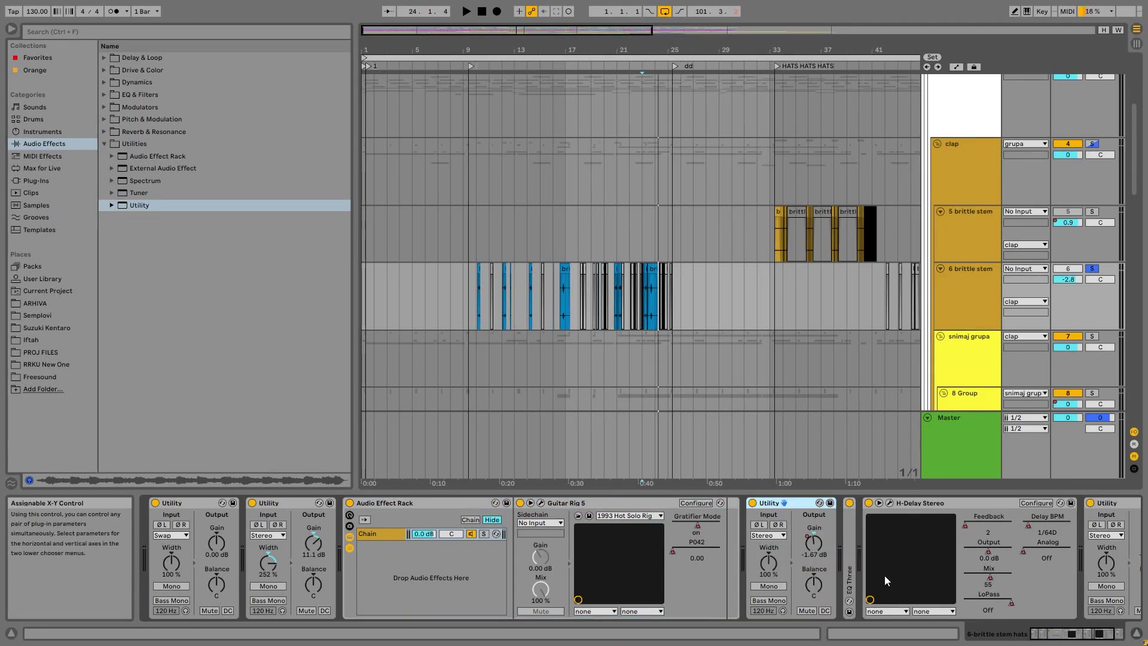
pyautogui.doubleClick(854, 574)
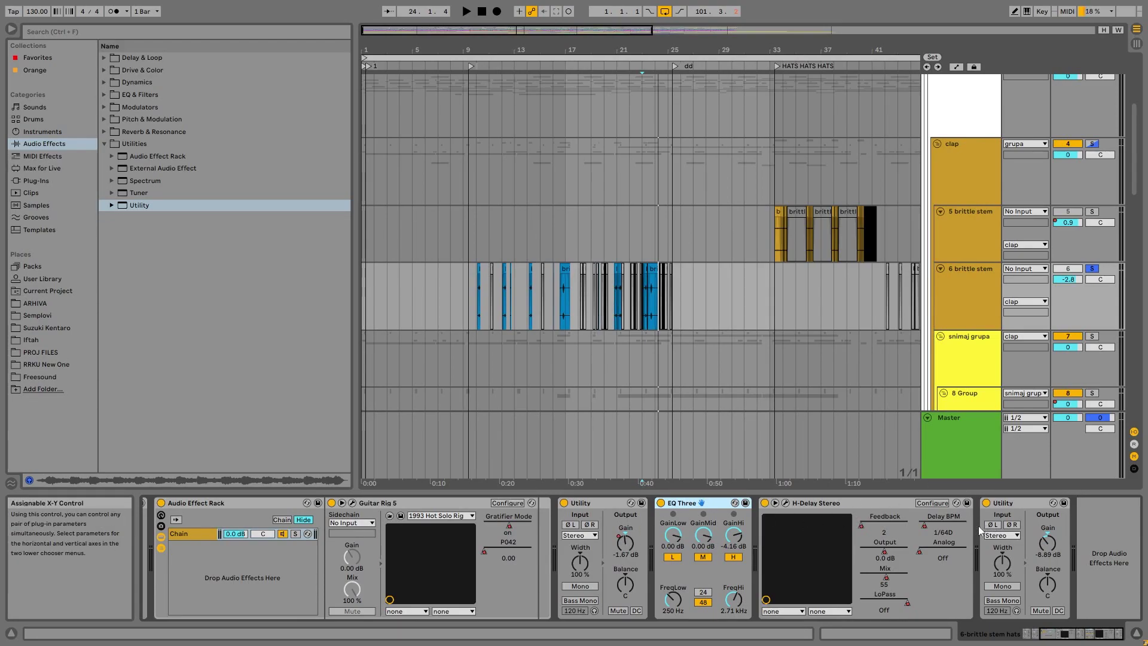
# Step: Show the H-Delay Stereo plug-in's settings and select the one-bar range from 21.1.1 to 22.1.1 on track 6
pyautogui.click(786, 504)
pyautogui.moveTo(814, 188); pyautogui.dragTo(450, 150)
pyautogui.click(616, 298)
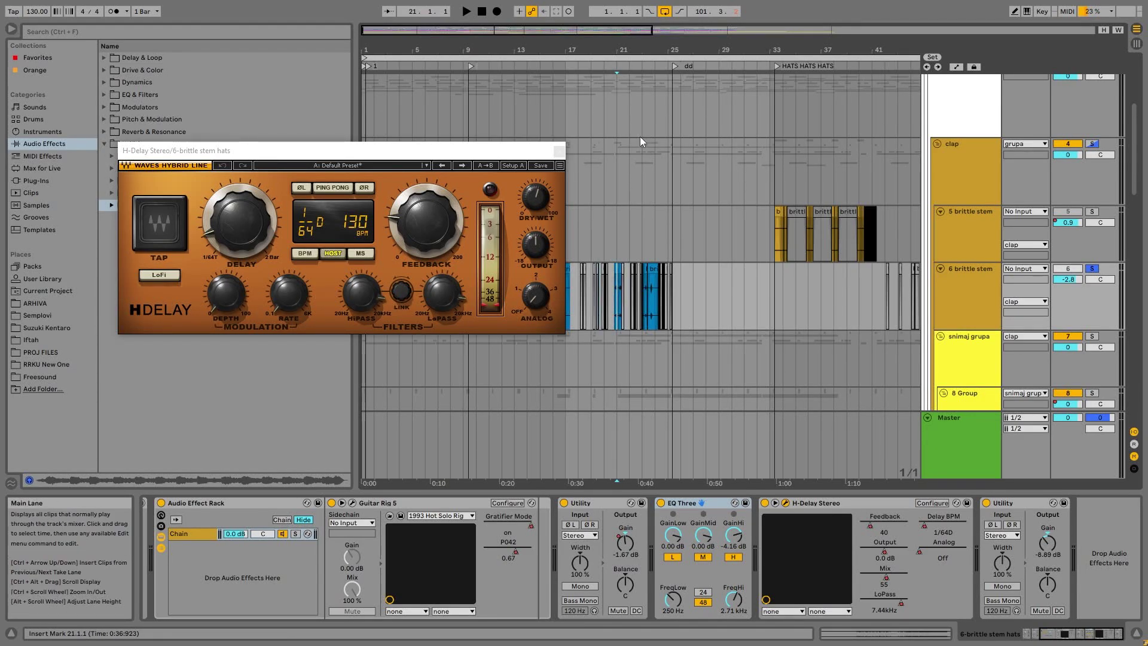
pyautogui.moveTo(616, 50); pyautogui.dragTo(616, 79)
pyautogui.moveTo(615, 285)
pyautogui.mouseDown()
pyautogui.moveTo(647, 293)
pyautogui.moveTo(615, 296)
pyautogui.mouseUp()
pyautogui.click(643, 297)
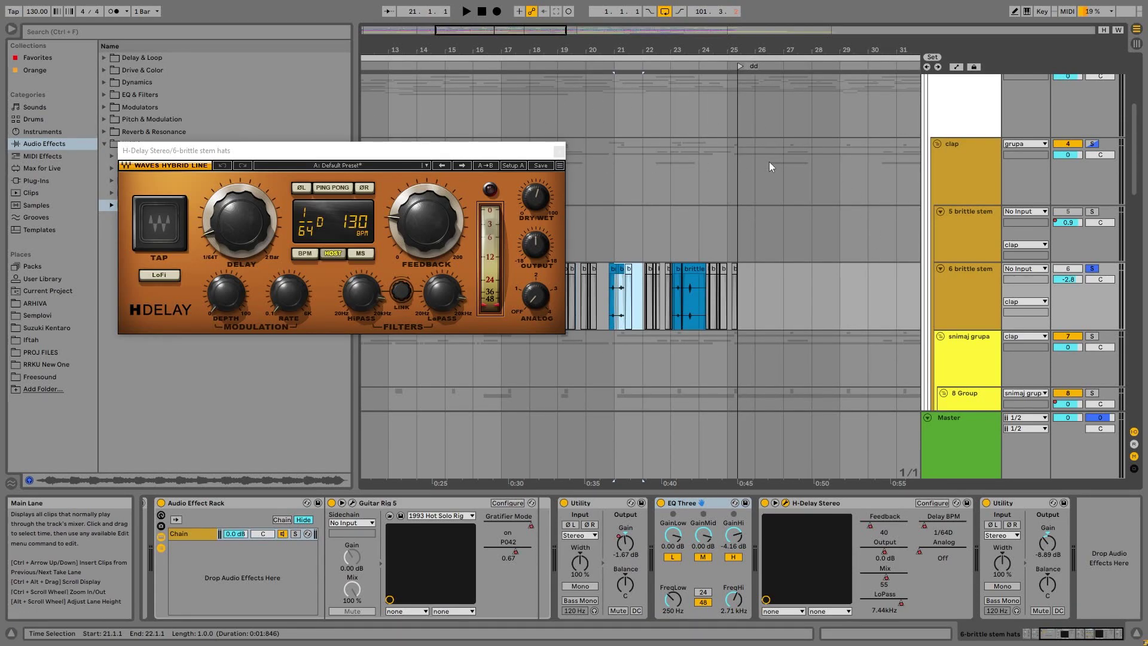
# Step: Close the H-Delay settings and reselect the one-bar range starting at 21.1.1 among the hats clips
pyautogui.click(558, 151)
pyautogui.moveTo(620, 49)
pyautogui.mouseDown()
pyautogui.moveTo(620, 83)
pyautogui.moveTo(620, 66)
pyautogui.mouseUp()
pyautogui.click(613, 298)
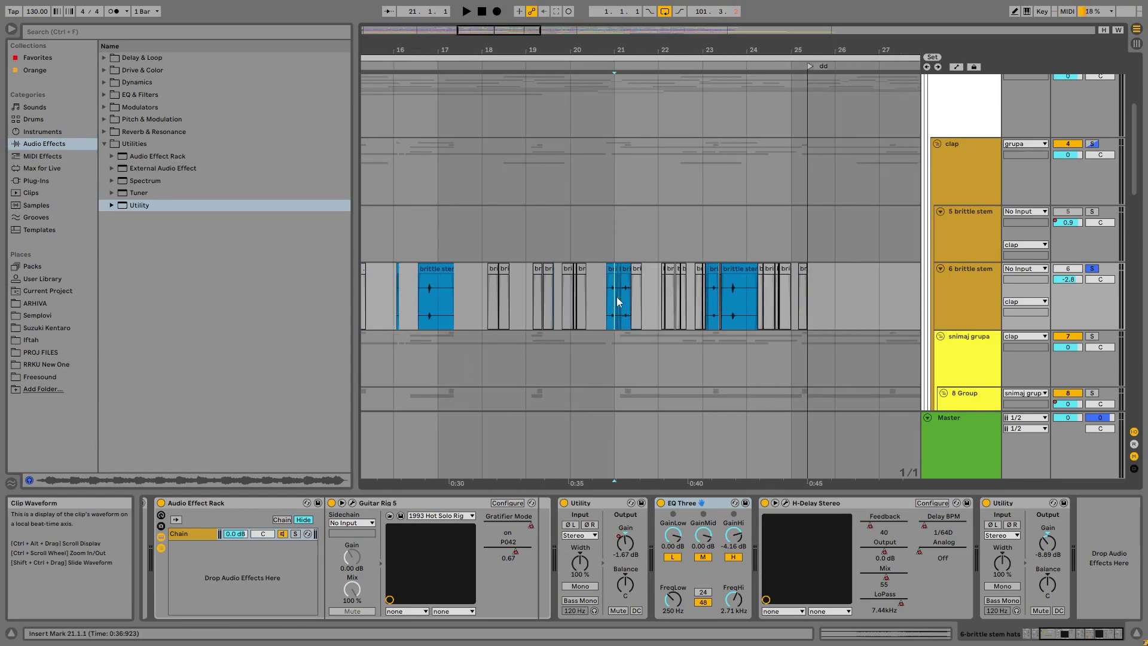
pyautogui.moveTo(616, 299); pyautogui.dragTo(659, 299)
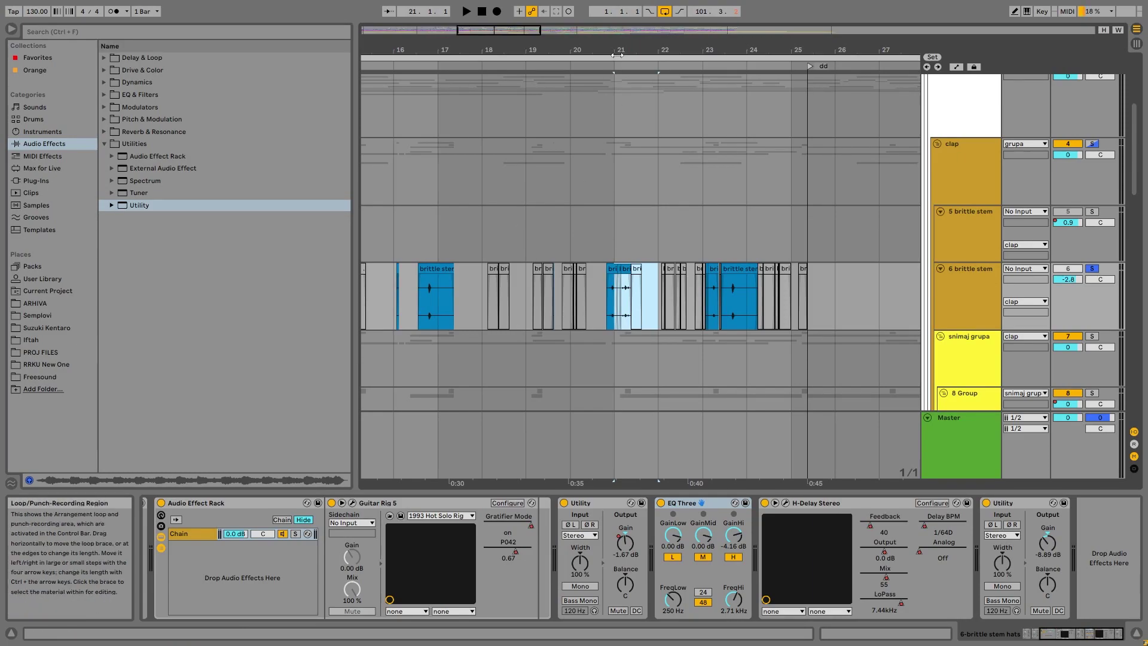
# Step: Show the H-Delay Stereo settings once more for the selected hats clips, and close them
pyautogui.press('+')
pyautogui.click(786, 504)
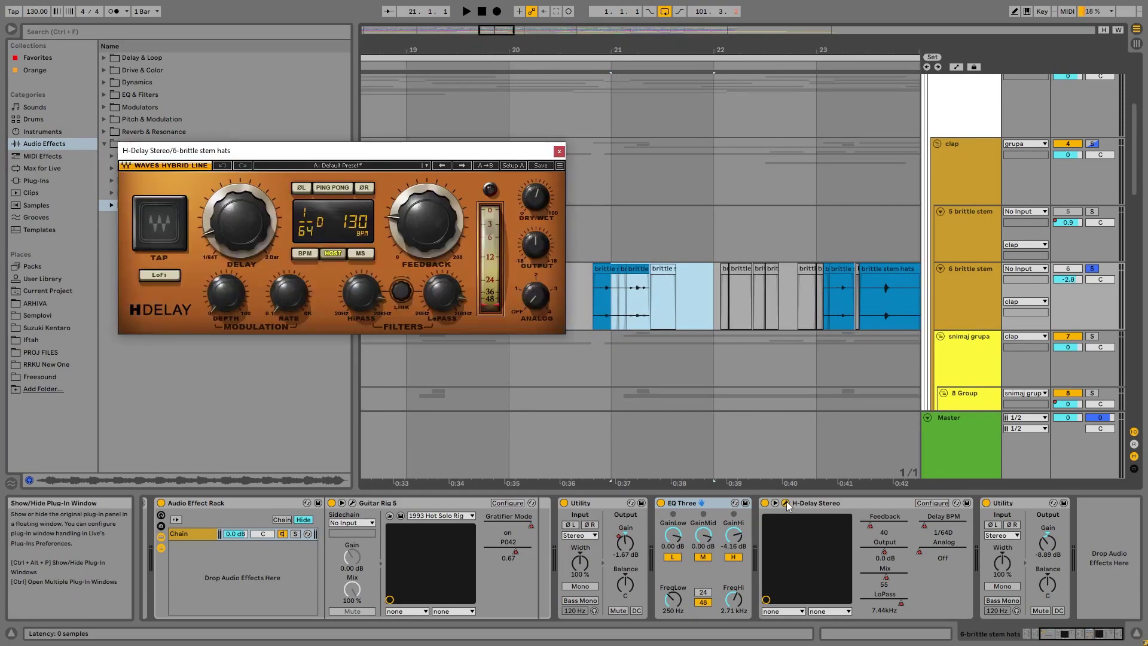
pyautogui.click(560, 153)
# Step: Shift the arrangement loop to start at 2.1.1 and place the insert marker at about 20.4.2 on track 6
pyautogui.moveTo(565, 57); pyautogui.dragTo(621, 1)
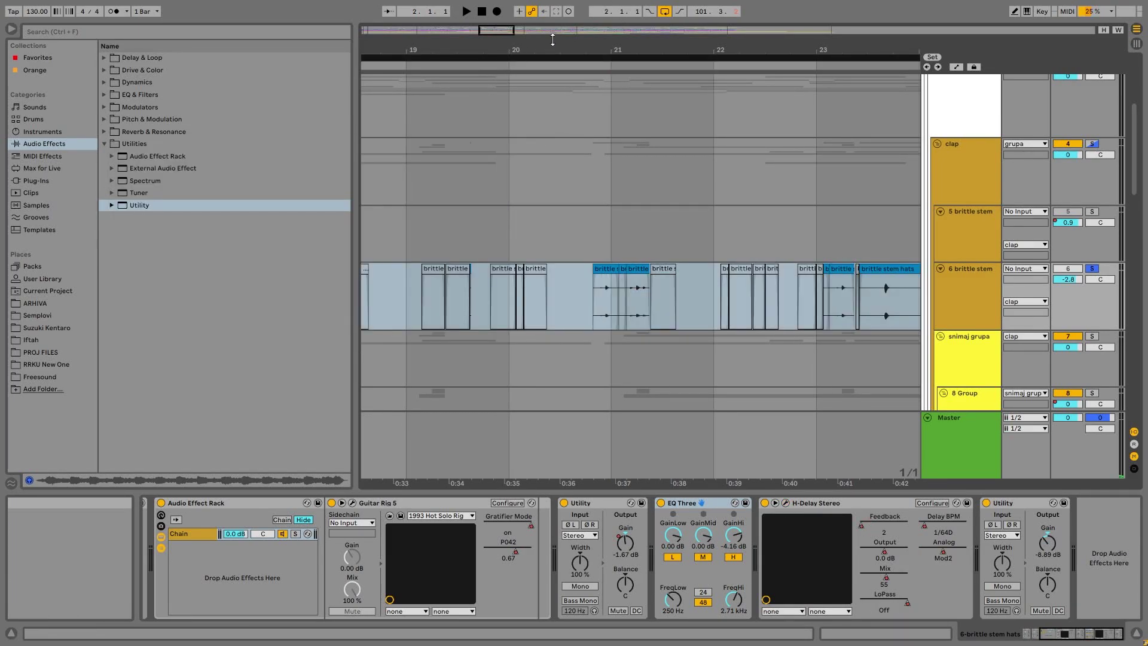
pyautogui.moveTo(553, 42); pyautogui.dragTo(552, 12)
pyautogui.click(568, 314)
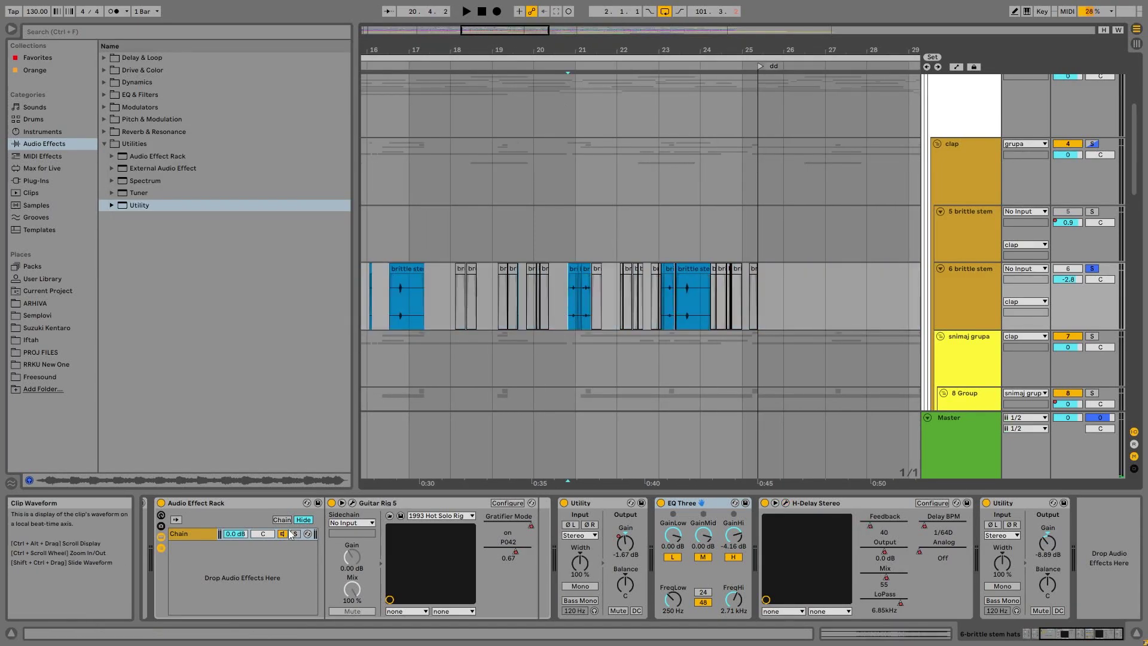
# Step: Show Guitar Rig 5's Dirty Monster Drum Loop preset and play the hats clips repeatedly from about 20.4.2
pyautogui.click(351, 504)
pyautogui.moveTo(402, 14); pyautogui.dragTo(604, 356)
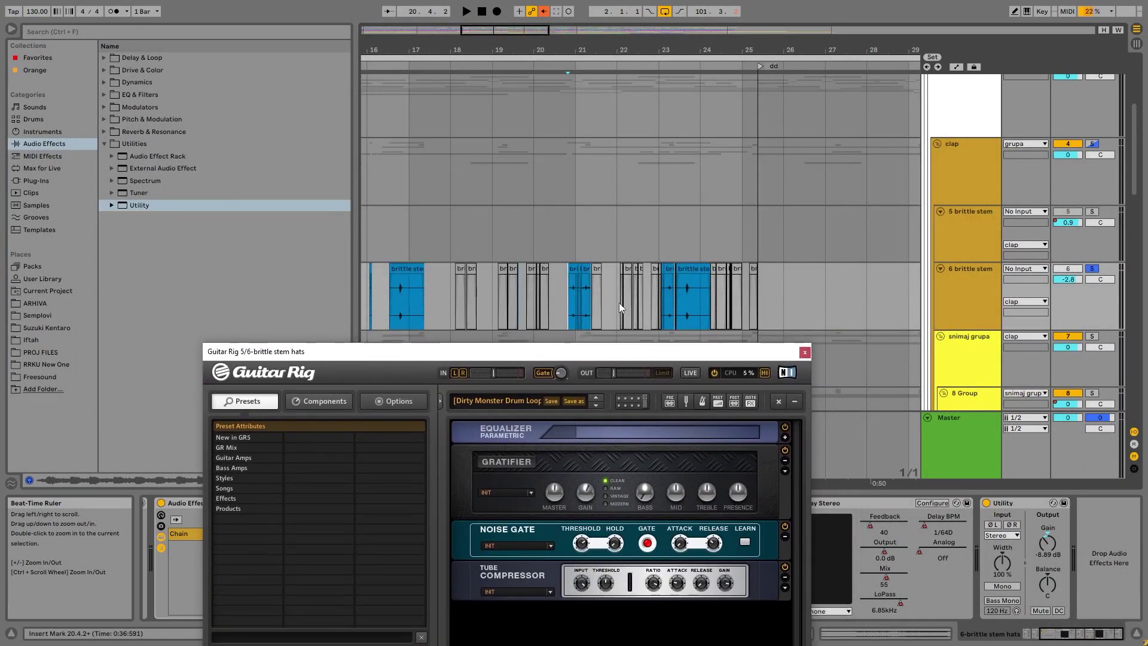
pyautogui.press('space')
pyautogui.press('space')
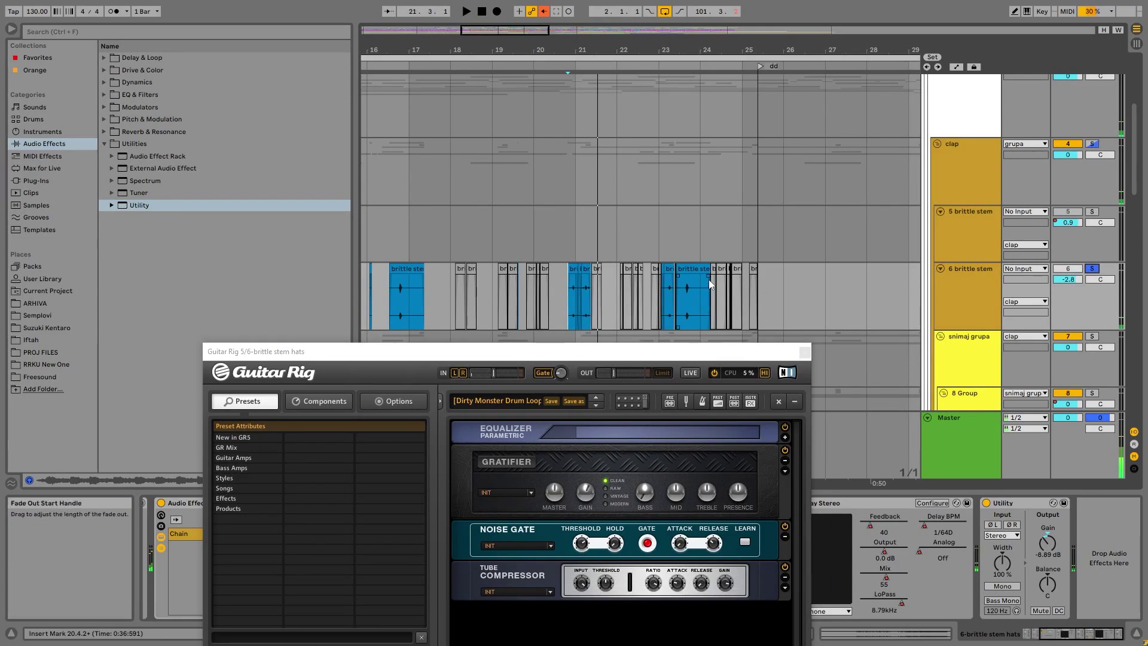
pyautogui.press('space')
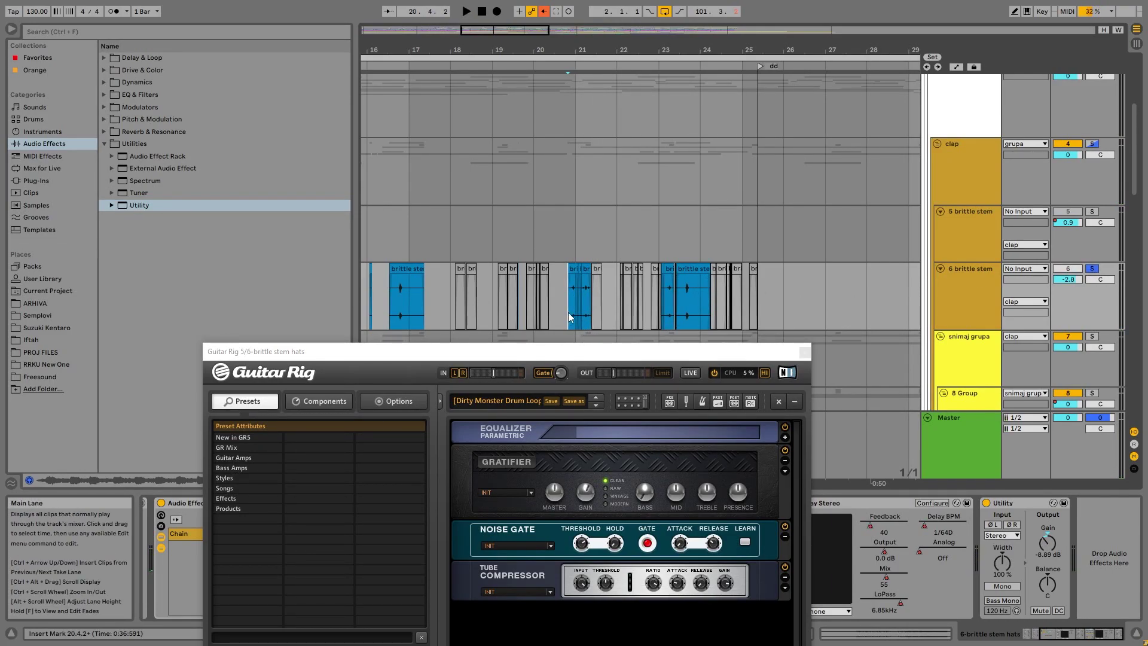
pyautogui.press('space')
# Step: Reposition the Guitar Rig 5 window to examine its modules, and select the Master track to show its devices
pyautogui.moveTo(540, 348); pyautogui.dragTo(745, 137)
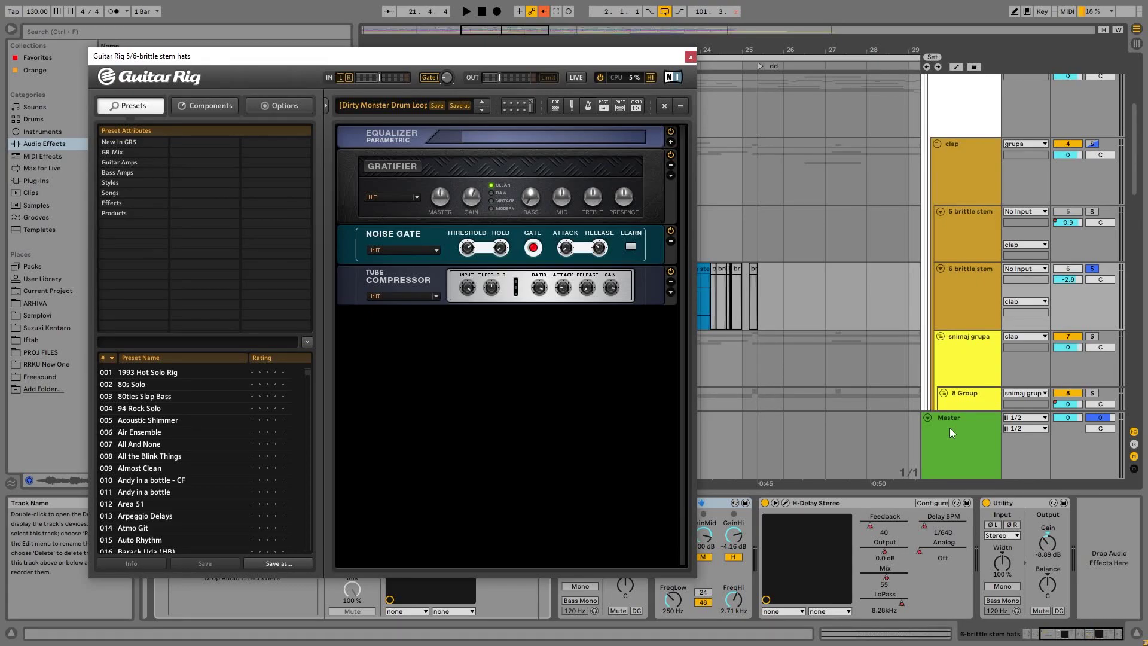
pyautogui.moveTo(287, 60); pyautogui.dragTo(261, 251)
pyautogui.click(956, 455)
pyautogui.click(713, 321)
pyautogui.moveTo(495, 248); pyautogui.dragTo(658, 76)
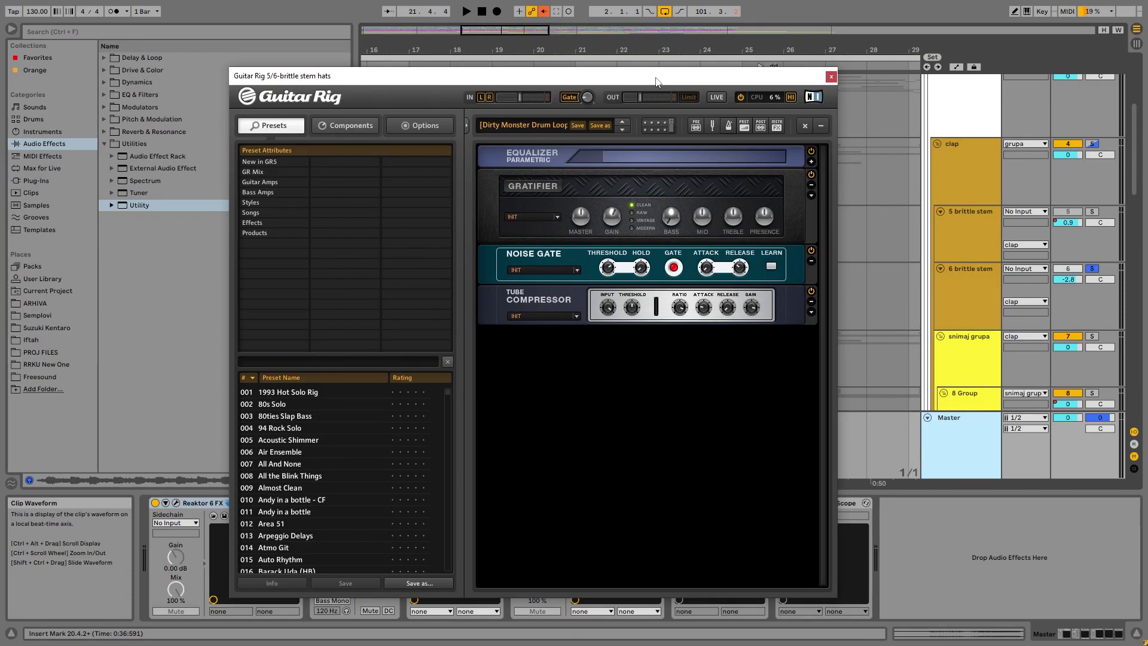
pyautogui.moveTo(656, 78); pyautogui.dragTo(498, 298)
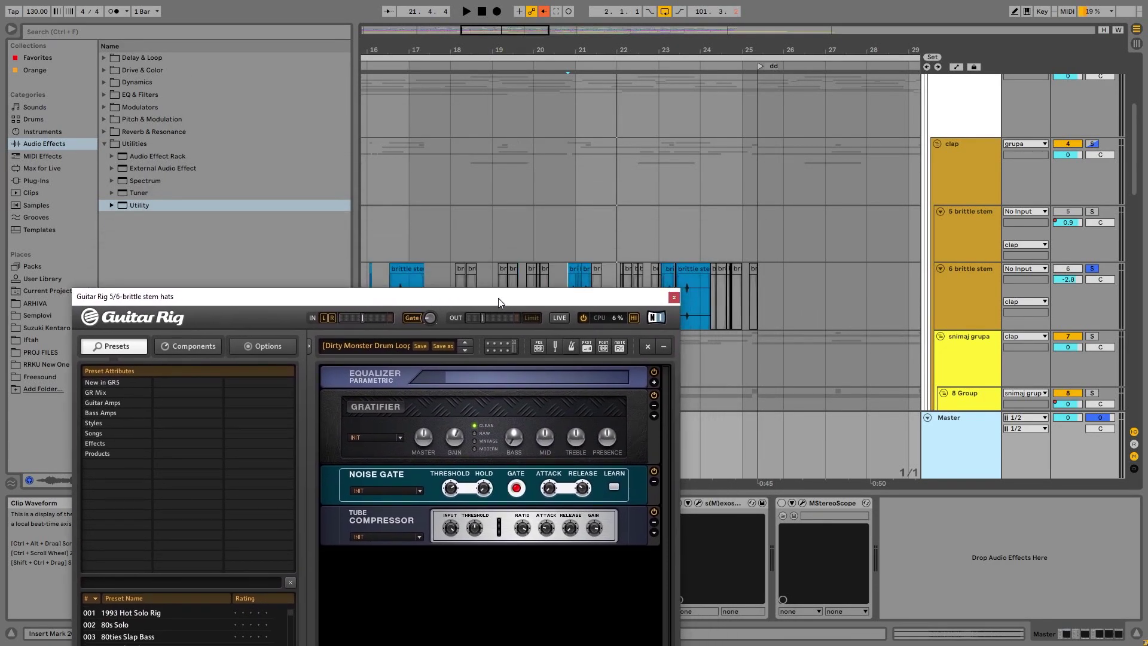
pyautogui.moveTo(590, 310); pyautogui.dragTo(486, 361)
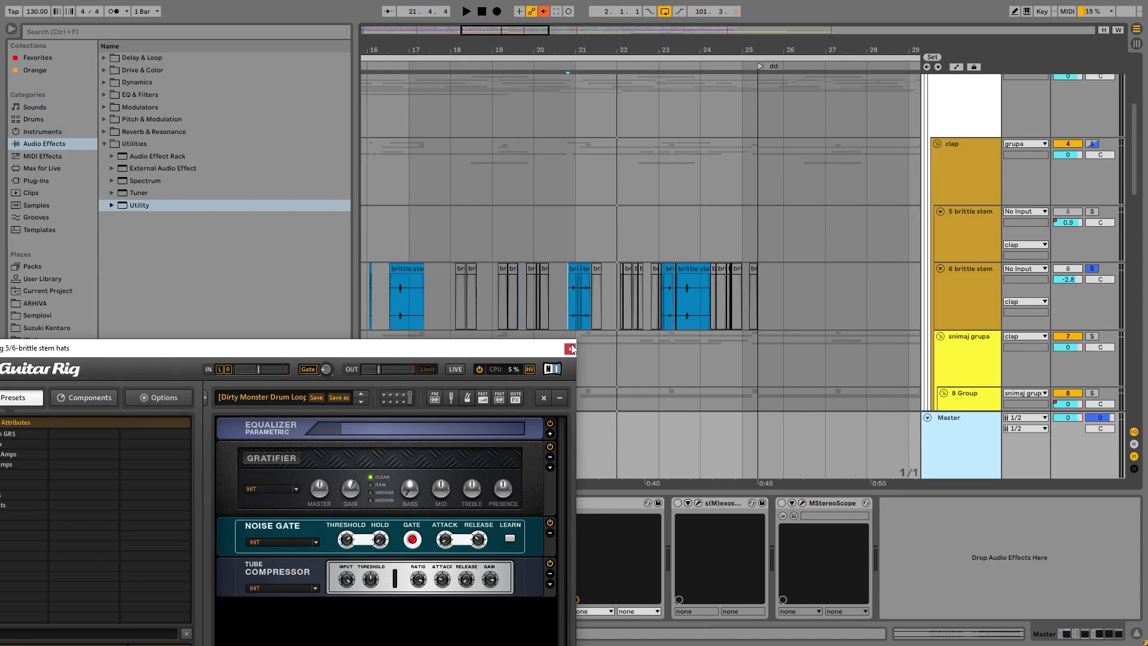
# Step: Return to the 6 brittle stem track and select the short group of hats clips starting at about 20.4.2
pyautogui.click(556, 196)
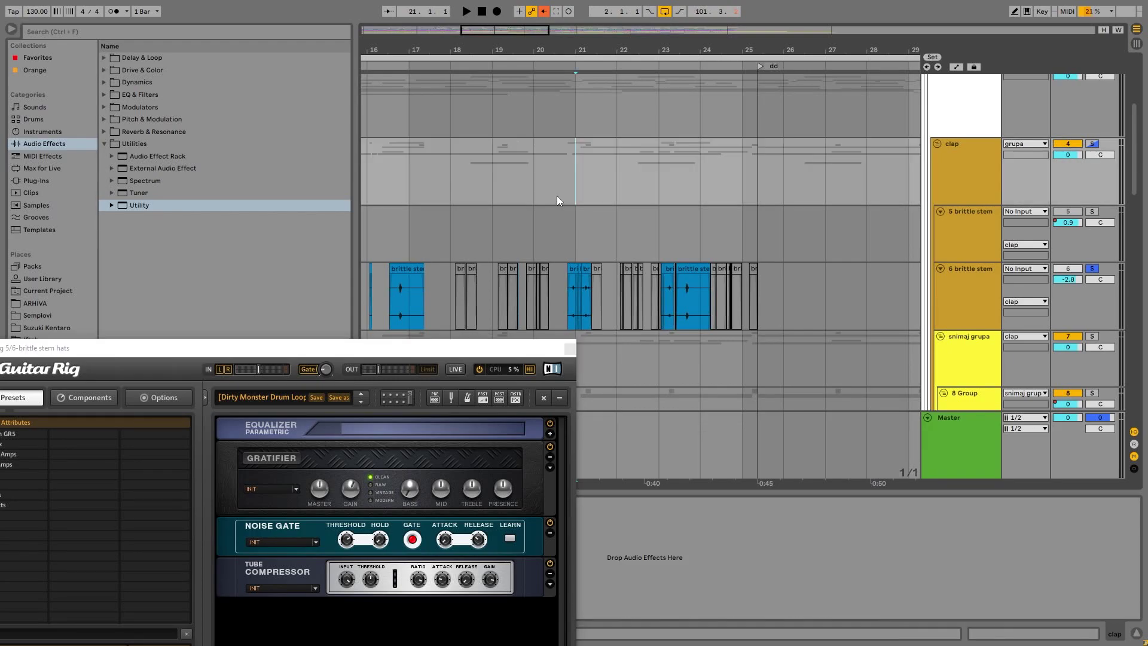
pyautogui.click(576, 228)
pyautogui.click(568, 301)
pyautogui.click(593, 303)
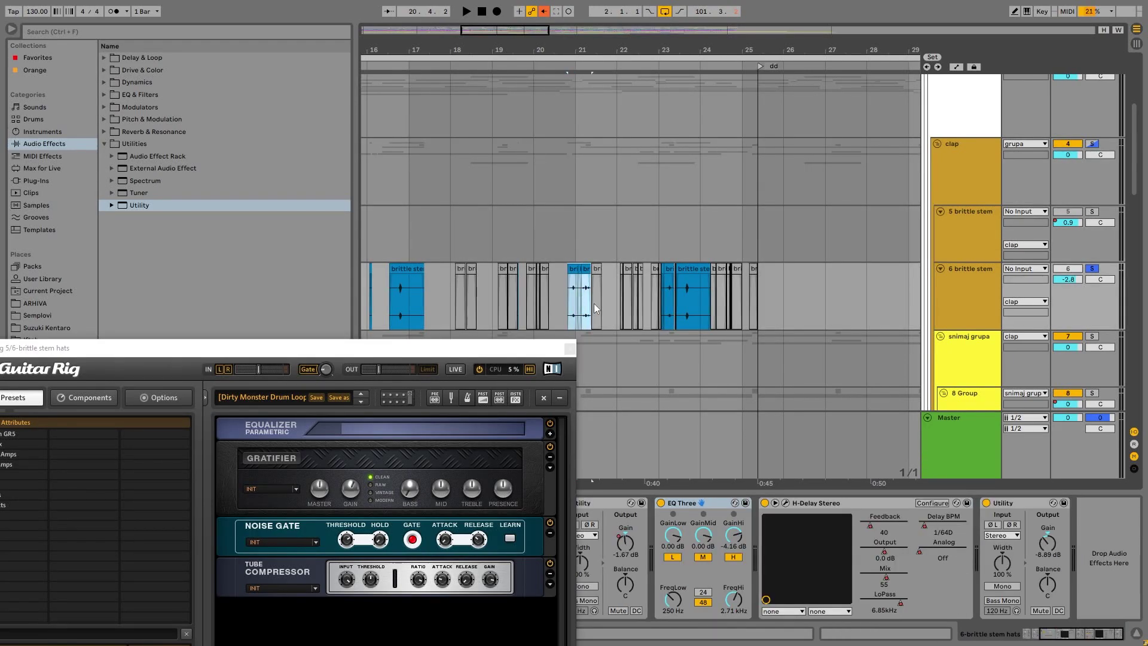
# Step: Show the Master track's devices and return to the 6 brittle stem track with the insert marker at 20.4.2
pyautogui.click(954, 442)
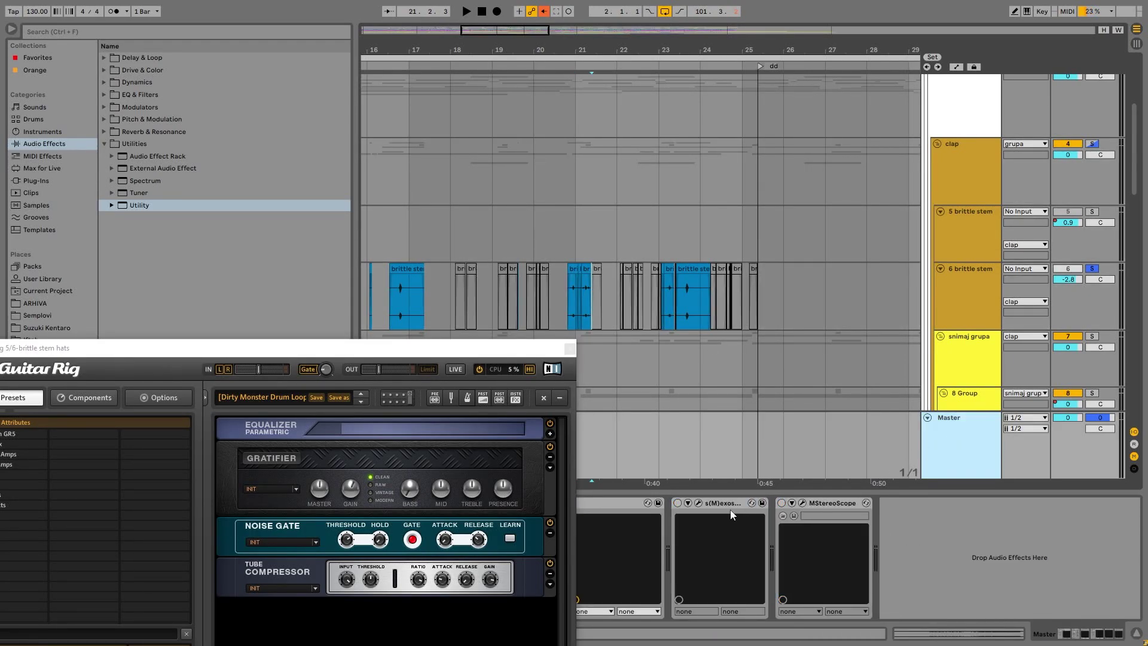
pyautogui.click(774, 460)
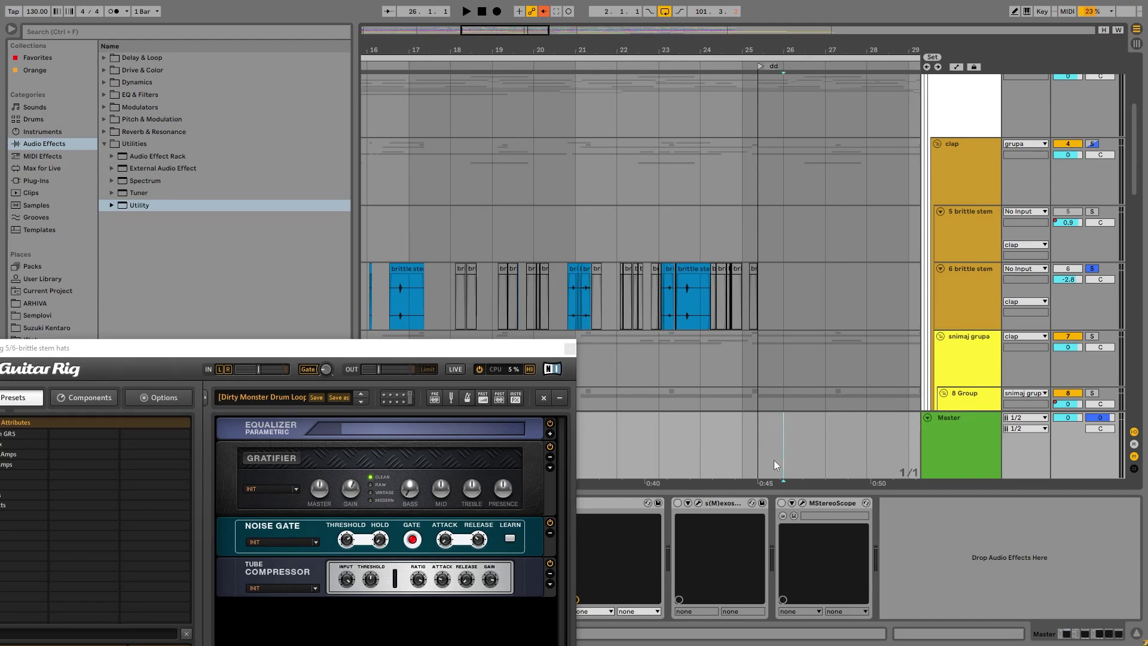
pyautogui.click(583, 314)
pyautogui.click(567, 296)
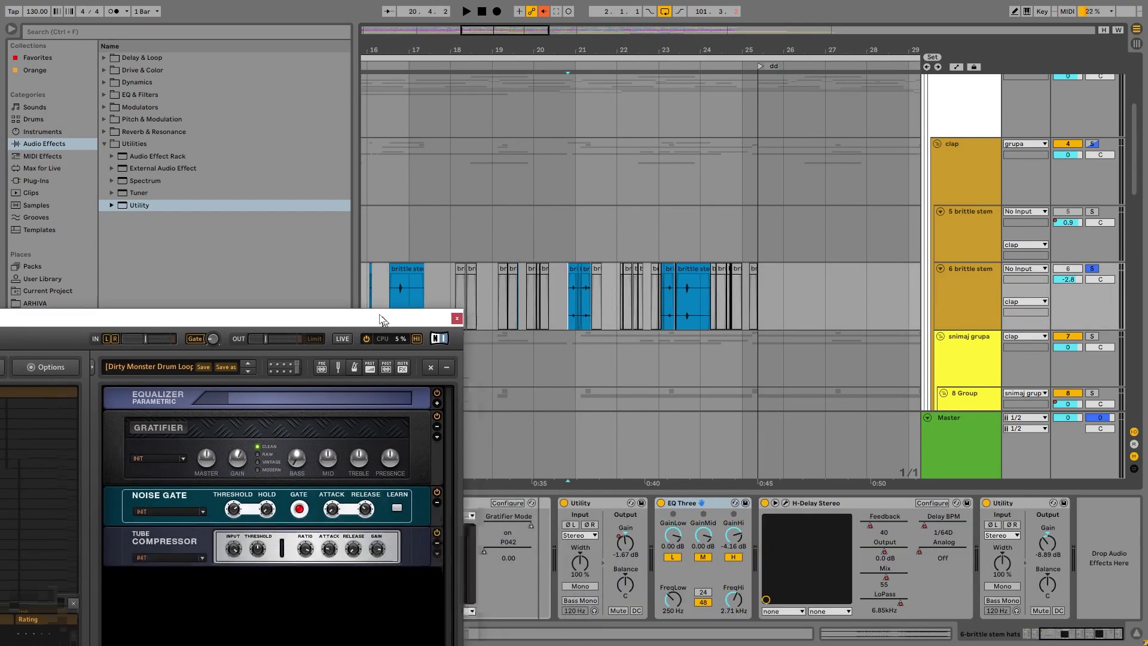
pyautogui.click(576, 309)
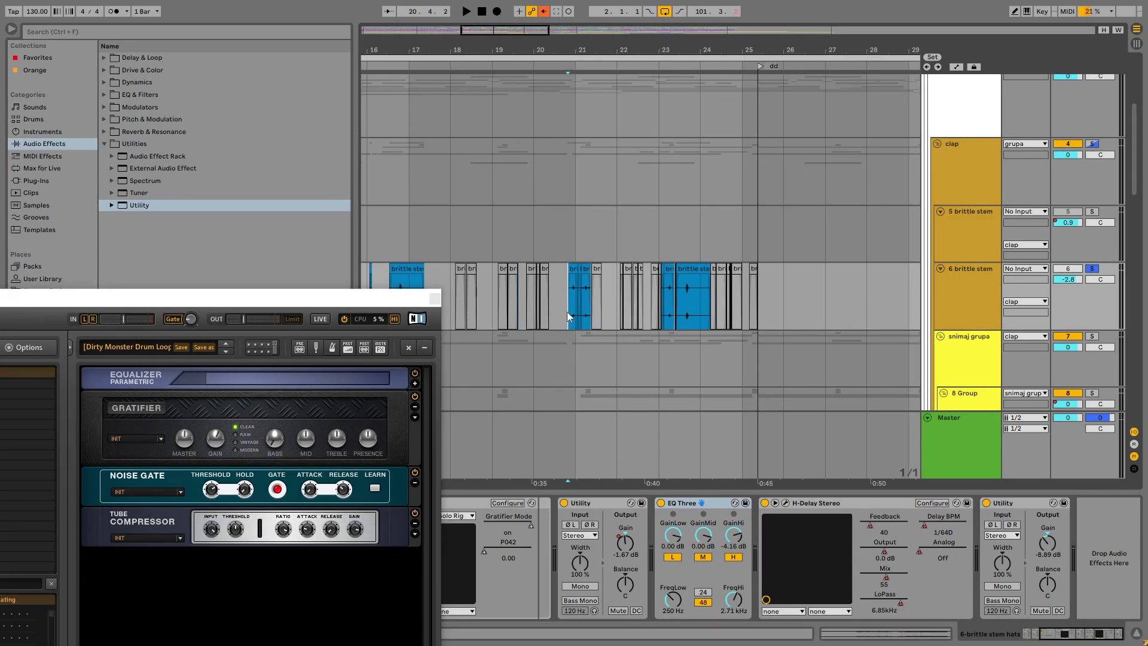
# Step: Select the hats clip from 16.3.1 to 17.2.3 on the 6 brittle stem track and bring Guitar Rig 5 back into view
pyautogui.moveTo(558, 55); pyautogui.dragTo(616, 53)
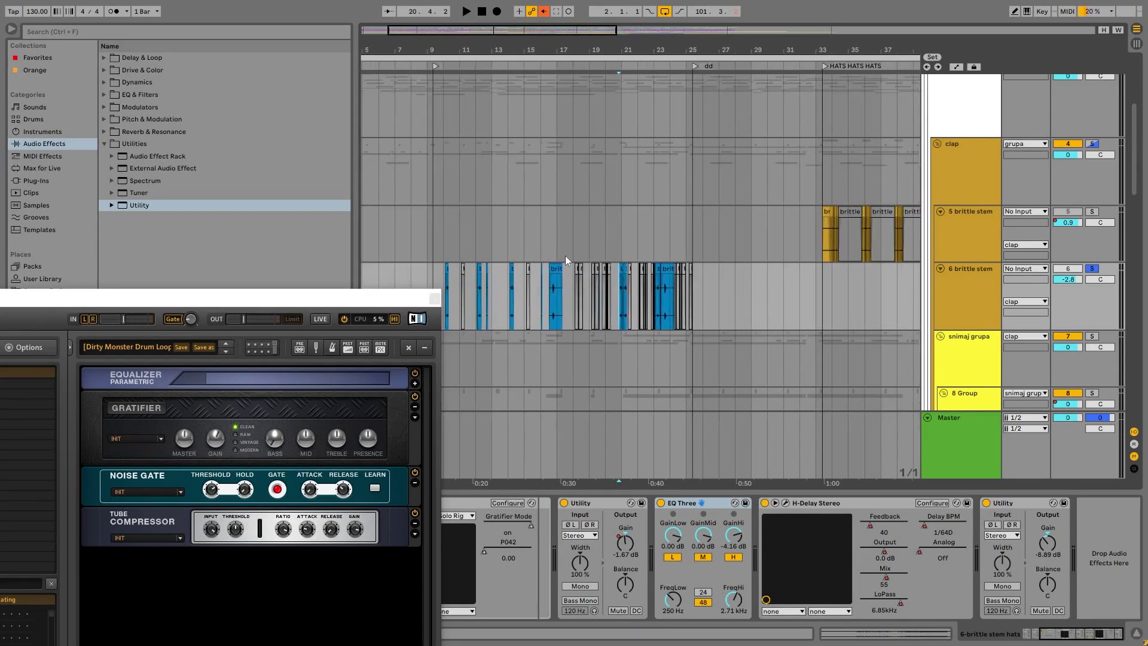
pyautogui.click(550, 300)
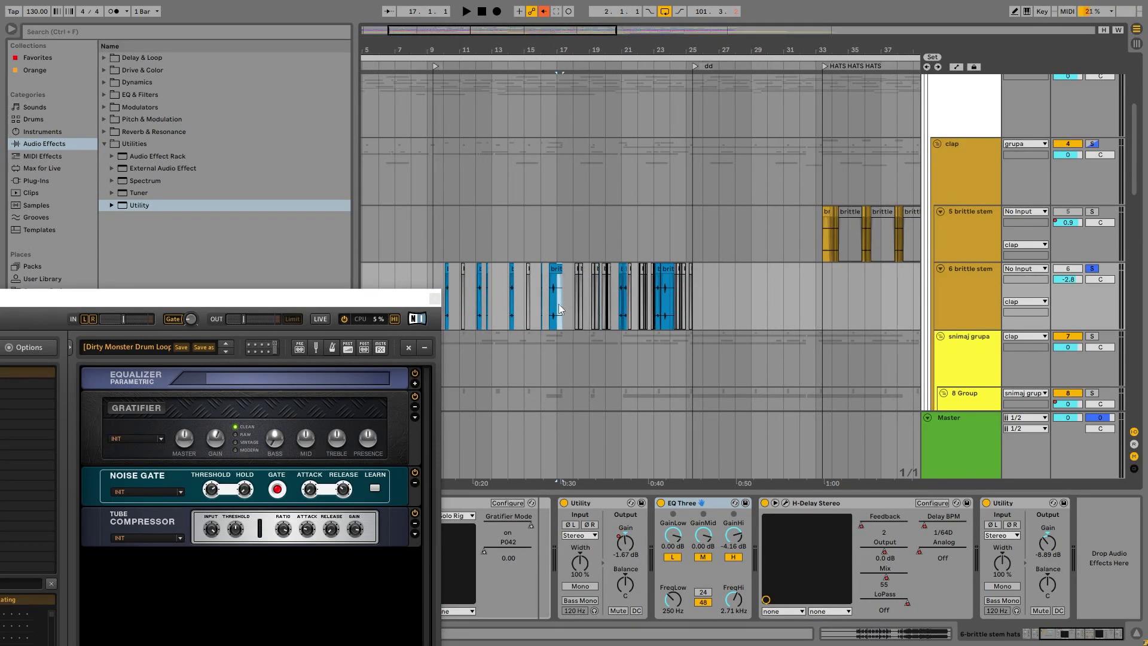
pyautogui.click(551, 307)
pyautogui.click(550, 317)
pyautogui.click(550, 317)
pyautogui.click(427, 302)
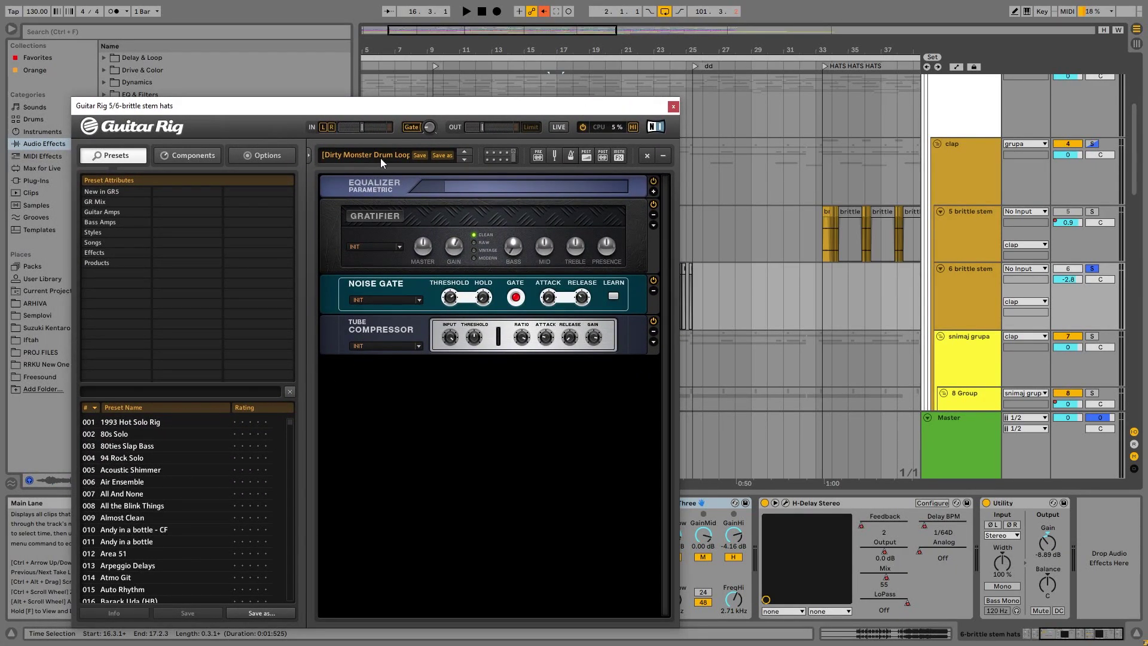
# Step: Expand Guitar Rig's Equalizer and Gratifier modules to examine their settings, collapse the Gratifier again and move the window off the hats clips
pyautogui.moveTo(412, 110); pyautogui.dragTo(366, 102)
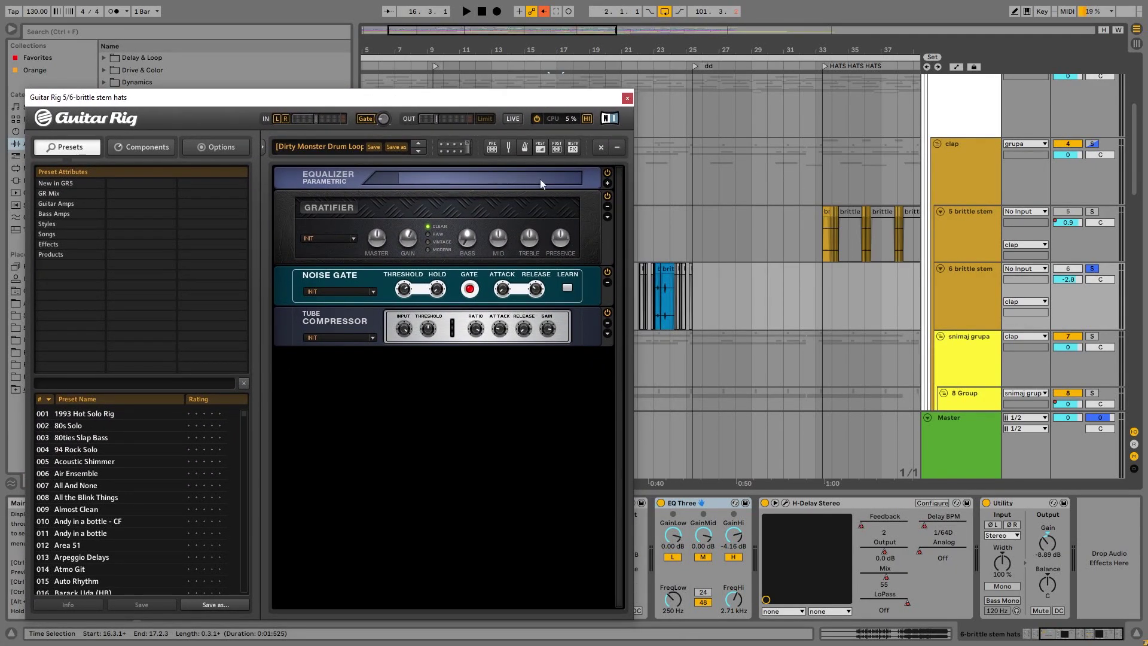
pyautogui.click(607, 183)
pyautogui.click(607, 260)
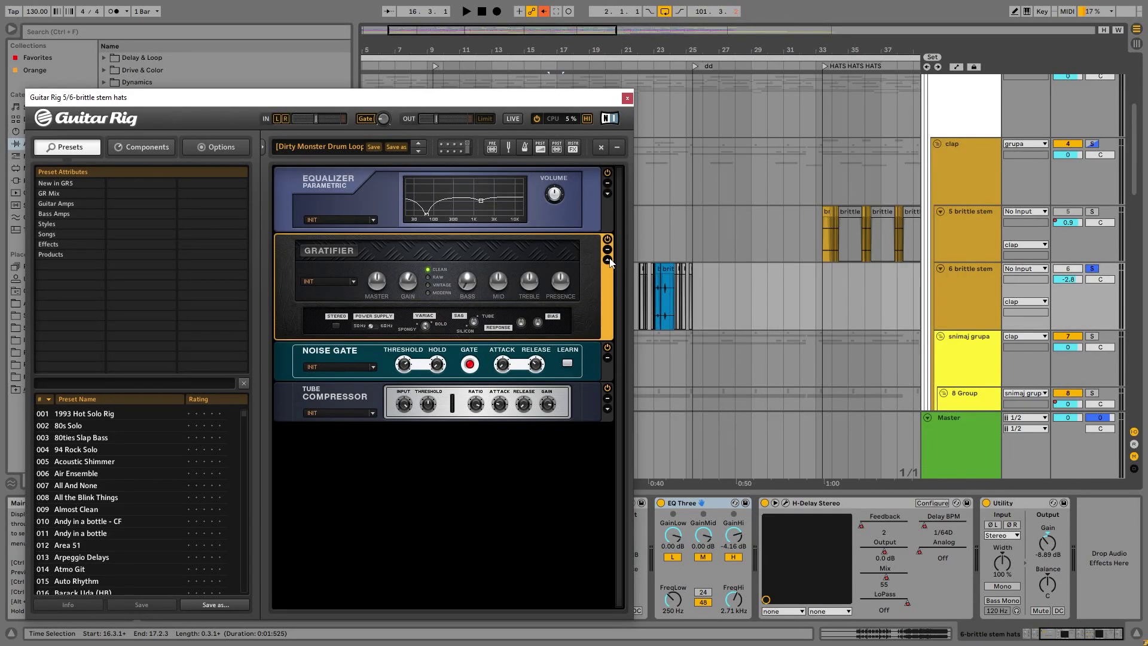
pyautogui.click(608, 260)
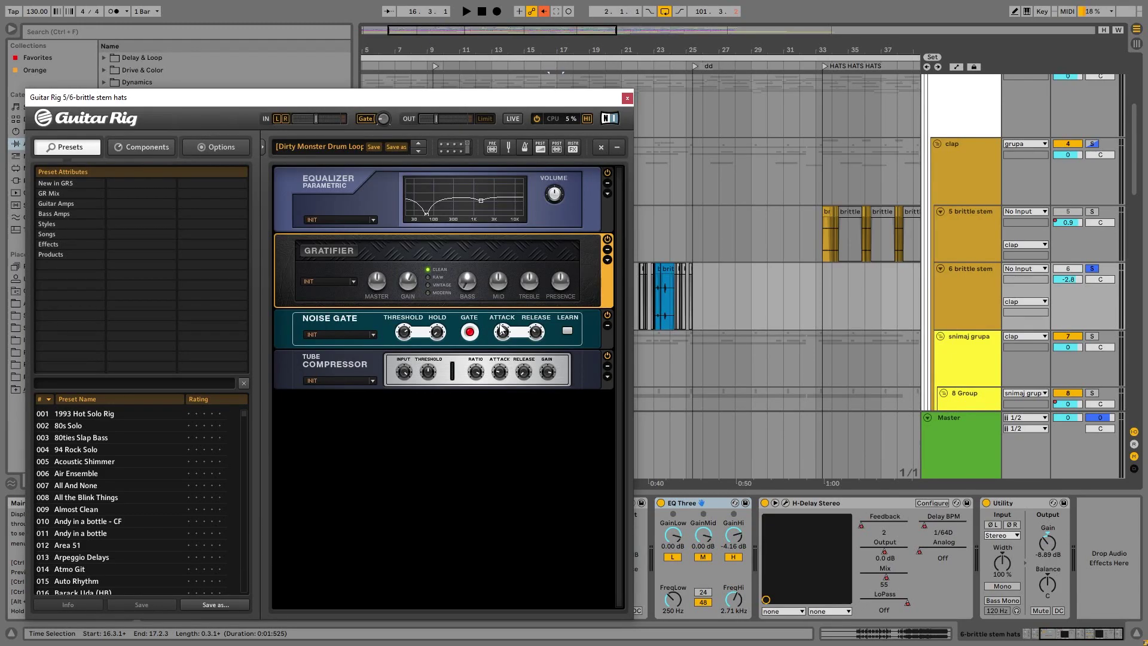
pyautogui.moveTo(524, 103); pyautogui.dragTo(350, 110)
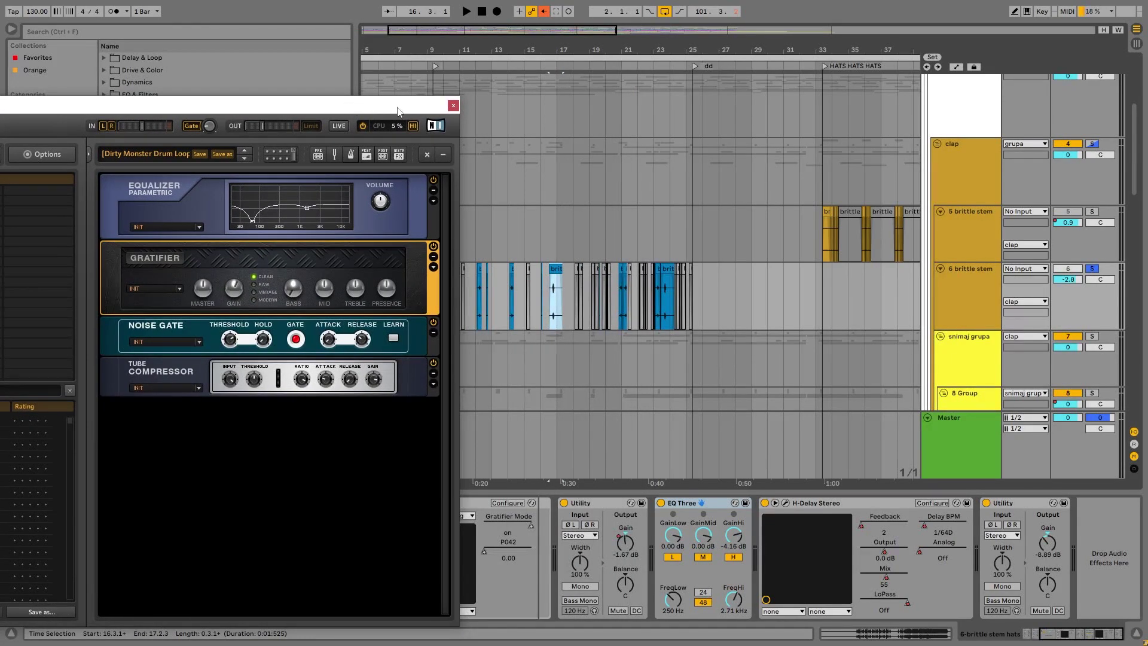
# Step: Play the hats clip on the 6 brittle stem track from 16.3.1 twice through the Guitar Rig effects
pyautogui.click(548, 313)
pyautogui.press('space')
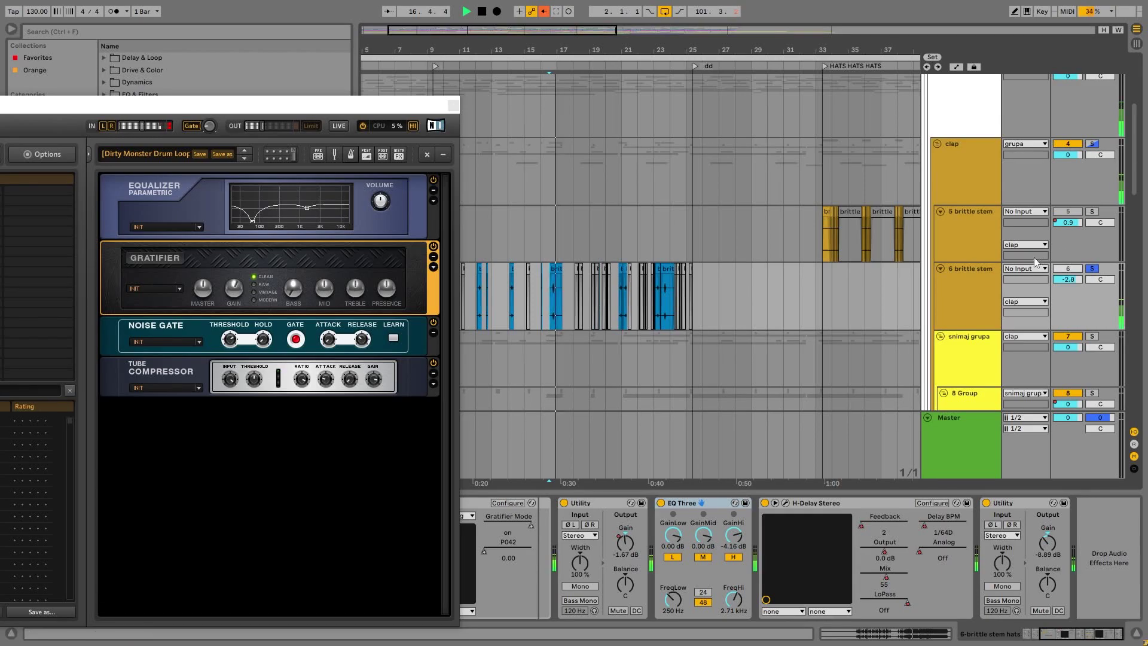
pyautogui.press('space')
pyautogui.press('space')
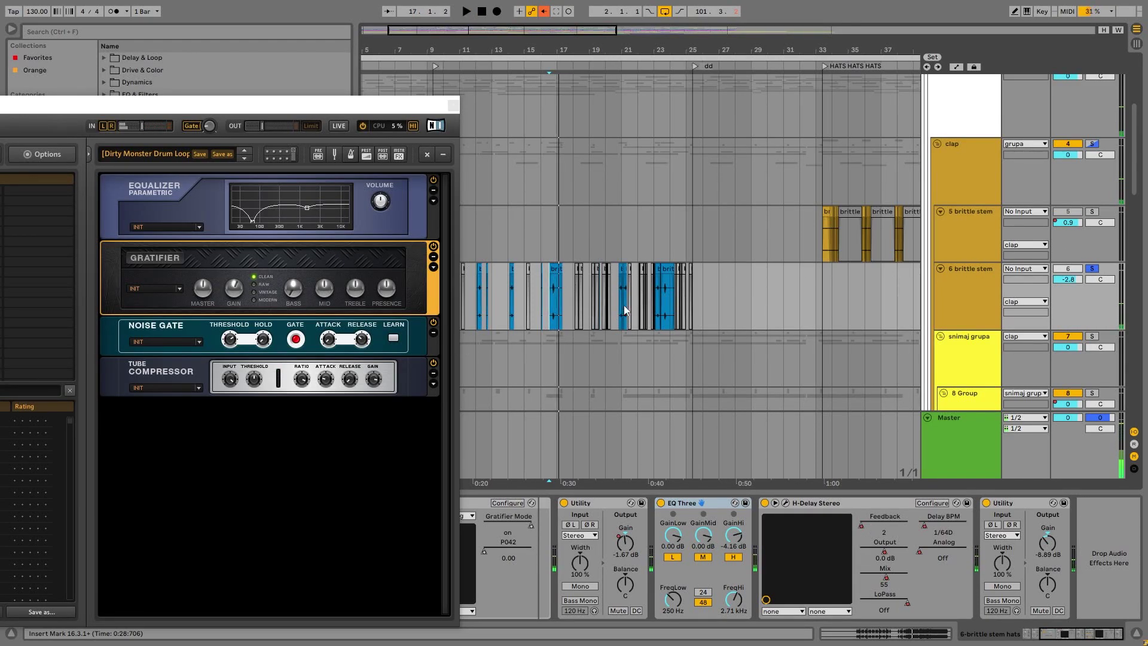
pyautogui.press('space')
# Step: Play the longer hats clip from 23.2.3 on the 6 brittle stem track repeatedly and stop playback
pyautogui.click(659, 307)
pyautogui.press('space')
pyautogui.click(436, 365)
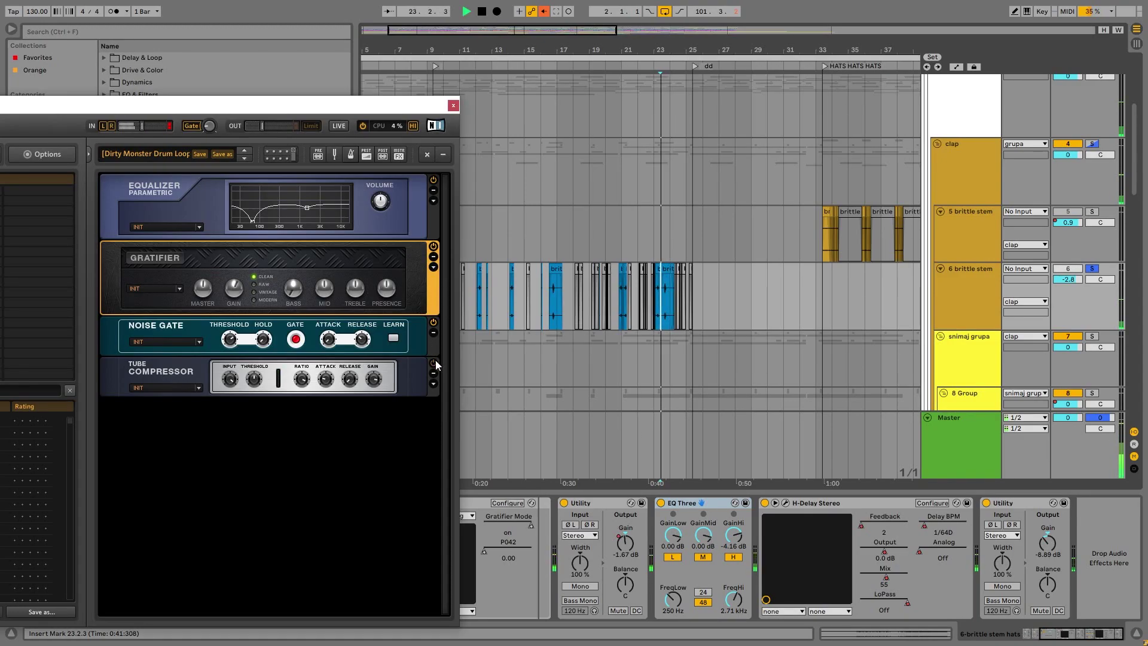
pyautogui.press('space')
pyautogui.press('space')
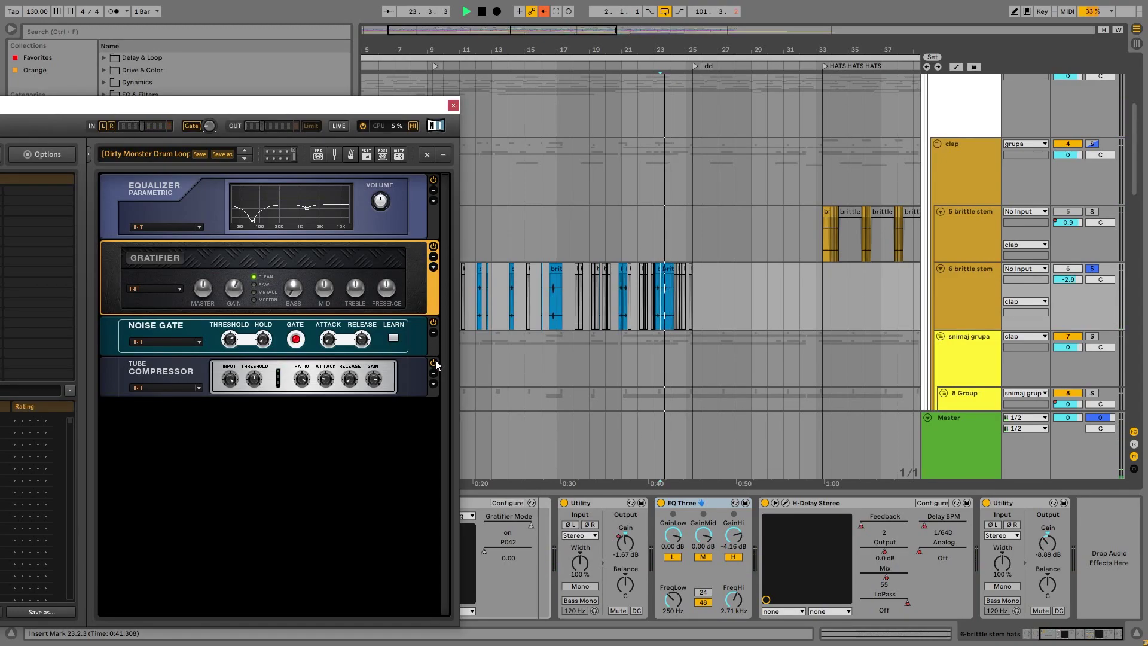
pyautogui.press('space')
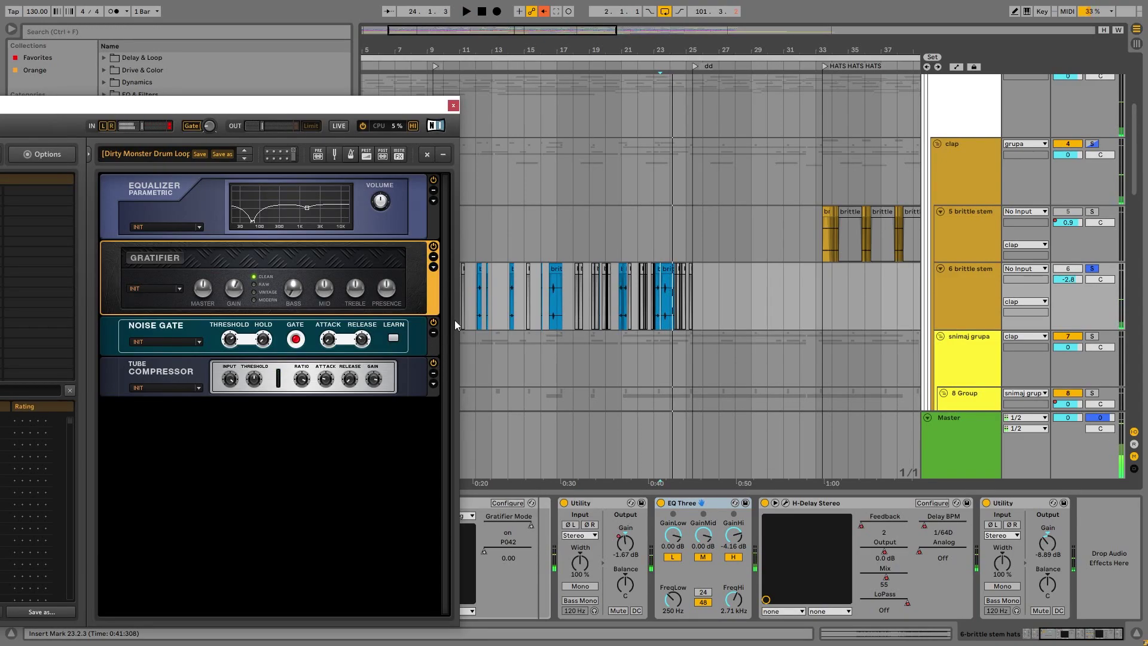
# Step: Examine the Noise Gate, Tube Compressor and the Gratifier's extended controls, and close the Guitar Rig 5 window
pyautogui.click(185, 330)
pyautogui.click(217, 388)
pyautogui.click(204, 257)
pyautogui.click(434, 267)
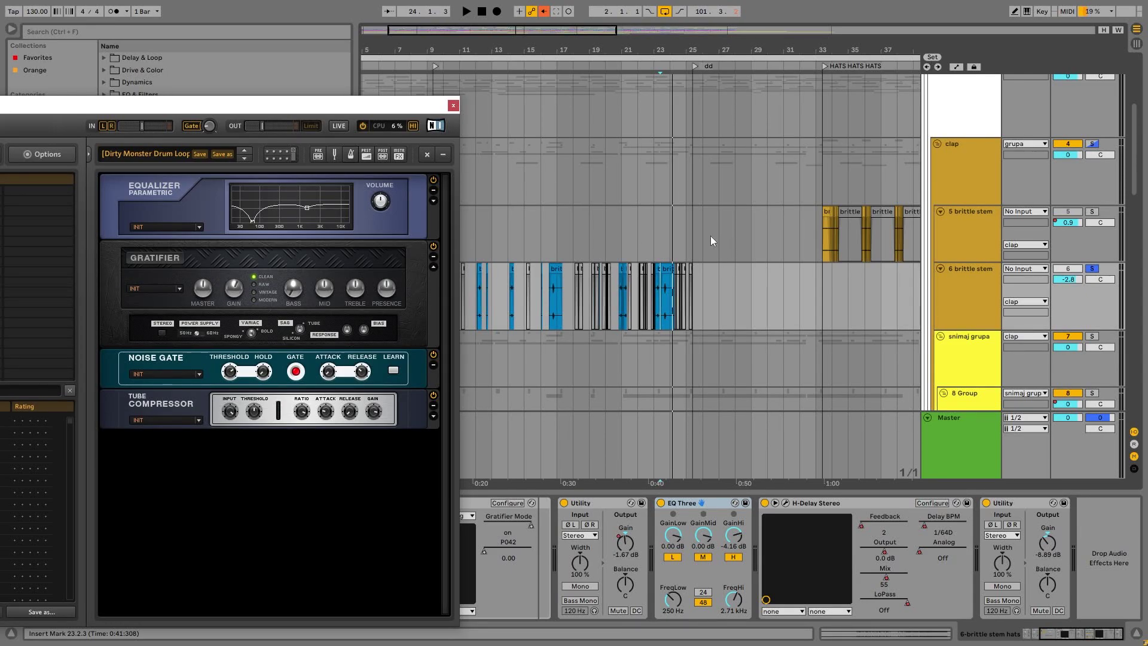
pyautogui.moveTo(662, 53)
pyautogui.mouseDown()
pyautogui.moveTo(660, 120)
pyautogui.moveTo(661, 60)
pyautogui.mouseUp()
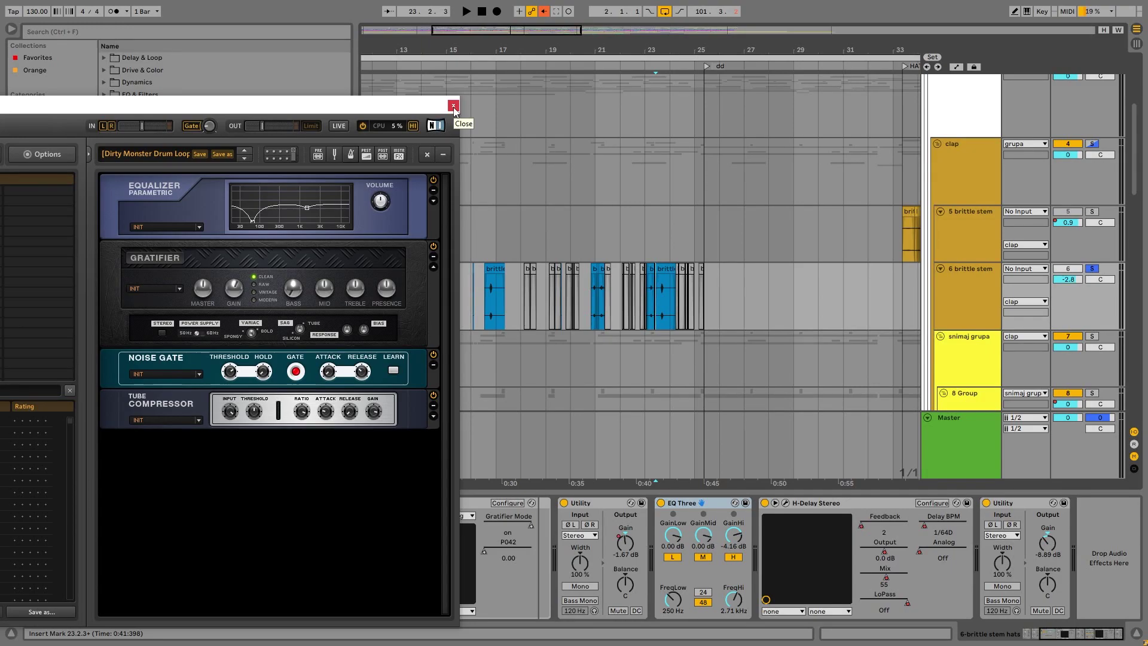
pyautogui.click(433, 267)
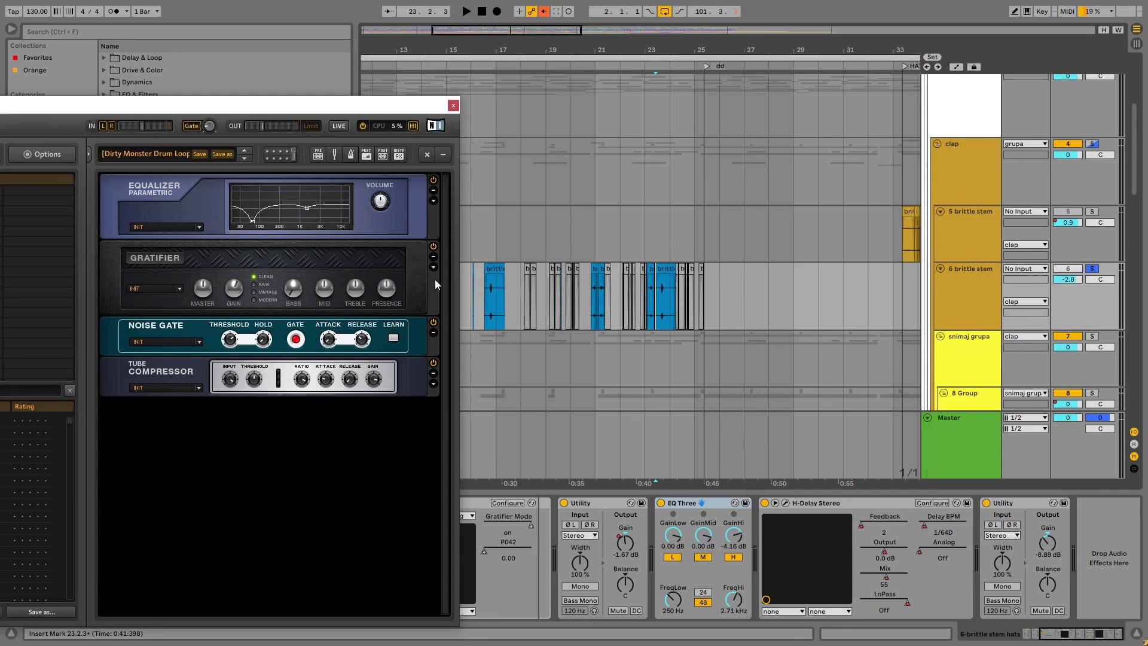
pyautogui.click(454, 105)
# Step: Place the insert marker at 27.1.1 on the snimaj grupa track and select the a track beneath it
pyautogui.click(507, 54)
pyautogui.moveTo(516, 46); pyautogui.dragTo(556, 24)
pyautogui.scroll(-4, 521, 210)
pyautogui.moveTo(754, 227); pyautogui.dragTo(749, 224)
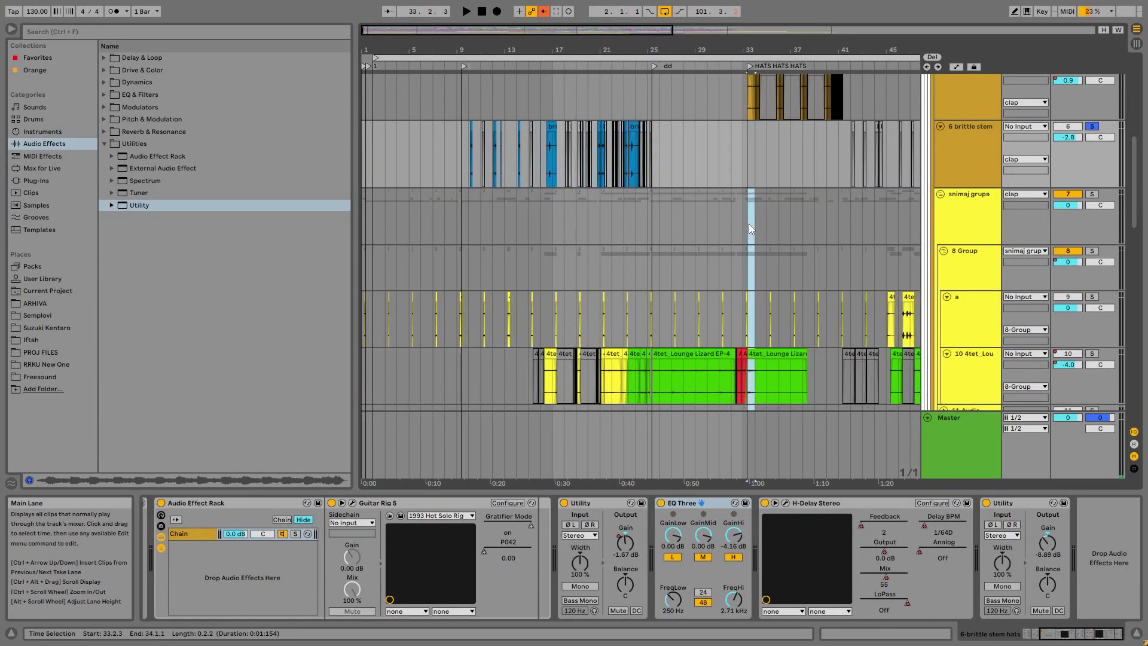
pyautogui.click(670, 215)
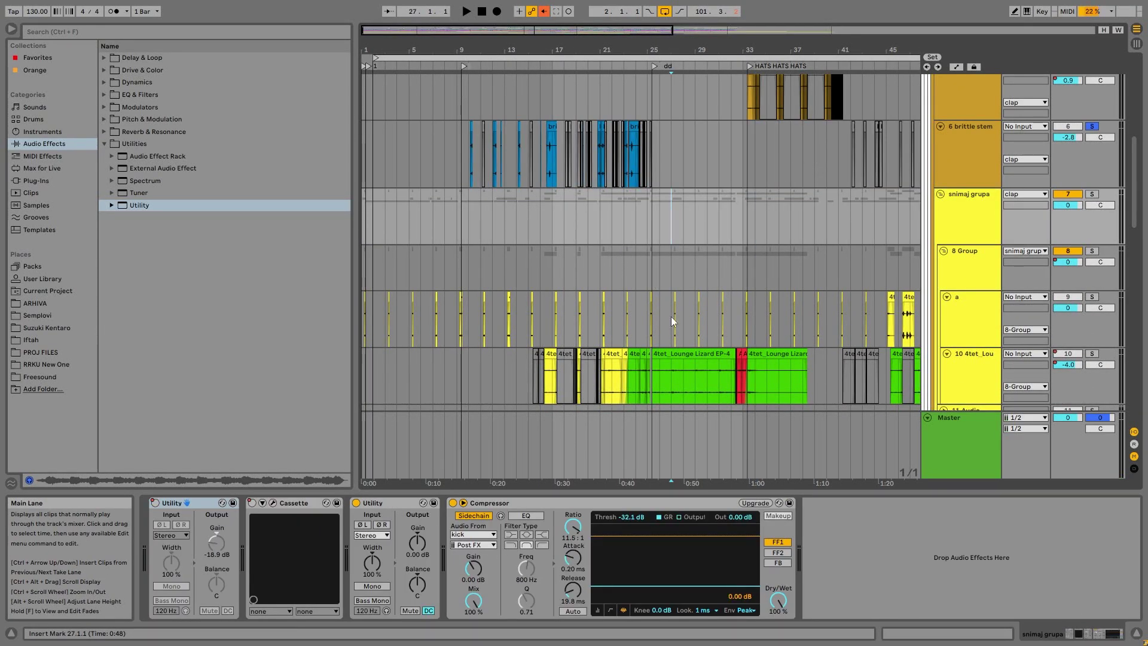
pyautogui.click(968, 317)
# Step: Solo the snimaj grupa track and play the arrangement from 27.1.1, bringing its member tracks into view
pyautogui.moveTo(493, 49); pyautogui.dragTo(492, 83)
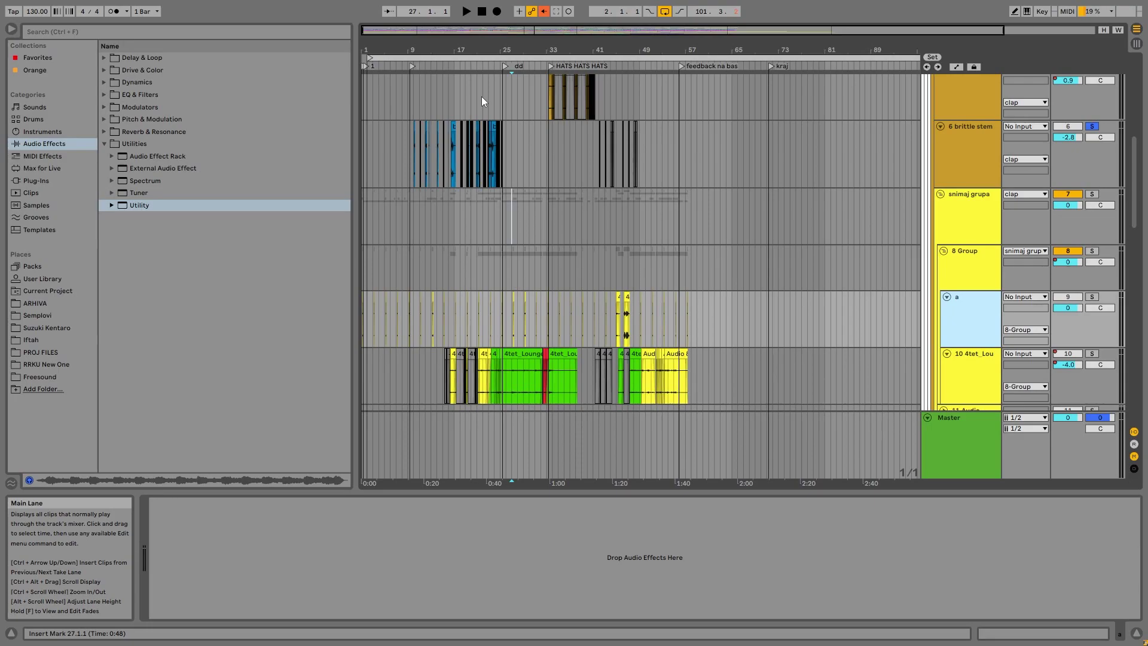
pyautogui.moveTo(519, 45); pyautogui.dragTo(540, 178)
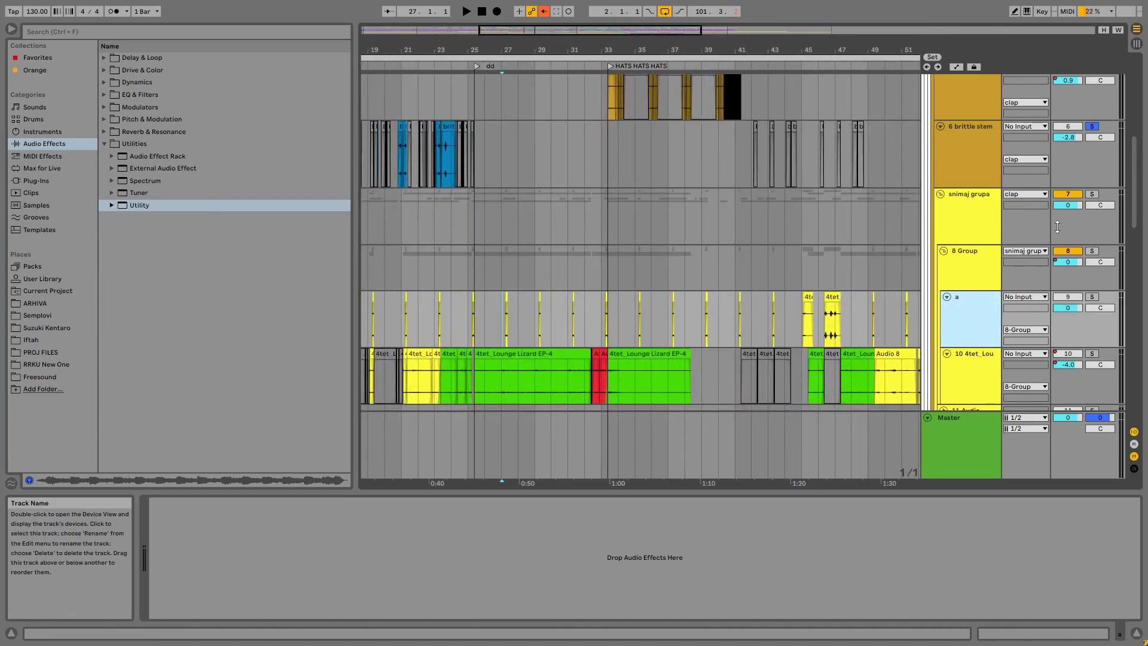
pyautogui.click(1092, 194)
pyautogui.press('space')
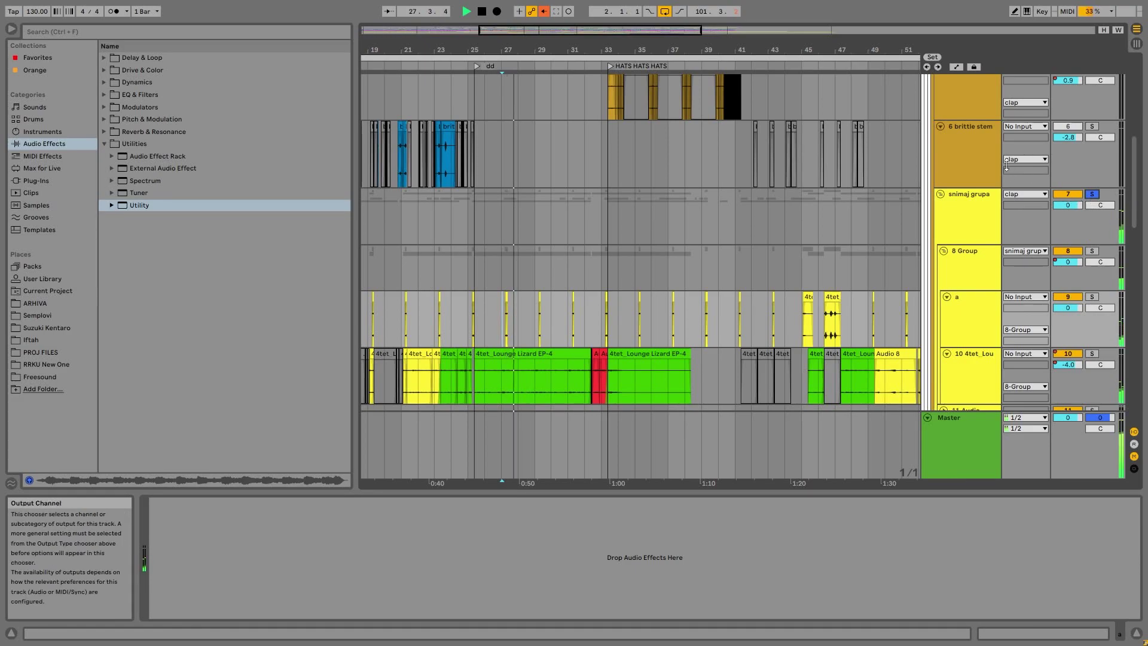
pyautogui.scroll(-3, 900, 244)
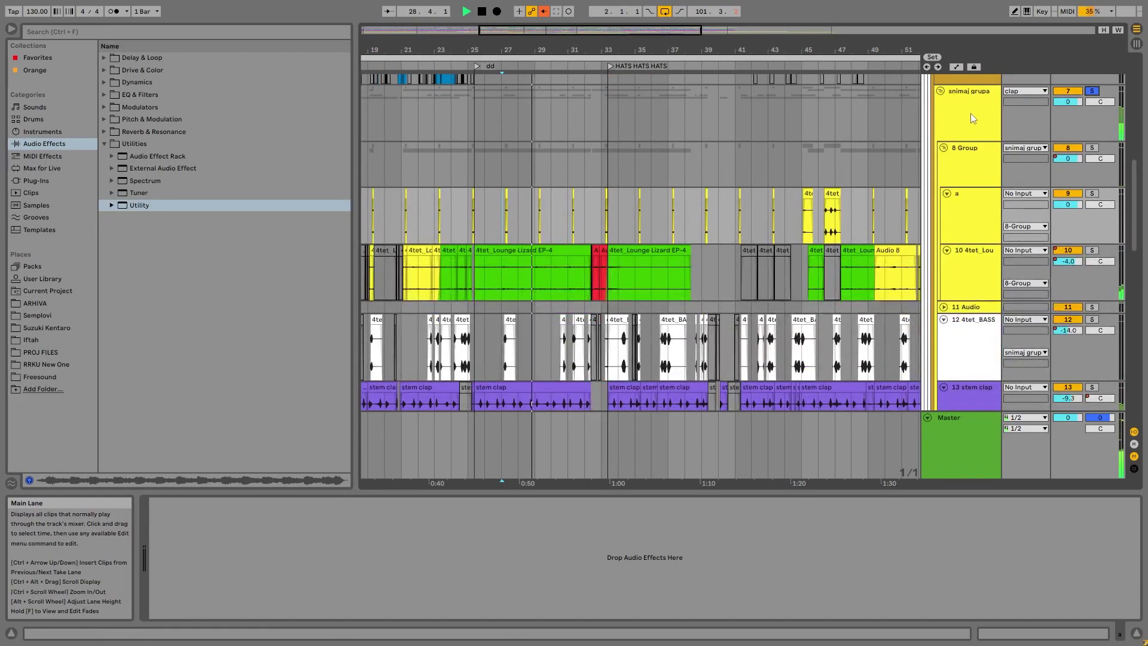
# Step: Examine the snimaj grupa device chain during playback, and stop with the insert marker at 33.2.3 on the a track
pyautogui.click(973, 116)
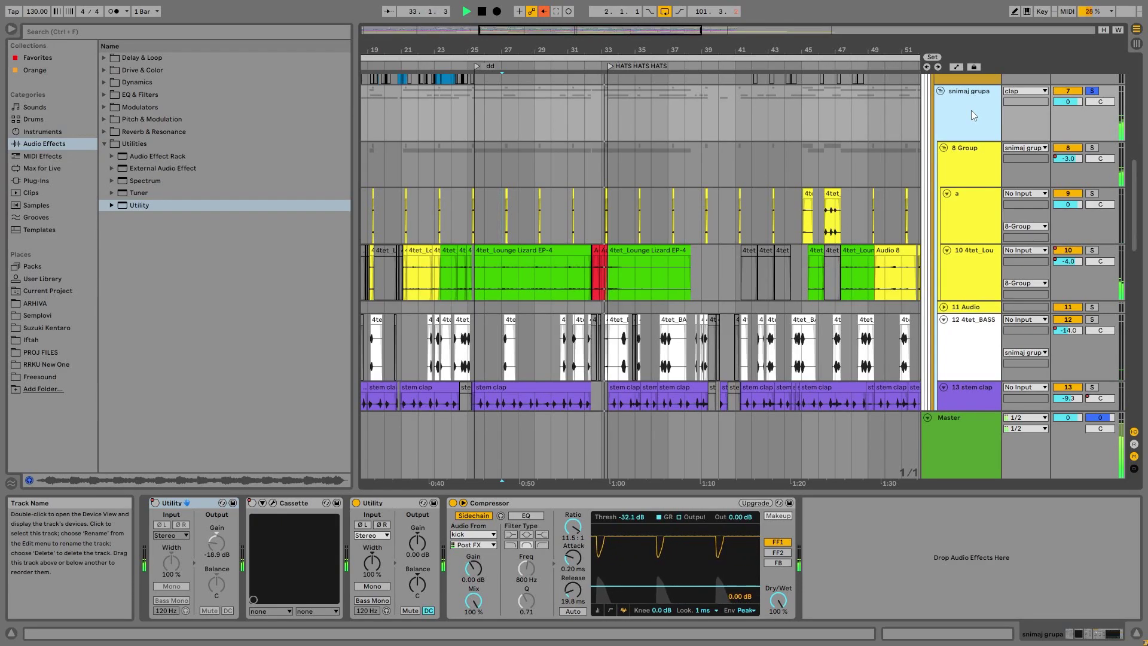
pyautogui.click(608, 222)
pyautogui.press('space')
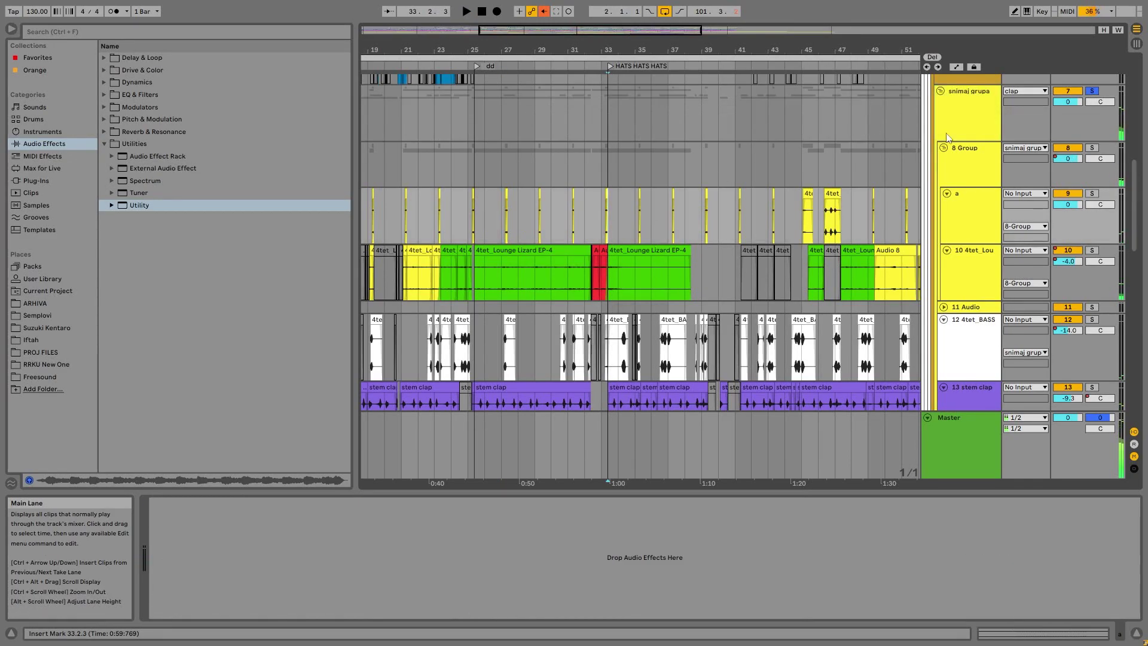
# Step: Show the 6 brittle stem devices and select the range from 33.1.1 to 33.2.3 on the snimaj grupa track
pyautogui.moveTo(1134, 178); pyautogui.dragTo(1134, 144)
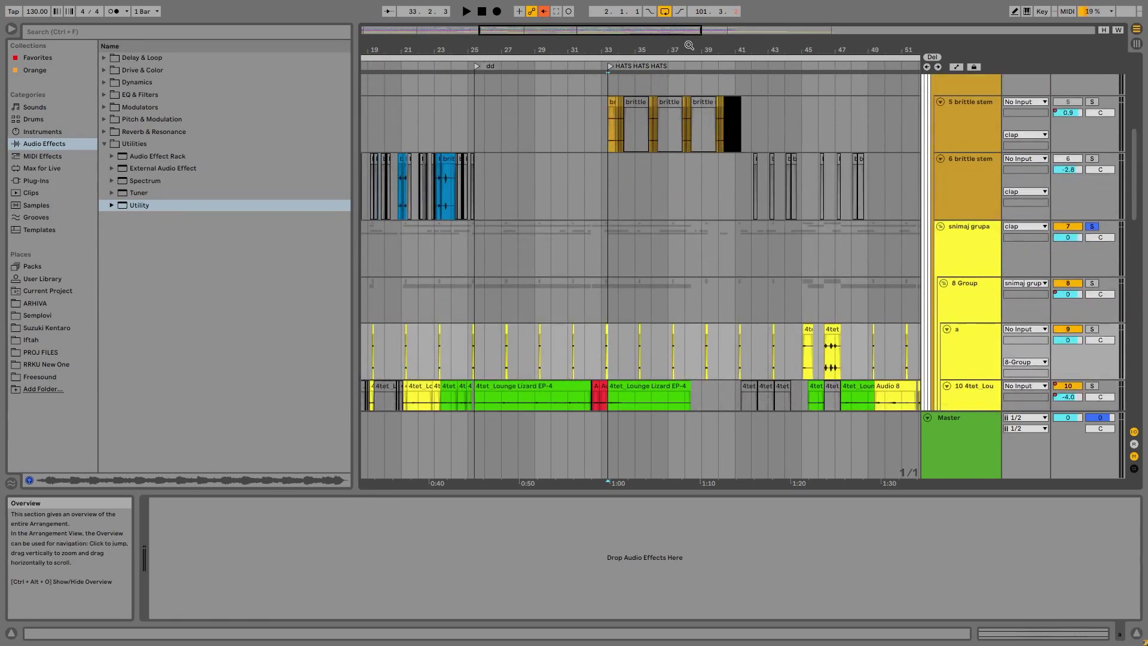
pyautogui.moveTo(691, 44); pyautogui.dragTo(689, 33)
pyautogui.click(637, 185)
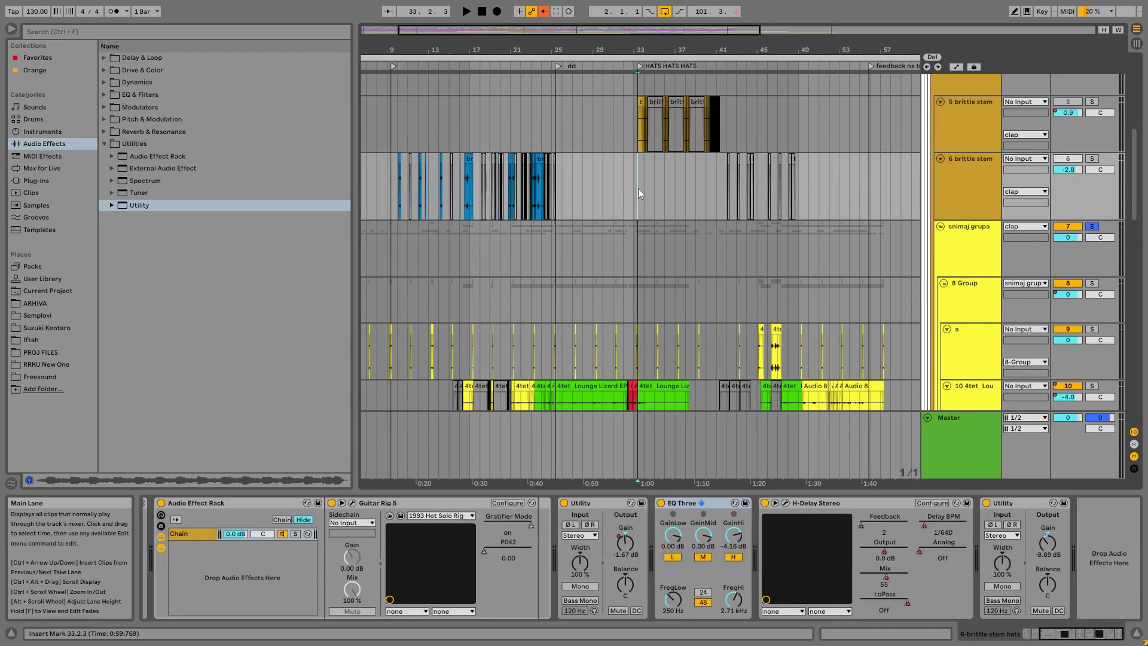
pyautogui.click(627, 254)
pyautogui.click(636, 250)
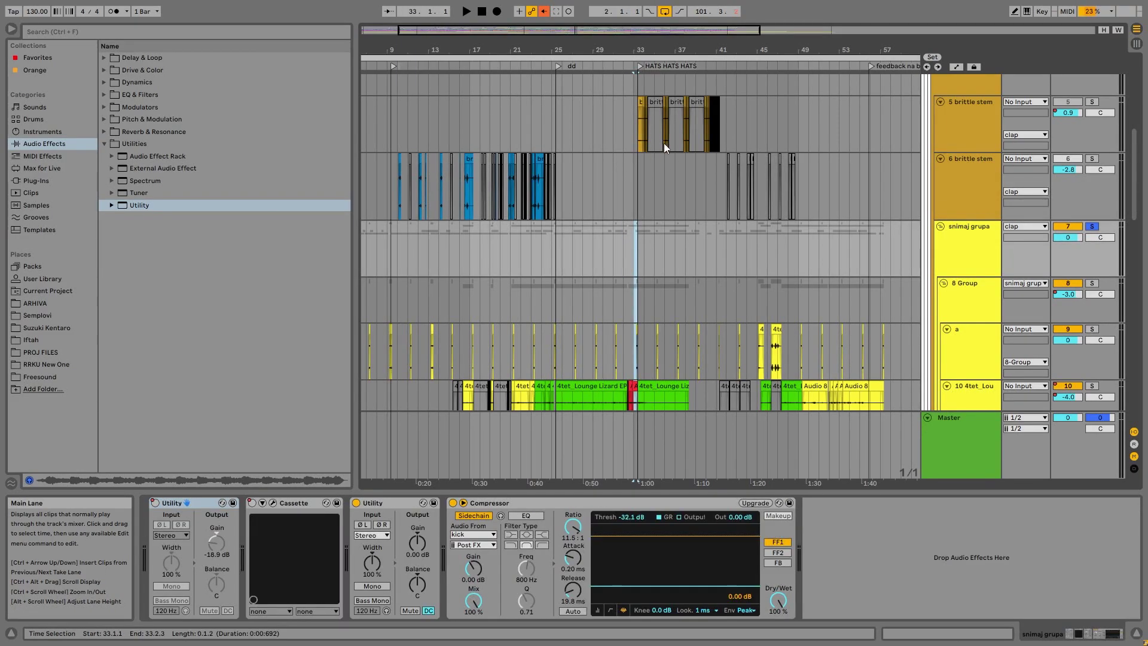
# Step: Place the insert marker at 33.2.3 on the snimaj grupa track, at the start of the HATS HATS HATS section
pyautogui.moveTo(637, 50); pyautogui.dragTo(640, 160)
pyautogui.click(640, 260)
pyautogui.moveTo(640, 260); pyautogui.dragTo(769, 263)
pyautogui.click(637, 253)
pyautogui.click(637, 253)
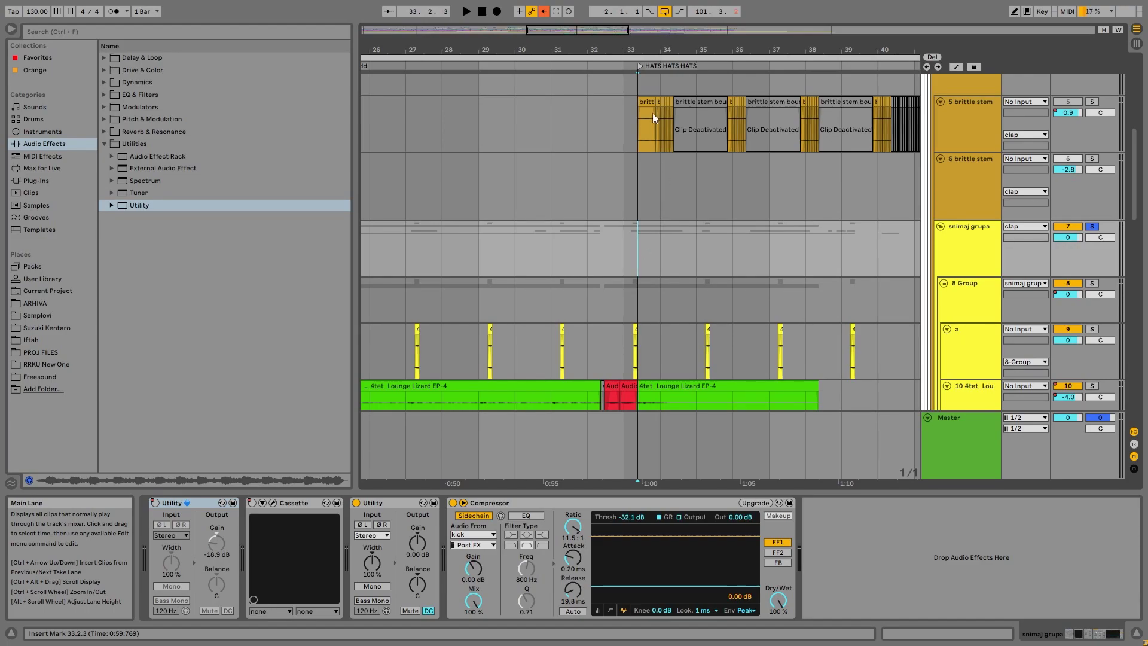
# Step: Select 33.2.3 to 37.1.1 on the snimaj grupa track, play from there and return the insert marker to 33.2.3
pyautogui.moveTo(653, 49); pyautogui.dragTo(656, 135)
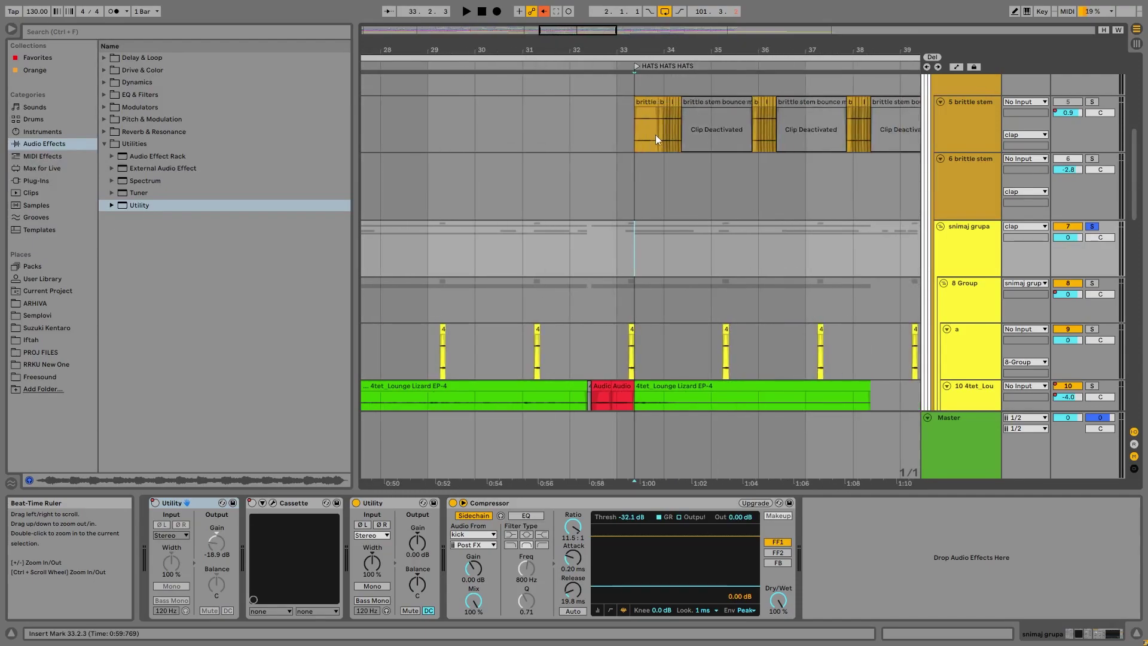
pyautogui.moveTo(639, 237); pyautogui.dragTo(814, 253)
pyautogui.click(820, 253)
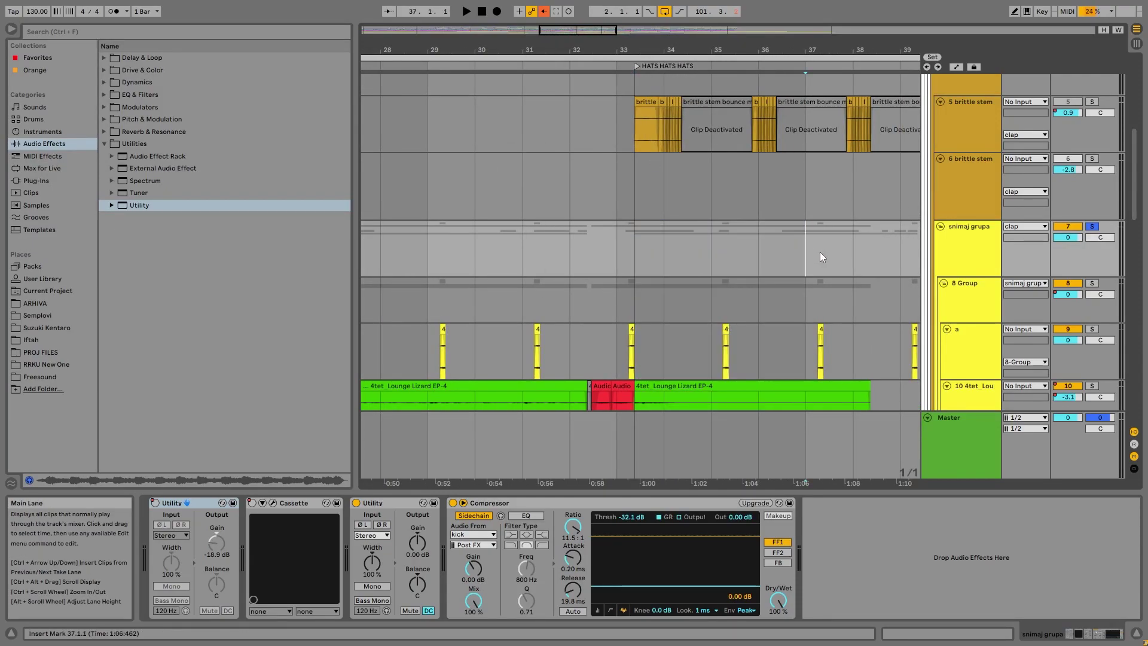
pyautogui.moveTo(646, 50); pyautogui.dragTo(600, 77)
pyautogui.moveTo(589, 245); pyautogui.dragTo(770, 254)
pyautogui.moveTo(584, 266); pyautogui.dragTo(756, 269)
pyautogui.press('space')
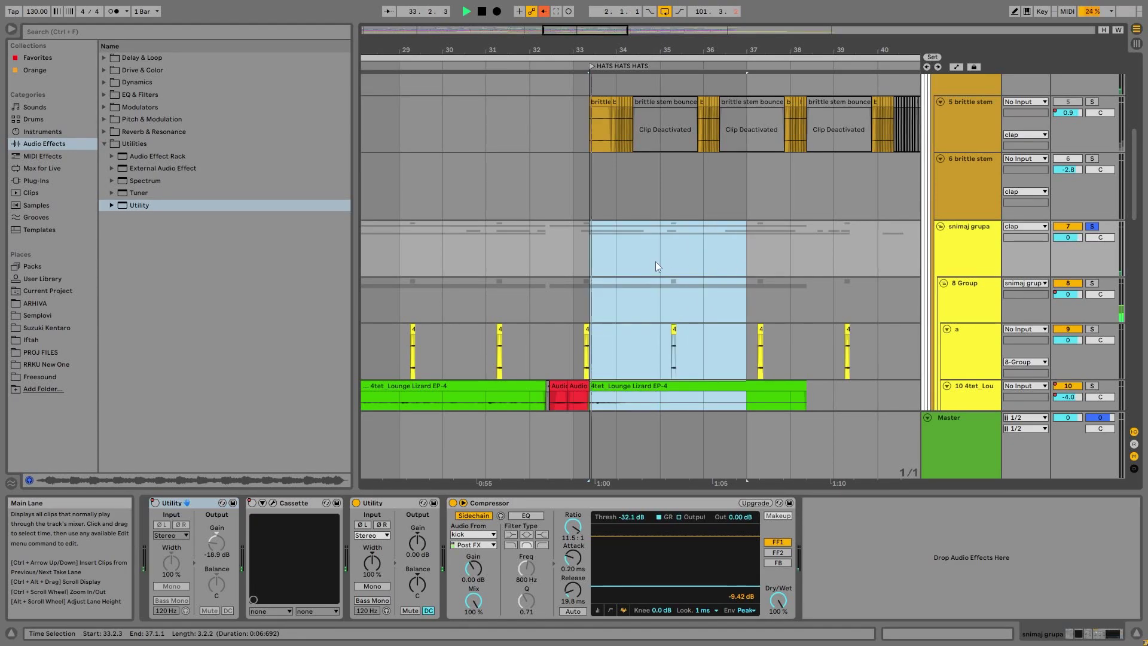
pyautogui.click(596, 261)
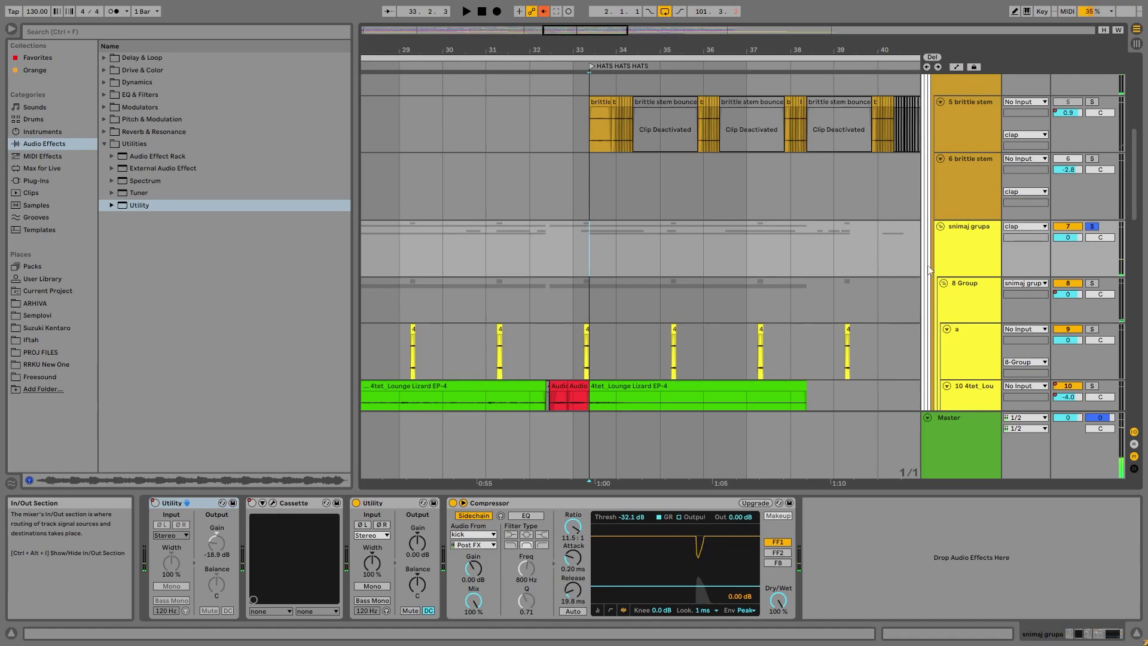
# Step: Place the insert marker at 25.2.3, at the start of the dd section, and select the snimaj grupa track
pyautogui.moveTo(625, 50); pyautogui.dragTo(634, 18)
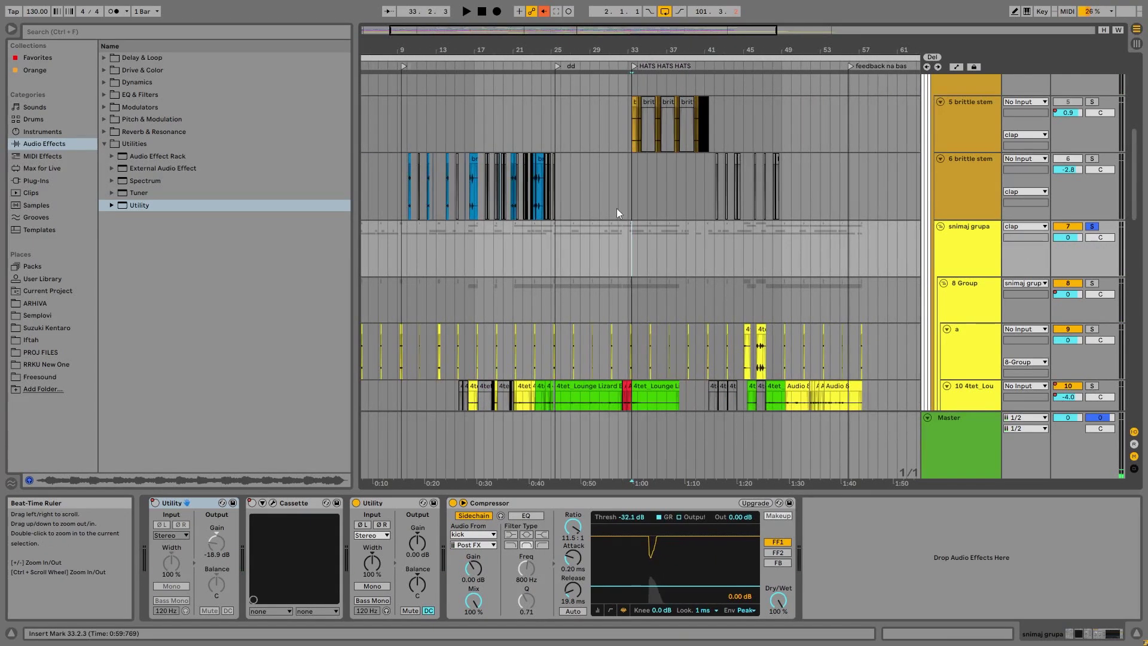
pyautogui.click(555, 264)
pyautogui.moveTo(553, 49); pyautogui.dragTo(553, 96)
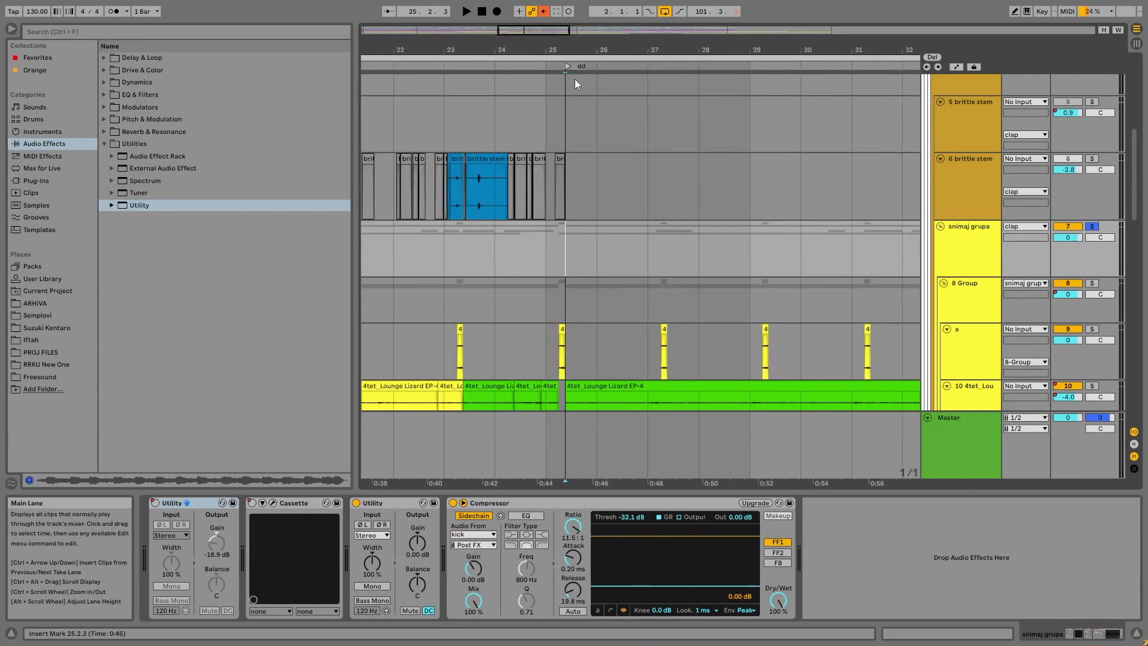
pyautogui.click(975, 268)
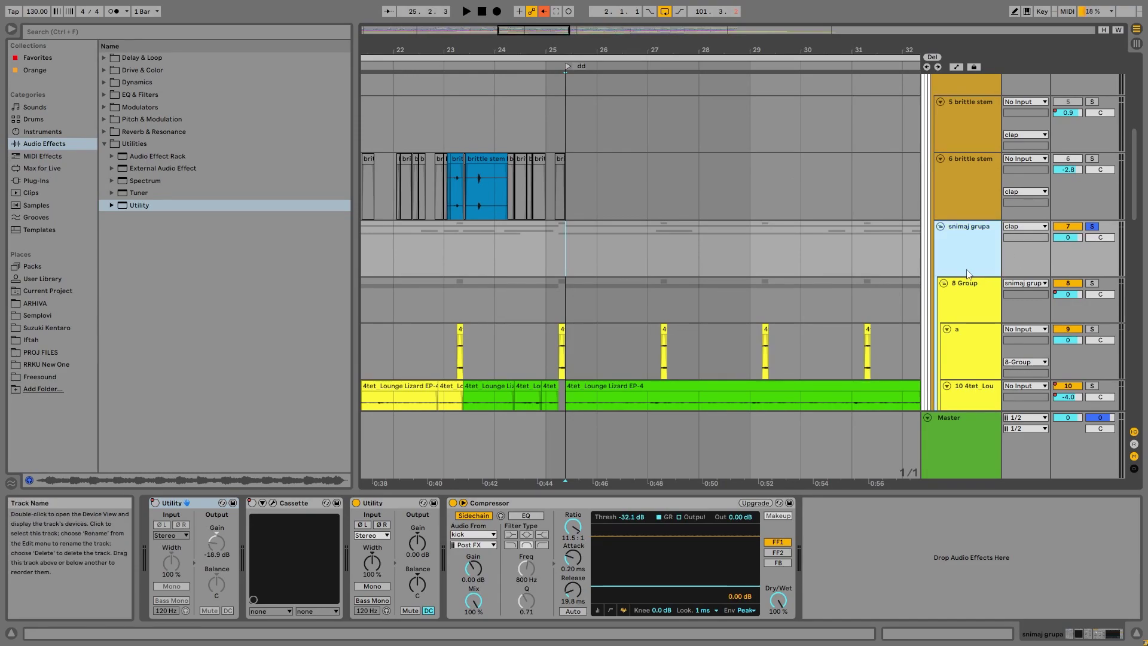
# Step: Solo the 8 Group track and play it from the start of the dd section
pyautogui.scroll(-4, 673, 286)
pyautogui.click(972, 191)
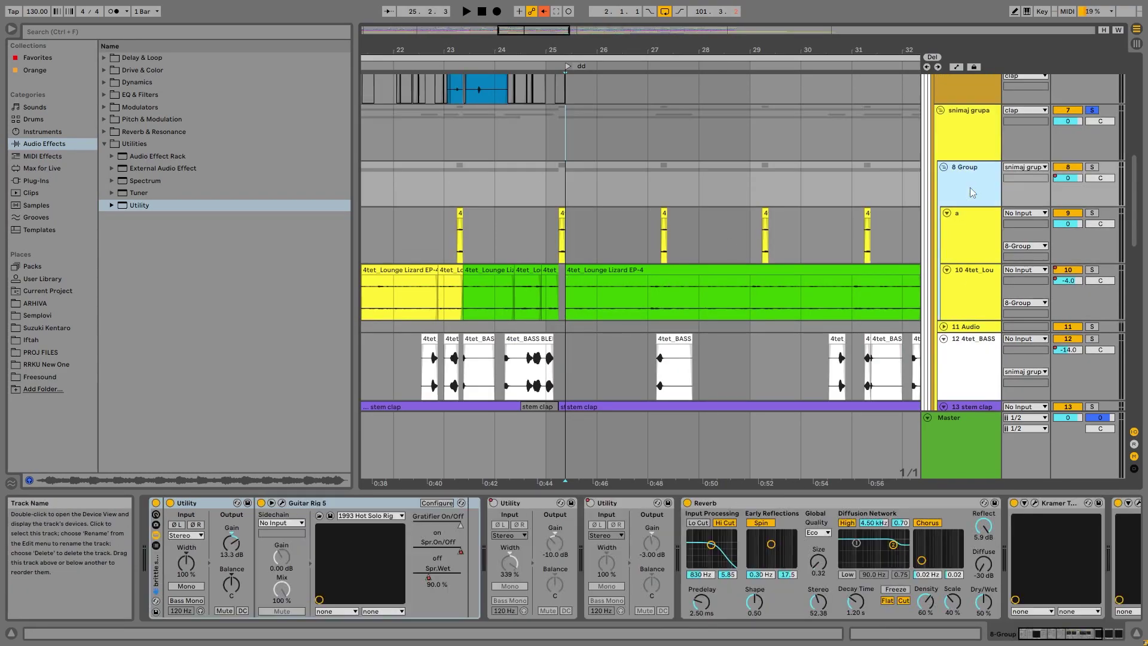
pyautogui.click(1092, 167)
pyautogui.press('space')
pyautogui.click(556, 173)
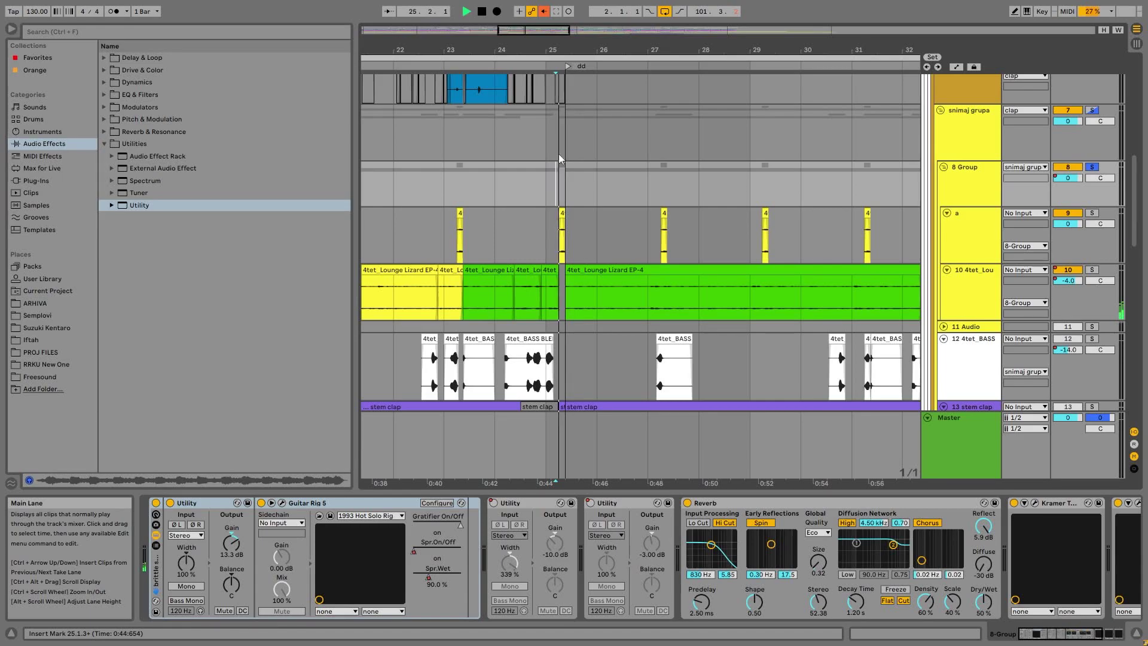
# Step: Place the insert marker at 49.1.1 on the 10 4tet_Lou track
pyautogui.moveTo(577, 54); pyautogui.dragTo(537, 47)
pyautogui.moveTo(759, 50); pyautogui.dragTo(624, 36)
pyautogui.moveTo(529, 33); pyautogui.dragTo(529, 29)
pyautogui.click(788, 299)
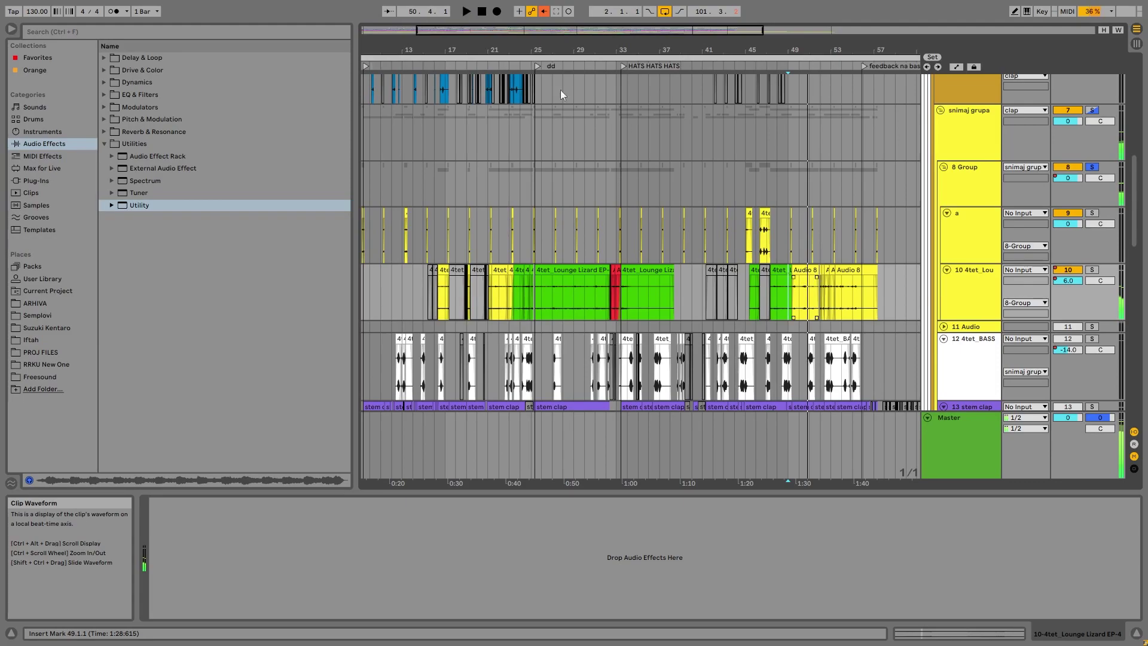
# Step: Place the insert marker at 1.1.1 on the a track, and select the time from 5.1.1 to 53.1.1 across the 8 Group
pyautogui.moveTo(383, 49); pyautogui.dragTo(457, 47)
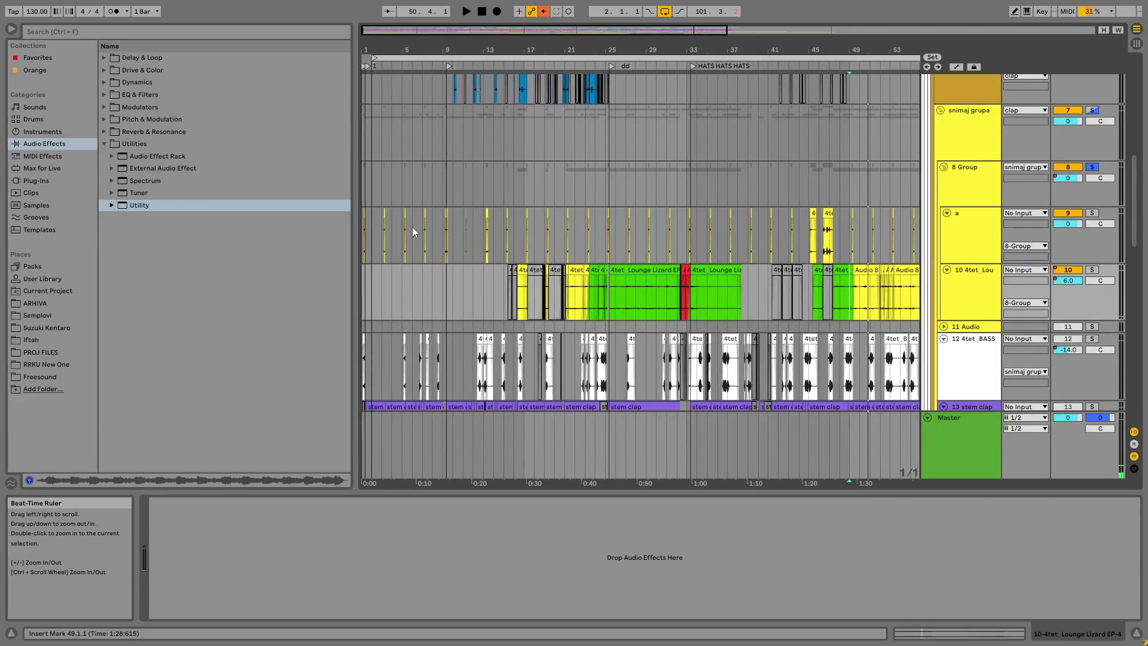
pyautogui.click(362, 243)
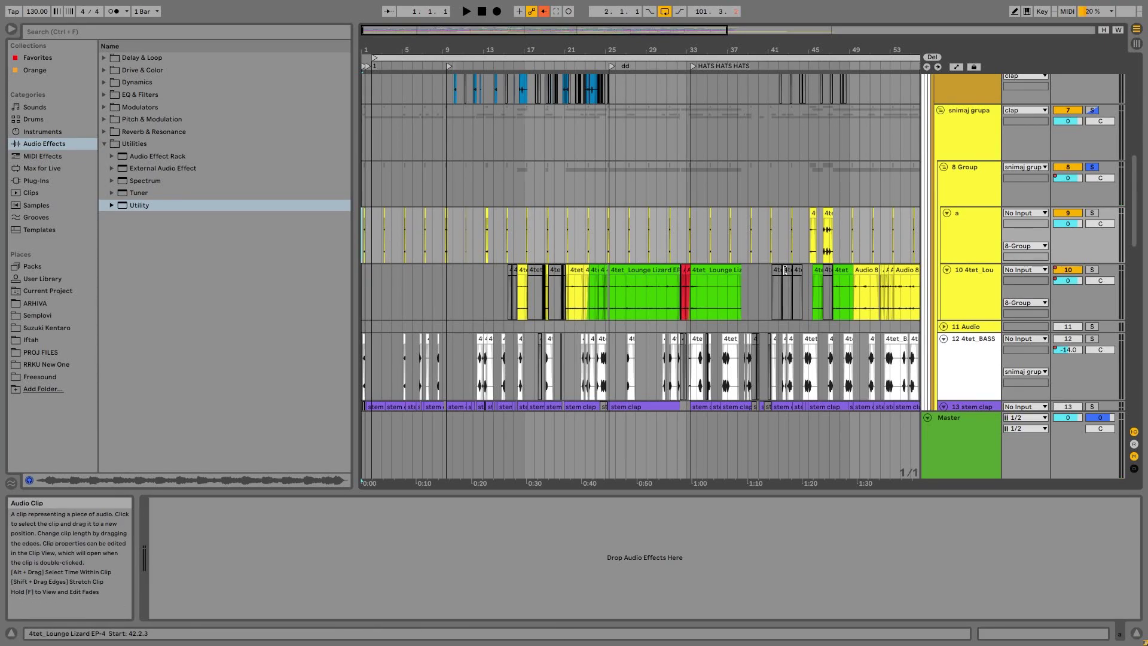
pyautogui.moveTo(474, 174); pyautogui.dragTo(891, 199)
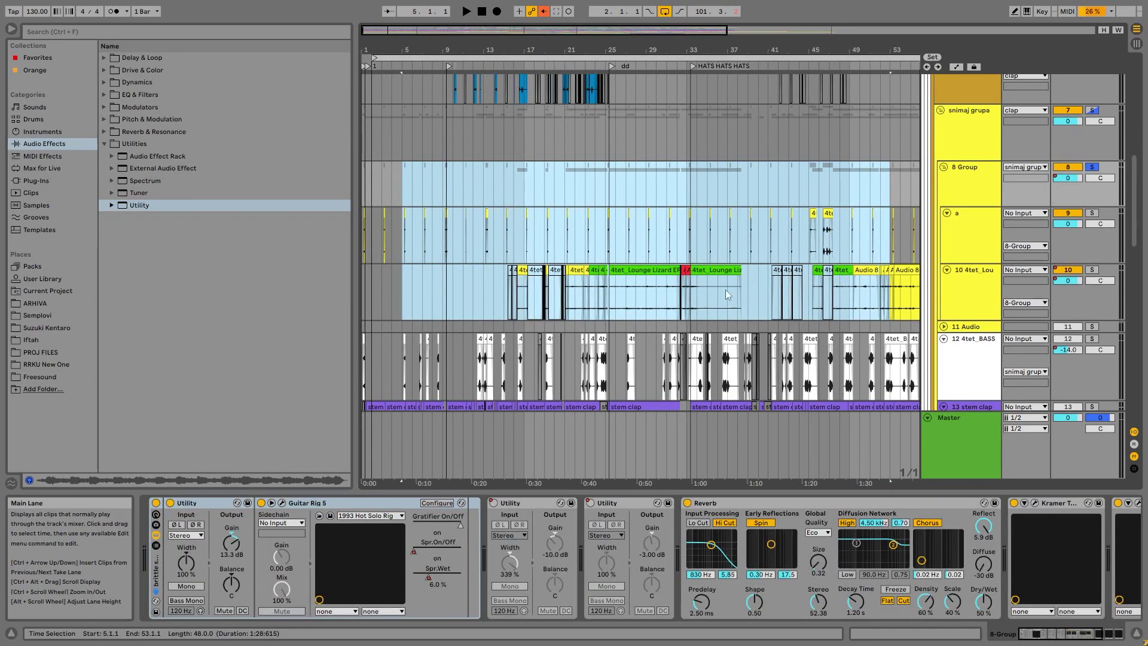
# Step: Locate the green Lounge Lizard clip at 31.1.1 and the yellow Audio 8 clip at 50.1.1 on the 10 4tet_Lou track
pyautogui.click(596, 303)
pyautogui.click(626, 297)
pyautogui.moveTo(627, 297)
pyautogui.mouseDown()
pyautogui.moveTo(658, 299)
pyautogui.moveTo(645, 302)
pyautogui.mouseUp()
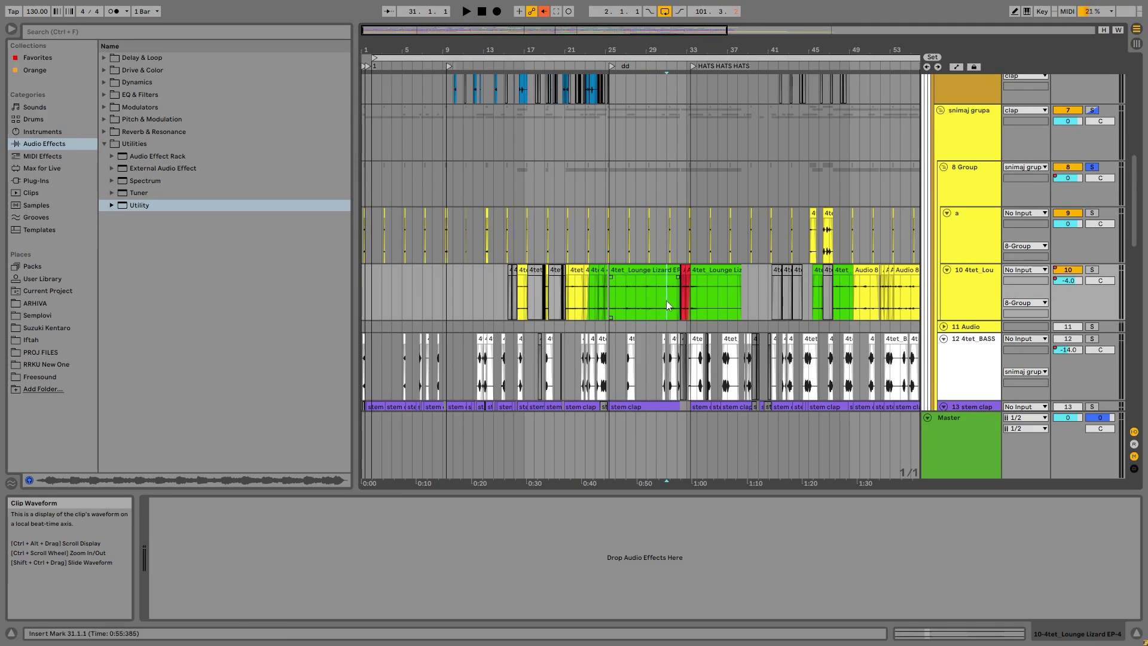
pyautogui.click(854, 304)
pyautogui.moveTo(1135, 189)
pyautogui.mouseDown()
pyautogui.moveTo(1134, 346)
pyautogui.moveTo(1135, 201)
pyautogui.mouseUp()
pyautogui.click(861, 253)
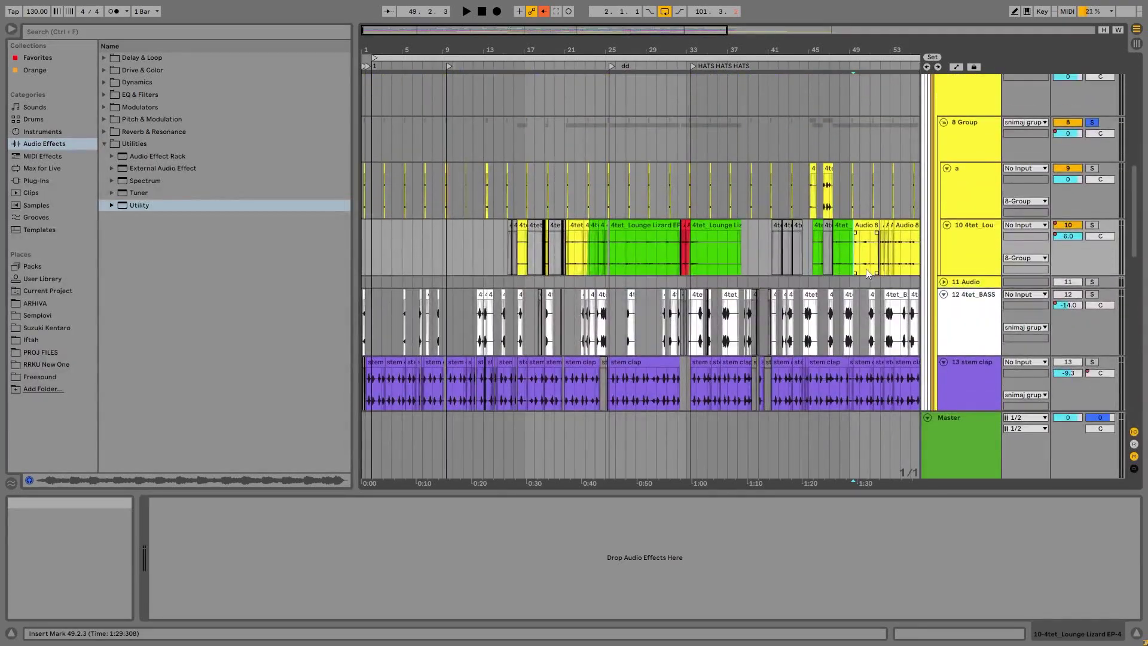
# Step: Examine the Guitar Rig 5 rack in the 8 Group chain and close its plug-in window
pyautogui.click(974, 153)
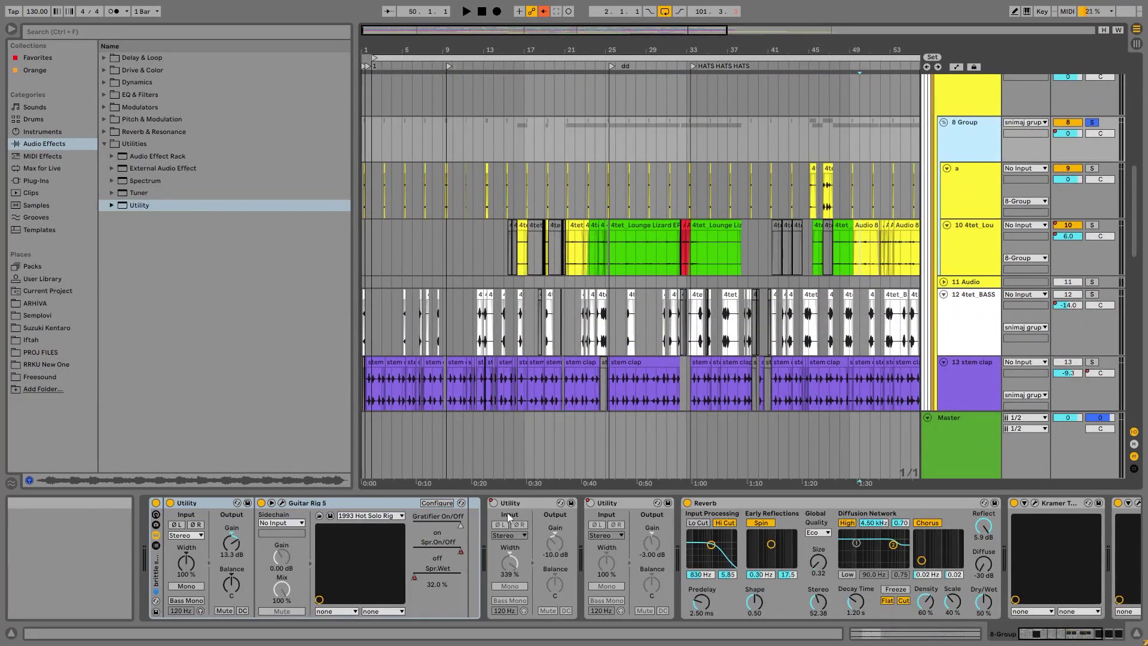
pyautogui.click(282, 503)
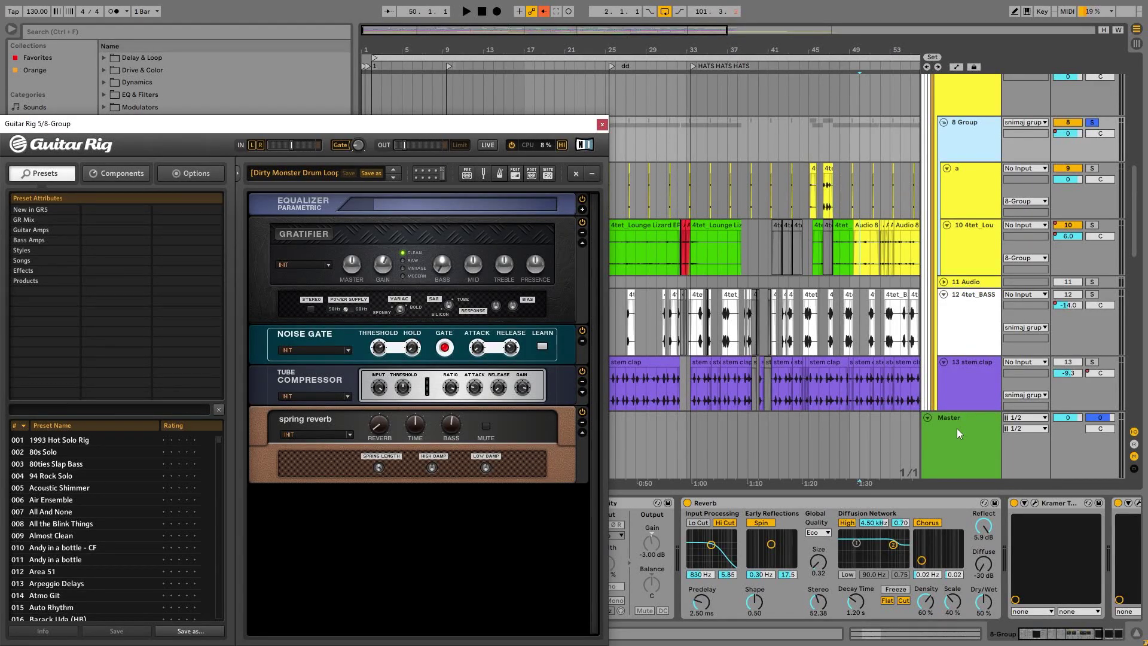
pyautogui.click(601, 125)
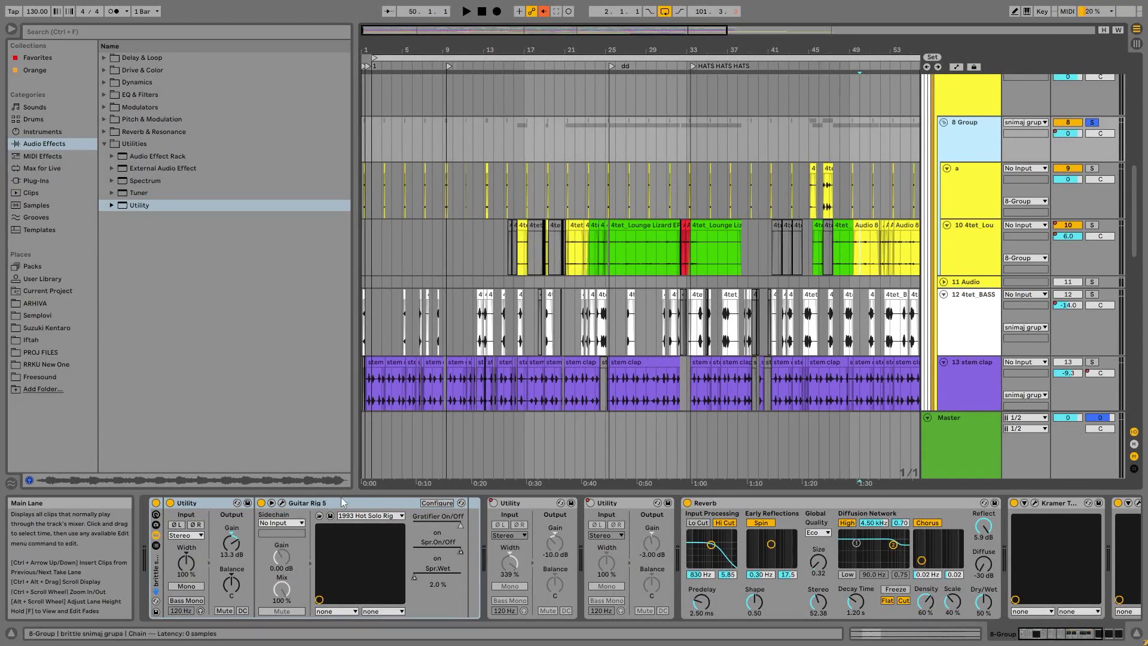
pyautogui.click(281, 503)
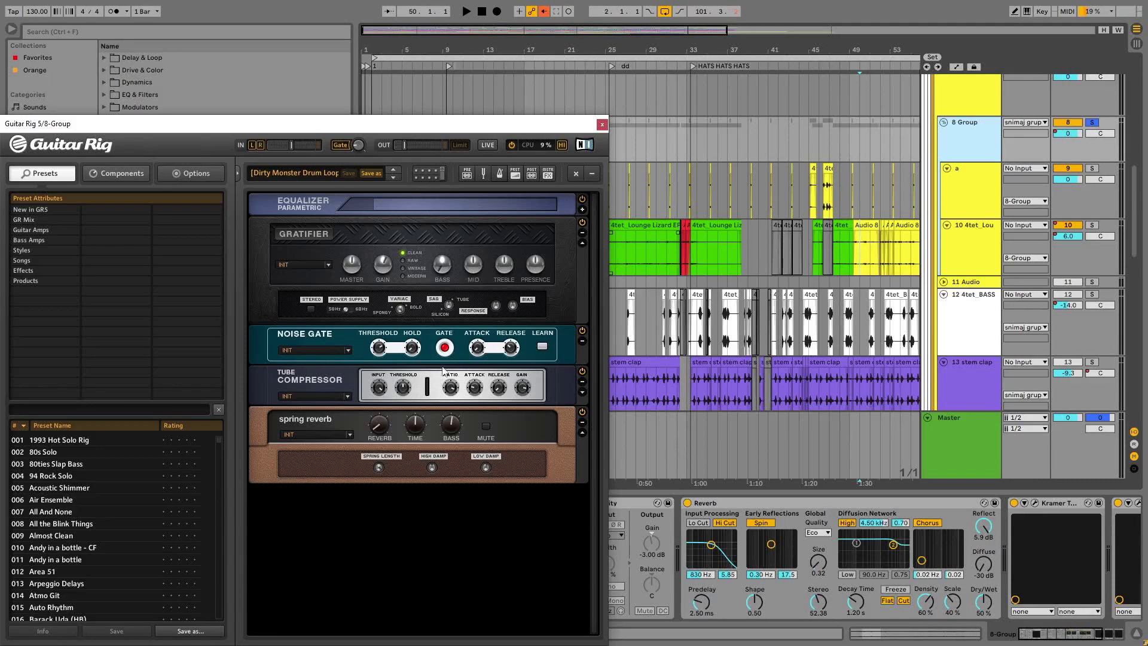
pyautogui.click(602, 124)
# Step: Place the insert marker at 29.1.1 in the green Lounge Lizard clip, select the 8 Group and re-enable the overridden automation
pyautogui.click(637, 254)
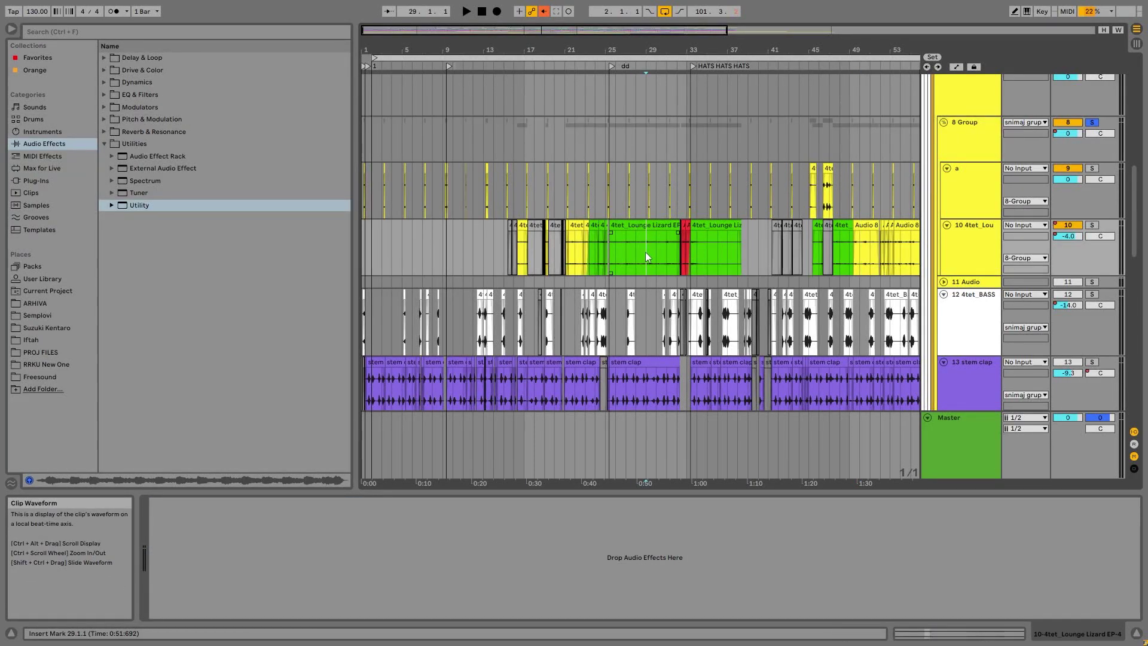
pyautogui.scroll(5, 645, 257)
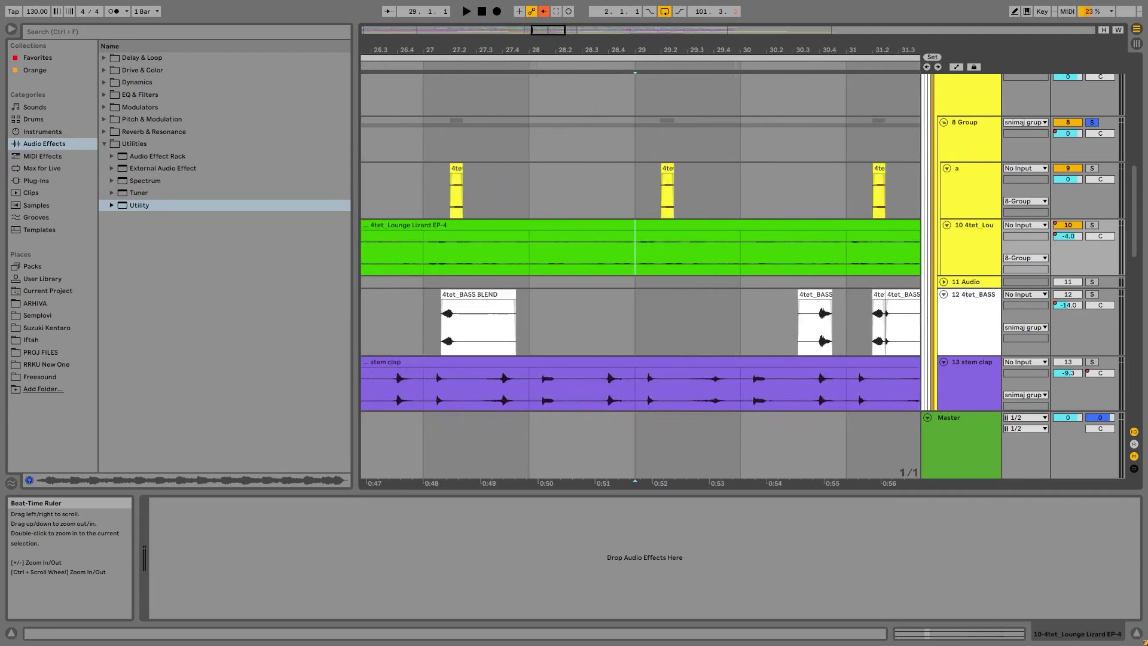
pyautogui.scroll(-4, 643, 251)
pyautogui.click(952, 141)
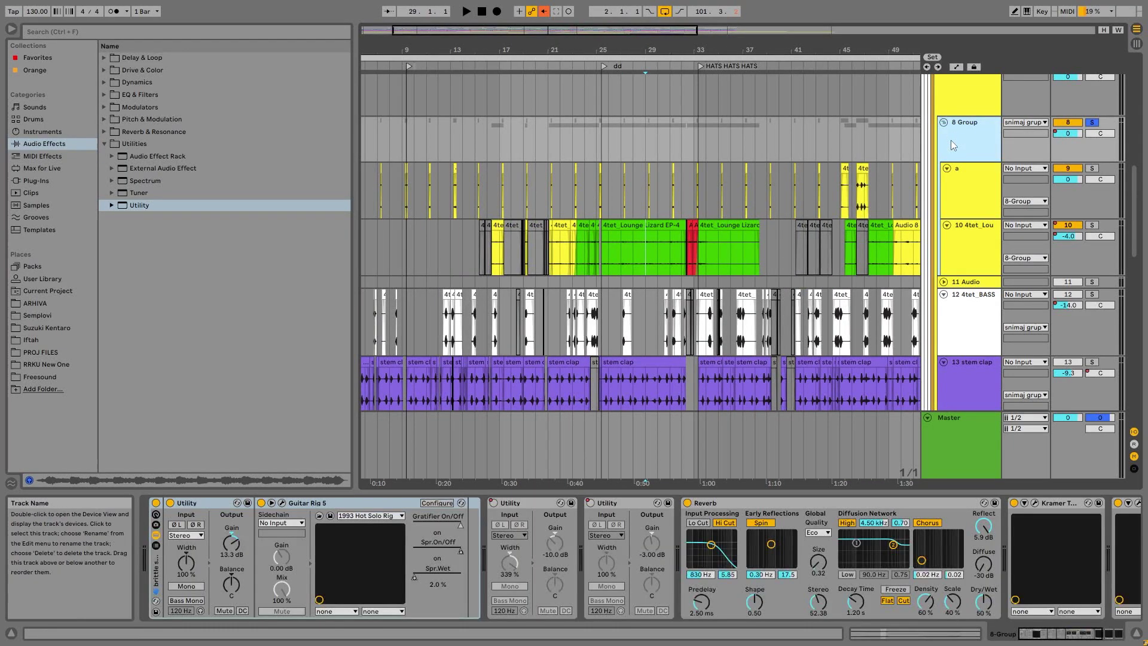
pyautogui.click(544, 12)
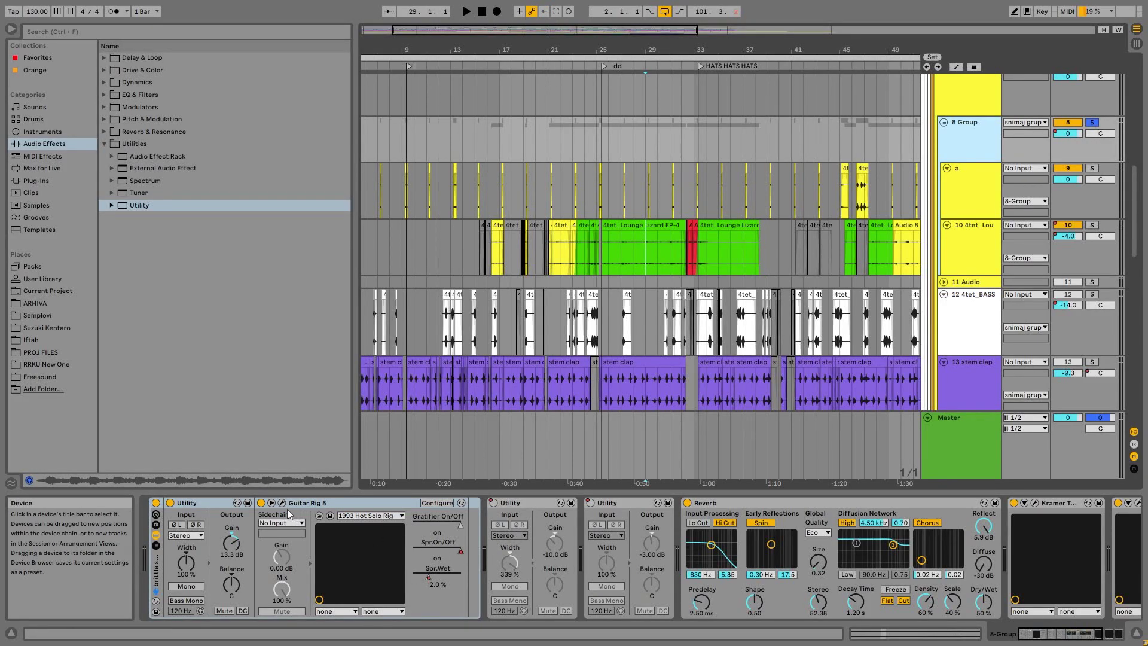
# Step: Reopen Guitar Rig 5 on the 8 Group, move its window clear of the device chain, examine the spring reverb and close it
pyautogui.click(282, 503)
pyautogui.moveTo(421, 122); pyautogui.dragTo(946, 17)
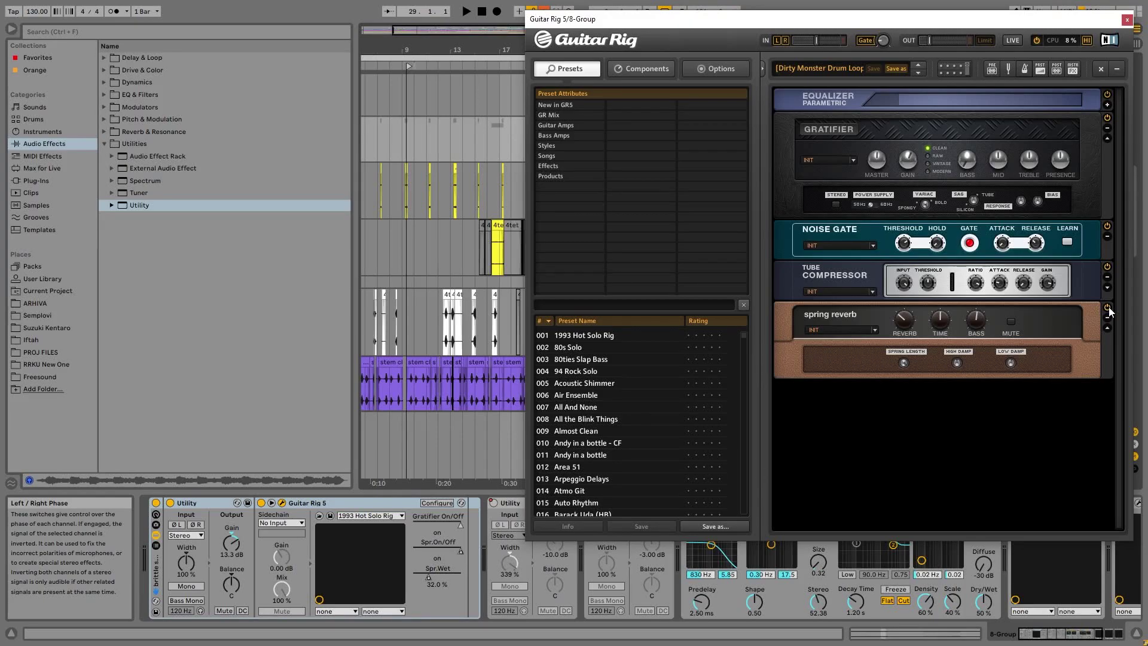
pyautogui.click(1124, 17)
# Step: Place the insert marker at 30.1.1 on the 8 Group and select the Reverb in its device chain
pyautogui.moveTo(648, 479); pyautogui.dragTo(648, 482)
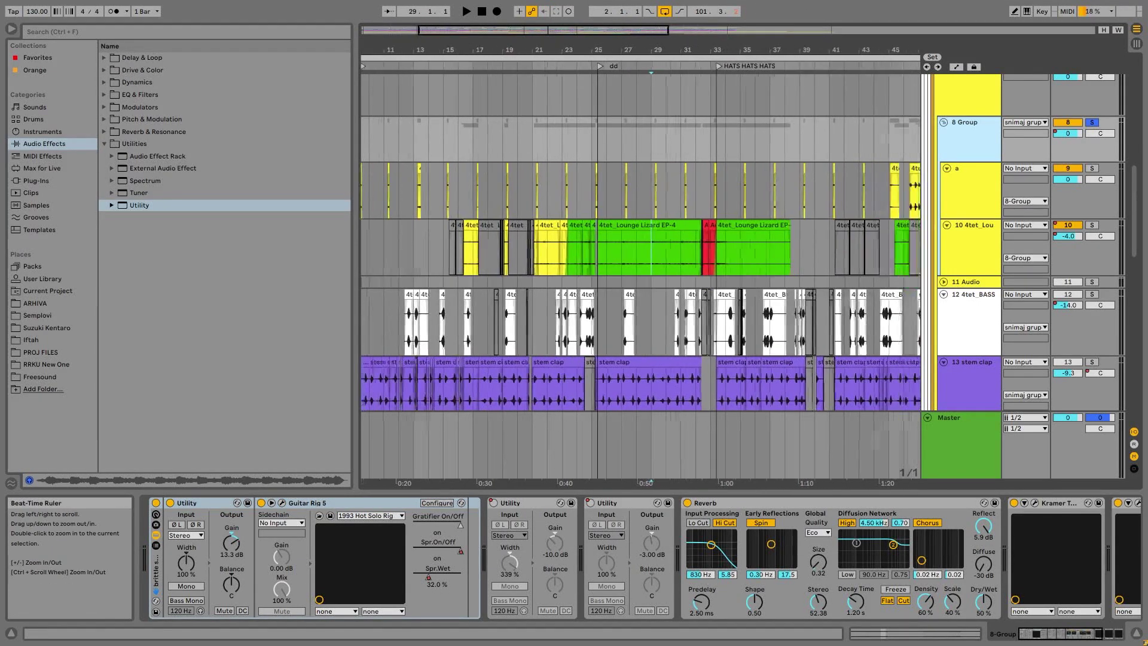
pyautogui.moveTo(528, 50); pyautogui.dragTo(528, 27)
pyautogui.click(519, 250)
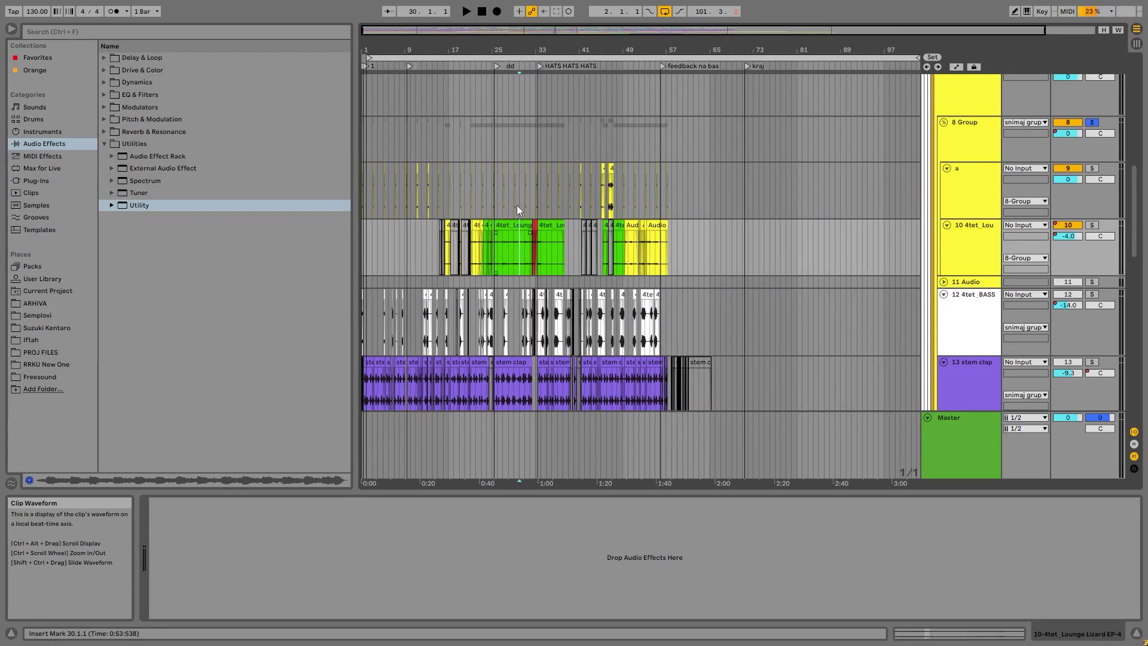
pyautogui.click(518, 133)
pyautogui.moveTo(1047, 634); pyautogui.dragTo(1049, 633)
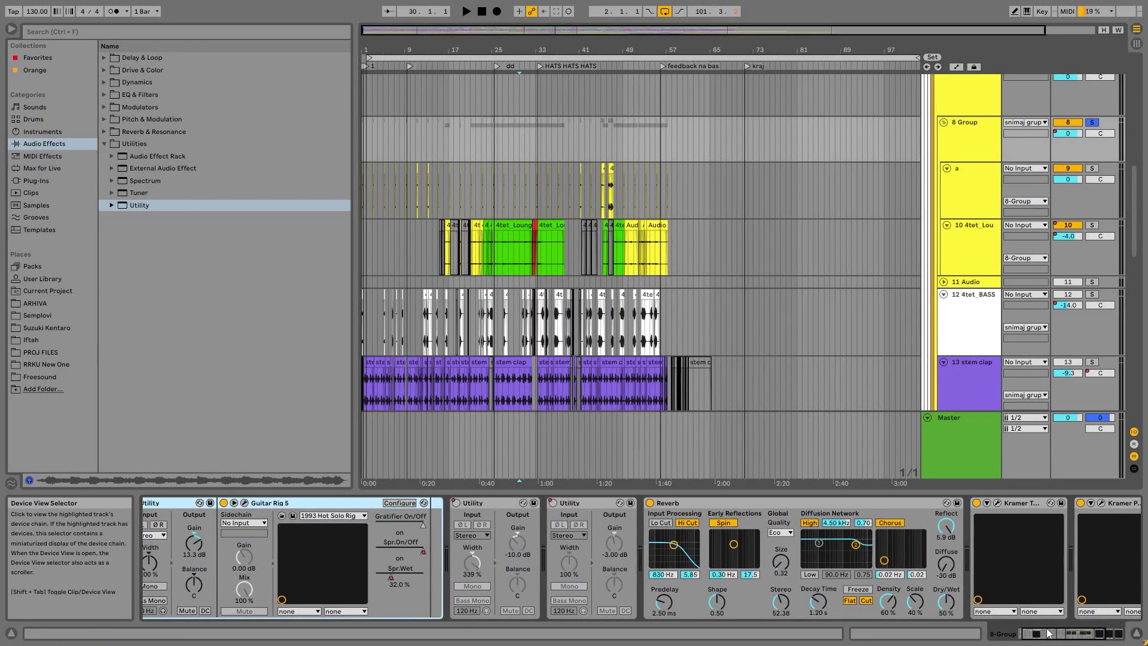
pyautogui.click(684, 501)
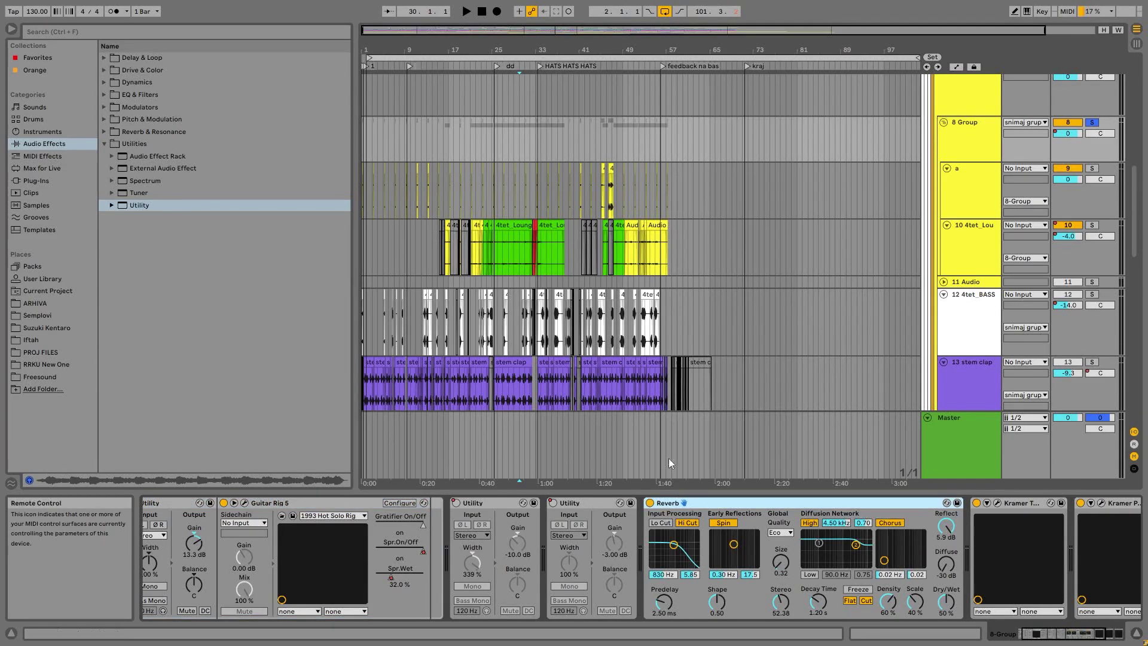
# Step: Place the insert marker at 25.2.3 and play from there with the 8 Group devices shown
pyautogui.scroll(5, 508, 184)
pyautogui.click(507, 247)
pyautogui.click(511, 248)
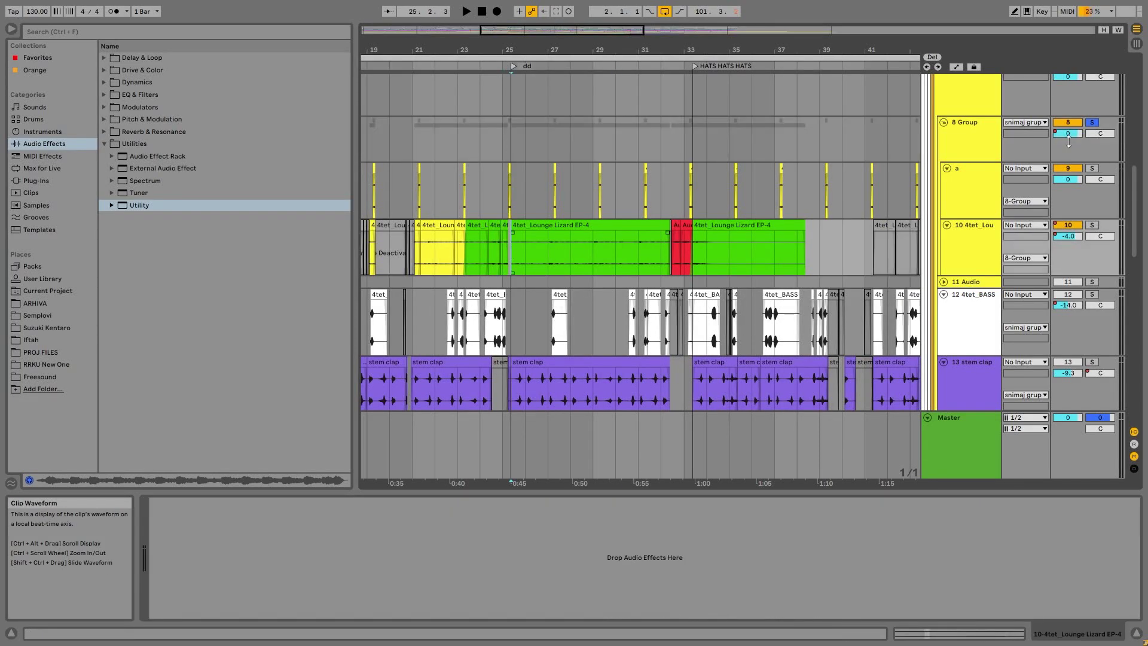
pyautogui.click(964, 139)
pyautogui.press('space')
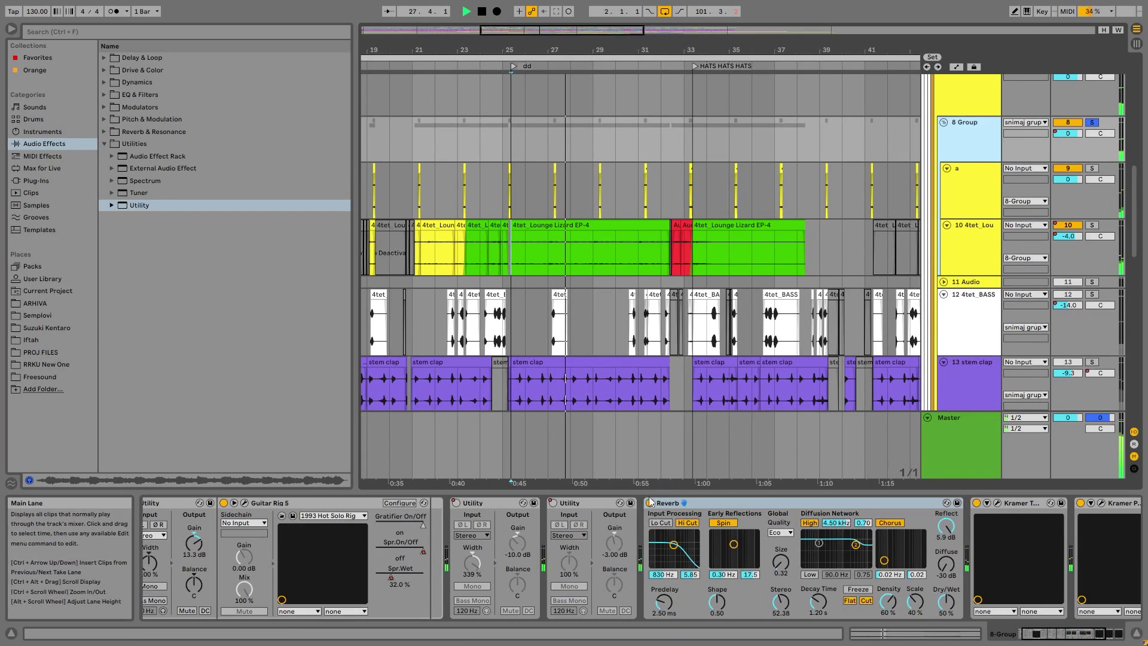
# Step: Play the 8 Group from 26.1.1 with its Reverb bypassed, and switch the Reverb back on to compare
pyautogui.press('space')
pyautogui.click(534, 264)
pyautogui.press('space')
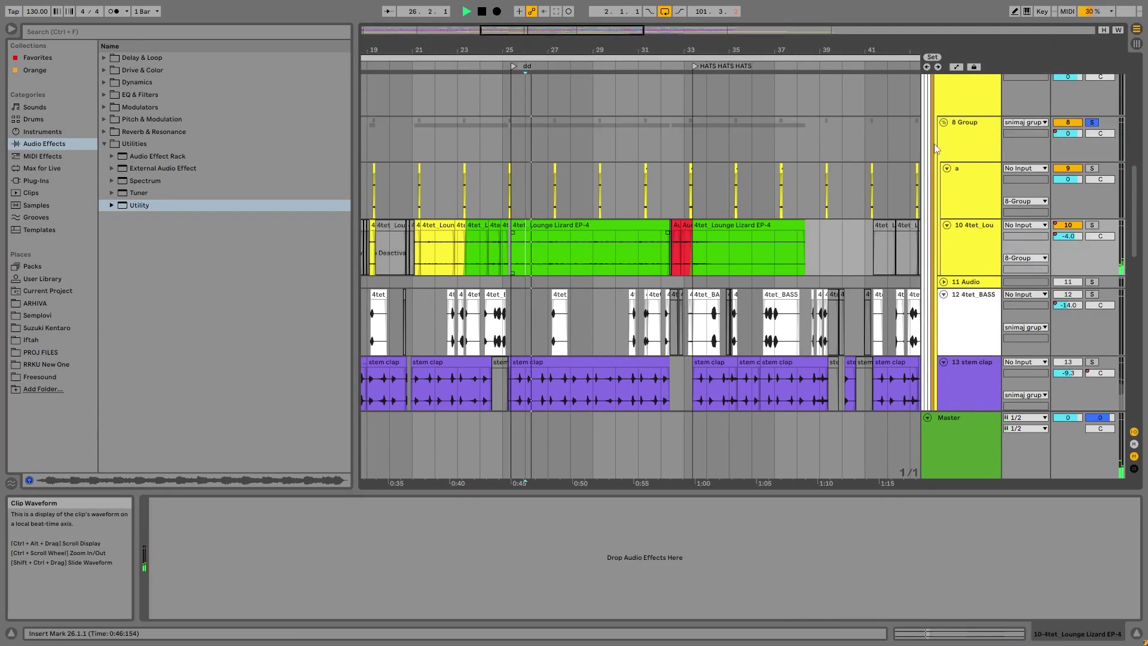
pyautogui.click(958, 142)
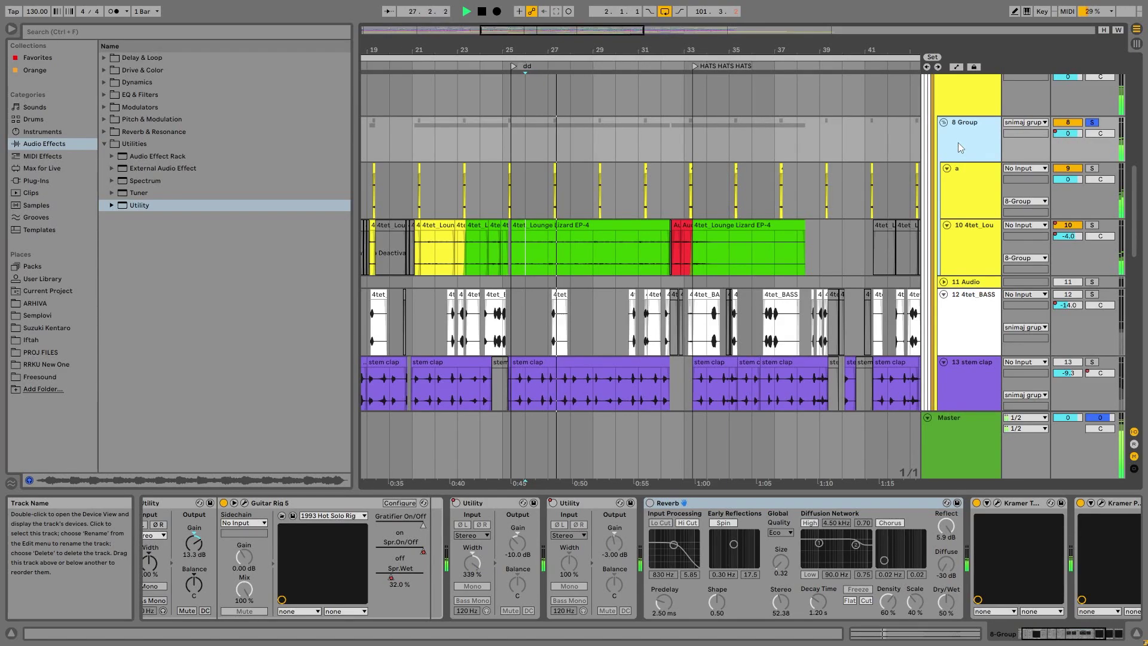
pyautogui.click(650, 503)
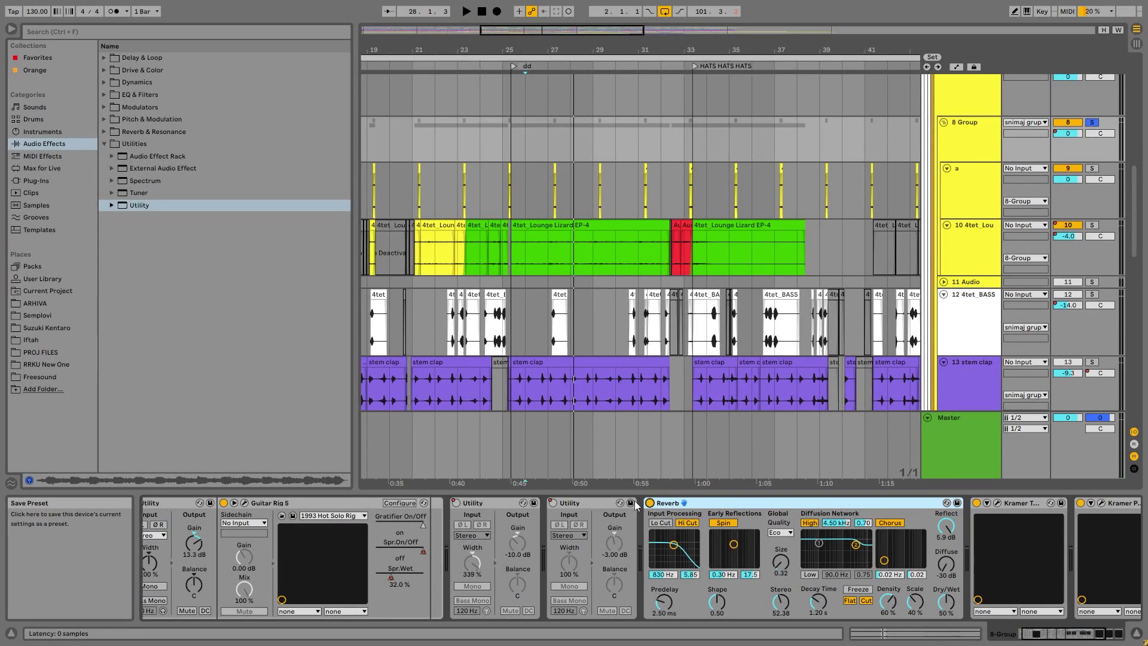
# Step: Collapse the 8 Group's Reverb device, examine the Kramer Master Tape settings and close the plug-in window
pyautogui.moveTo(1037, 634); pyautogui.dragTo(1053, 638)
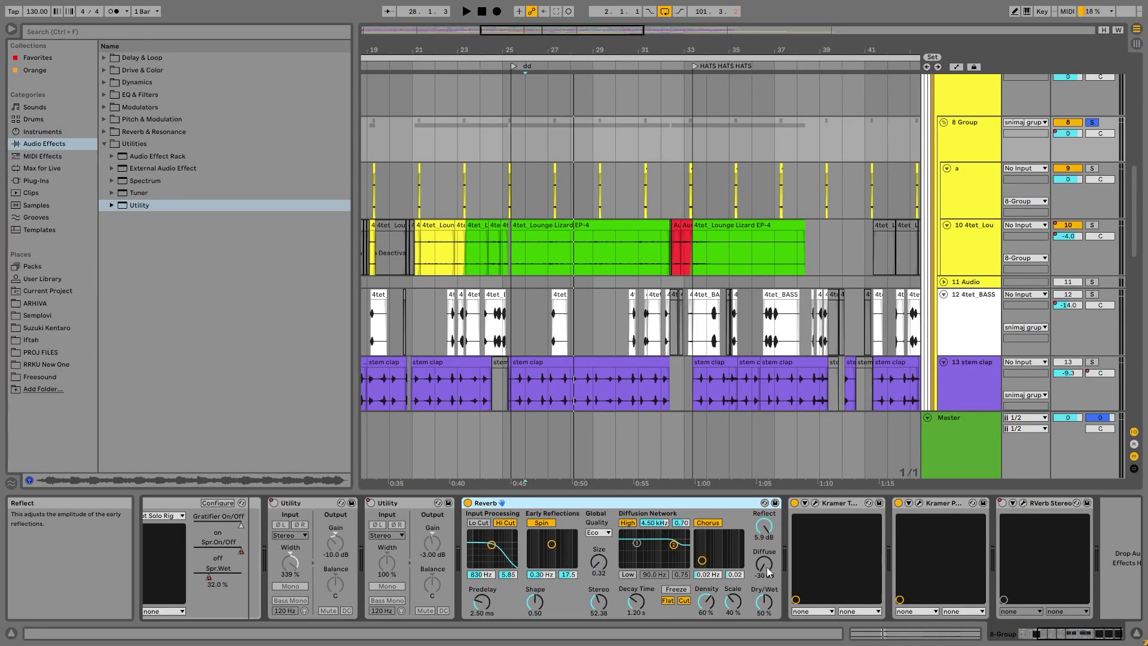
pyautogui.doubleClick(568, 506)
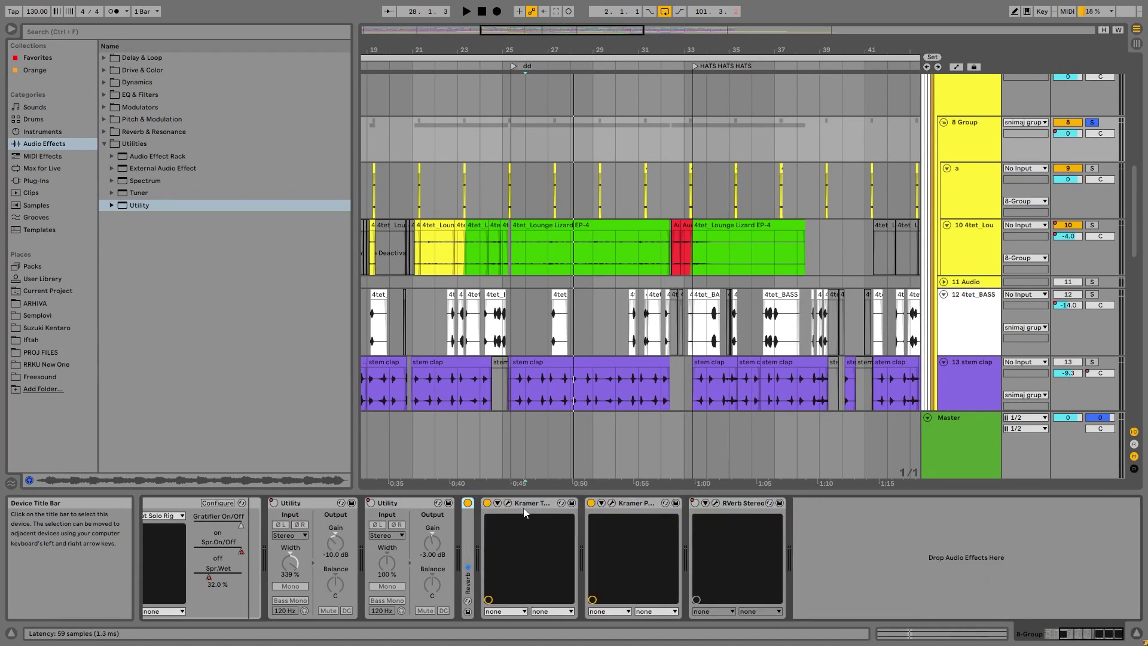
pyautogui.click(508, 503)
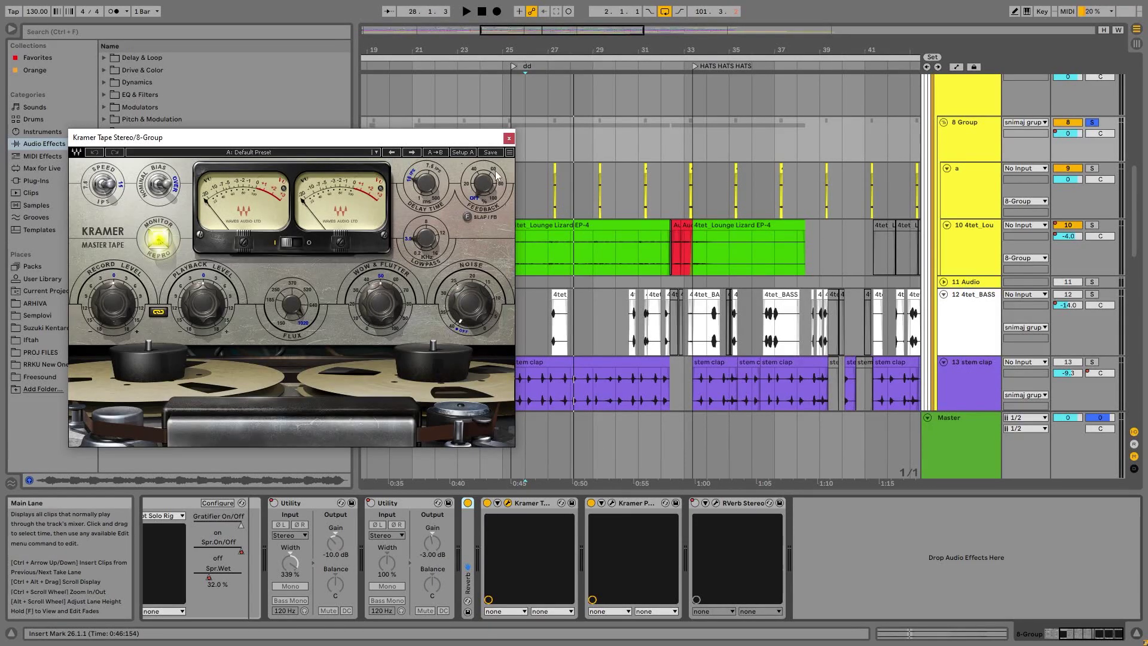
pyautogui.click(509, 139)
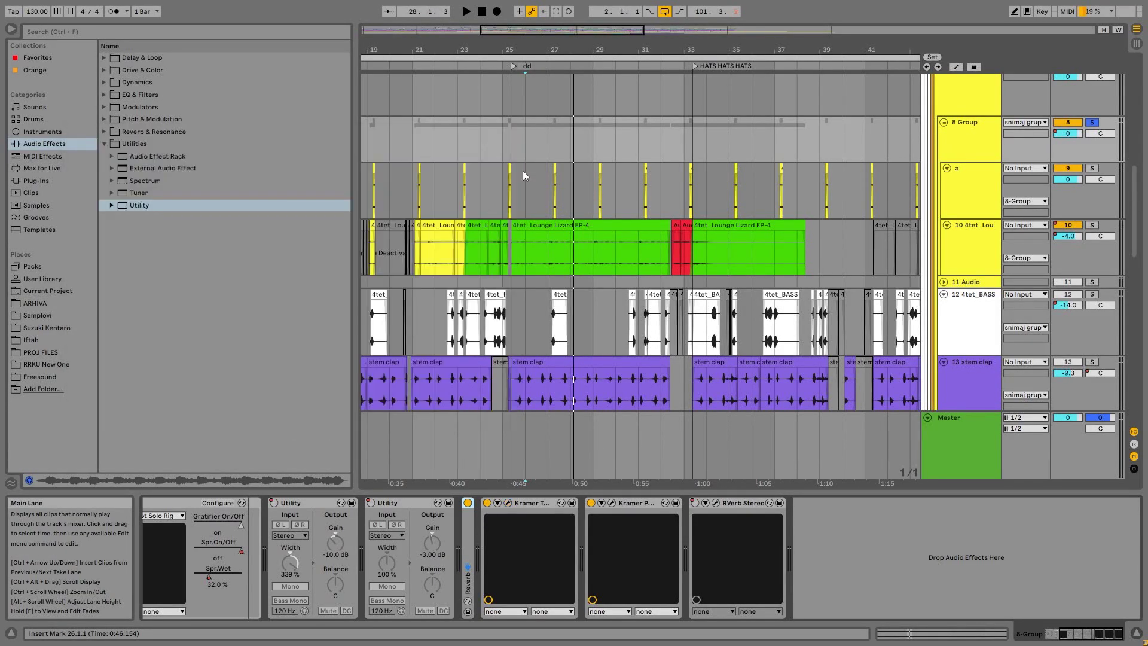
# Step: Open the Kramer PIE compressor on the 8 Group and play from the Audio 8 clips on the 10 4tet_Lou track
pyautogui.click(612, 502)
pyautogui.moveTo(658, 50); pyautogui.dragTo(658, 21)
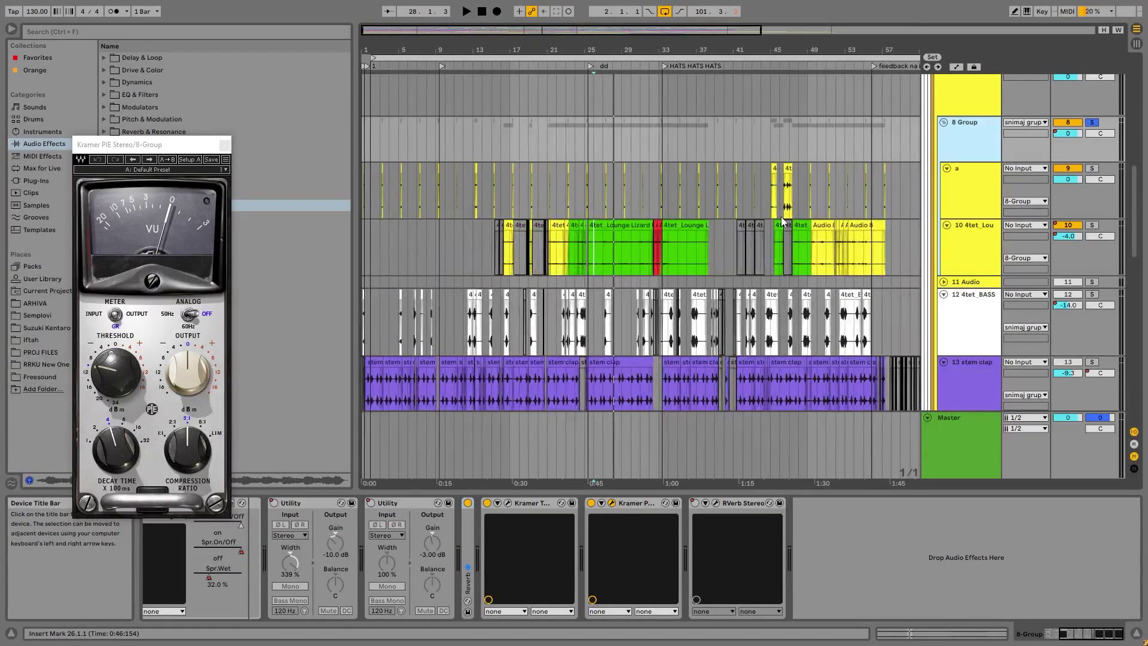
pyautogui.click(781, 216)
pyautogui.press('space')
pyautogui.click(827, 250)
pyautogui.press('space')
pyautogui.press('space')
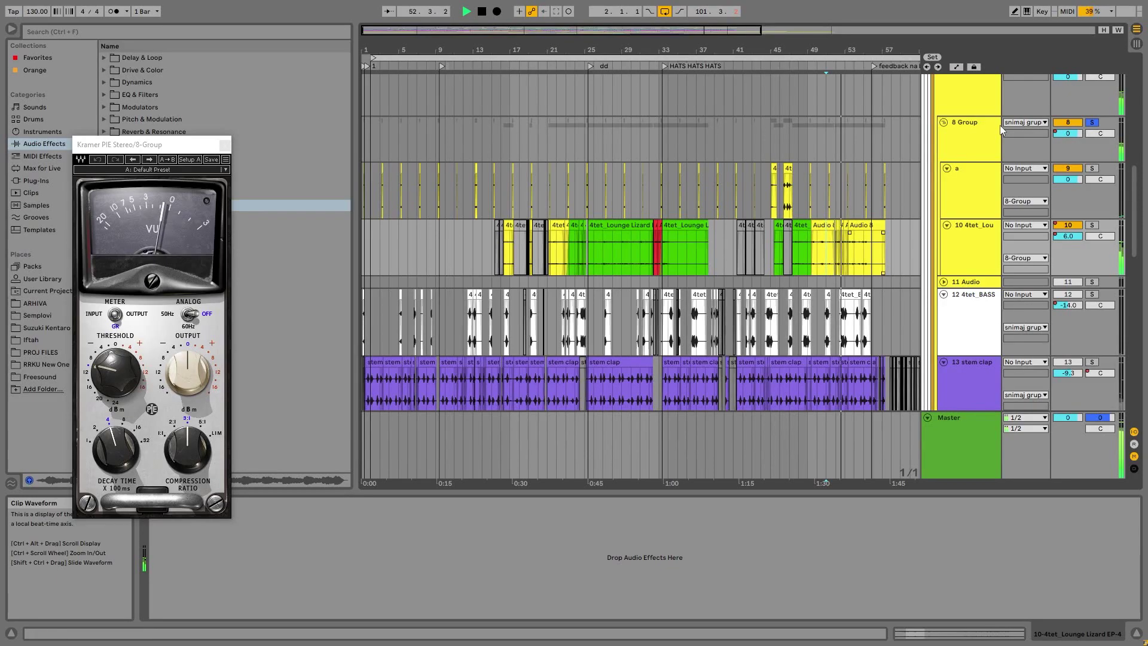
# Step: Close the Kramer PIE plug-in window, stop playback and examine the 8 Group's full effect chain
pyautogui.click(982, 142)
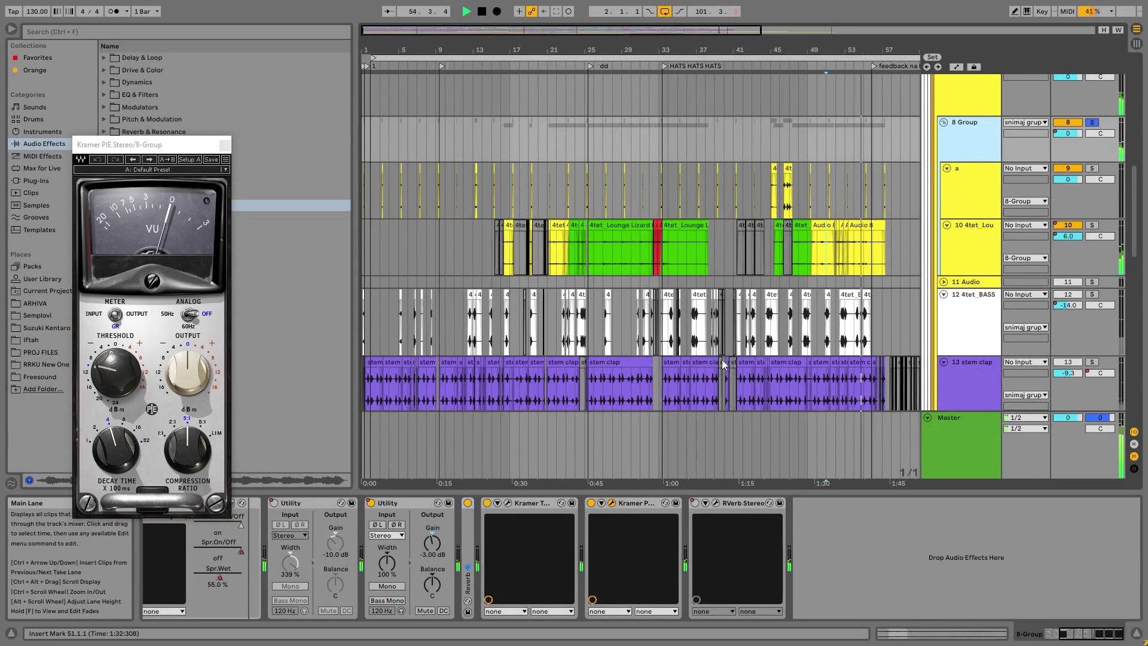
pyautogui.click(224, 145)
pyautogui.press('space')
pyautogui.hscroll(-5, 498, 589)
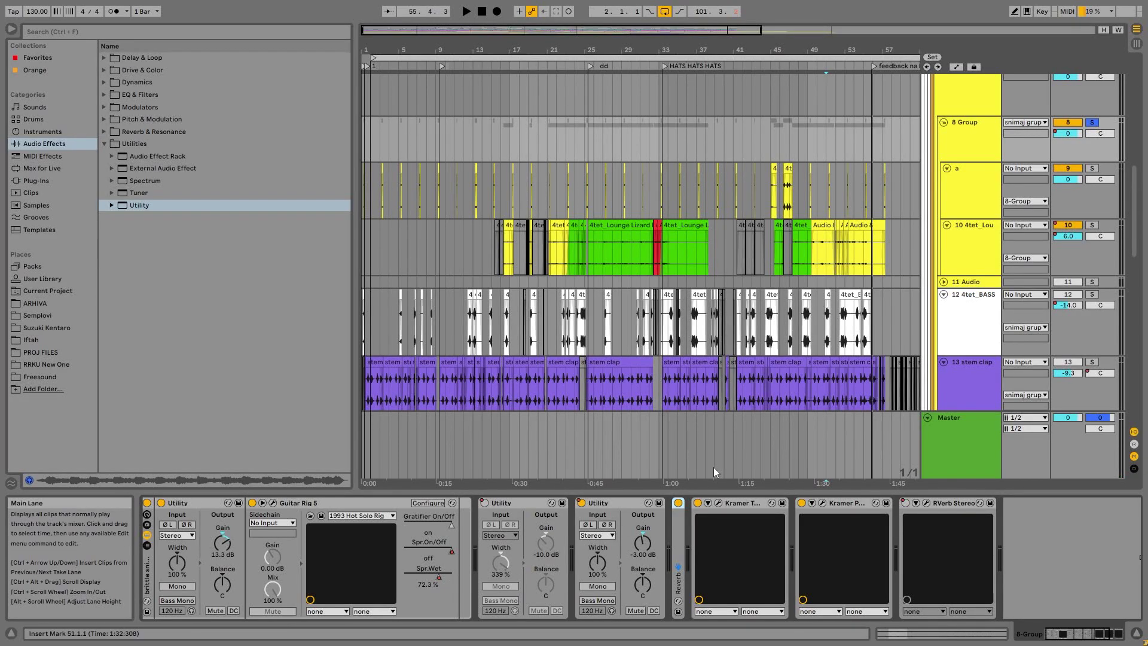
# Step: Show the Device On automation of the 8 Group's RVerb Stereo and play from 15.1.1
pyautogui.rightClick(907, 503)
pyautogui.click(931, 513)
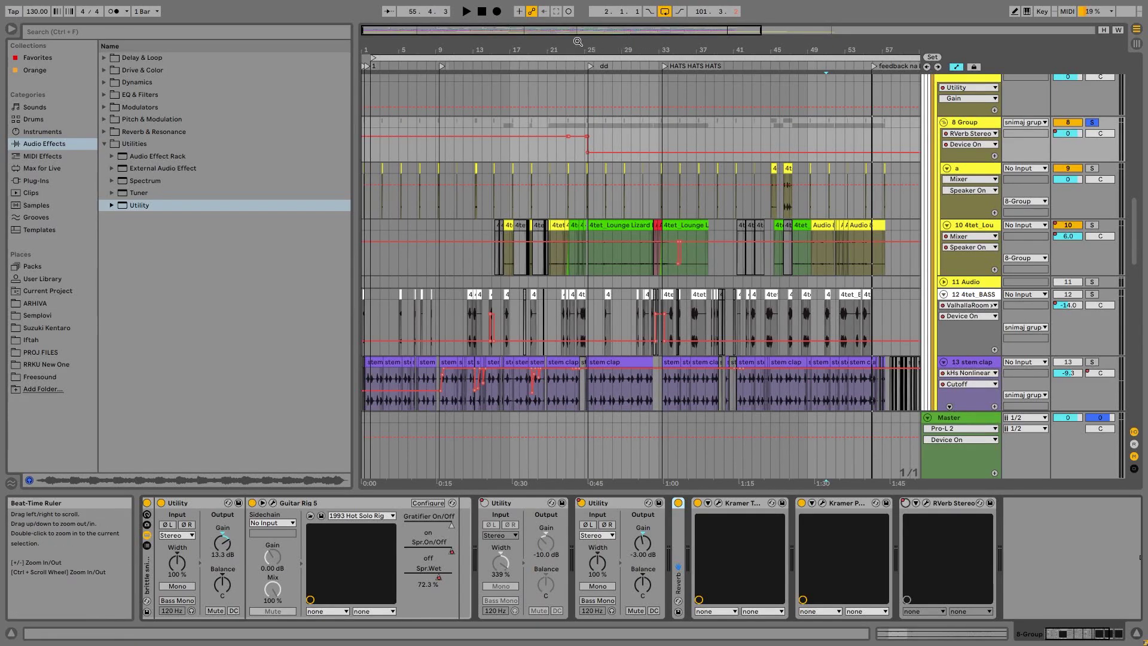
pyautogui.moveTo(581, 43); pyautogui.dragTo(589, 55)
pyautogui.click(493, 203)
pyautogui.press('space')
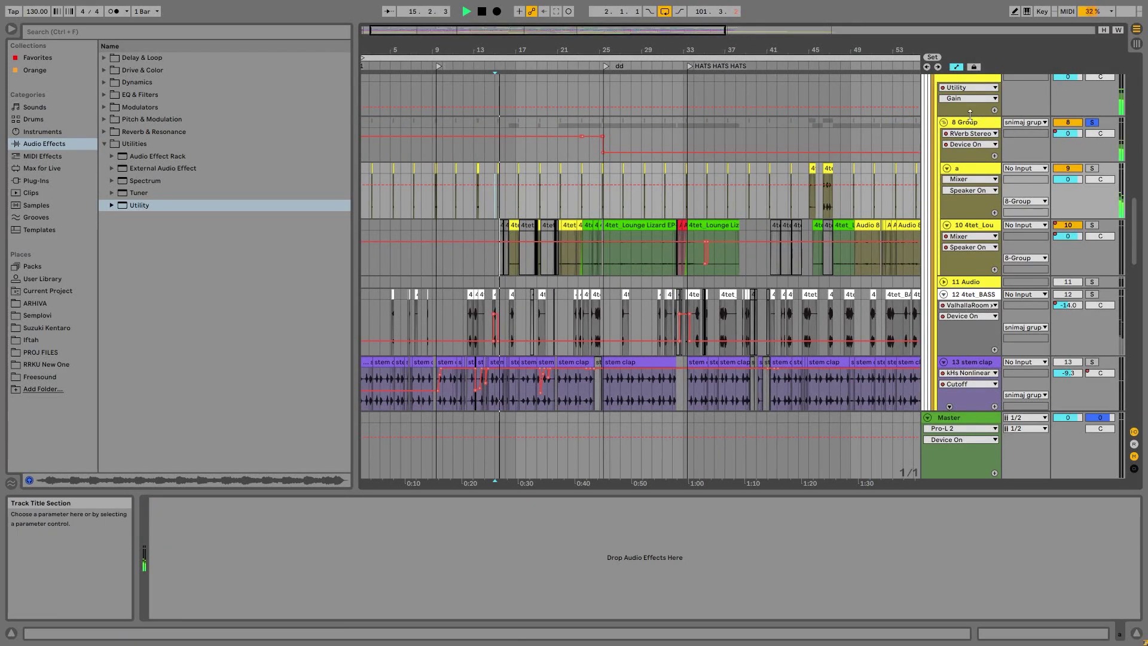
# Step: Open the 8 Group's RVerb Stereo plug-in, listen from 19.1.1, then stop playback and close its window
pyautogui.click(926, 503)
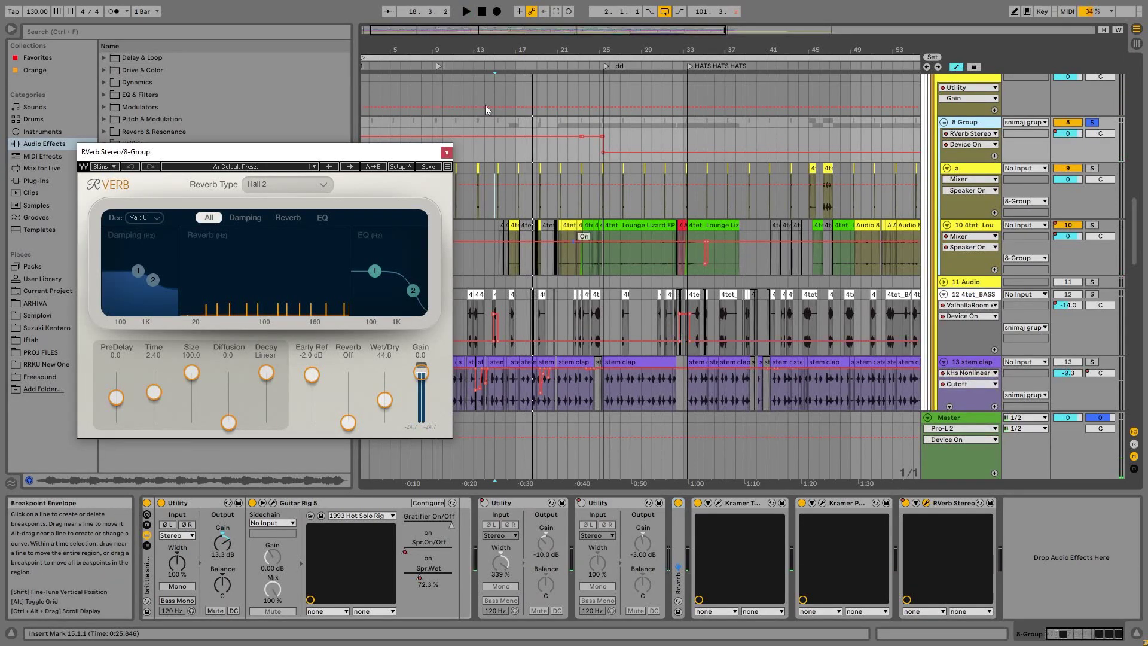
pyautogui.click(537, 204)
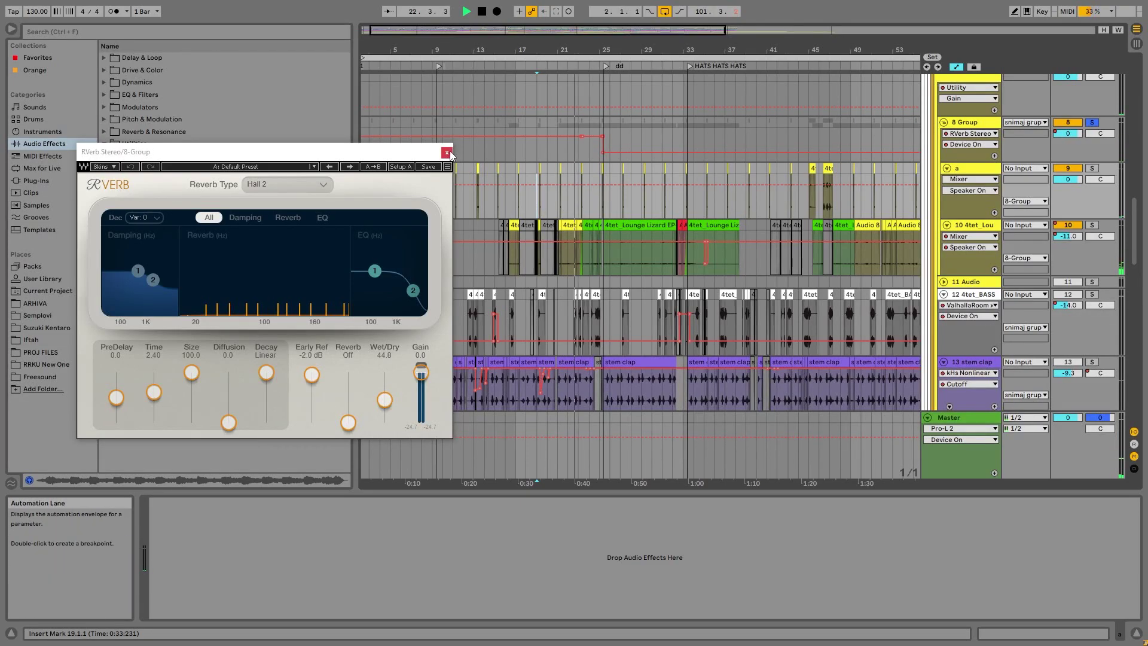
pyautogui.press('space')
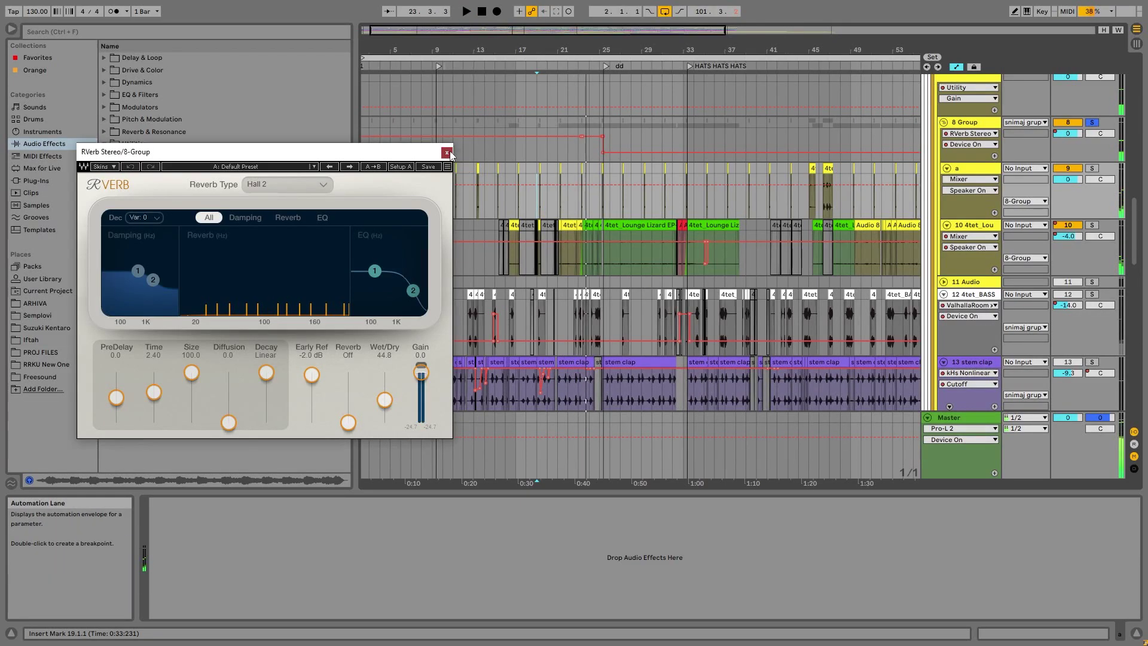
pyautogui.click(447, 152)
# Step: Place the insert marker at 33.1.1 on the 8 Group and collapse its Kramer Tape, Guitar Rig 5 and first two Utility devices
pyautogui.click(978, 122)
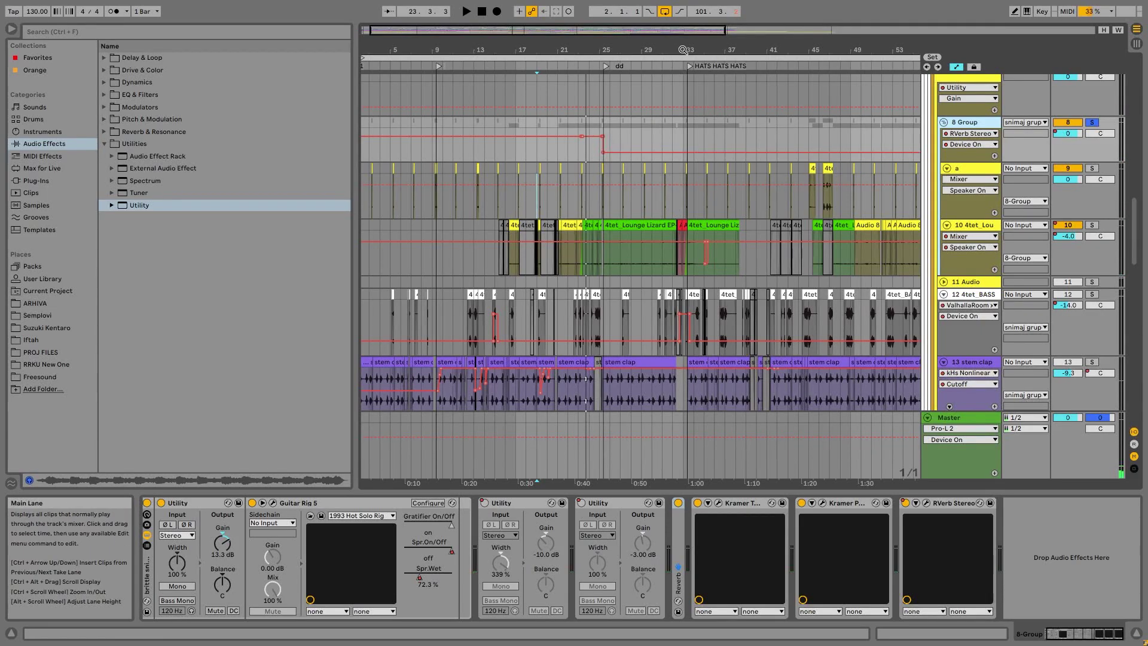
pyautogui.moveTo(682, 51); pyautogui.dragTo(577, 48)
pyautogui.click(577, 131)
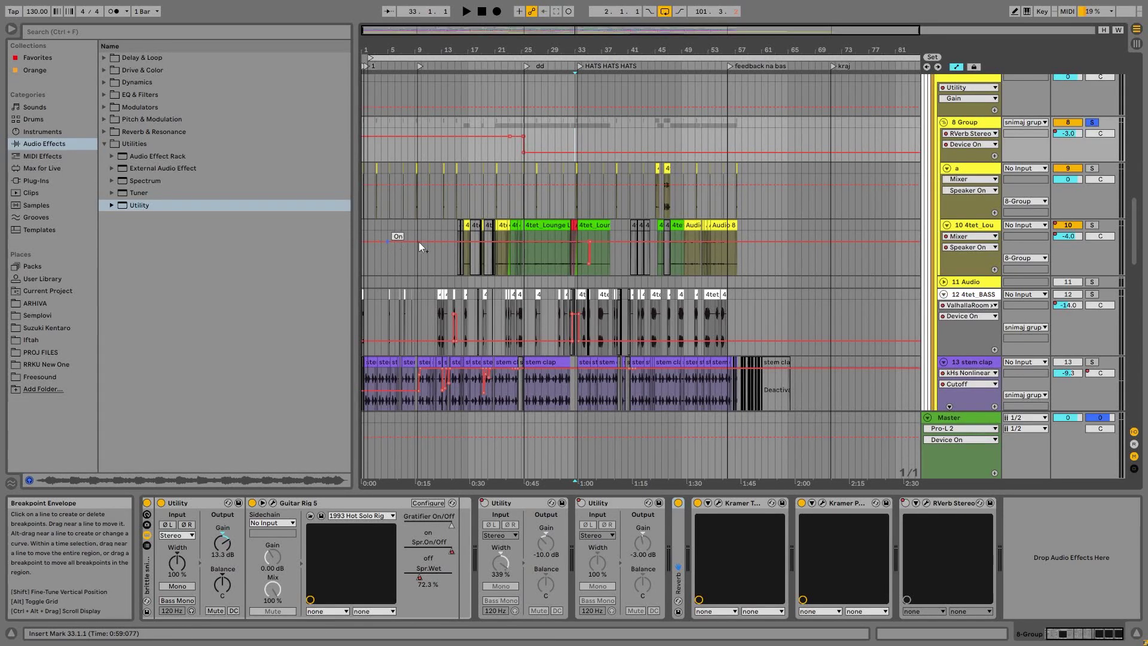
pyautogui.doubleClick(751, 501)
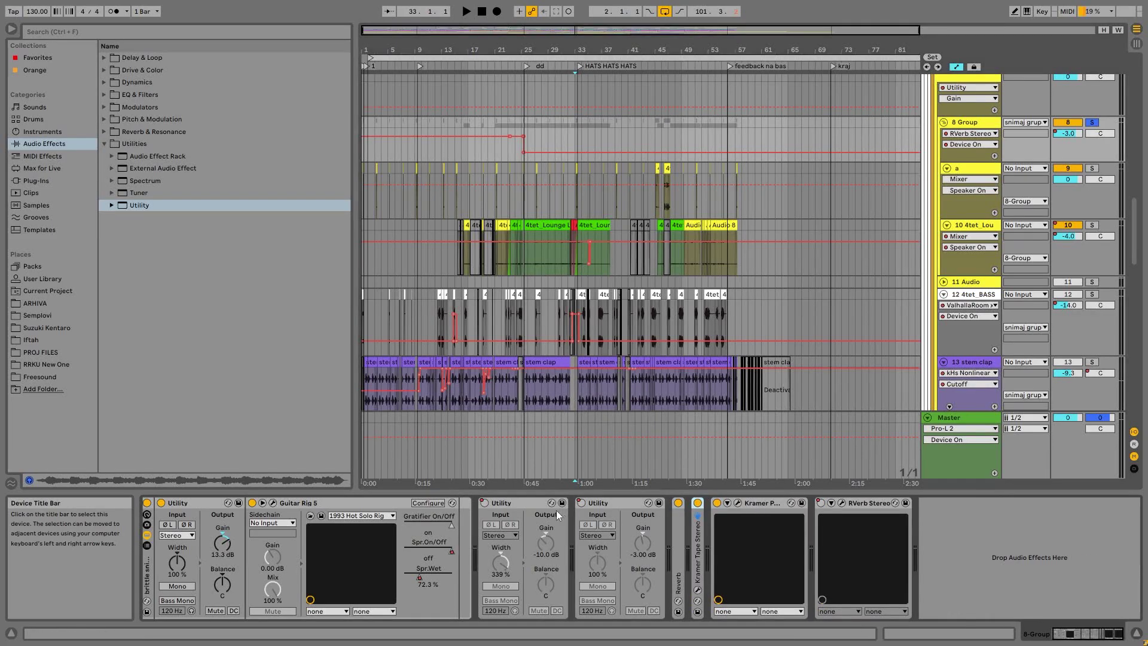
pyautogui.doubleClick(526, 503)
pyautogui.doubleClick(350, 501)
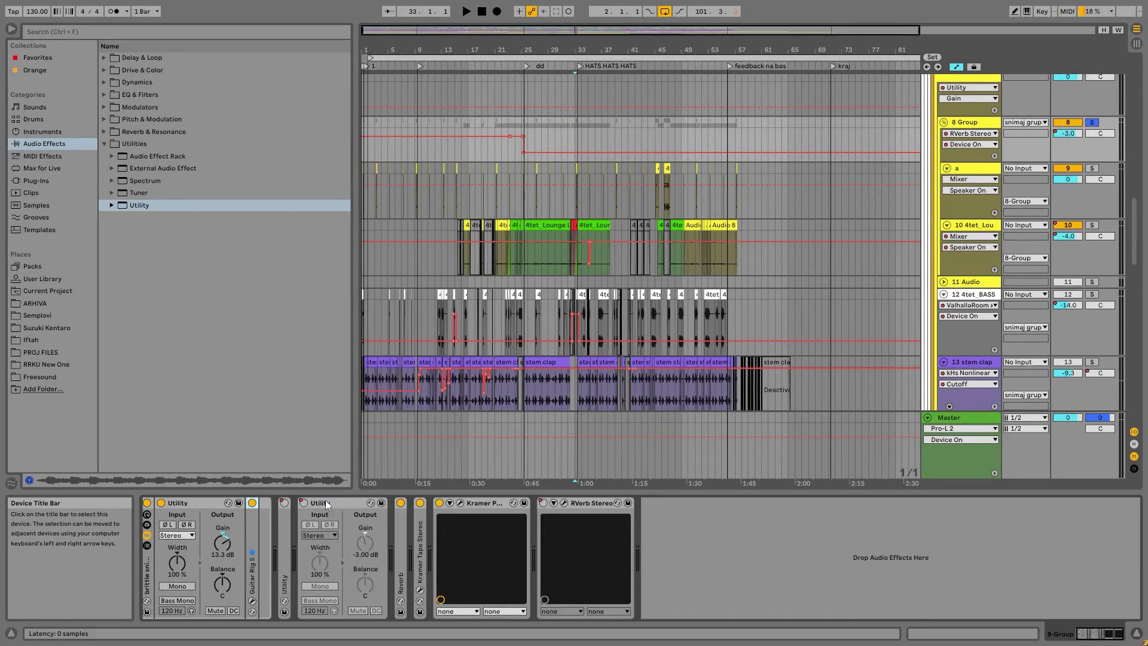
pyautogui.doubleClick(194, 505)
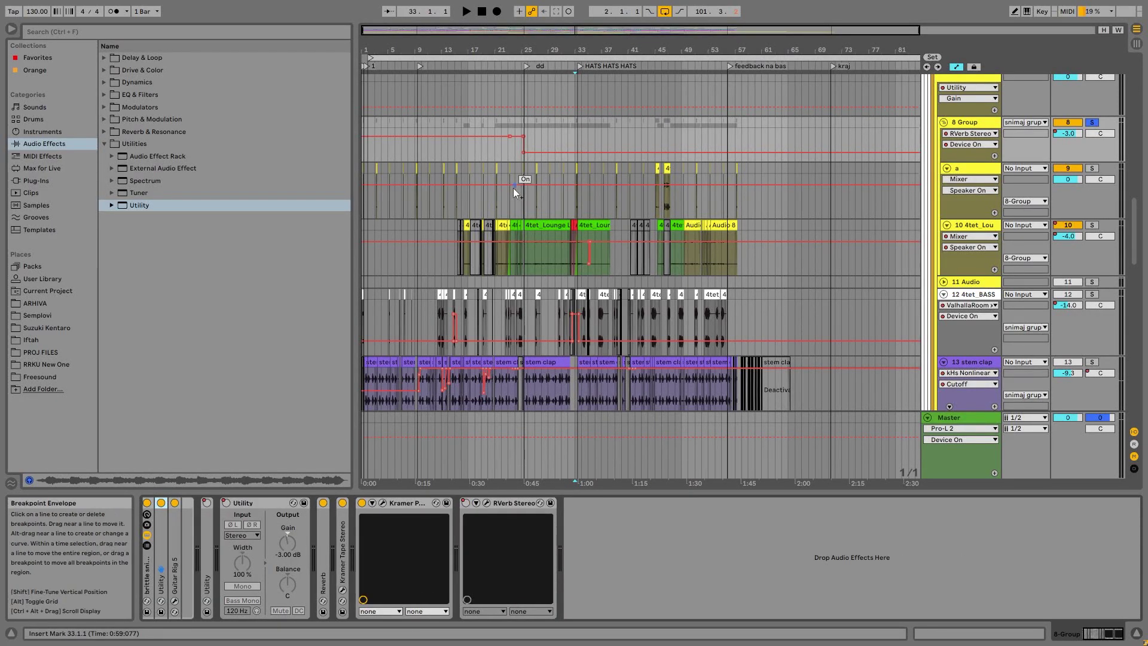
# Step: Check the RVerb Stereo automation around 25.2.3 and fold the 8 Group track
pyautogui.click(524, 204)
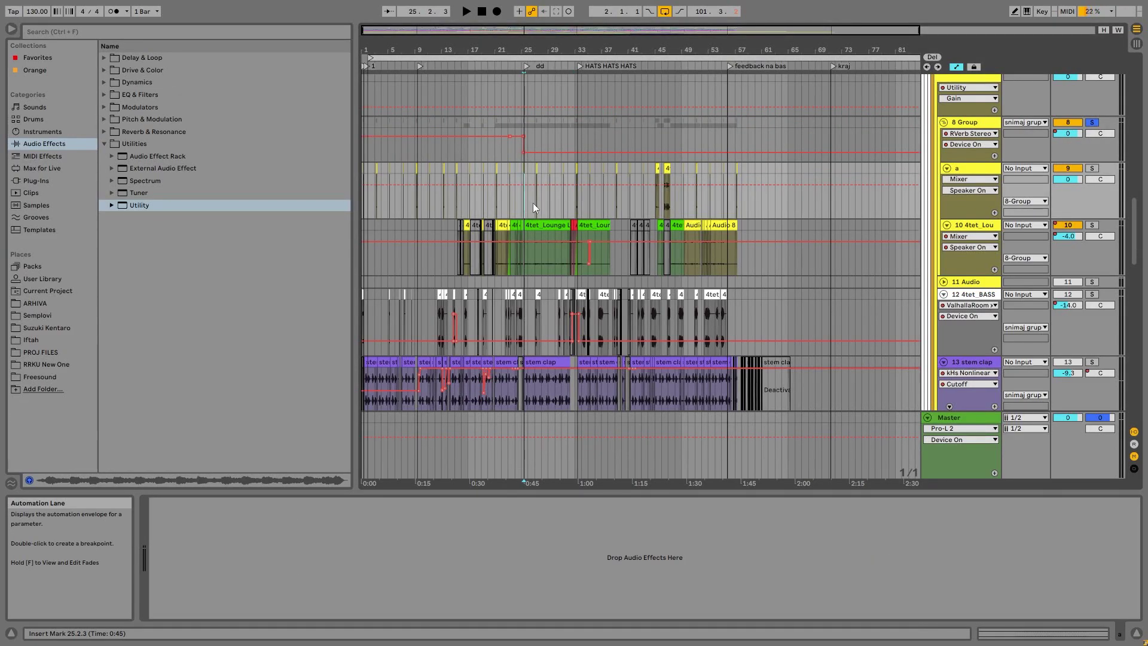
pyautogui.click(955, 125)
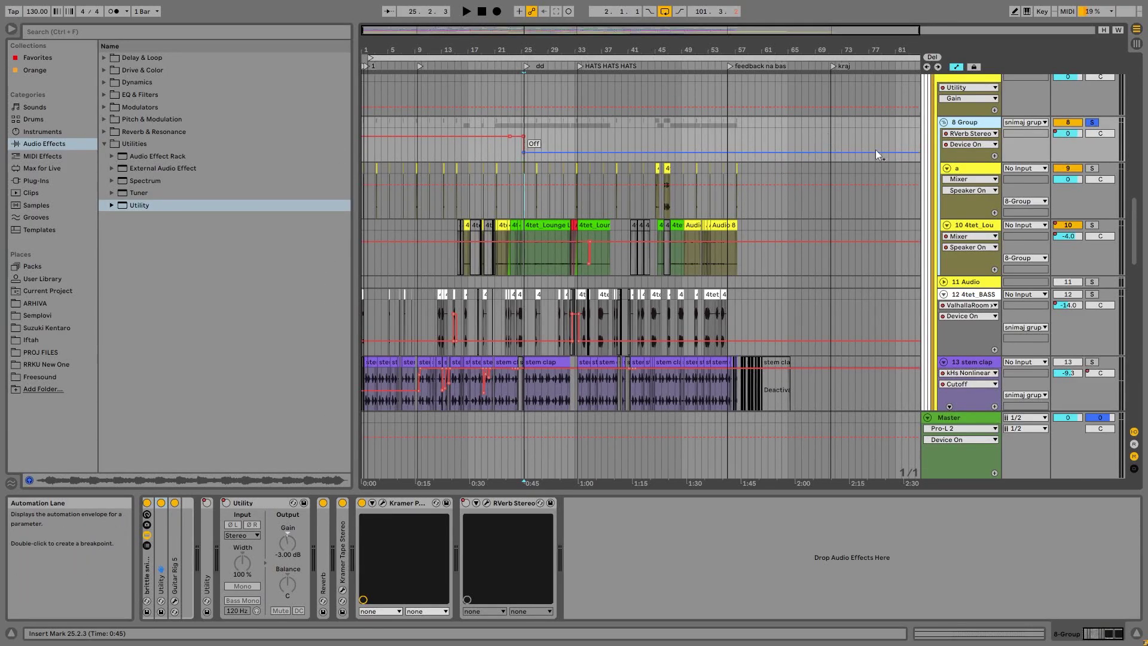
pyautogui.click(944, 122)
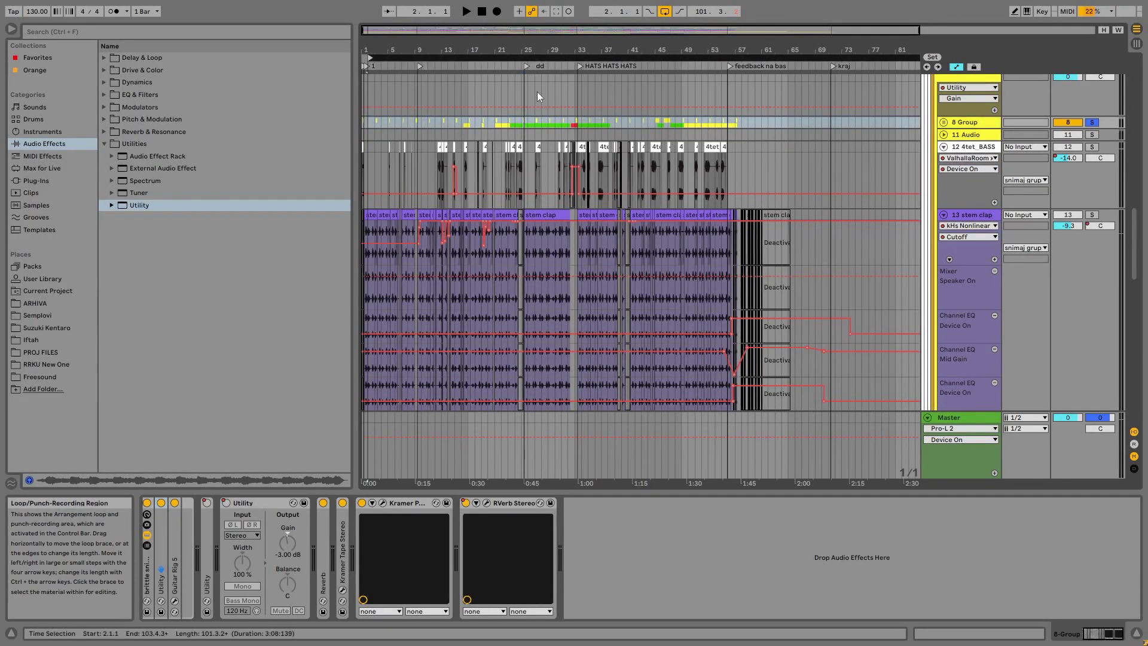
# Step: View the devices of the 12 4tet_BASS track, then unfold the 11 Audio track and view its devices
pyautogui.click(537, 153)
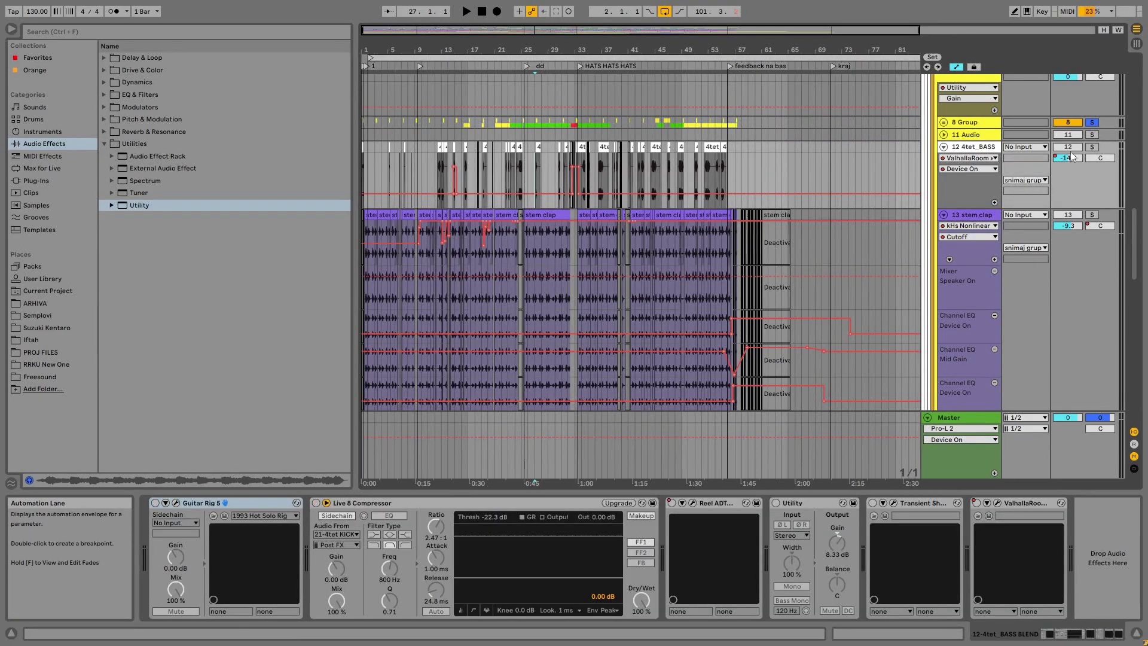
pyautogui.click(943, 135)
pyautogui.moveTo(590, 52); pyautogui.dragTo(550, 47)
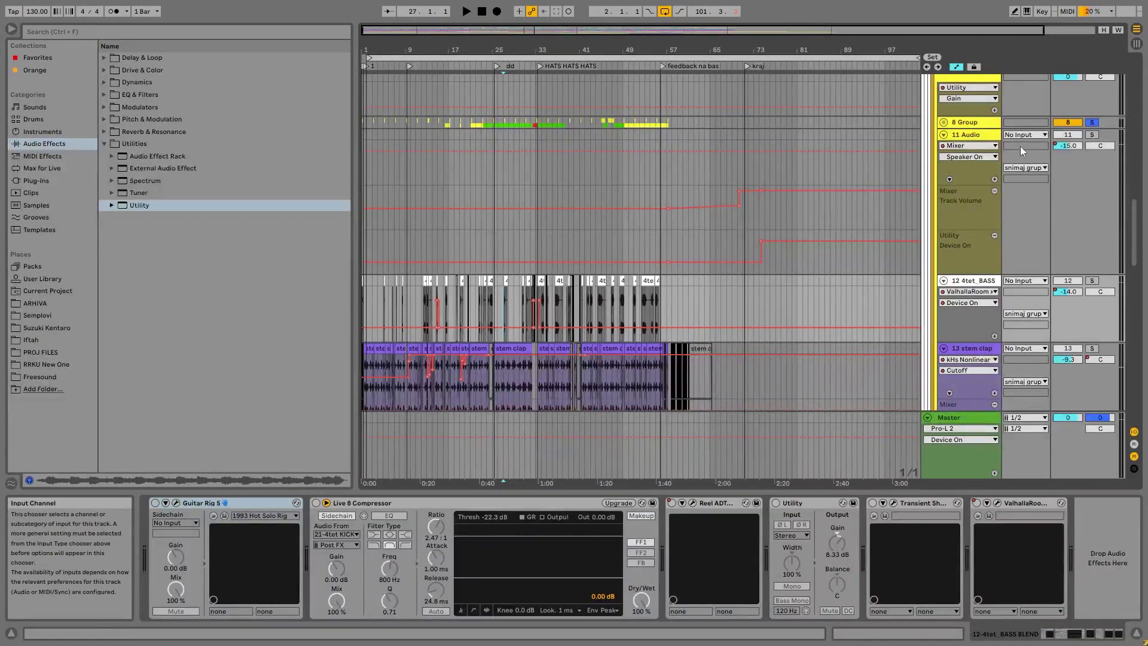
pyautogui.click(973, 136)
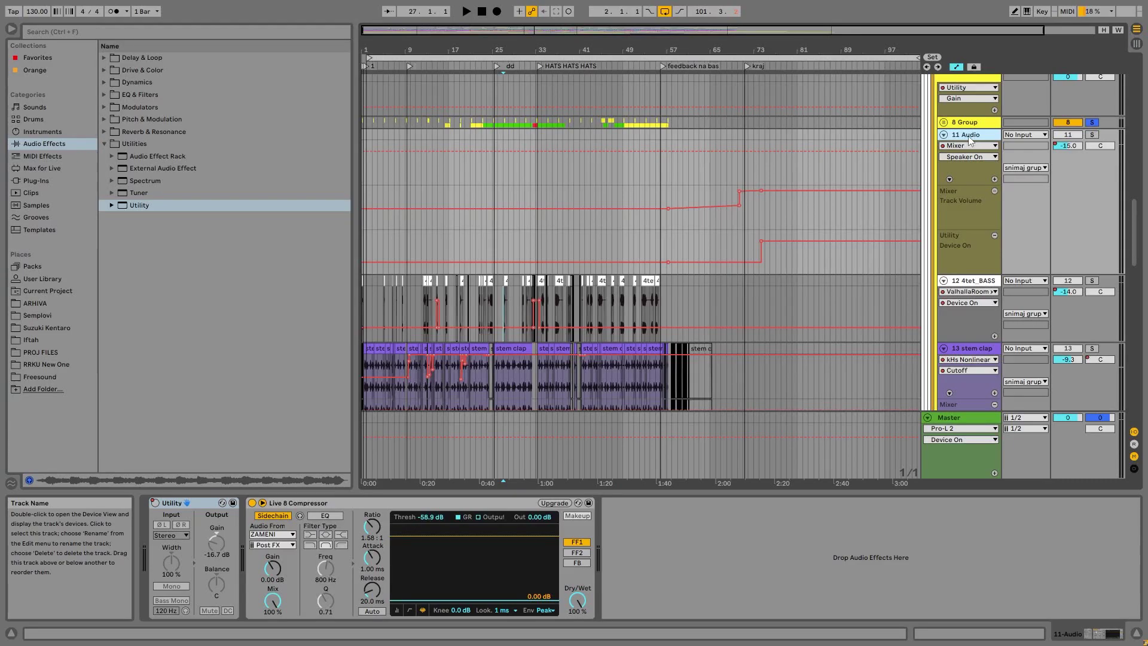
# Step: Solo the 12 4tet_BASS track, hide the automation lanes and play it from 42.4.1
pyautogui.click(1092, 281)
pyautogui.press('a')
pyautogui.moveTo(583, 51); pyautogui.dragTo(583, 119)
pyautogui.moveTo(629, 237); pyautogui.dragTo(624, 237)
pyautogui.press('space')
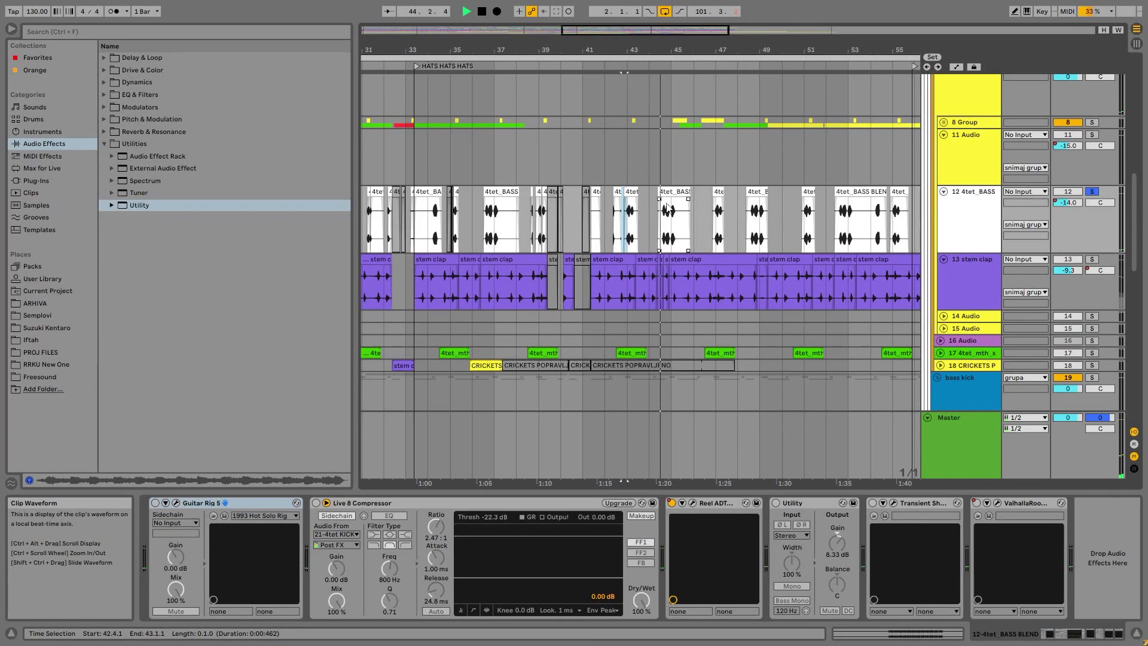
# Step: Show the Device On automation of the Reel ADT on the 12 4tet_BASS track and audition the bass before the effect switches on
pyautogui.rightClick(671, 503)
pyautogui.click(712, 510)
pyautogui.press('space')
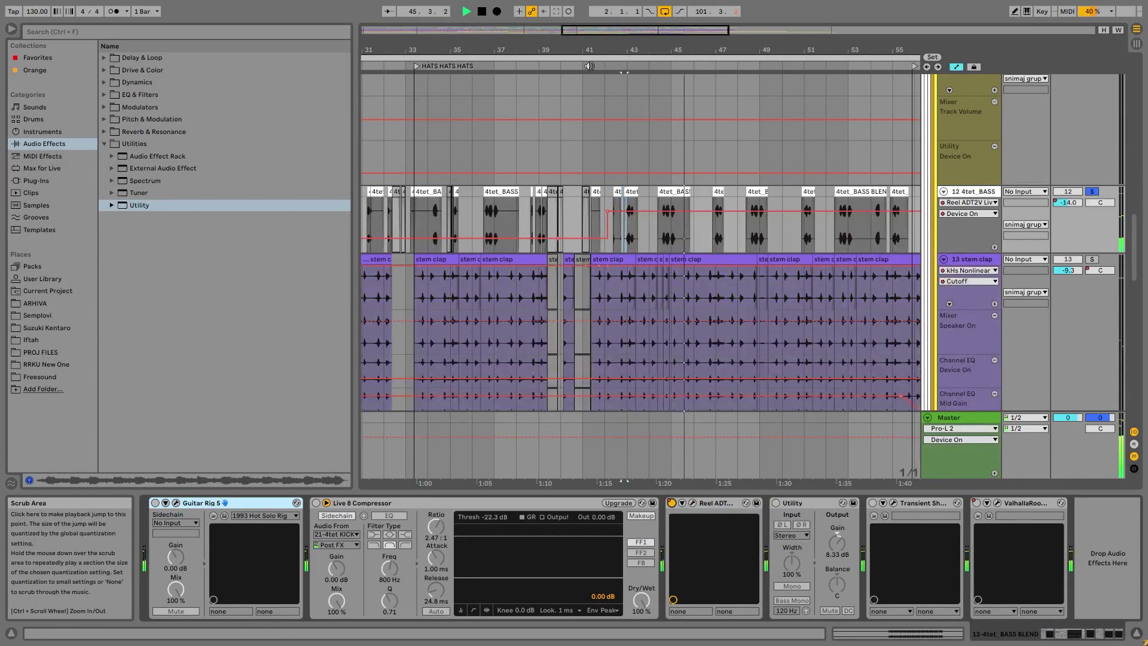
pyautogui.click(537, 217)
pyautogui.press('space')
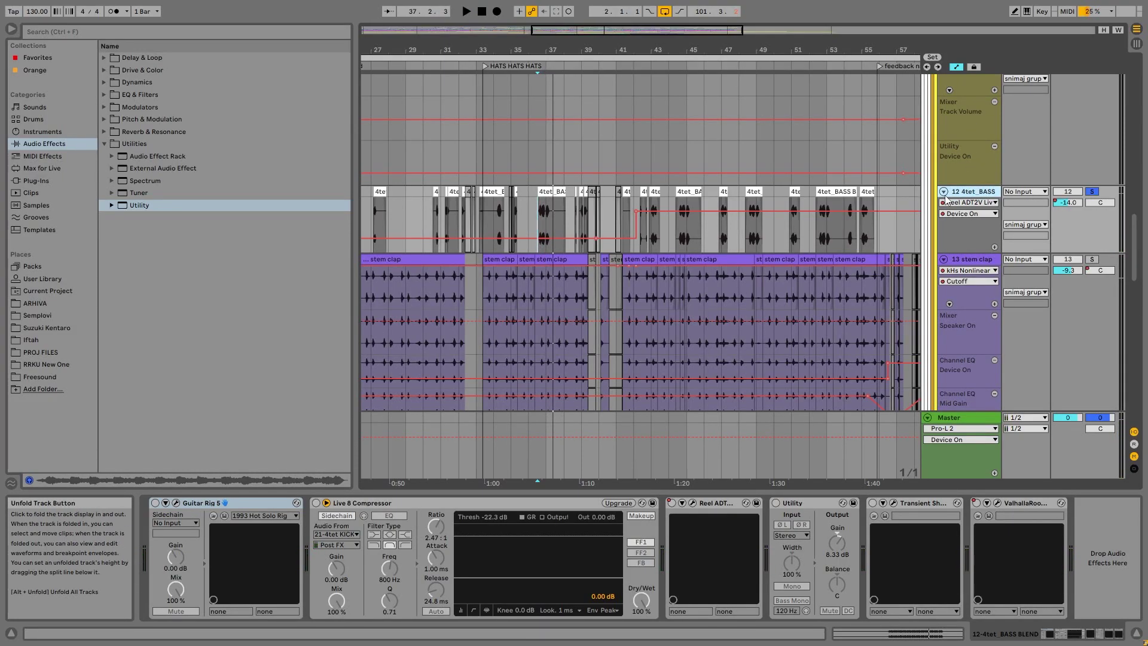
# Step: Hide the automation lanes and place the insert marker at 36.3.1, by the 4tet_BASS BLEND clip on the bass track
pyautogui.moveTo(551, 51)
pyautogui.mouseDown()
pyautogui.moveTo(552, 119)
pyautogui.moveTo(549, 48)
pyautogui.mouseUp()
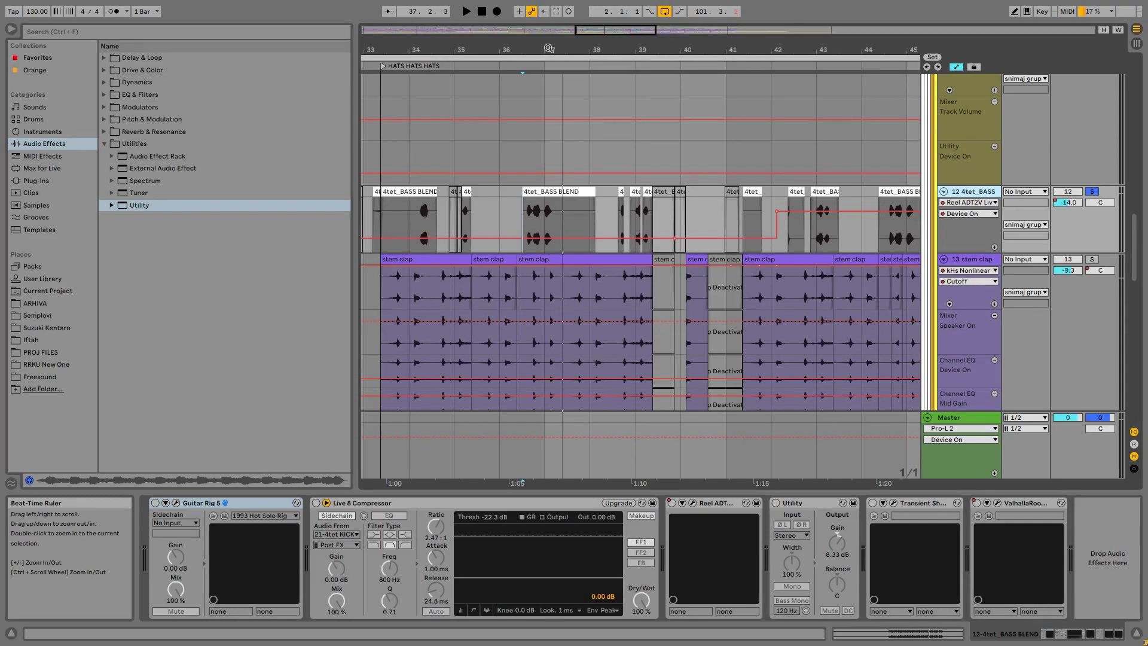
pyautogui.click(529, 209)
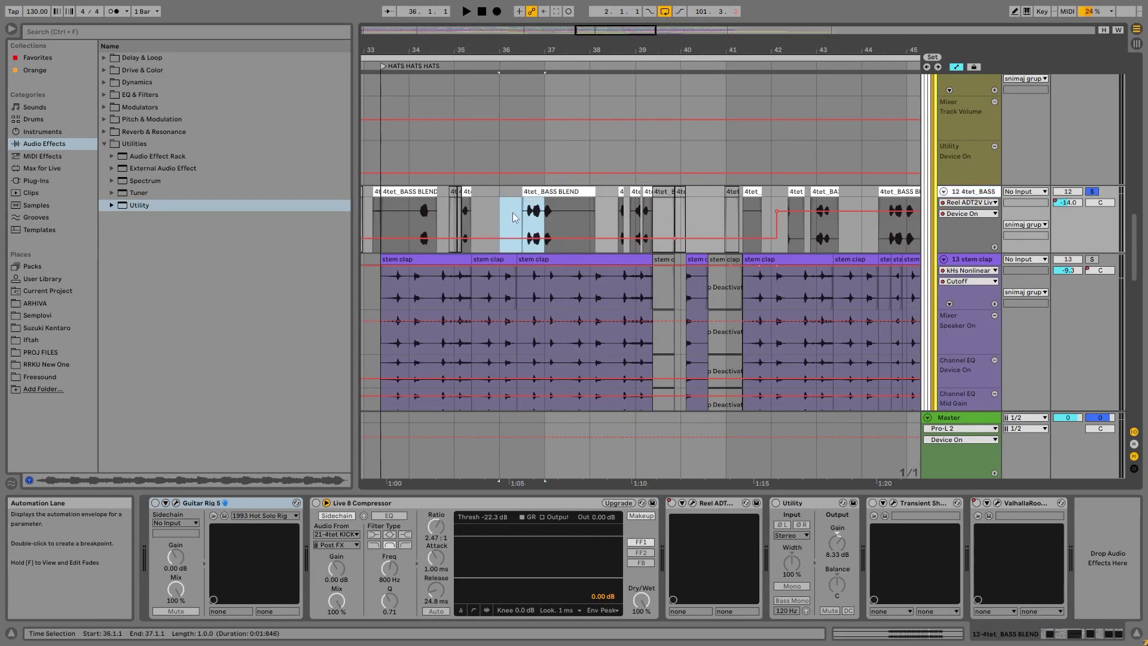
pyautogui.click(512, 213)
pyautogui.press('a')
pyautogui.click(525, 212)
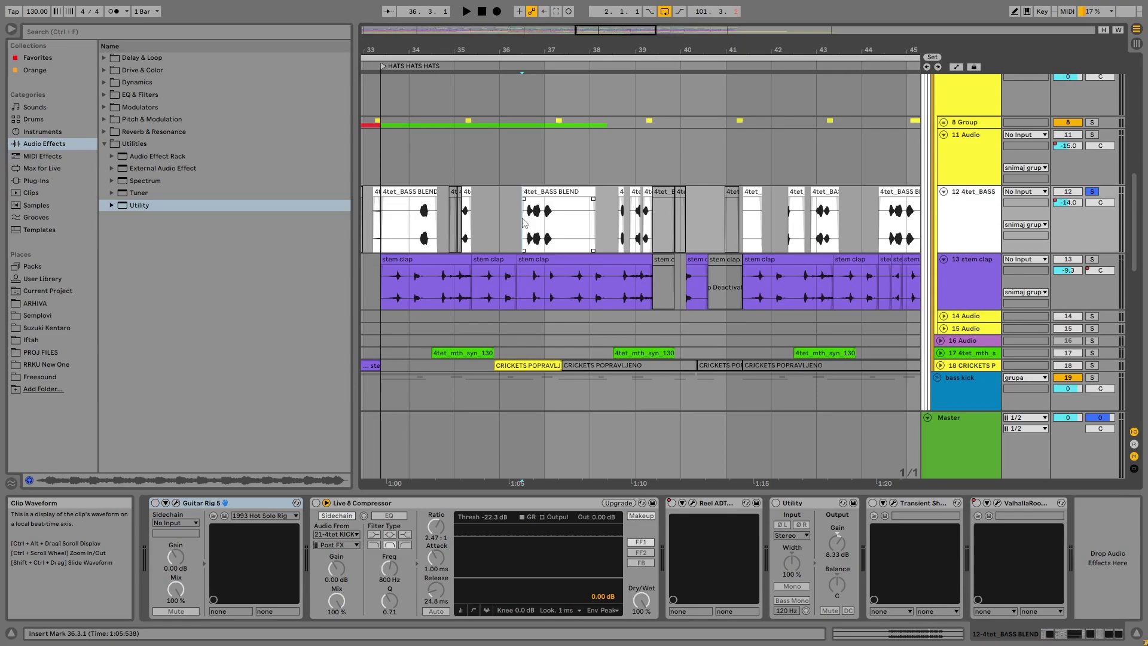
# Step: Browse the Semplovi folder to the Bass samples of NHF_SamplePack_002 and preview ballex - Basic monster.mp3
pyautogui.moveTo(518, 50); pyautogui.dragTo(518, 72)
pyautogui.click(51, 315)
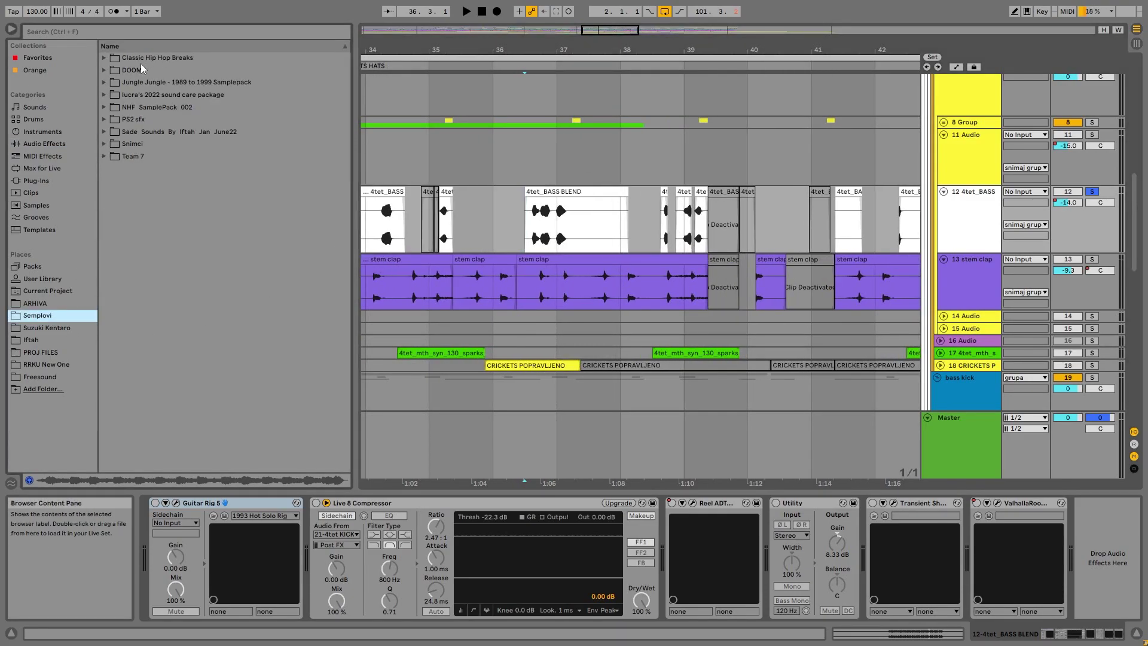
pyautogui.click(106, 107)
pyautogui.click(112, 119)
pyautogui.click(119, 144)
pyautogui.click(127, 168)
pyautogui.click(128, 159)
pyautogui.click(179, 264)
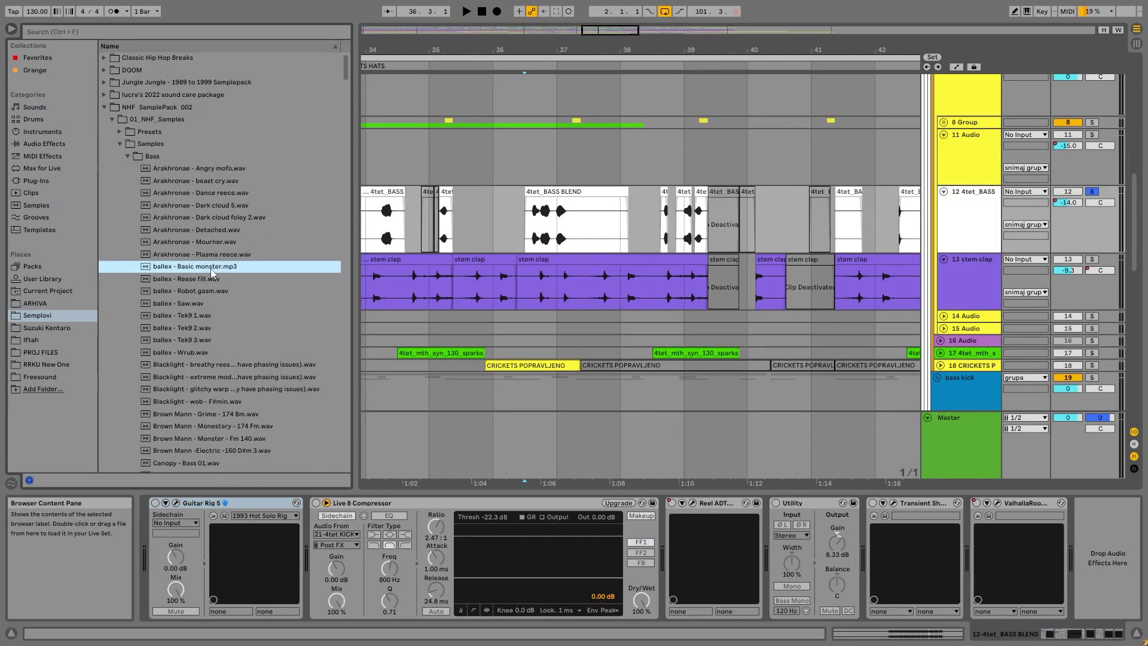
# Step: Look further through the sample pack's Bass folder, previewing Canopy - Bass 07.wav and other samples down to the Think Twice sounds
pyautogui.scroll(-3, 213, 243)
pyautogui.scroll(-5, 195, 275)
pyautogui.click(197, 266)
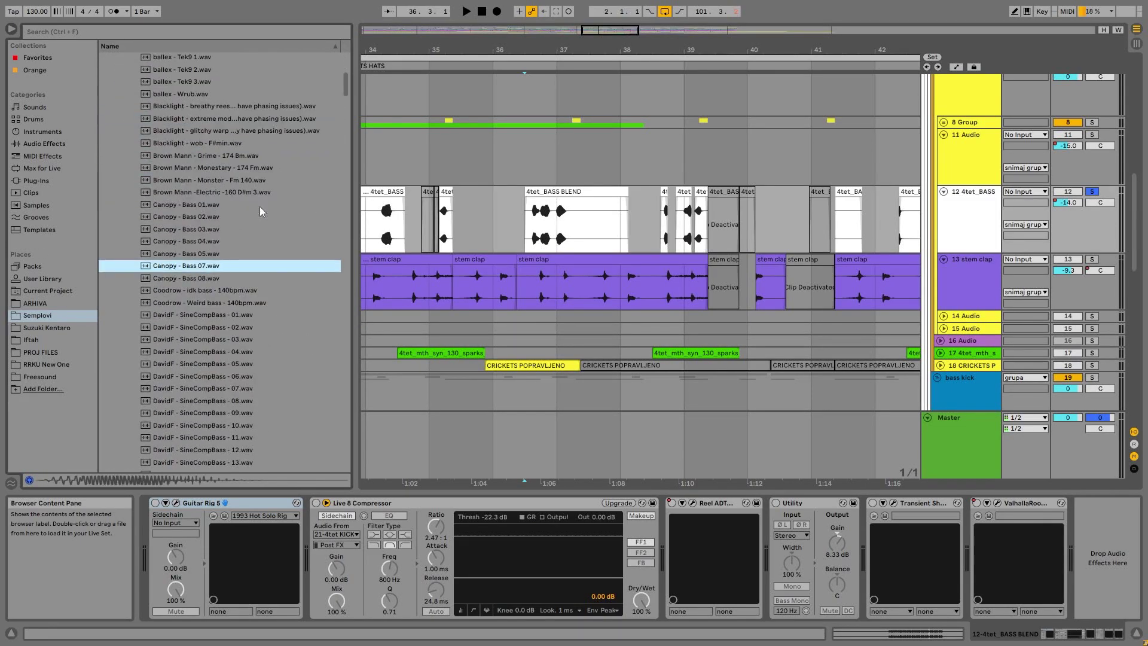
pyautogui.moveTo(346, 83); pyautogui.dragTo(351, 154)
pyautogui.click(213, 199)
pyautogui.scroll(-5, 239, 269)
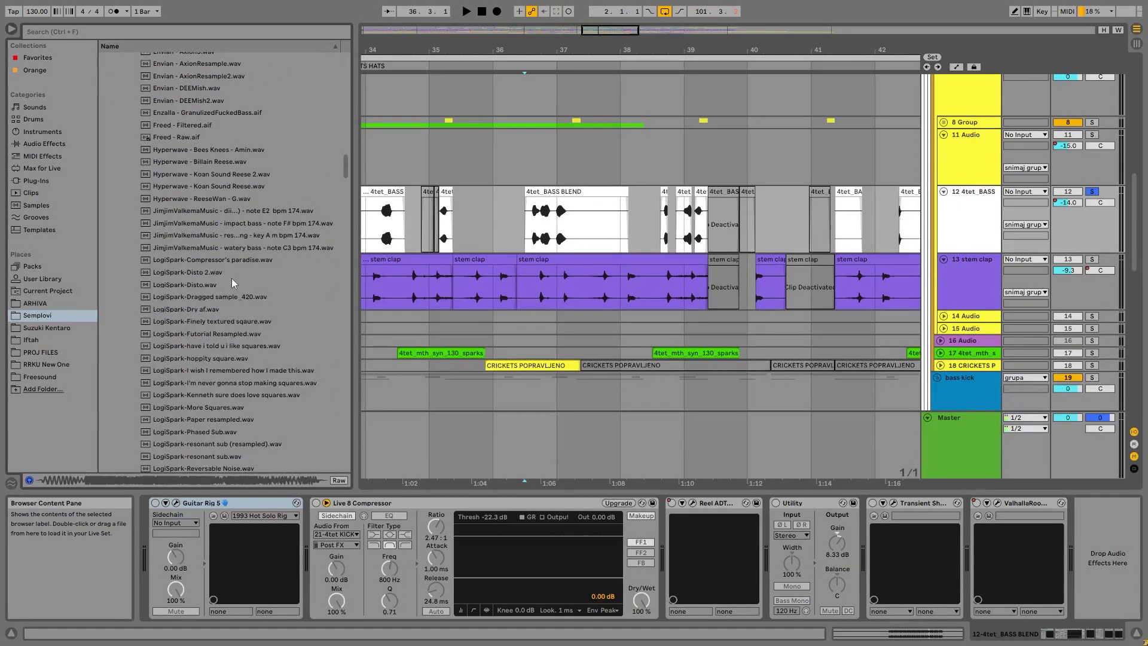
pyautogui.click(232, 274)
pyautogui.scroll(-5, 232, 263)
pyautogui.scroll(-4, 232, 249)
pyautogui.click(216, 338)
pyautogui.moveTo(346, 190); pyautogui.dragTo(346, 282)
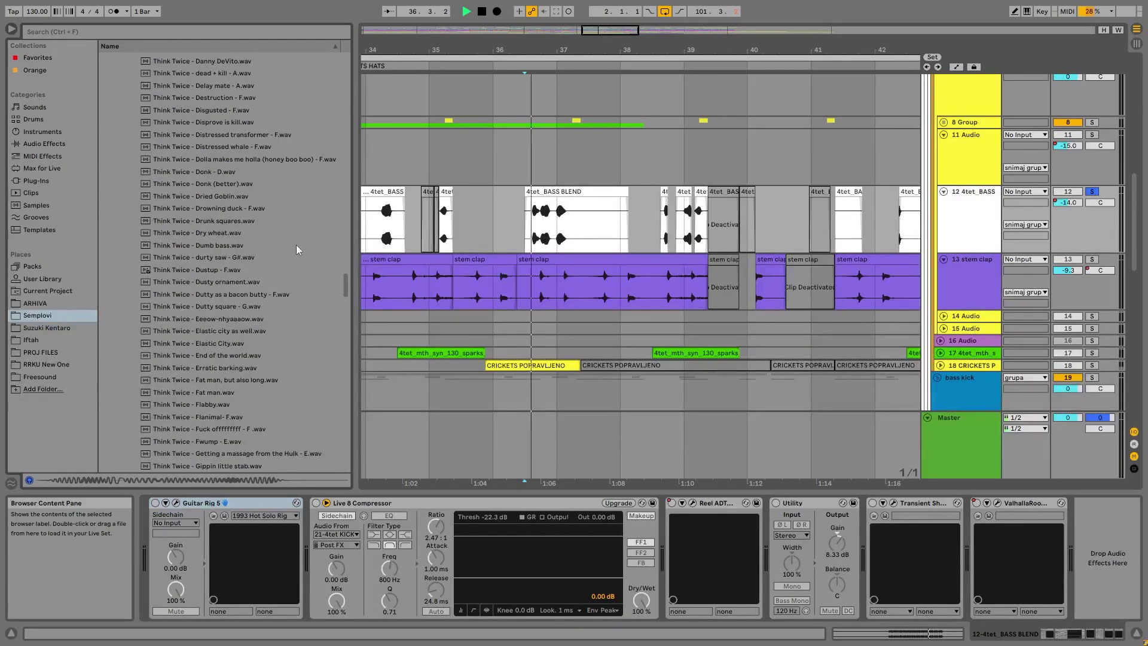
# Step: Stop playback and preview Think Twice samples, including Dried Goblin.wav, Fat man, but also long.wav and Flabby.wav
pyautogui.press('space')
pyautogui.click(211, 199)
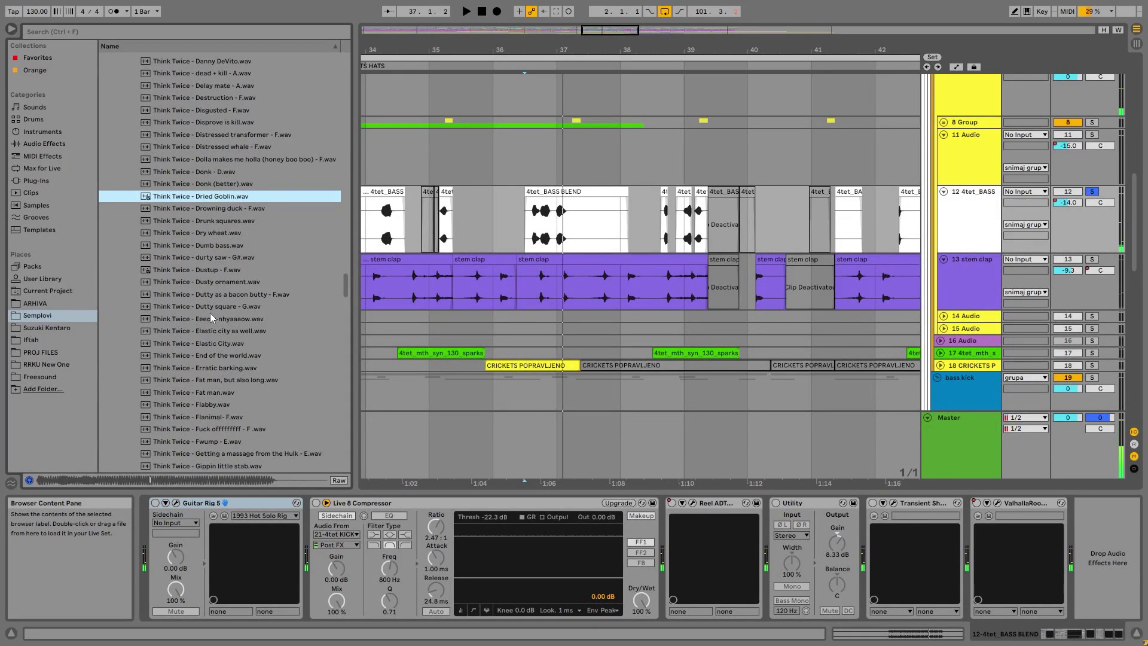
pyautogui.click(210, 314)
pyautogui.click(223, 381)
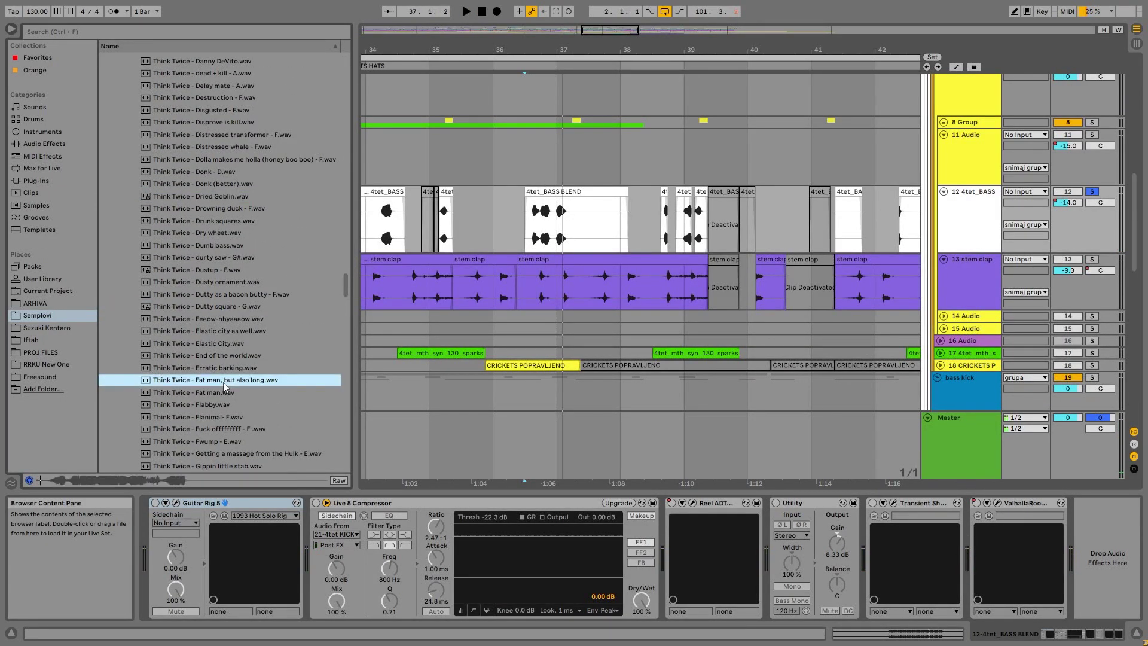
pyautogui.click(214, 409)
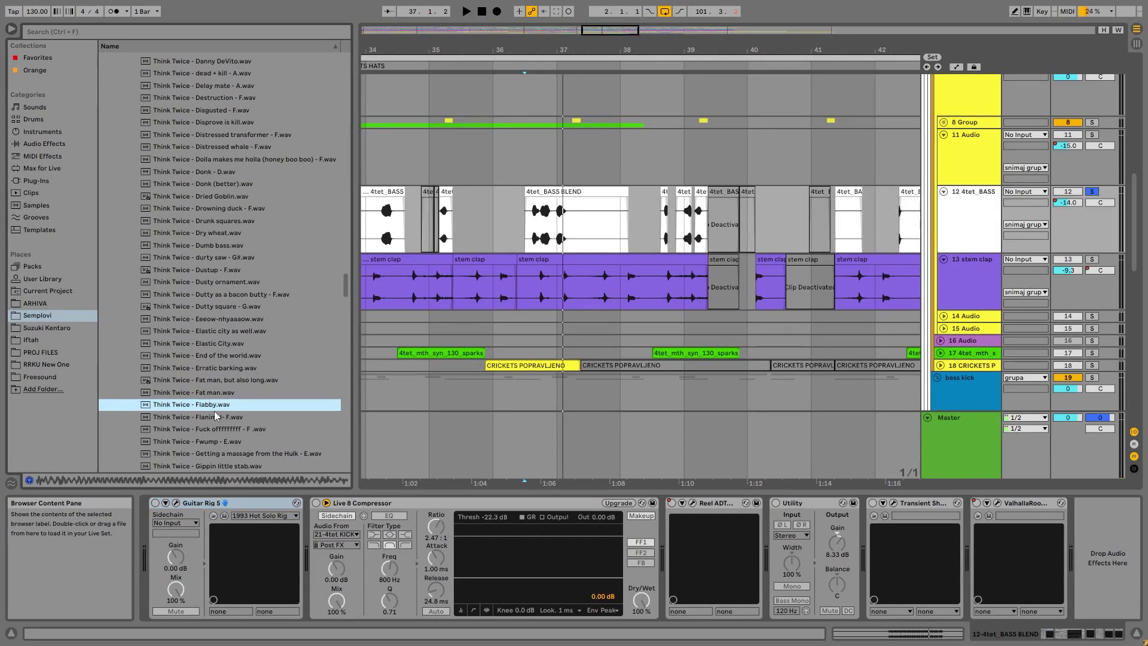
# Step: Play the soloed 12 4tet_BASS track from 36.3.1, stop, and move the insert marker to 34.1.1
pyautogui.scroll(-1, 236, 371)
pyautogui.press('space')
pyautogui.press('space')
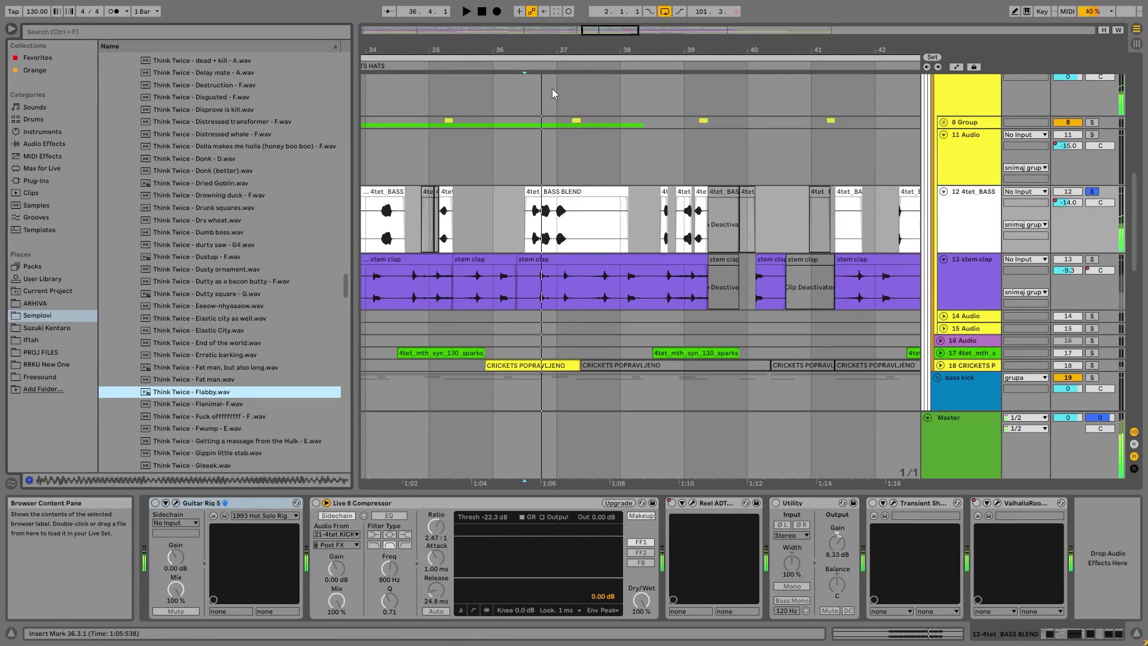
pyautogui.moveTo(535, 50)
pyautogui.mouseDown()
pyautogui.moveTo(534, 141)
pyautogui.moveTo(541, 39)
pyautogui.mouseUp()
pyautogui.click(518, 236)
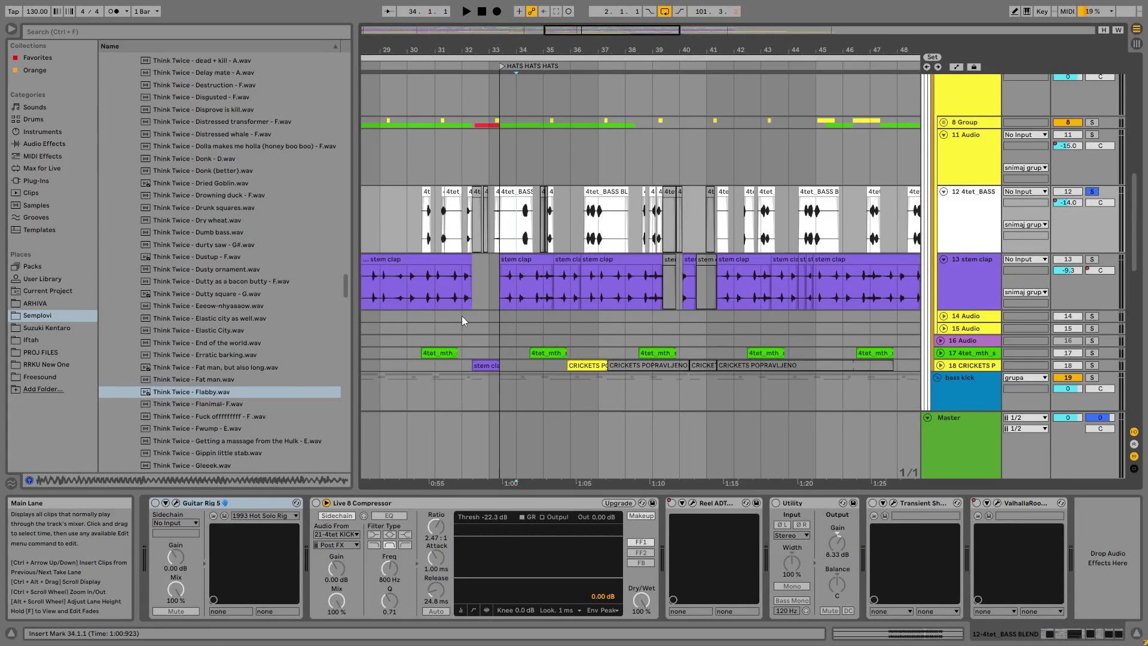
pyautogui.moveTo(541, 50); pyautogui.dragTo(541, 37)
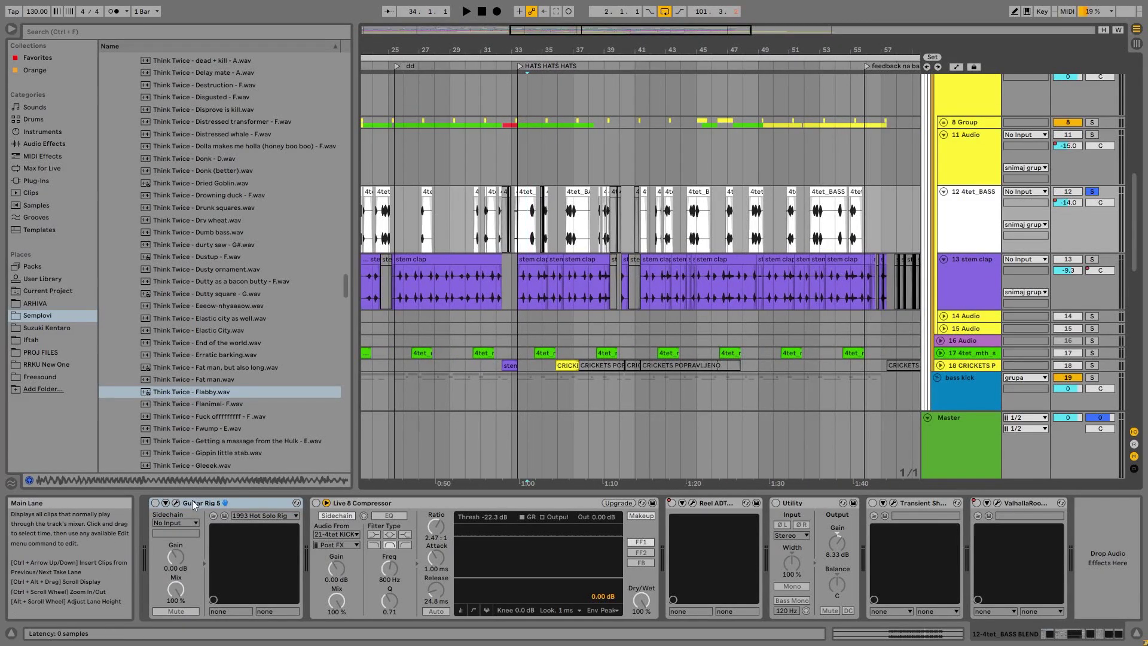
# Step: Open Guitar Rig 5 from the 12 4tet_BASS effects to inspect its Octaverb module, and close the plug-in window
pyautogui.click(177, 504)
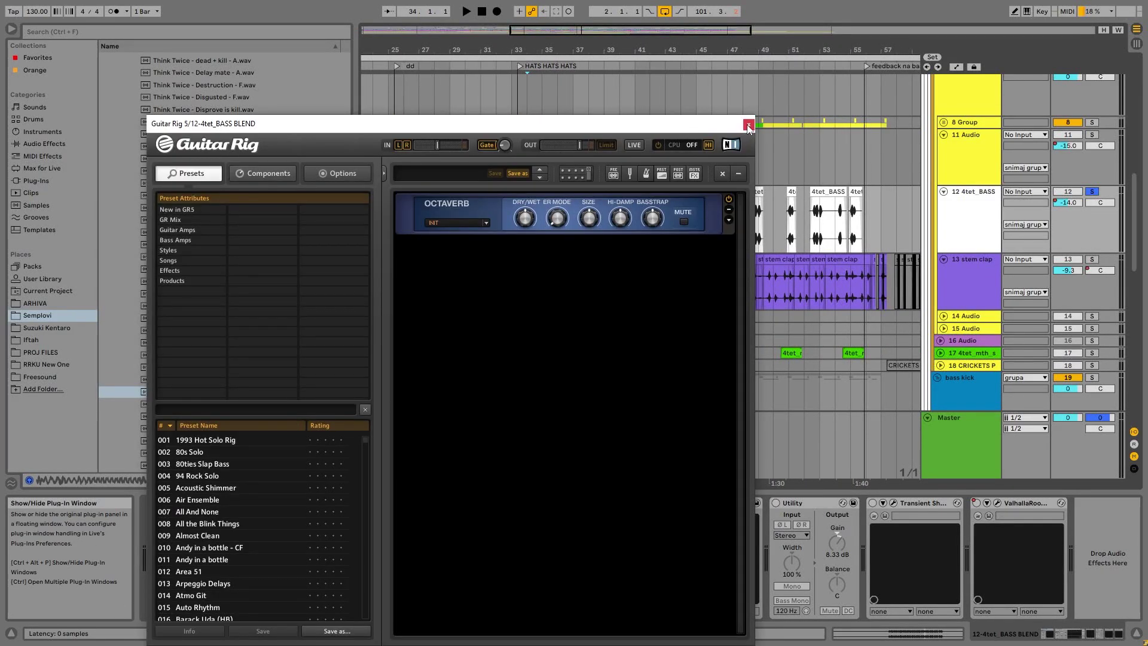
pyautogui.click(468, 210)
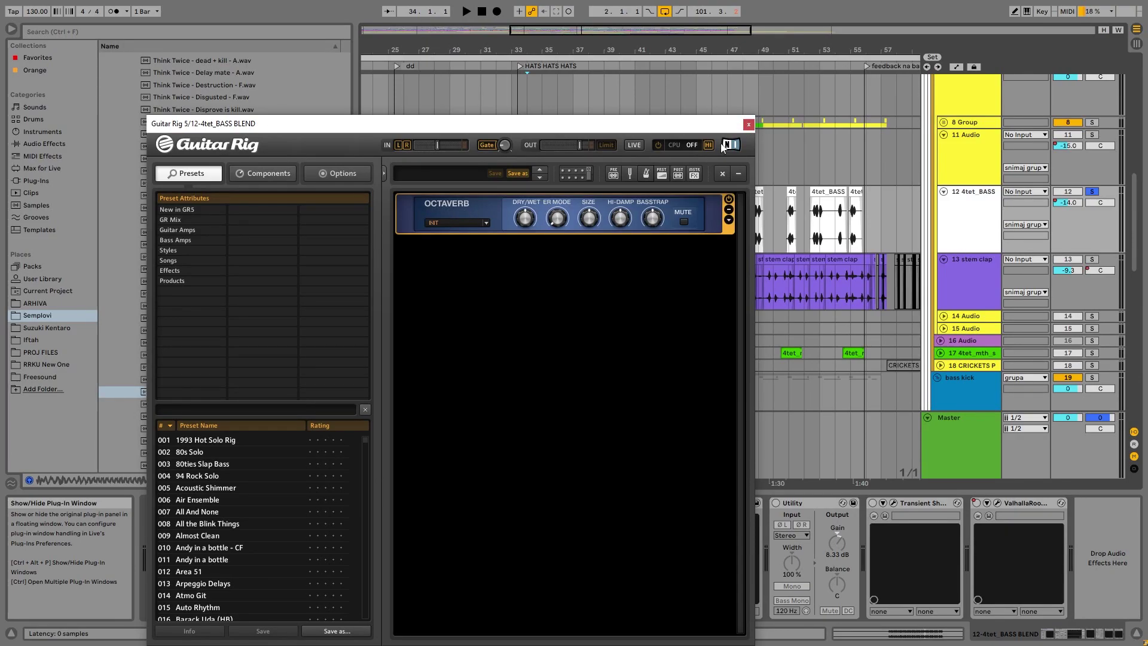
pyautogui.click(748, 125)
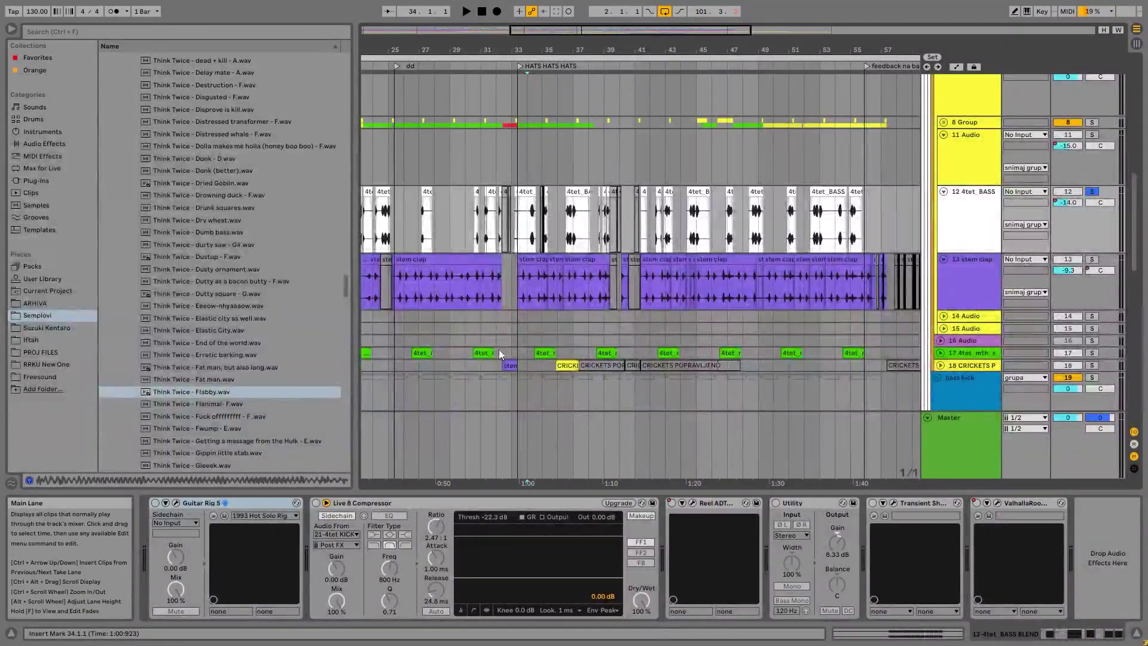
# Step: Show the Reel ADT device-on automation on the 12 4tet_BASS track and open its plug-in window clear of the clips
pyautogui.click(568, 239)
pyautogui.moveTo(600, 48); pyautogui.dragTo(602, 52)
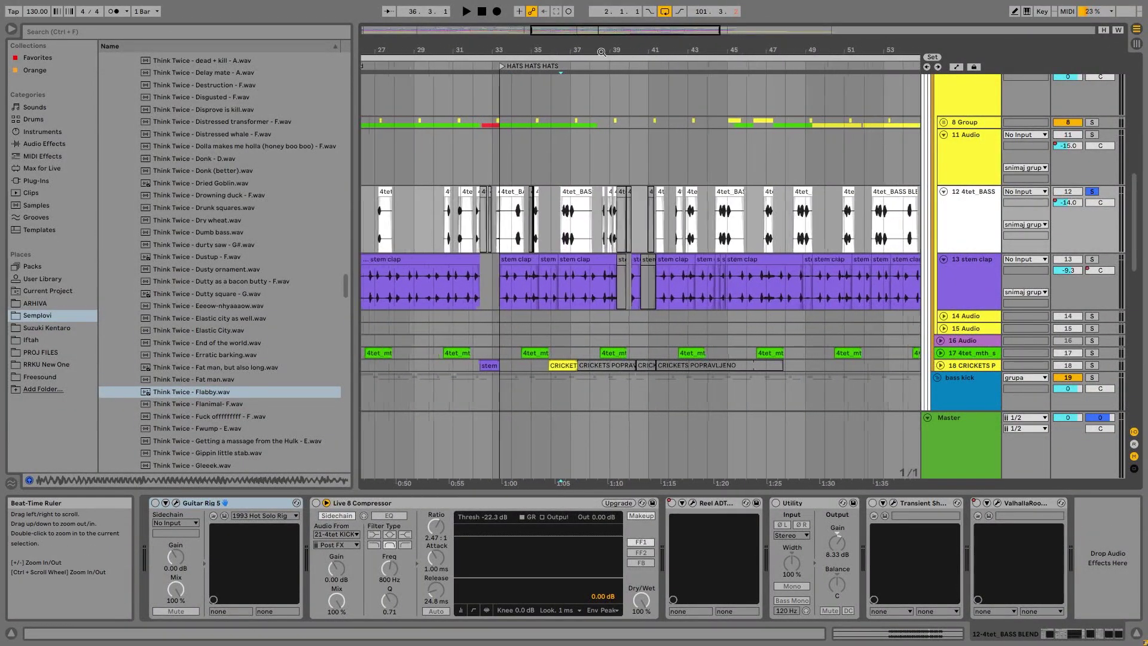
pyautogui.rightClick(671, 501)
pyautogui.click(696, 511)
pyautogui.click(694, 506)
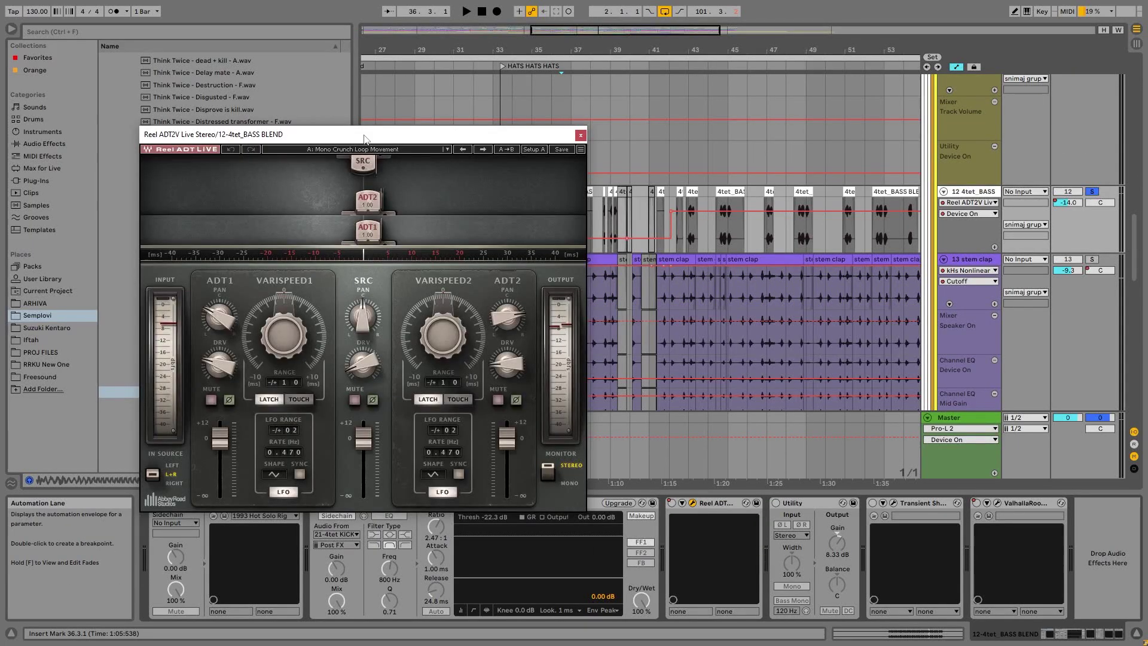
pyautogui.moveTo(362, 136); pyautogui.dragTo(292, 93)
# Step: Audition the bass from 42.4.2, switching Reel ADT off and back to its automation before stopping playback
pyautogui.click(687, 245)
pyautogui.press('space')
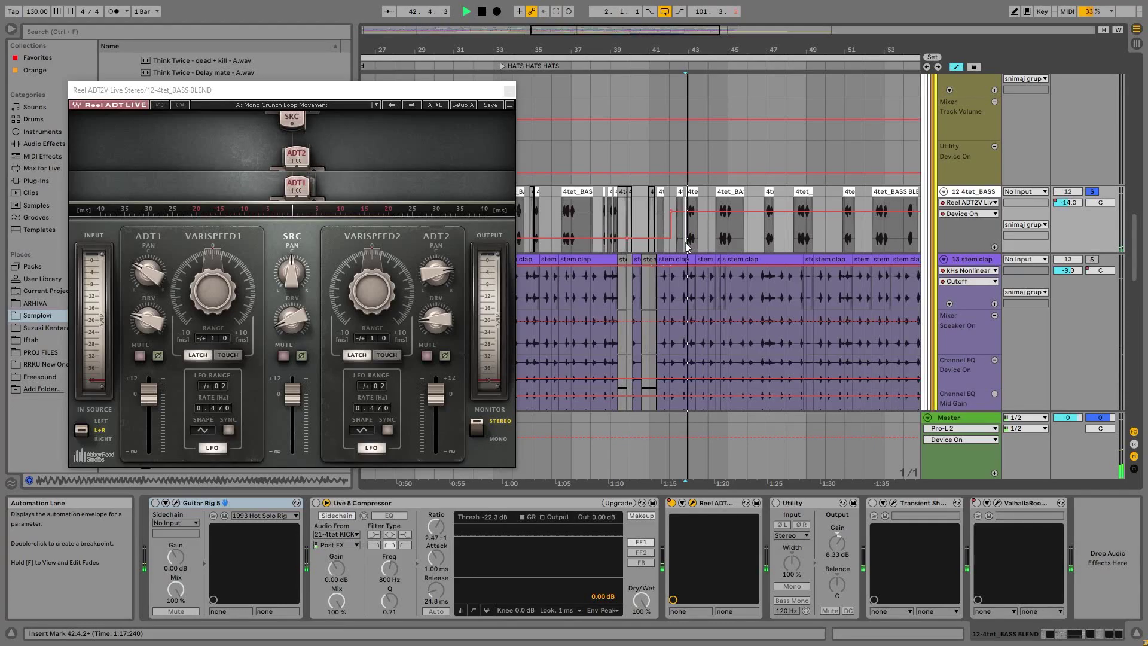
pyautogui.click(672, 504)
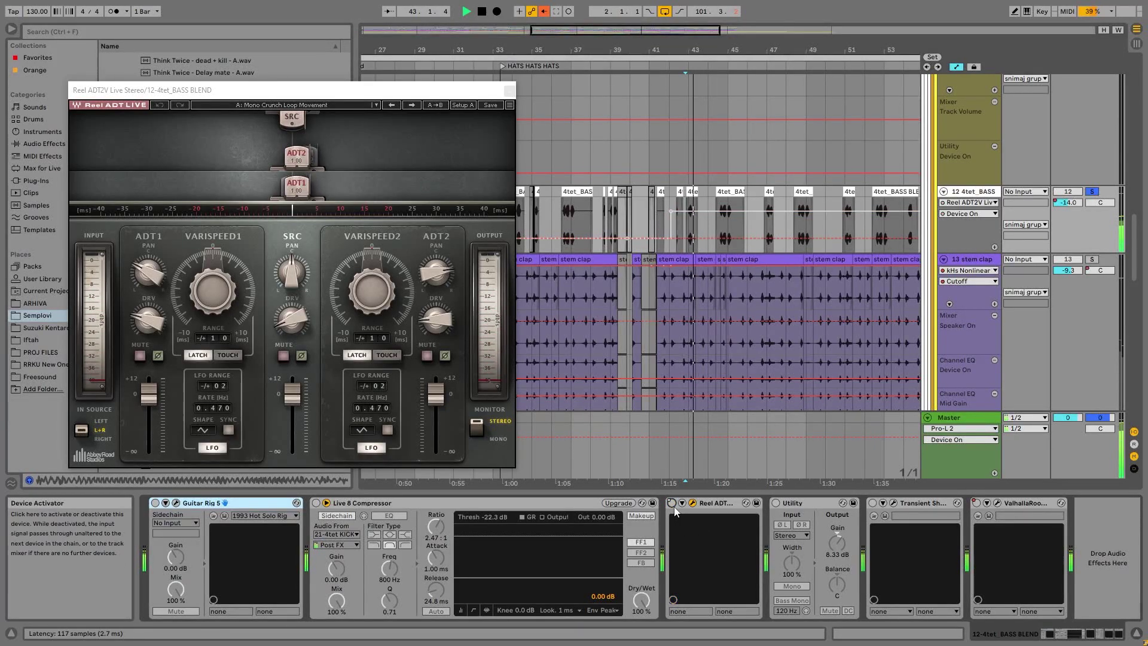
pyautogui.rightClick(674, 507)
pyautogui.click(691, 530)
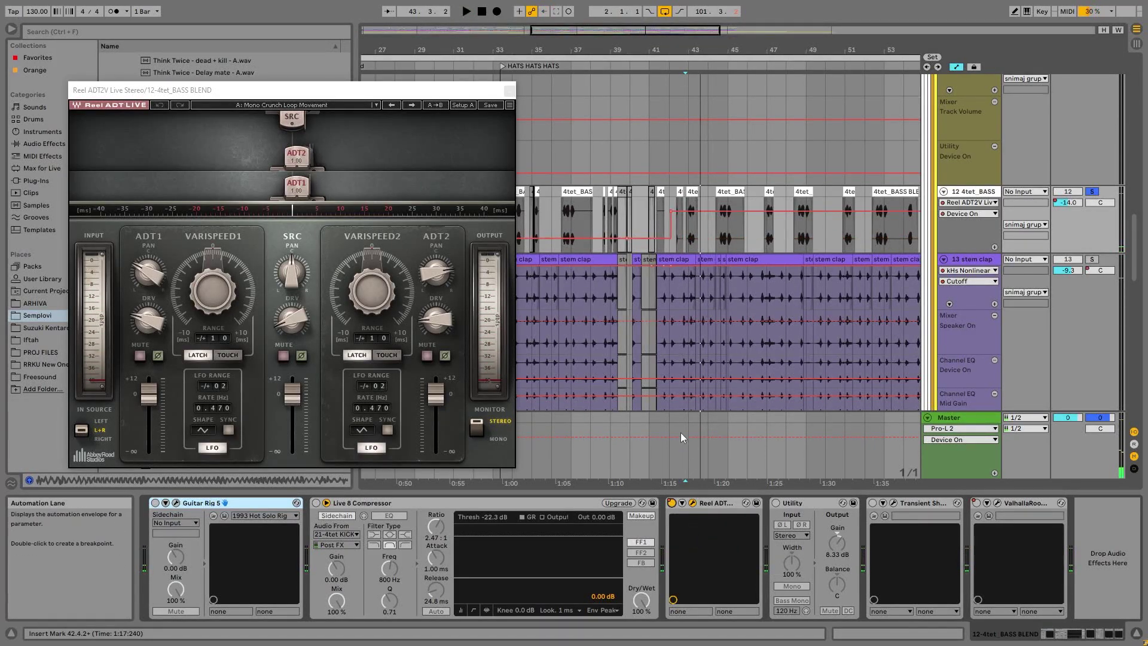
pyautogui.press('space')
# Step: Play the soloed bass with Reel ADT active from 44.1.1, and stop after about a bar
pyautogui.click(691, 238)
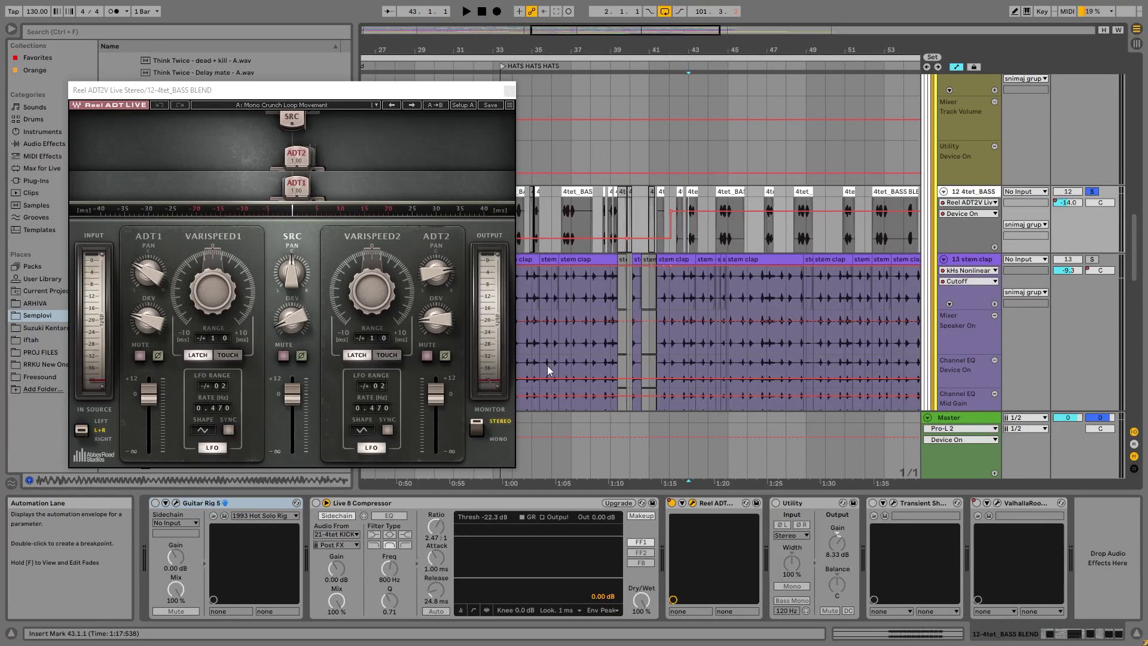
pyautogui.click(717, 236)
pyautogui.press('space')
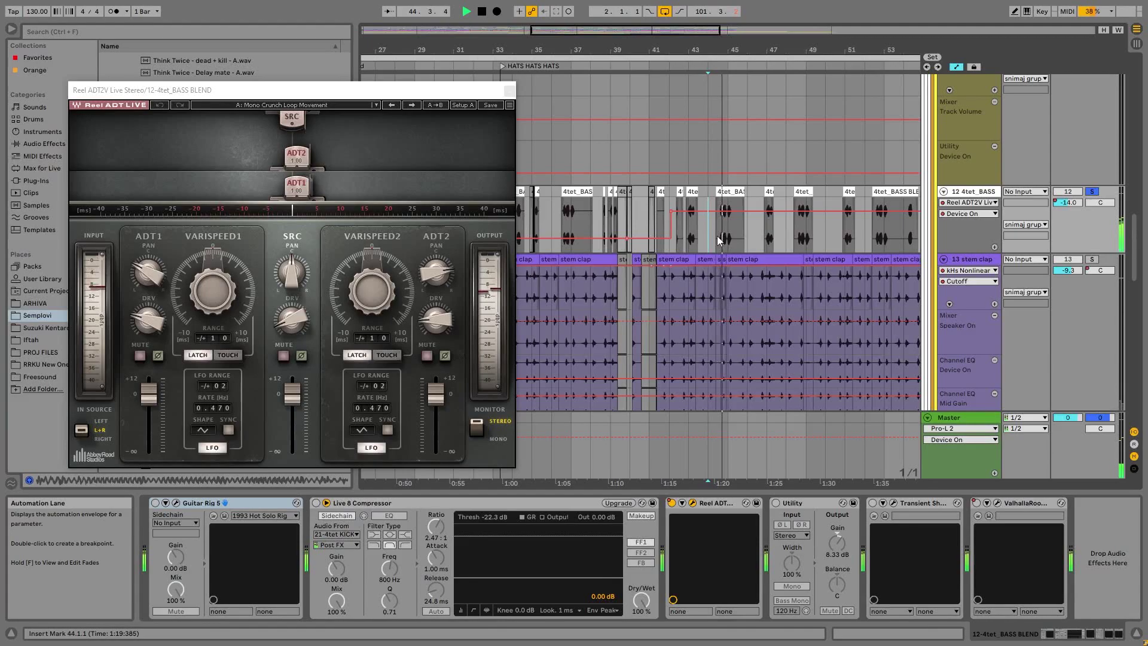
pyautogui.press('space')
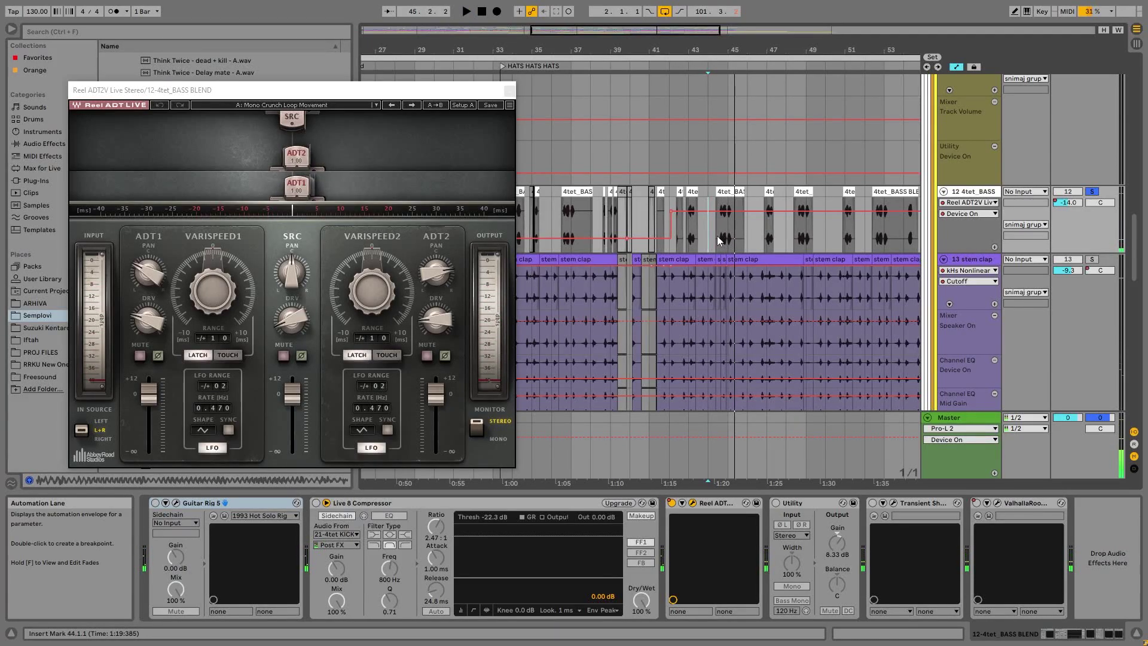
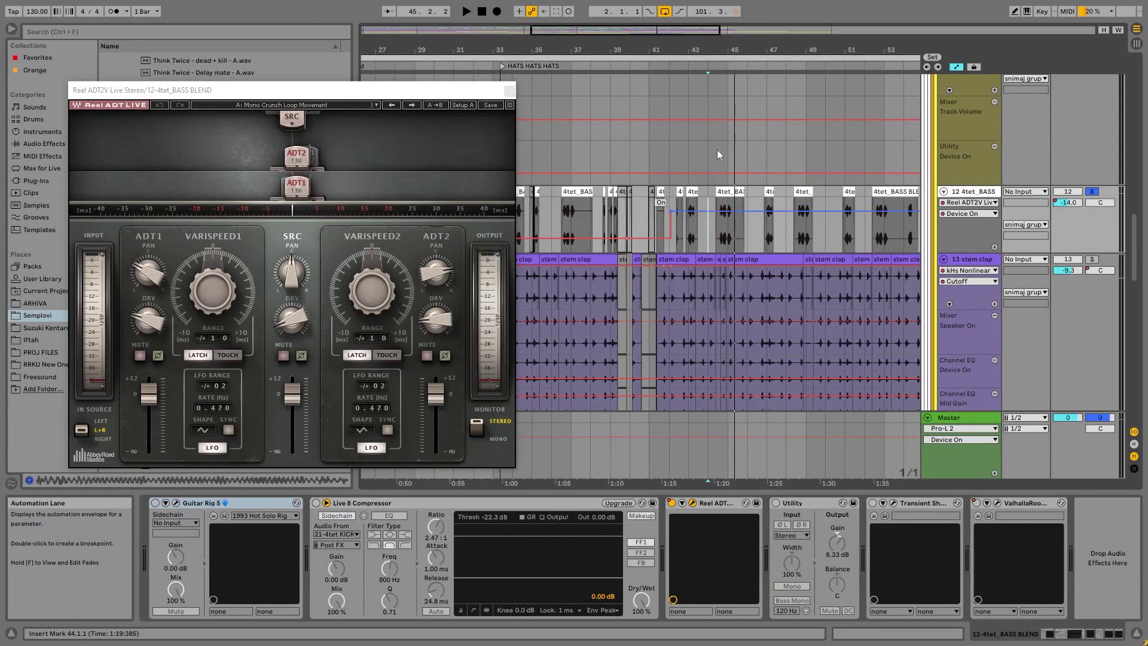
# Step: Look over the wider arrangement around the bass track and close the Reel ADT plug-in window
pyautogui.moveTo(709, 49); pyautogui.dragTo(710, 24)
pyautogui.scroll(5, 1132, 208)
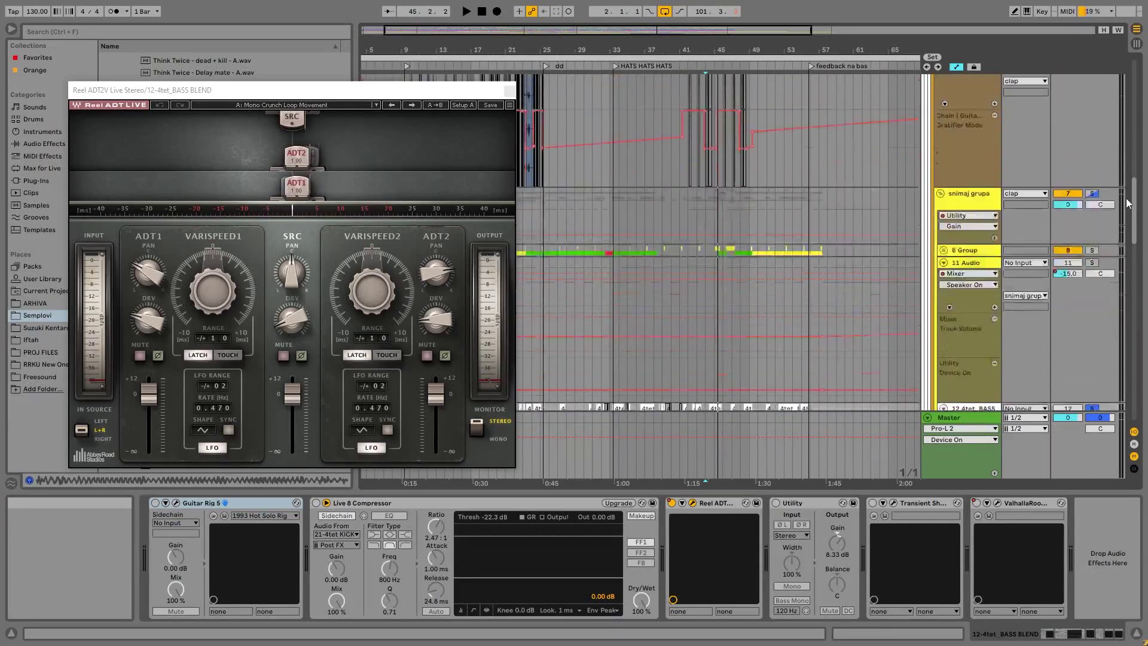
pyautogui.scroll(-5, 1125, 195)
pyautogui.click(709, 268)
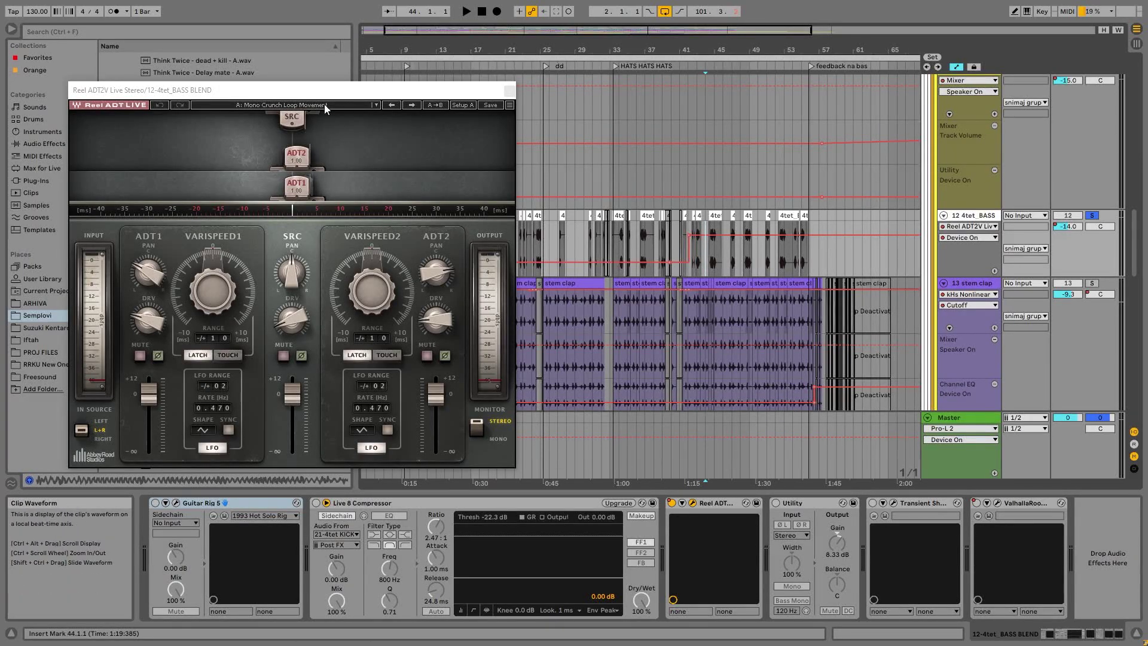
pyautogui.click(509, 91)
pyautogui.scroll(-2, 718, 203)
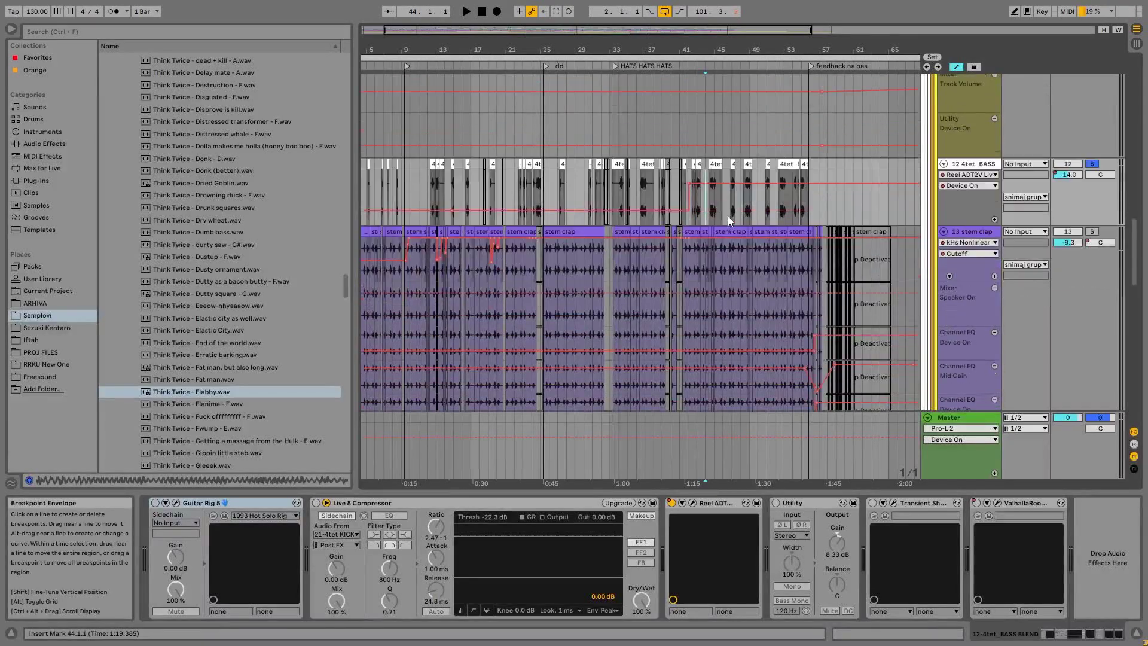
# Step: Solo the 13 stem clap track and play it from 21.1.1 for a couple of bars
pyautogui.click(506, 264)
pyautogui.scroll(-3, 539, 261)
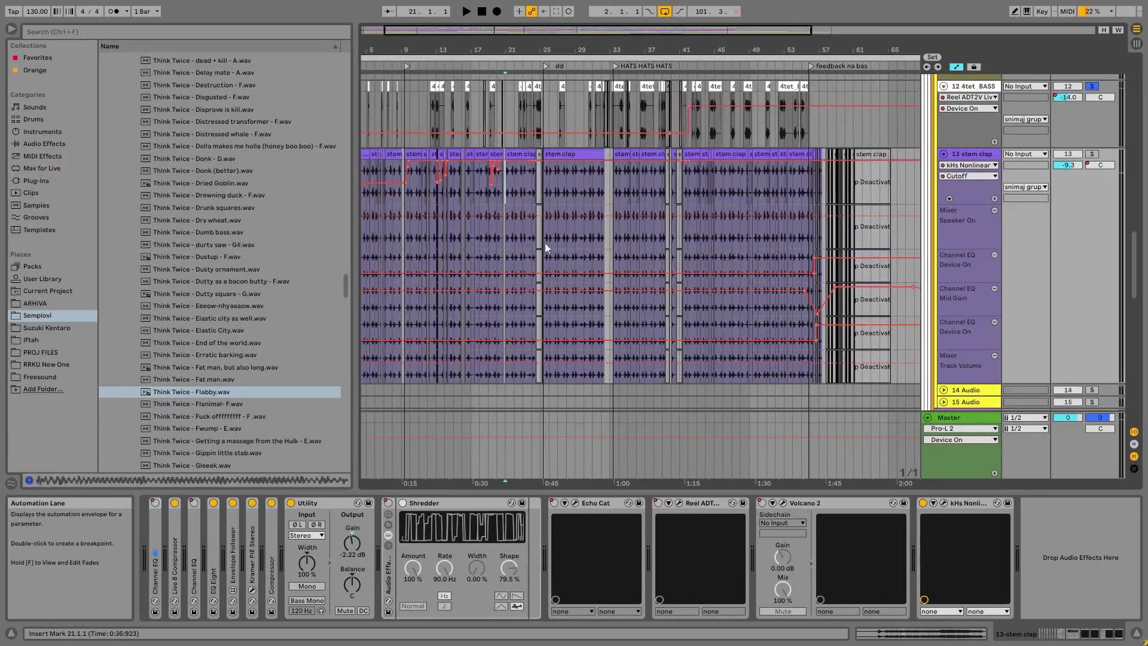
pyautogui.click(1092, 154)
pyautogui.press('space')
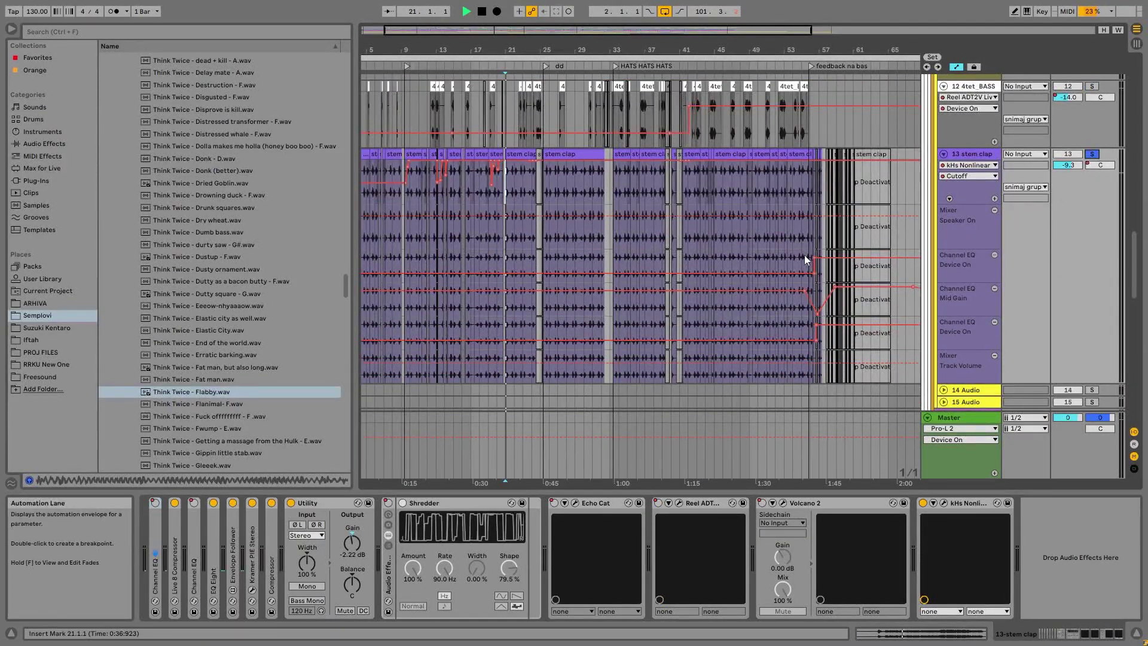
pyautogui.moveTo(517, 51); pyautogui.dragTo(518, 81)
pyautogui.press('space')
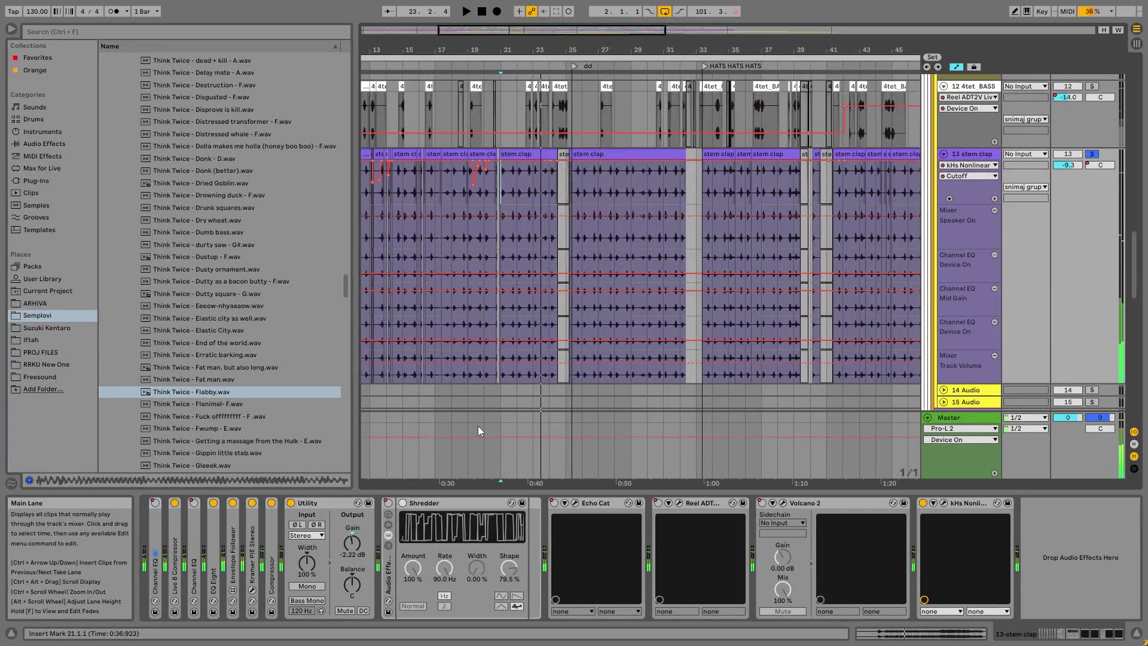
# Step: Unfold the stem clap's Live 8 Compressor to view its sidechain settings, and locate its source track, 21 4tet_KICK
pyautogui.doubleClick(177, 567)
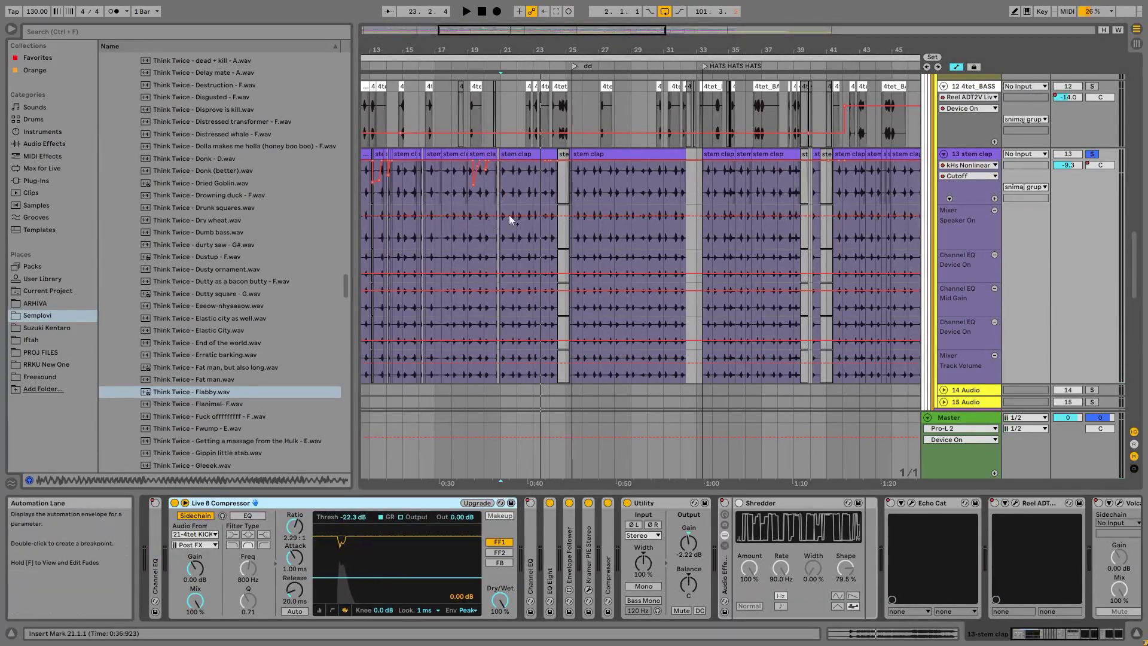
pyautogui.moveTo(476, 49); pyautogui.dragTo(476, 83)
pyautogui.scroll(-2, 454, 295)
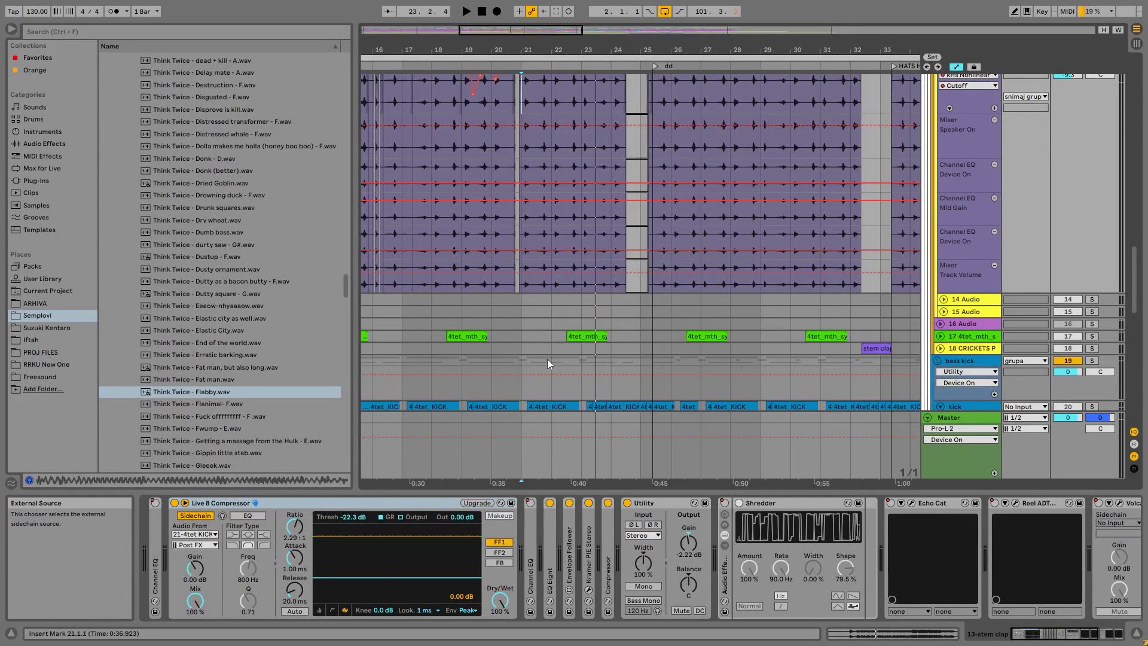
pyautogui.scroll(-5, 547, 360)
pyautogui.click(941, 257)
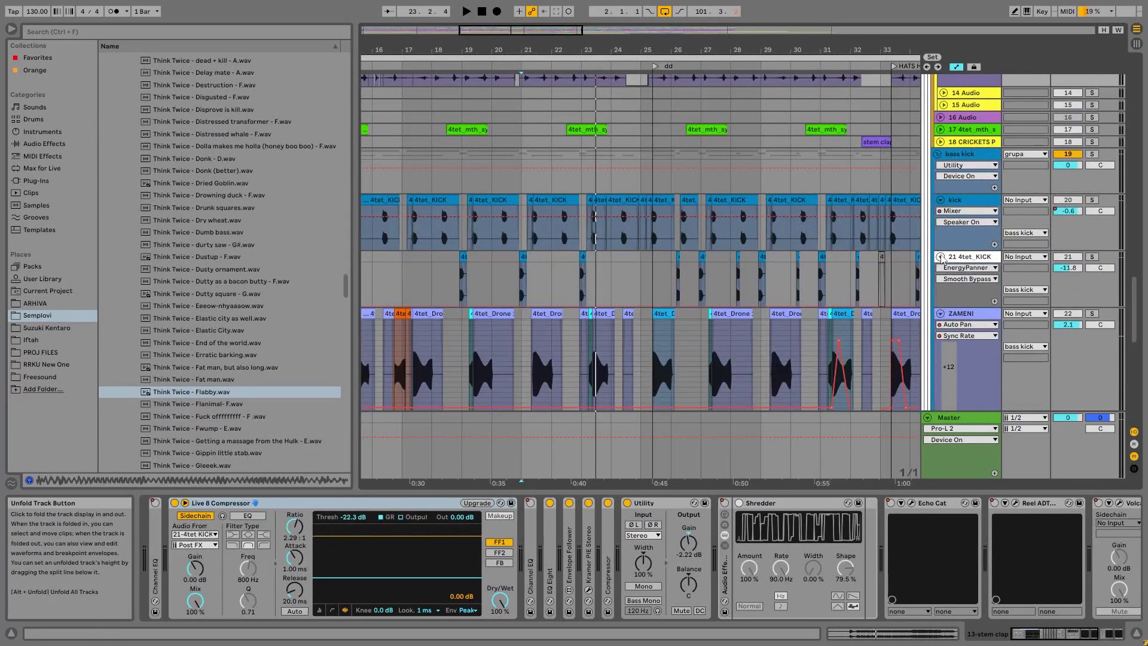
pyautogui.click(519, 279)
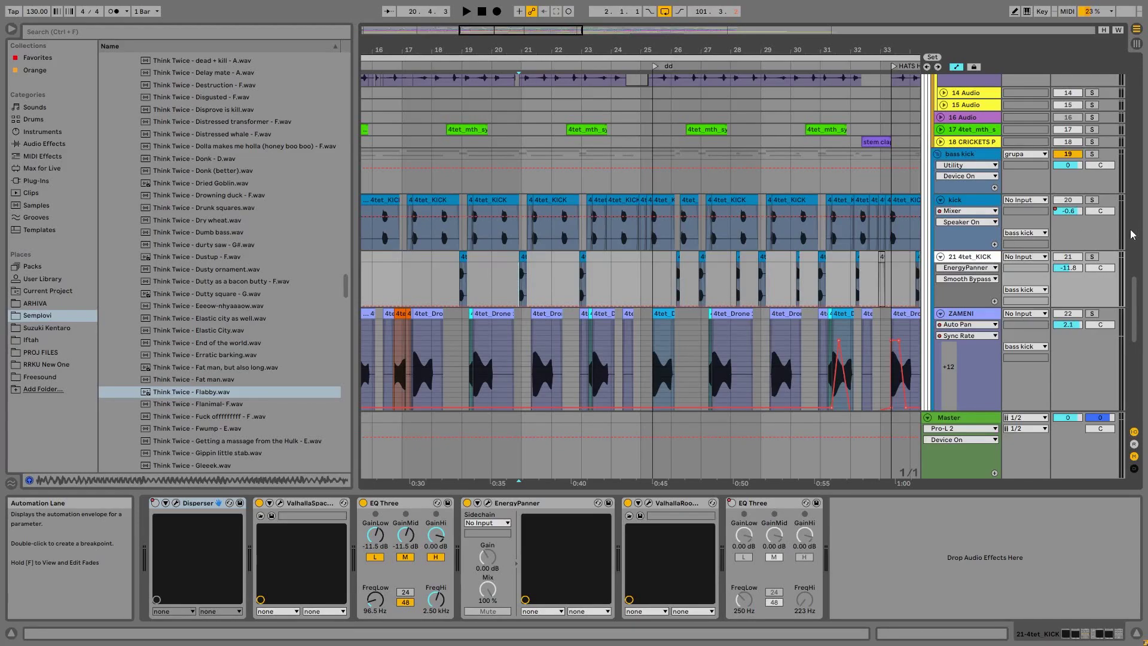
# Step: Play the 21 4tet_KICK track from 20.4.3, solo the bass kick group during playback, and stop
pyautogui.click(1092, 257)
pyautogui.press('space')
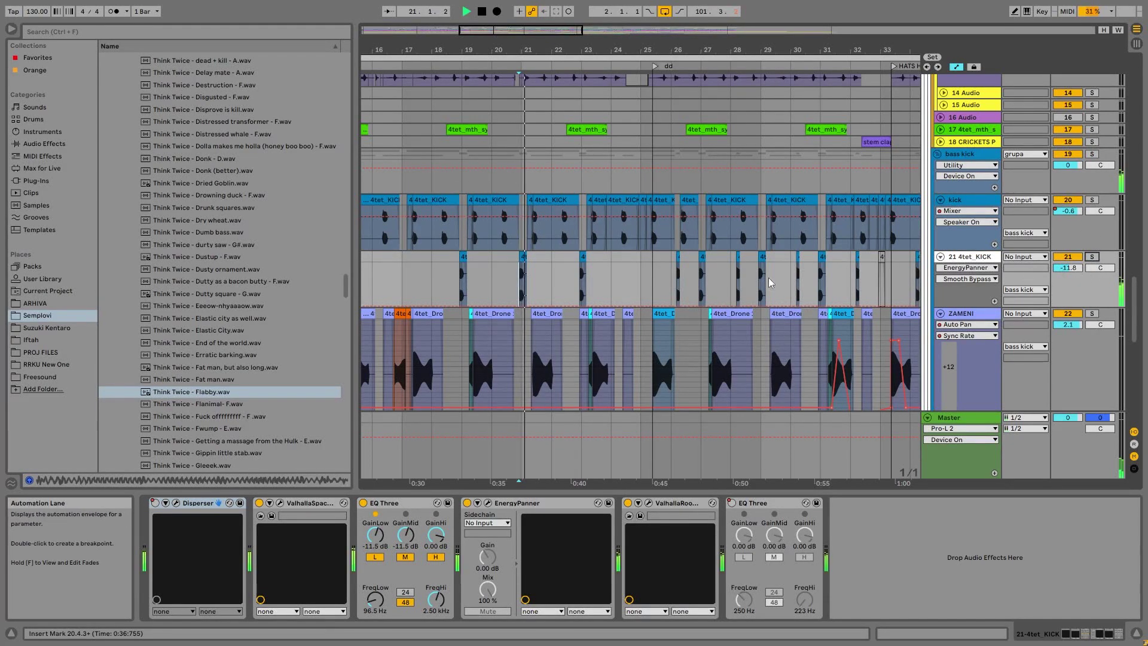
pyautogui.click(1092, 154)
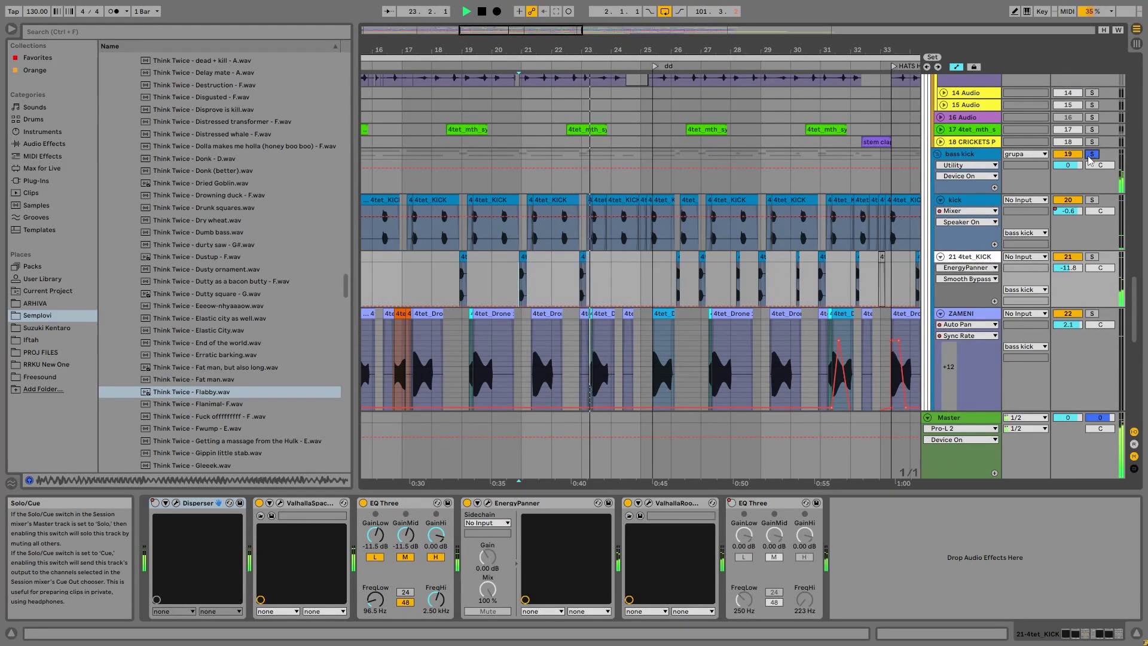
pyautogui.press('space')
# Step: Return to the 13 stem clap track, solo it, and play it briefly from 21.1.1
pyautogui.scroll(10, 1132, 256)
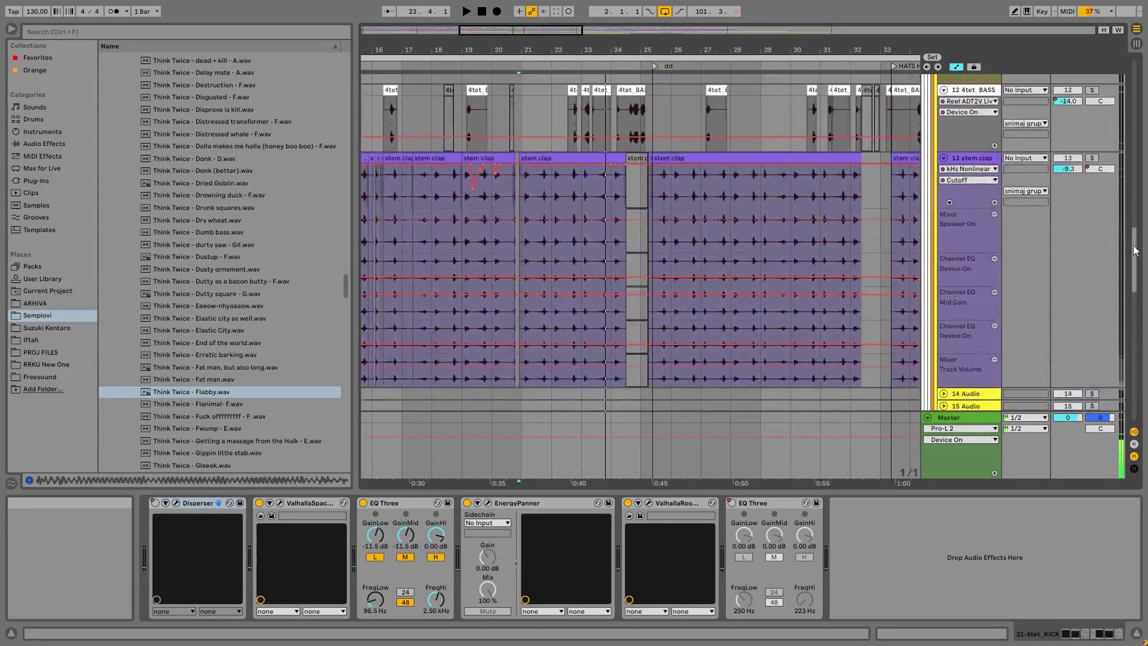
pyautogui.moveTo(777, 493); pyautogui.dragTo(805, 641)
pyautogui.click(526, 195)
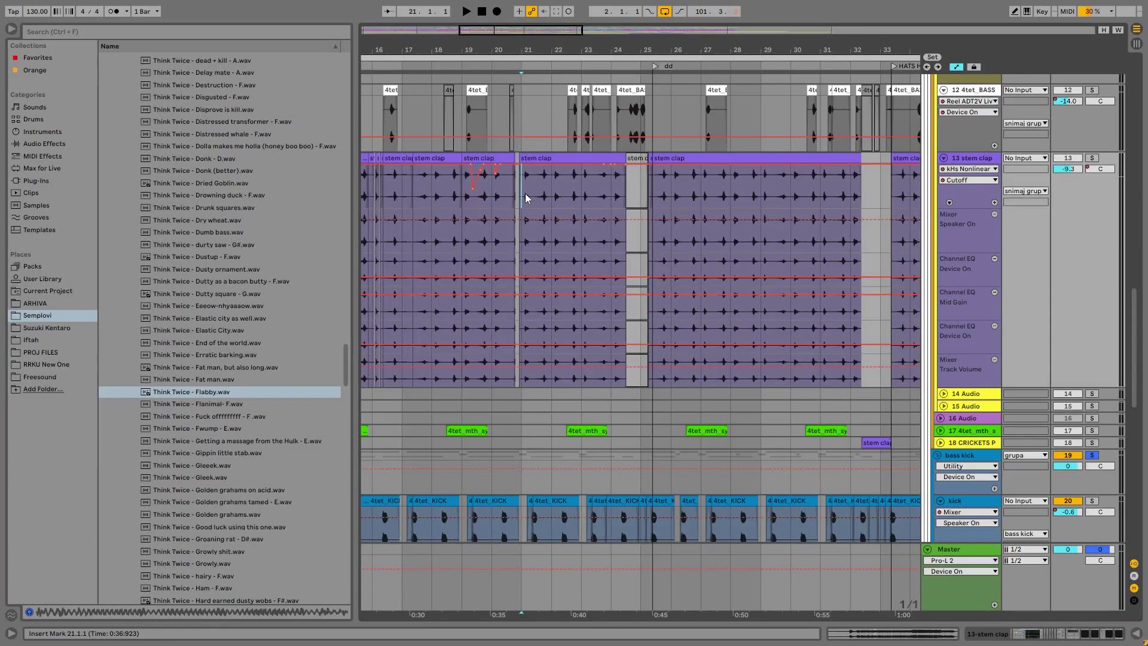
pyautogui.click(1093, 158)
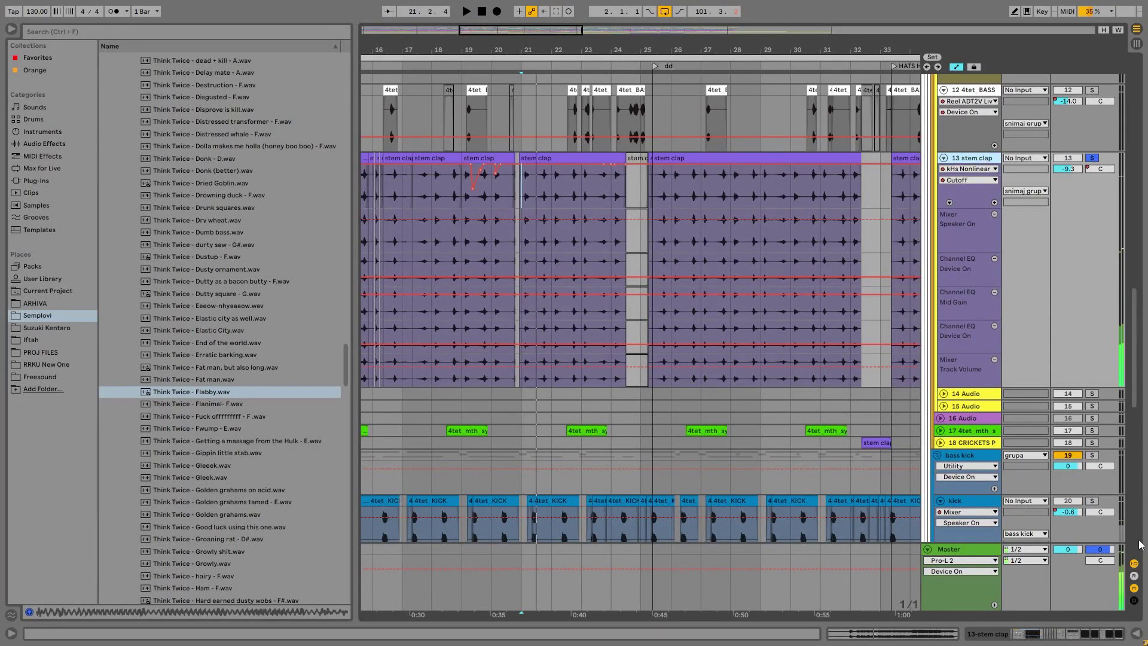
pyautogui.click(1086, 638)
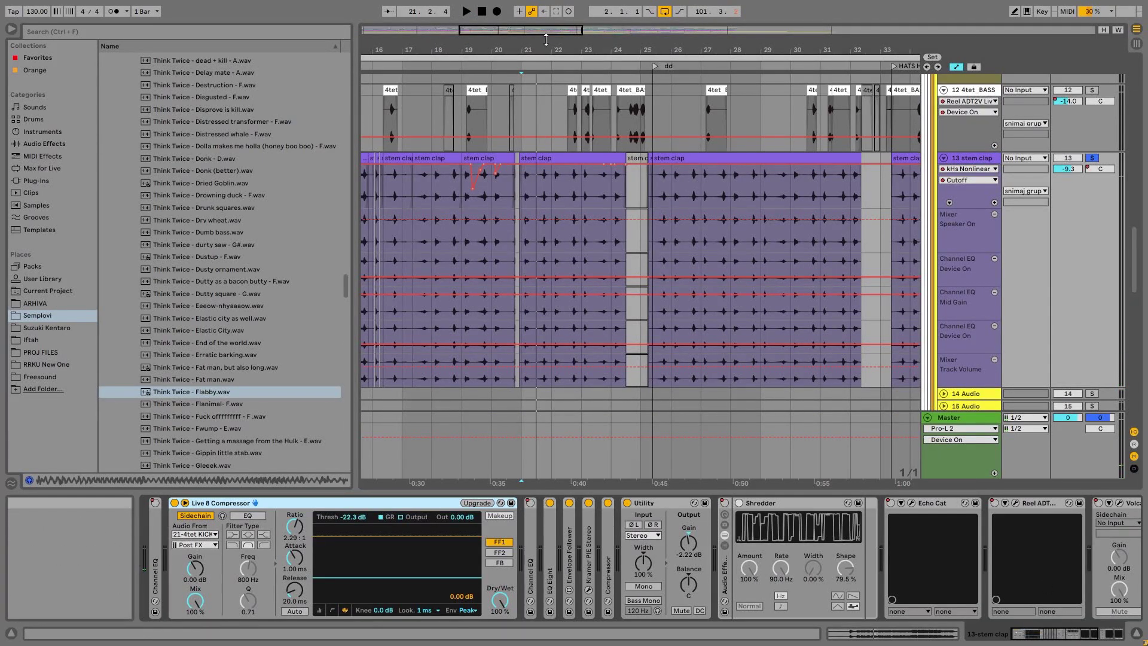
# Step: Compare the 21 4tet_KICK hit near 20.4.2 with the stem clap clips around bar 21
pyautogui.moveTo(547, 40); pyautogui.dragTo(554, 148)
pyautogui.scroll(-5, 620, 349)
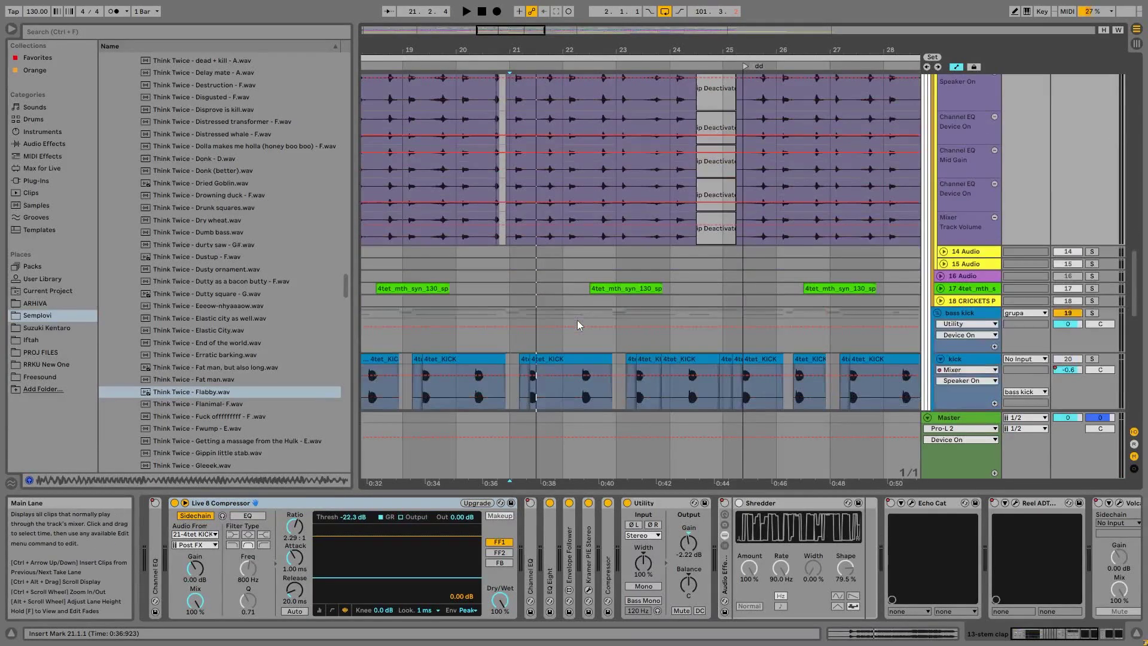
pyautogui.scroll(-5, 578, 324)
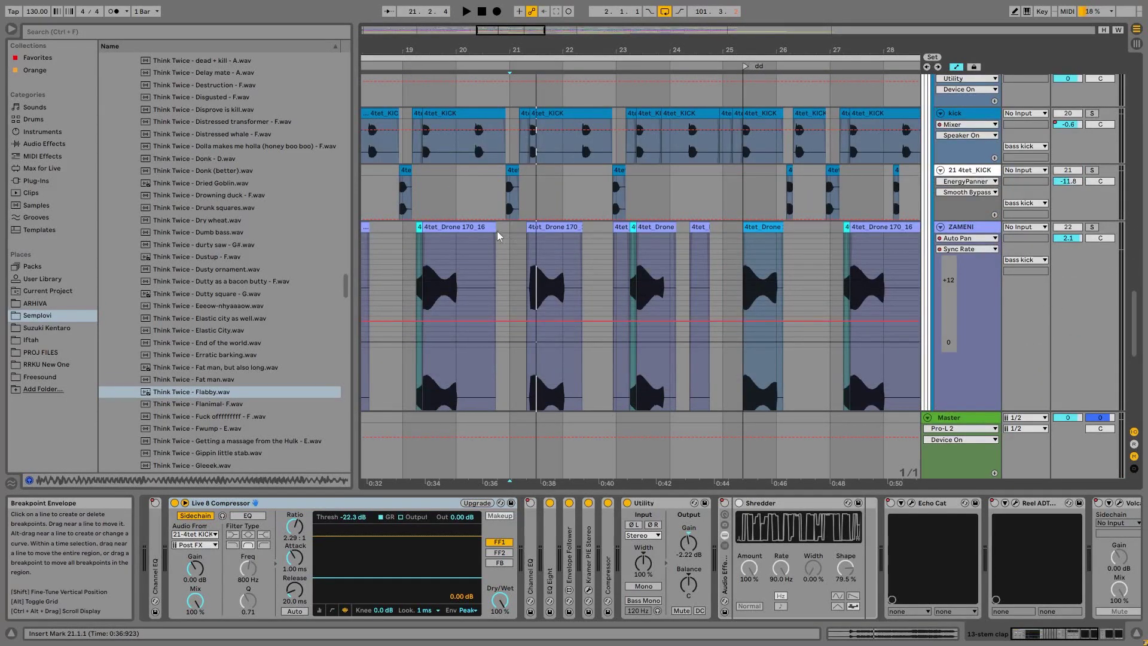
pyautogui.click(502, 202)
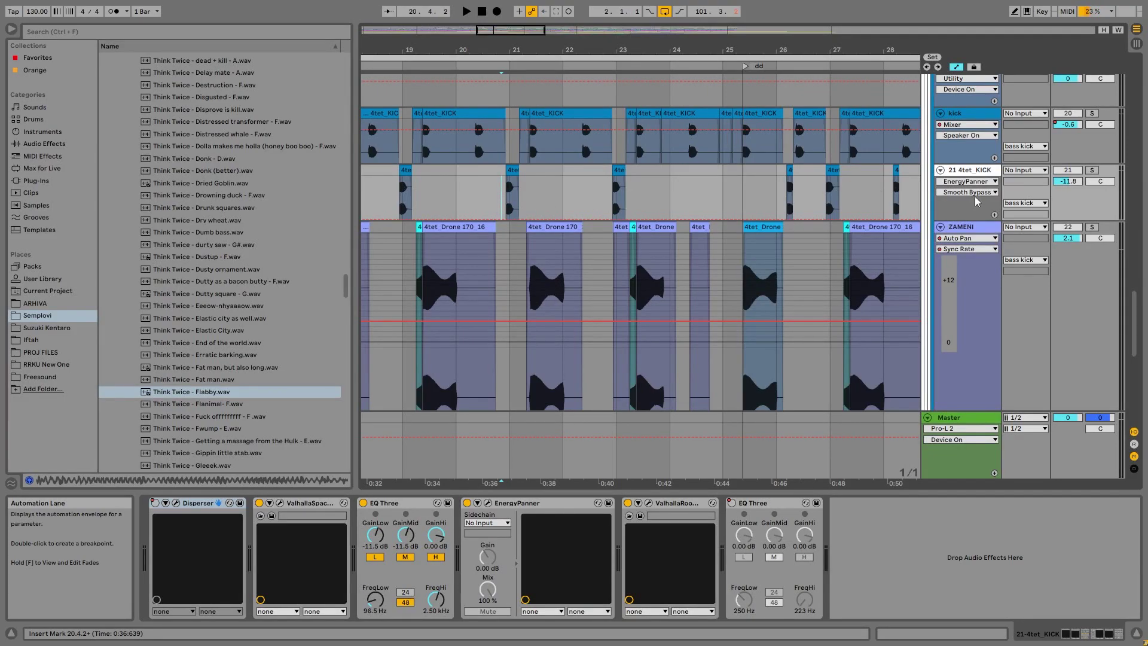
pyautogui.scroll(10, 1141, 322)
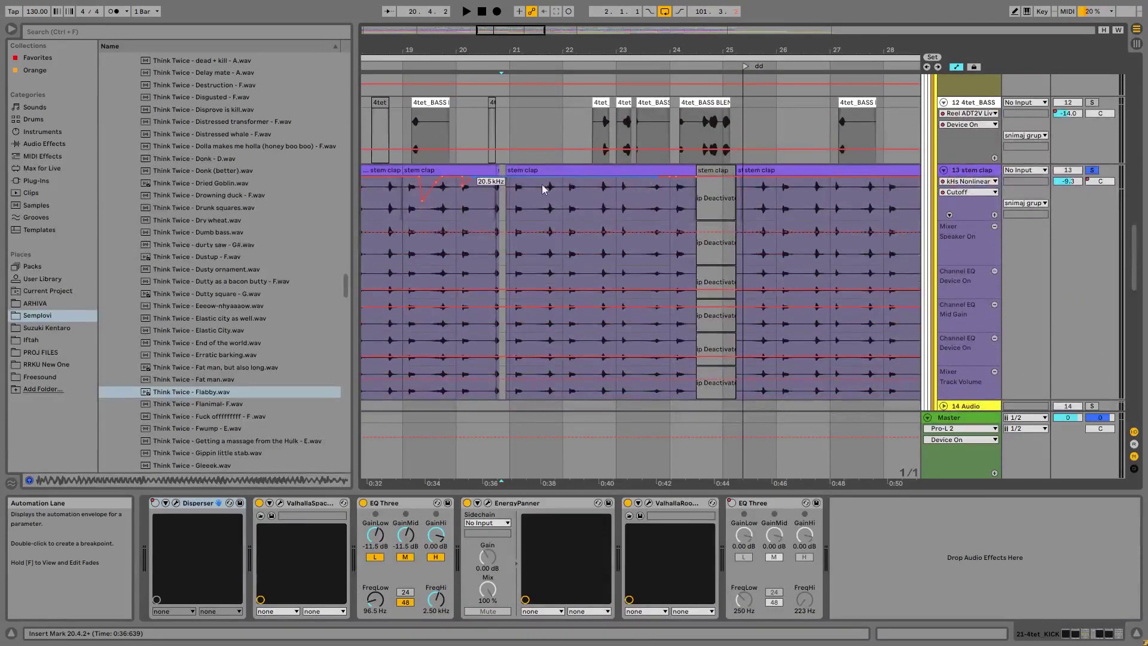
# Step: Unfold the stem clap's second Channel EQ, show its device-on automation, and play the track from 56.2.4
pyautogui.click(511, 197)
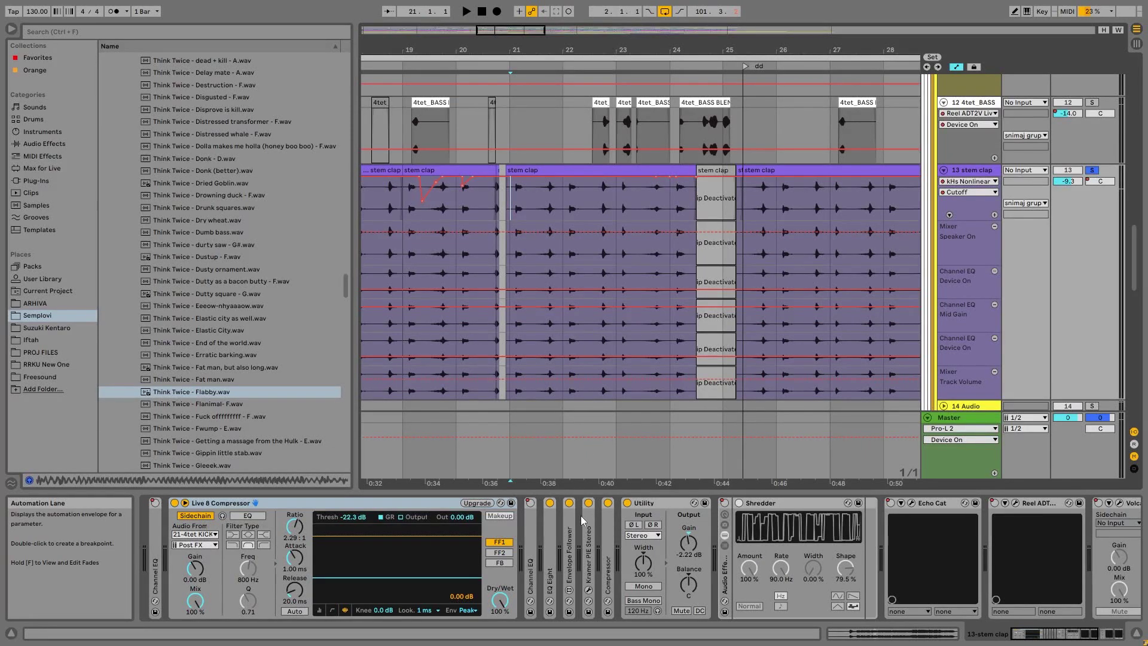
pyautogui.doubleClick(534, 553)
pyautogui.rightClick(555, 508)
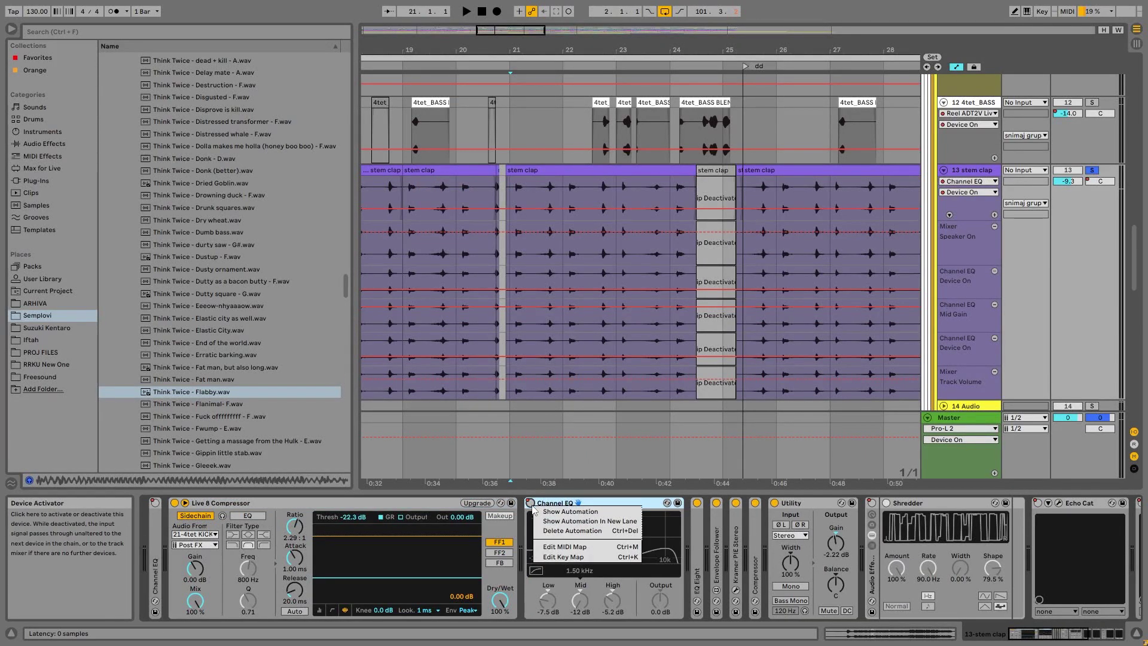
pyautogui.click(566, 512)
pyautogui.moveTo(456, 50); pyautogui.dragTo(456, 13)
pyautogui.moveTo(755, 55); pyautogui.dragTo(743, 185)
pyautogui.click(743, 185)
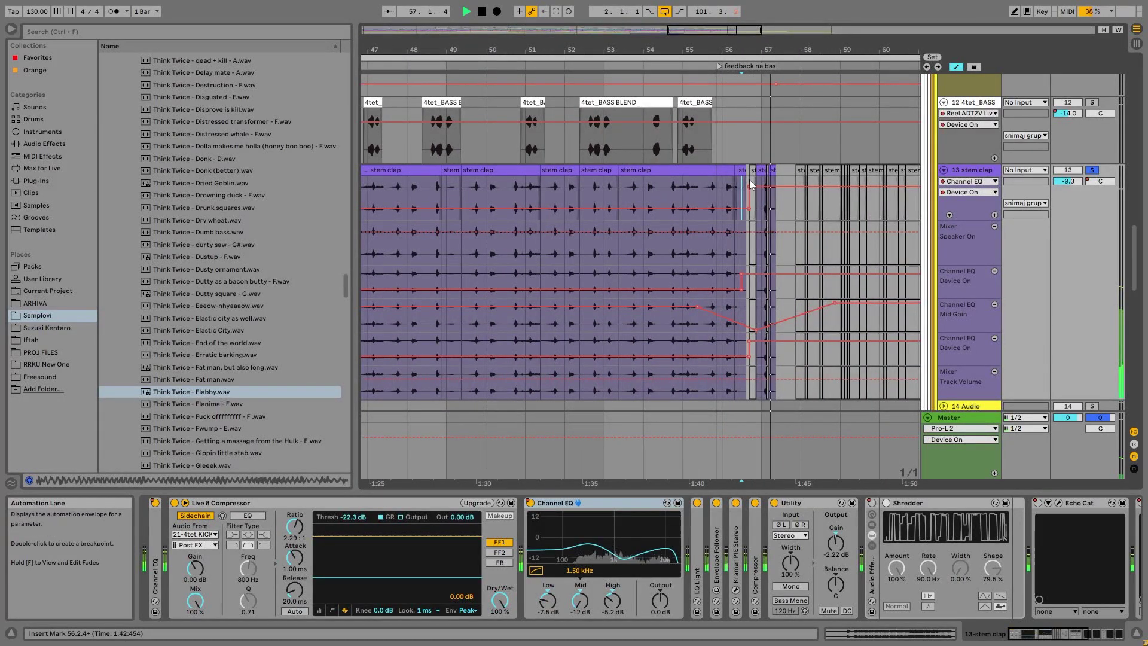
# Step: Unfold the stem clap's EQ Eight, play from 51.3.1, and bypass and re-enable the device to compare its effect
pyautogui.press('space')
pyautogui.doubleClick(562, 504)
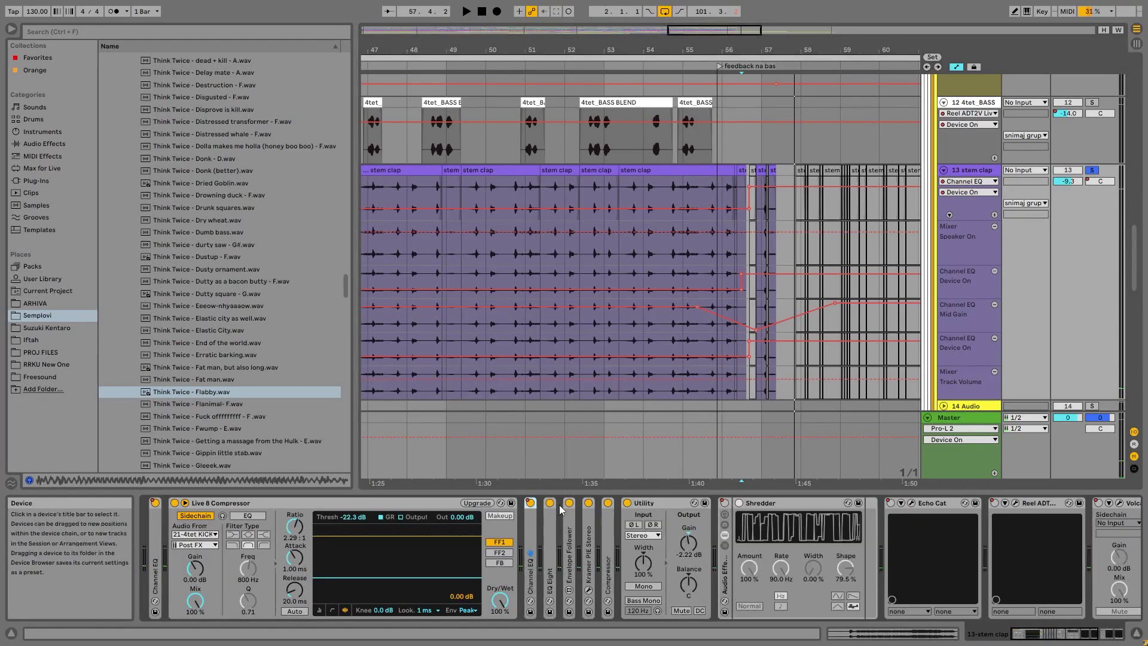
pyautogui.doubleClick(550, 522)
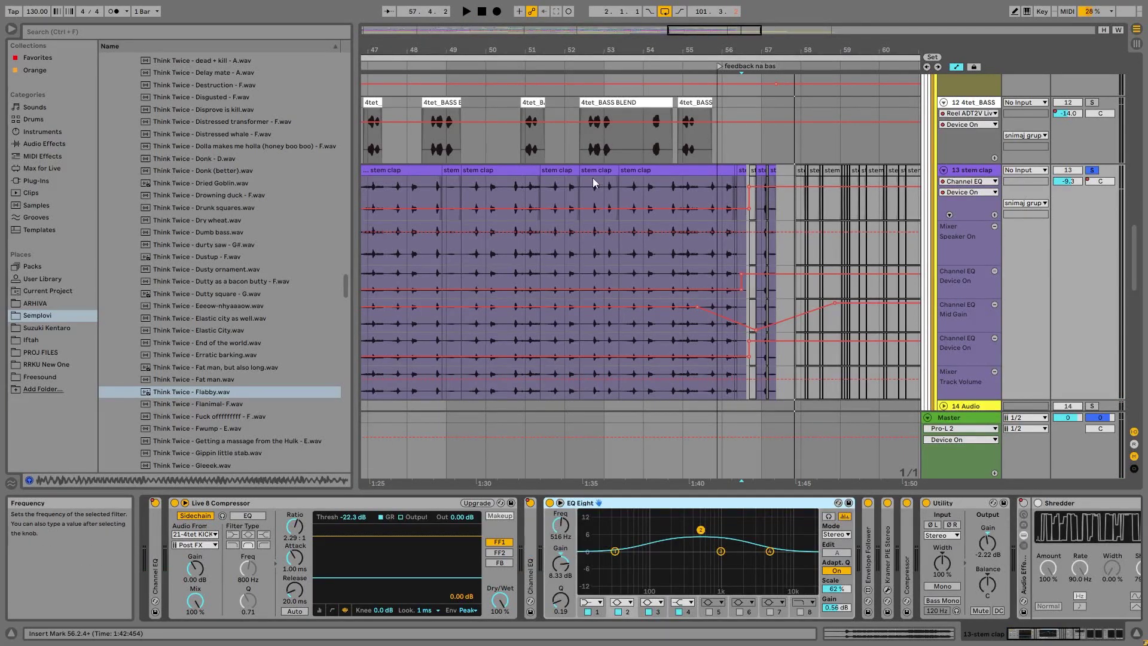
pyautogui.click(547, 190)
pyautogui.press('space')
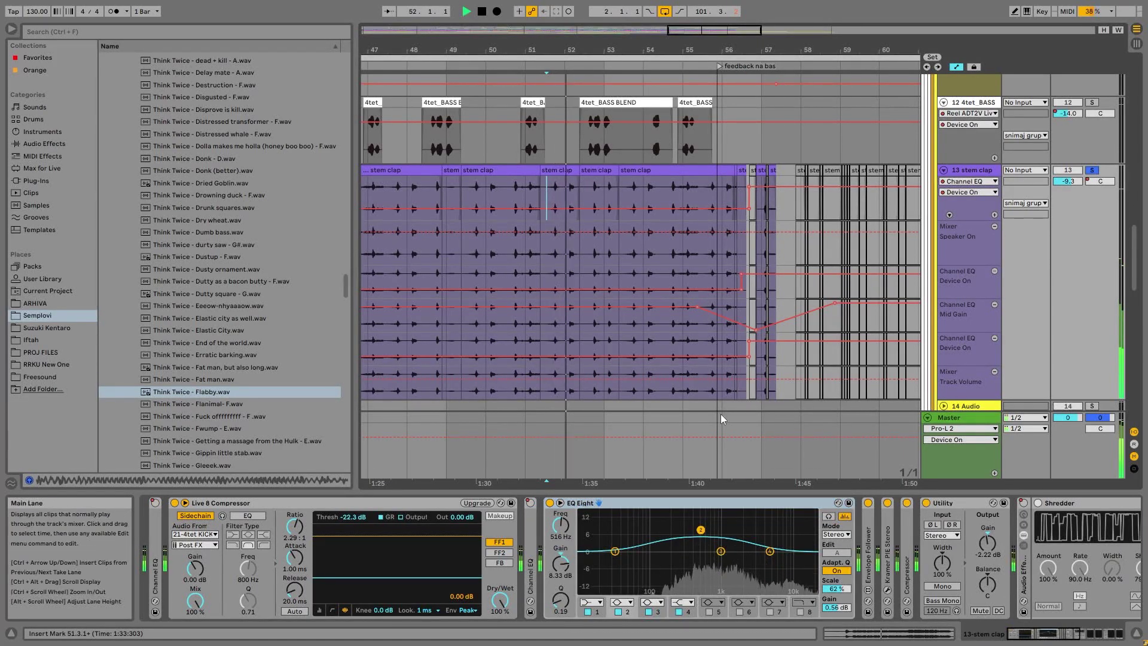
pyautogui.click(550, 504)
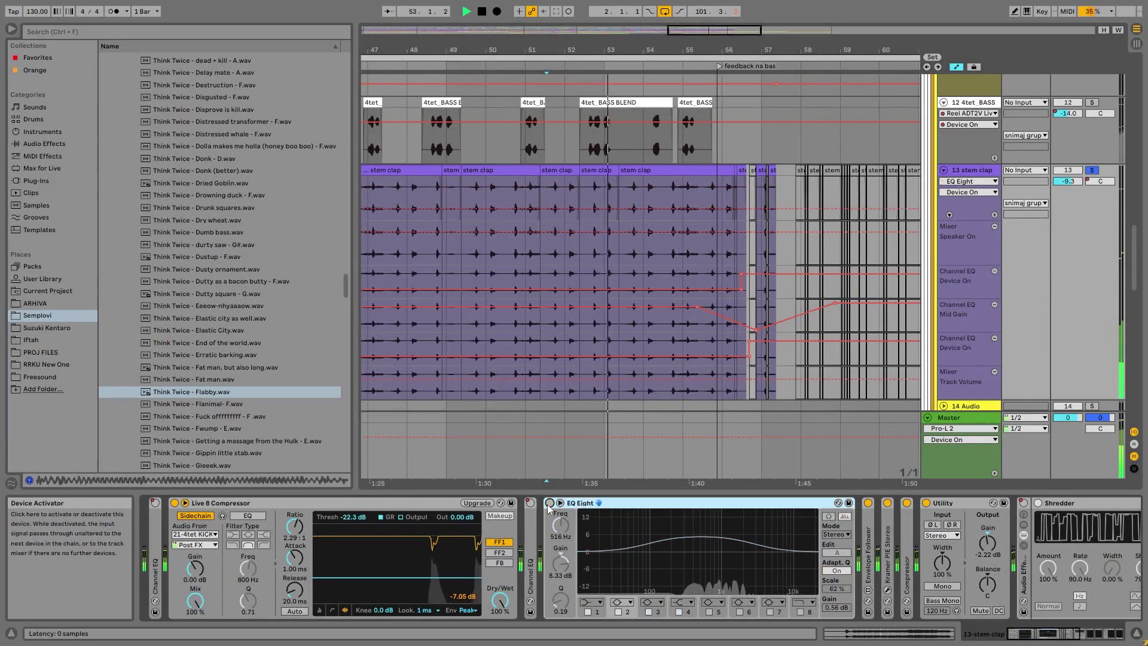
pyautogui.click(550, 504)
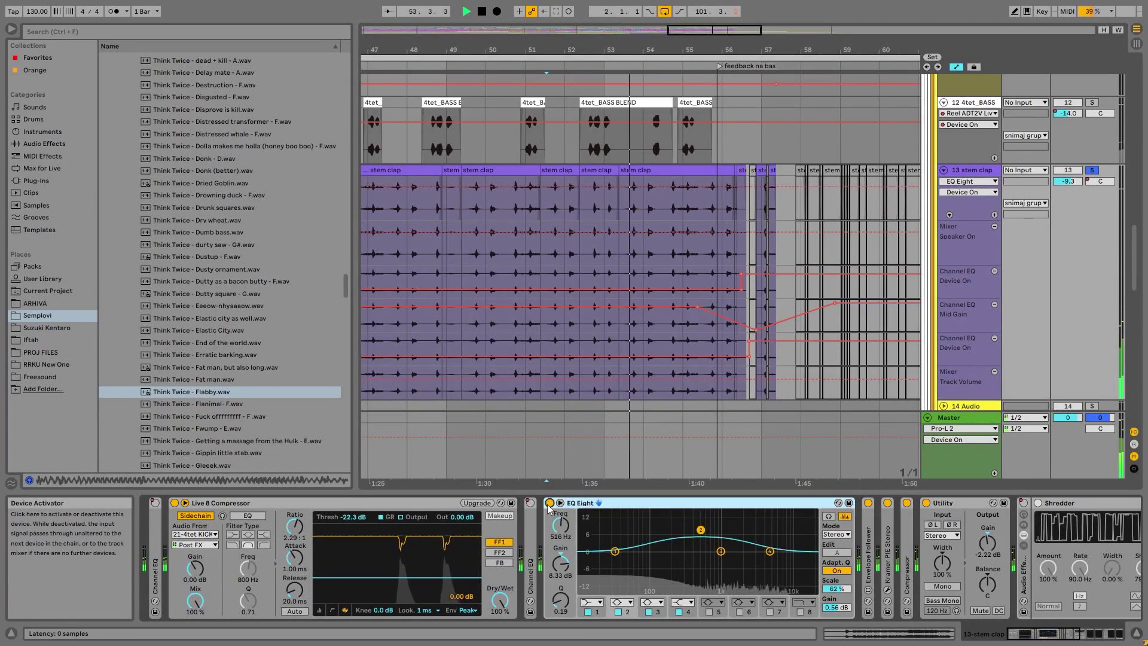
# Step: Collapse the EQ Eight and inspect the Envelope Follower device on the stem clap track
pyautogui.doubleClick(597, 507)
pyautogui.doubleClick(576, 539)
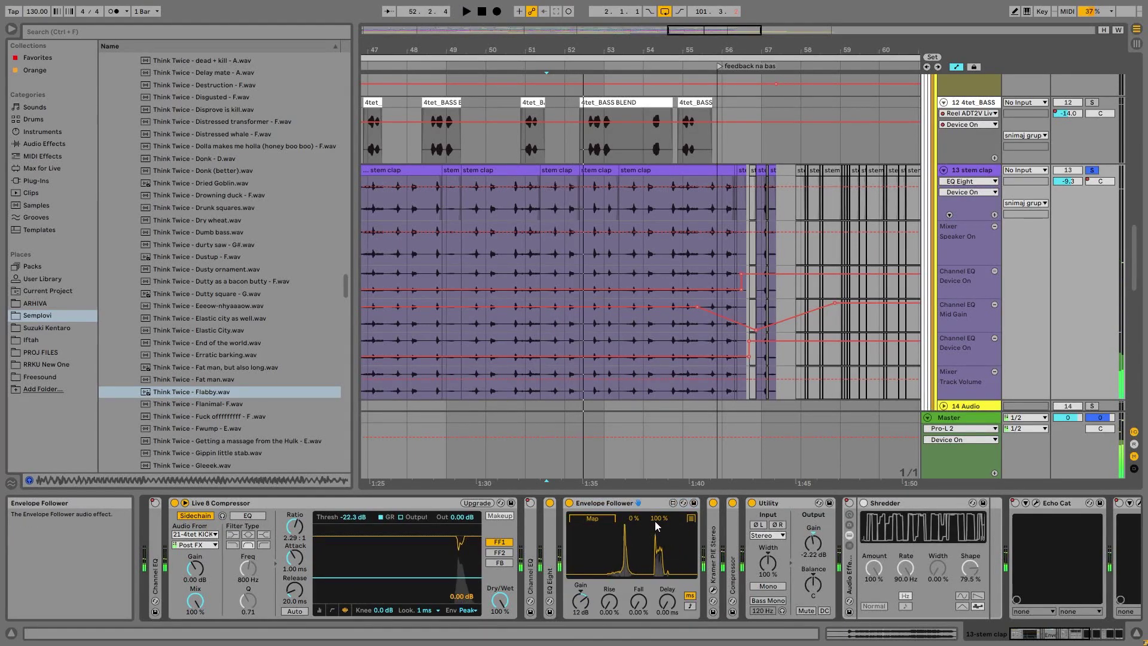
pyautogui.doubleClick(609, 504)
# Step: Inspect the stem clap's Kramer PIE Stereo plug-in, comparing playback with it bypassed and active, and close its window
pyautogui.doubleClick(593, 540)
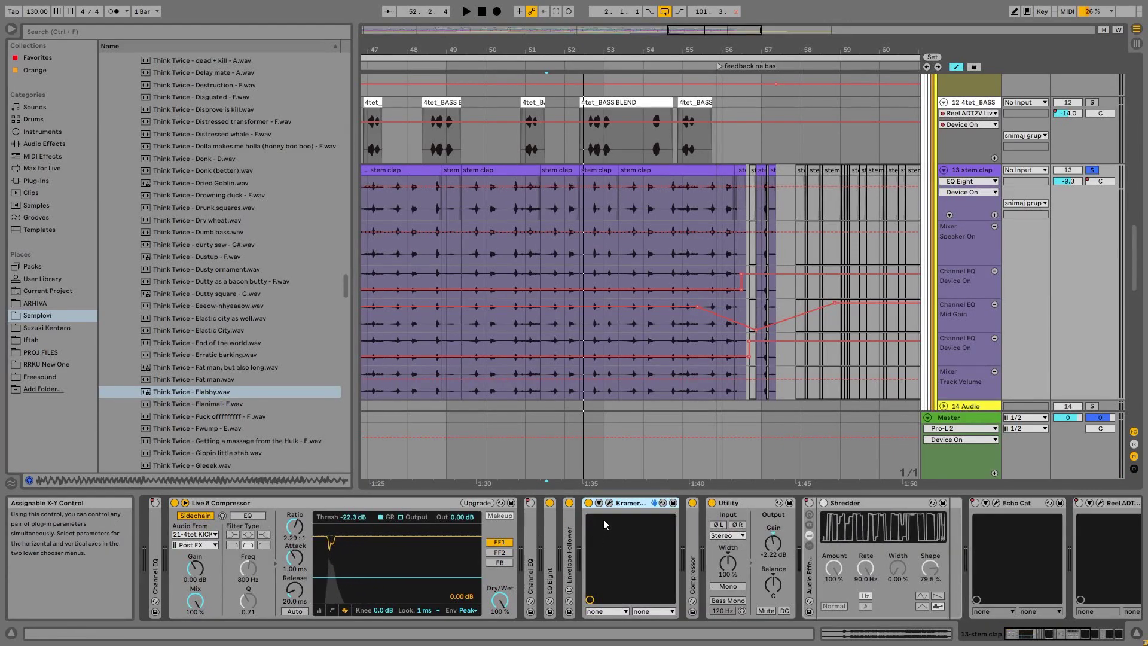
pyautogui.click(609, 503)
pyautogui.press('space')
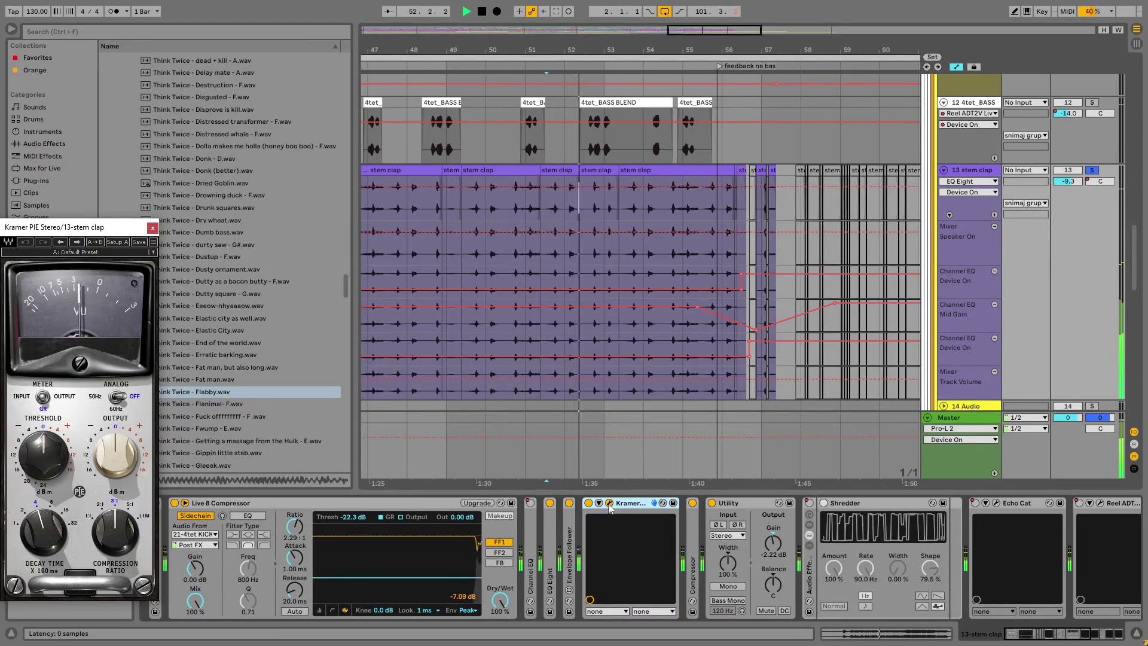
pyautogui.click(589, 504)
pyautogui.click(589, 504)
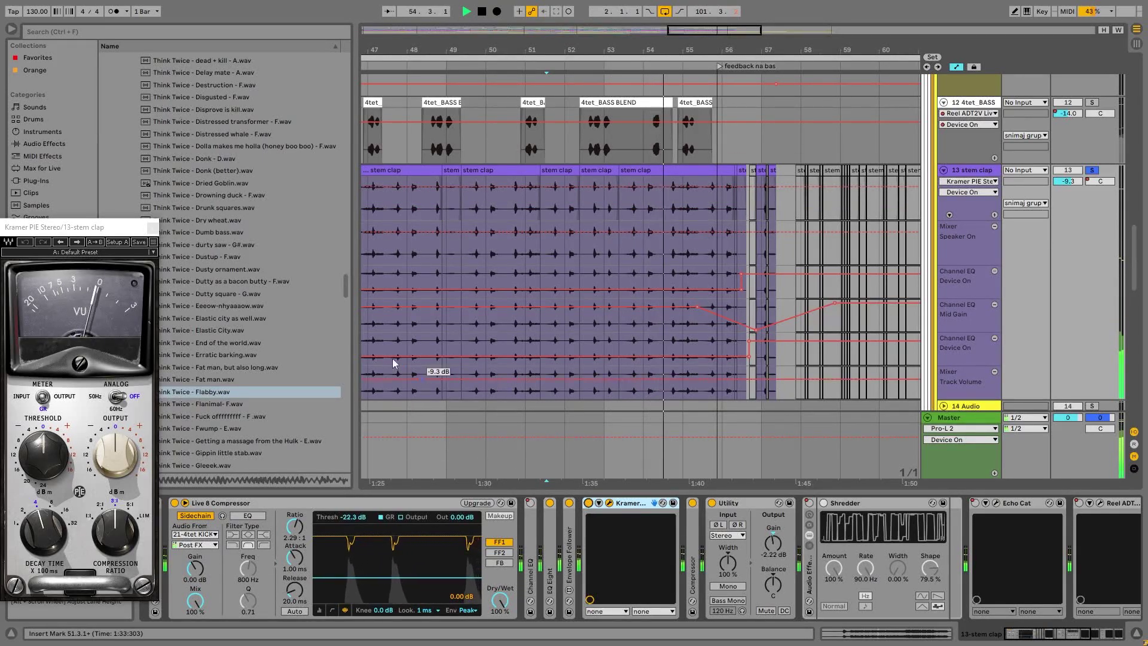
pyautogui.moveTo(86, 229); pyautogui.dragTo(338, 202)
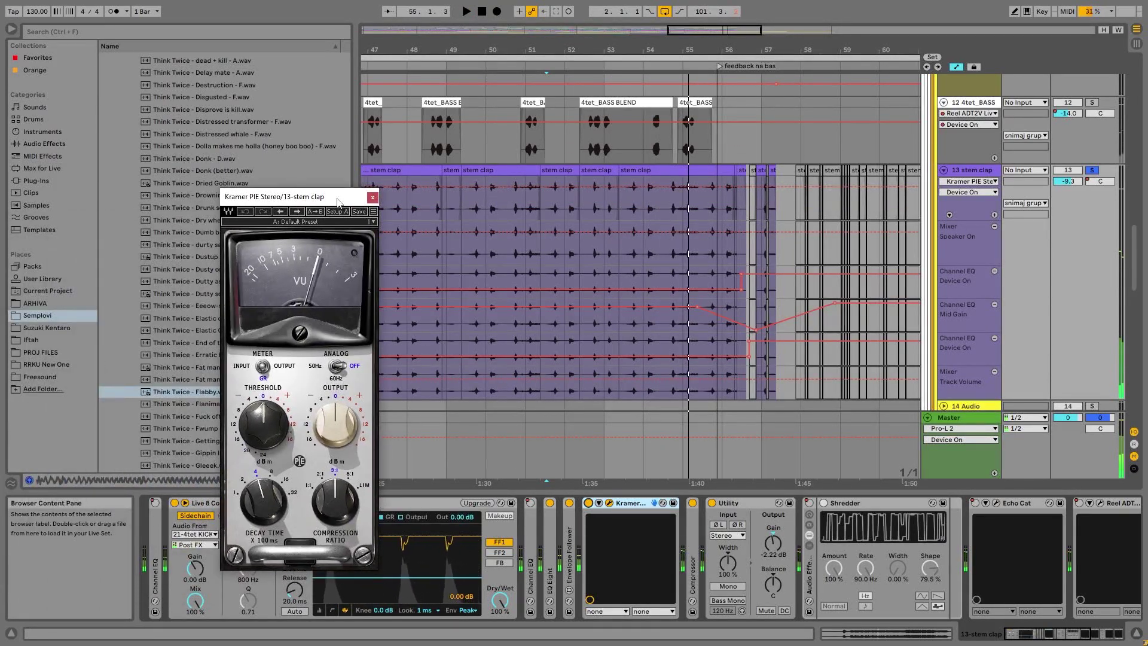
pyautogui.click(372, 197)
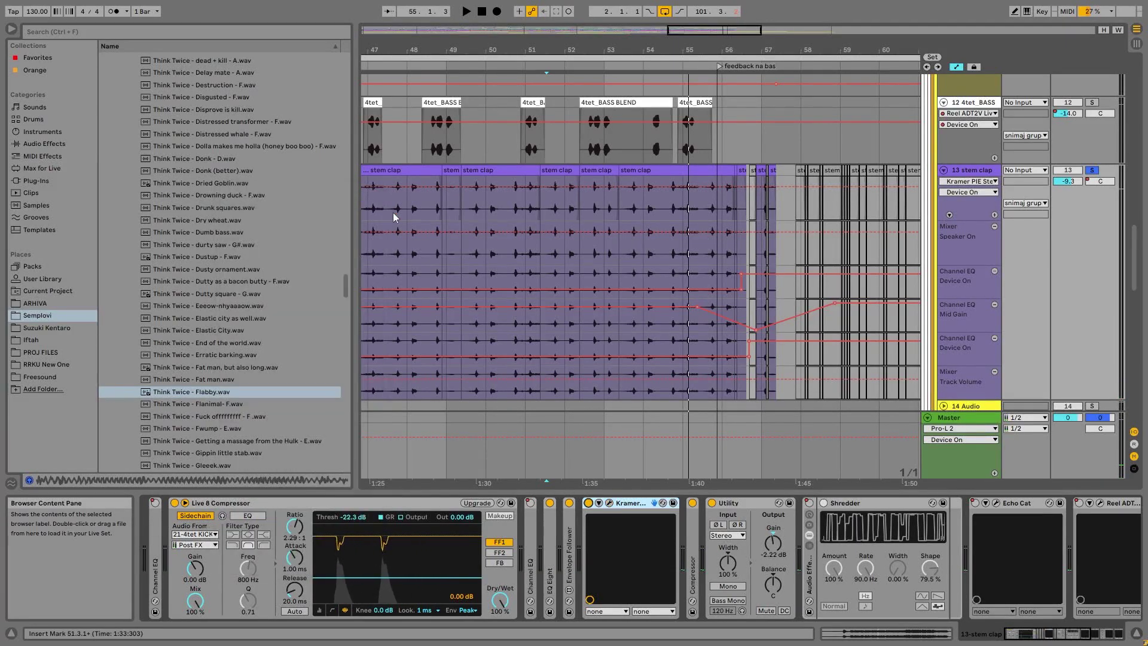
# Step: Unfold the Compressor sidechained from the kick, play the stem clap through it, and collapse the device
pyautogui.doubleClick(692, 541)
pyautogui.press('space')
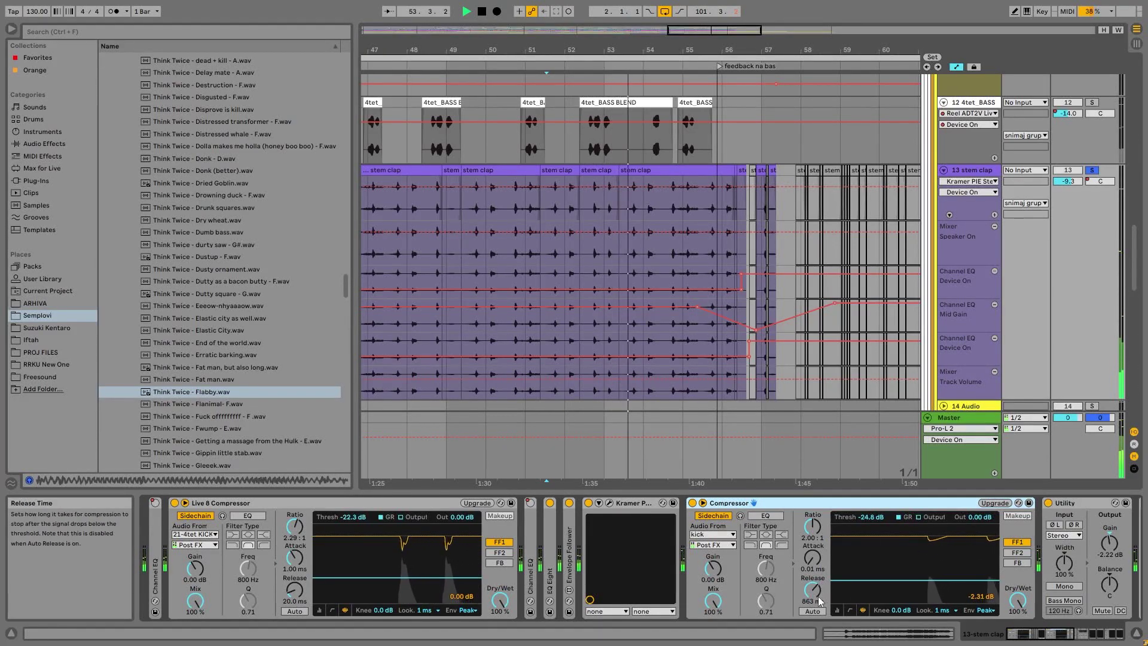
pyautogui.click(977, 598)
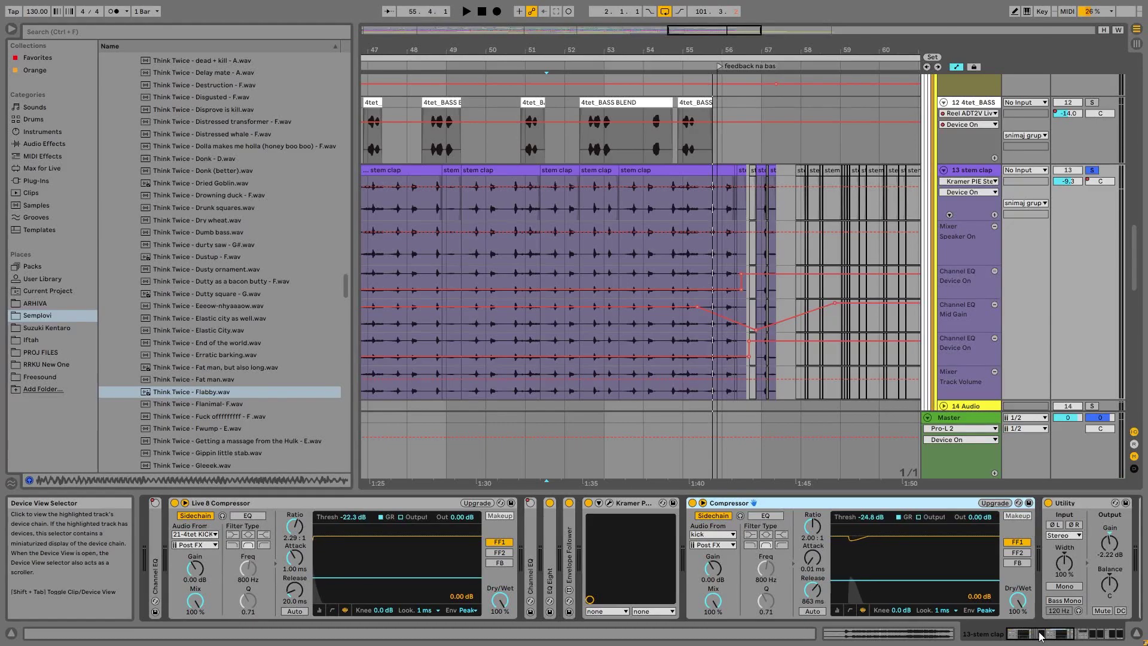
pyautogui.moveTo(507, 41); pyautogui.dragTo(600, 24)
pyautogui.click(480, 204)
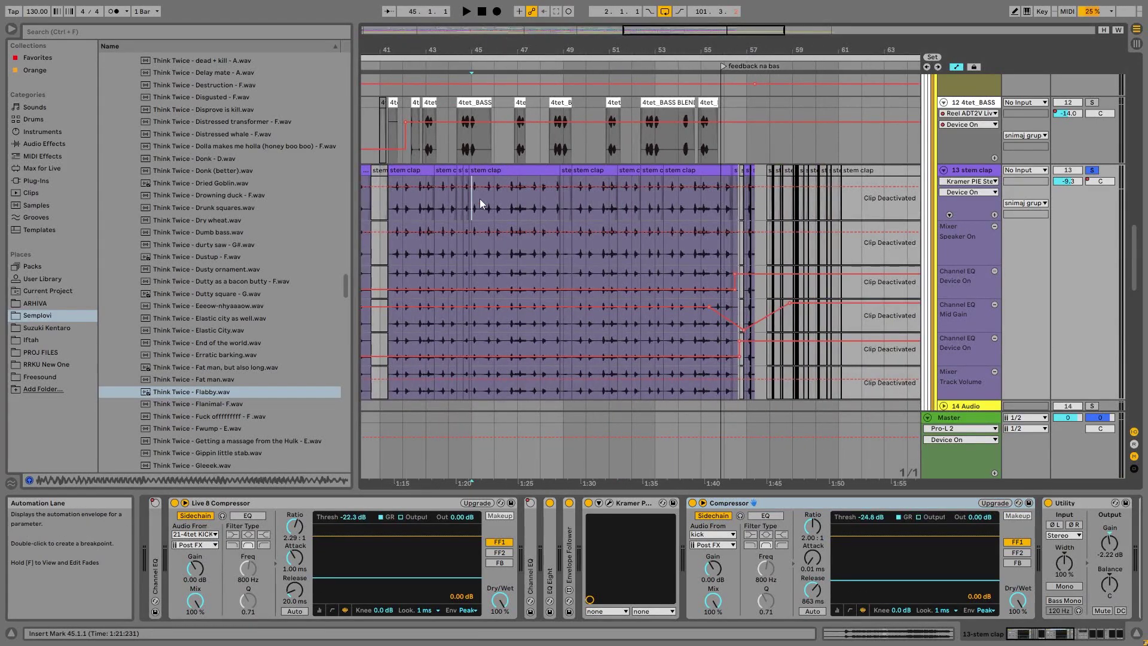
pyautogui.doubleClick(757, 504)
# Step: Show the Audio Effect Rack's on/off automation and play the stem clap clip from 48.4.3 to 49.2.3
pyautogui.rightClick(818, 507)
pyautogui.press('Escape')
pyautogui.keyDown('ctrl'); pyautogui.scroll(3, 569, 157); pyautogui.keyUp('ctrl')
pyautogui.click(572, 169)
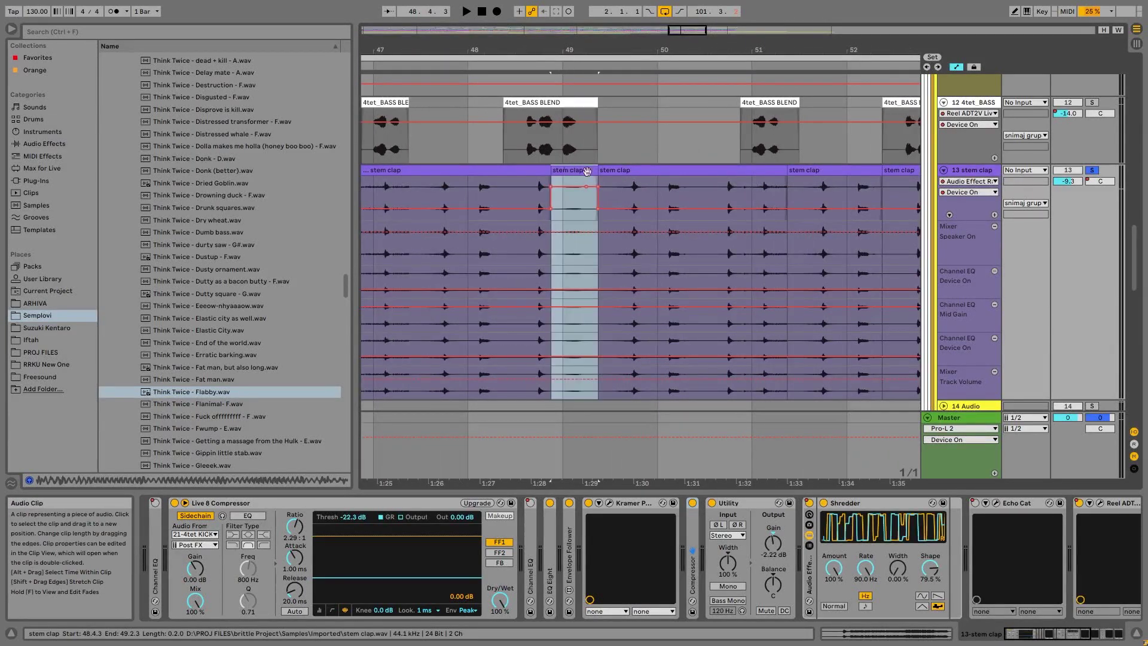
pyautogui.click(807, 504)
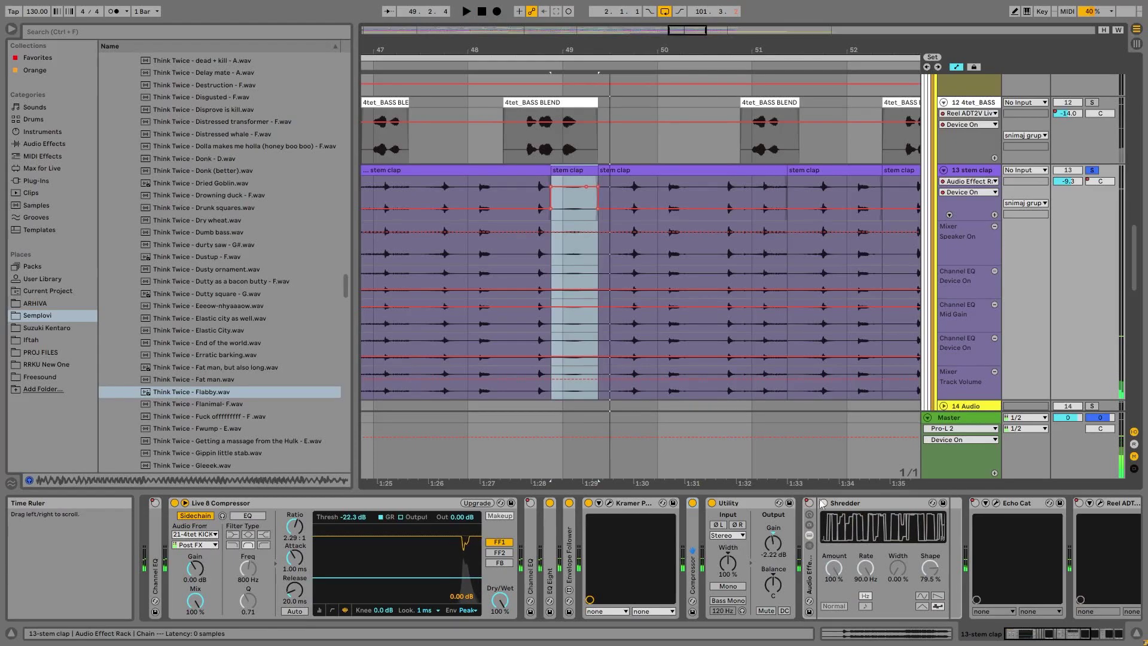
pyautogui.hscroll(2, 1091, 613)
pyautogui.press('space')
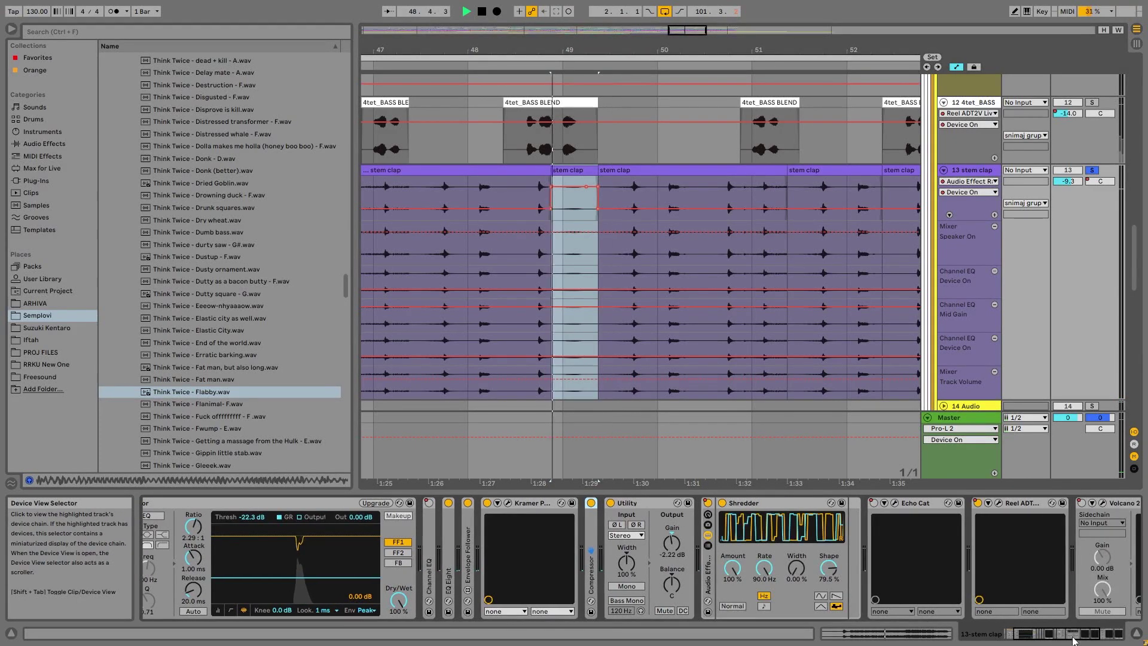
pyautogui.press('space')
# Step: Examine the device-on automation of the Audio Effect Rack and Reel ADT on the stem clap, playing the selected section
pyautogui.click(978, 504)
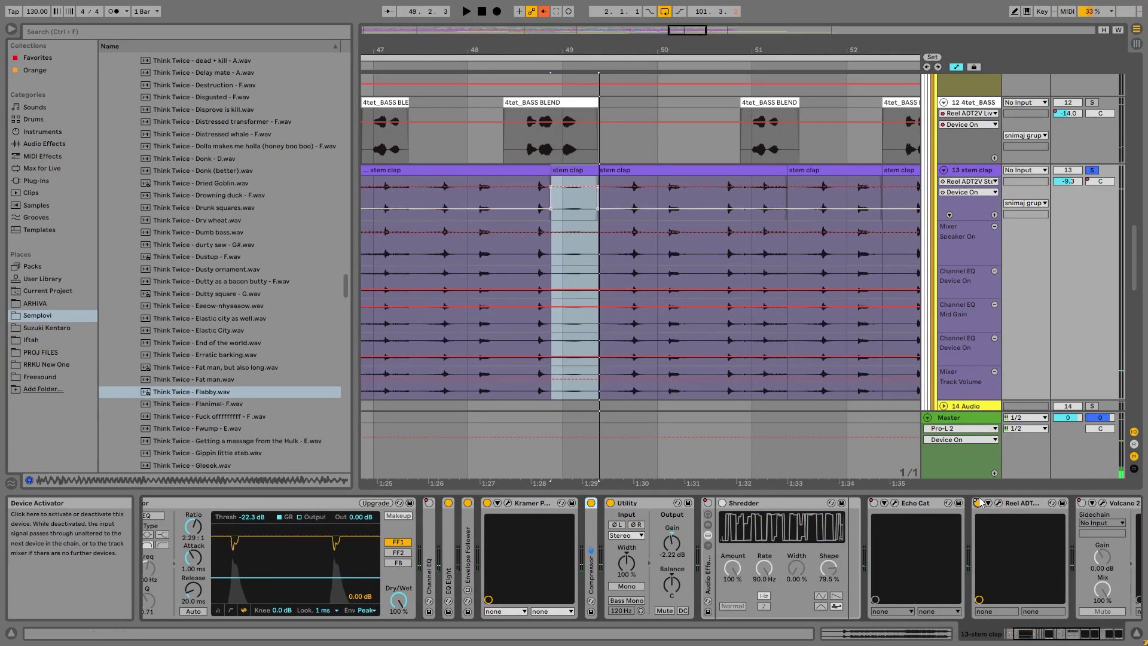
pyautogui.click(979, 504)
pyautogui.click(708, 504)
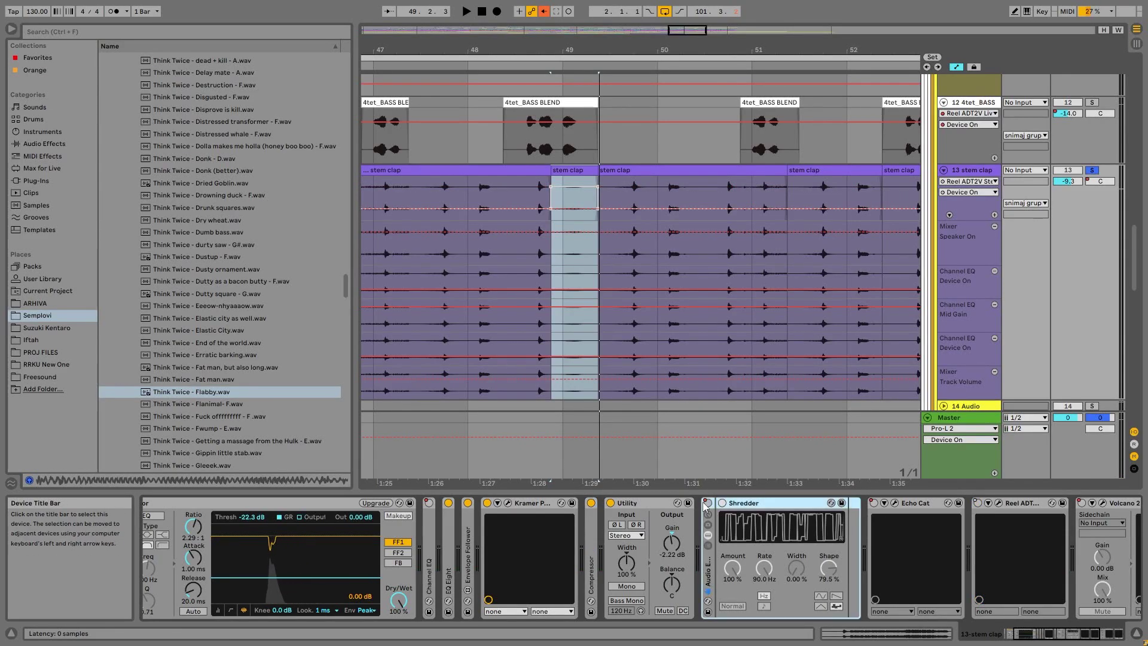
pyautogui.press('space')
pyautogui.rightClick(709, 502)
pyautogui.click(743, 531)
pyautogui.rightClick(979, 503)
pyautogui.click(993, 530)
pyautogui.press('space')
pyautogui.press('space')
pyautogui.rightClick(877, 503)
pyautogui.click(888, 523)
pyautogui.moveTo(675, 49); pyautogui.dragTo(711, 50)
pyautogui.click(490, 169)
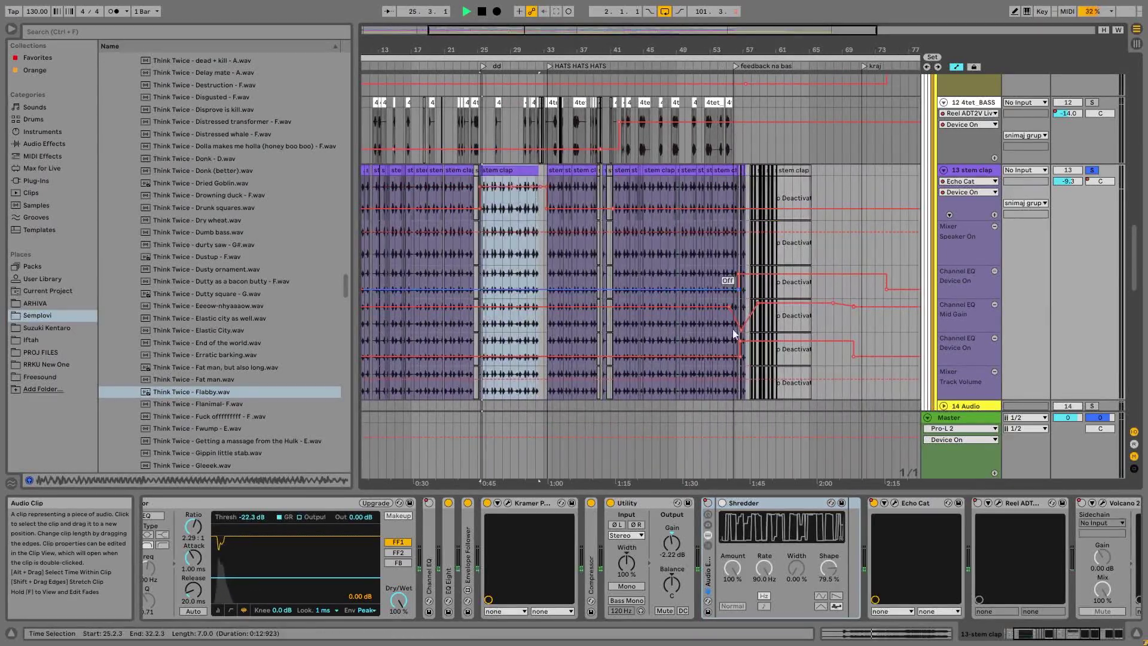
pyautogui.press('space')
pyautogui.click(895, 503)
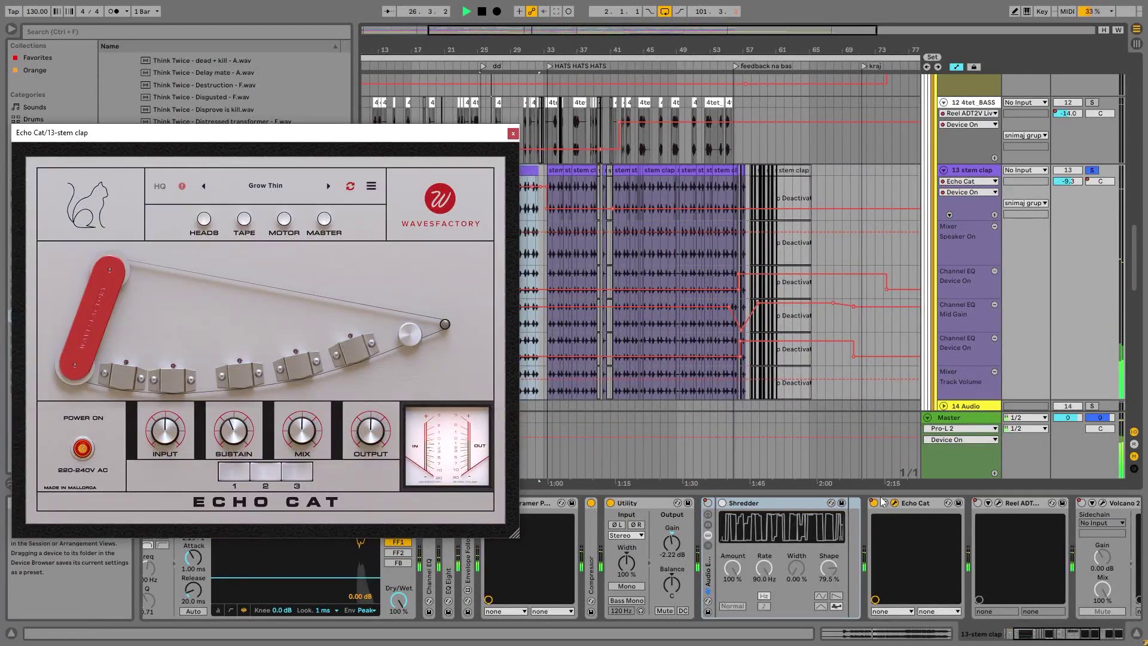
pyautogui.click(513, 134)
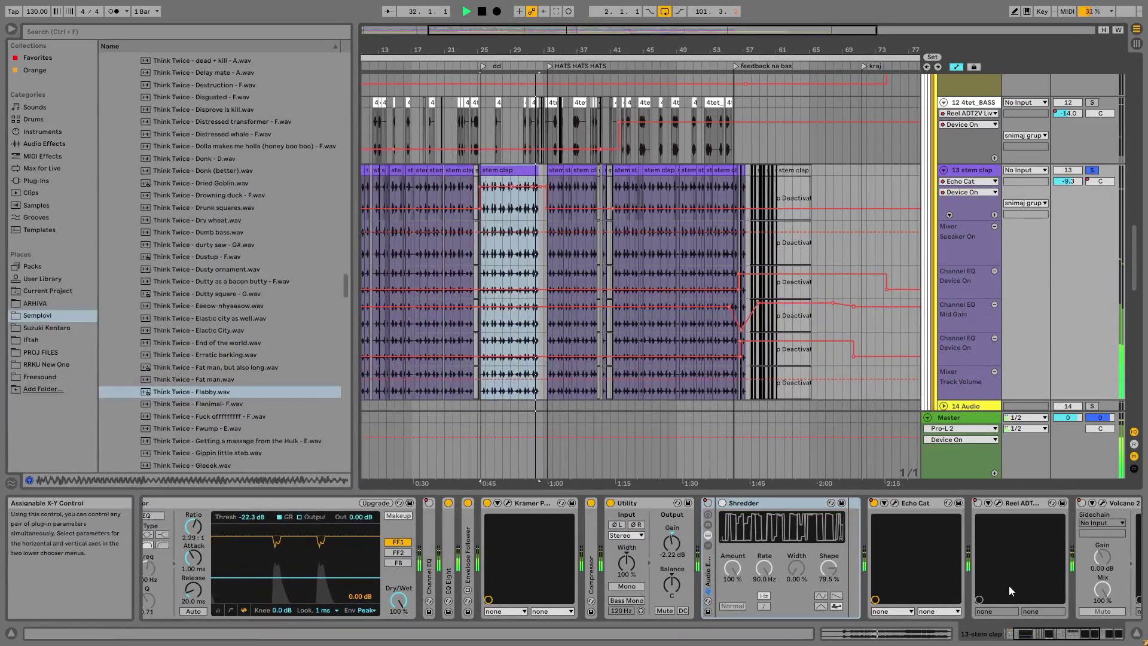
# Step: Show the Volcano 2 device-on automation on the stem clap track and play the intro from 2.1.1
pyautogui.click(1049, 637)
pyautogui.moveTo(1050, 642); pyautogui.dragTo(1062, 642)
pyautogui.press('space')
pyautogui.rightClick(818, 502)
pyautogui.click(847, 509)
pyautogui.moveTo(424, 52); pyautogui.dragTo(508, 50)
pyautogui.moveTo(368, 50); pyautogui.dragTo(377, 108)
pyautogui.click(381, 205)
pyautogui.press('space')
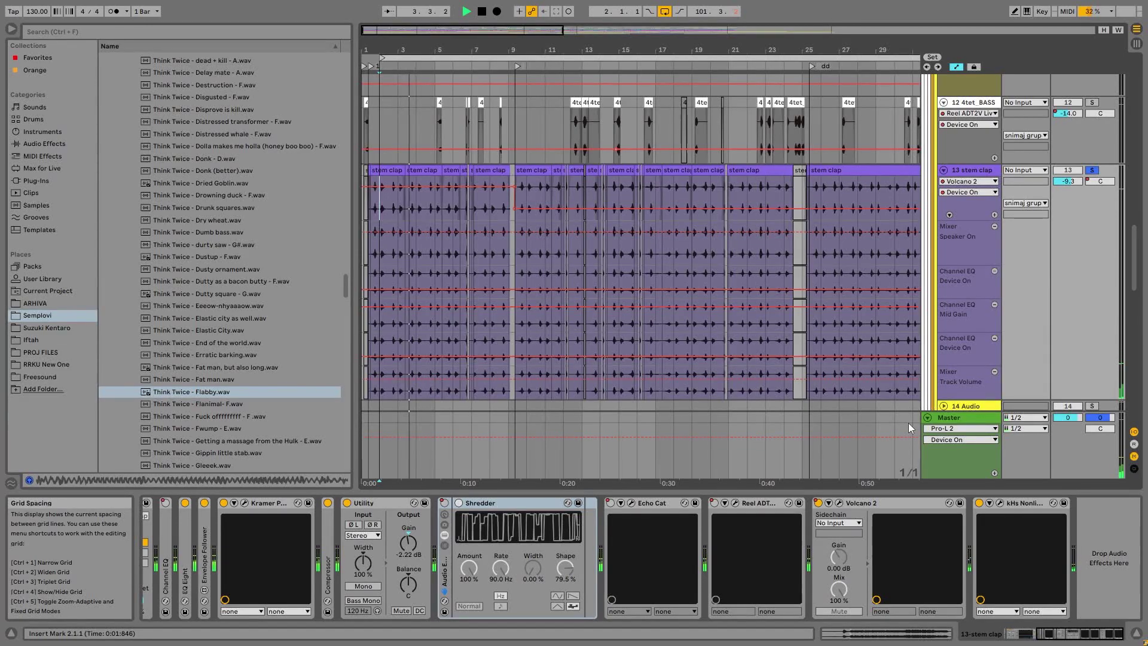
# Step: Inspect the Volcano 2 filter settings during playback, close its window, unsolo the stem clap track, and stop
pyautogui.click(840, 503)
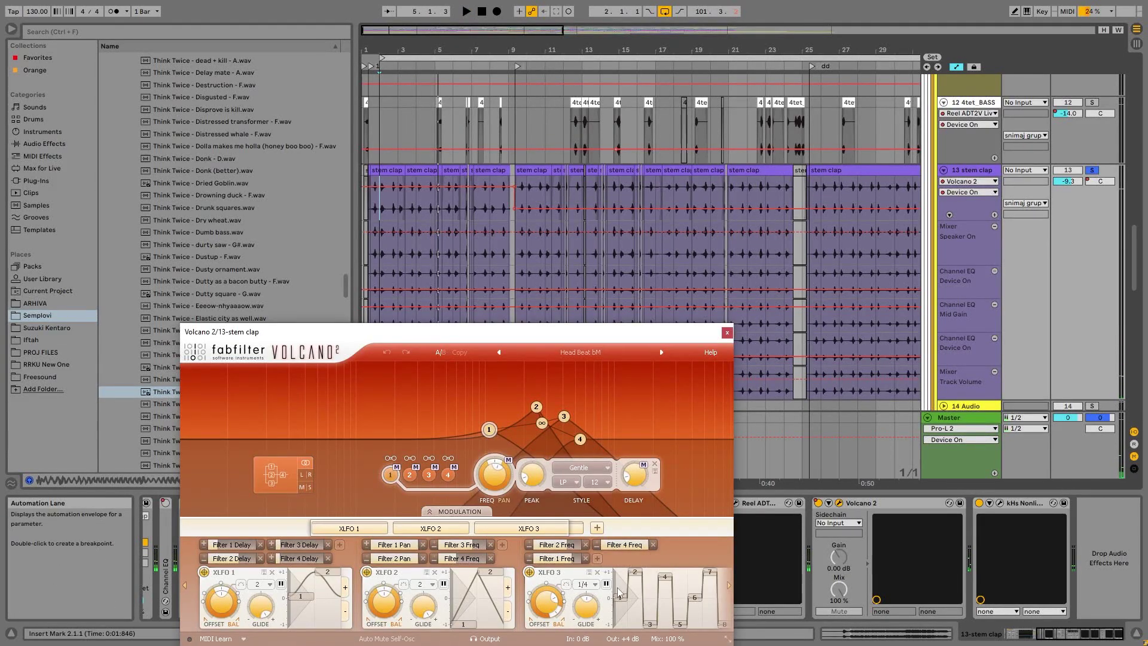
pyautogui.moveTo(517, 332); pyautogui.dragTo(474, 172)
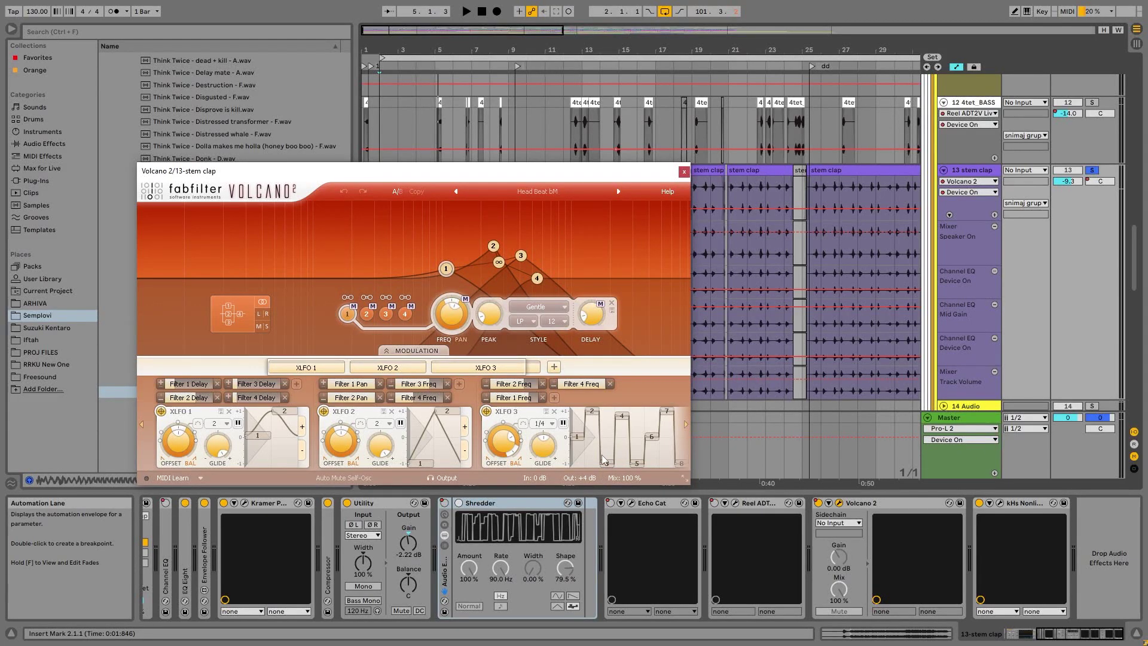
pyautogui.press('space')
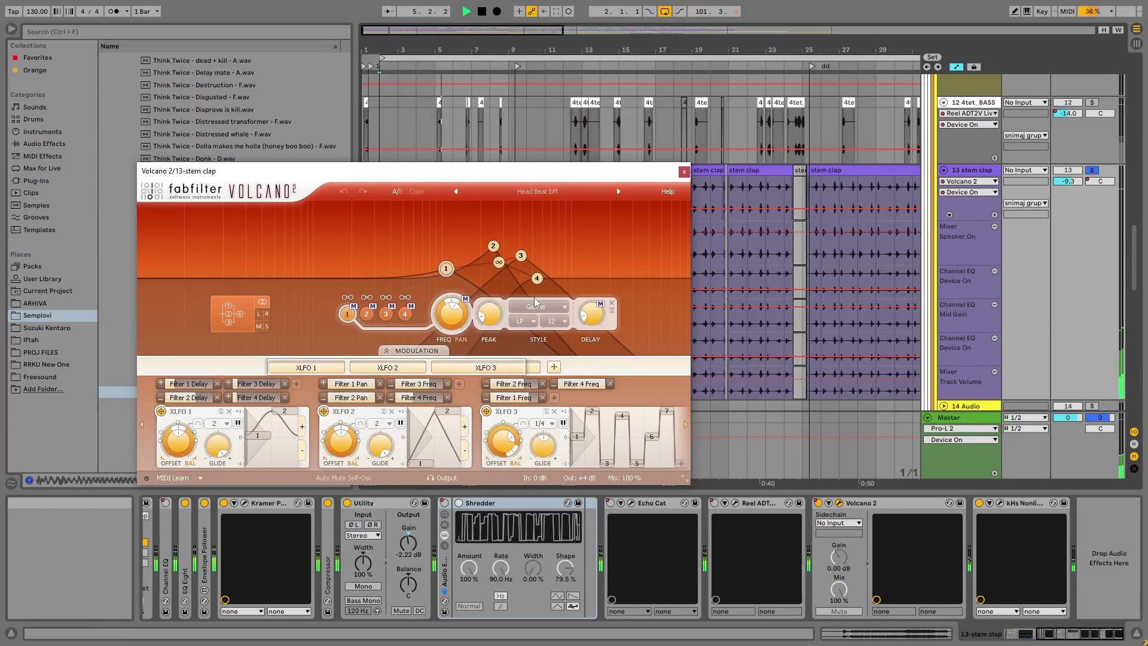
pyautogui.click(684, 172)
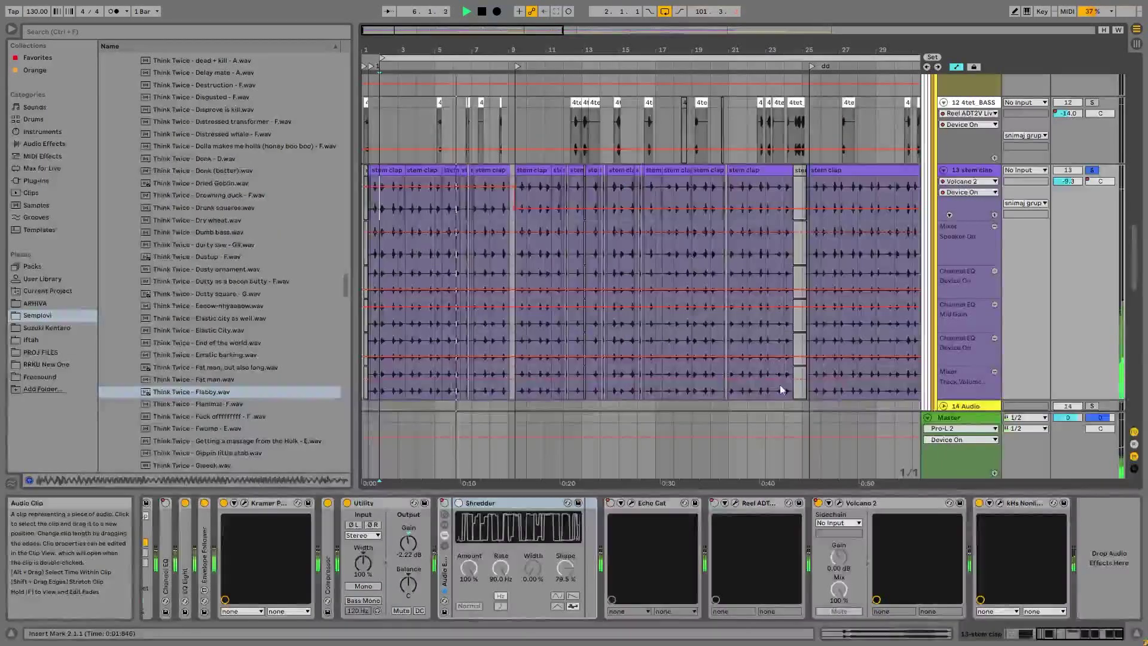
pyautogui.click(1093, 172)
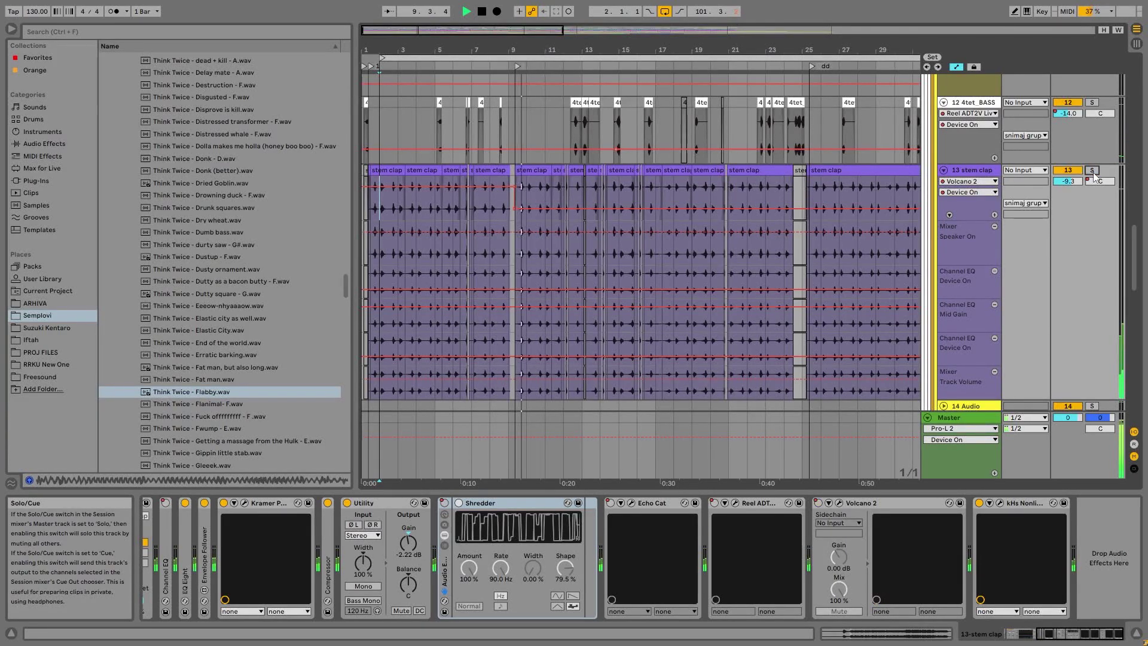
pyautogui.press('space')
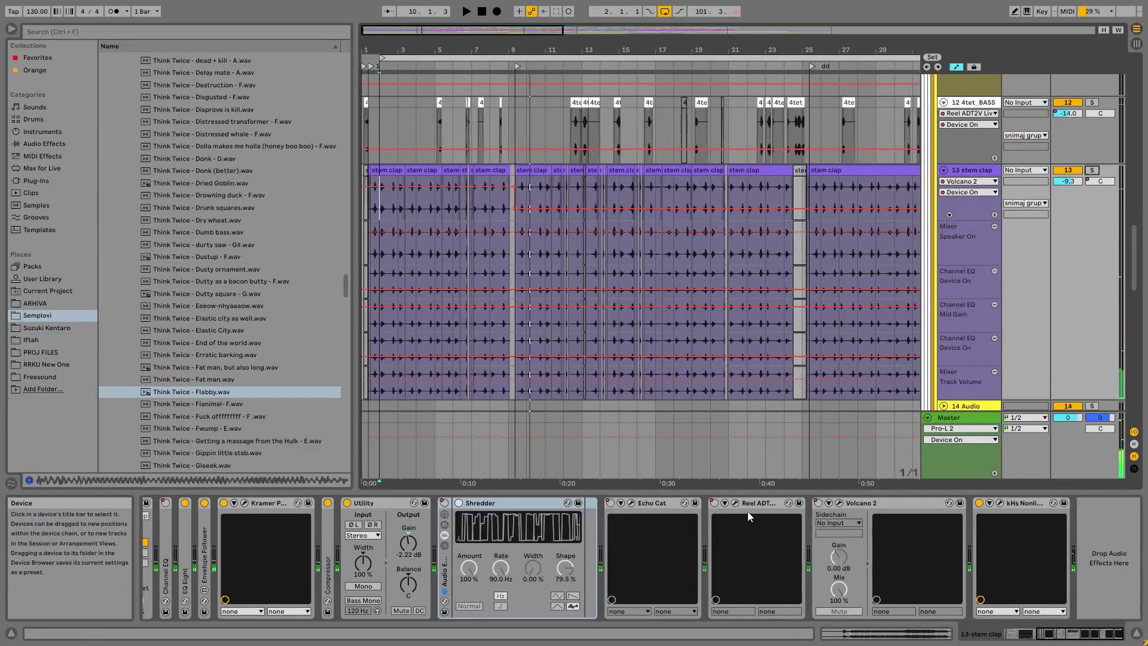
# Step: Inspect the kHs Nonlinear Filter on the stem clap while playing from 9.2.3, and close its window
pyautogui.click(1000, 503)
pyautogui.press('space')
pyautogui.click(517, 174)
pyautogui.press('space')
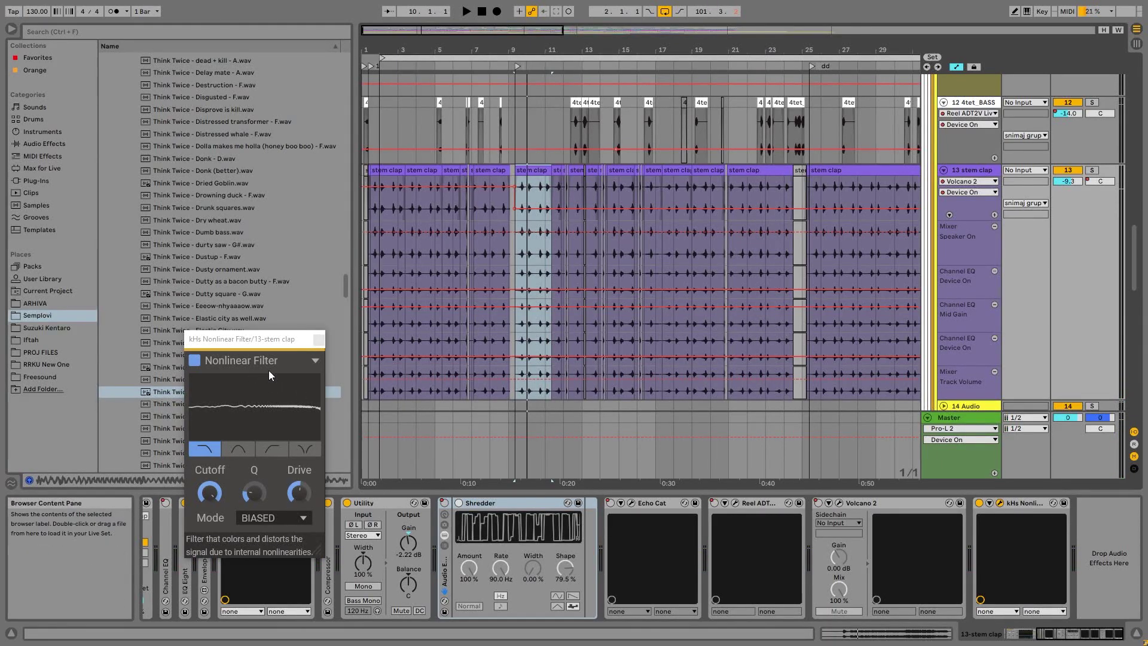
pyautogui.moveTo(271, 340); pyautogui.dragTo(355, 290)
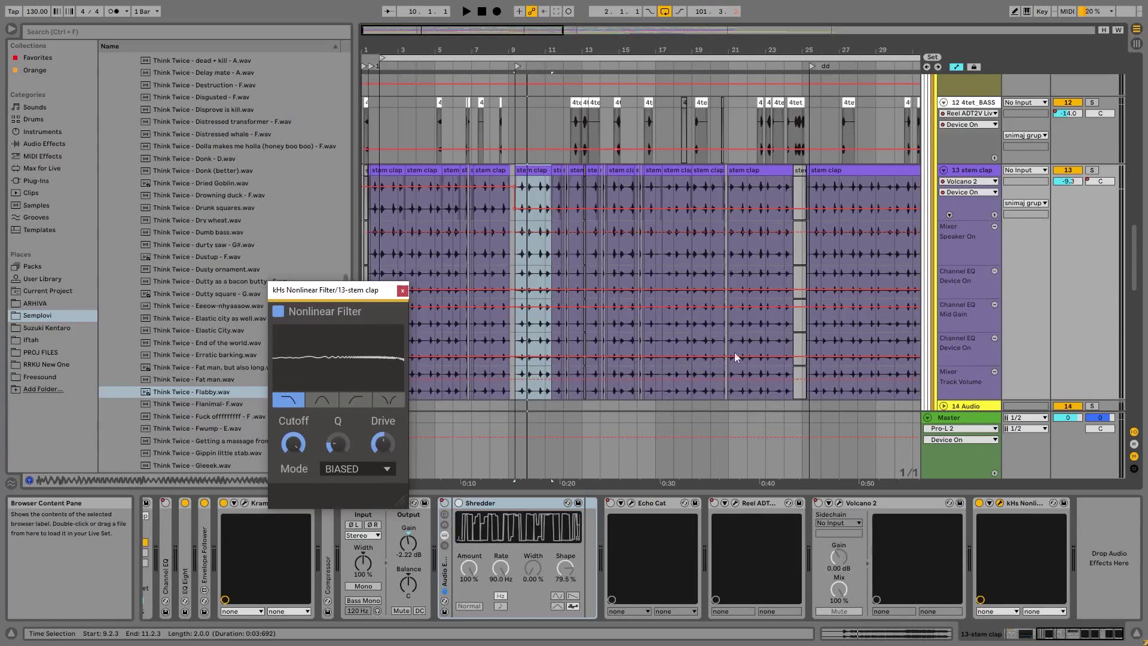
pyautogui.click(513, 173)
pyautogui.press('space')
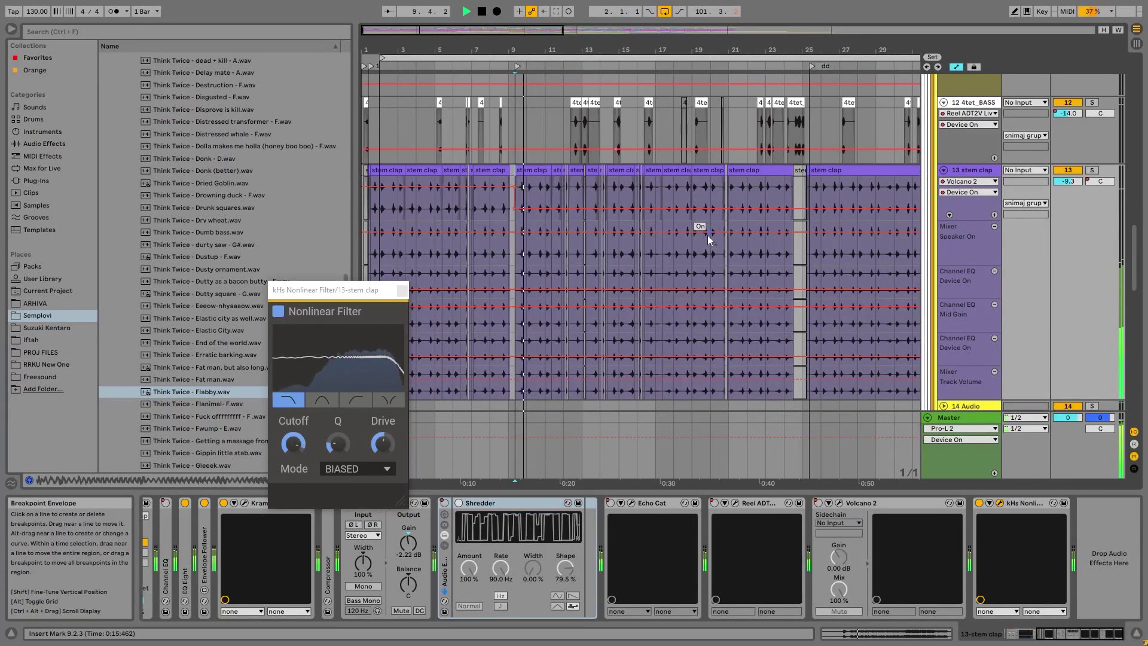
pyautogui.click(402, 292)
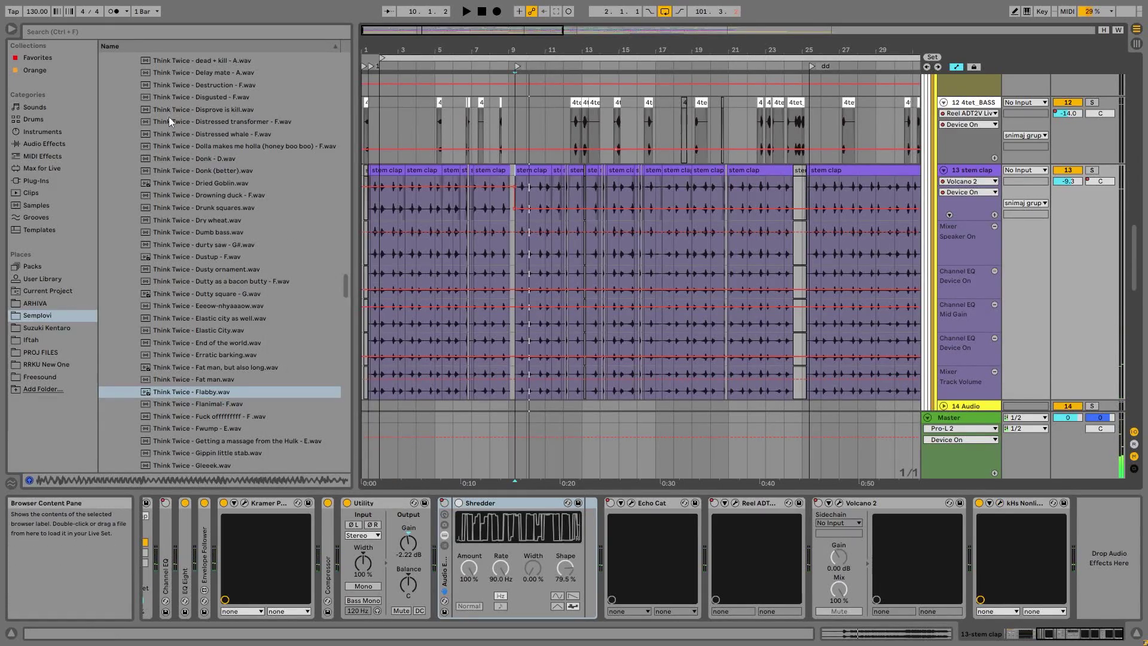
# Step: Browse the device categories and display the Favorites collection to look through its plug-ins
pyautogui.click(55, 156)
pyautogui.click(55, 121)
pyautogui.click(55, 132)
pyautogui.click(52, 182)
pyautogui.click(33, 58)
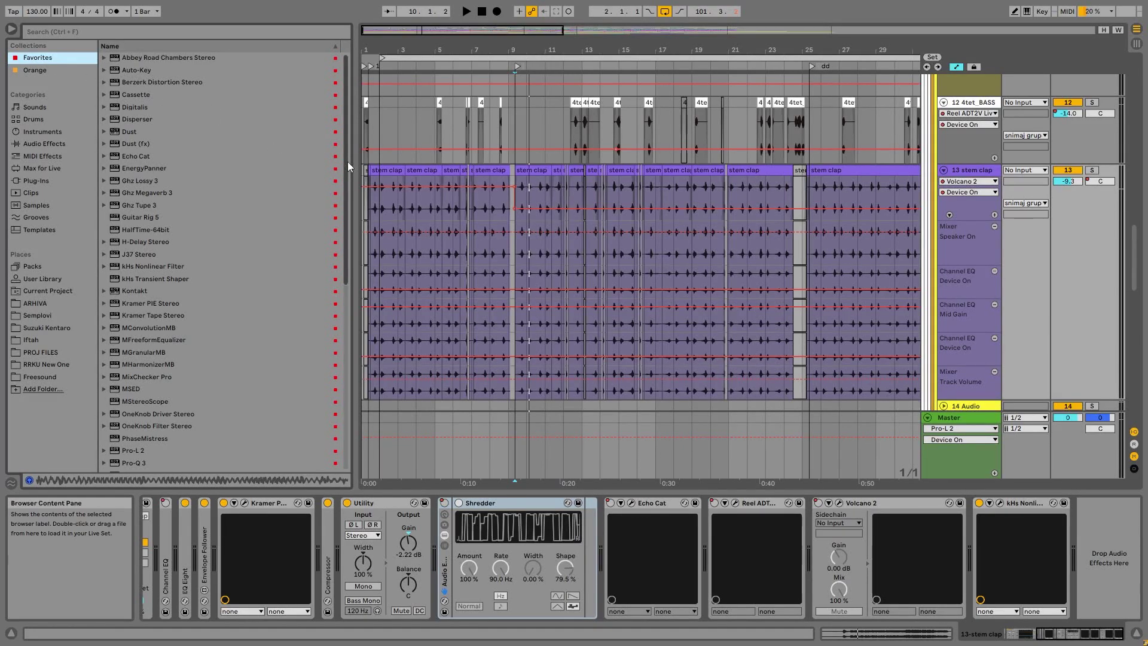
pyautogui.moveTo(348, 162); pyautogui.dragTo(350, 182)
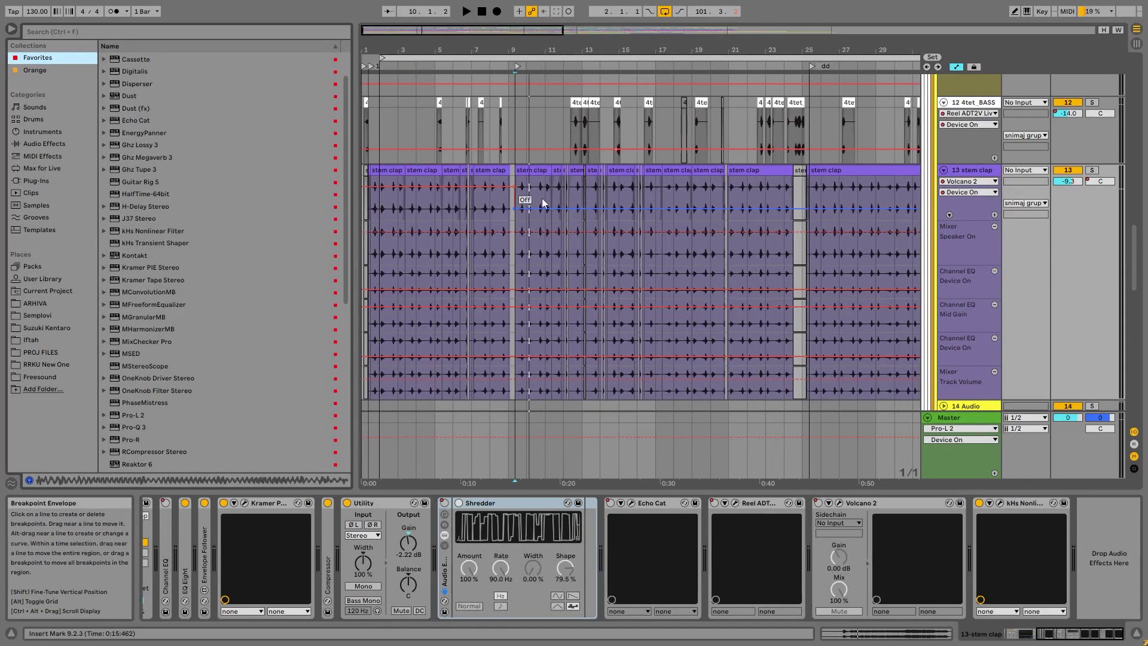
# Step: Select the stem clap clip from 9.2.3 to 11.2.3, fold the track, and add another kHs Nonlinear Filter to it
pyautogui.click(518, 171)
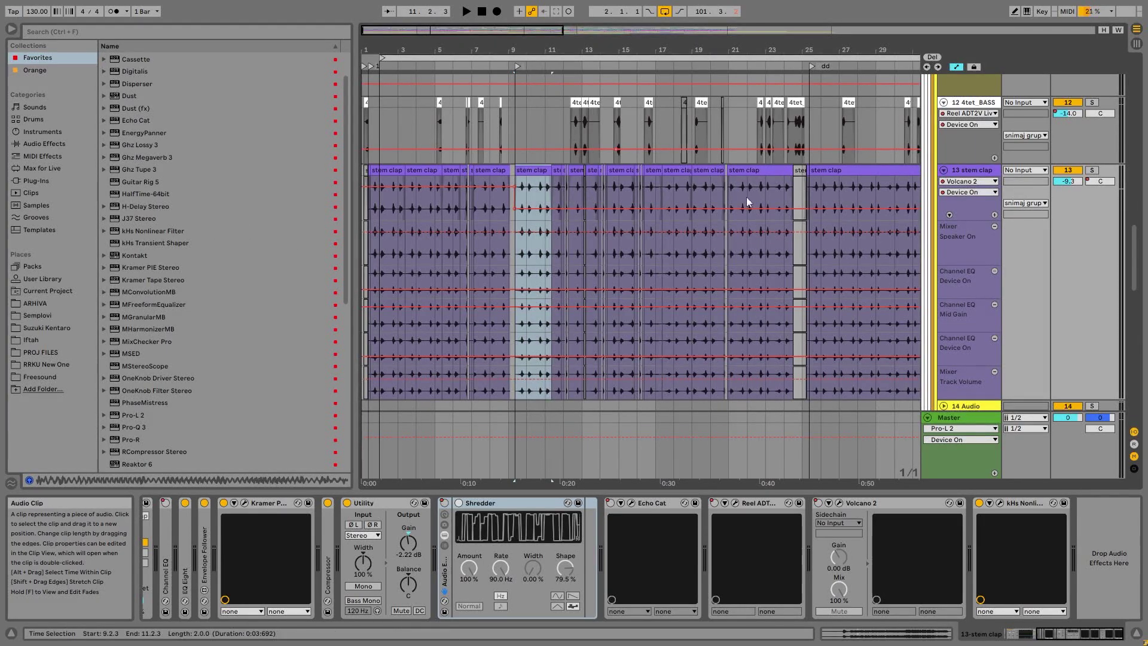
pyautogui.click(944, 170)
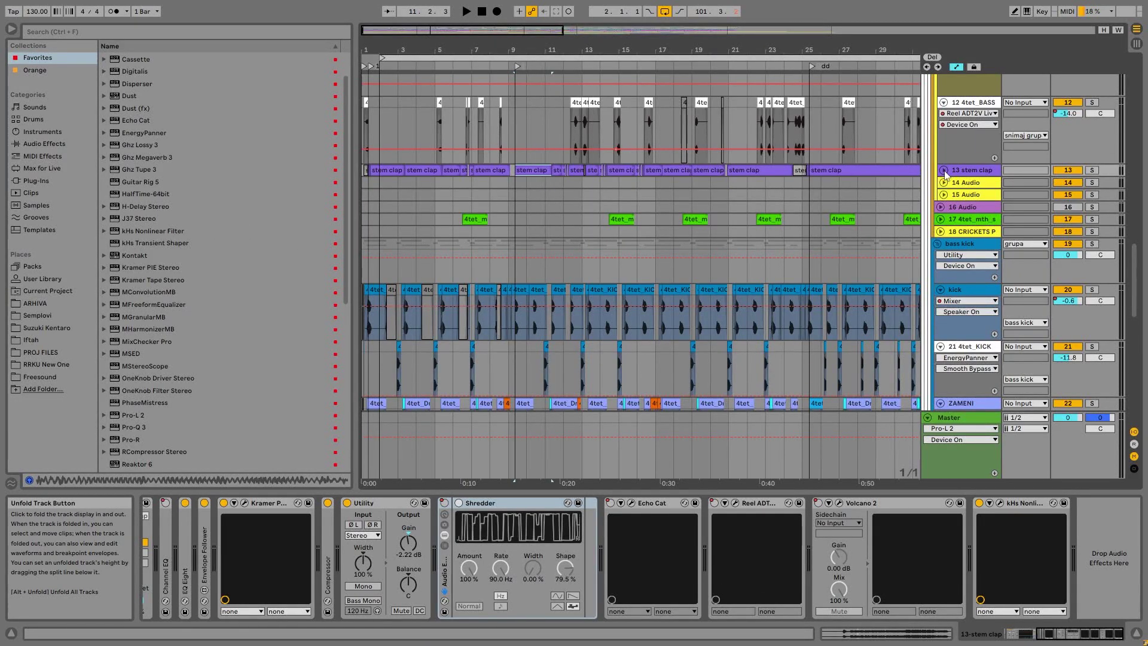
pyautogui.click(944, 171)
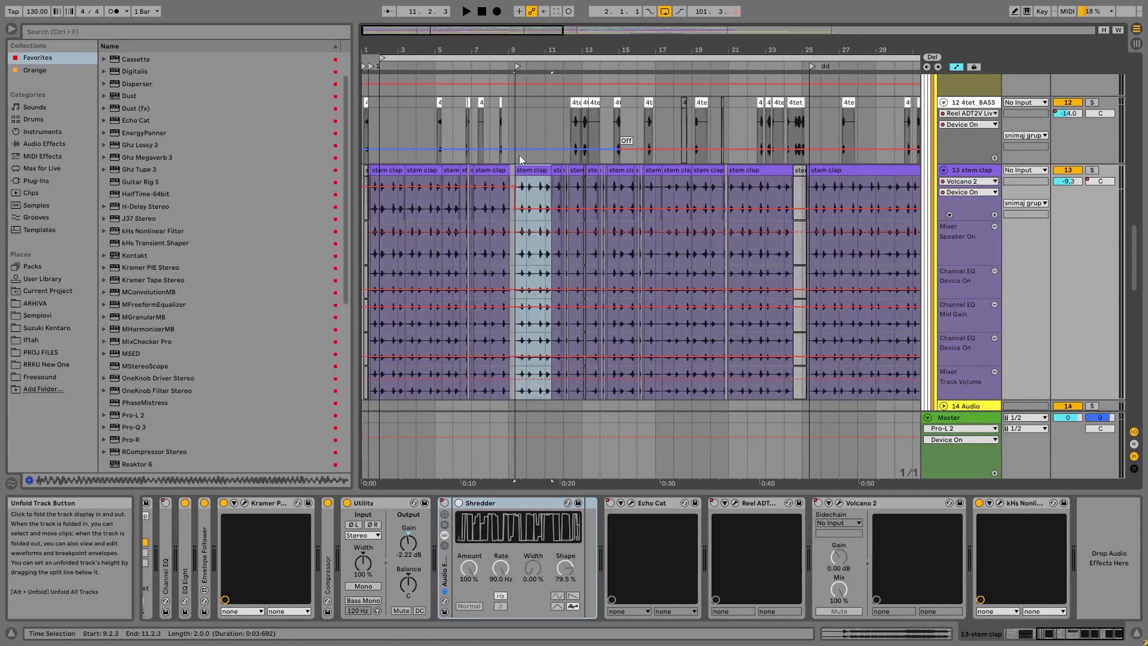
pyautogui.click(944, 171)
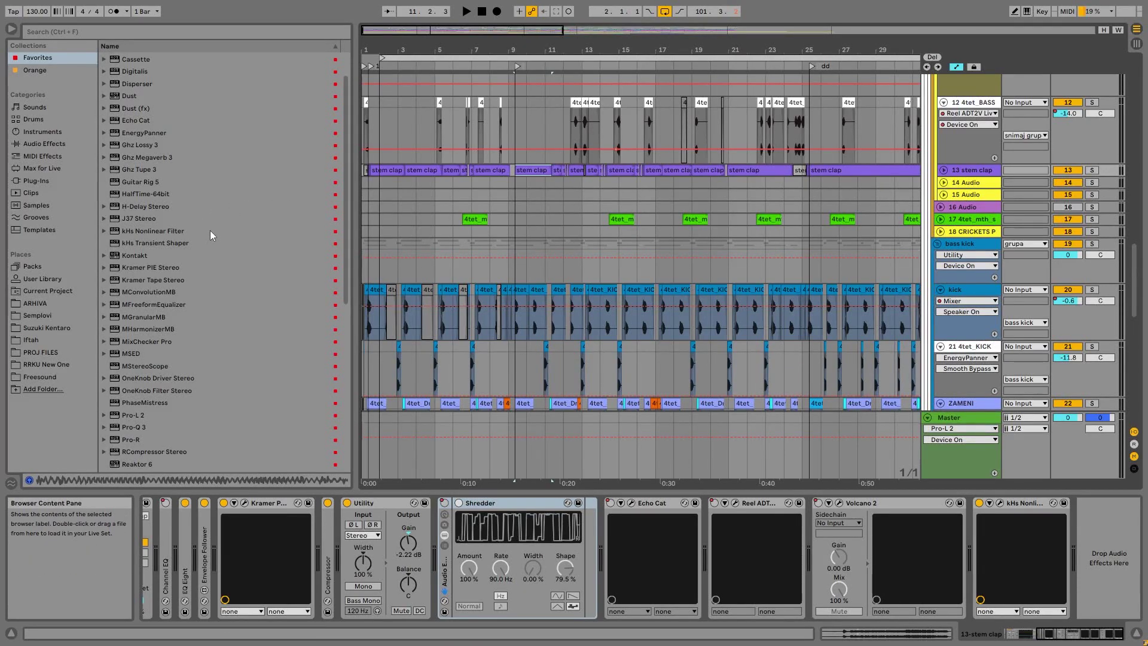
pyautogui.doubleClick(154, 231)
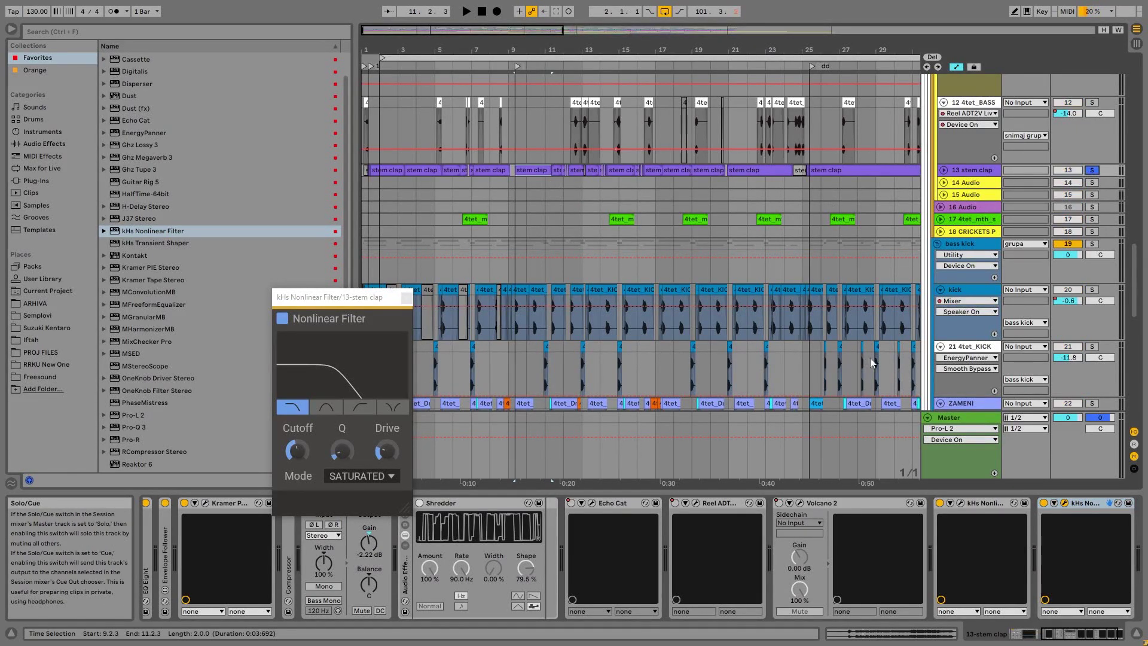
# Step: Set the new Nonlinear Filter's mode to Metallic and raise its drive to about 73%
pyautogui.click(362, 476)
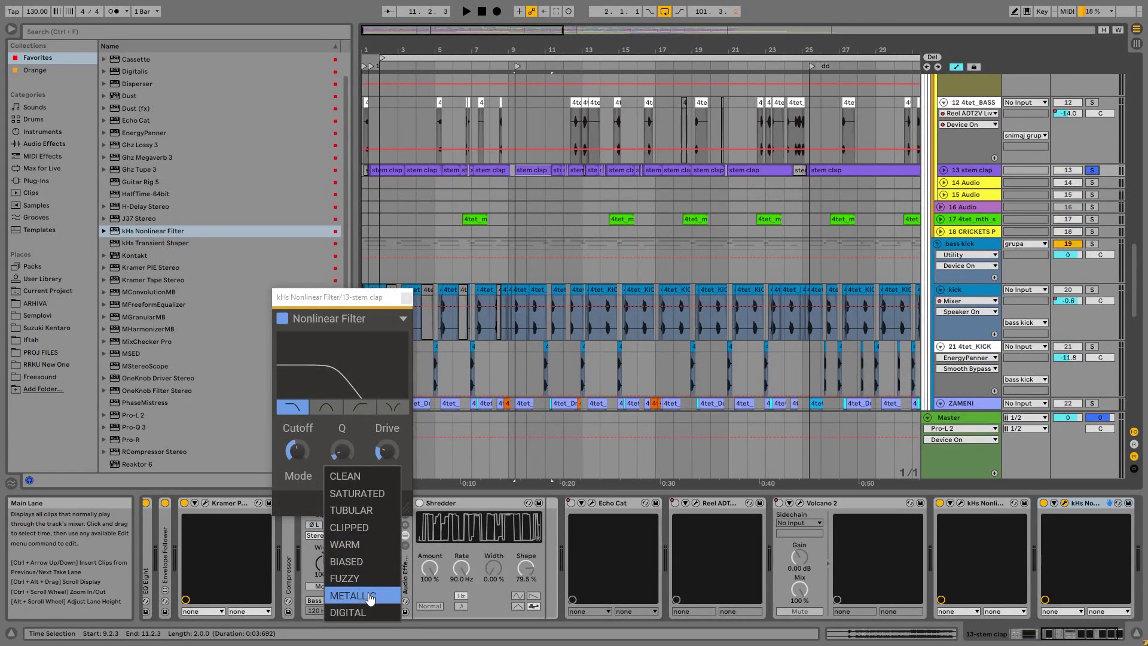
pyautogui.click(369, 595)
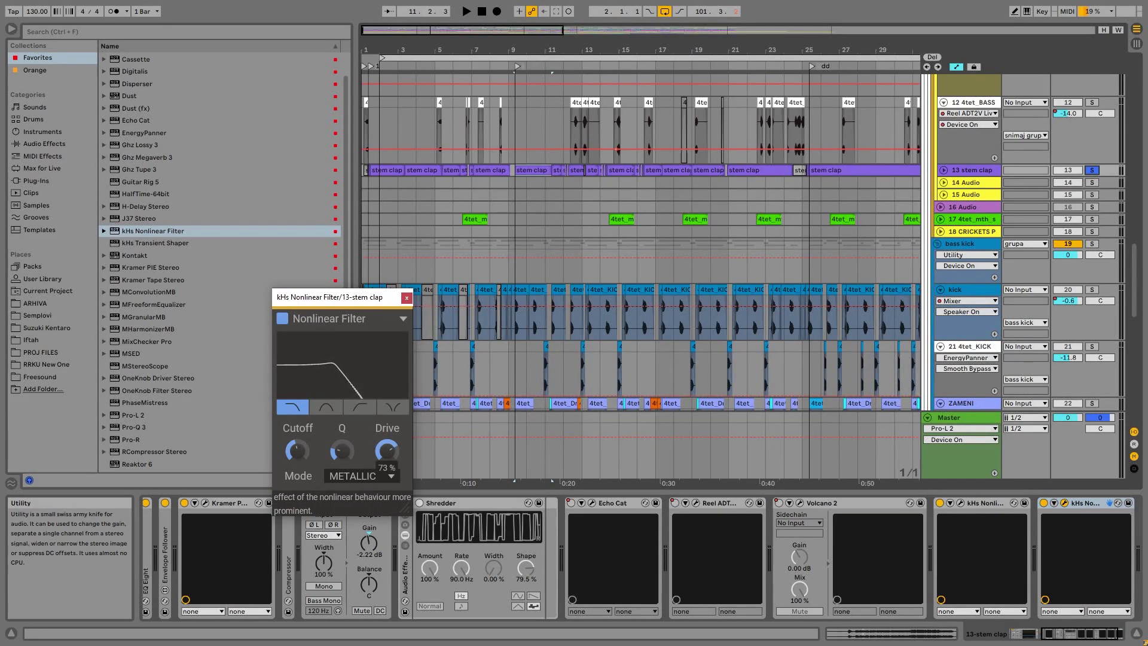
pyautogui.click(377, 480)
pyautogui.click(366, 596)
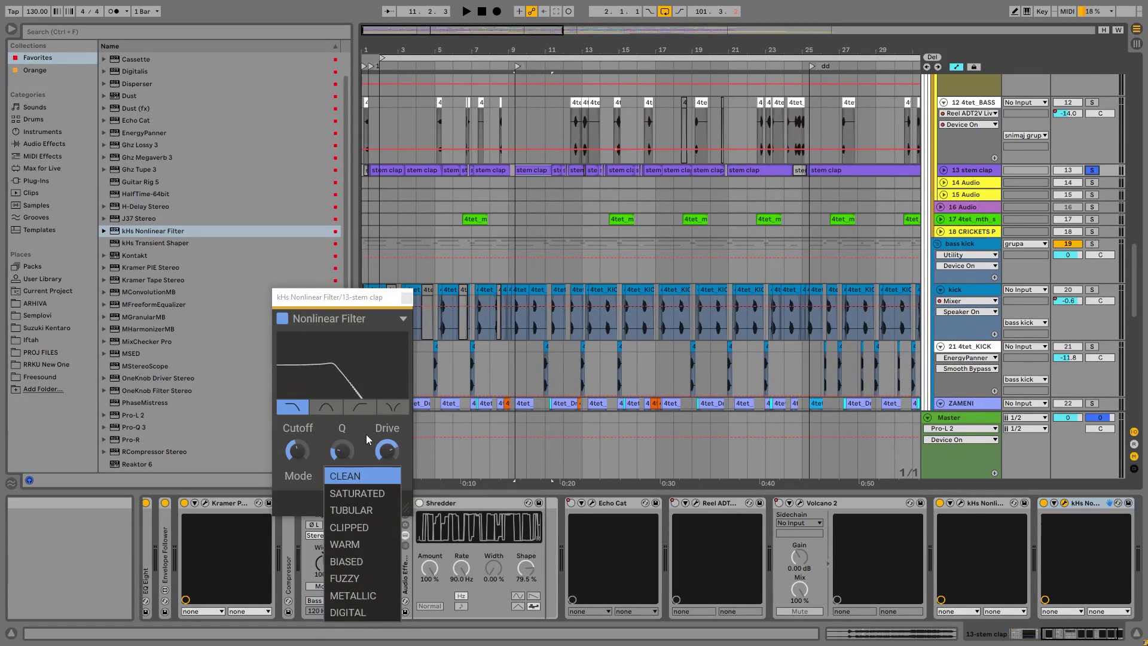
# Step: Raise the new filter's cutoff, adjust its Q and drive, and play the selected stem clap clip
pyautogui.moveTo(342, 450); pyautogui.dragTo(342, 395)
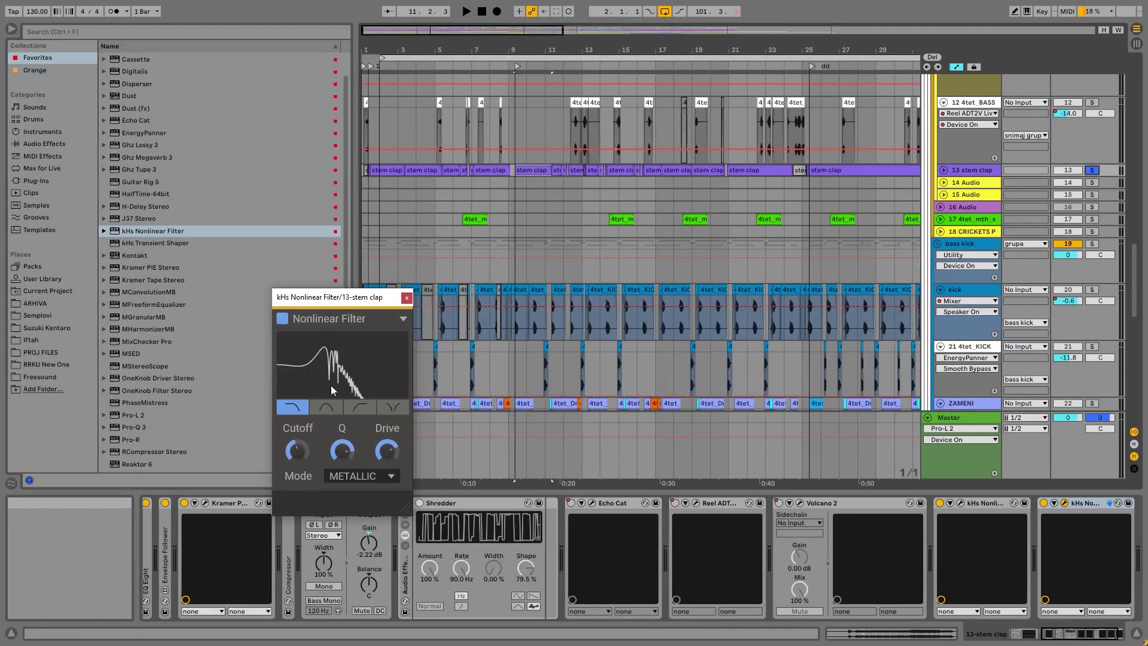
pyautogui.moveTo(297, 449); pyautogui.dragTo(297, 428)
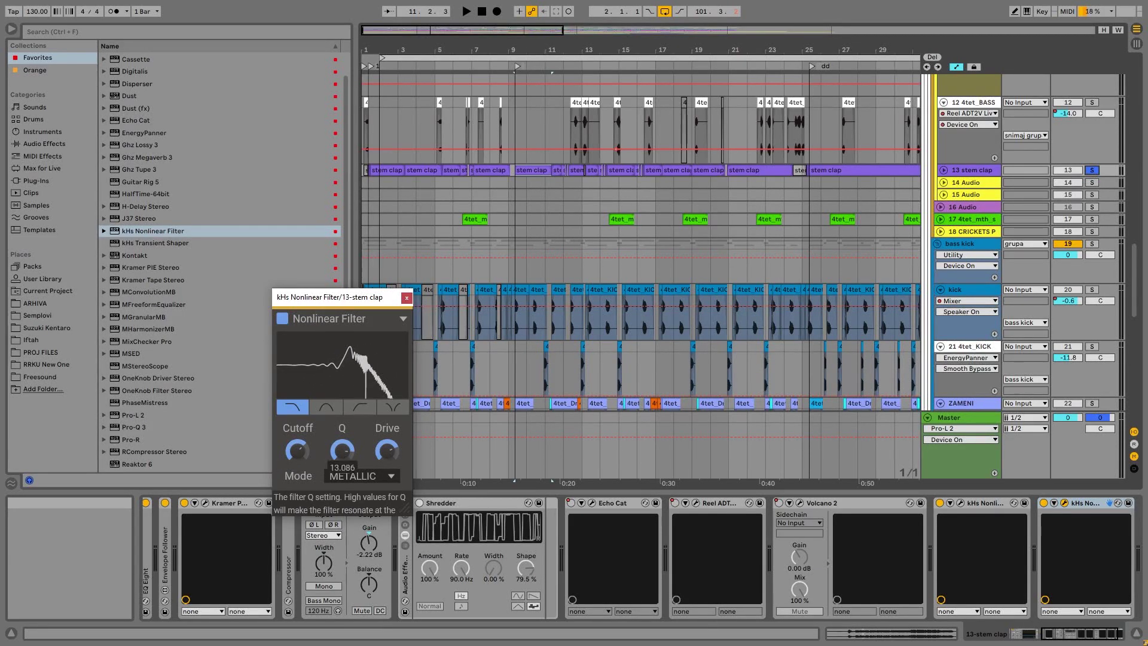
pyautogui.moveTo(387, 450); pyautogui.dragTo(386, 441)
pyautogui.click(544, 169)
pyautogui.press('space')
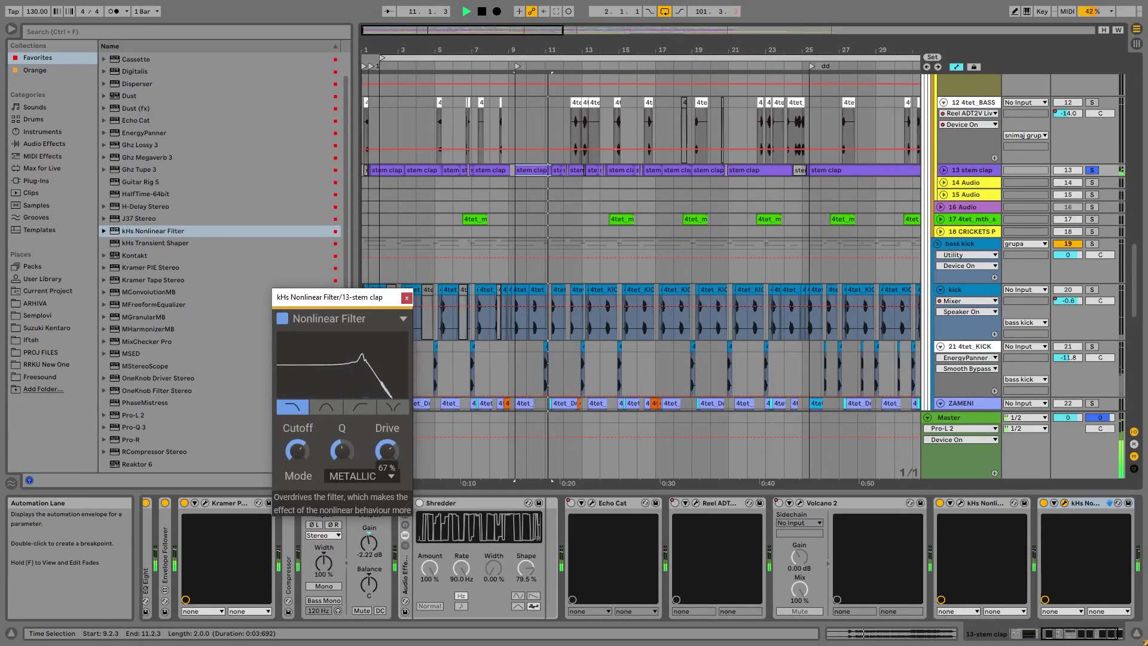
# Step: Raise the Nonlinear Filter's Q during playback and compare the Metallic and Digital modes
pyautogui.moveTo(339, 450); pyautogui.dragTo(341, 401)
pyautogui.click(376, 475)
pyautogui.click(369, 596)
pyautogui.click(362, 475)
pyautogui.click(363, 612)
# Step: Try the Warm mode, set the filter to Clipped with drive at about 76%, and switch it to the high-pass shape
pyautogui.click(359, 477)
pyautogui.click(359, 540)
pyautogui.click(362, 475)
pyautogui.click(364, 520)
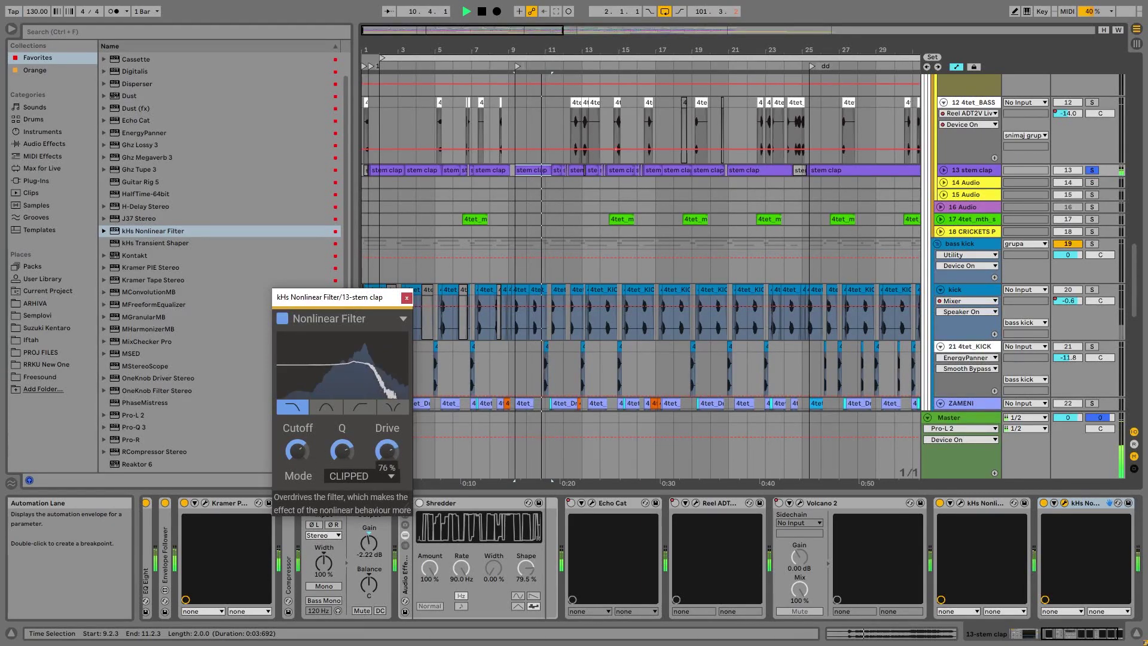
pyautogui.click(362, 407)
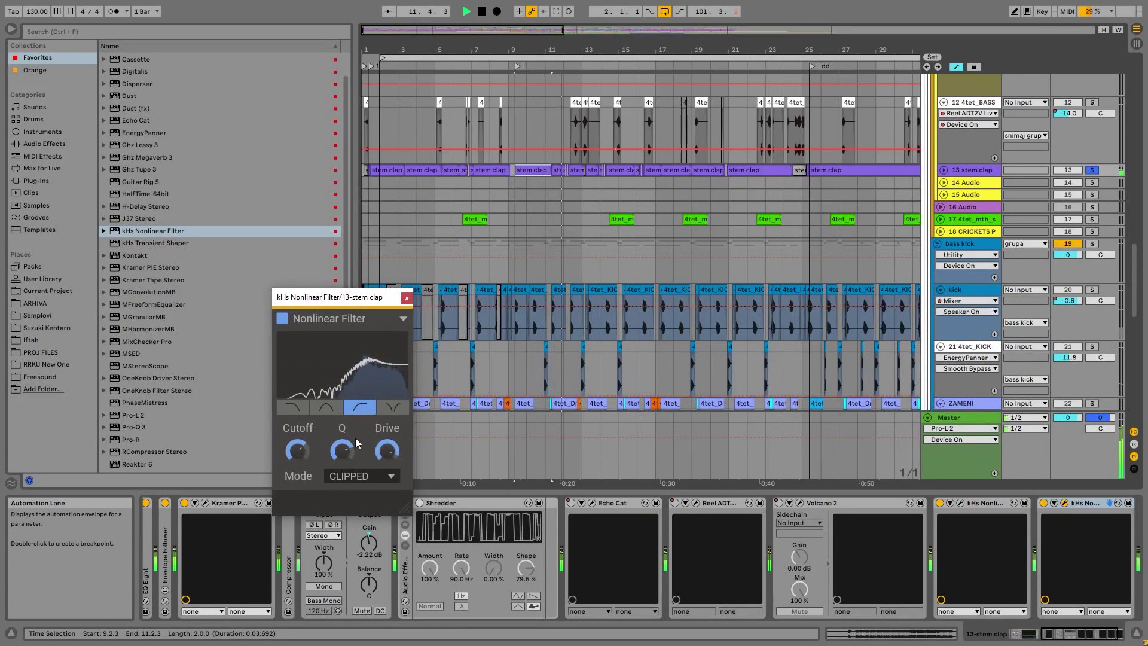
# Step: Hide the open plug-in window and delete the extra kHs Nonlinear Filter from the stem clap track's device chain
pyautogui.click(1084, 508)
pyautogui.hotkey('ctrl', 'alt', 'p')
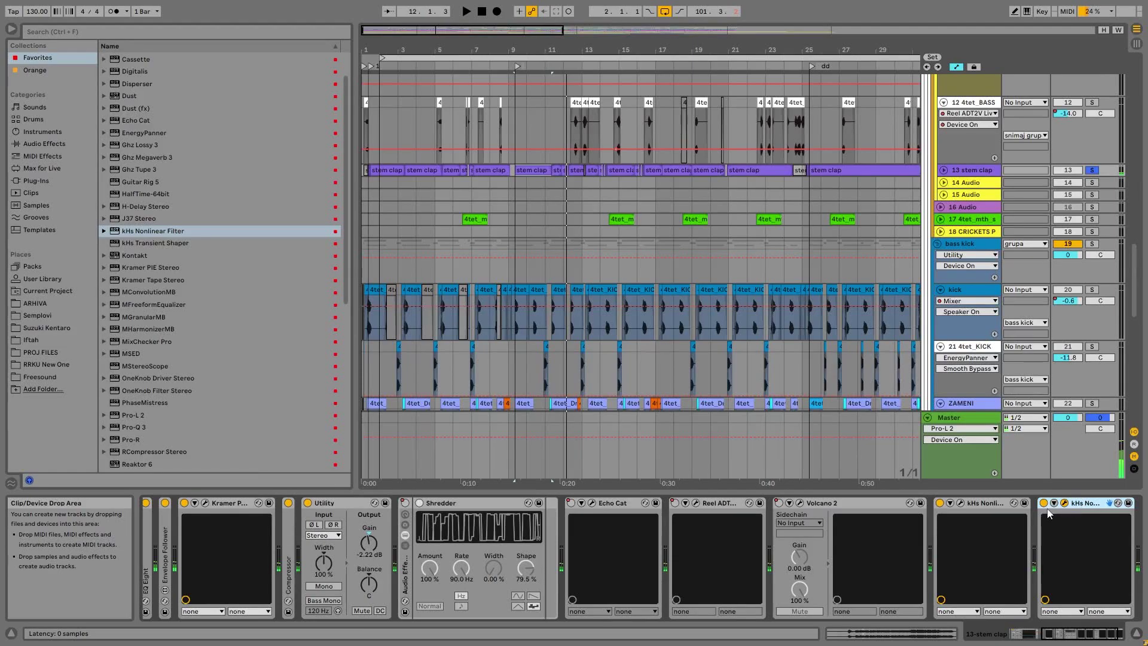
pyautogui.click(944, 503)
pyautogui.press('Delete')
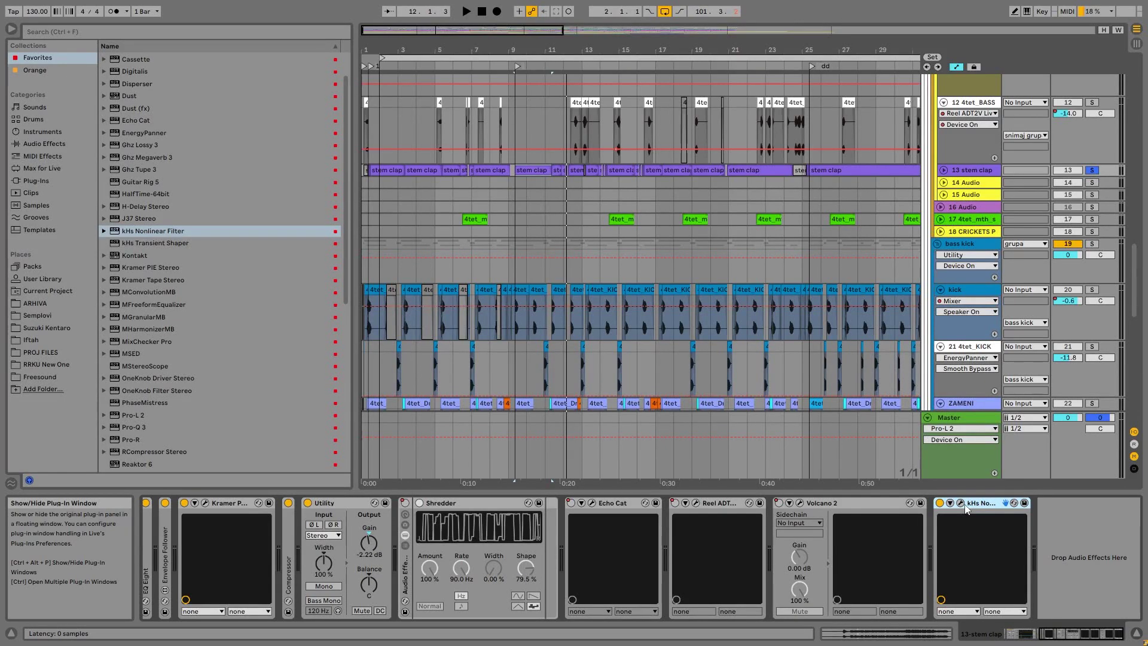
# Step: Collapse the Volcano 2, Reel ADT2V Stereo and Echo Cat devices on the stem clap track
pyautogui.doubleClick(921, 508)
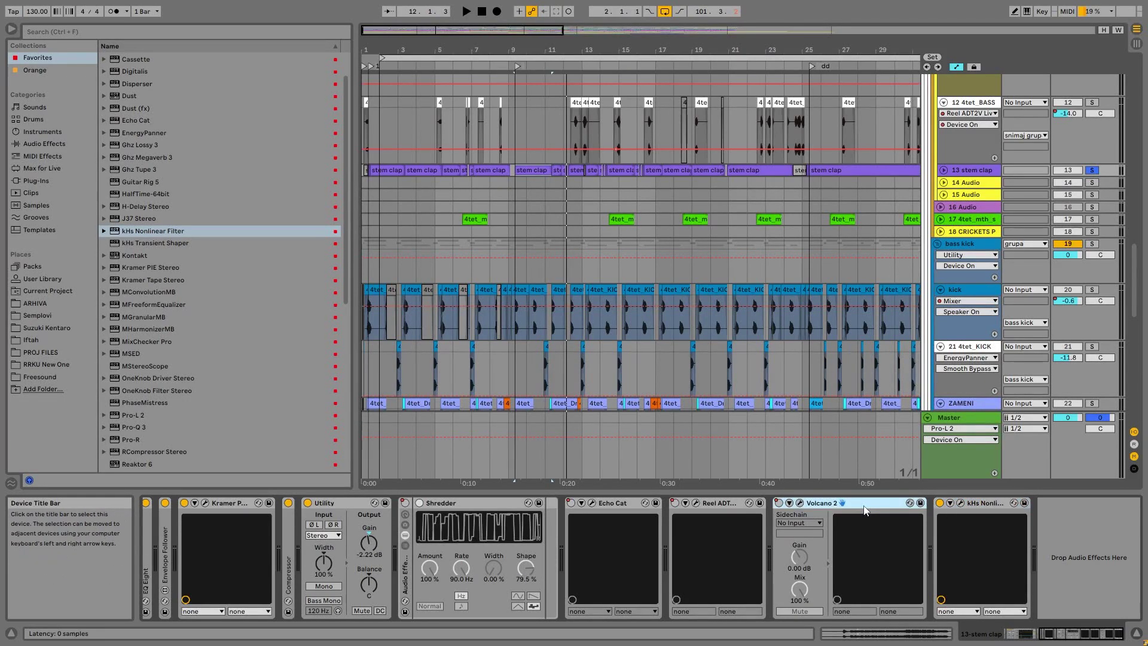
pyautogui.doubleClick(719, 502)
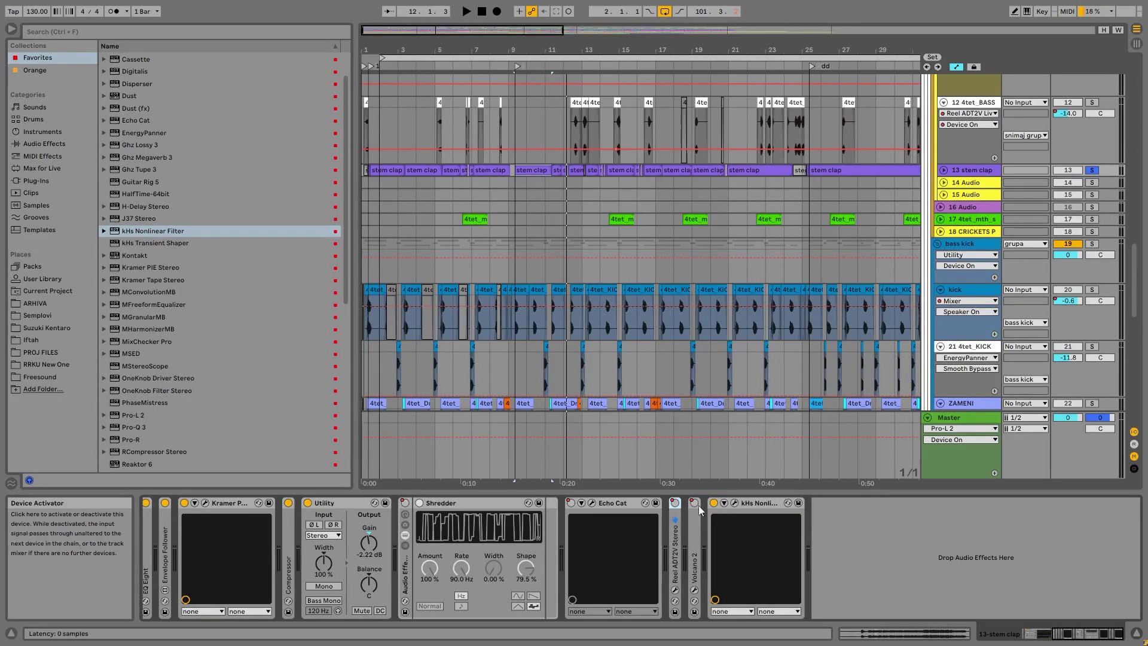
pyautogui.doubleClick(622, 503)
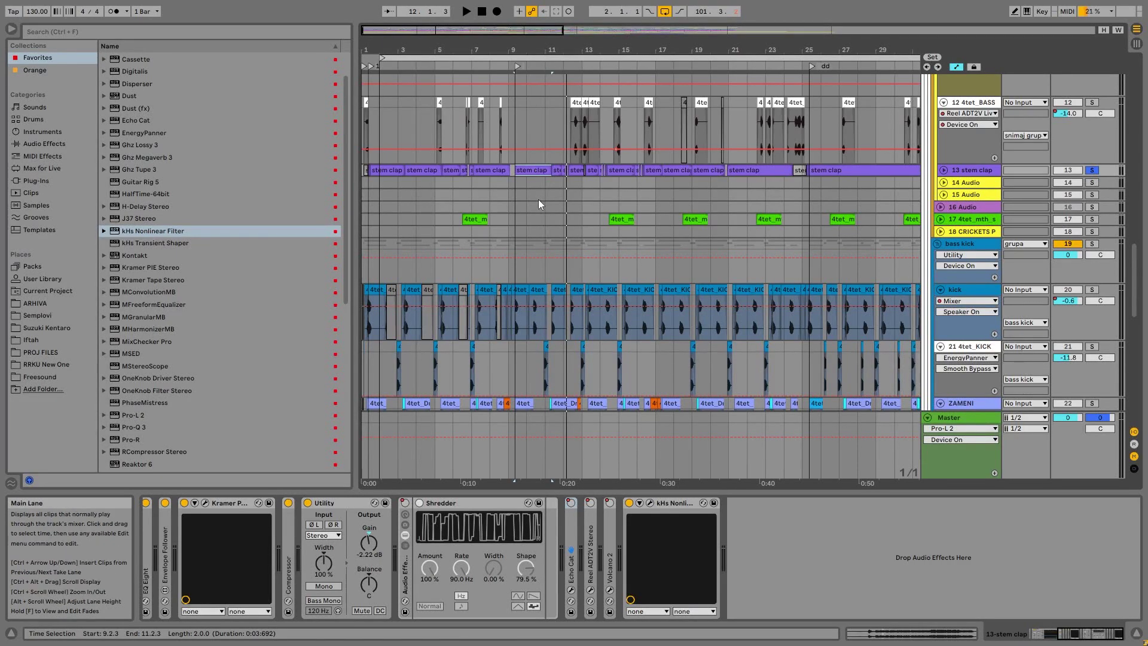
# Step: Unfold the stem clap track and display the Cutoff automation of its remaining kHs Nonlinear Filter
pyautogui.click(944, 171)
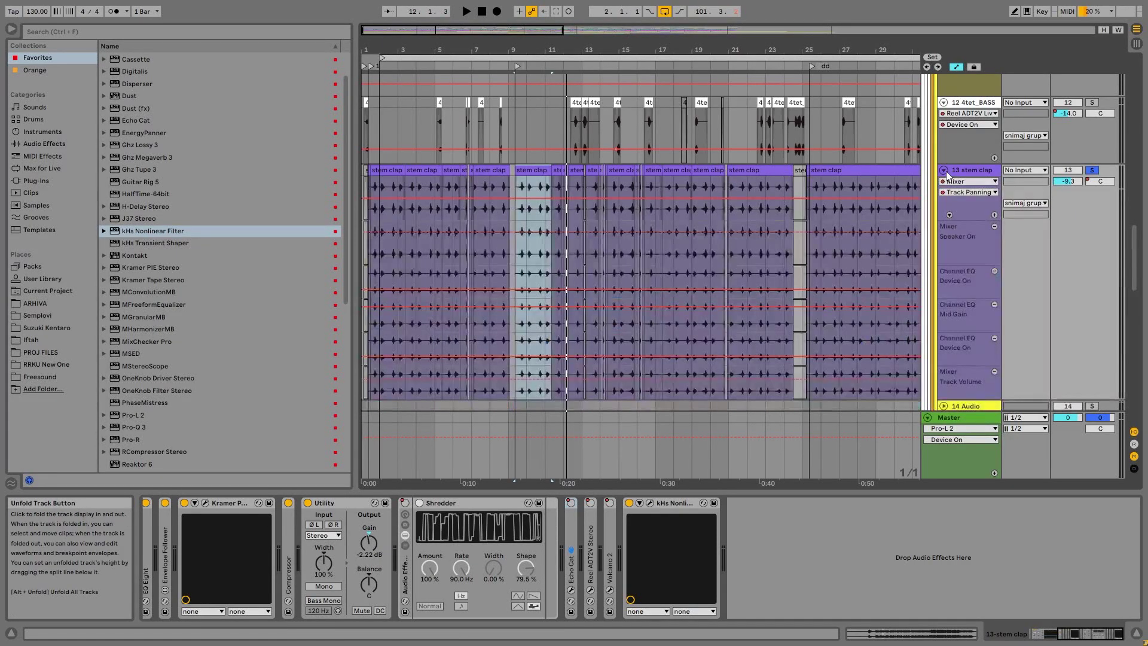
pyautogui.click(617, 213)
pyautogui.scroll(-1, 670, 275)
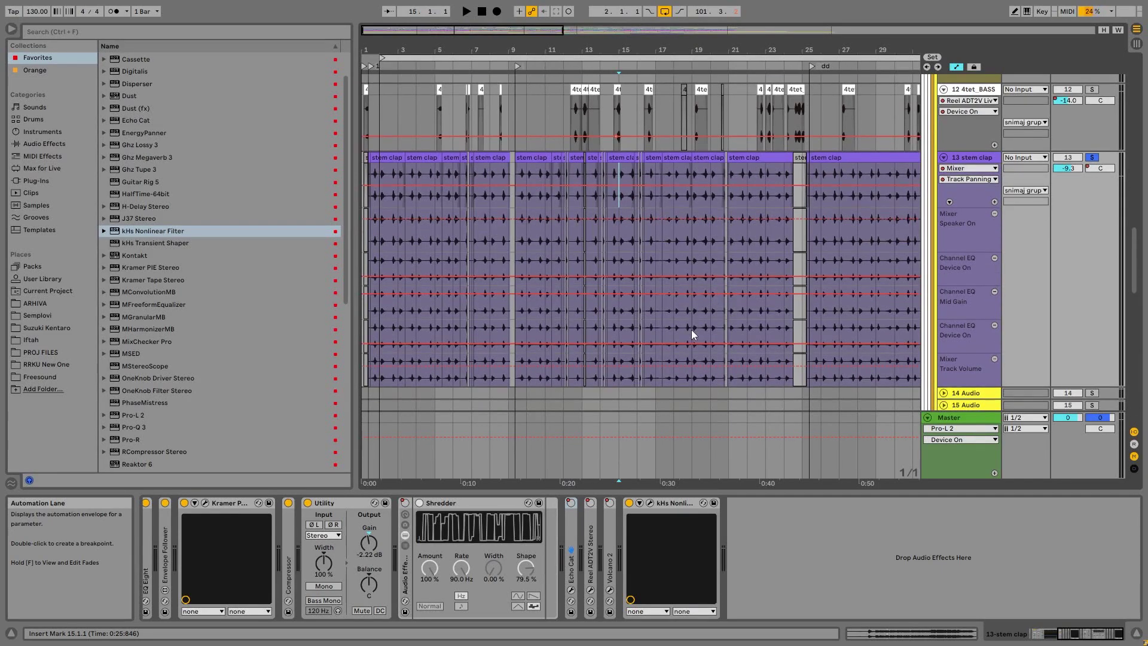
pyautogui.moveTo(686, 50); pyautogui.dragTo(653, 49)
pyautogui.click(667, 197)
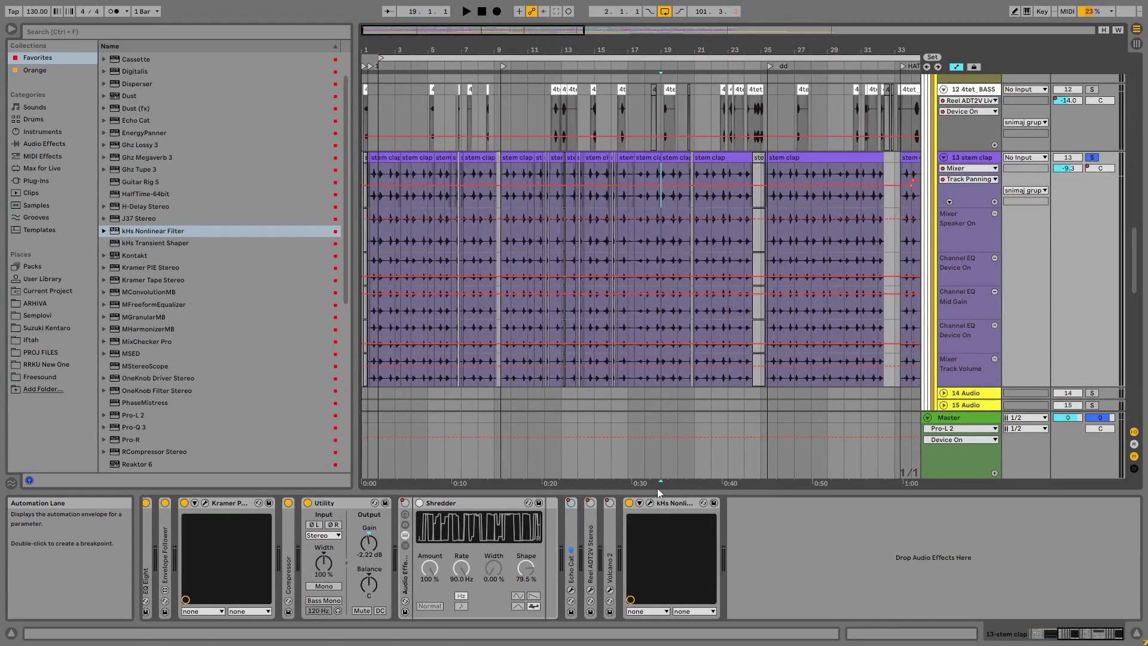
pyautogui.click(650, 503)
pyautogui.click(293, 444)
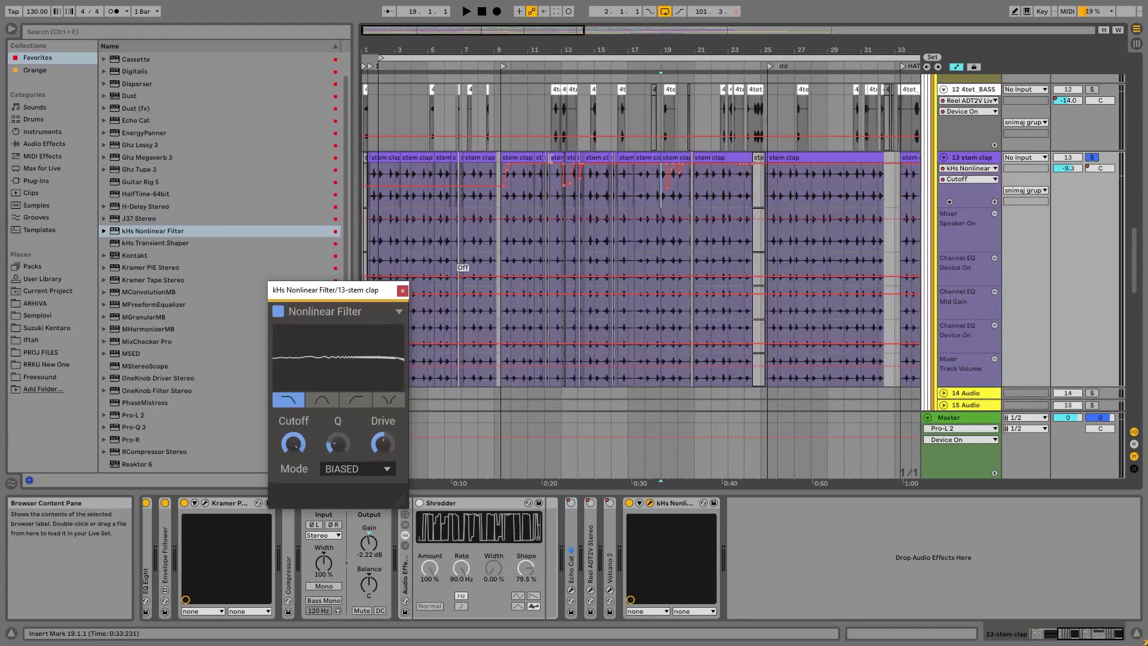
# Step: Play the stem clap track from bar 4 and compare it with the Nonlinear Filter bypassed and active
pyautogui.moveTo(589, 44); pyautogui.dragTo(589, 33)
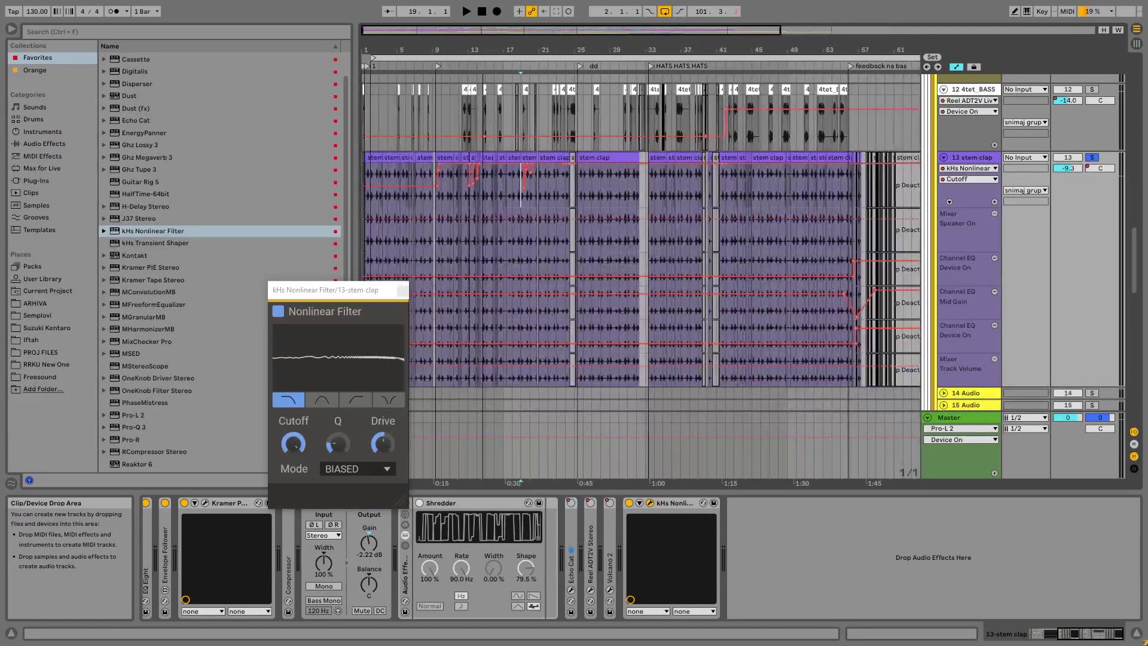
pyautogui.moveTo(441, 49); pyautogui.dragTo(441, 46)
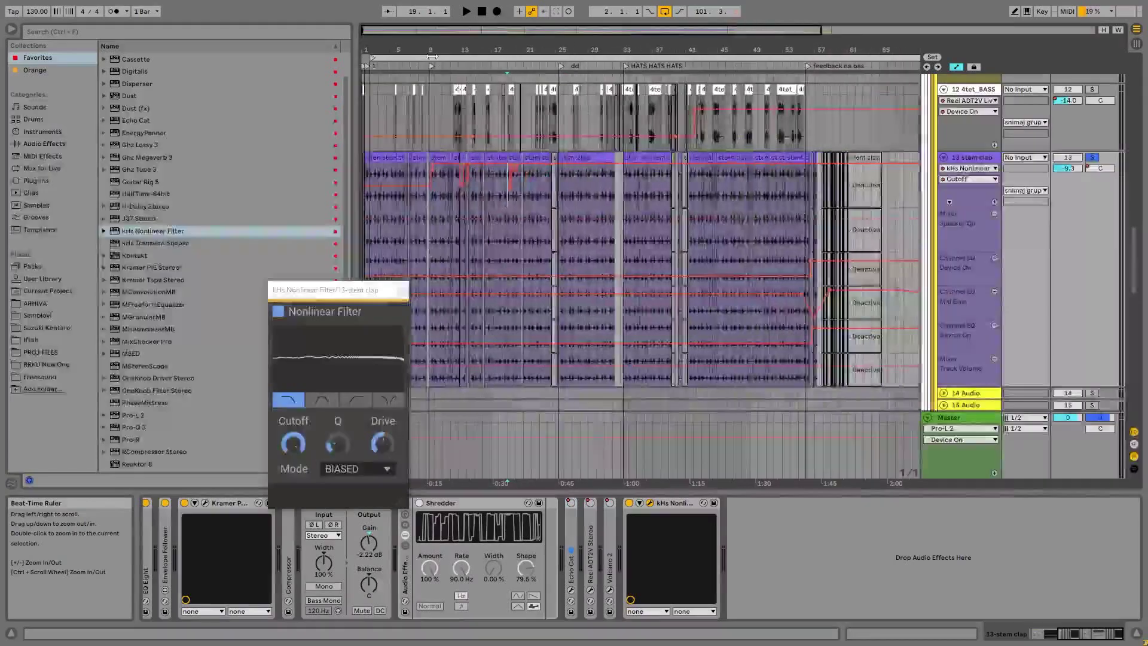
pyautogui.click(385, 179)
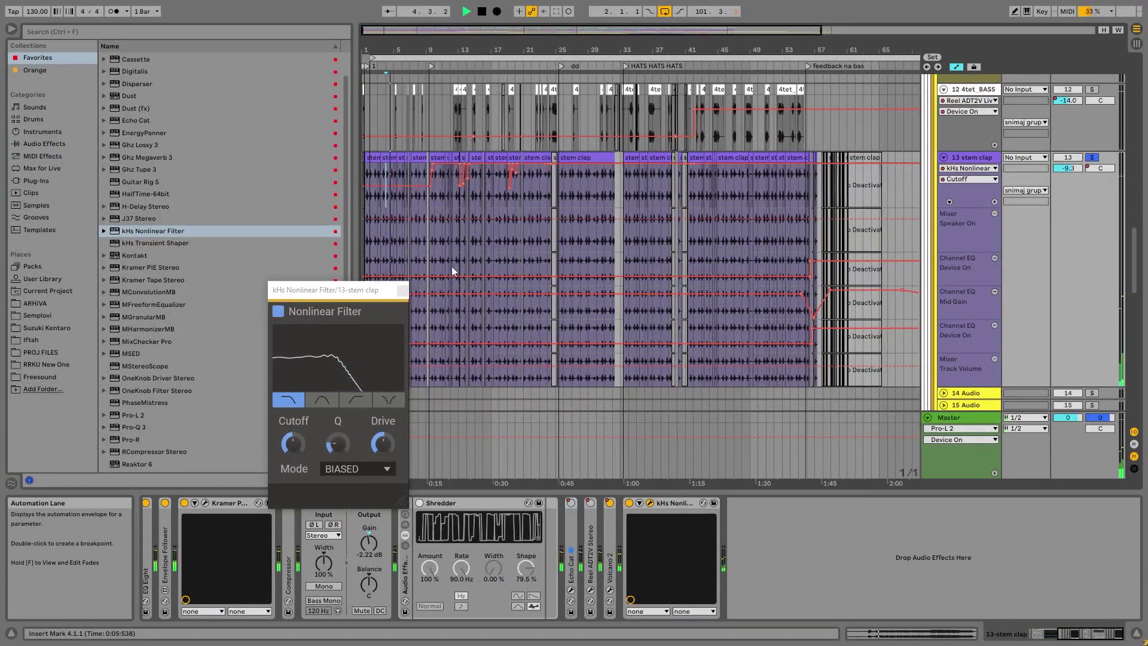
pyautogui.click(629, 503)
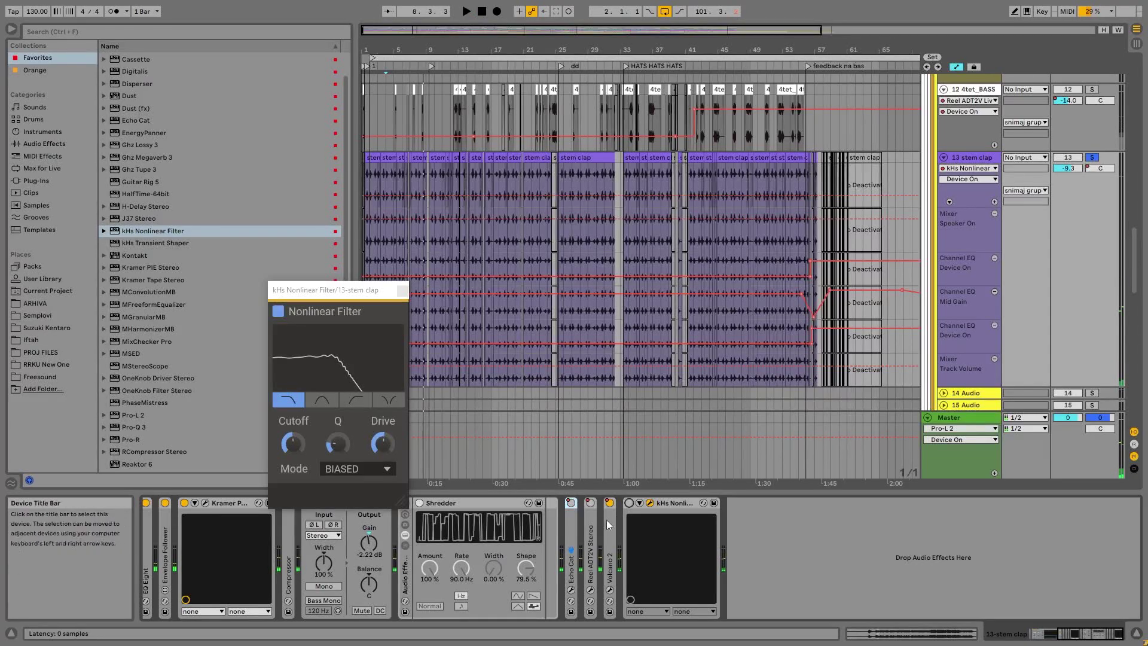
pyautogui.click(629, 504)
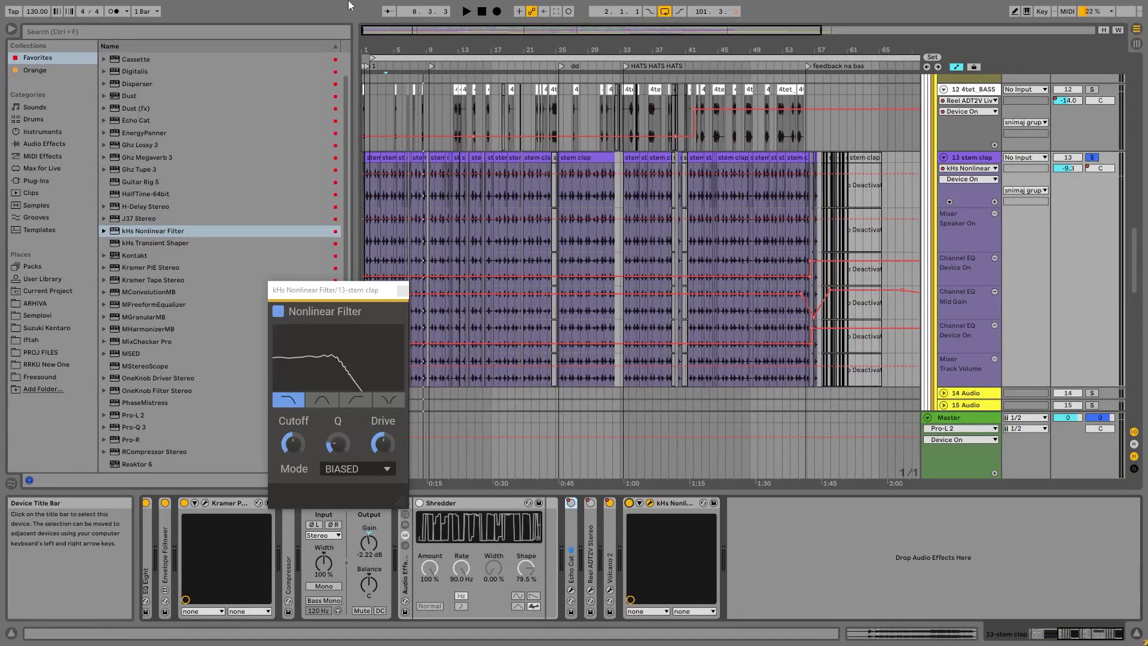
# Step: Play the stem clap track from bar 9, close the Nonlinear Filter window and stop playback
pyautogui.click(429, 194)
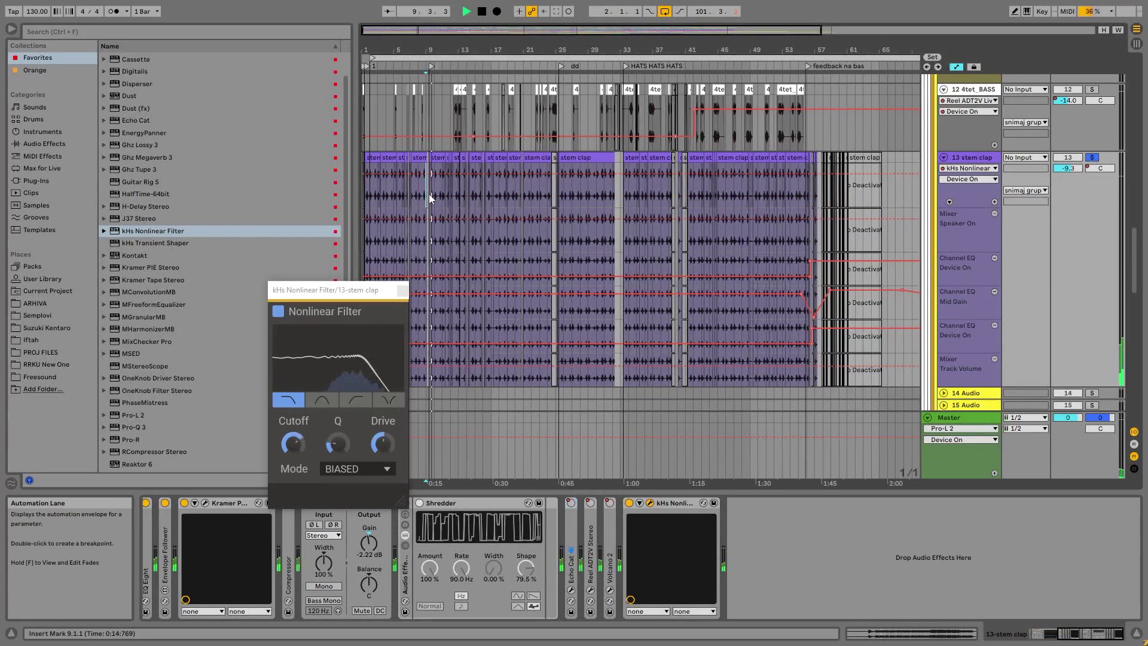
pyautogui.click(402, 290)
pyautogui.press('space')
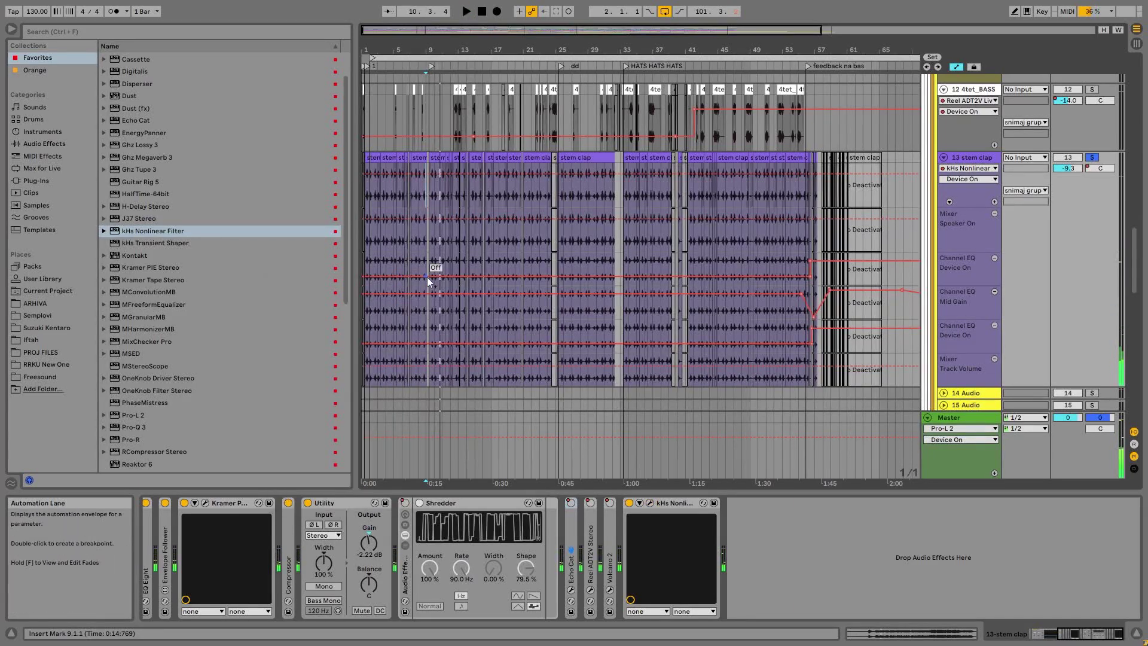
# Step: Fold the stem clap track, unfold tracks 14, 15 and 16 Audio, and display track 16's device chain
pyautogui.click(943, 157)
pyautogui.click(943, 169)
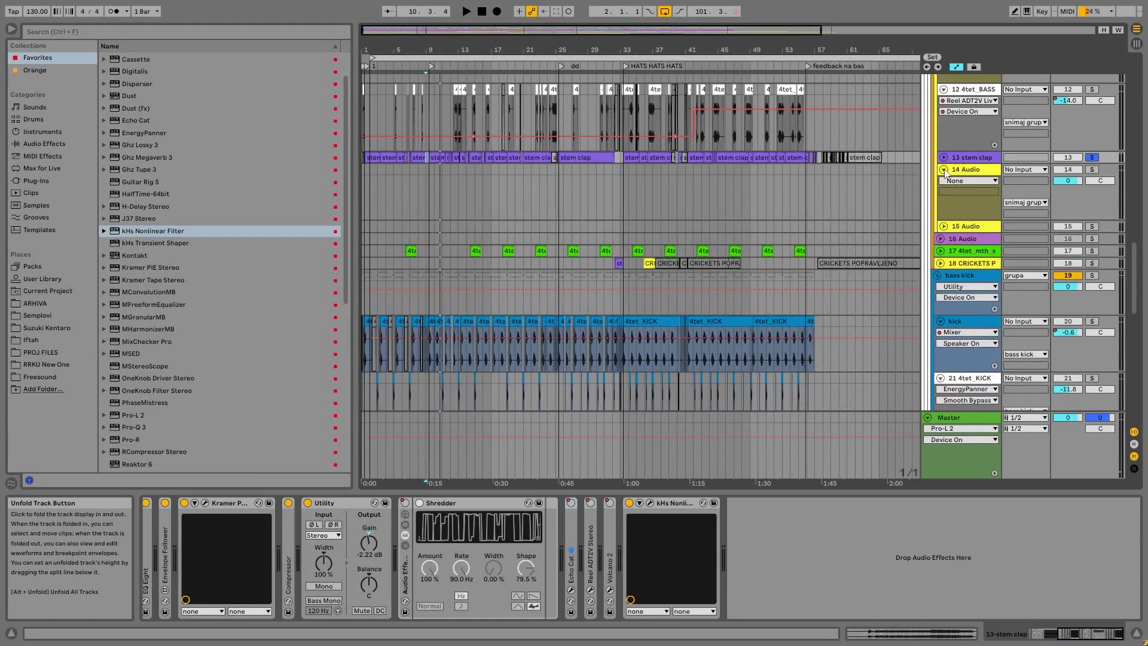
pyautogui.moveTo(494, 54); pyautogui.dragTo(493, 47)
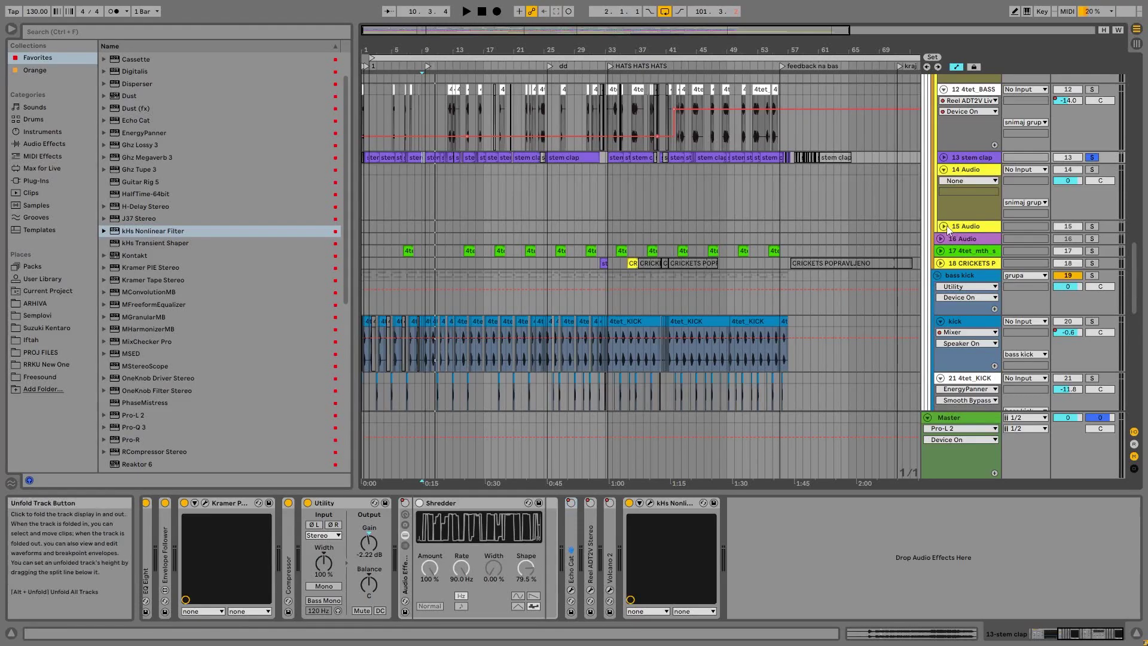
pyautogui.click(944, 227)
pyautogui.click(964, 228)
pyautogui.click(944, 283)
pyautogui.click(961, 284)
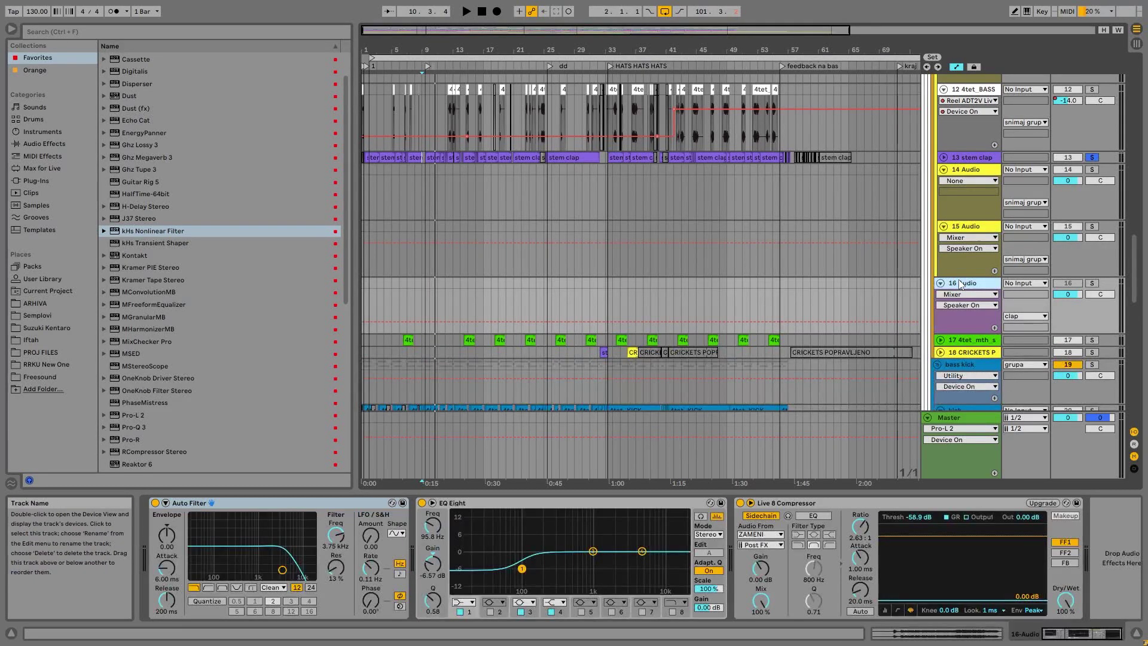
pyautogui.moveTo(504, 52); pyautogui.dragTo(504, 41)
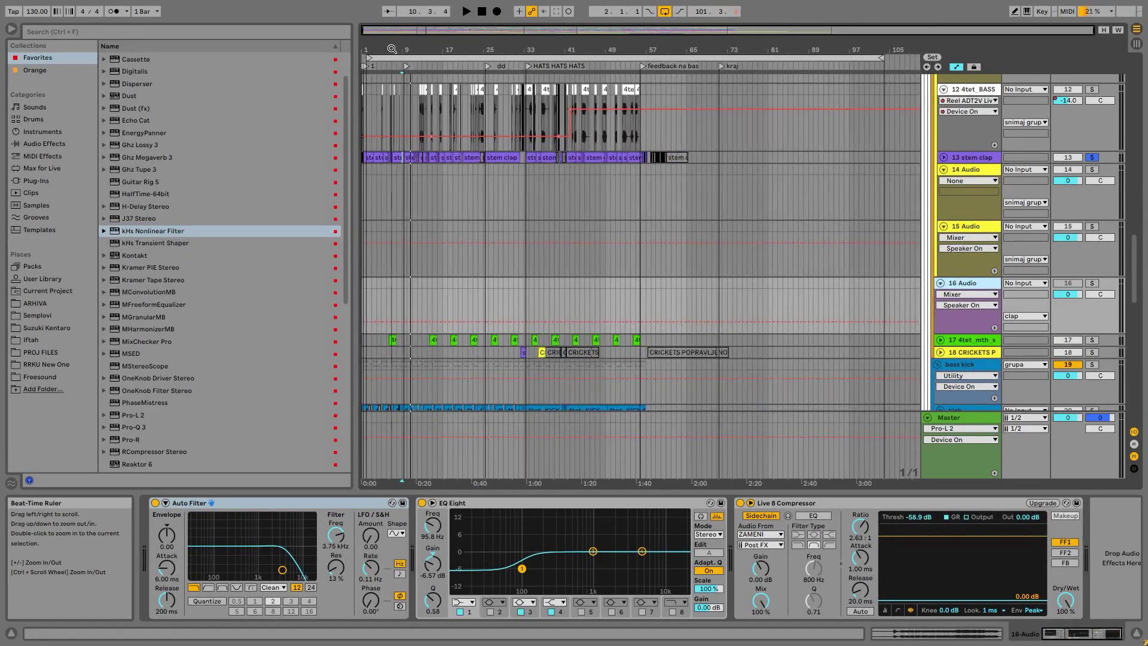
# Step: Unfold track 17 with the 4tet_mth_syn clips and display its device chain
pyautogui.scroll(-5, 632, 267)
pyautogui.click(941, 146)
pyautogui.click(963, 148)
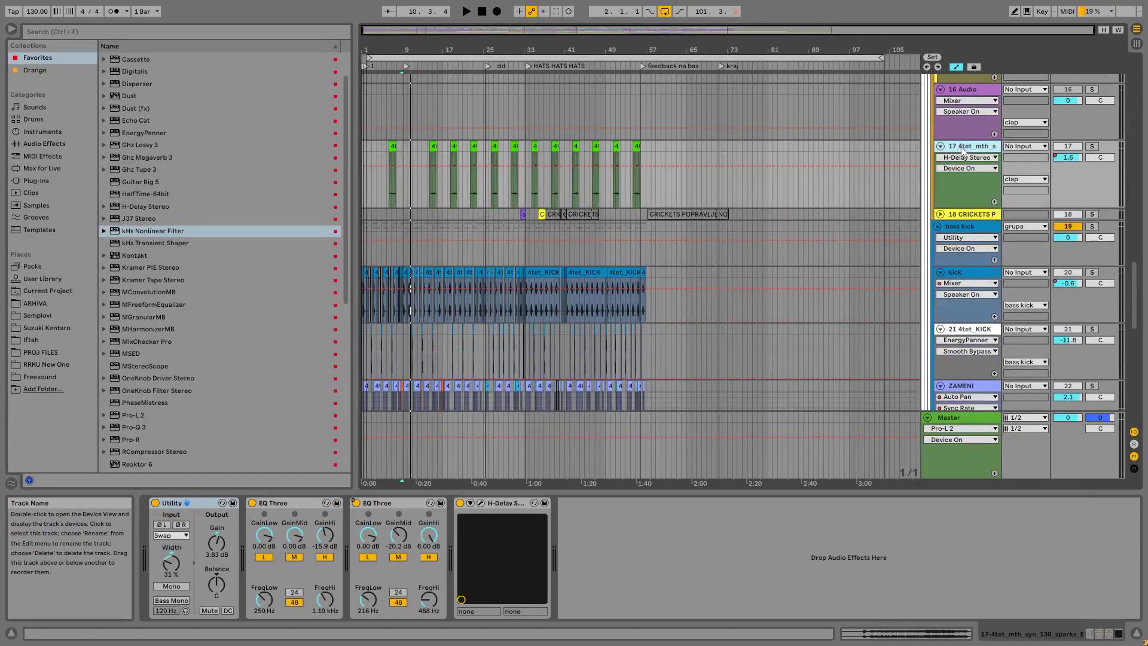
# Step: Hide the automation lanes, solo track 17 and play its clips near bars 7 and 15
pyautogui.moveTo(421, 50); pyautogui.dragTo(493, 91)
pyautogui.click(379, 146)
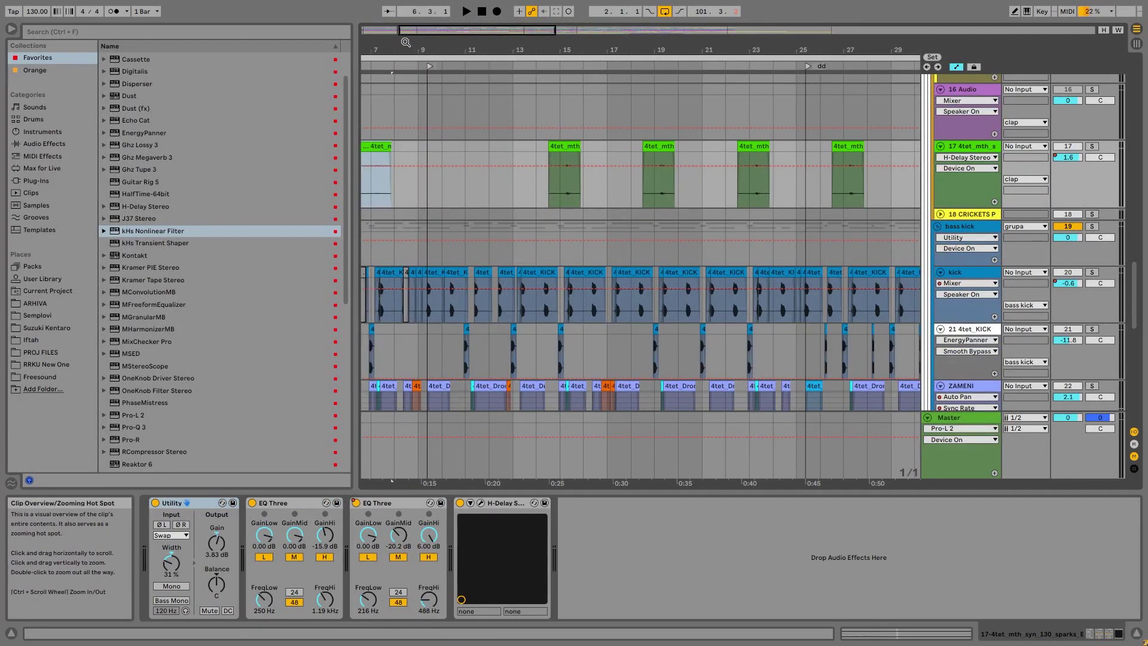
pyautogui.moveTo(447, 51); pyautogui.dragTo(512, 52)
pyautogui.press('a')
pyautogui.click(1092, 146)
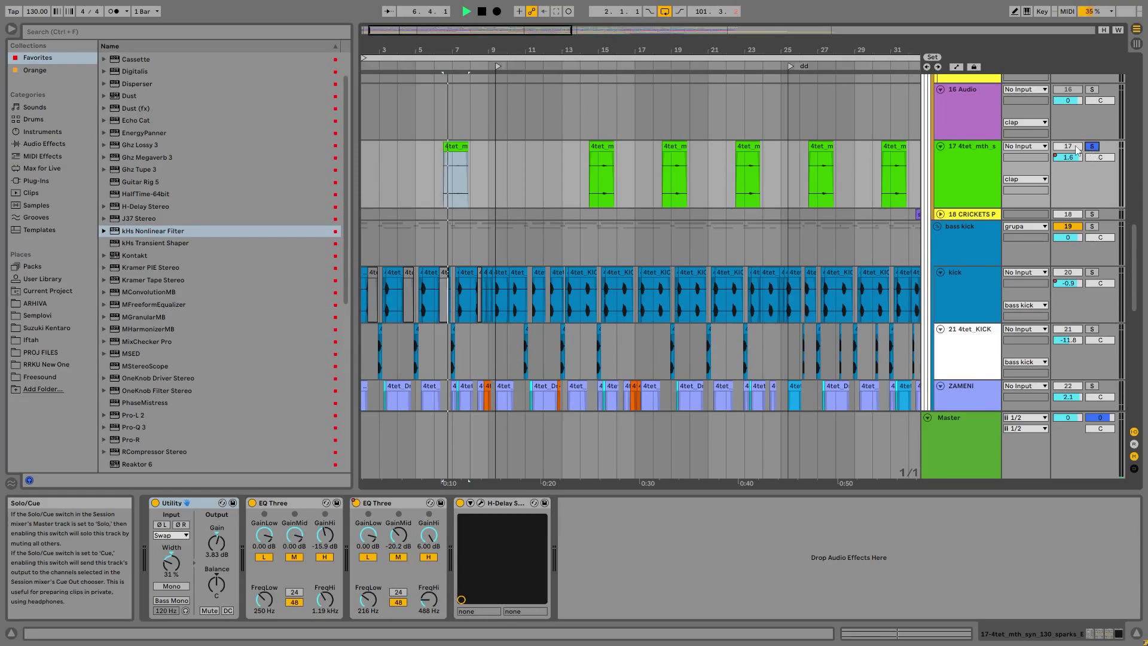
pyautogui.click(593, 178)
pyautogui.press('space')
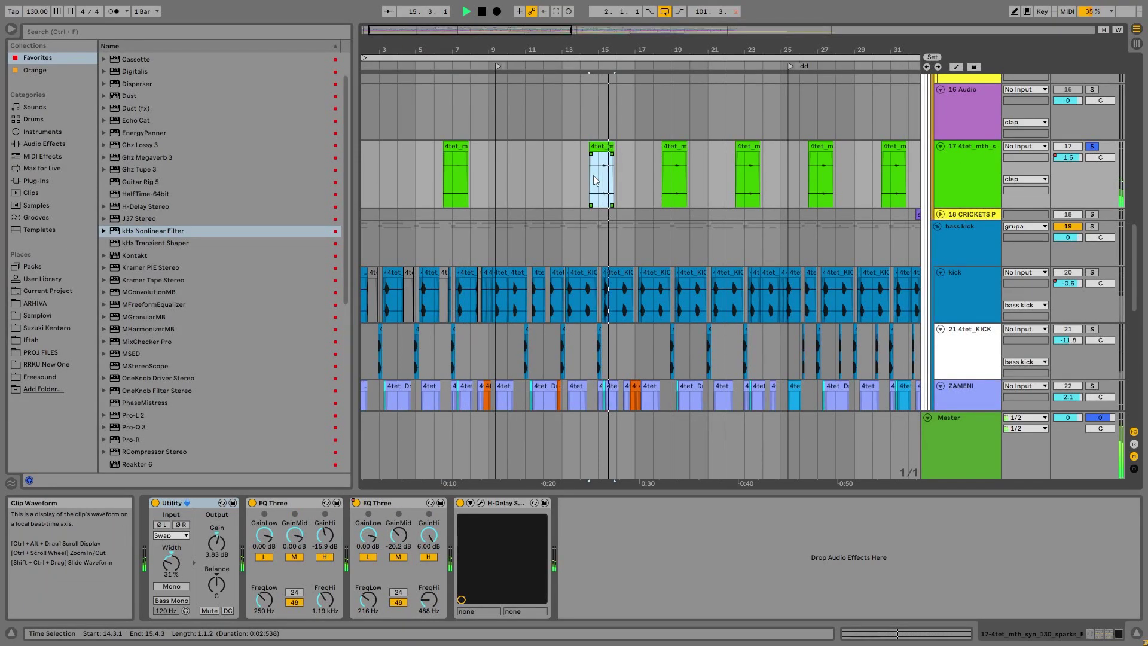
# Step: Bypass Utility and both EQ Three devices on track 17 together, play the clip, and reactivate them
pyautogui.click(502, 503)
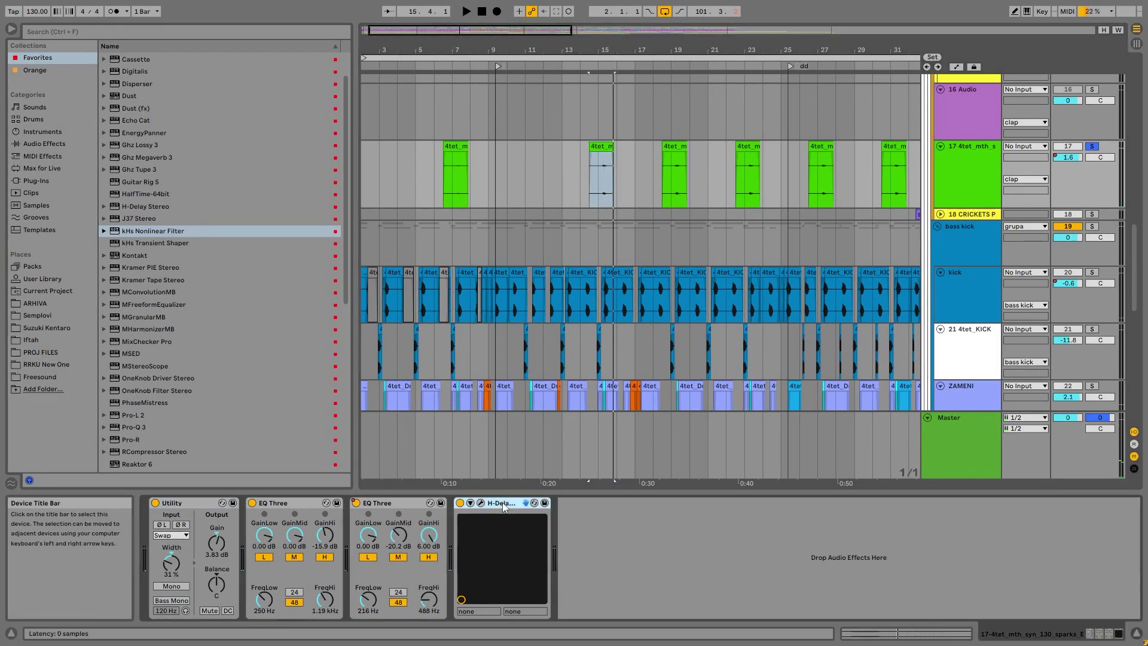
pyautogui.keyDown('shift'); pyautogui.click(176, 503); pyautogui.keyUp('shift')
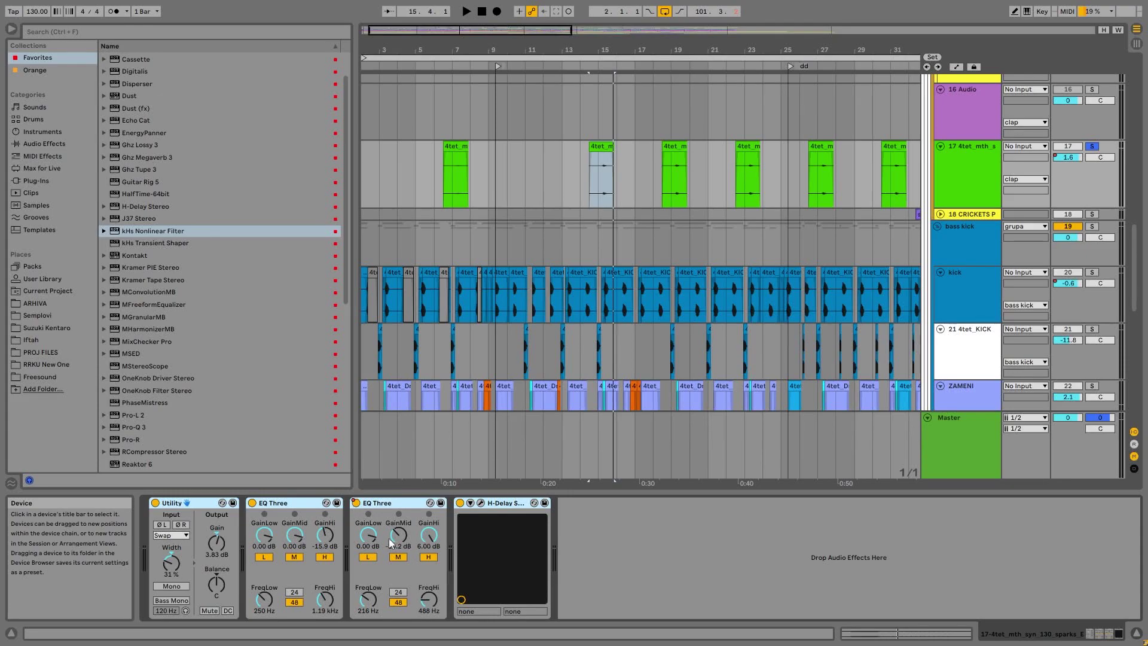
pyautogui.click(156, 504)
pyautogui.press('space')
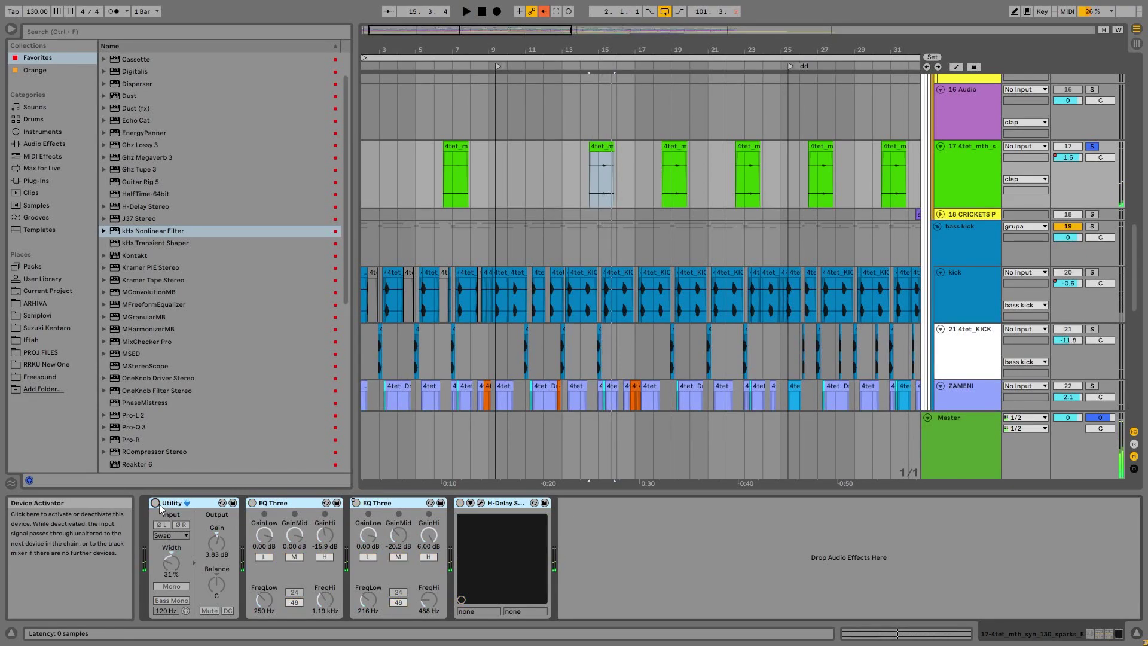
pyautogui.click(156, 503)
# Step: Open track 17's H-Delay window, re-enable the overridden automation and show the Feedback value
pyautogui.click(481, 503)
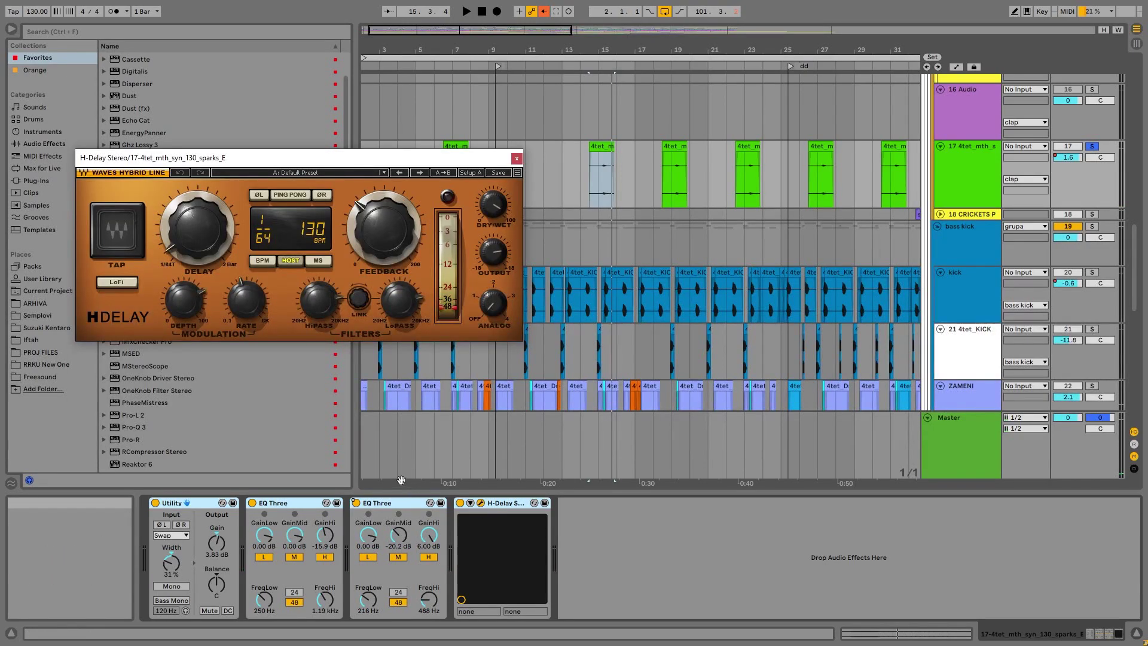
pyautogui.click(545, 11)
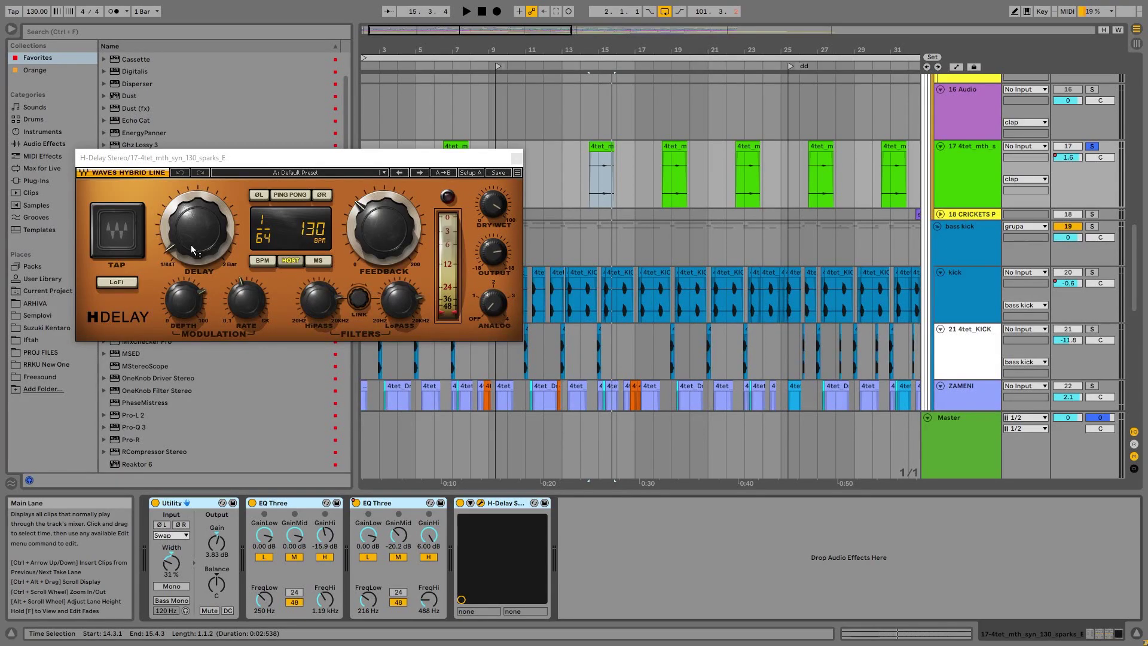
pyautogui.click(405, 236)
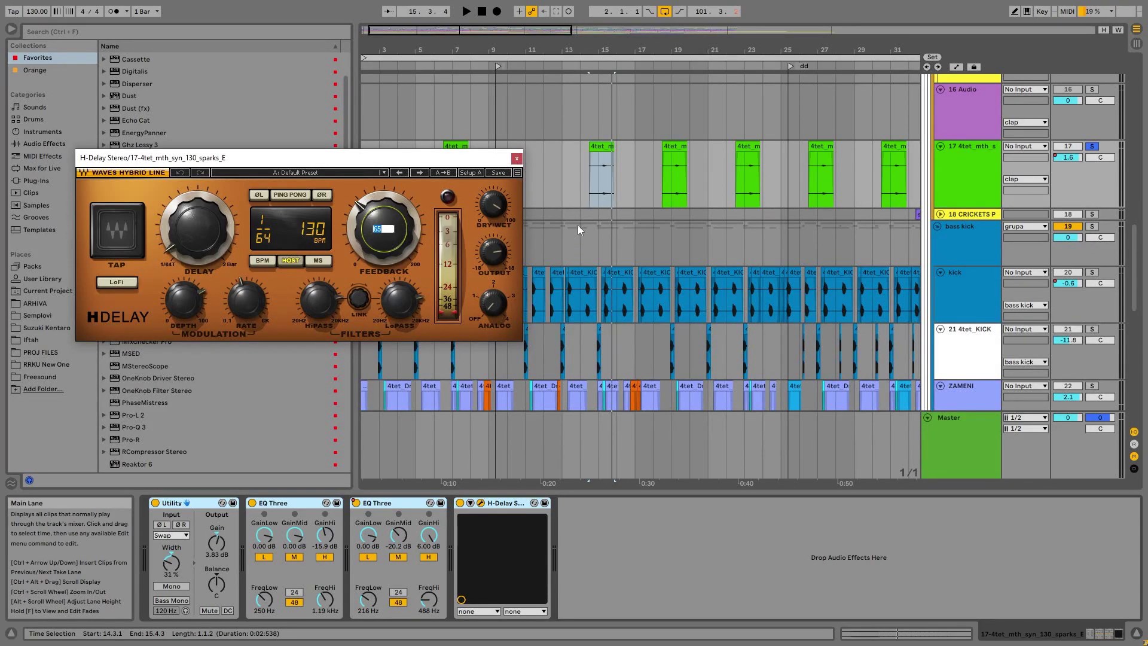
# Step: Play the track 17 clip from bar 15, close the H-Delay window and stop playback
pyautogui.click(599, 178)
pyautogui.press('space')
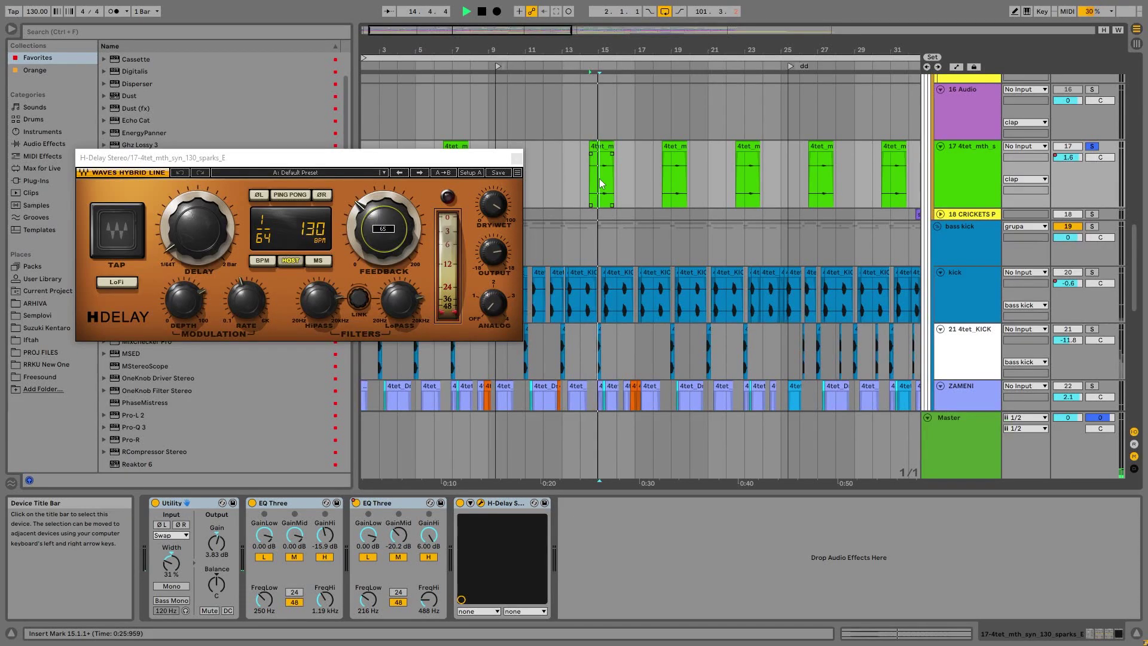
pyautogui.click(518, 159)
pyautogui.press('space')
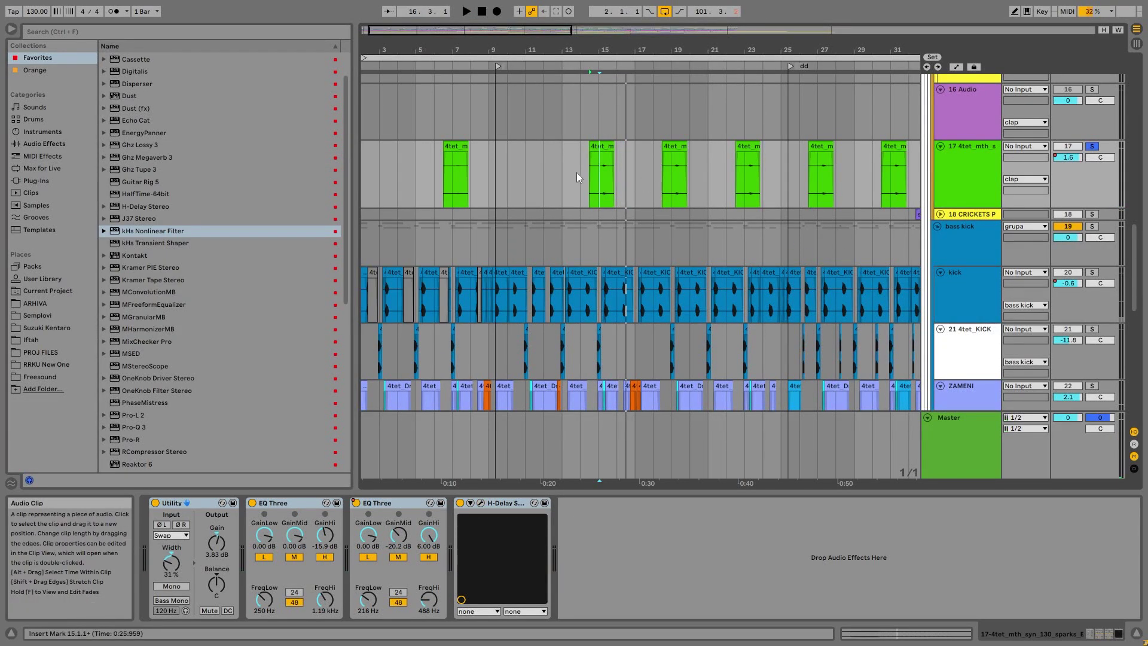
# Step: Inspect the sparks clip near bar 15 in its clip view and return to the device chain
pyautogui.moveTo(601, 50); pyautogui.dragTo(595, 148)
pyautogui.click(592, 147)
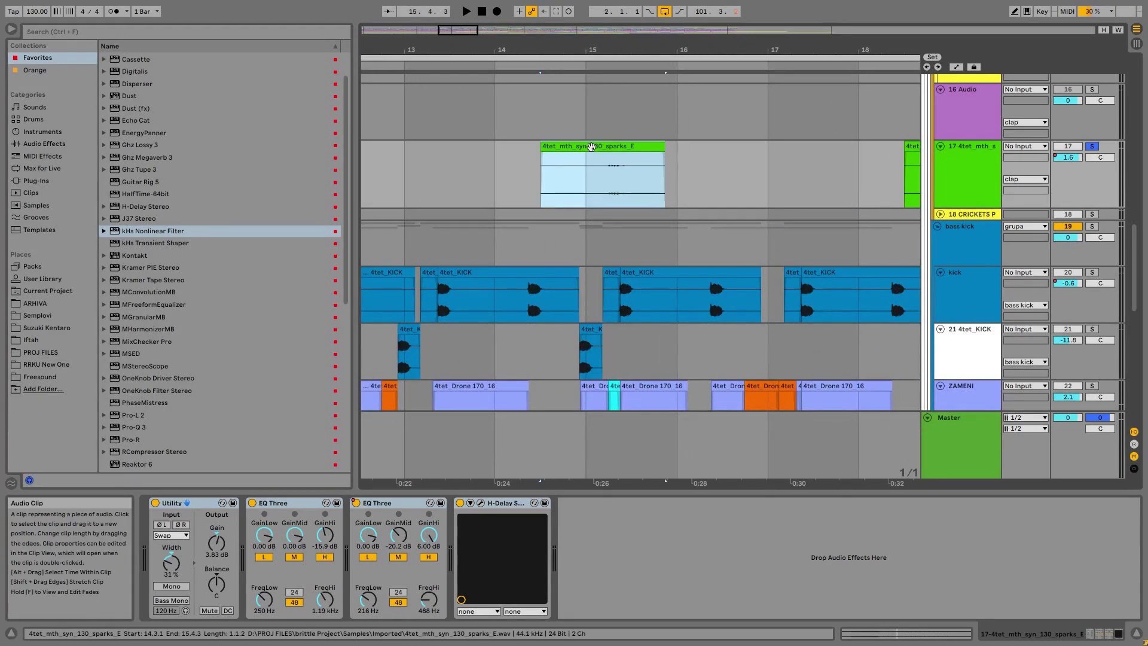
pyautogui.doubleClick(591, 147)
pyautogui.click(1064, 636)
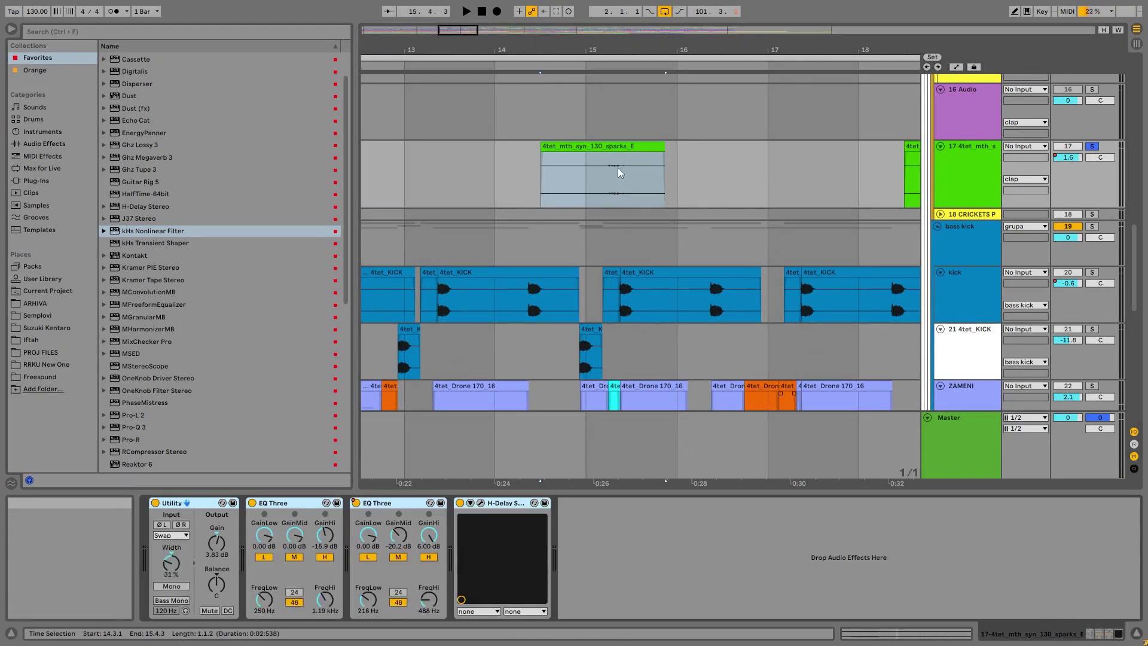
# Step: Select the bass kick group track to display its device chain
pyautogui.scroll(-2, 615, 172)
pyautogui.moveTo(539, 50); pyautogui.dragTo(538, 12)
pyautogui.click(547, 179)
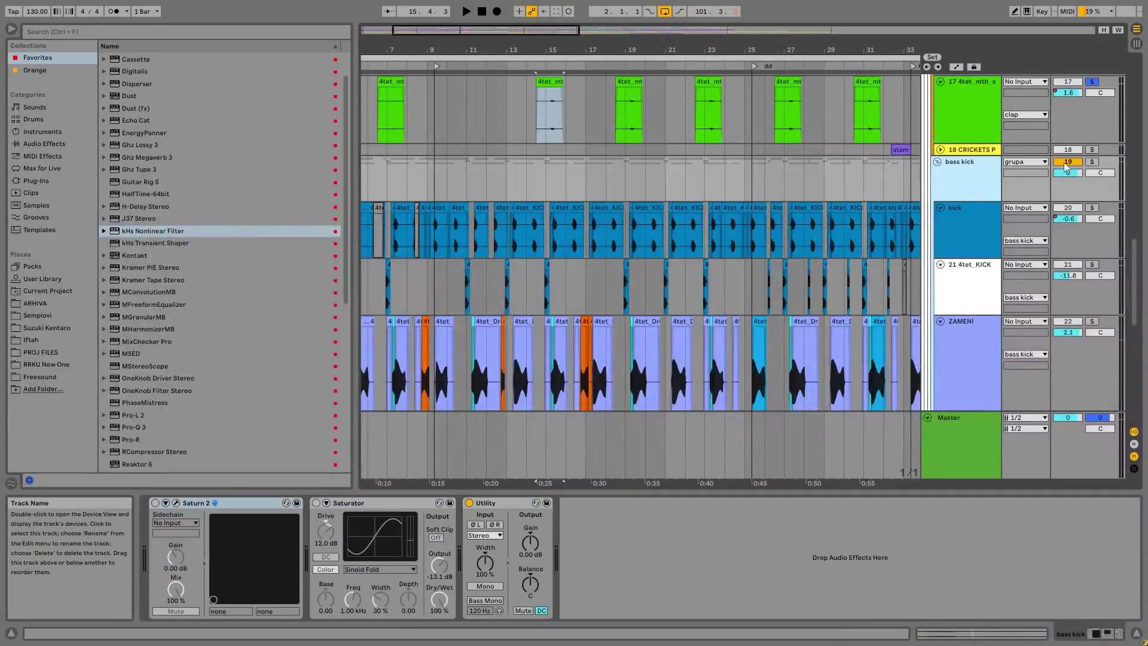
# Step: Audition the soloed bass kick group from bar 15 and stop playback
pyautogui.press('space')
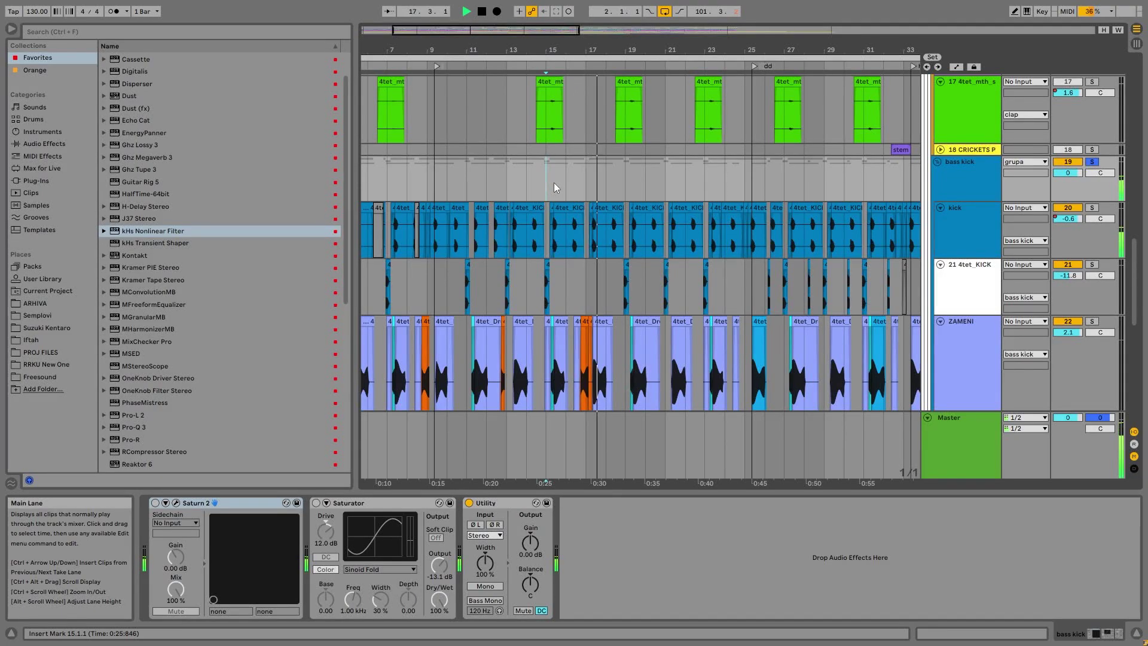
pyautogui.moveTo(574, 54); pyautogui.dragTo(575, 51)
pyautogui.press('space')
# Step: Solo the kick track, show its device chain and place the insert marker in the kick lane at 4.2.2
pyautogui.click(964, 224)
pyautogui.click(1092, 208)
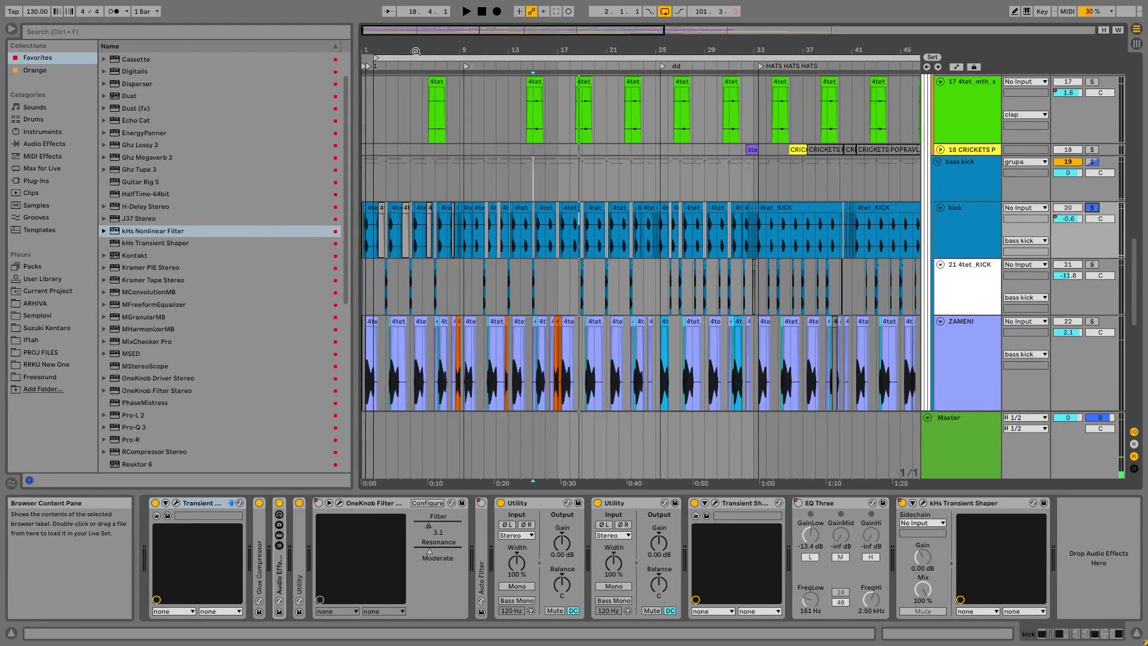
pyautogui.click(406, 208)
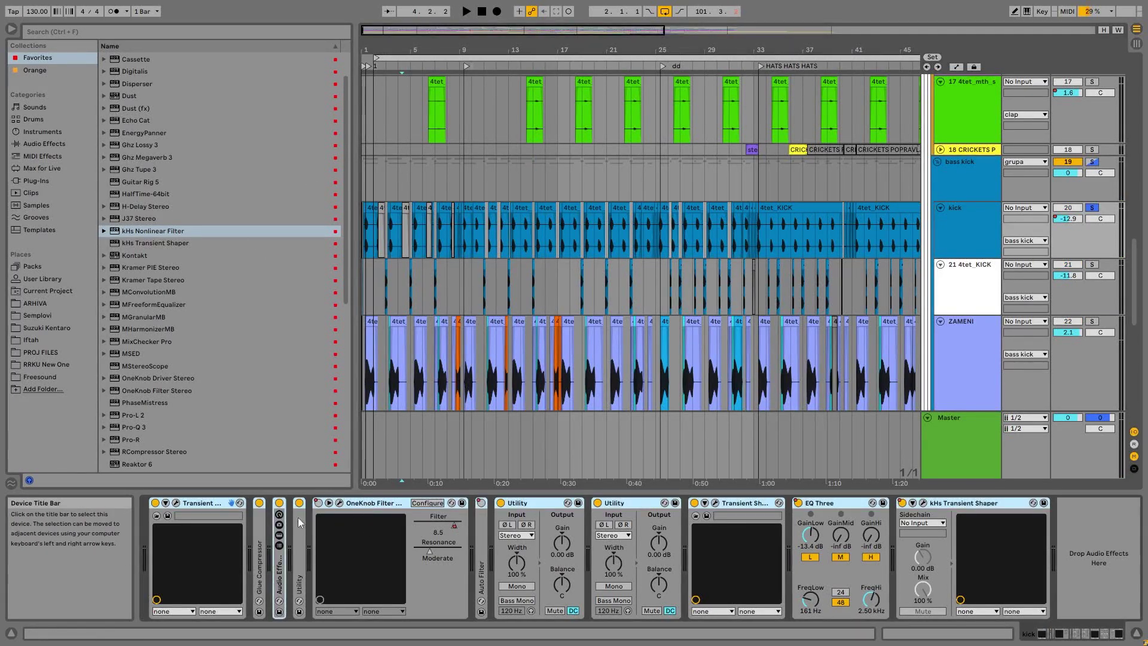
# Step: Group all of the kick track's devices into one Audio Effect Rack and deactivate the rack
pyautogui.click(367, 511)
pyautogui.click(202, 505)
pyautogui.click(156, 507)
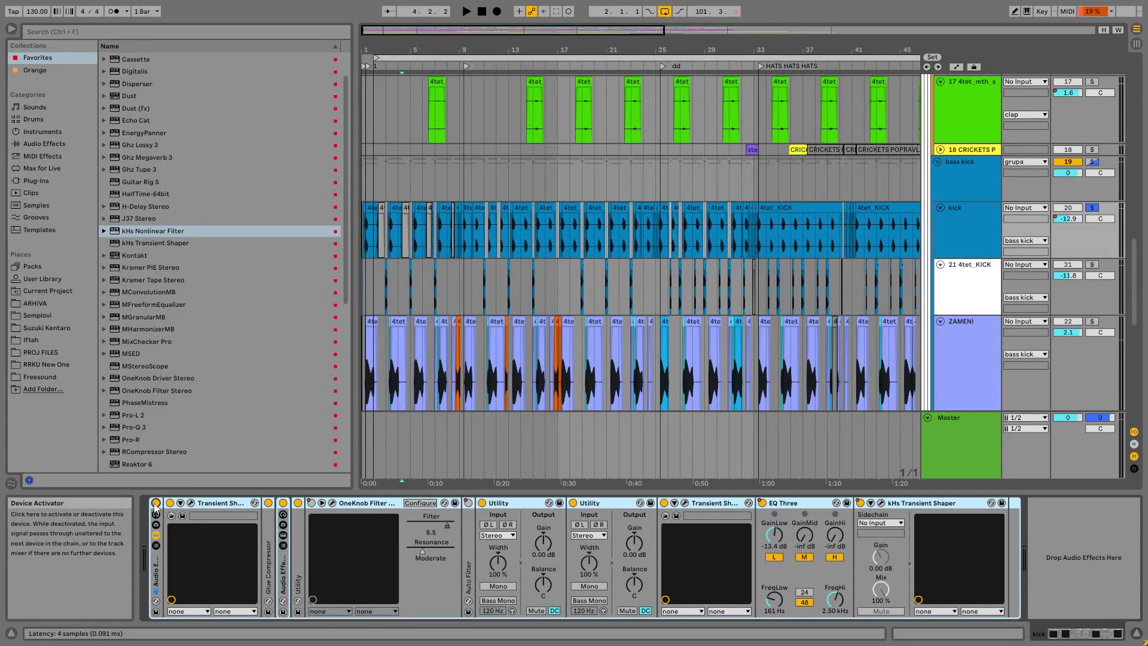
pyautogui.click(156, 508)
# Step: Play the kick with the new rack bypassed and re-enabled, comparing the levels in the Session mixer
pyautogui.press('space')
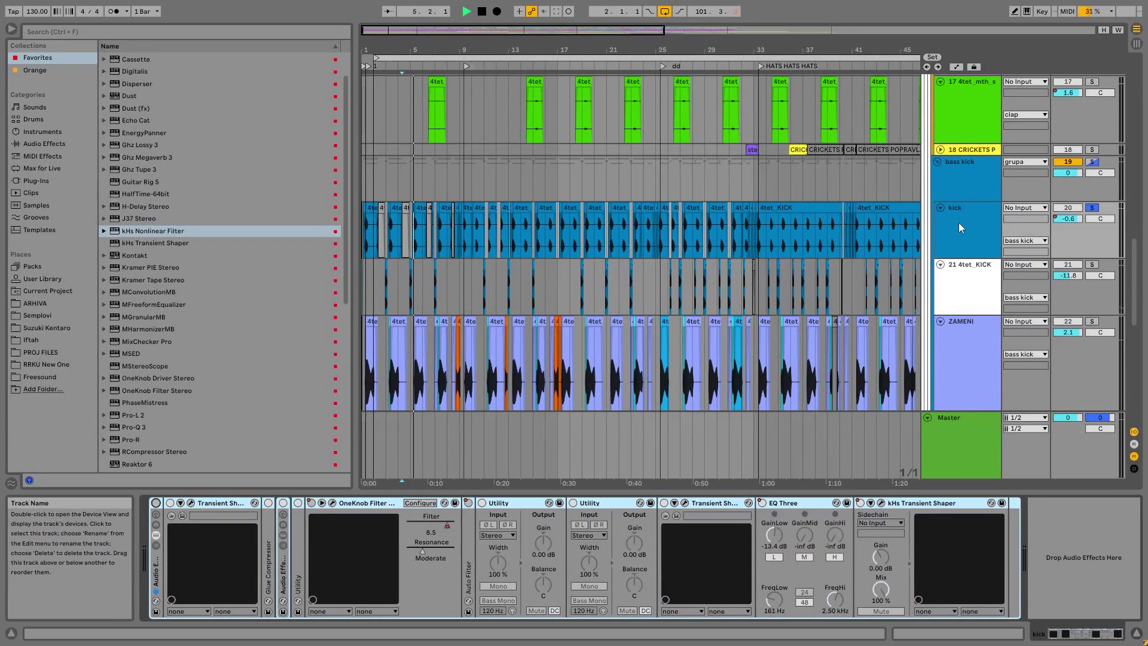
pyautogui.press('Tab')
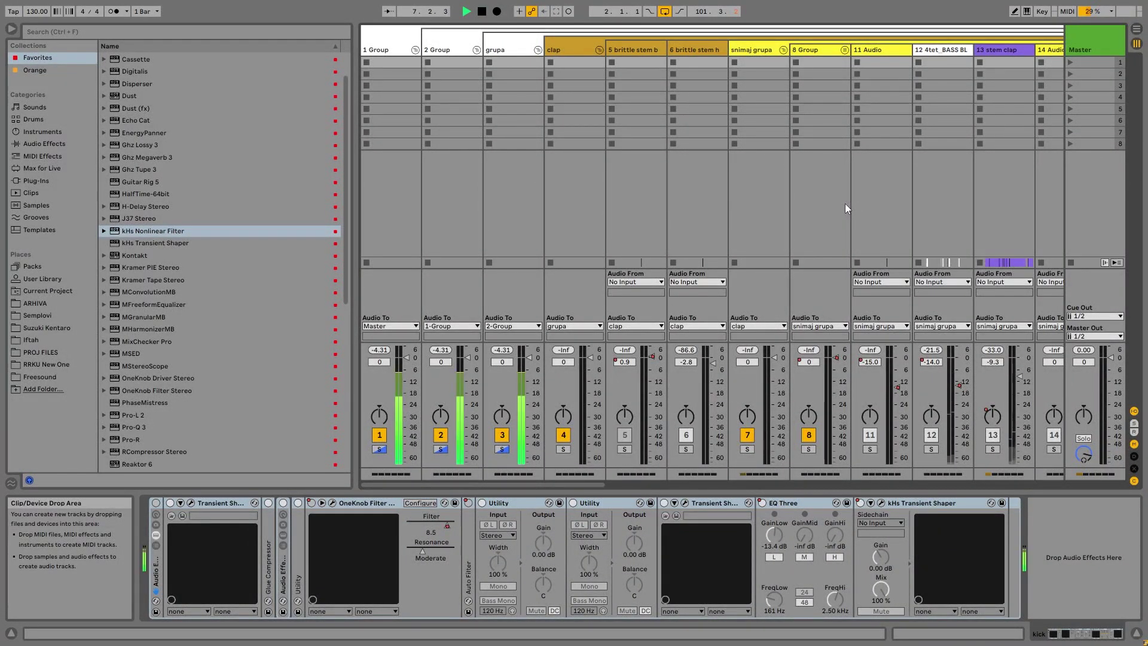
pyautogui.press('Tab')
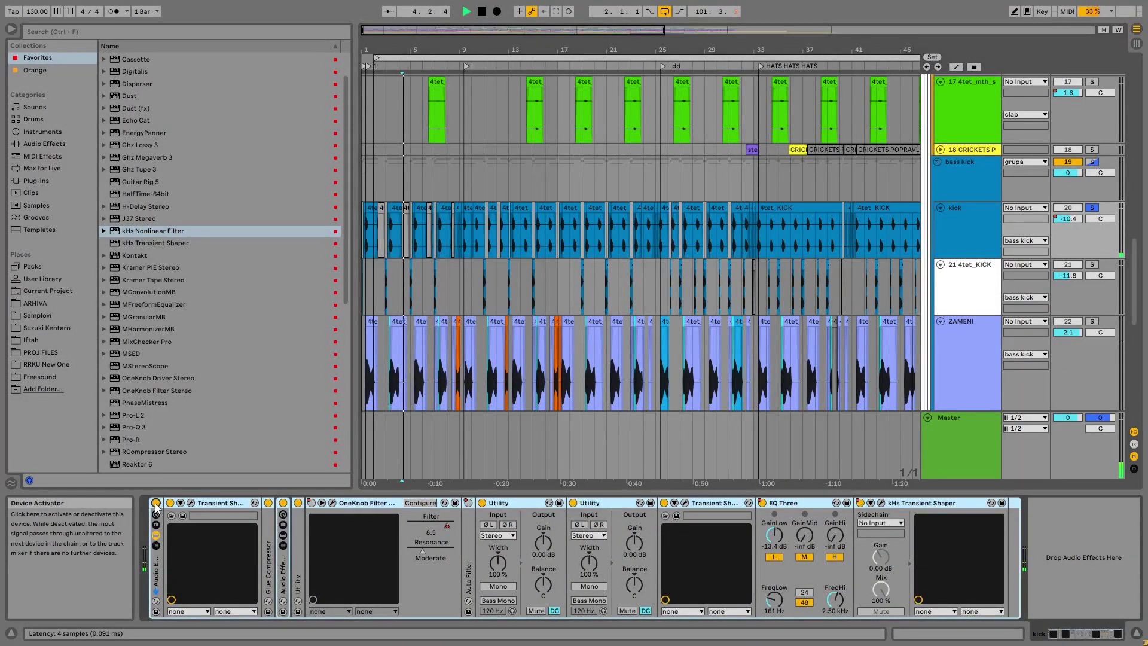
pyautogui.press('Tab')
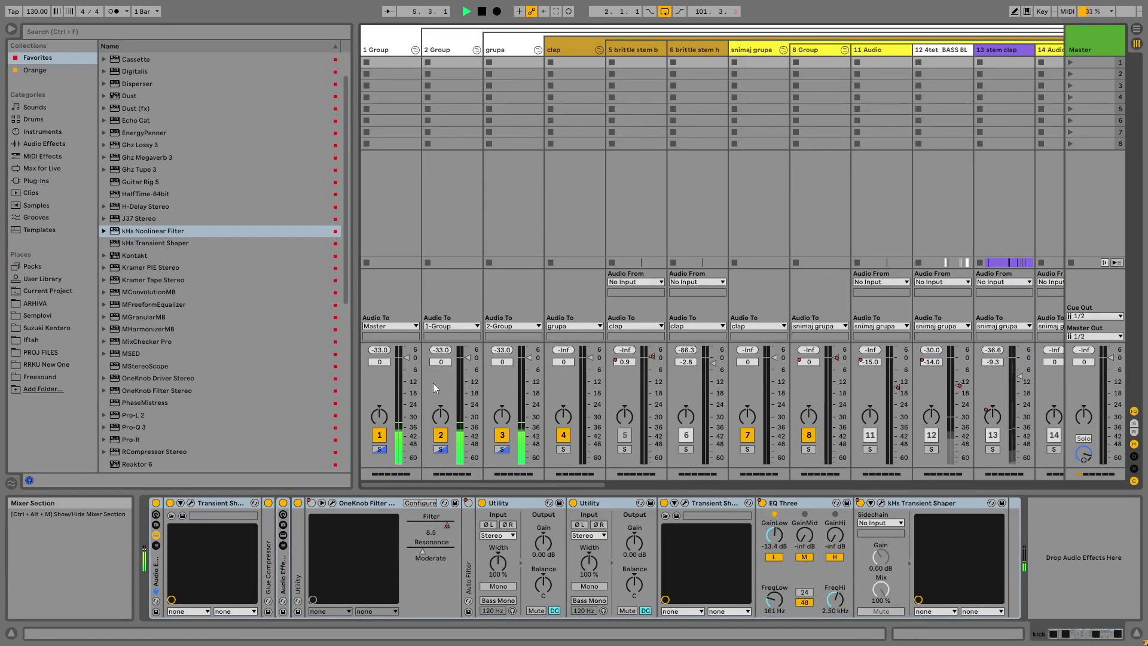
pyautogui.press('Tab')
# Step: Play the kick from bar 11 and reset the master track's peak level in the Session mixer
pyautogui.press('space')
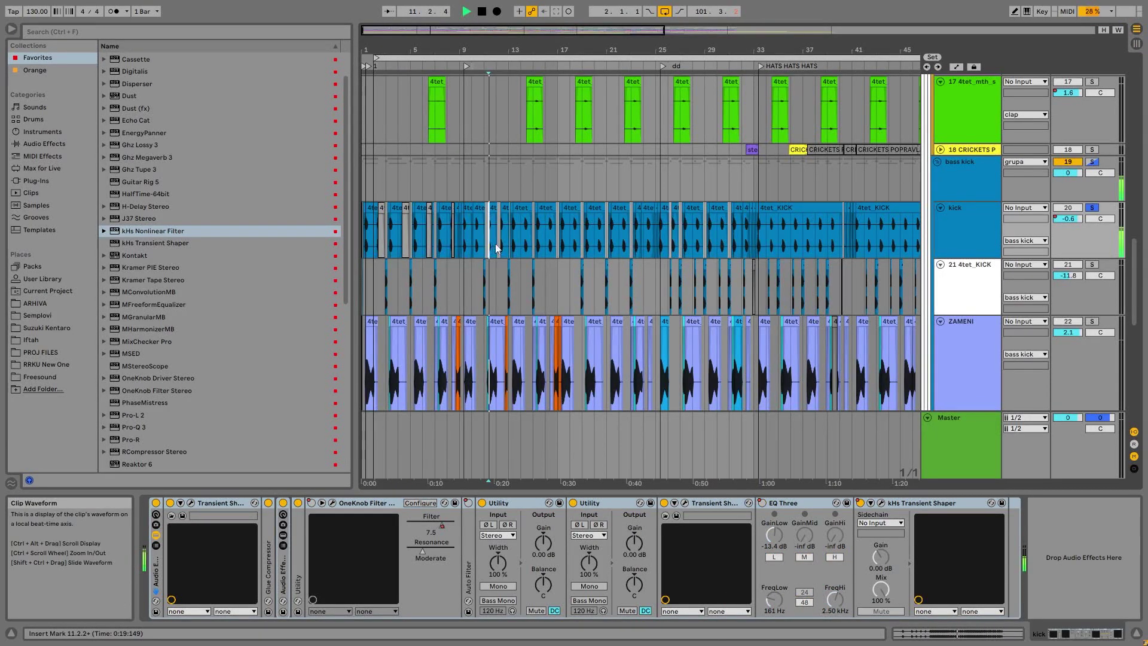
pyautogui.press('Tab')
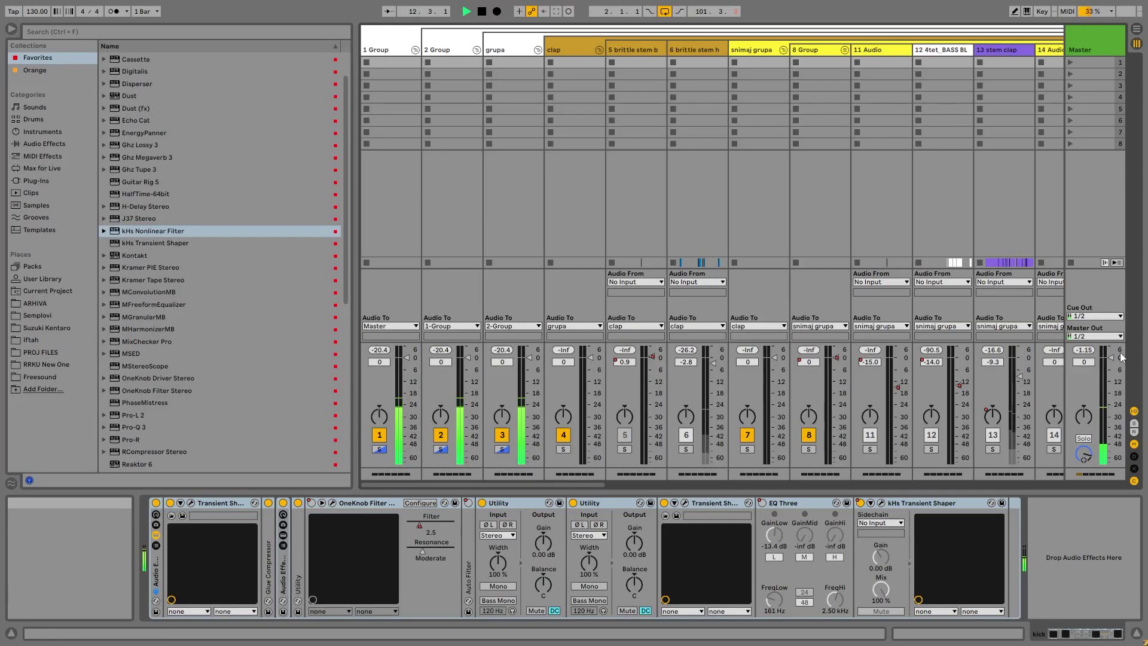
pyautogui.click(1094, 354)
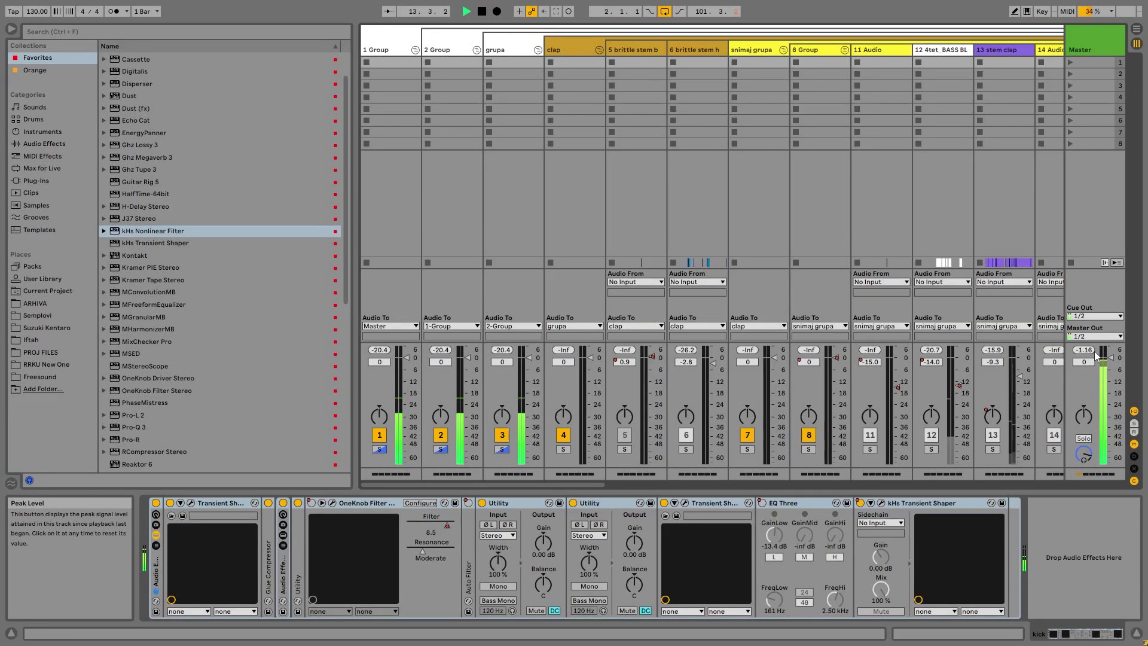
# Step: Open the kick's first Transient Shaper window, and unfold the Glue Compressor and the nested Audio Effect Rack
pyautogui.click(191, 504)
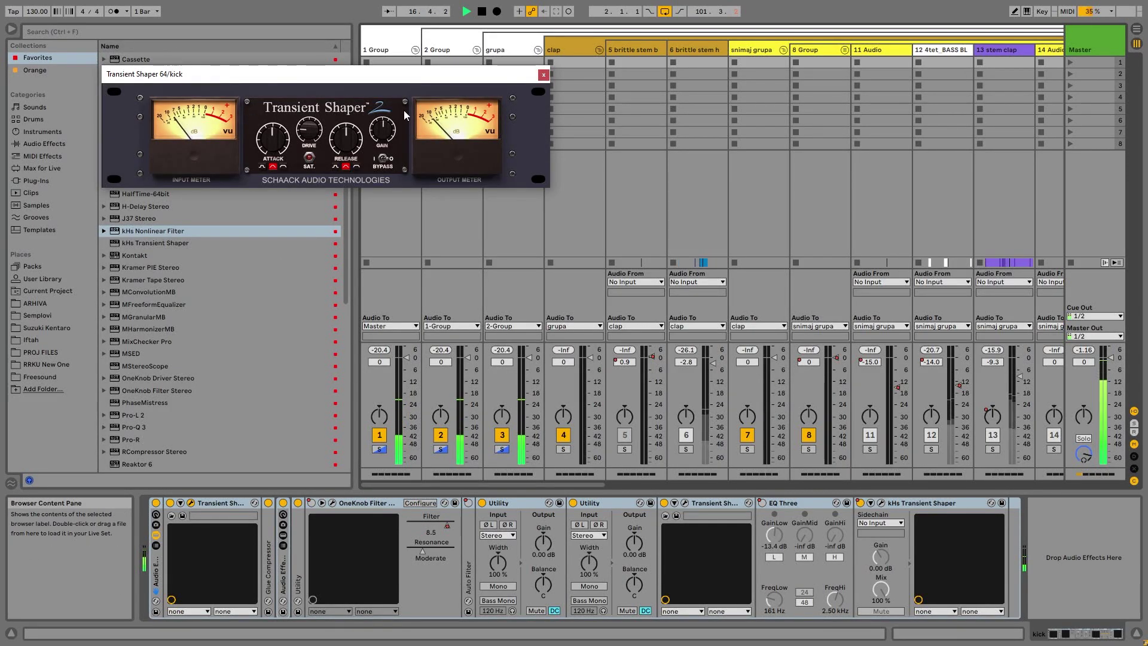
pyautogui.click(269, 568)
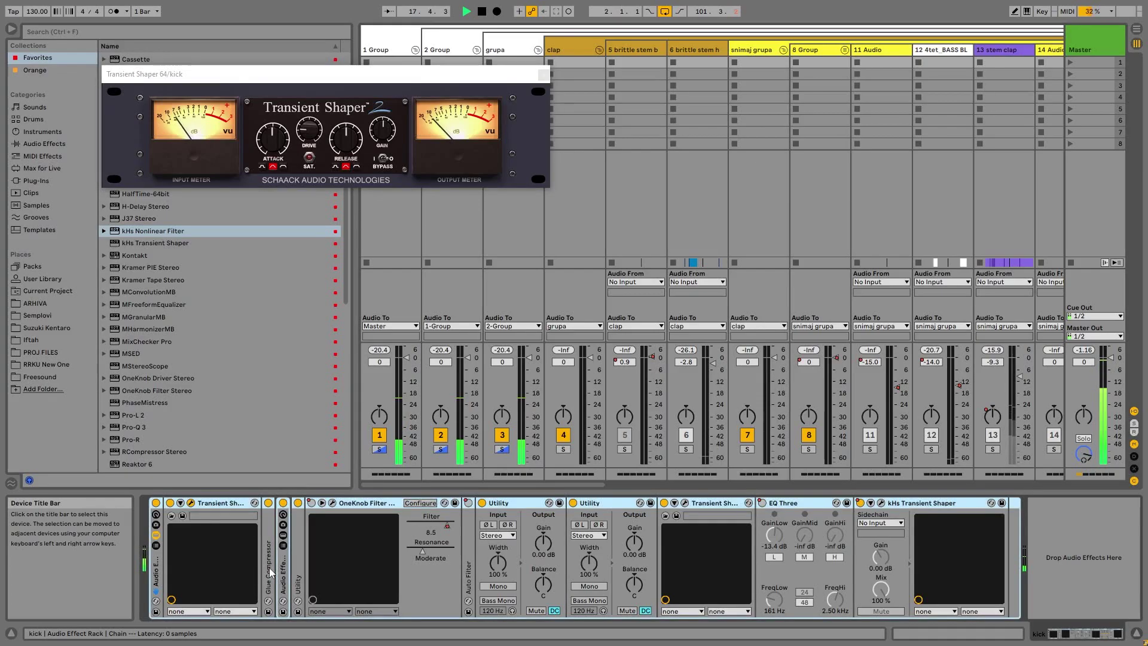
pyautogui.doubleClick(271, 573)
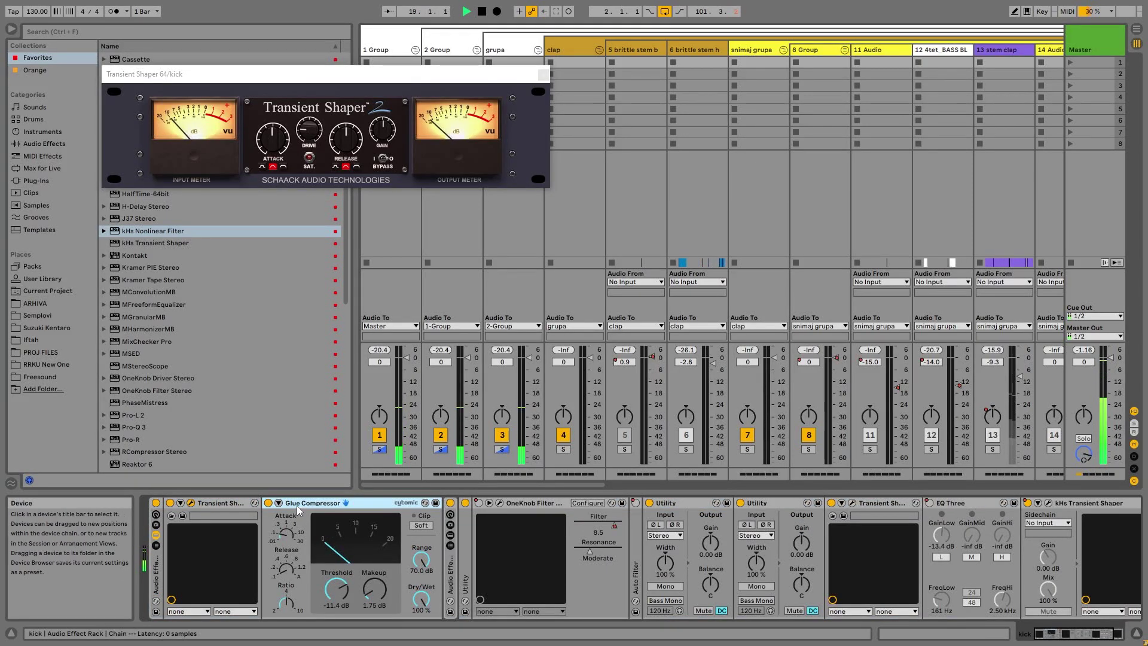
pyautogui.doubleClick(450, 566)
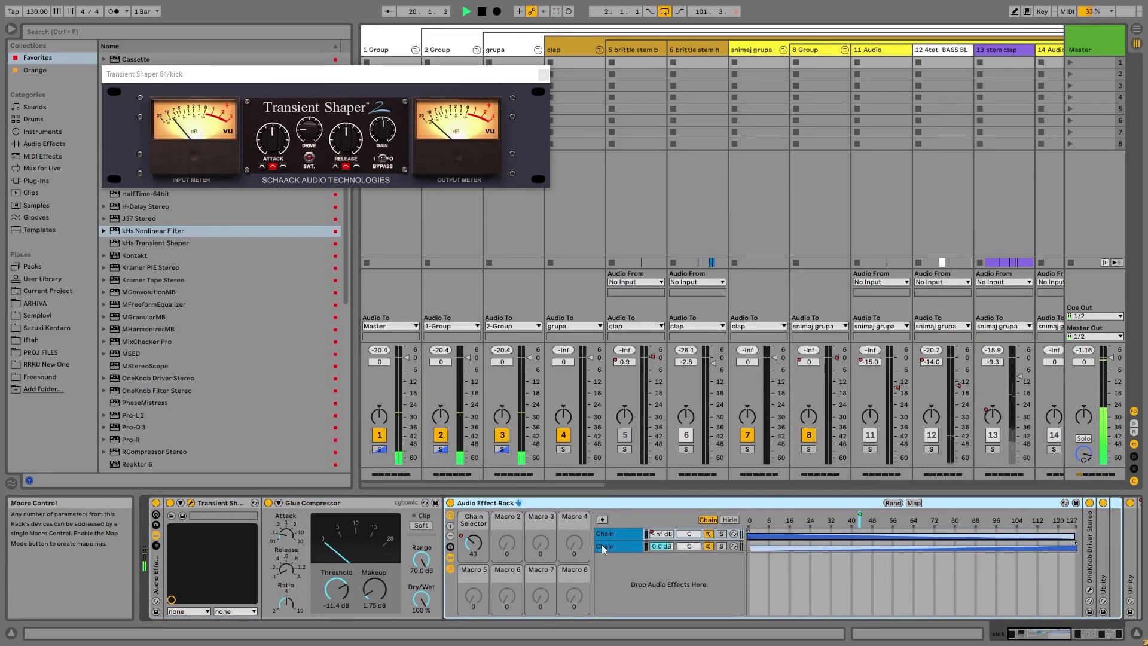
# Step: Stop playback, return to the Arrangement and loop the kick section starting at 40.1.1 with a length of 1.1.1
pyautogui.click(1041, 640)
pyautogui.press('space')
pyautogui.press('Tab')
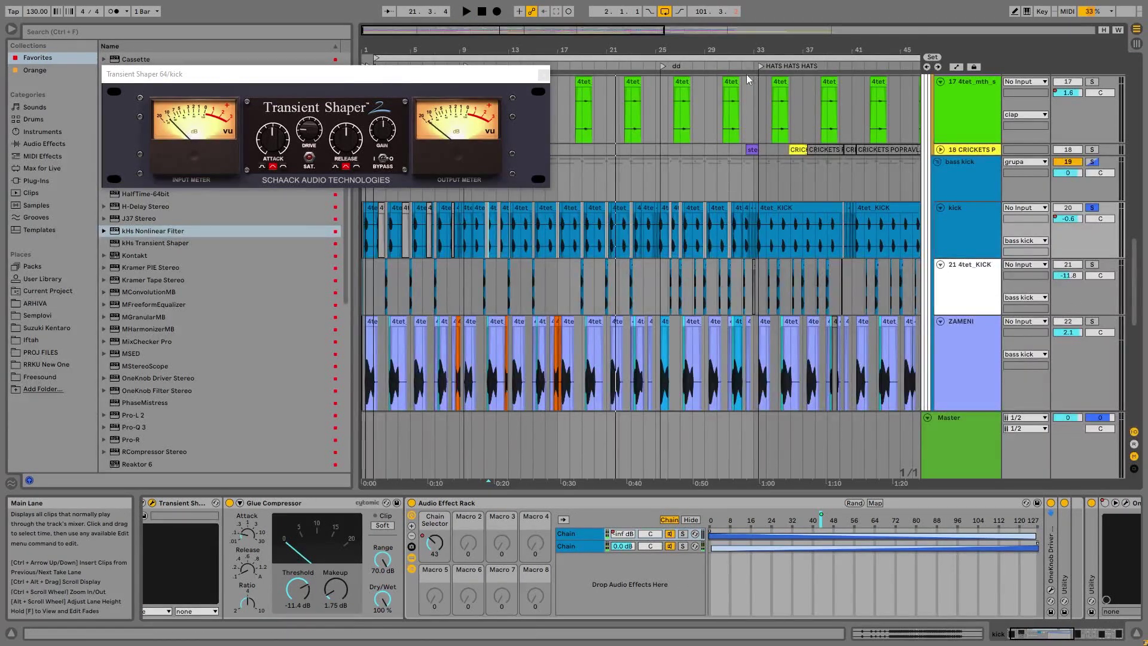
pyautogui.moveTo(752, 50); pyautogui.dragTo(522, 167)
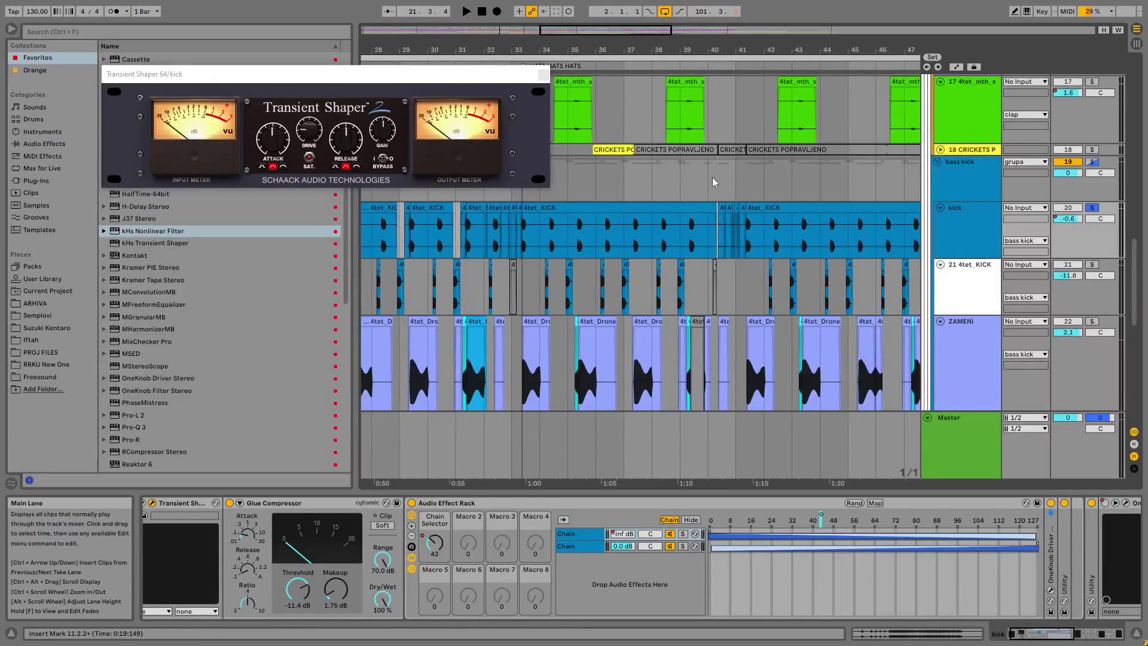
pyautogui.moveTo(715, 245); pyautogui.dragTo(749, 252)
pyautogui.hotkey('ctrl', 'l')
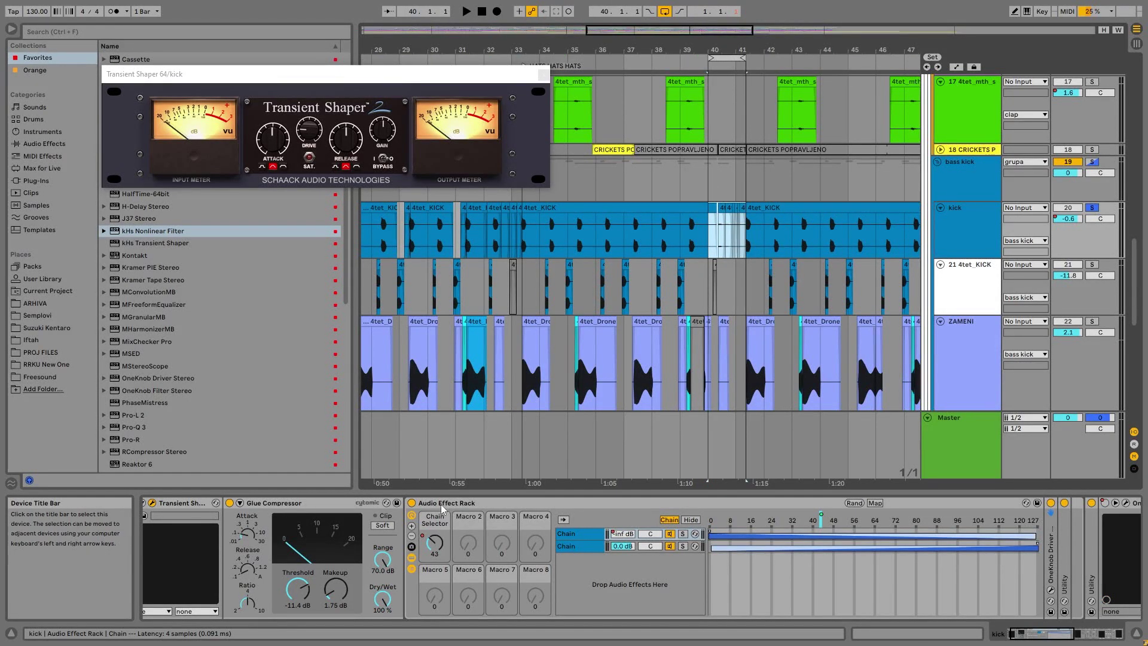
# Step: Select the first chain in the nested rack and briefly audition the looped kick section
pyautogui.click(598, 532)
pyautogui.press('space')
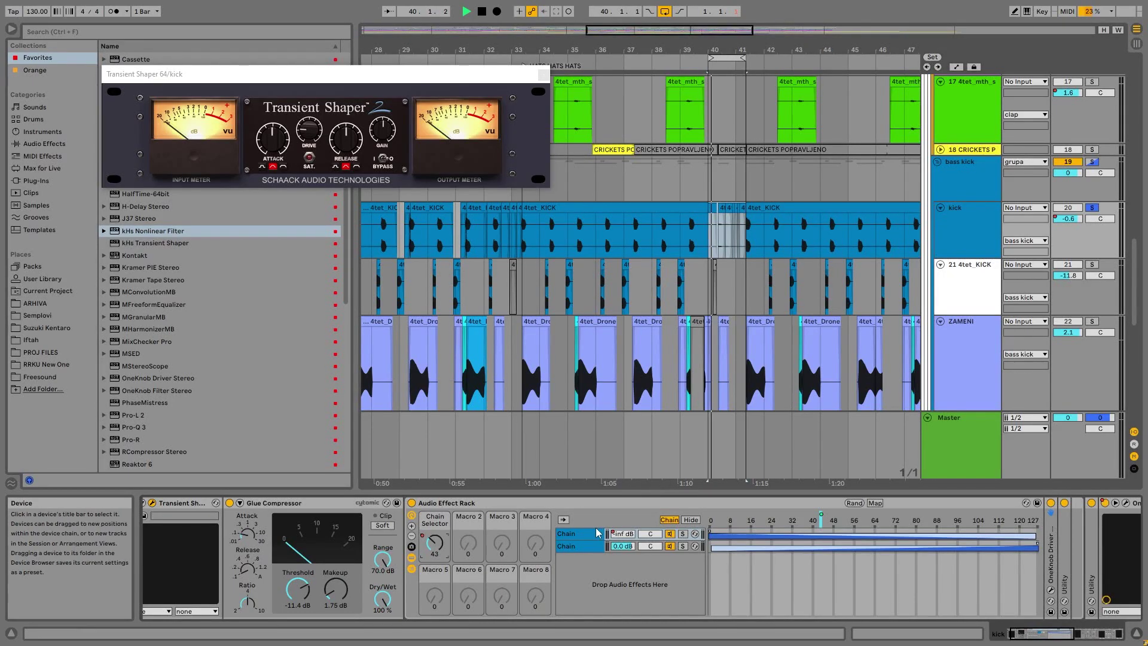
pyautogui.press('space')
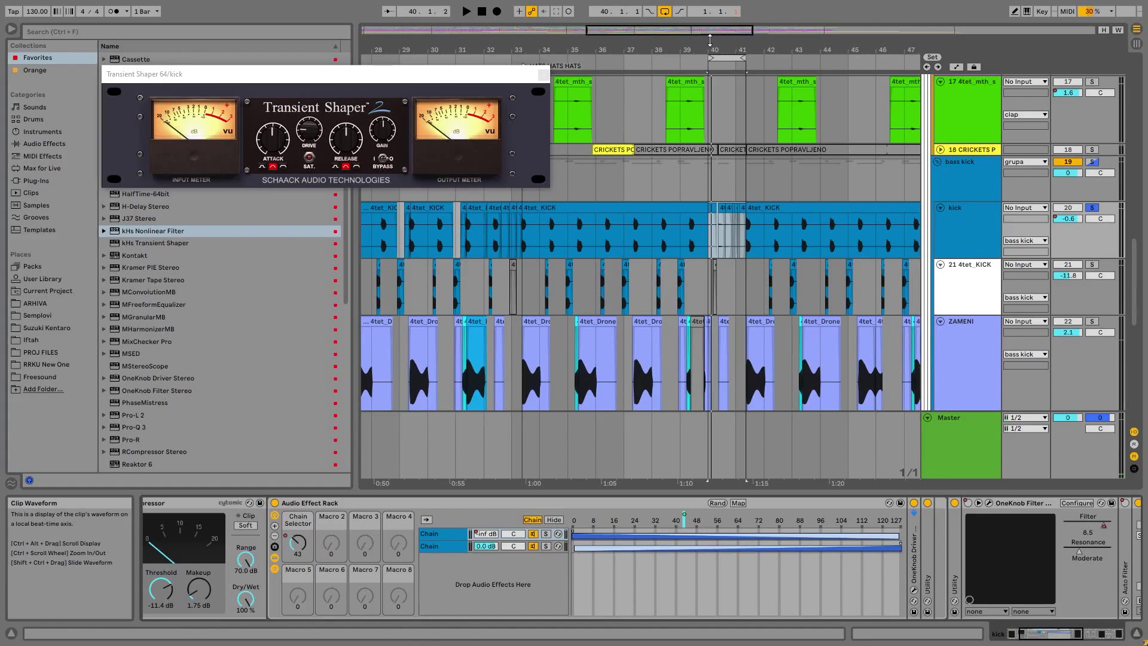
# Step: Inspect the nested rack's Chain Selector and chain volume changes across the kick fill between 40.2.3 and 41.2.2
pyautogui.press('+')
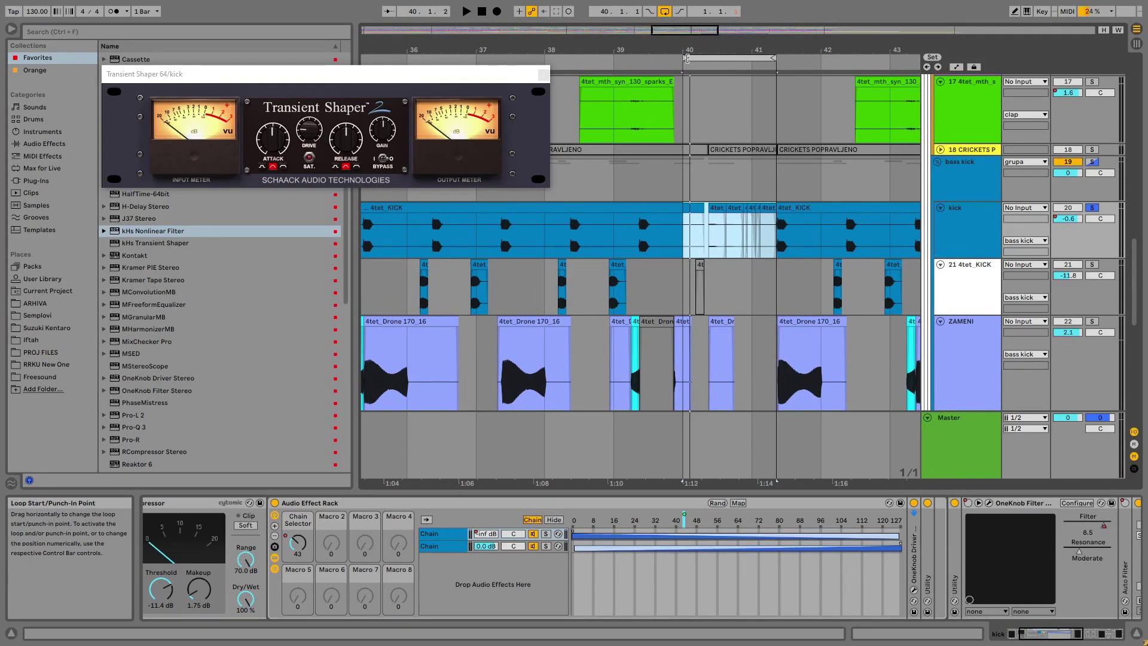
pyautogui.moveTo(708, 239); pyautogui.dragTo(781, 253)
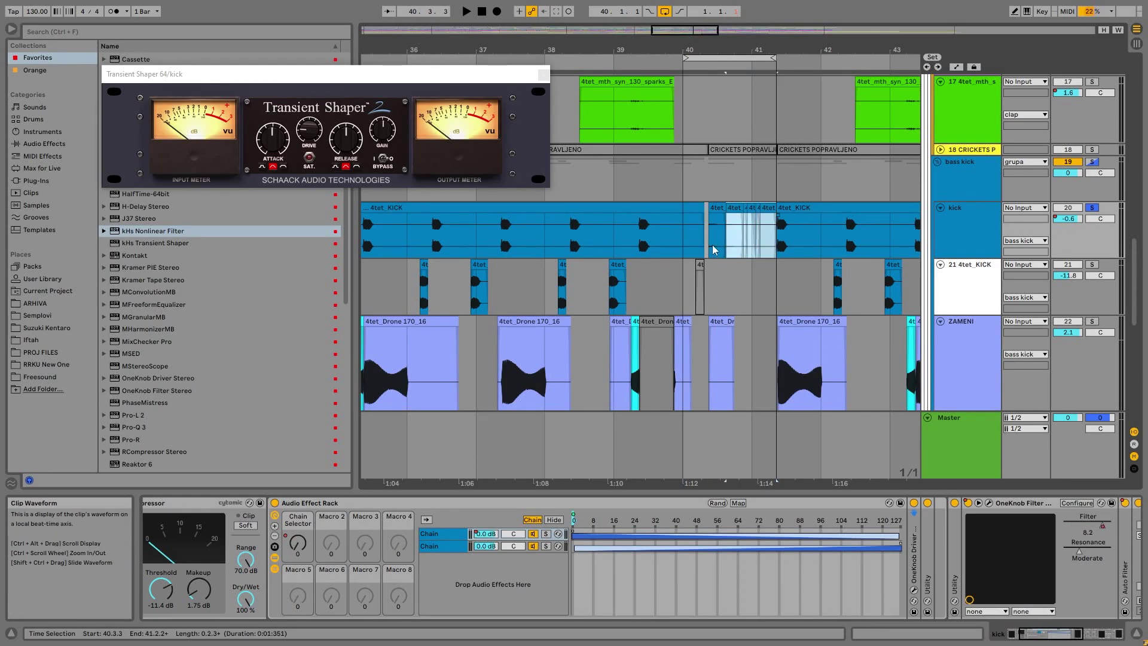
pyautogui.moveTo(712, 250); pyautogui.dragTo(777, 251)
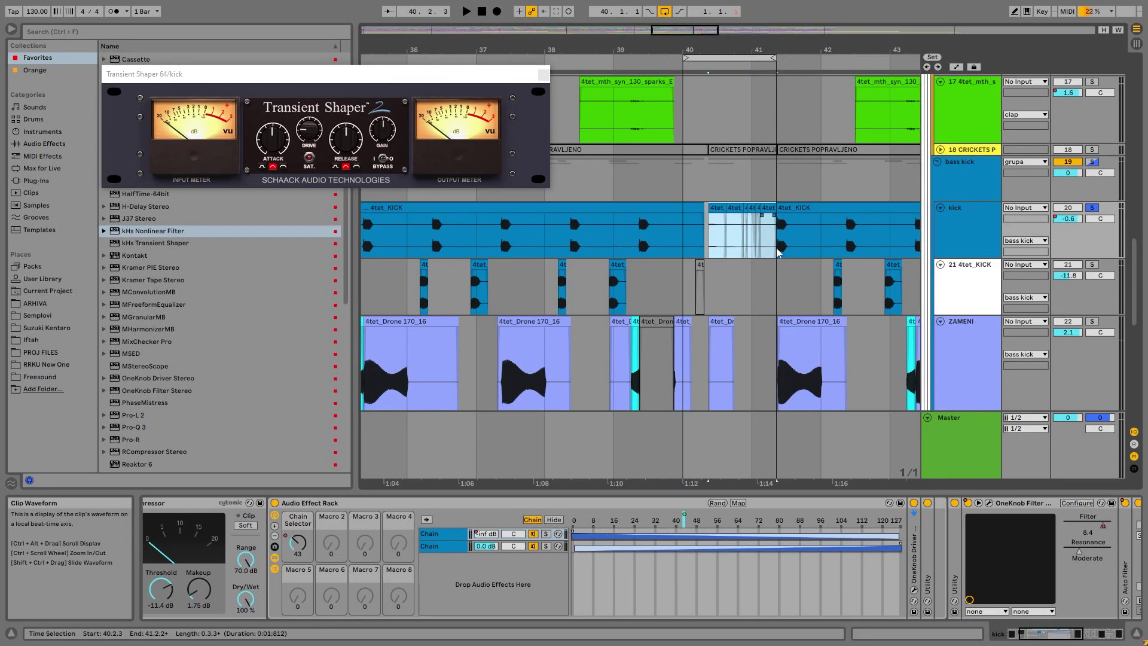
pyautogui.click(777, 247)
pyautogui.click(711, 239)
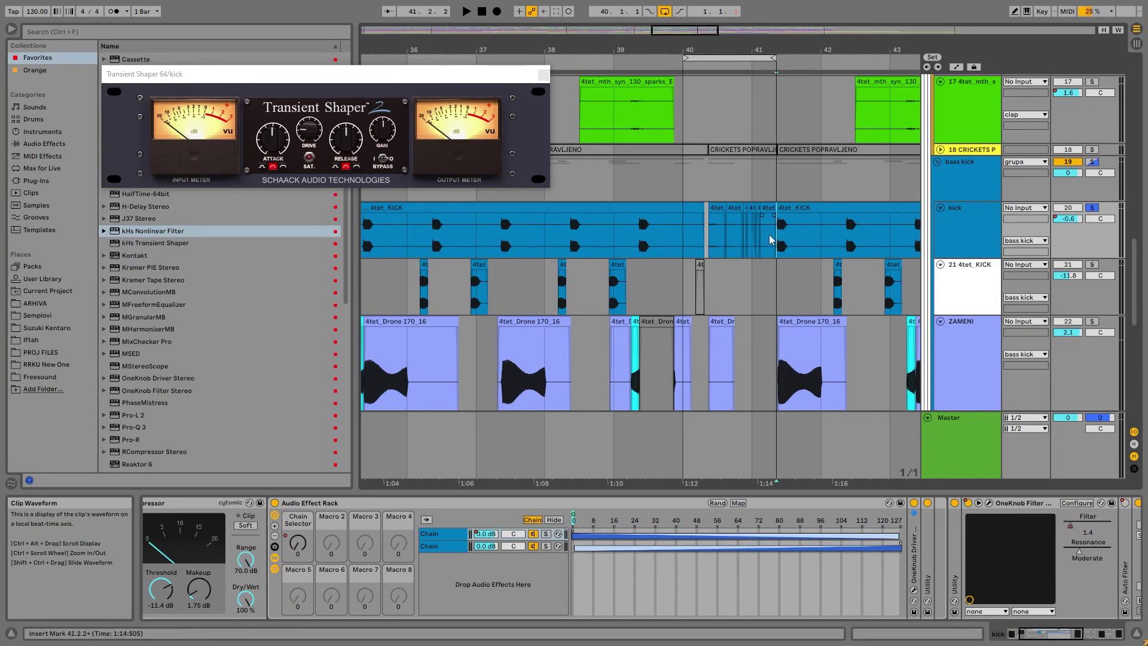
pyautogui.moveTo(709, 239); pyautogui.dragTo(778, 243)
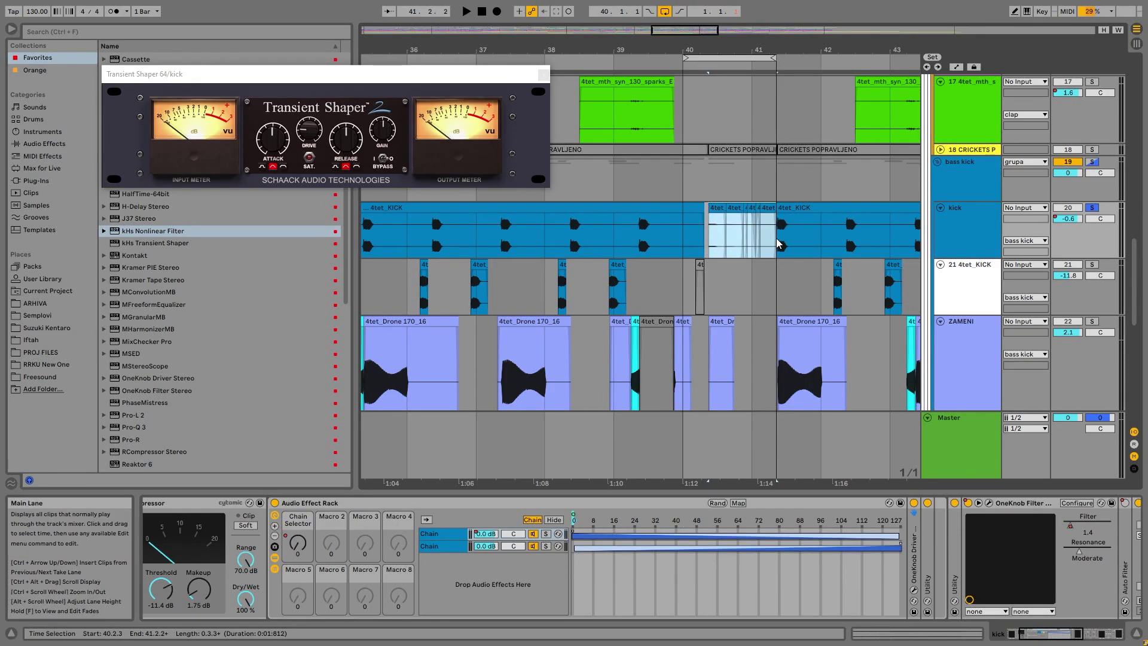
pyautogui.click(708, 241)
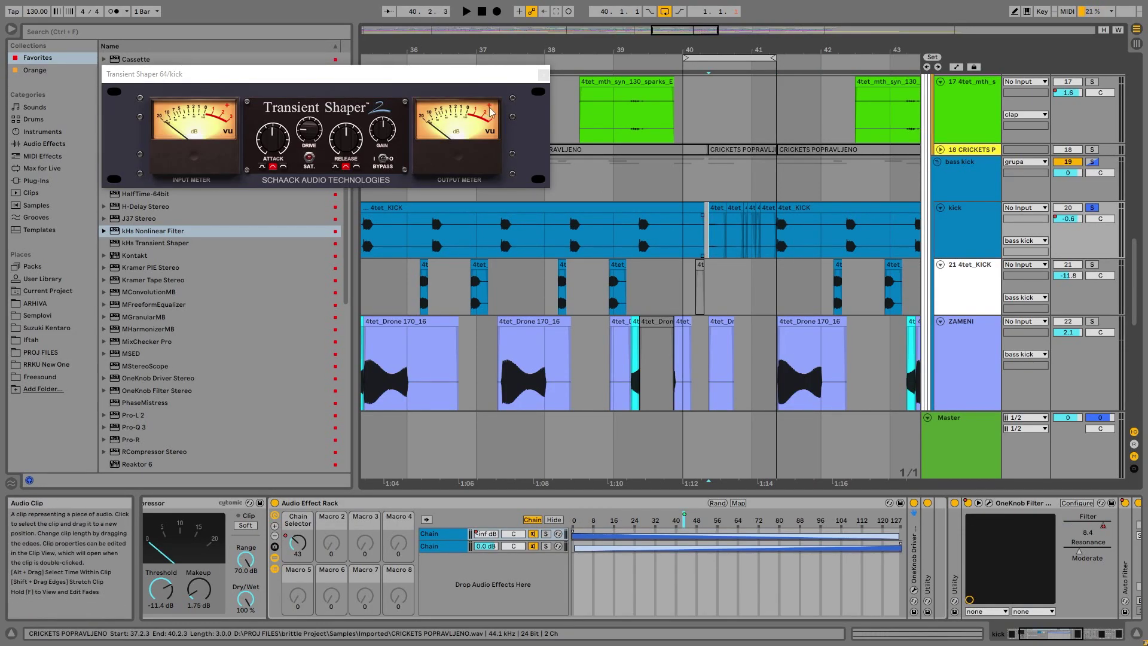
# Step: Close the Transient Shaper window, unfold the OneKnob Driver in the nested rack and open its plug-in window
pyautogui.click(543, 74)
pyautogui.scroll(-8, 346, 333)
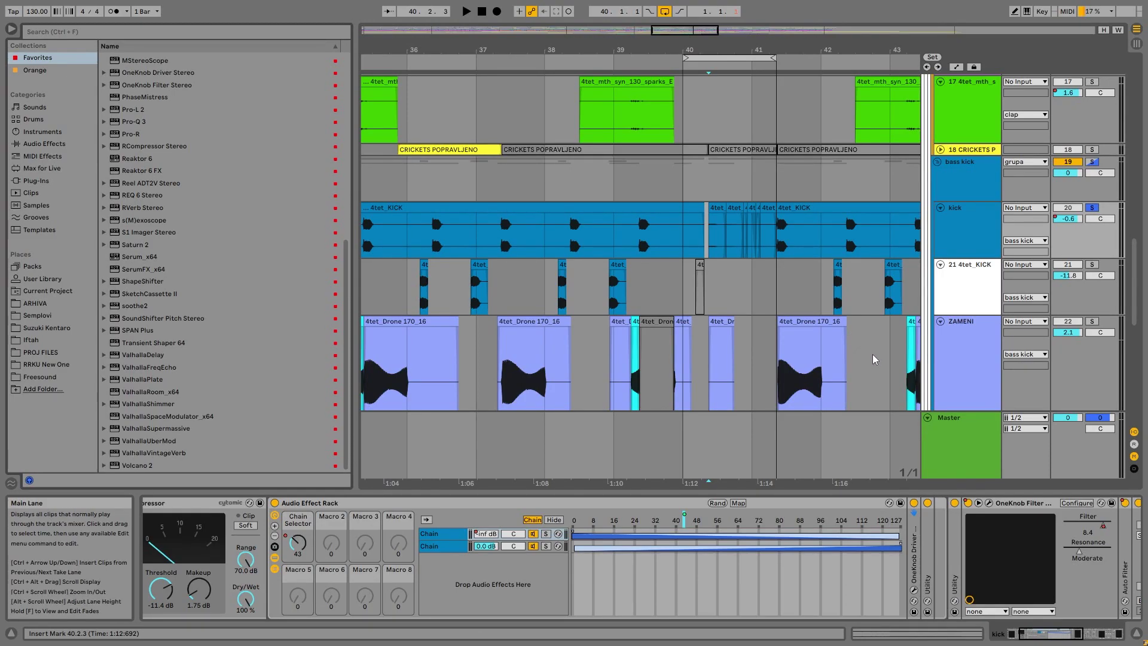
pyautogui.moveTo(1046, 637); pyautogui.dragTo(1060, 635)
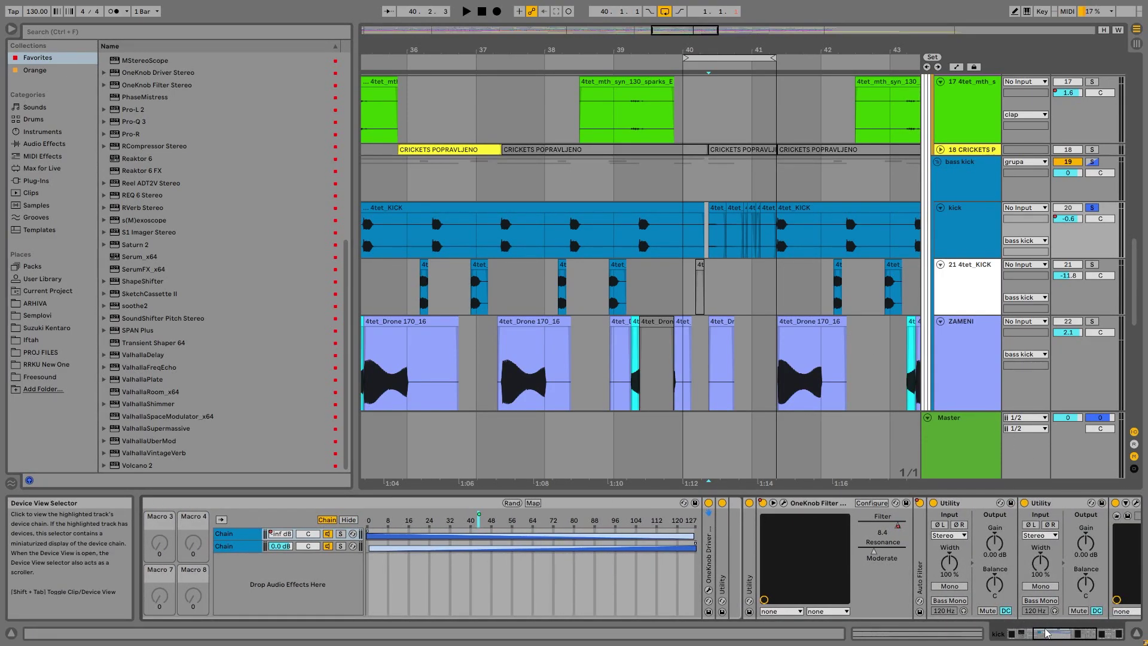
pyautogui.doubleClick(709, 568)
pyautogui.click(729, 503)
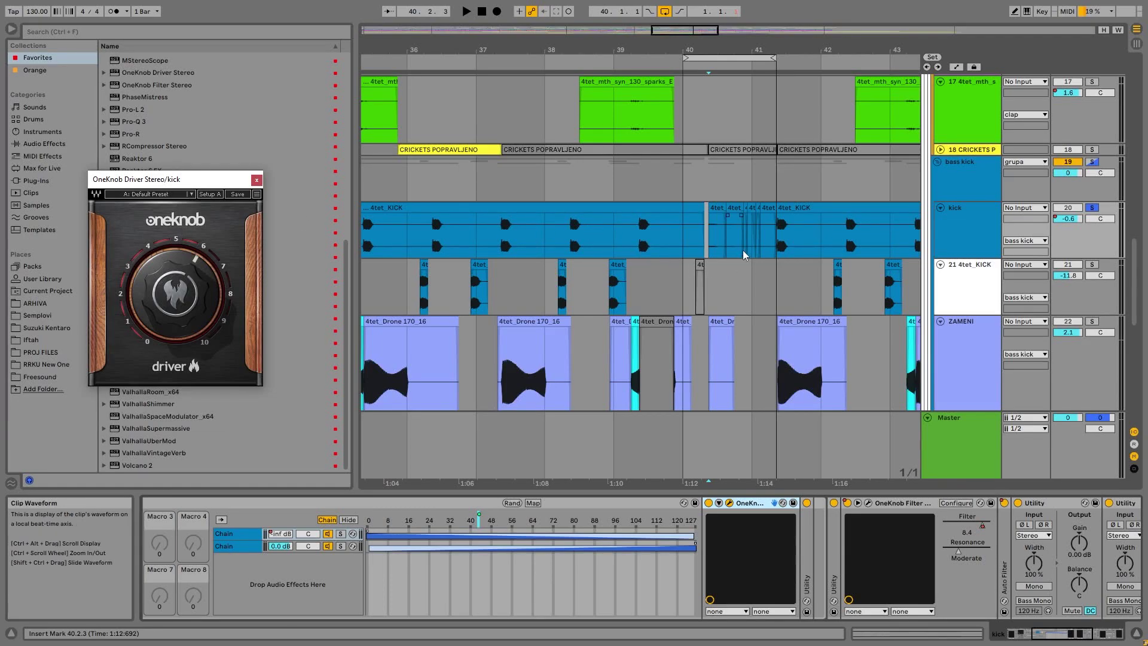
# Step: Play the kick fill from 40.2.2, unfold the Utility after OneKnob Driver and show the remaining devices
pyautogui.click(706, 253)
pyautogui.press('space')
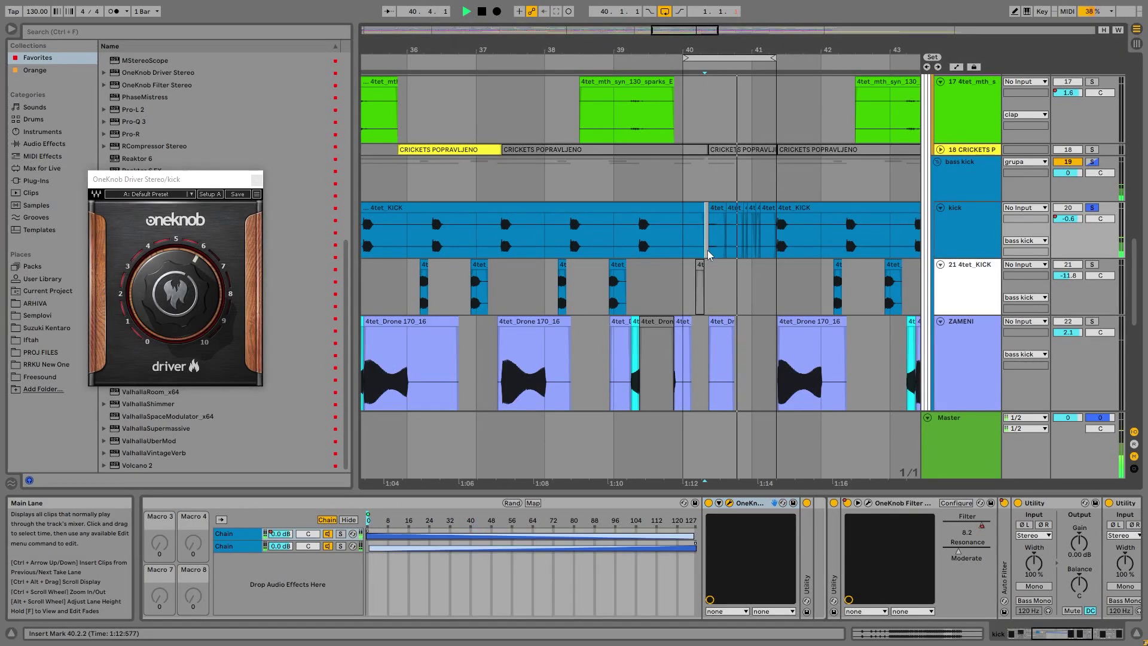
pyautogui.doubleClick(807, 562)
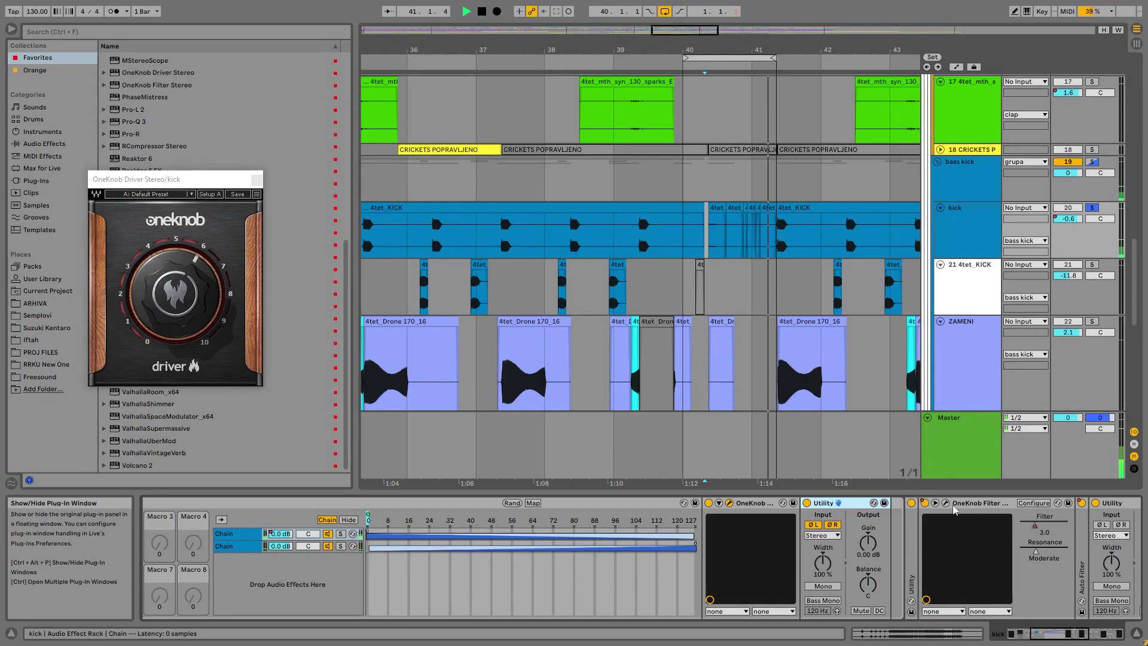
pyautogui.click(1096, 639)
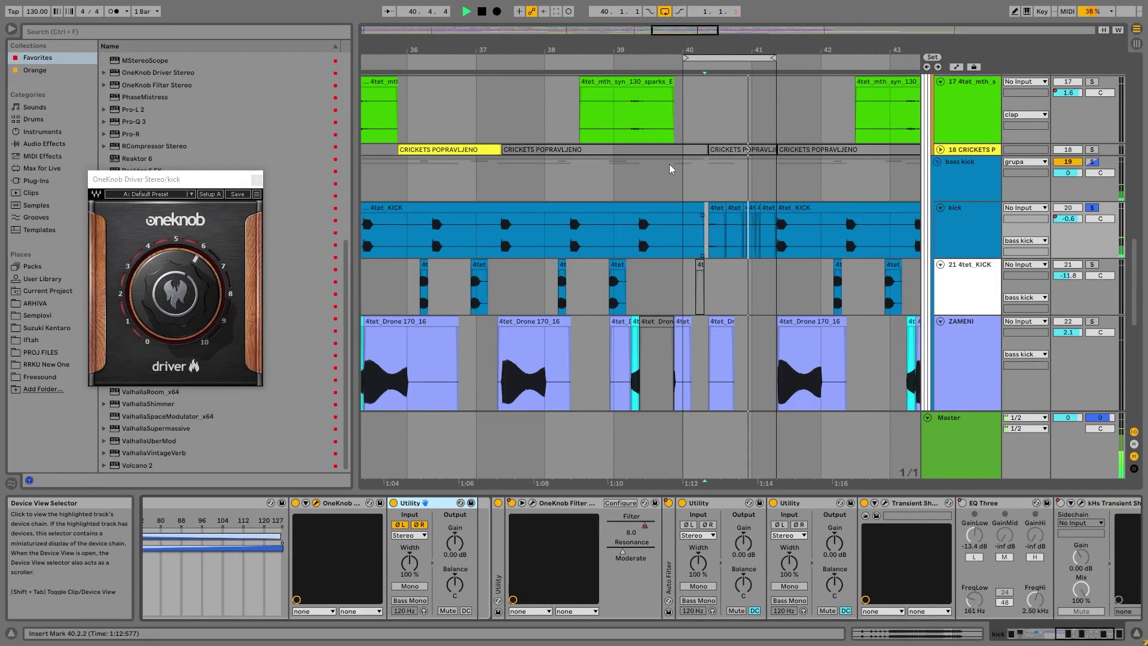
# Step: Extend the loop from bar 40 to four bars, stop playback and close the OneKnob Driver window
pyautogui.moveTo(775, 57); pyautogui.dragTo(973, 80)
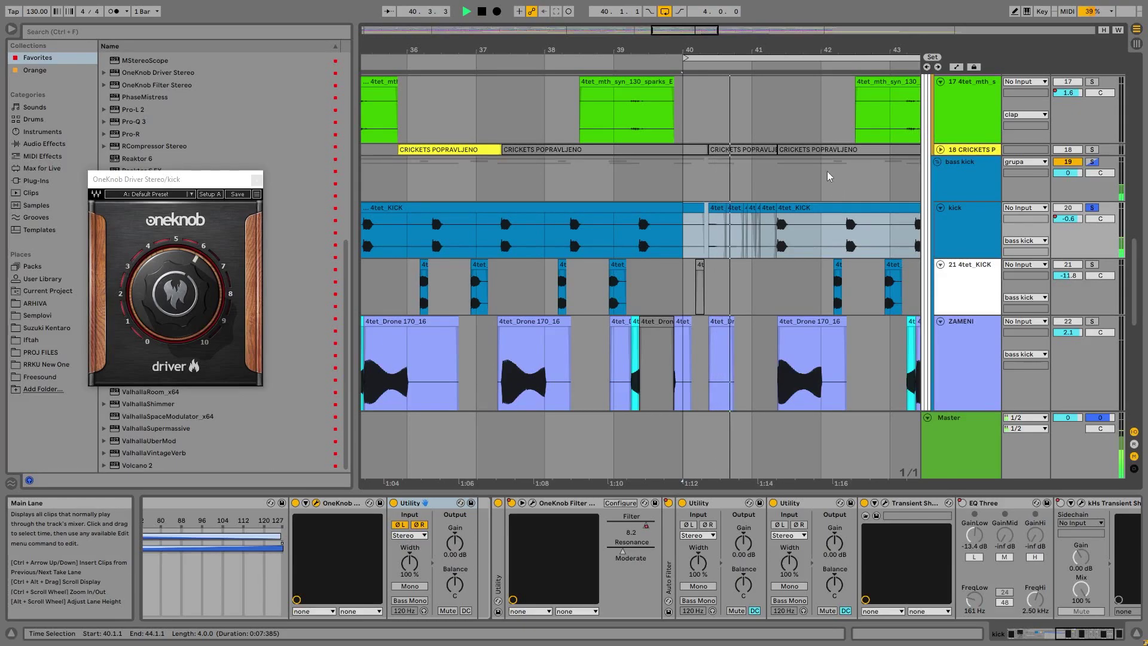
pyautogui.moveTo(809, 51); pyautogui.dragTo(677, 38)
pyautogui.press('space')
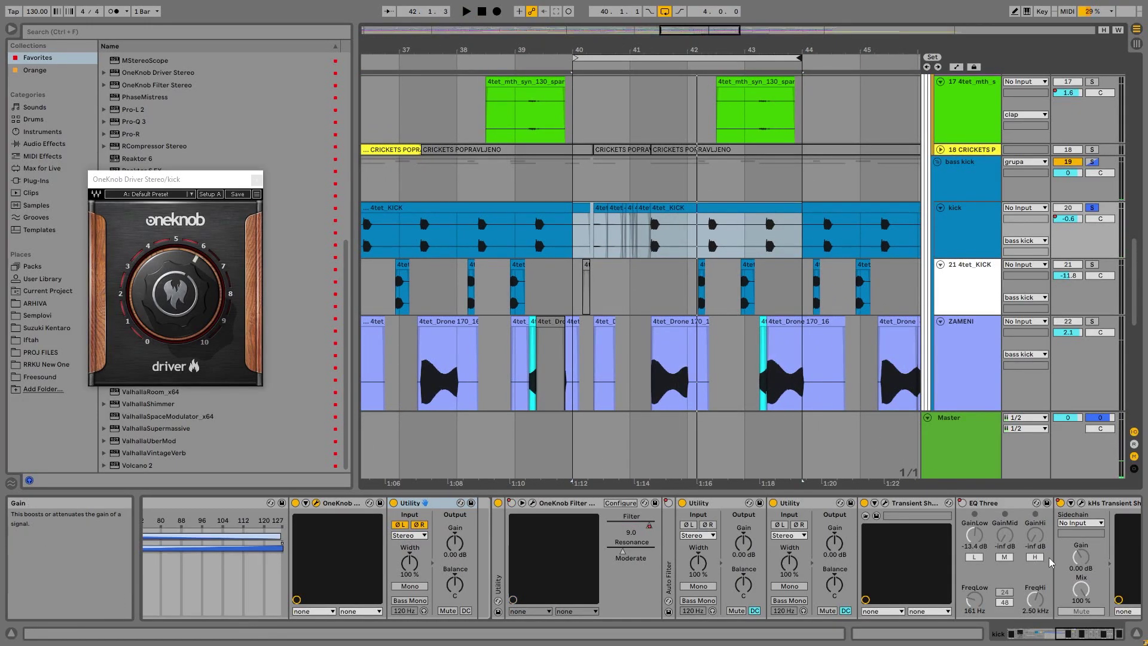
pyautogui.click(257, 180)
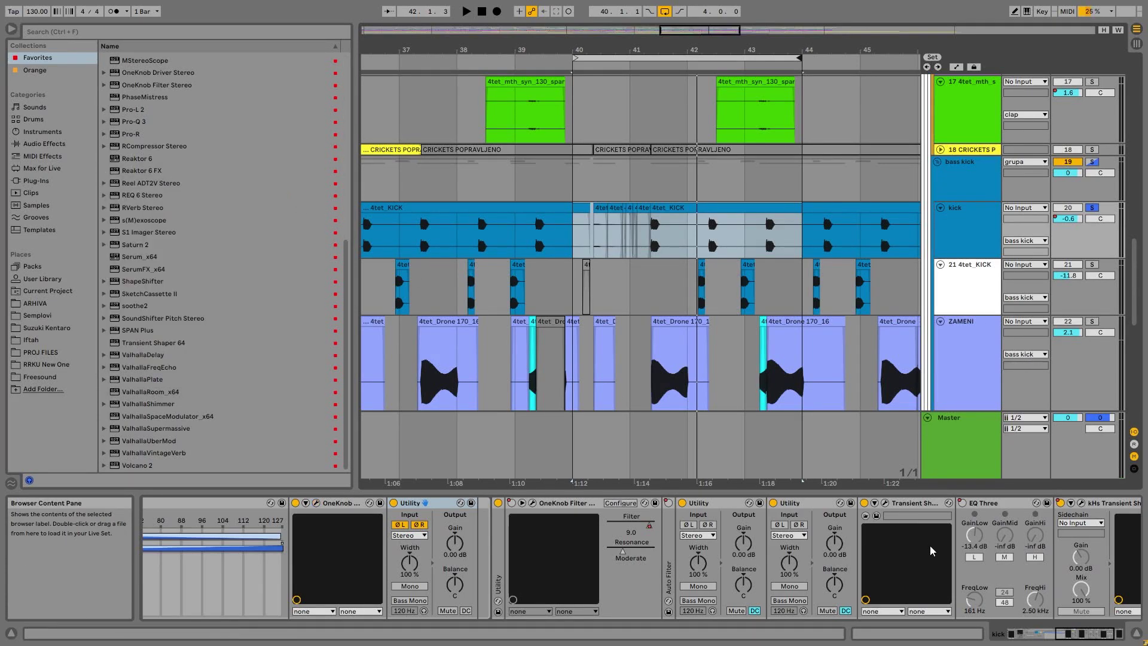
# Step: Show the rest of the kick track's effect chain and briefly view the Transient Shaper 64 plug-in window
pyautogui.moveTo(1068, 639); pyautogui.dragTo(1071, 644)
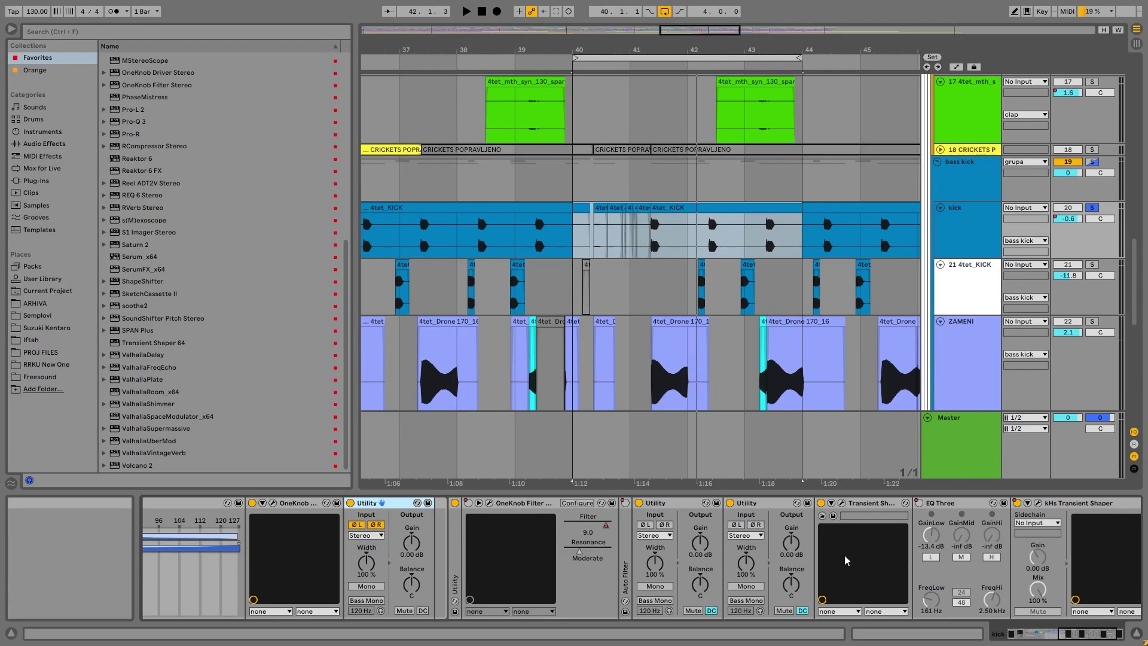
pyautogui.click(841, 503)
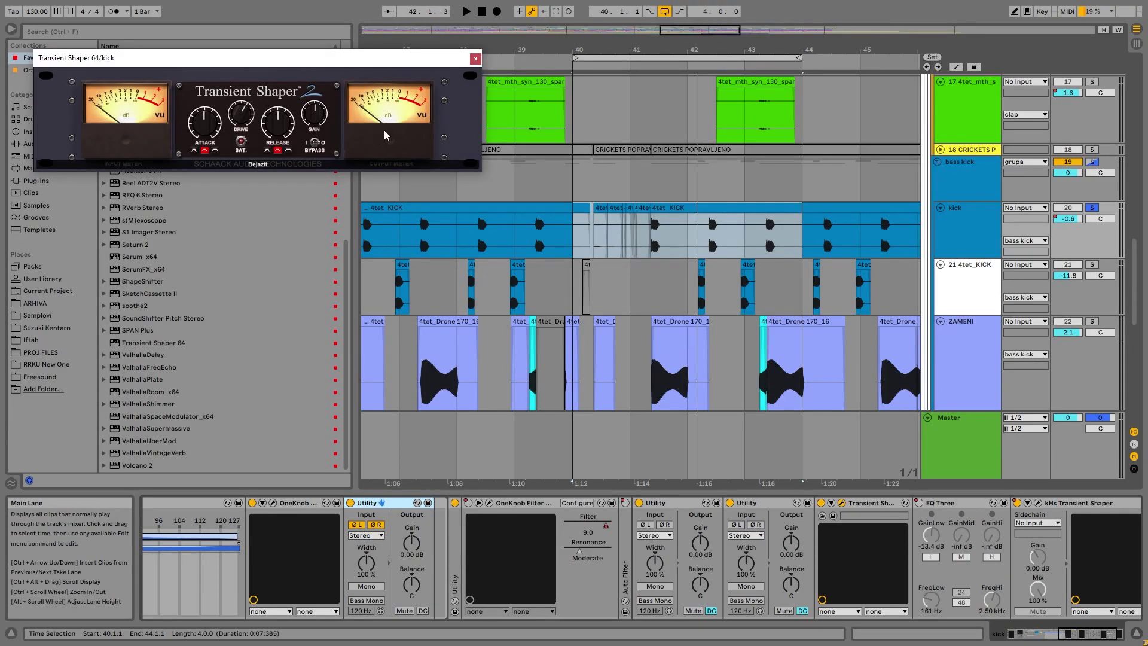
pyautogui.click(476, 58)
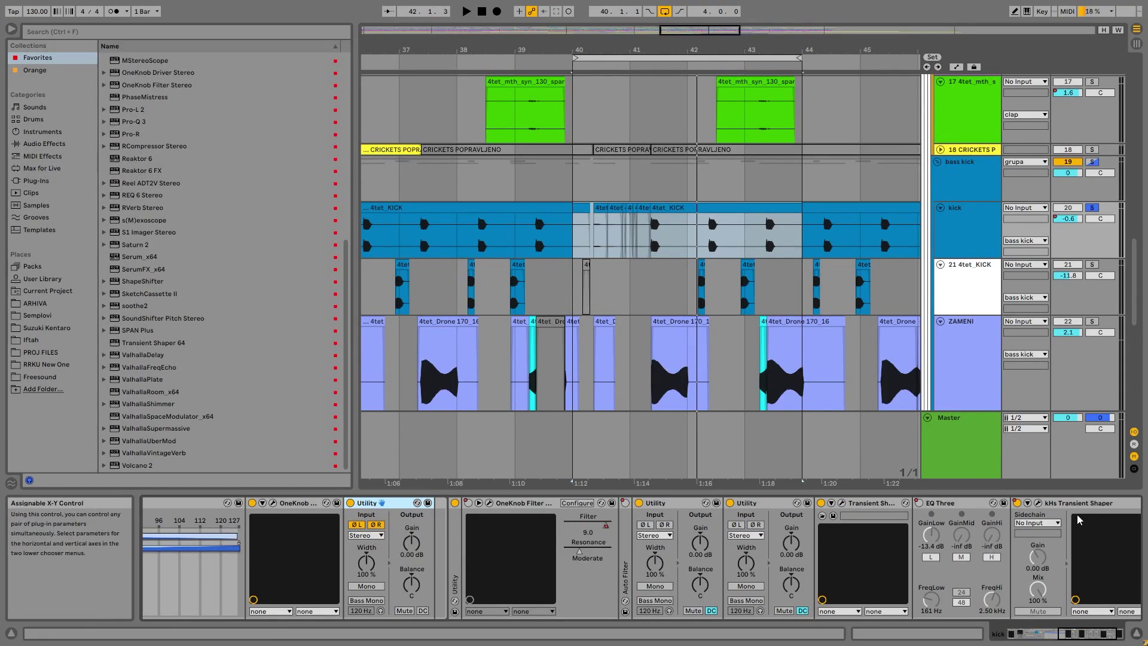
# Step: Open the kHs Transient Shaper window on the kick track, move it over the arrangement and play from 41.2.2
pyautogui.click(1039, 503)
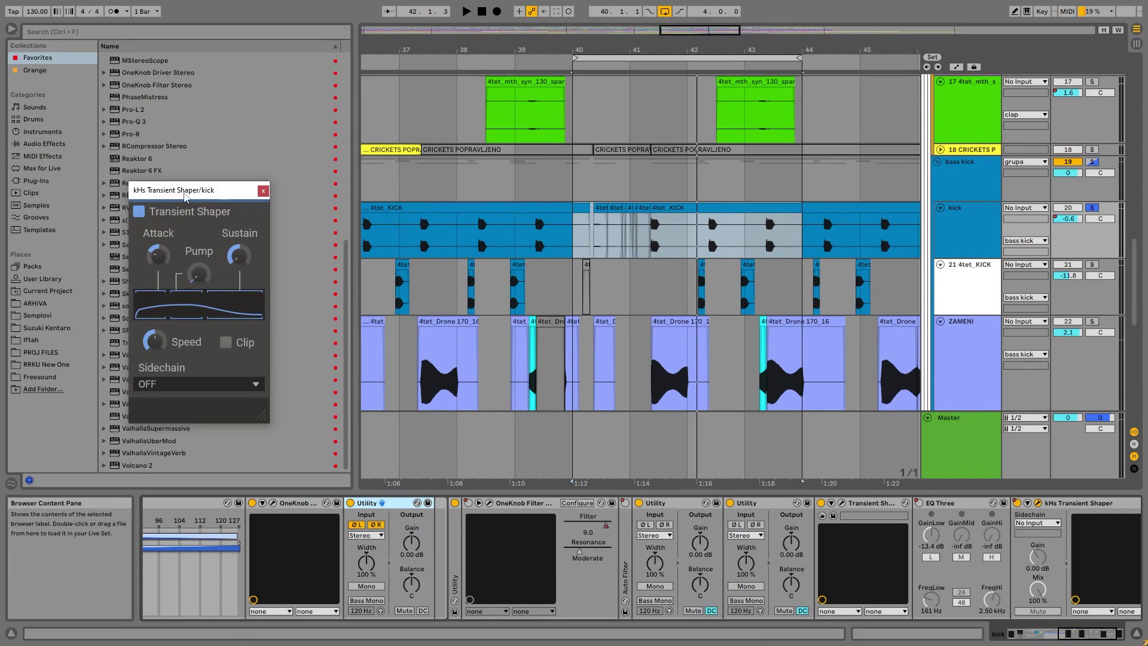
pyautogui.moveTo(181, 194); pyautogui.dragTo(486, 148)
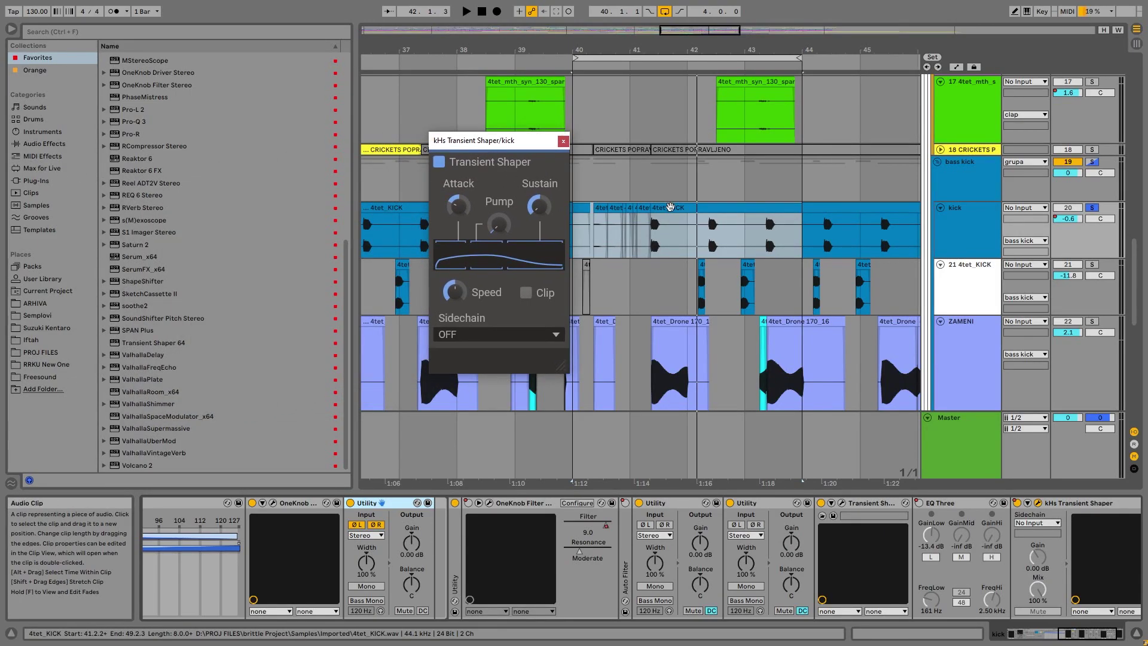
pyautogui.click(653, 247)
pyautogui.click(651, 246)
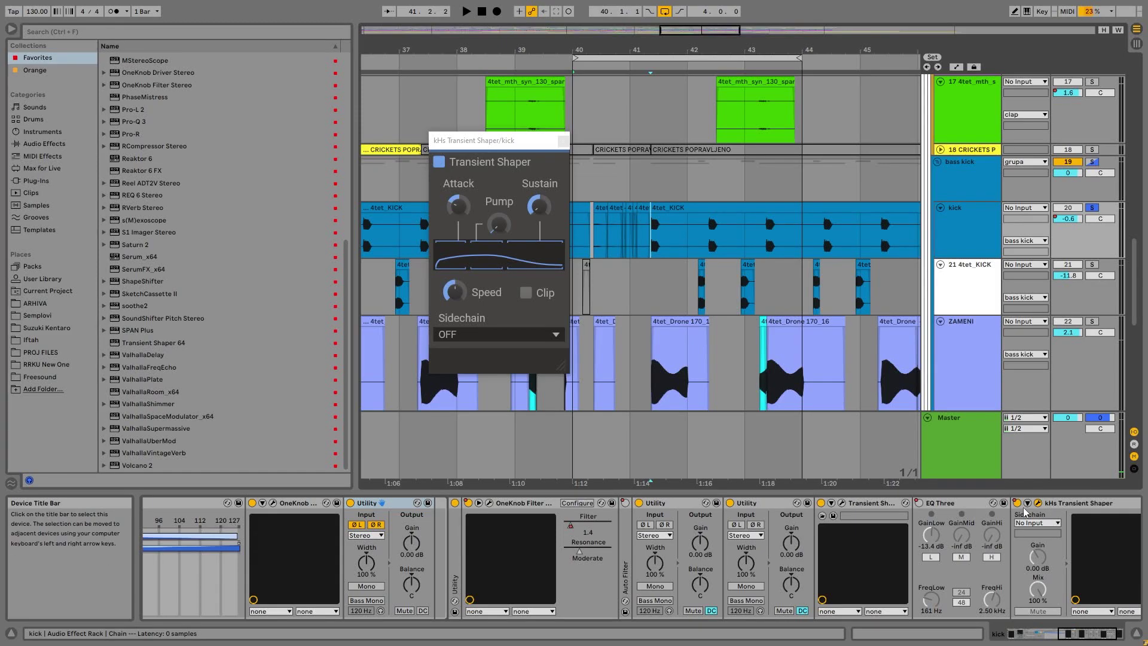
pyautogui.press('space')
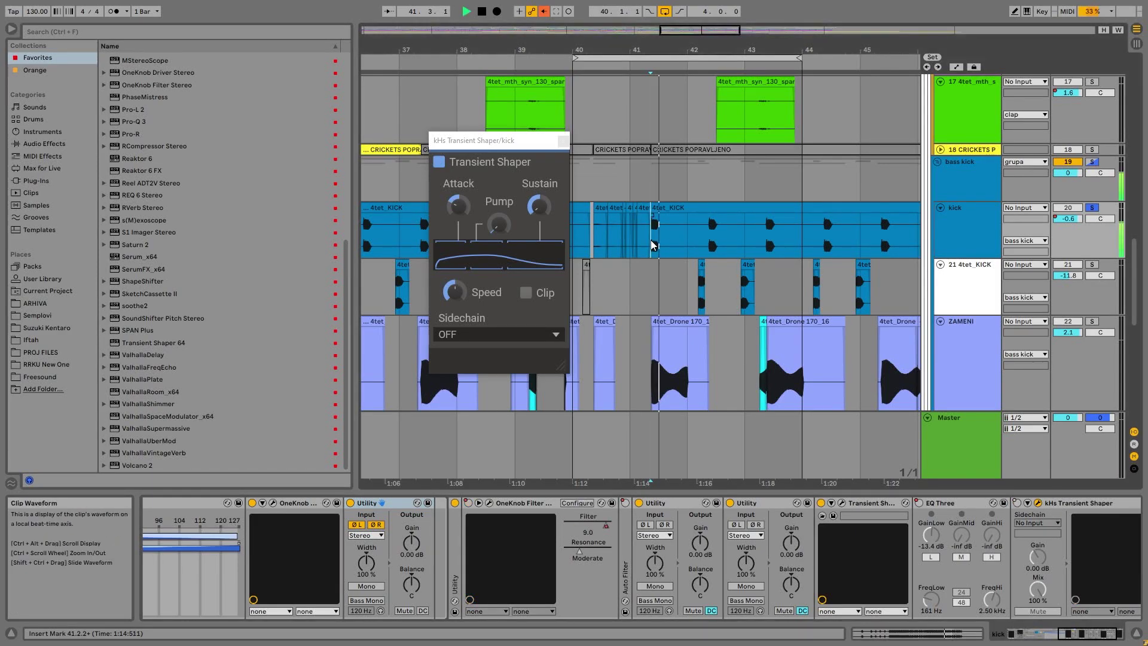
# Step: Re-enable the kHs Transient Shaper's on/off automation, replay the kick from 41.1.3, and stop with the plug-in window closed
pyautogui.rightClick(1021, 508)
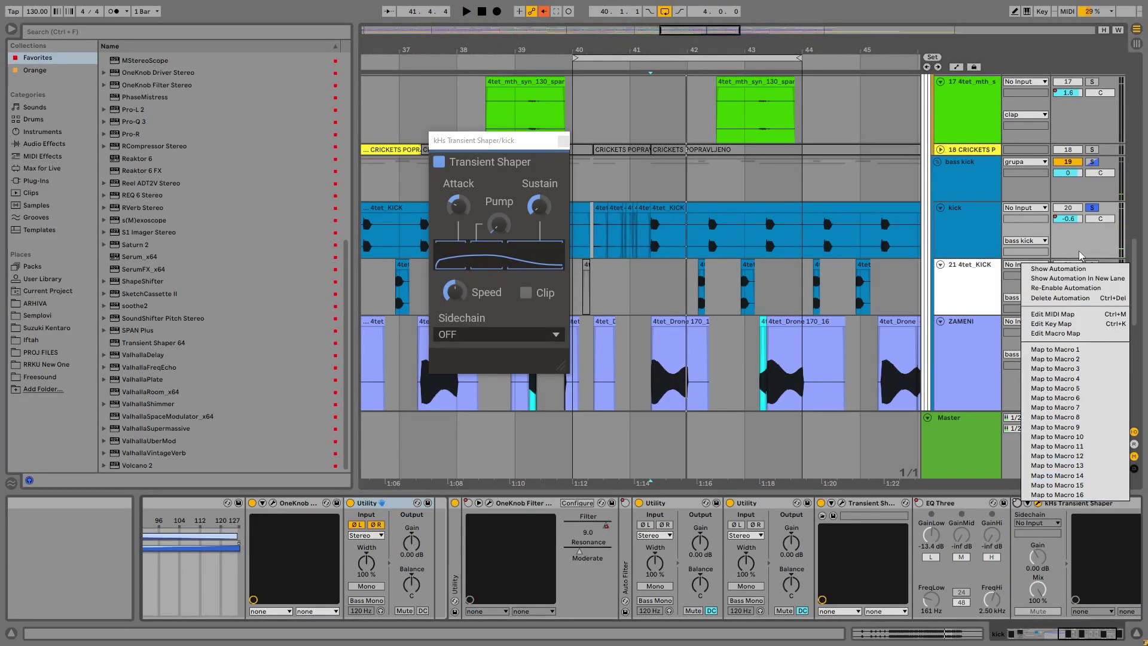
pyautogui.click(1058, 289)
pyautogui.click(639, 233)
pyautogui.press('space')
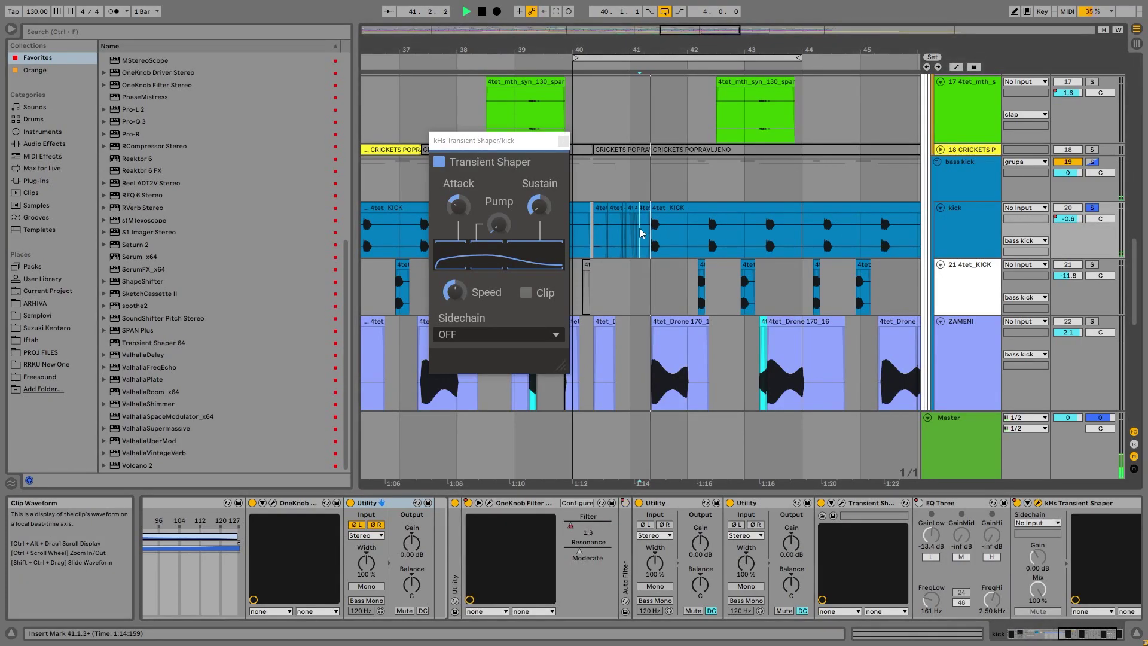
pyautogui.click(563, 141)
pyautogui.press('space')
# Step: Solo track 21 4tet_KICK, play it and show the automation lanes in the arrangement
pyautogui.moveTo(568, 50); pyautogui.dragTo(608, 24)
pyautogui.click(650, 293)
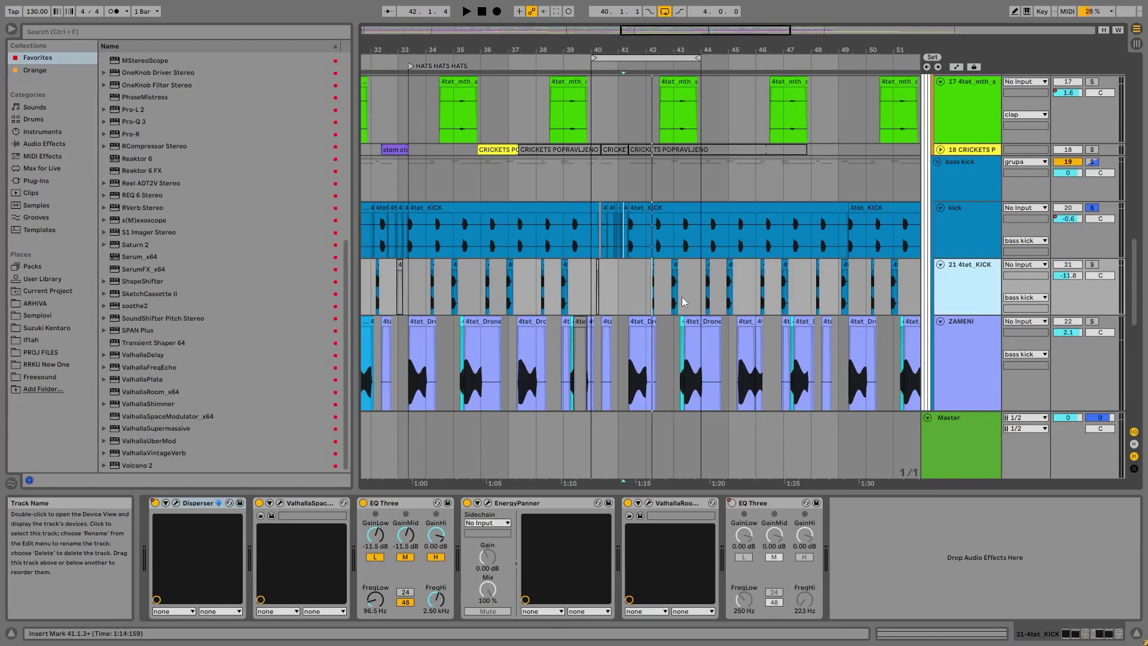
pyautogui.click(1092, 265)
pyautogui.press('space')
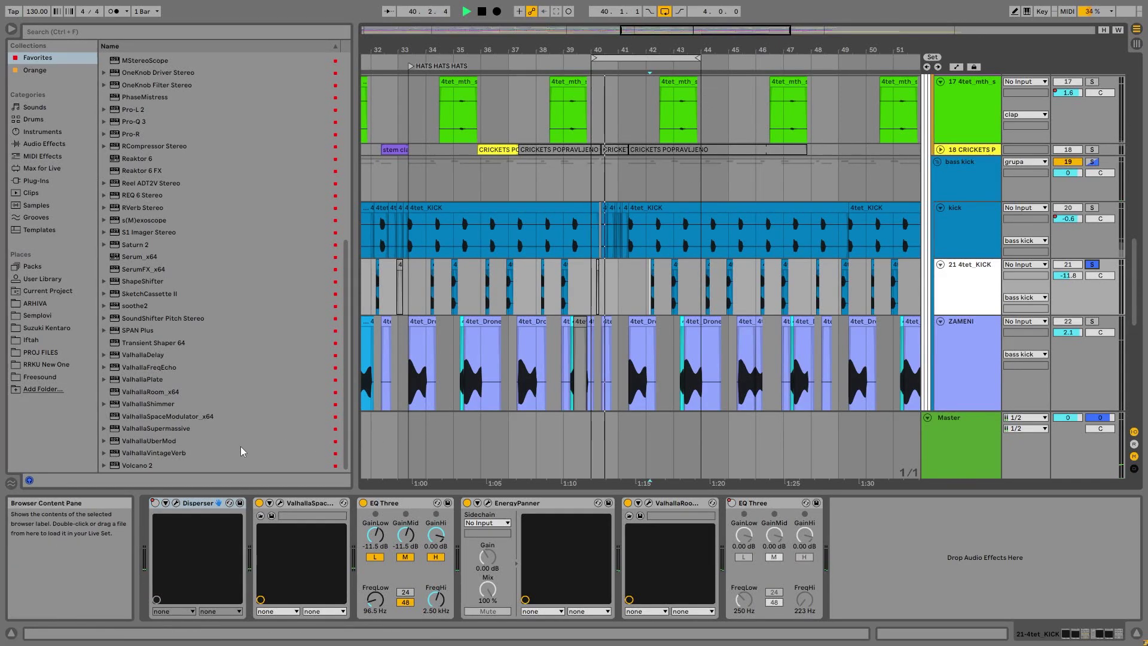
pyautogui.press('a')
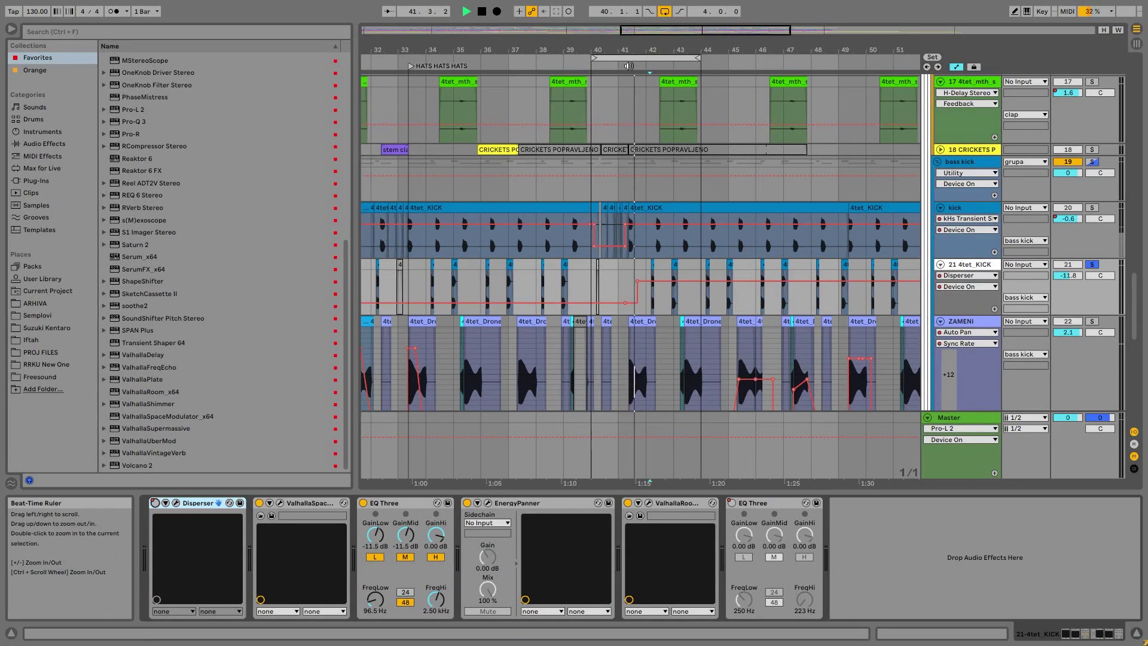
# Step: Set the loop to 32 bars starting at bar 25 and put the playback position at 26.1.3 on track 21
pyautogui.scroll(-3, 666, 55)
pyautogui.moveTo(663, 58); pyautogui.dragTo(800, 57)
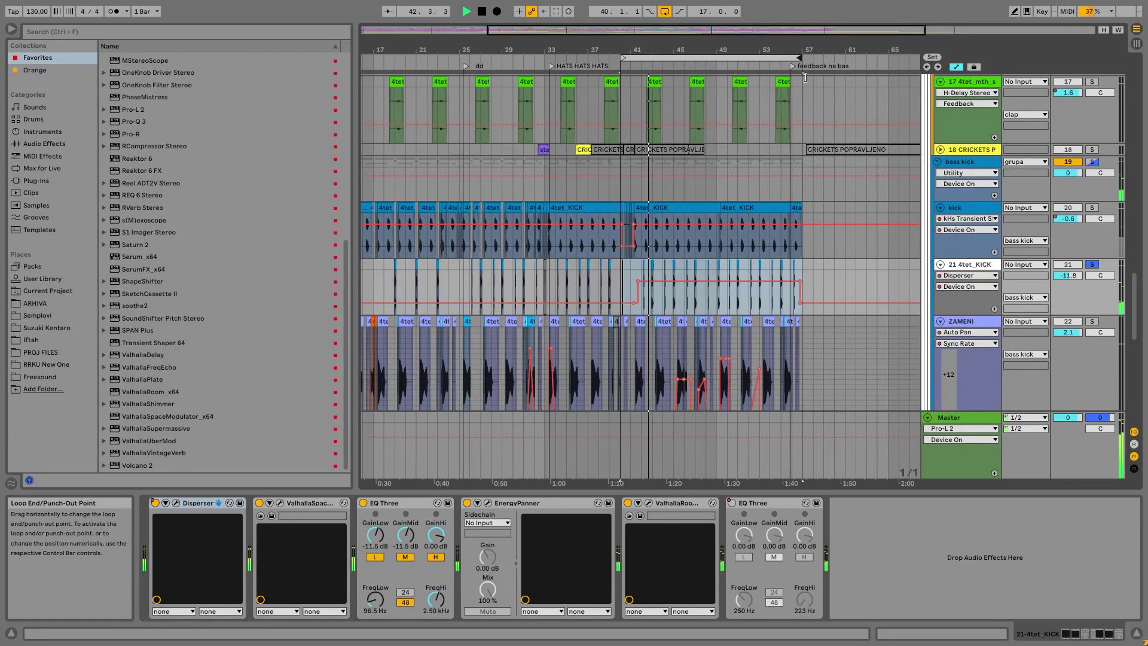
pyautogui.moveTo(619, 57); pyautogui.dragTo(465, 80)
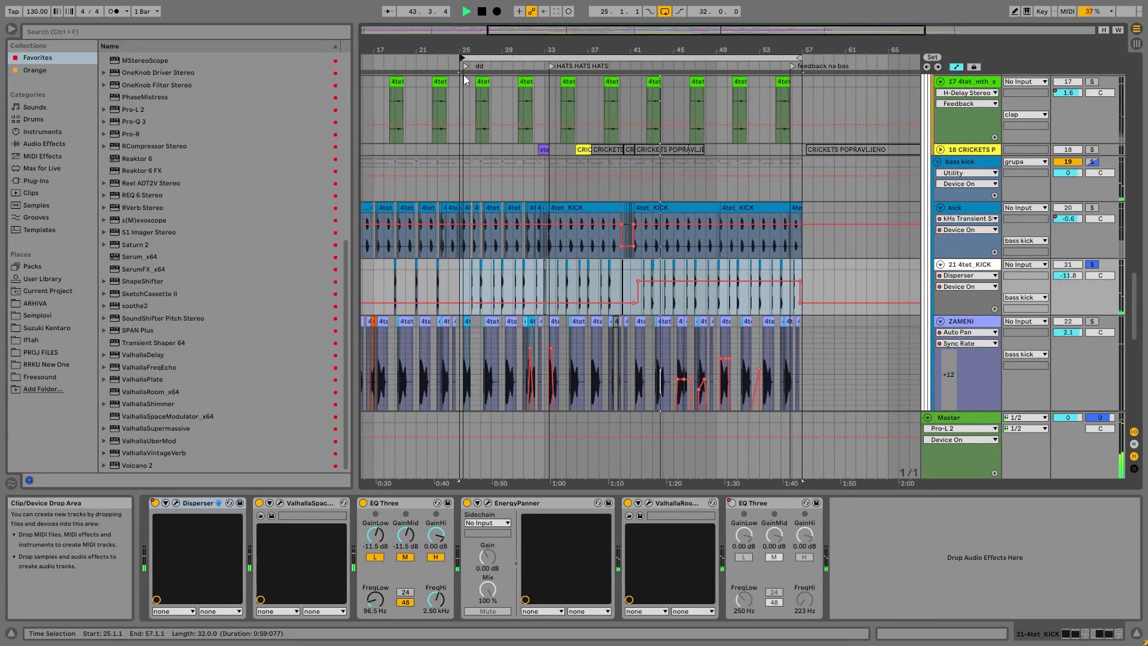
pyautogui.click(471, 290)
pyautogui.press('space')
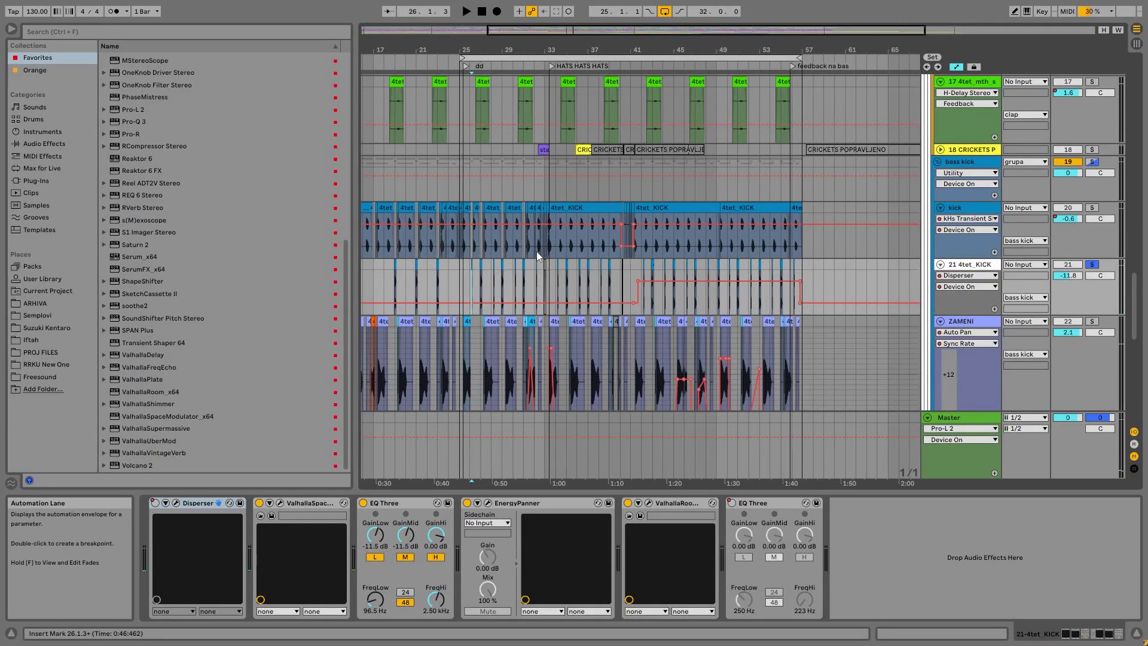
# Step: Open track 21's Disperser window, move it clear of the lanes to review its settings, and close it
pyautogui.click(176, 503)
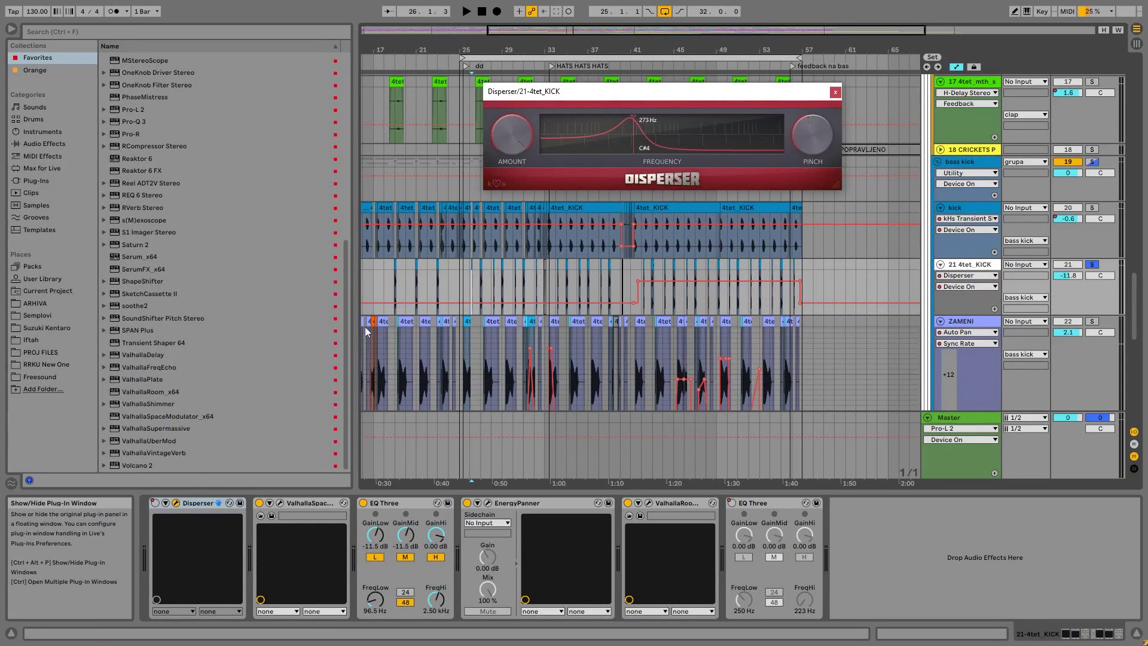
pyautogui.moveTo(576, 89); pyautogui.dragTo(290, 148)
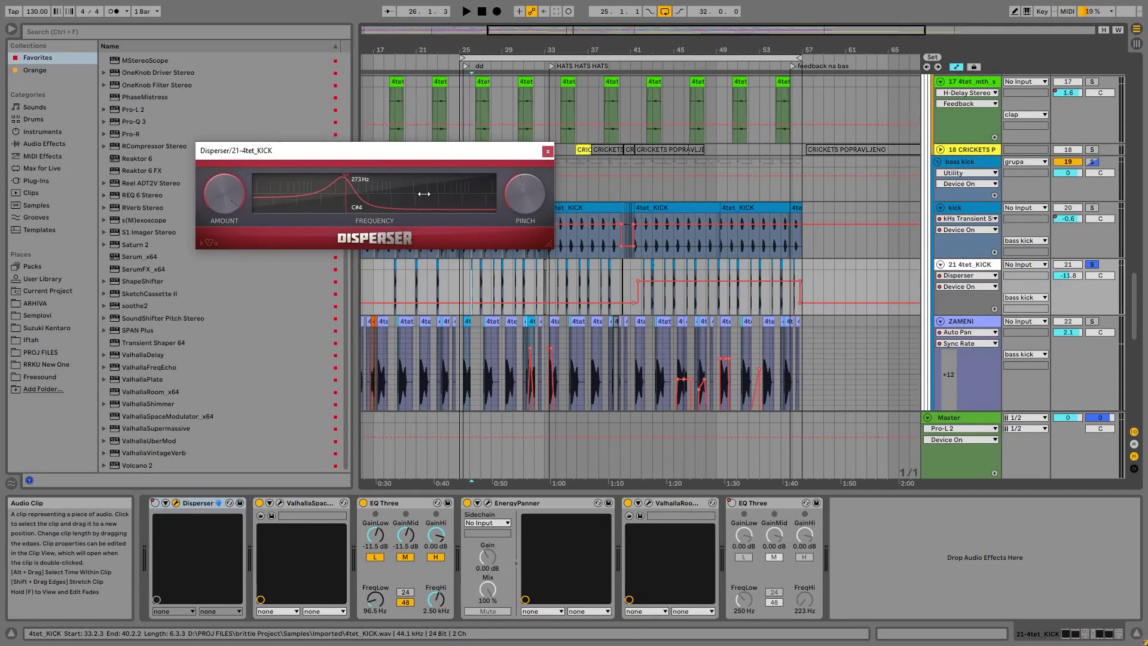
pyautogui.click(547, 151)
# Step: Open track 21's ValhallaSpaceModulator window and play the track from 34.4.2
pyautogui.click(282, 503)
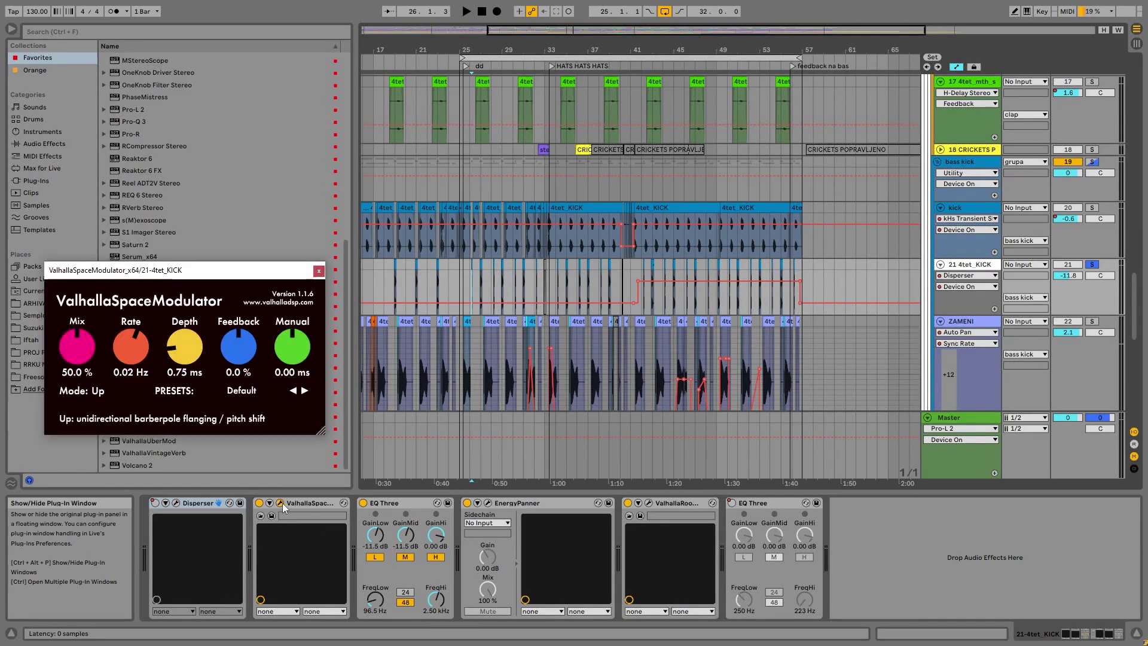
pyautogui.moveTo(558, 62); pyautogui.dragTo(589, 278)
pyautogui.press('space')
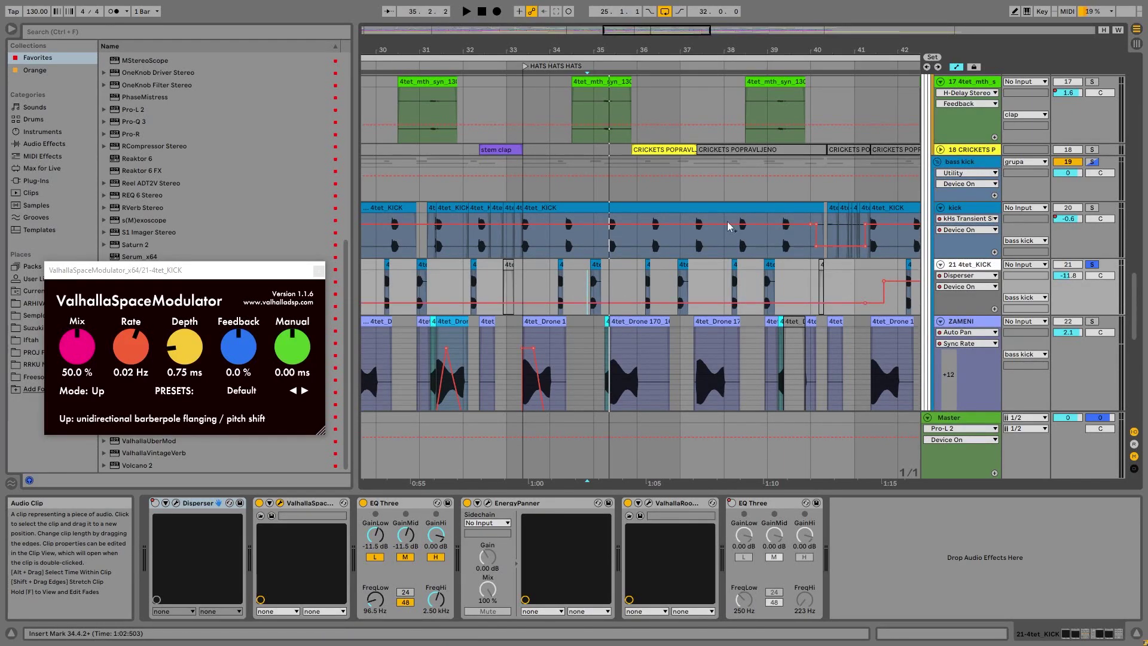
# Step: Place the insert mark at 36.1.1 on track 21, open its EnergyPanner window and close ValhallaSpaceModulator's
pyautogui.moveTo(632, 52); pyautogui.dragTo(639, 49)
pyautogui.click(637, 247)
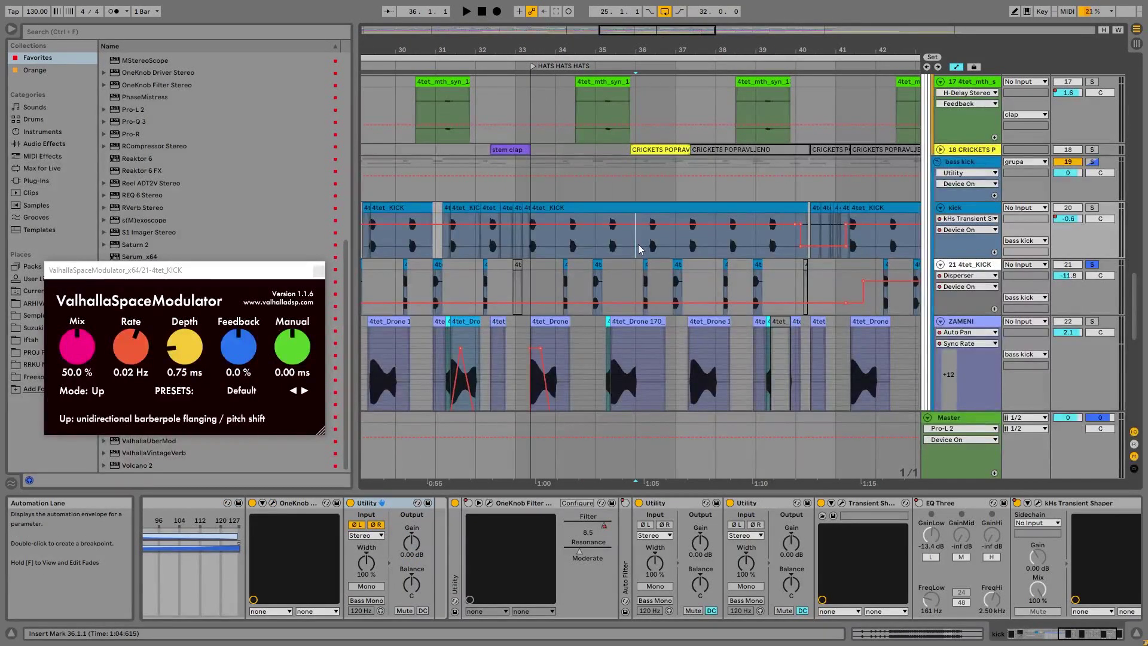
pyautogui.click(631, 286)
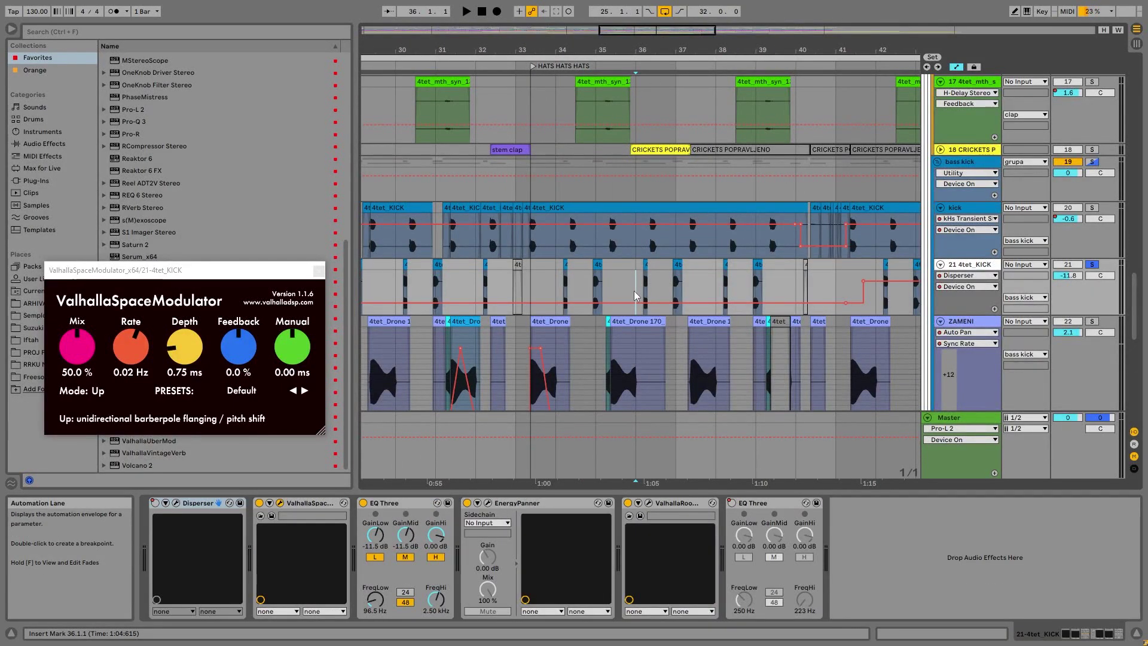
pyautogui.click(488, 503)
pyautogui.moveTo(297, 155); pyautogui.dragTo(402, 94)
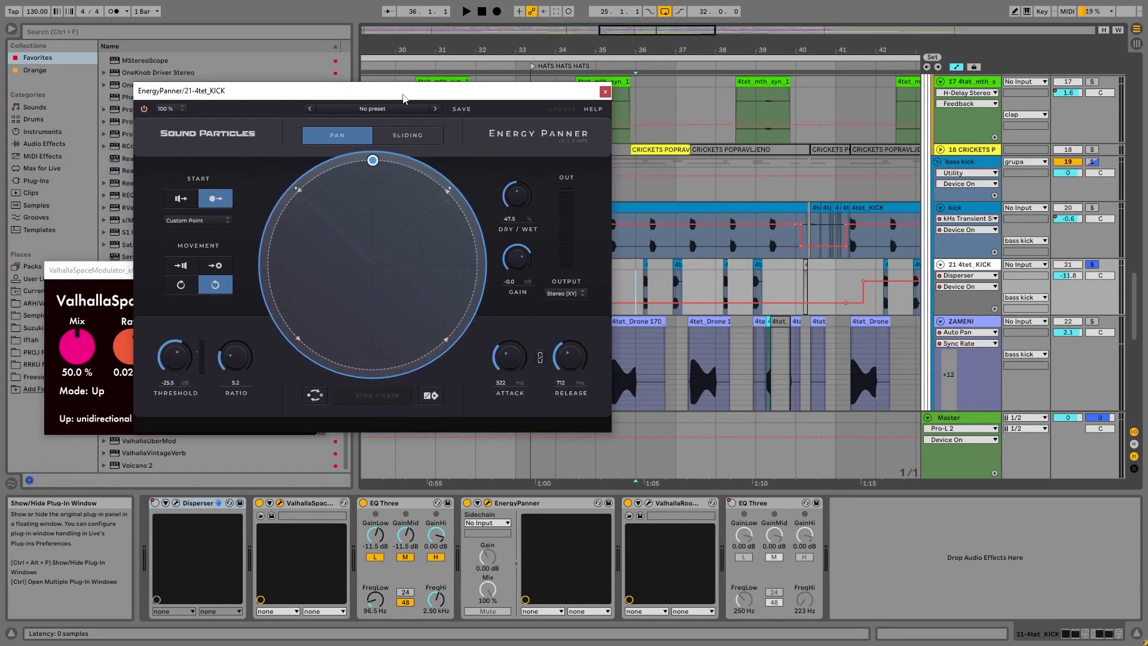
pyautogui.moveTo(117, 272); pyautogui.dragTo(78, 277)
pyautogui.click(281, 275)
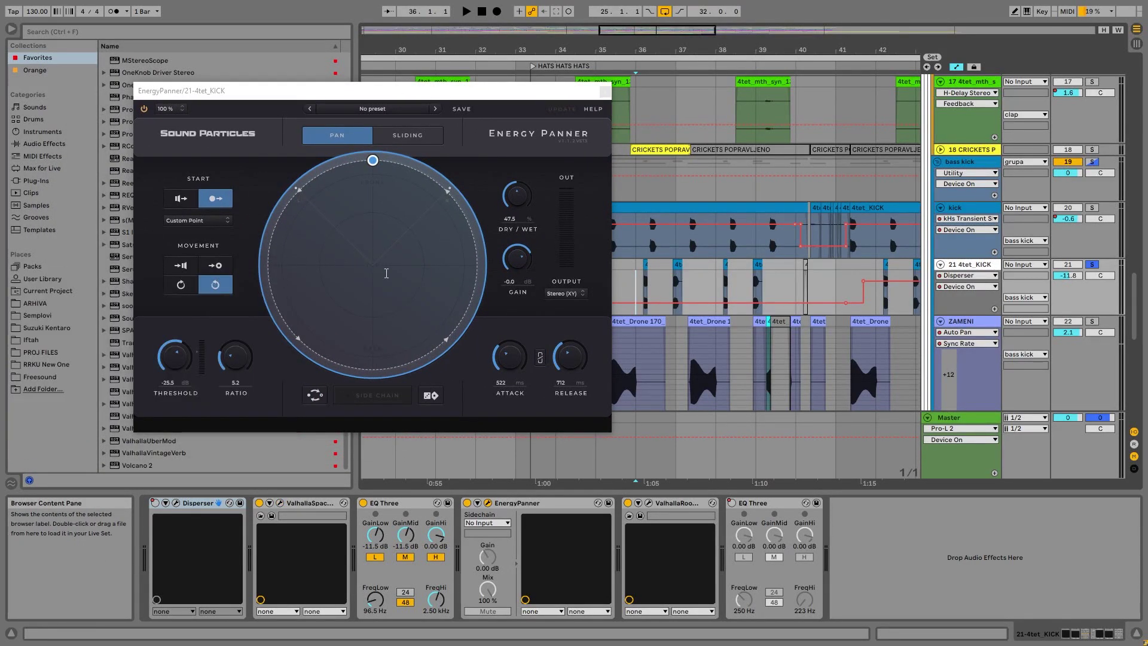
# Step: Play track 21 from 36.1.1, compare EnergyPanner bypassed and active, and stop with its window closed
pyautogui.press('space')
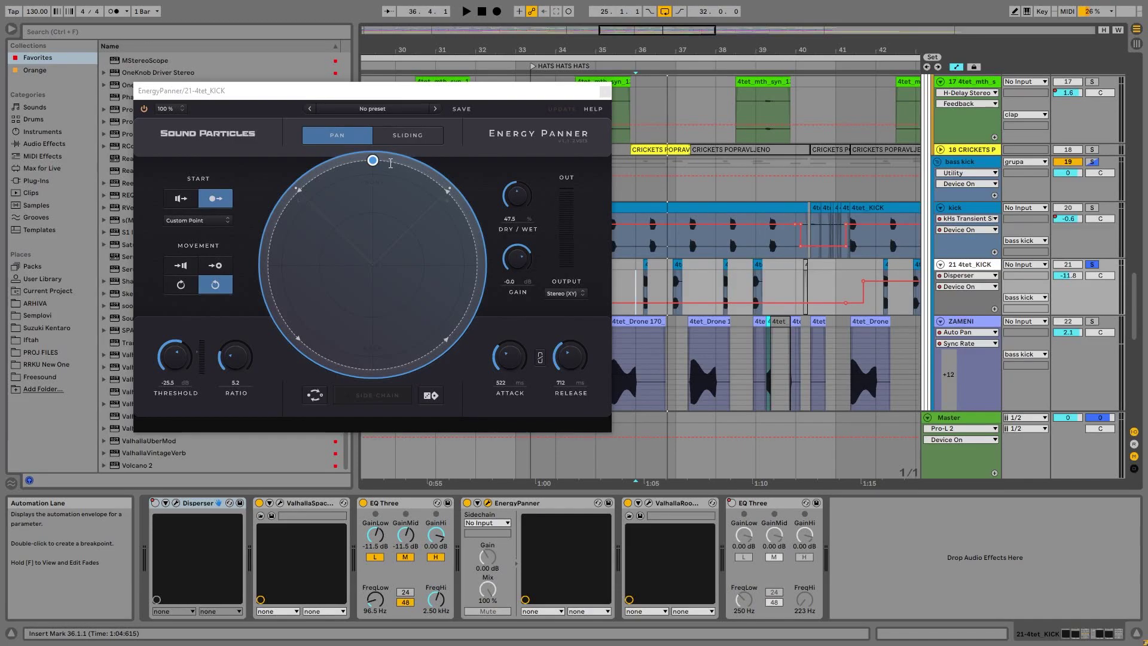
pyautogui.press('space')
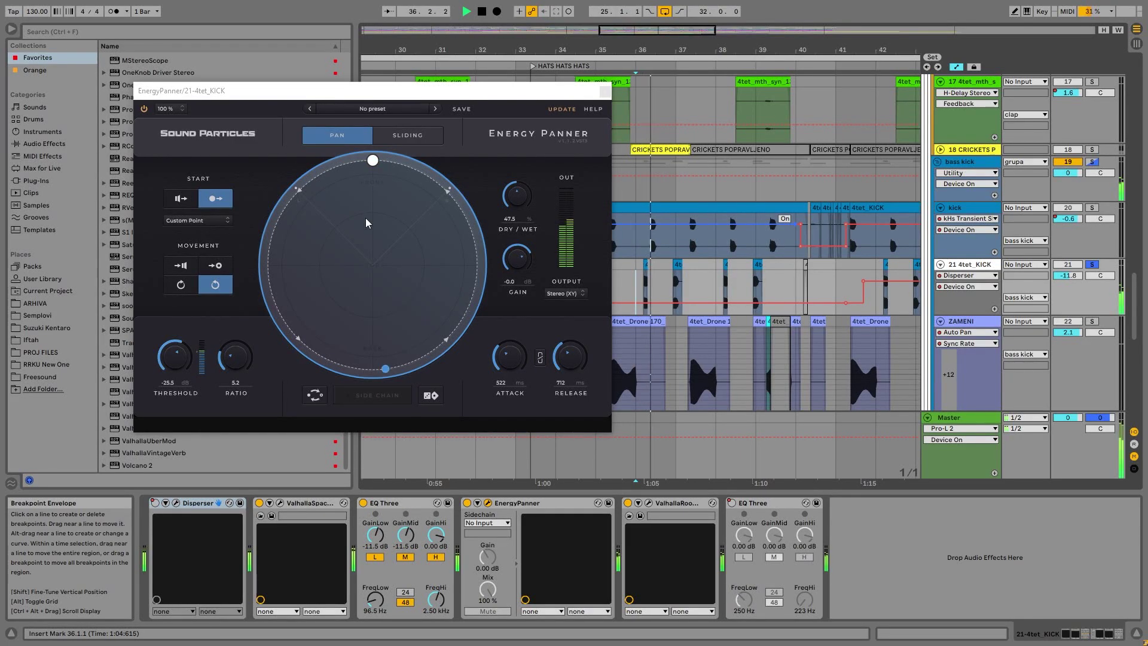
pyautogui.click(467, 504)
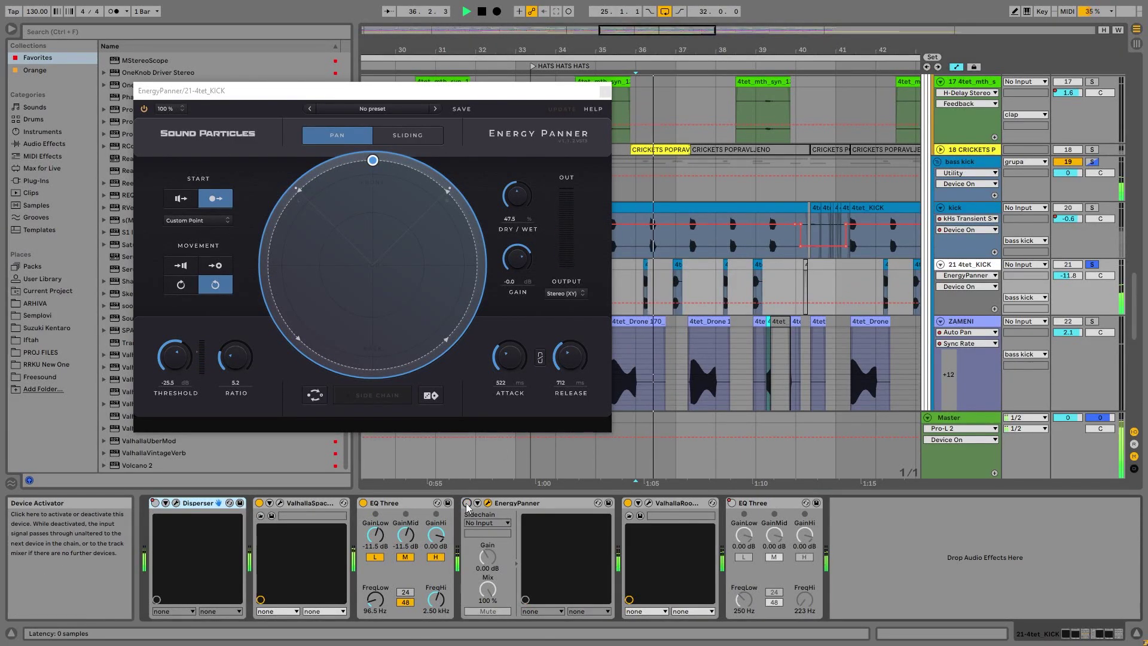
pyautogui.click(467, 505)
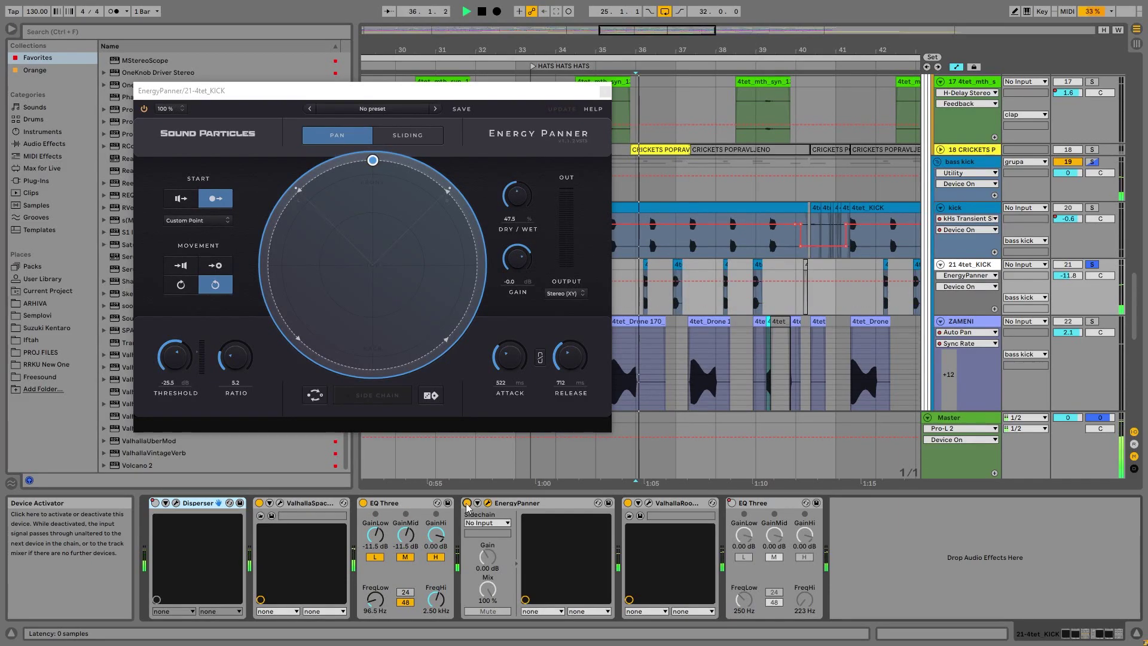
pyautogui.press('space')
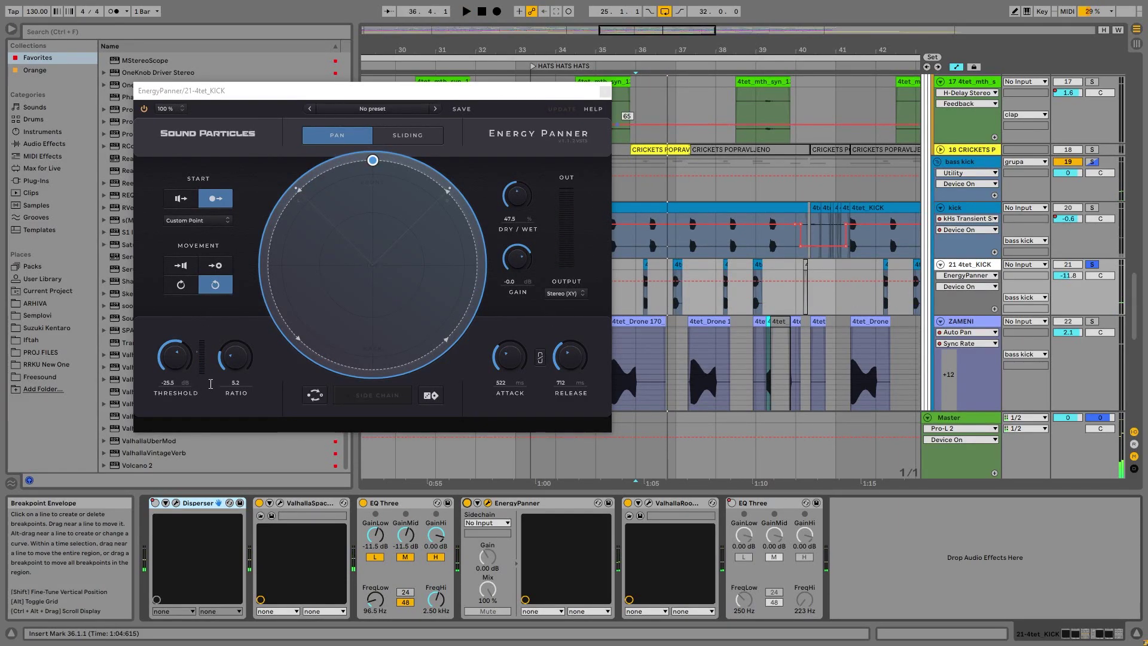
pyautogui.click(605, 91)
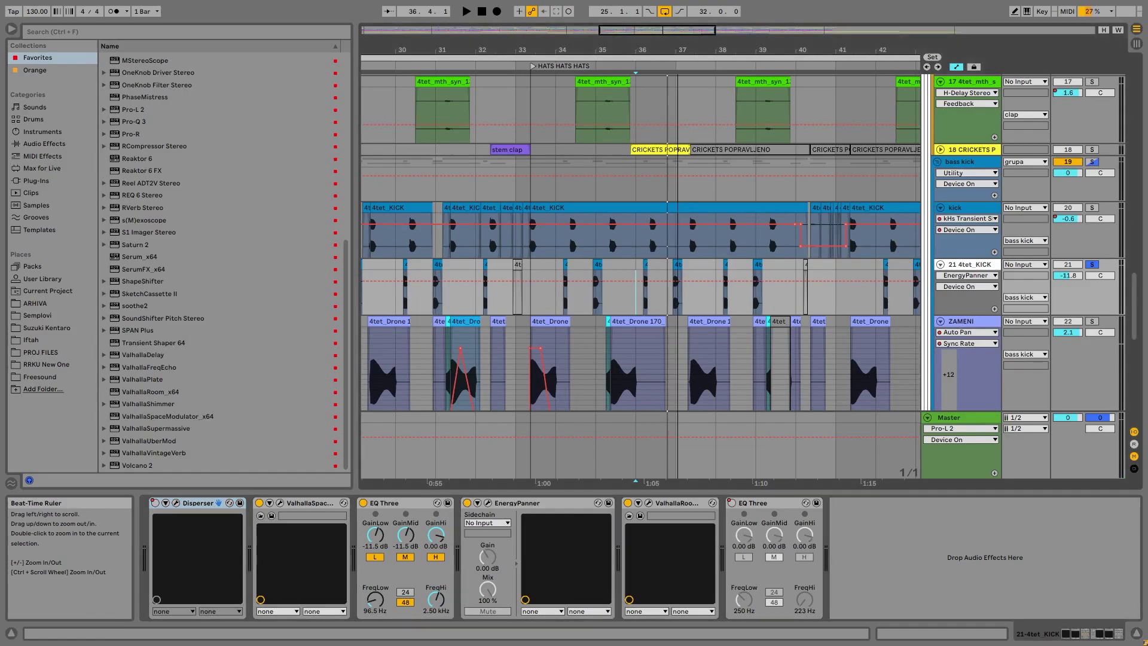
# Step: Solo the ZAMENI track and place the insert mark at 15.1.1 by its drone clips
pyautogui.moveTo(677, 50); pyautogui.dragTo(677, 24)
pyautogui.scroll(-2, 778, 197)
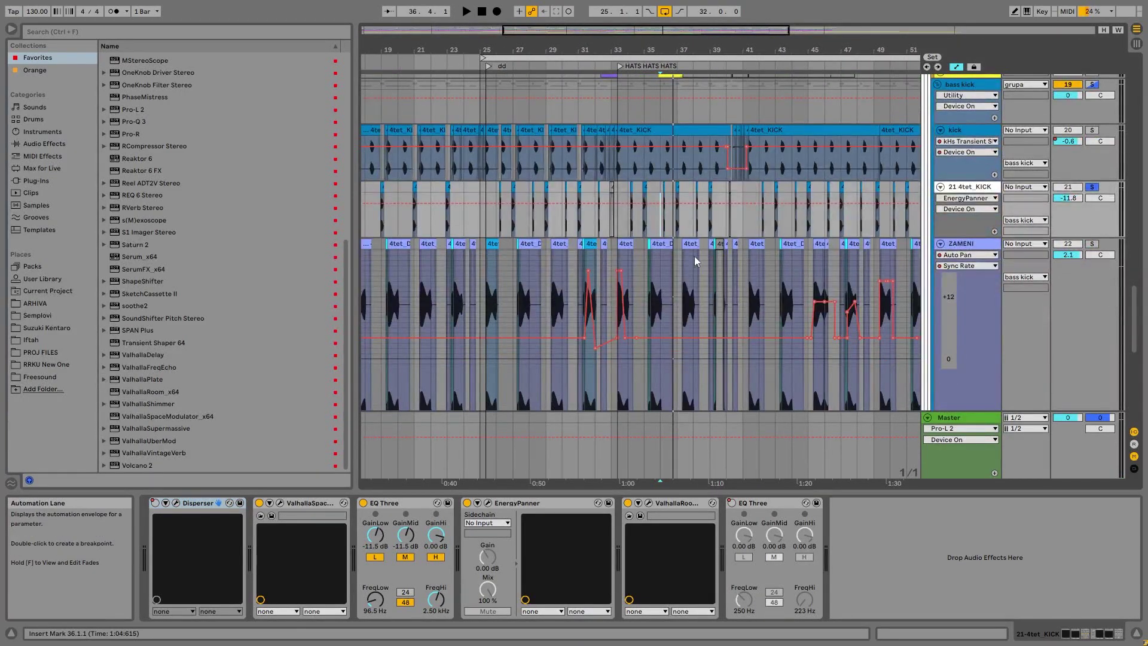
pyautogui.moveTo(546, 49); pyautogui.dragTo(648, 37)
pyautogui.click(440, 334)
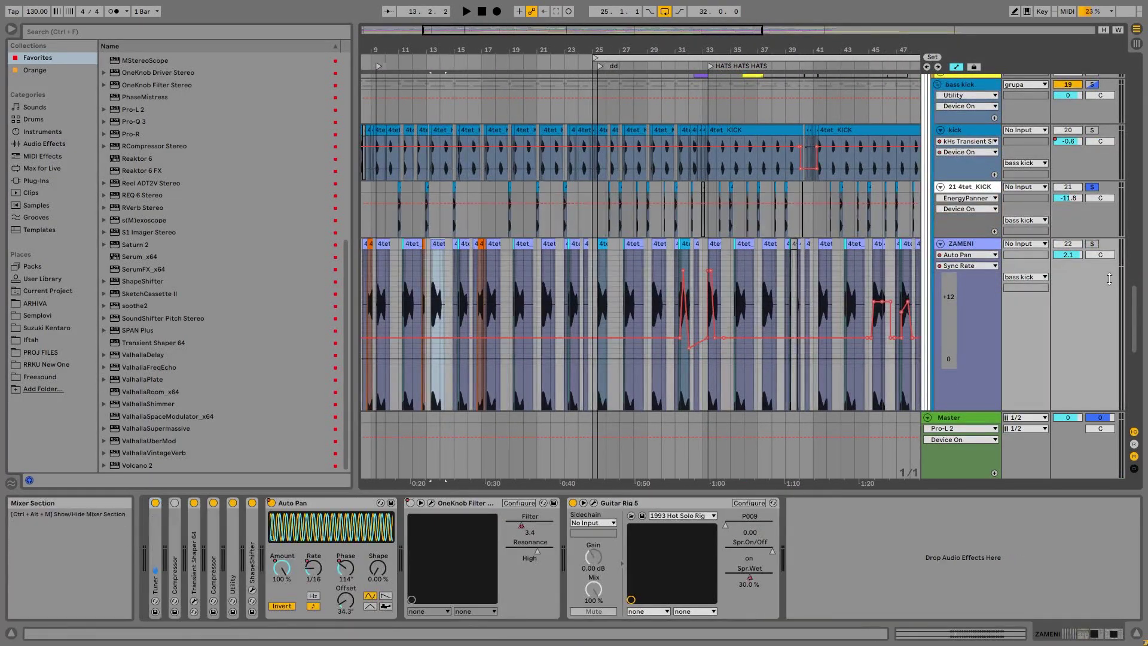
pyautogui.moveTo(459, 50); pyautogui.dragTo(503, 261)
pyautogui.click(482, 322)
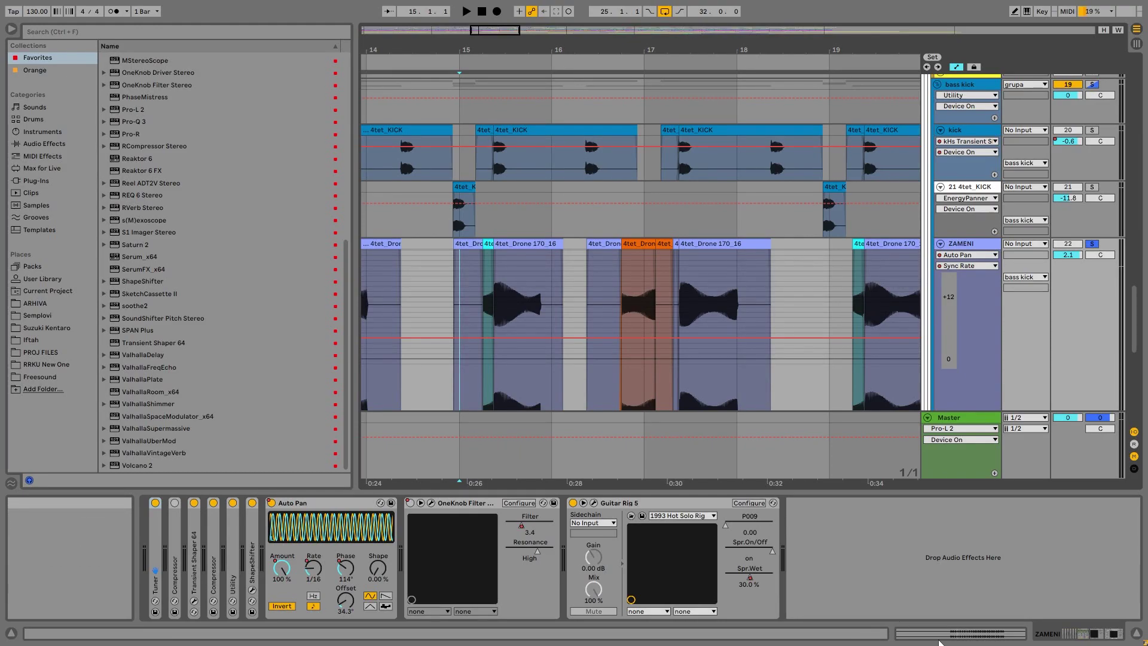
# Step: Check the recording in OBS, return to Ableton Live and select the 4tet_Drone 170_16 clip at 15.2.3 on ZAMENI
pyautogui.hotkey('alt', 'Tab')
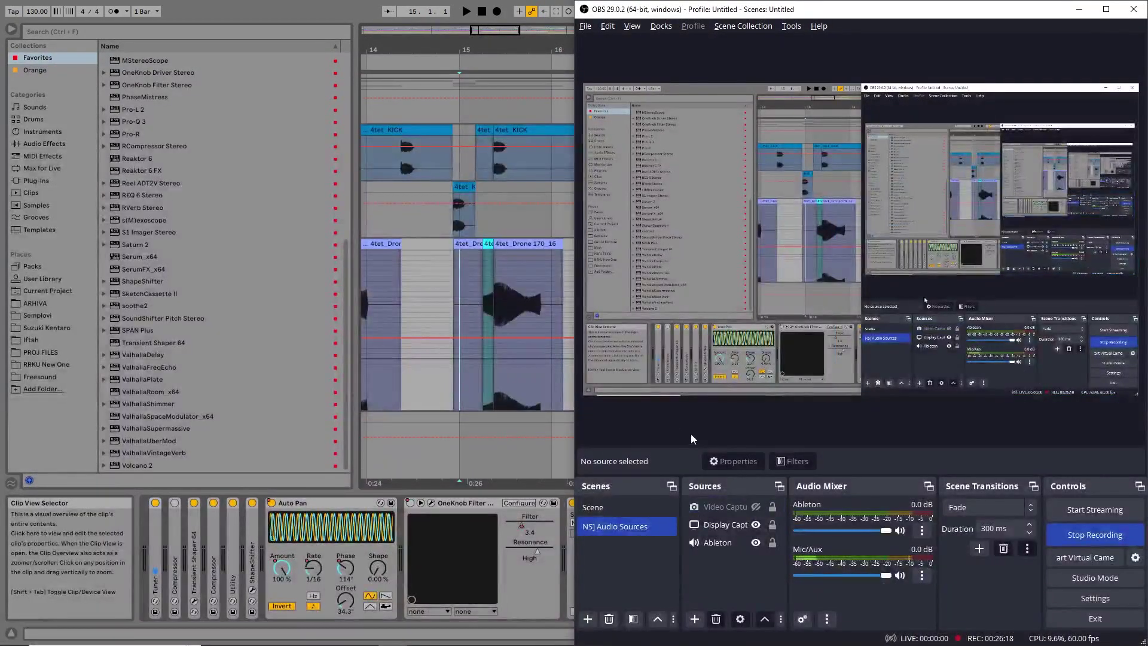
pyautogui.hotkey('alt', 'Tab')
pyautogui.scroll(-1, 533, 260)
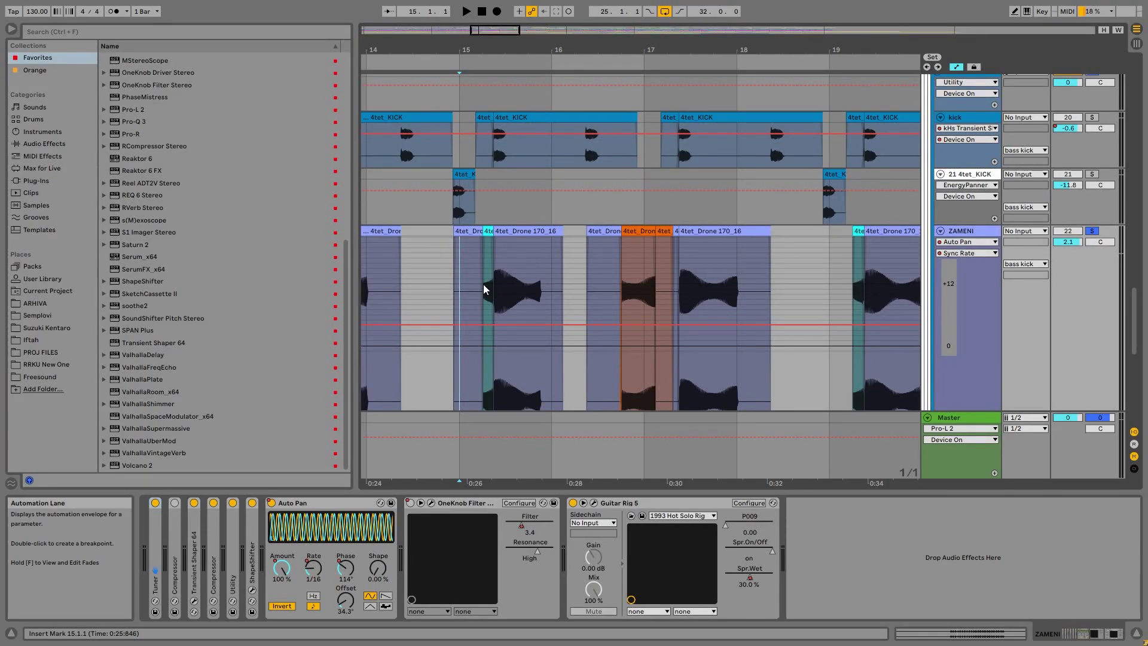
pyautogui.click(505, 232)
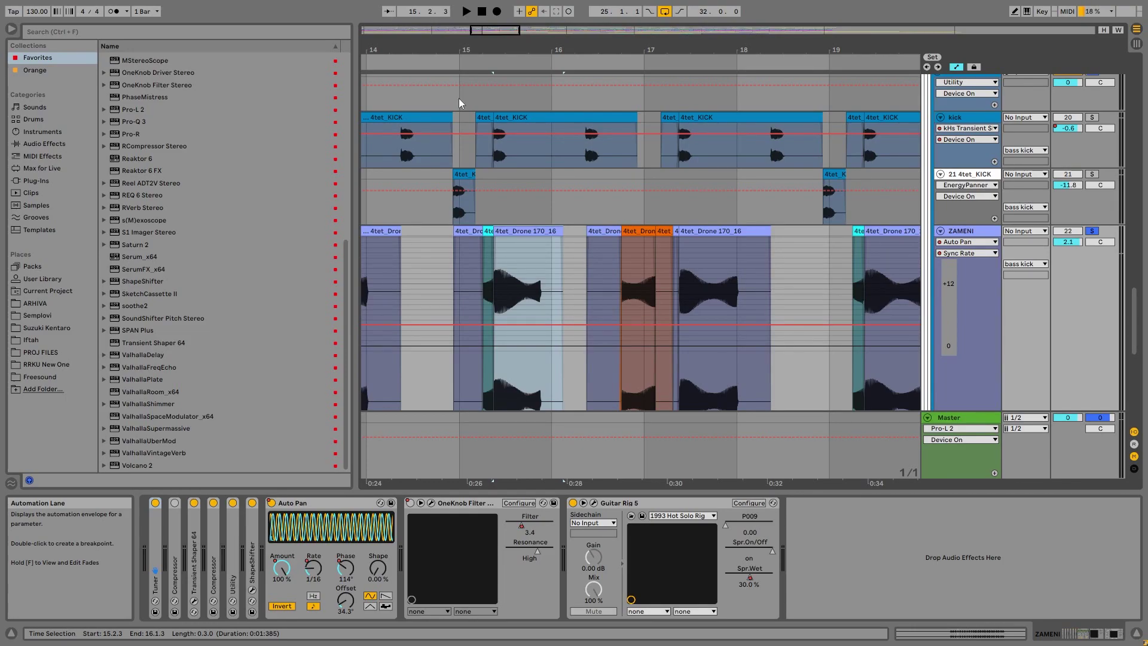
# Step: Group ZAMENI's effect chain into an Audio Effect Rack and compare it bypassed and active during playback from 15.2.3
pyautogui.moveTo(486, 53); pyautogui.dragTo(486, 49)
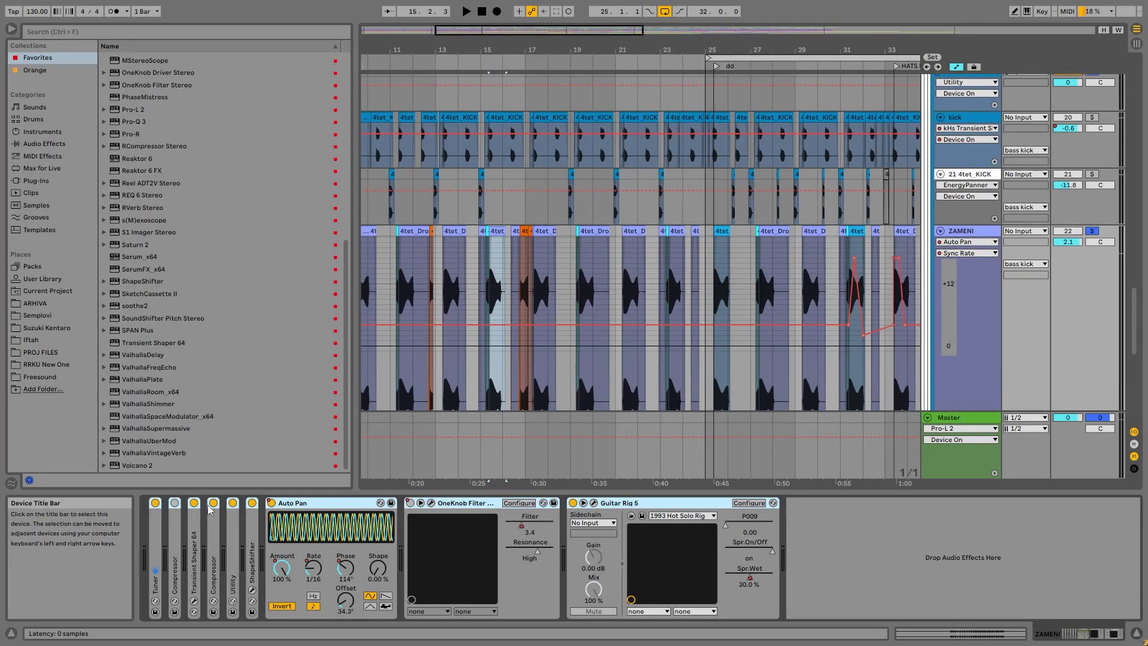
pyautogui.hotkey('ctrl', 'g')
pyautogui.press('space')
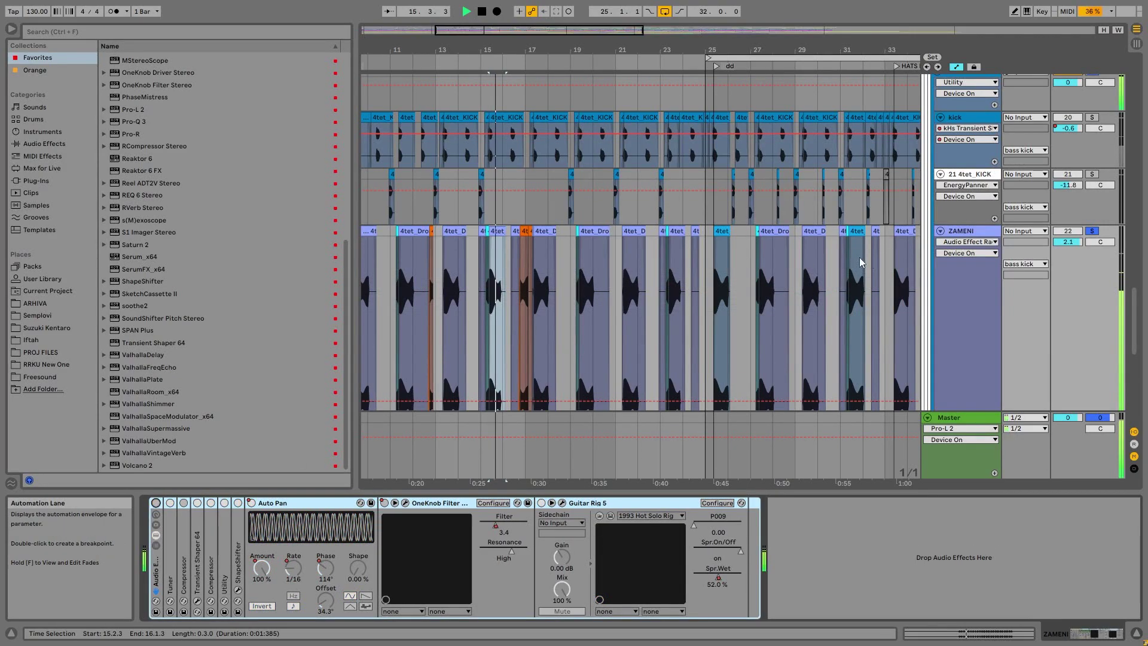
pyautogui.moveTo(562, 47)
pyautogui.mouseDown()
pyautogui.moveTo(561, 90)
pyautogui.moveTo(562, 47)
pyautogui.mouseUp()
pyautogui.press('space')
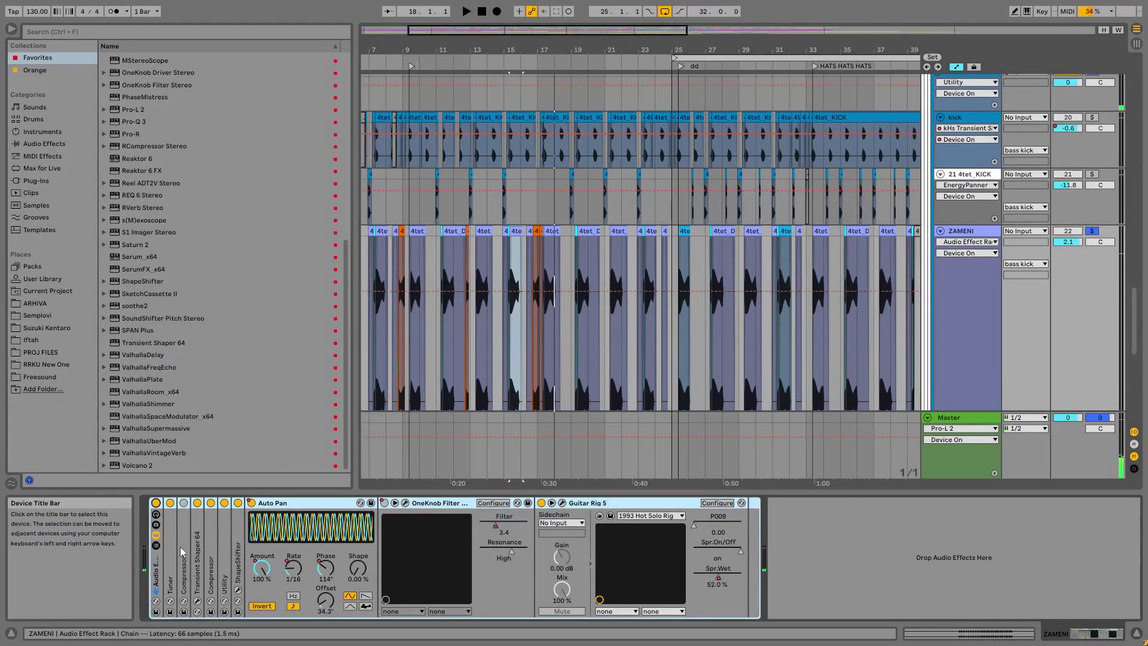
# Step: Expand Transient Shaper 64 in the rack, open its plug-in window and start playback from 15.2.3
pyautogui.doubleClick(184, 544)
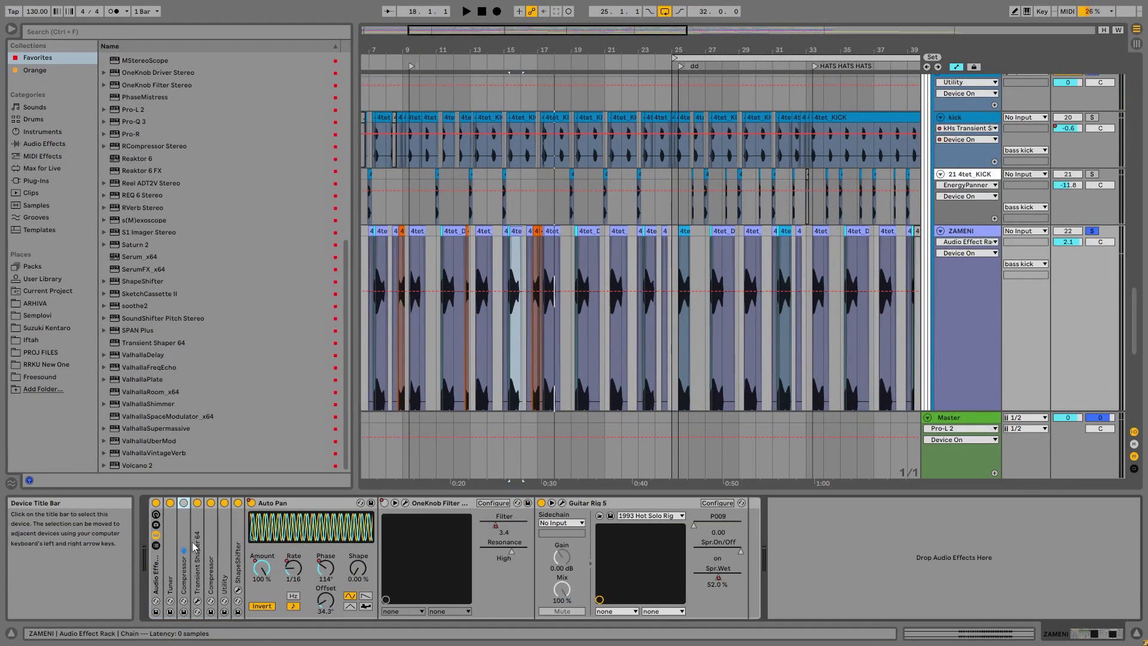
pyautogui.doubleClick(197, 568)
pyautogui.click(219, 503)
pyautogui.press('space')
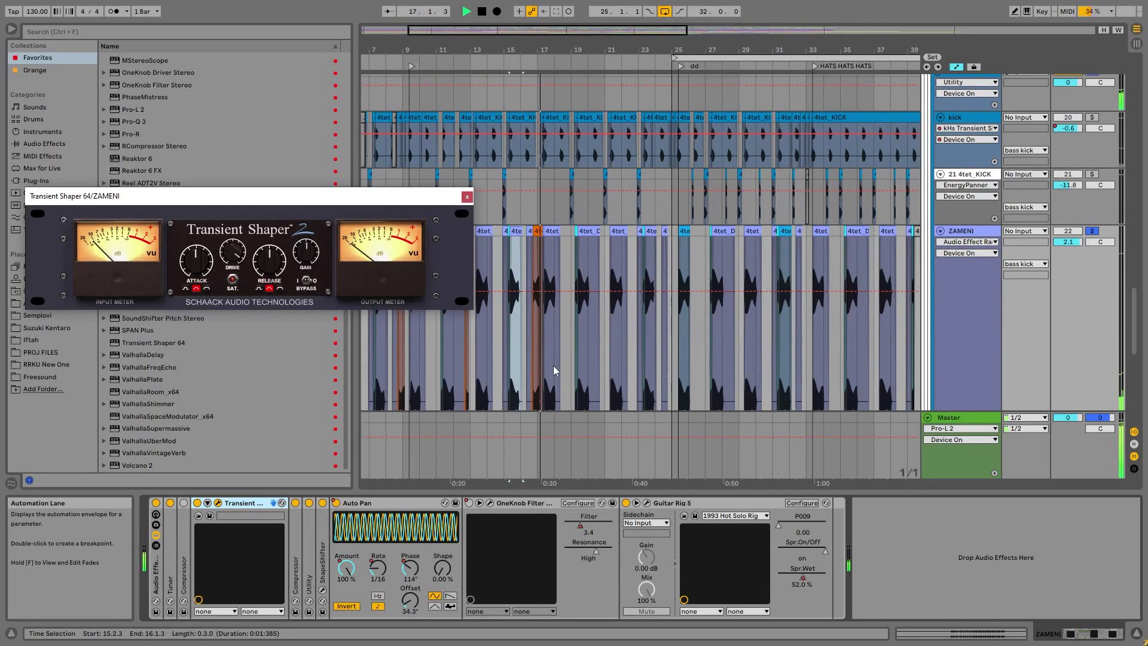
# Step: Open ShapeShifter's plug-in window and compare the drone with Transient Shaper 64 bypassed and active
pyautogui.doubleClick(322, 537)
pyautogui.click(342, 503)
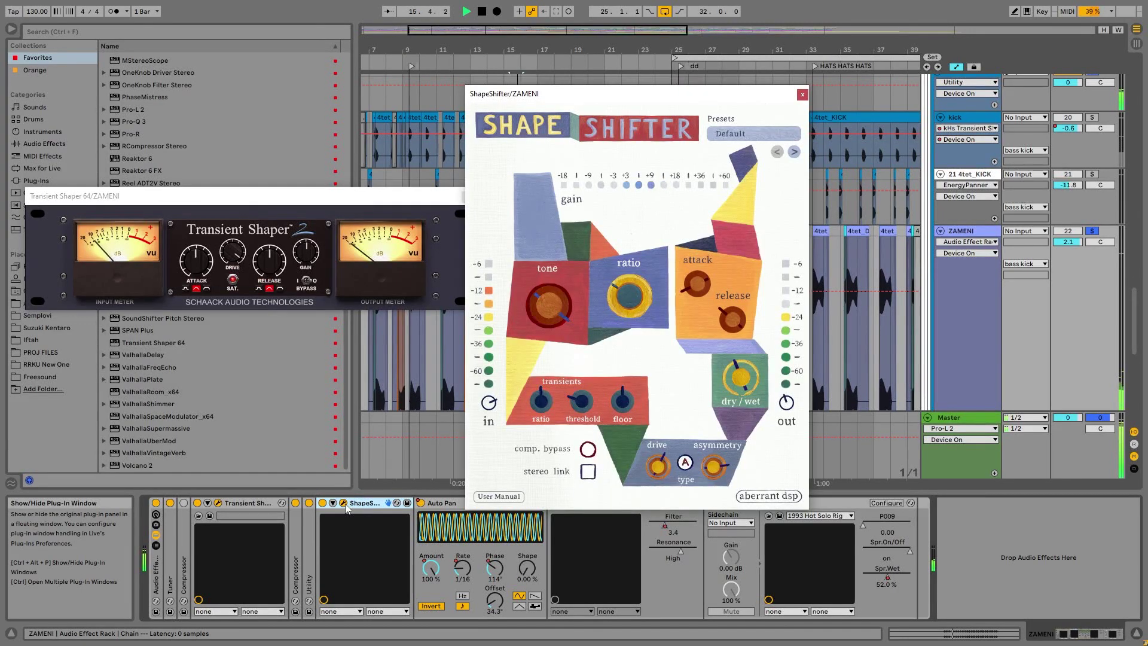
pyautogui.click(242, 503)
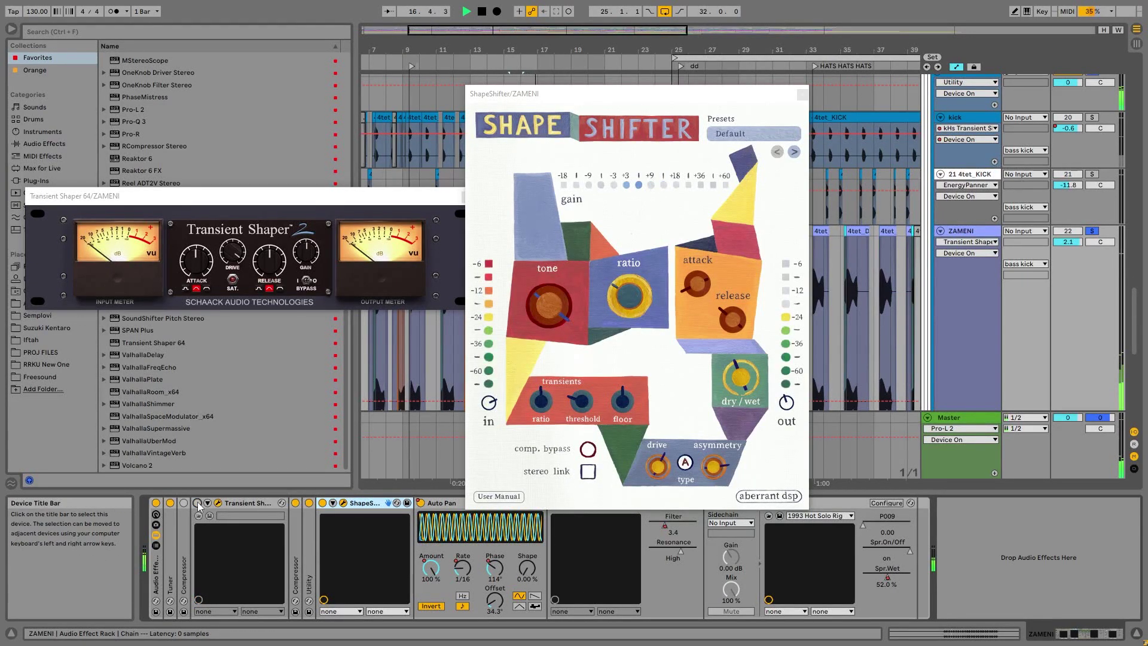
pyautogui.click(197, 504)
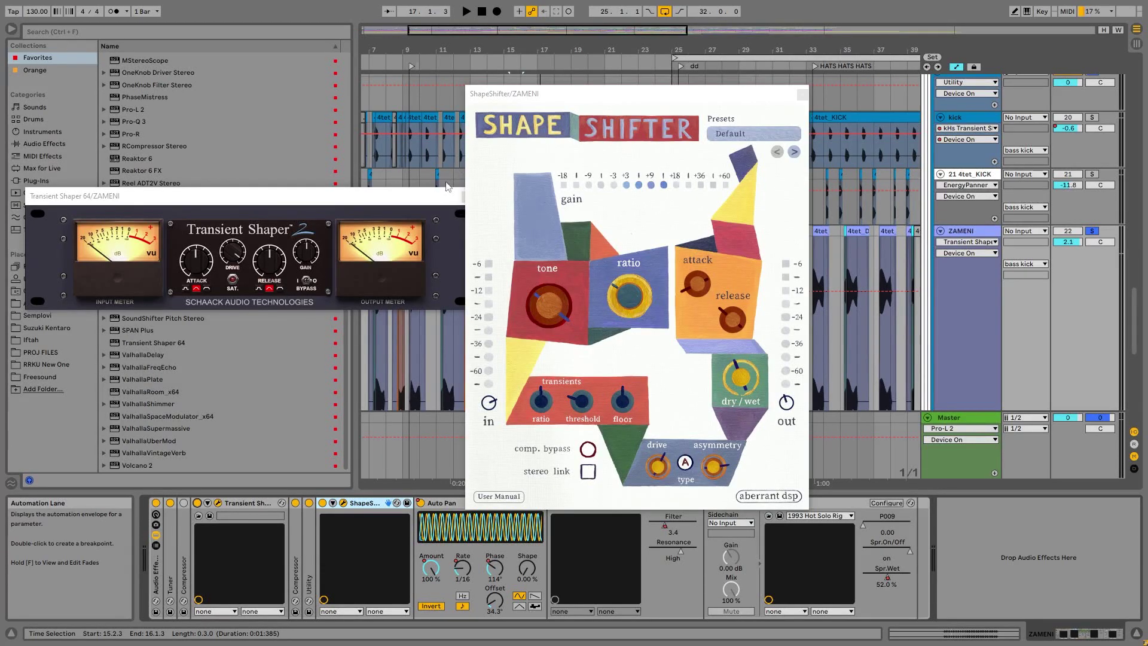
# Step: Play ZAMENI from bar 11, compare ShapeShifter bypassed and active, and stop with the plug-in windows closed
pyautogui.click(360, 518)
pyautogui.click(322, 503)
pyautogui.click(323, 505)
pyautogui.press('space')
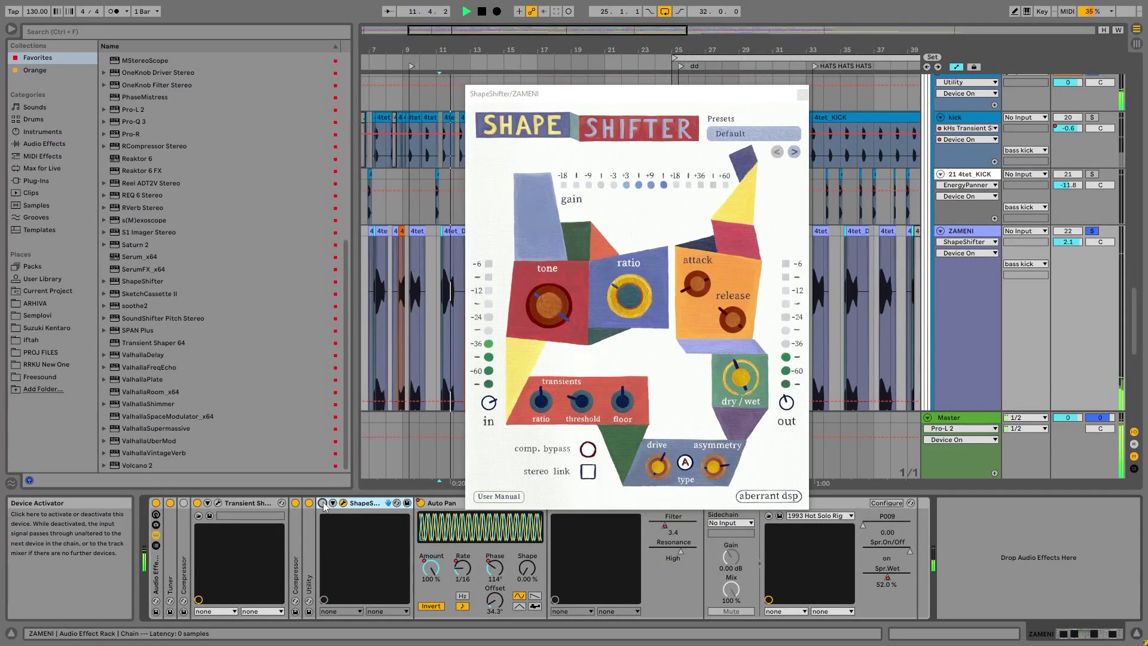
pyautogui.press('space')
pyautogui.click(803, 96)
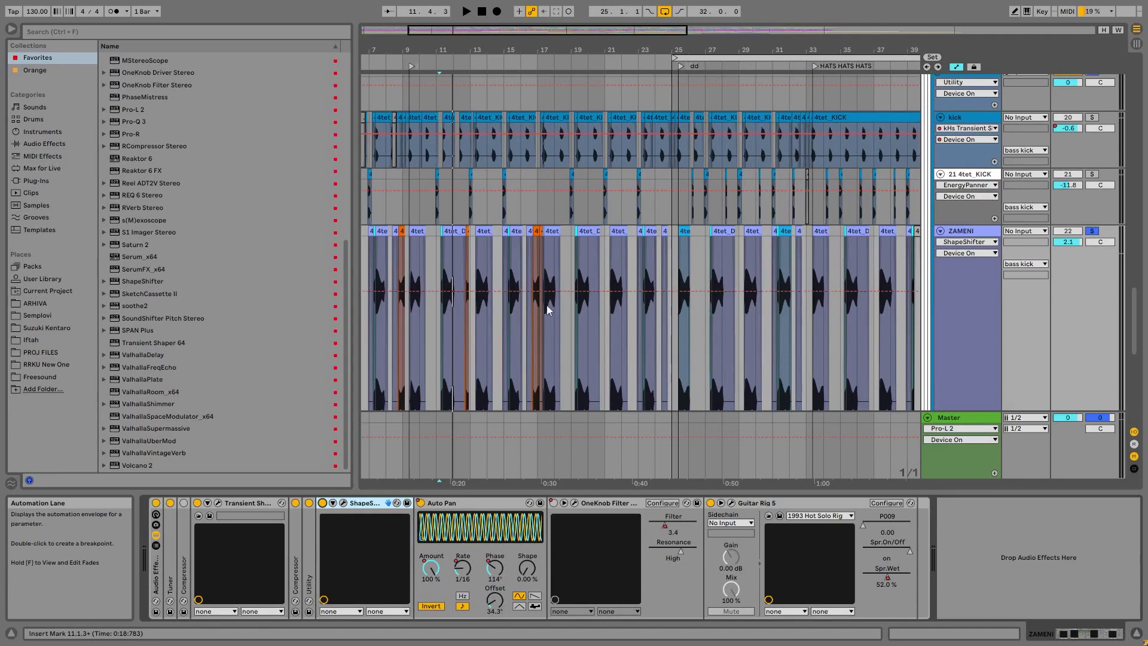
# Step: Play ZAMENI from 17.1.4, compare Auto Pan bypassed and active, and re-enable its Device On automation
pyautogui.moveTo(543, 49); pyautogui.dragTo(561, 187)
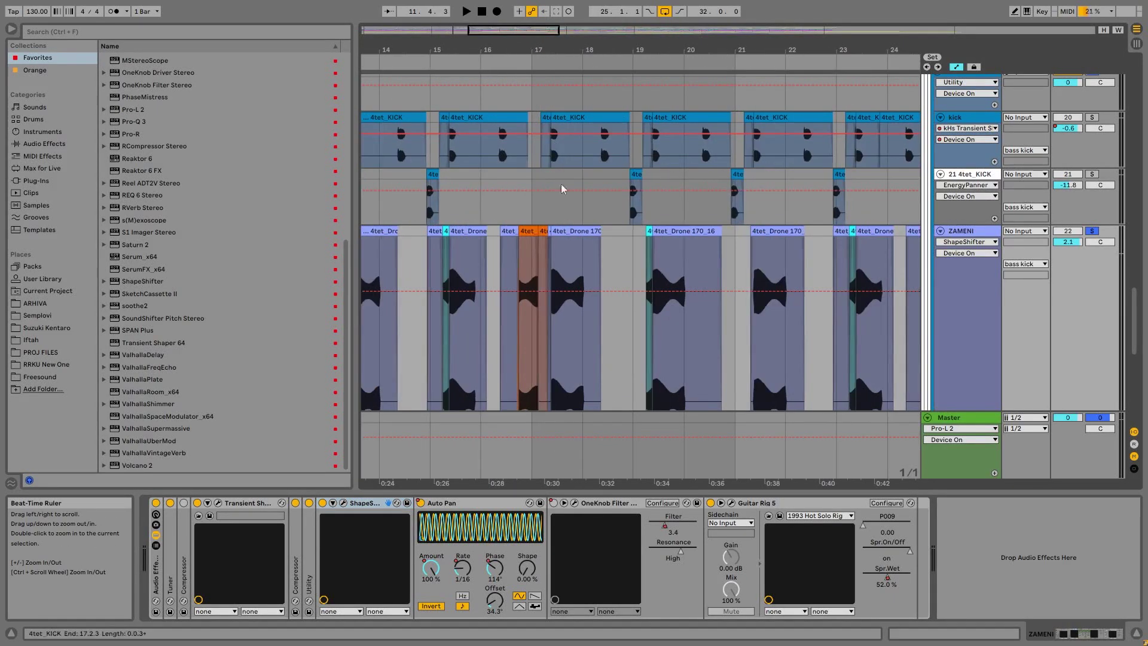
pyautogui.click(541, 342)
pyautogui.click(421, 503)
pyautogui.press('space')
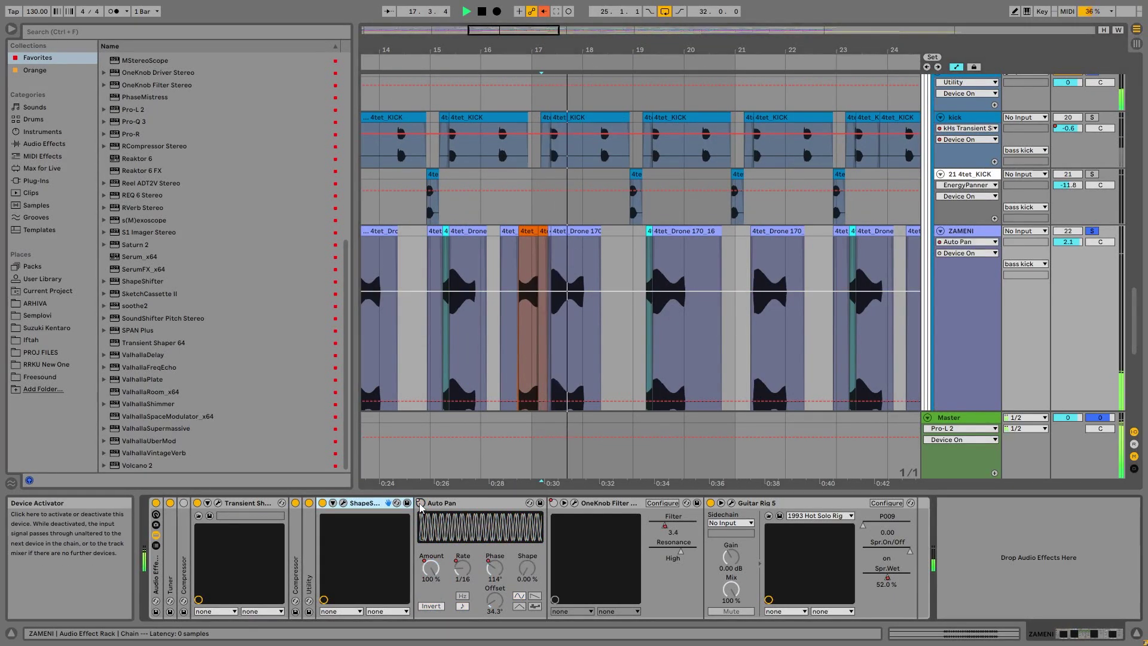
pyautogui.rightClick(421, 502)
pyautogui.click(453, 288)
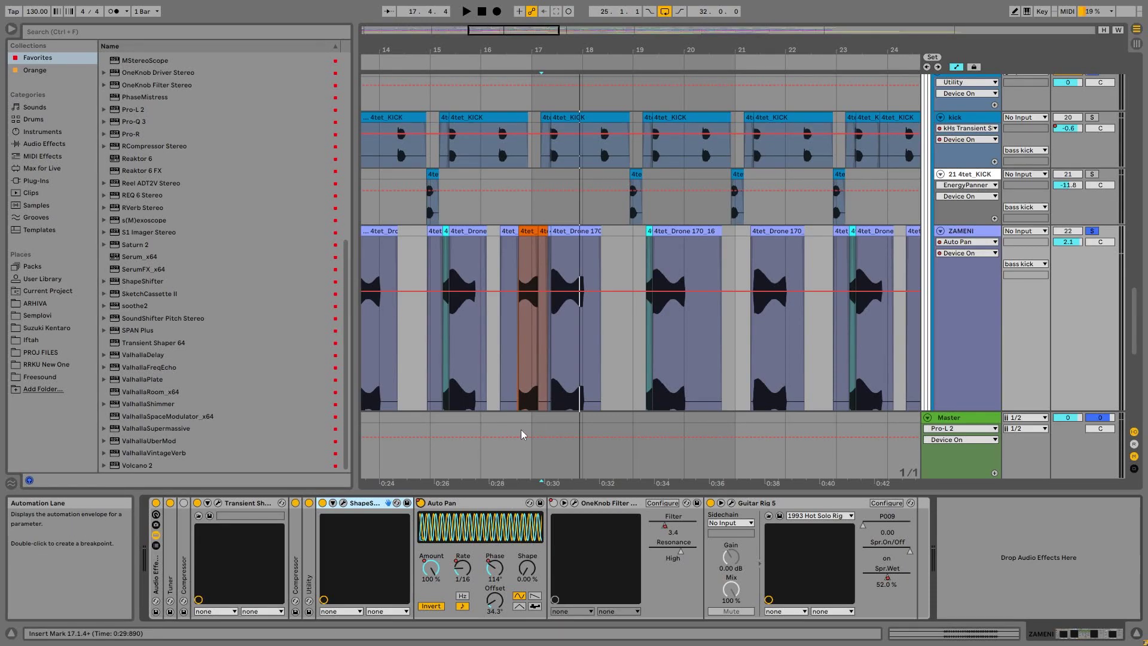
# Step: Extend the arrangement loop to start at 17.1.1 with a length of 40 bars
pyautogui.moveTo(561, 50); pyautogui.dragTo(561, 3)
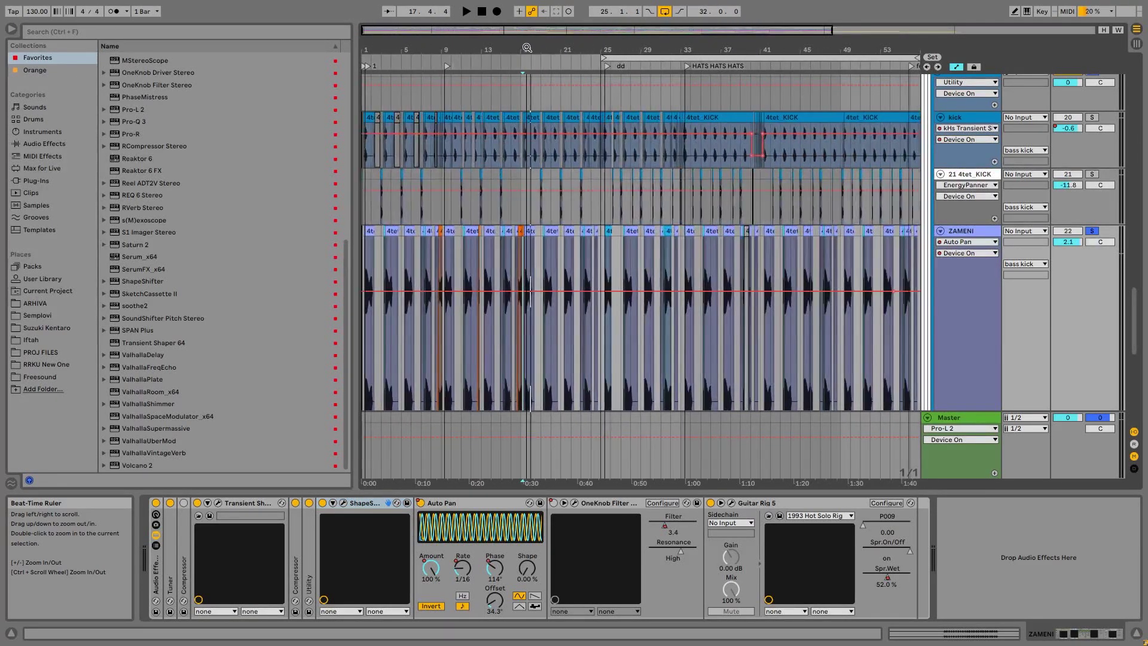
pyautogui.moveTo(522, 48)
pyautogui.mouseDown()
pyautogui.moveTo(522, 70)
pyautogui.moveTo(522, 54)
pyautogui.mouseUp()
pyautogui.moveTo(611, 57); pyautogui.dragTo(519, 56)
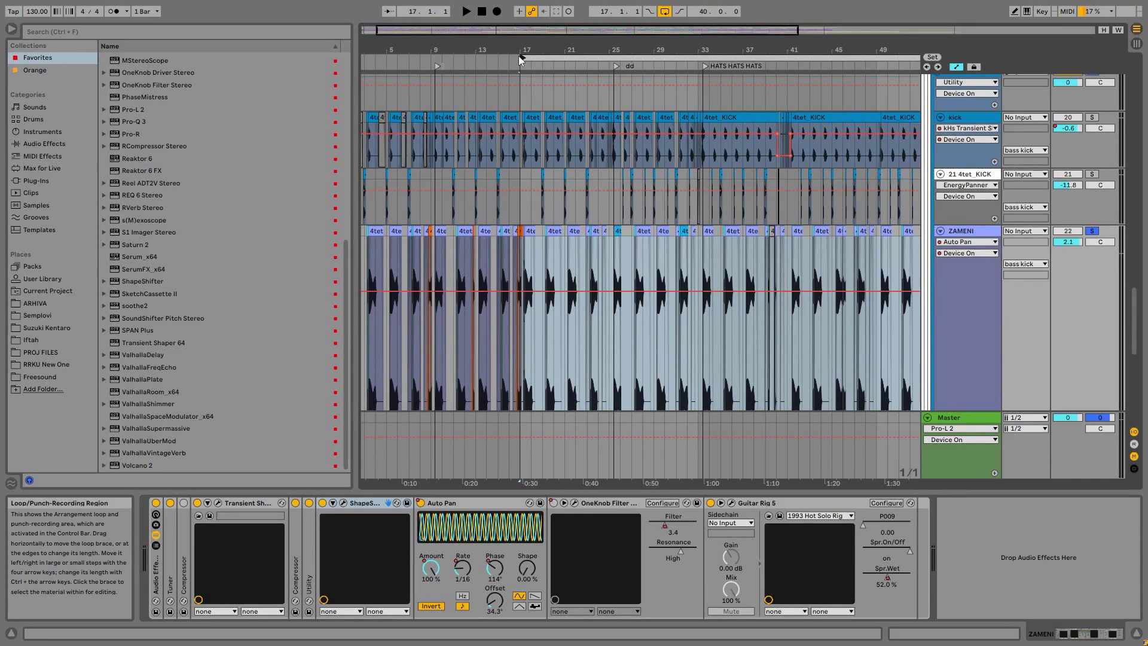
# Step: Show Auto Pan's Sync Rate automation across the ZAMENI clips and place the insert mark at 17.1.1
pyautogui.moveTo(526, 49); pyautogui.dragTo(525, 83)
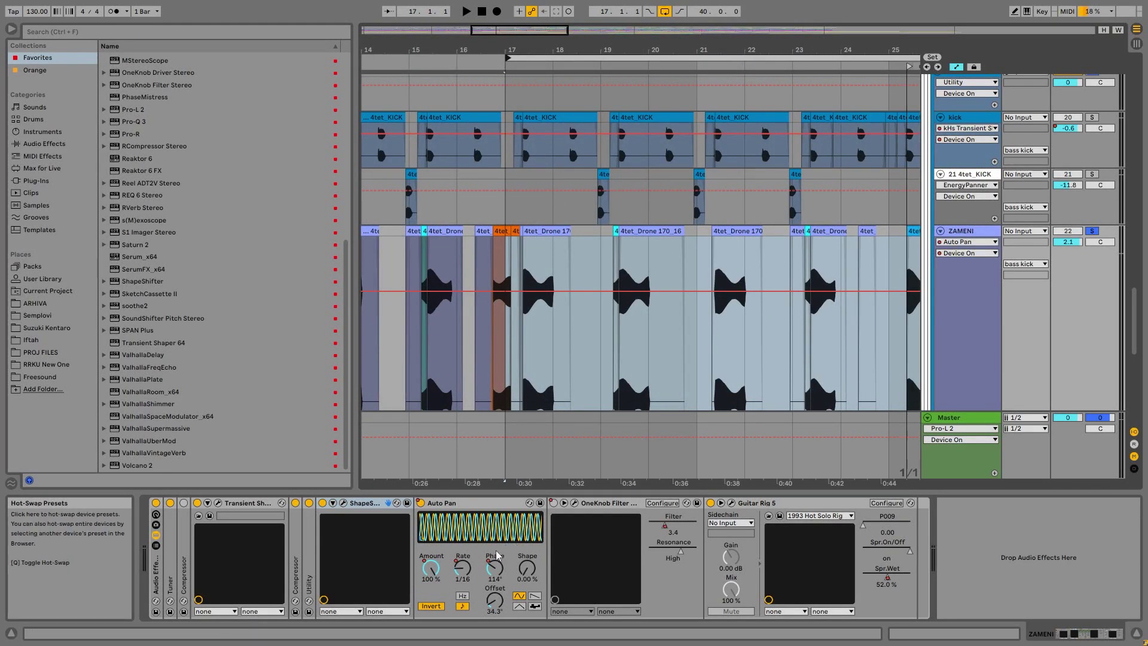
pyautogui.click(463, 570)
pyautogui.press('a')
pyautogui.press('a')
pyautogui.moveTo(569, 52); pyautogui.dragTo(474, 16)
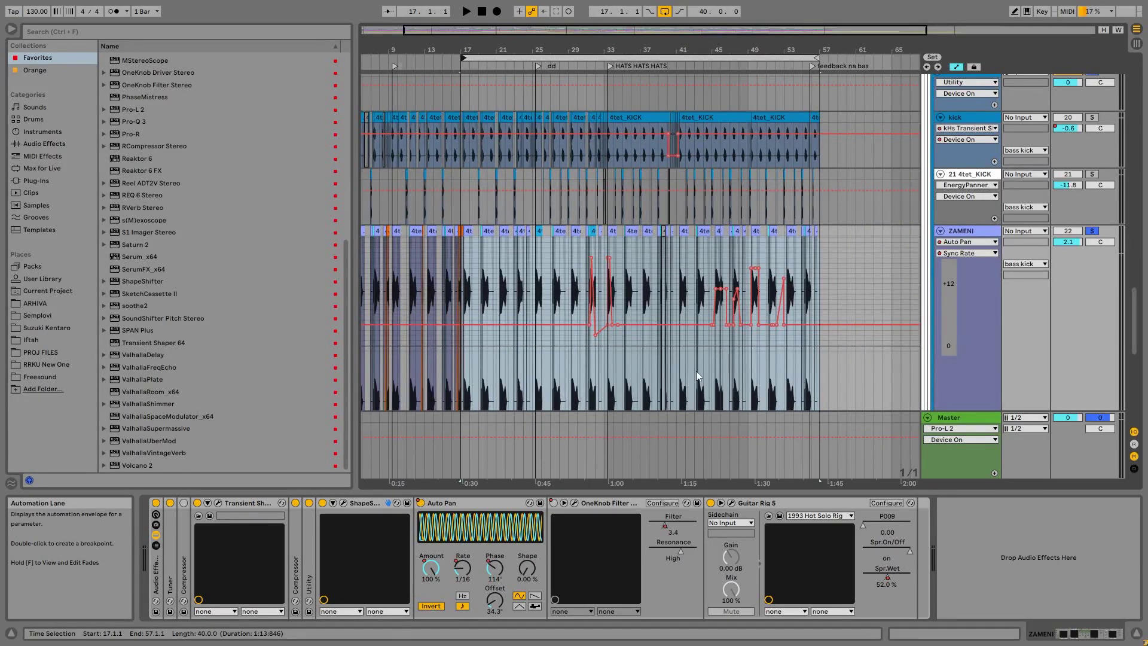
pyautogui.click(456, 276)
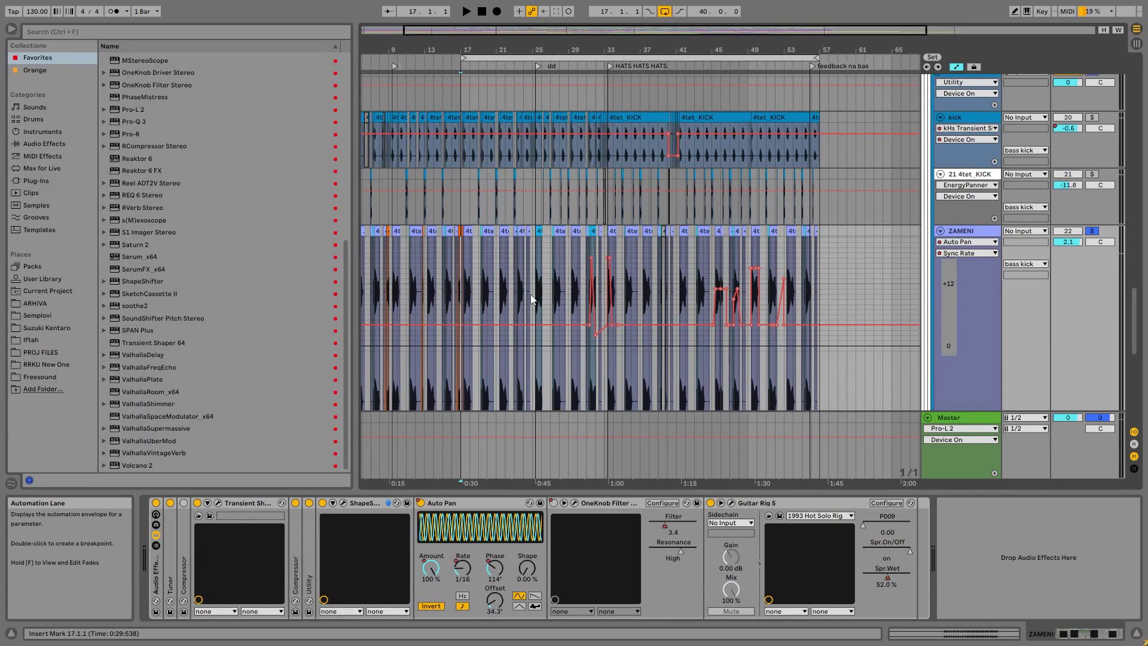
# Step: Collapse ShapeShifter and Transient Shaper 64 in the rack and show OneKnob Filter's Device On automation
pyautogui.doubleClick(364, 503)
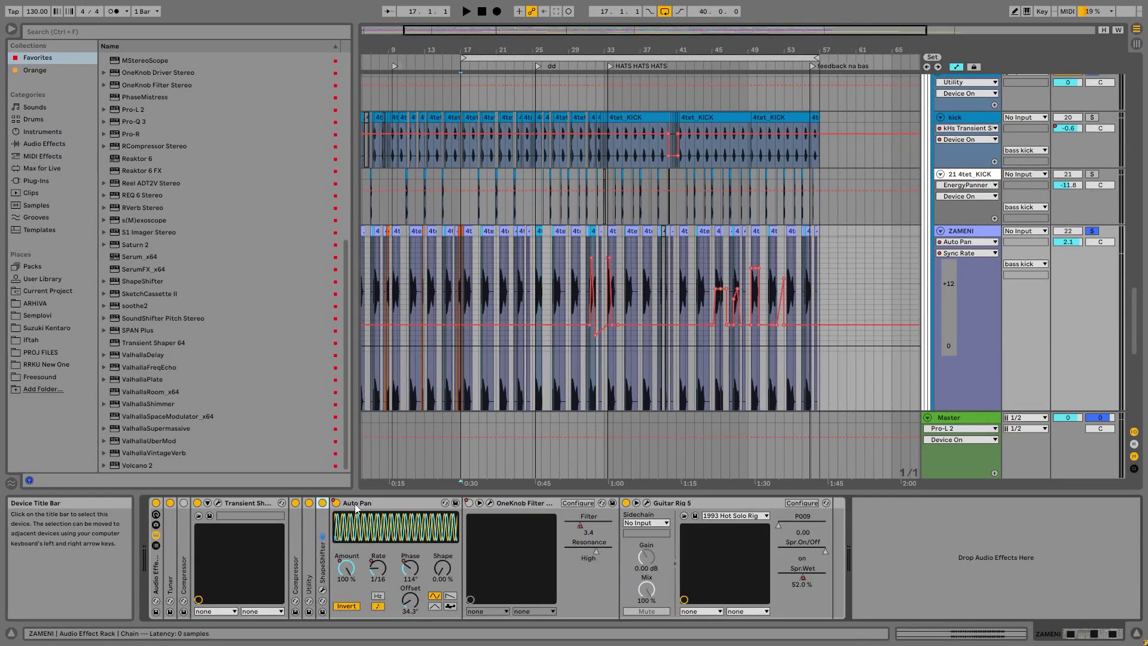
pyautogui.doubleClick(250, 502)
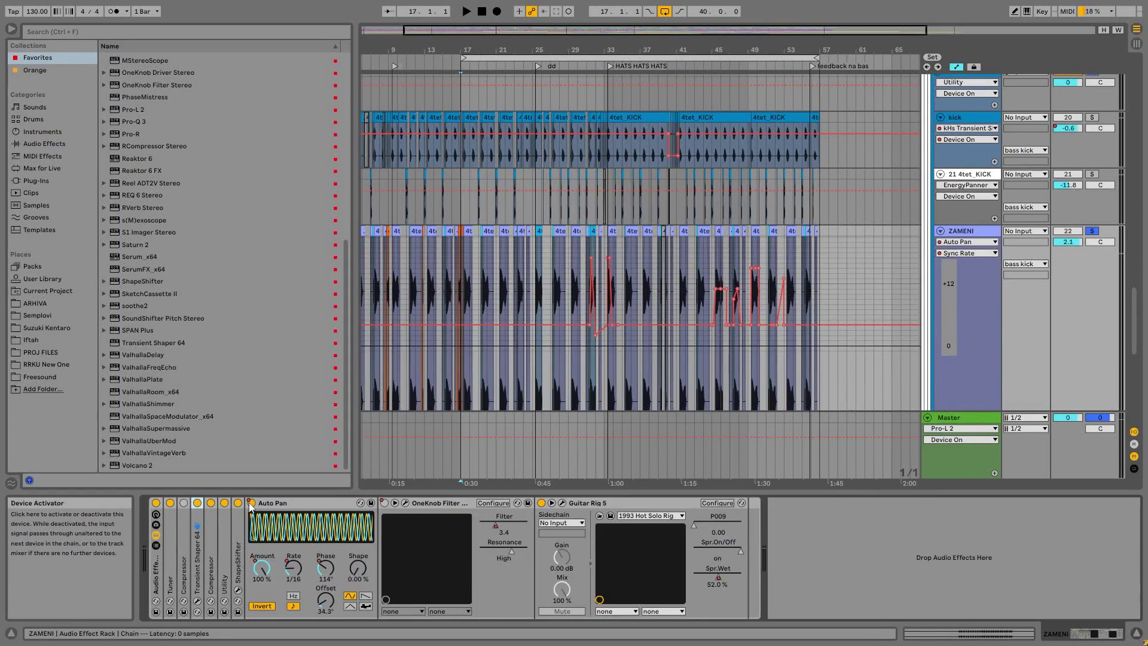
pyautogui.rightClick(387, 501)
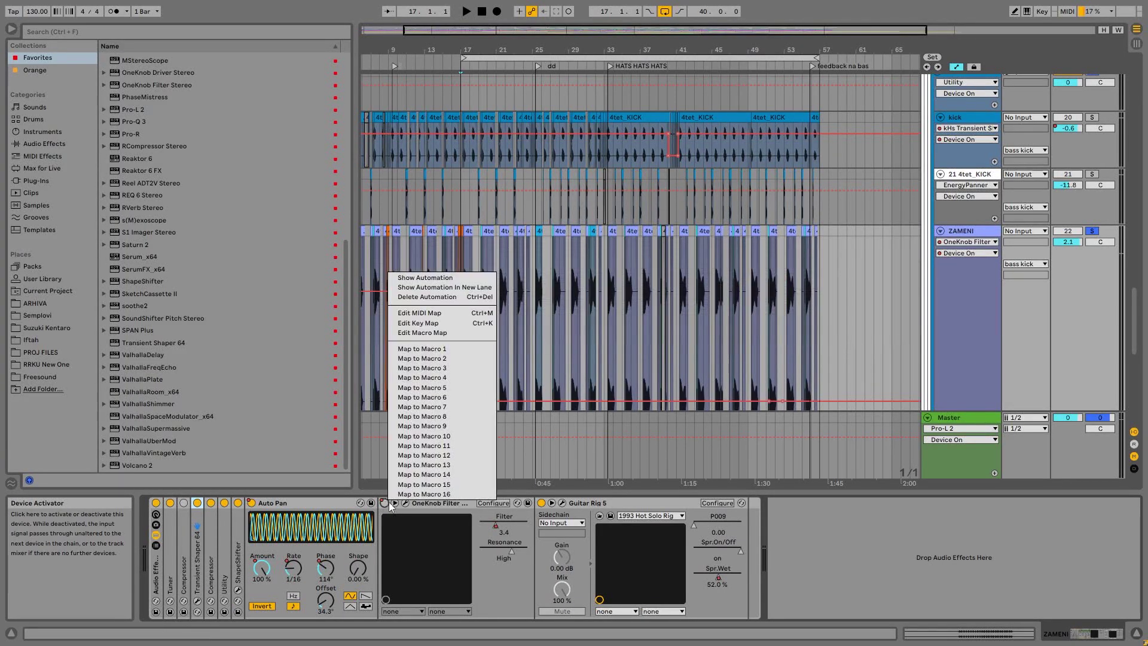
pyautogui.click(411, 283)
# Step: Play the ZAMENI intro from 3.1.2 to hear the OneKnob Filter automation, stop, and select the Master track
pyautogui.moveTo(394, 37); pyautogui.dragTo(439, 261)
pyautogui.press('space')
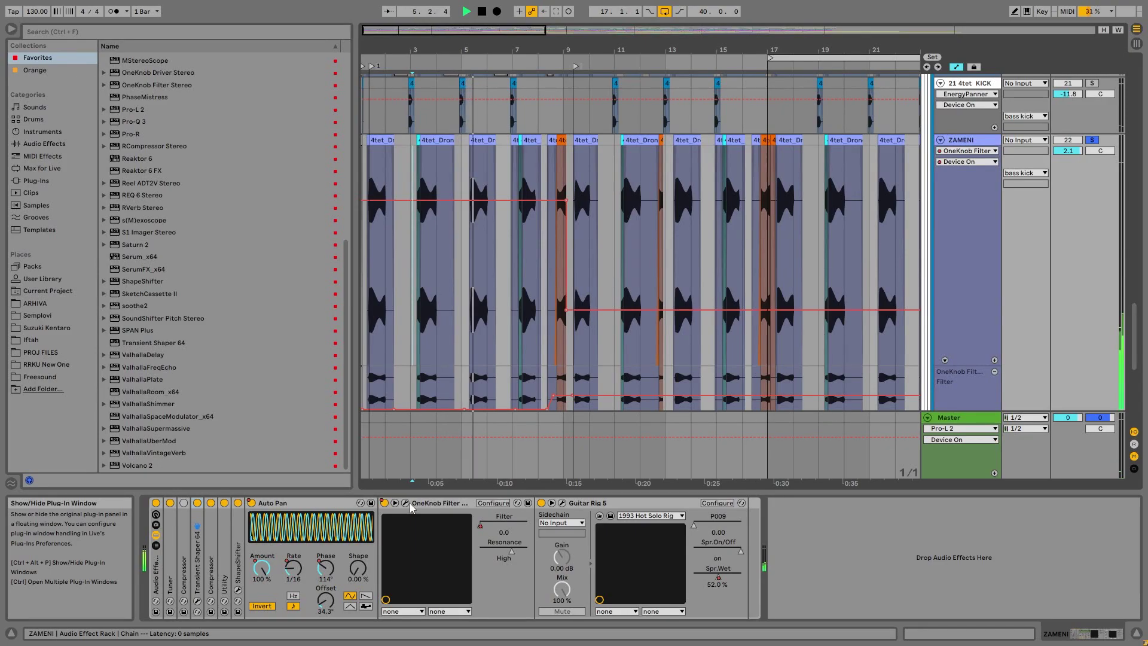
pyautogui.press('space')
pyautogui.click(960, 419)
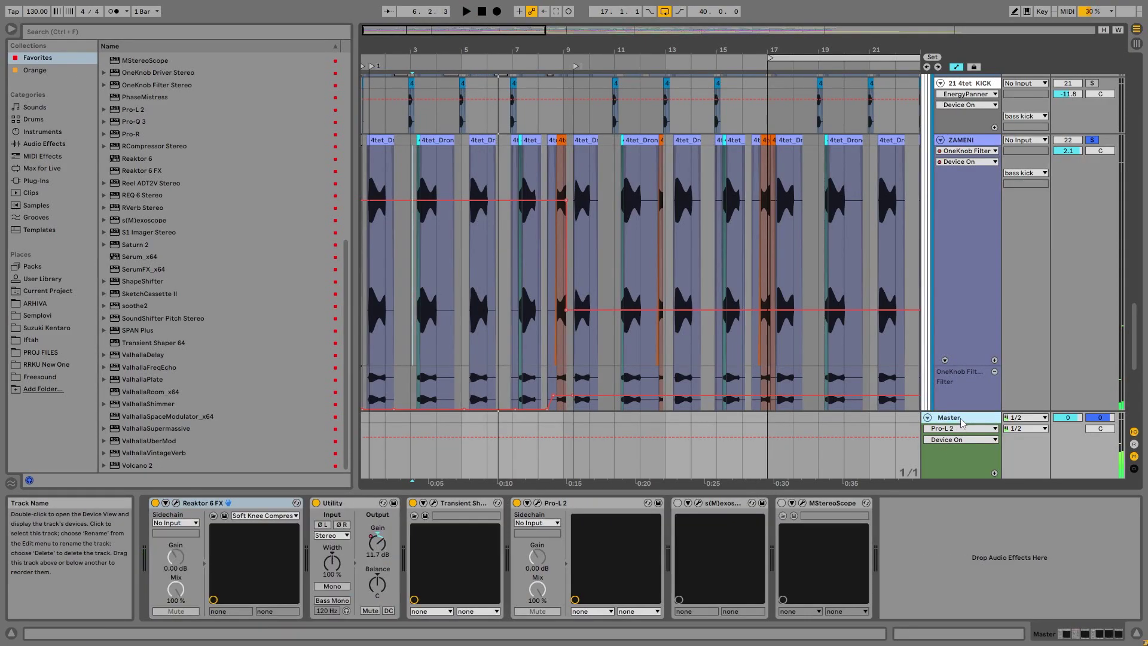
# Step: Place the insert mark at 29.4.1 on ZAMENI, open Guitar Rig 5's window and start playback
pyautogui.moveTo(561, 51); pyautogui.dragTo(562, 24)
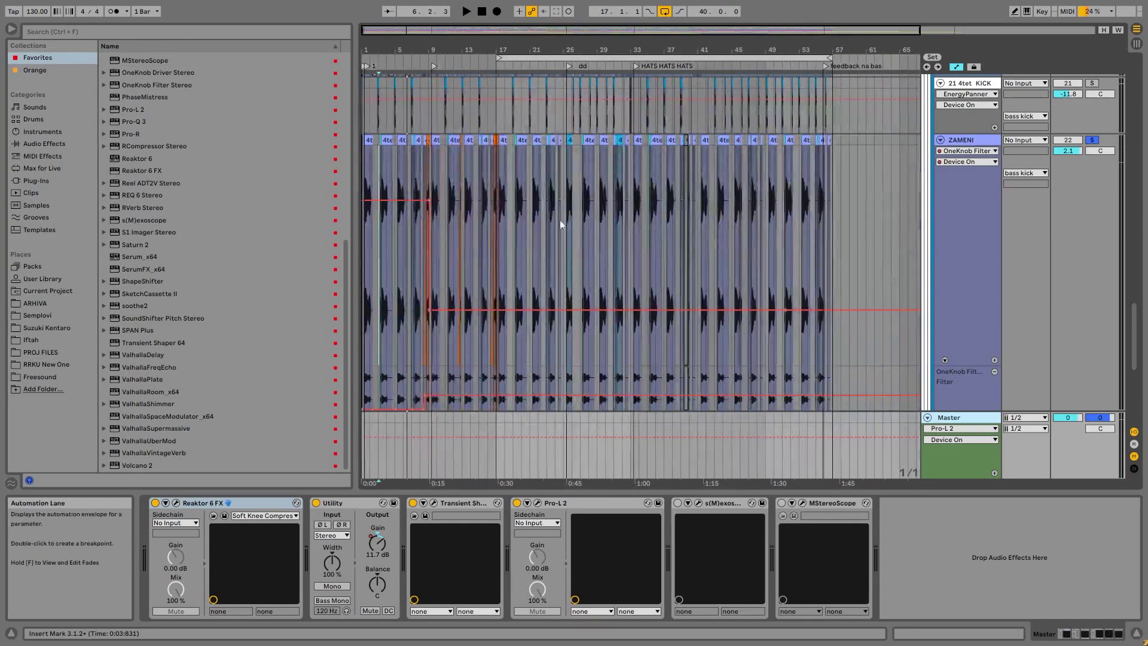
pyautogui.click(604, 214)
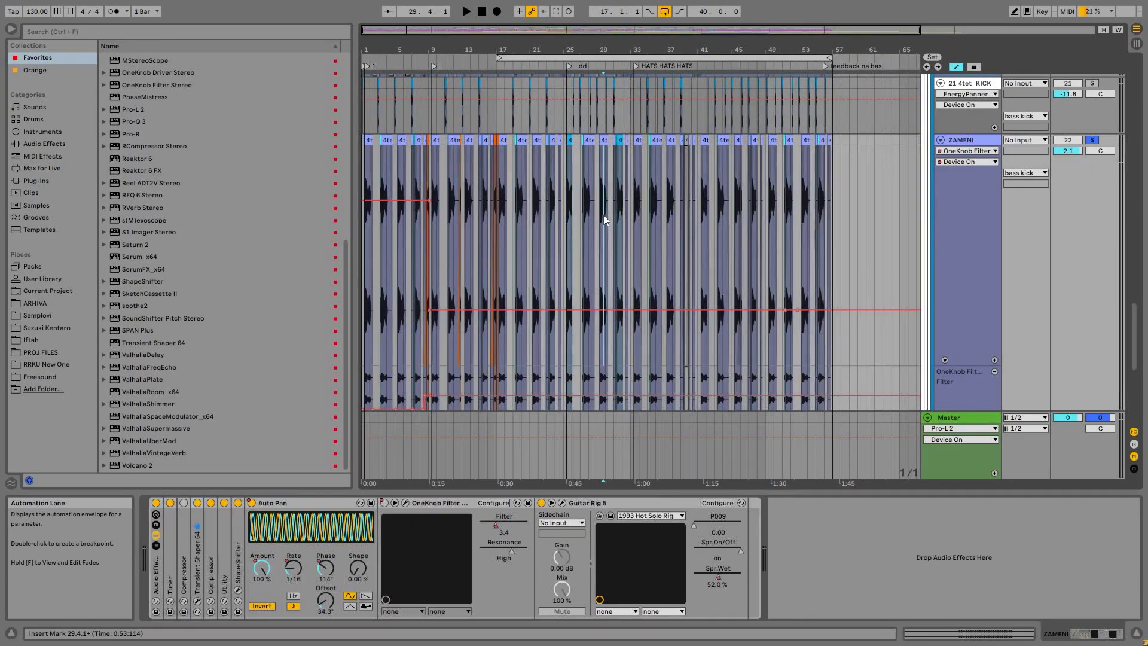
pyautogui.click(563, 503)
pyautogui.press('space')
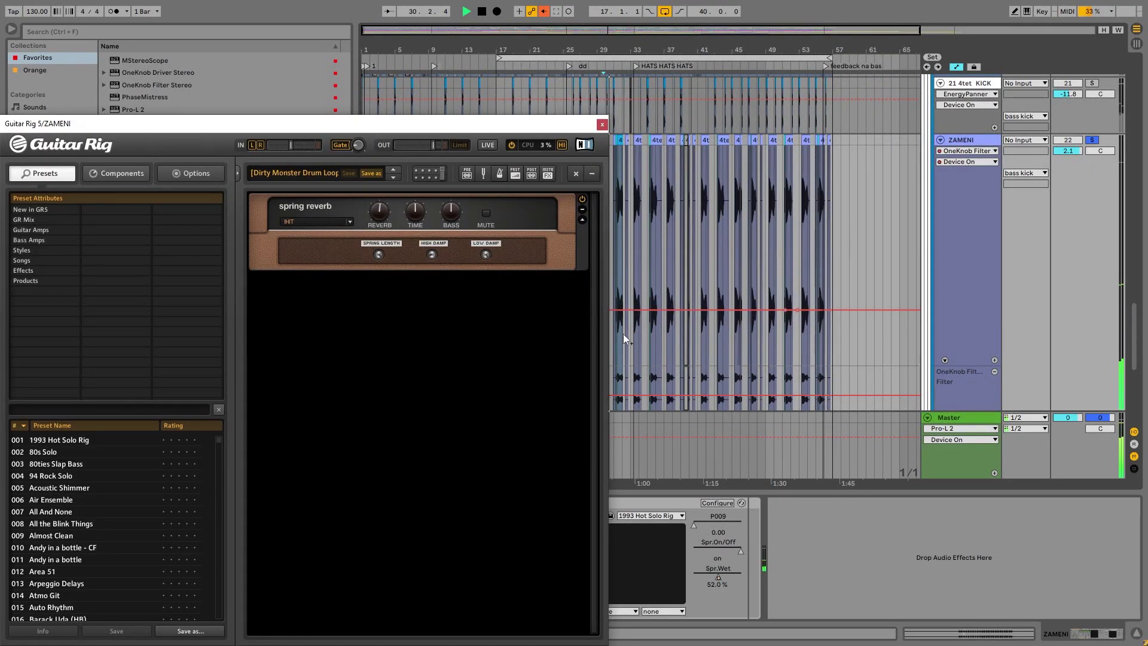
# Step: Compare the drone with Guitar Rig 5's spring reverb bypassed and active, and close its window
pyautogui.moveTo(554, 125); pyautogui.dragTo(387, 118)
pyautogui.click(541, 503)
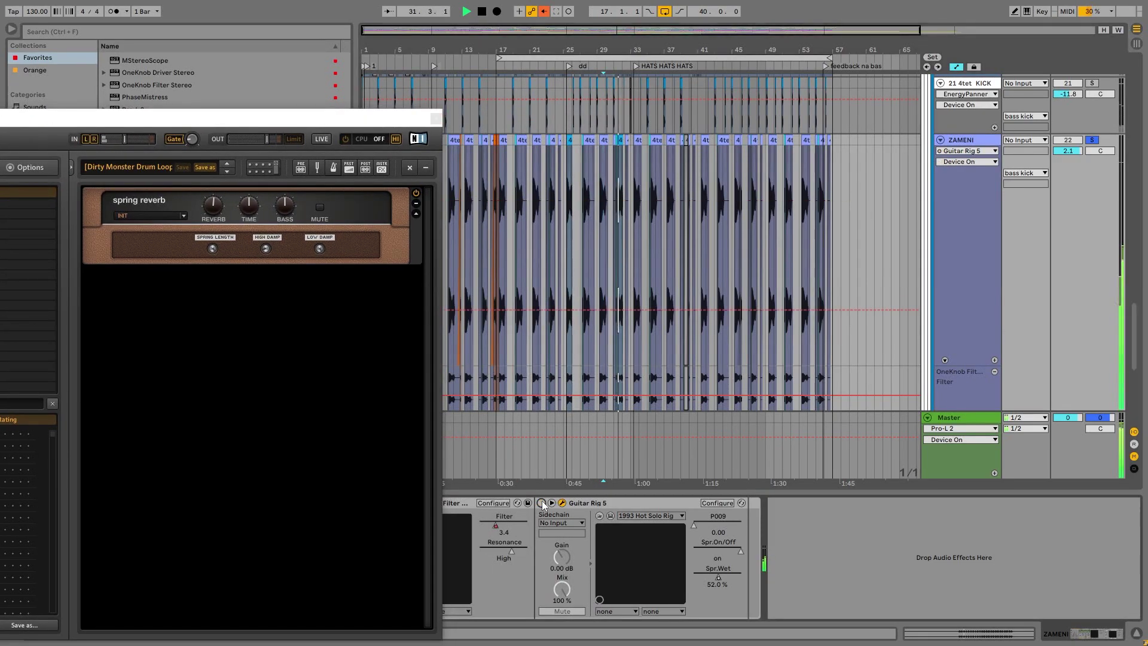
pyautogui.click(541, 503)
pyautogui.press('space')
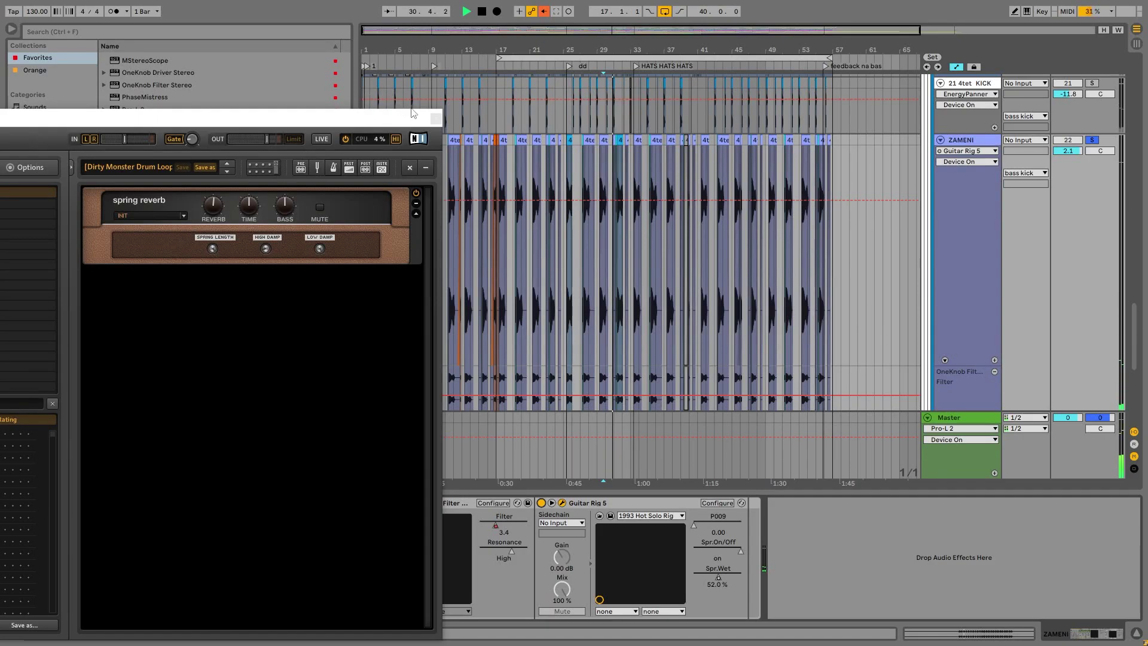
pyautogui.moveTo(332, 118); pyautogui.dragTo(440, 113)
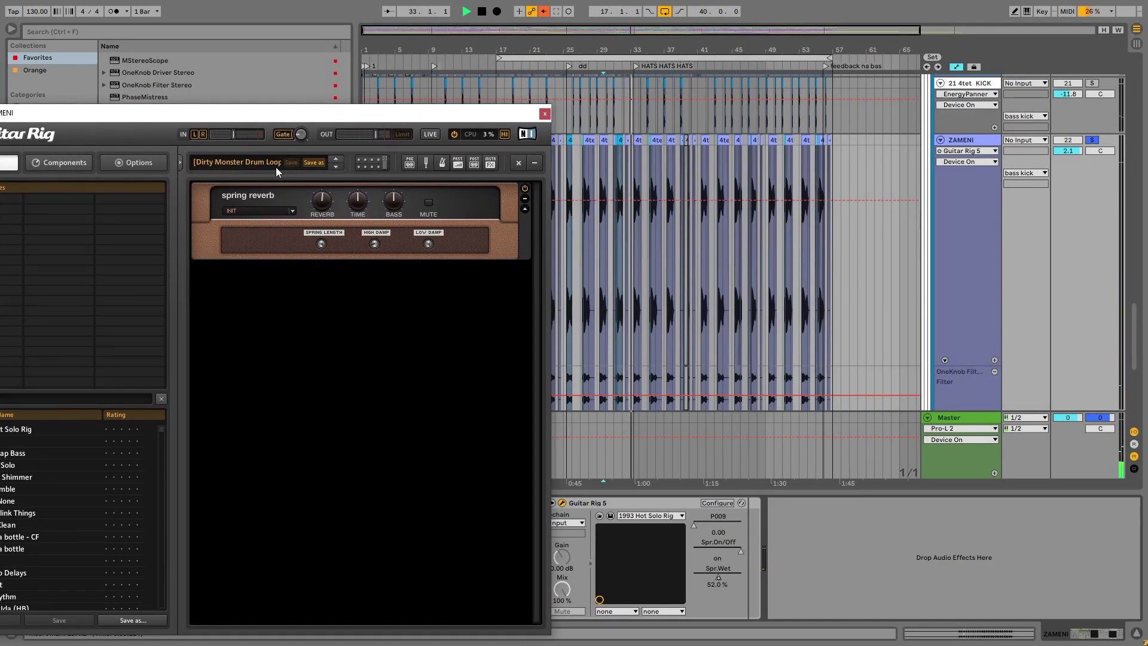
pyautogui.click(544, 114)
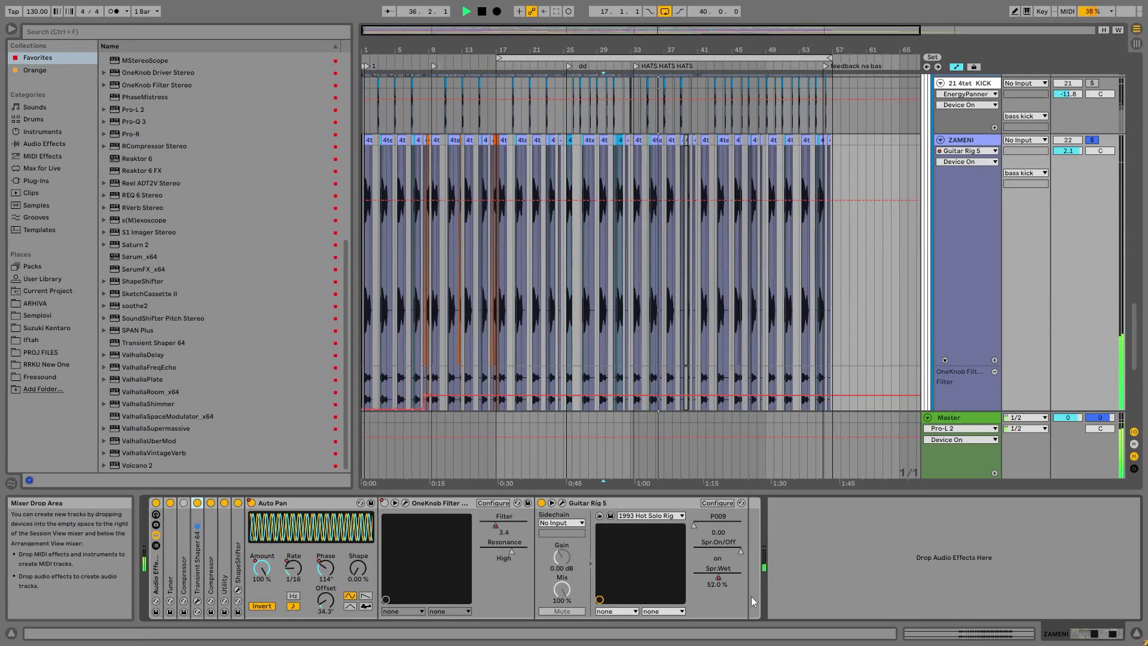
# Step: Show Guitar Rig 5's Spr.Wet automation on ZAMENI, play from 49.1.1 and stop
pyautogui.click(719, 572)
pyautogui.click(765, 220)
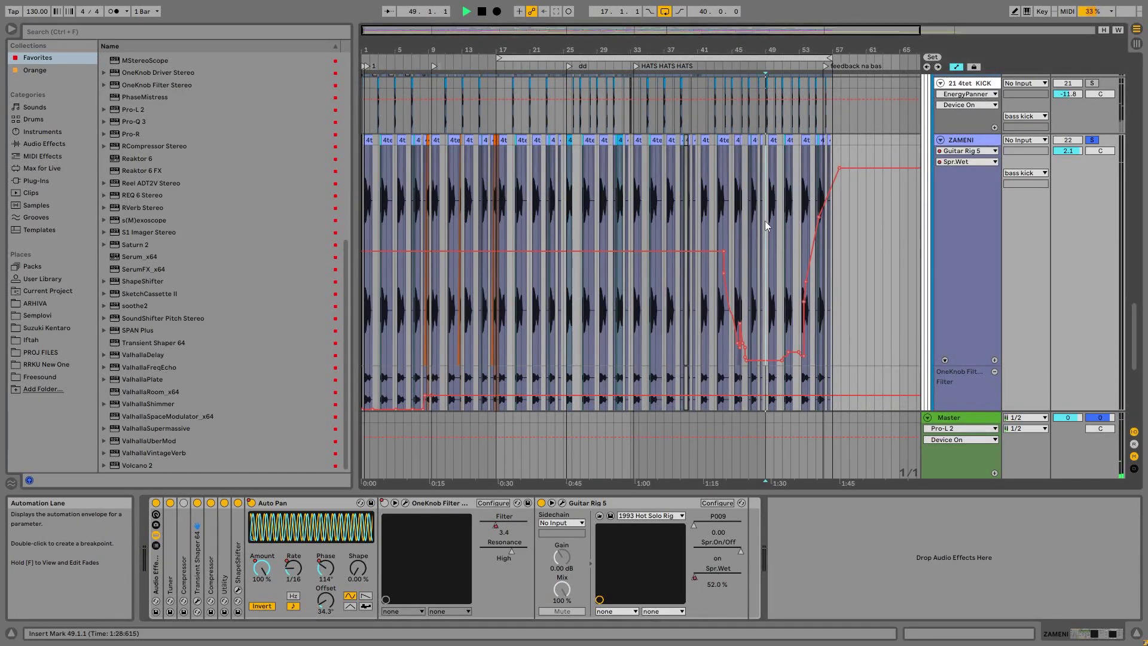
pyautogui.press('space')
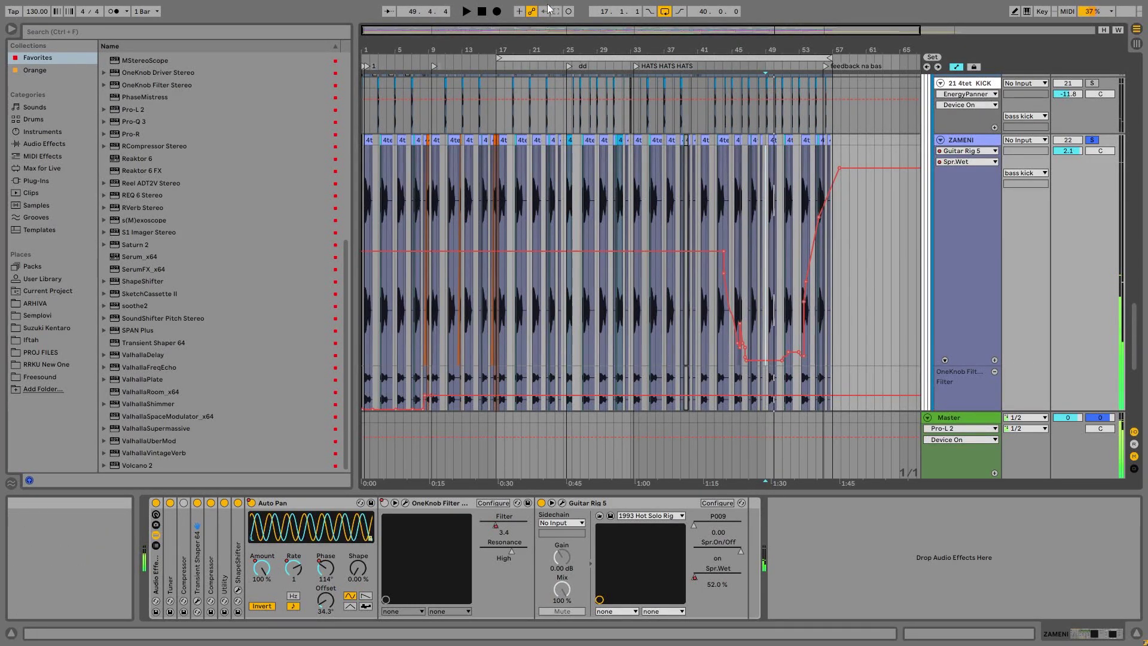
# Step: Show Auto Pan's Sync Rate automation over bars 39 to 57 and place the insert mark at 44.1.1
pyautogui.moveTo(819, 48); pyautogui.dragTo(816, 105)
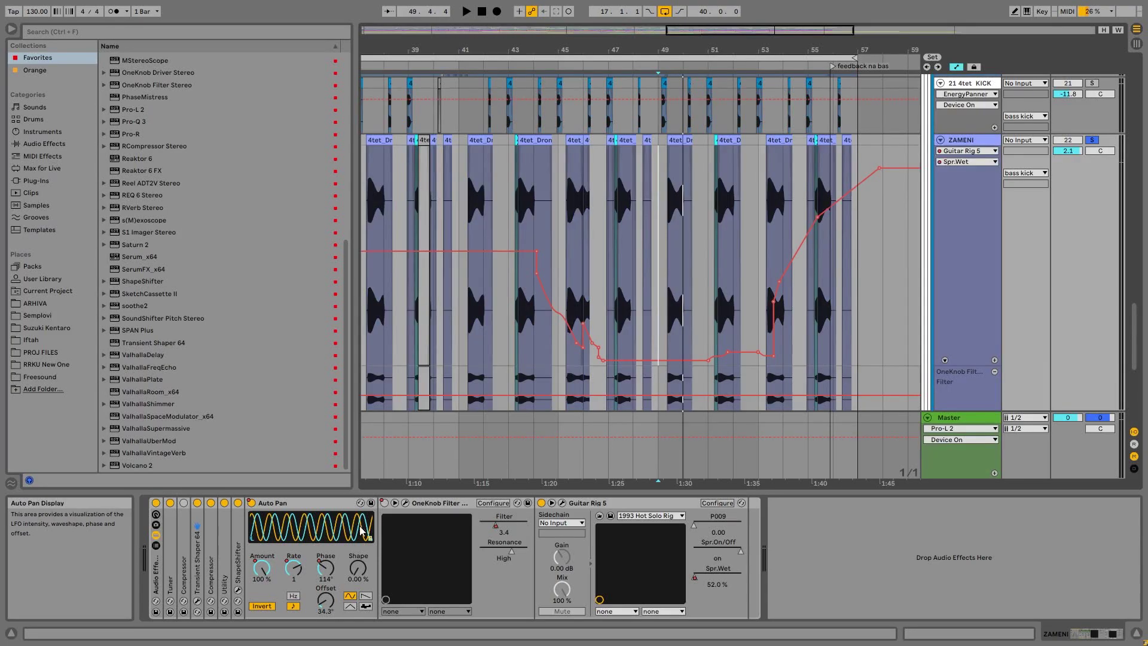
pyautogui.click(259, 569)
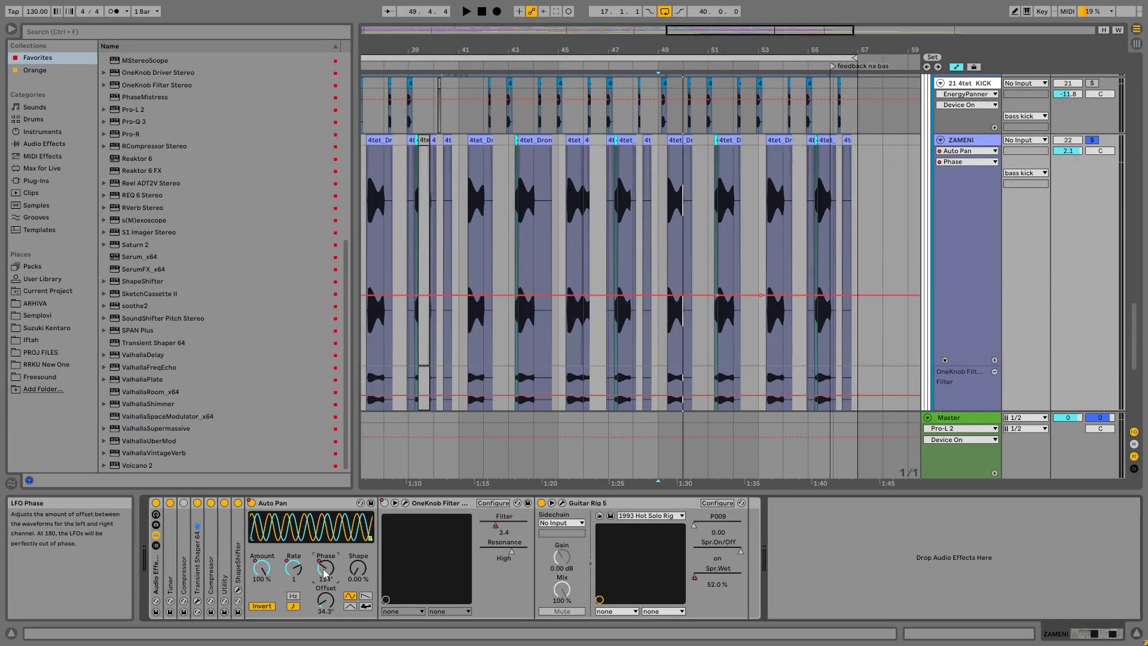
pyautogui.click(296, 571)
pyautogui.click(534, 302)
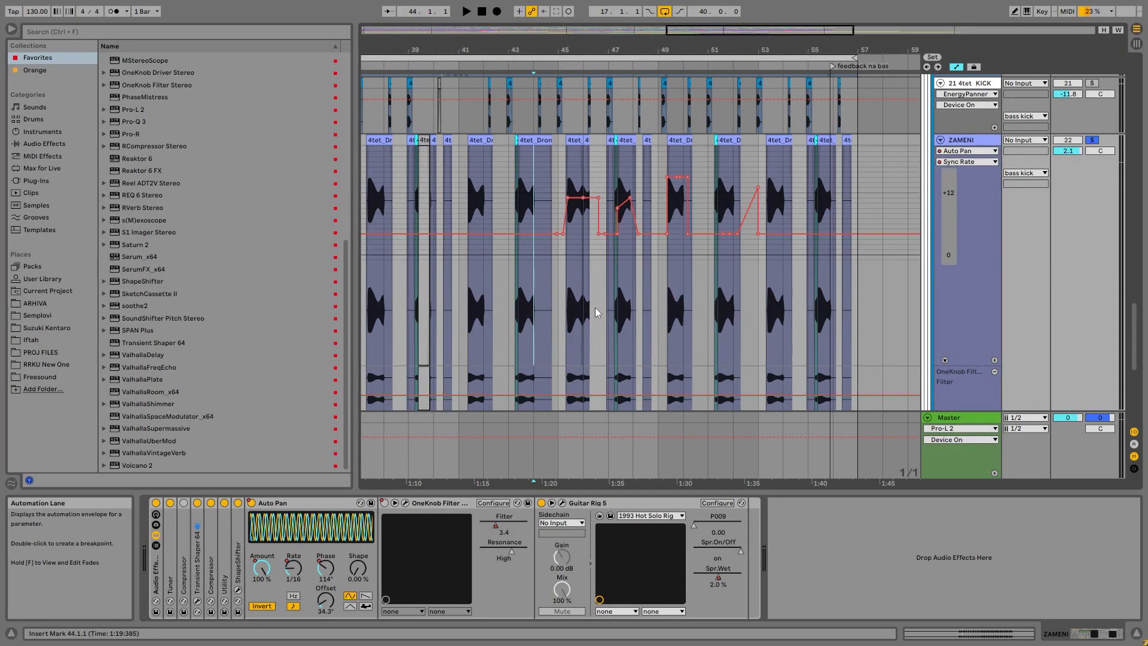
# Step: Fold ZAMENI, unfold 23 Audio and show its Mixer Speaker On automation while the arrangement plays
pyautogui.click(940, 140)
pyautogui.moveTo(680, 48); pyautogui.dragTo(681, 30)
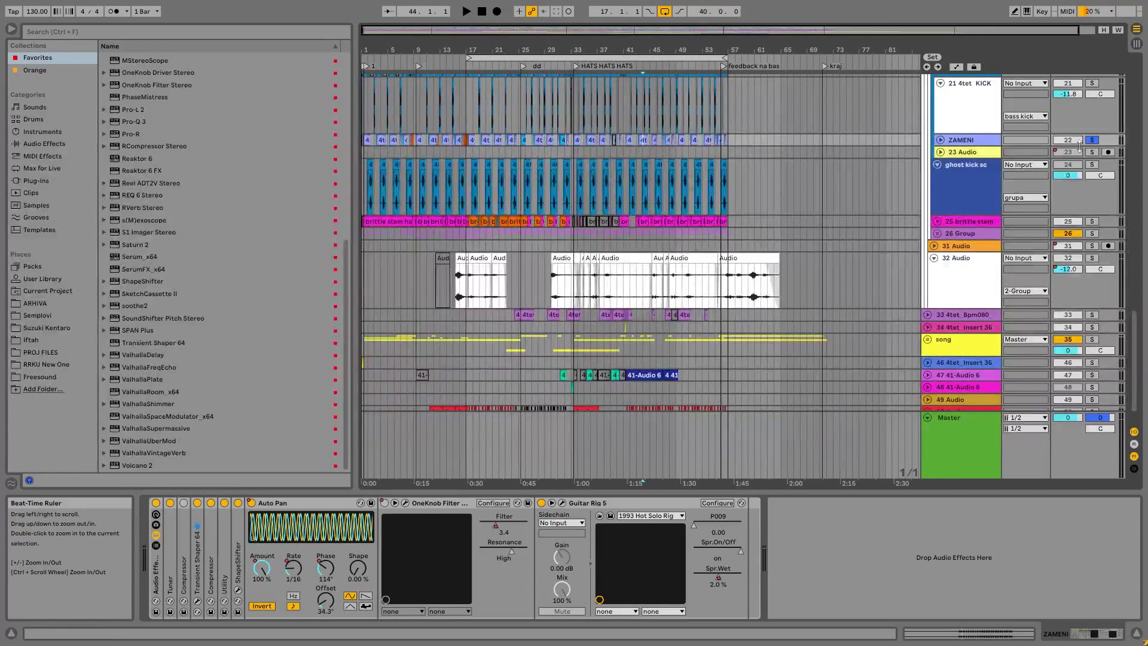
pyautogui.click(940, 152)
pyautogui.press('space')
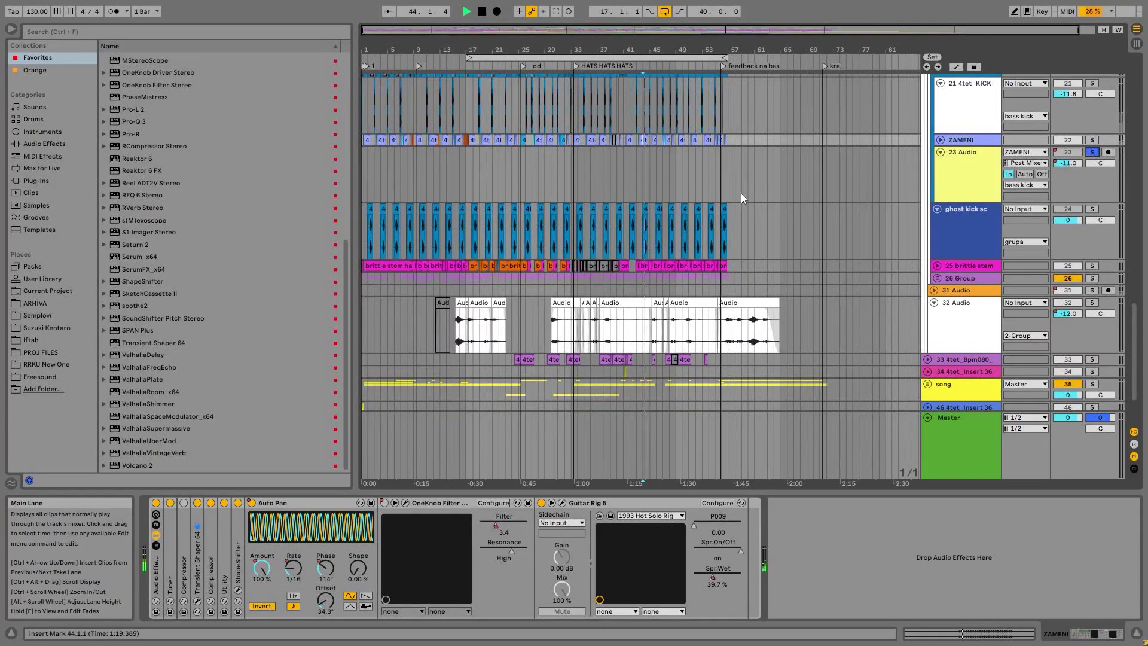
pyautogui.rightClick(1060, 153)
pyautogui.click(983, 159)
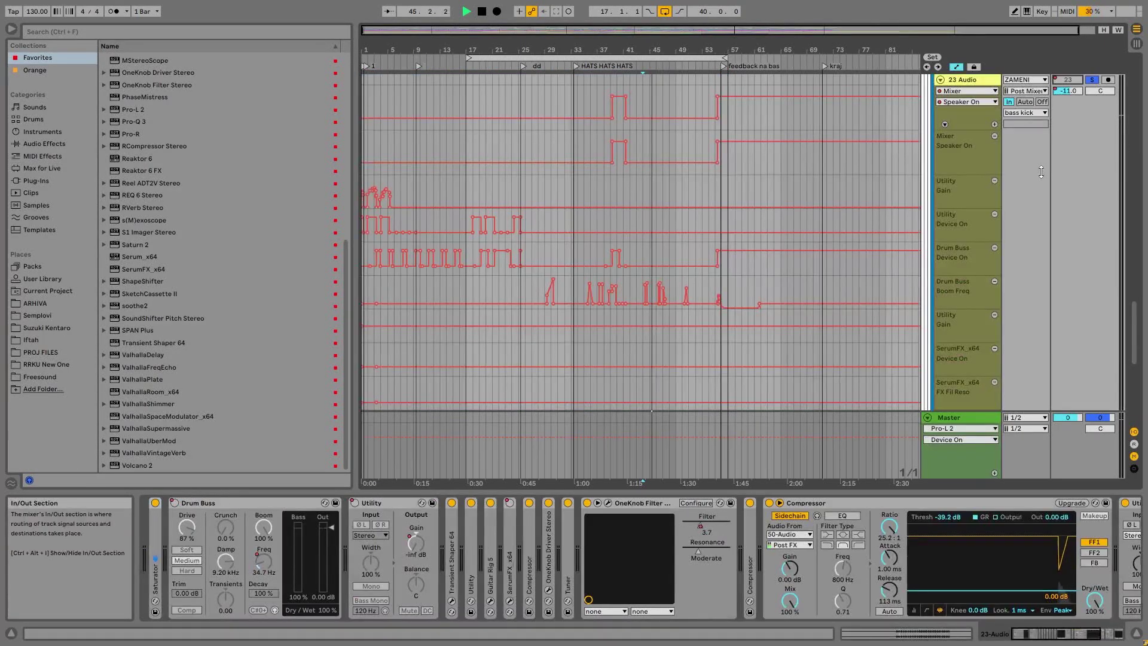
# Step: Audition 23 Audio from its first raised Speaker On section, stop playback and place the insert mark at 55.1.1
pyautogui.click(616, 83)
pyautogui.press('space')
pyautogui.press('space')
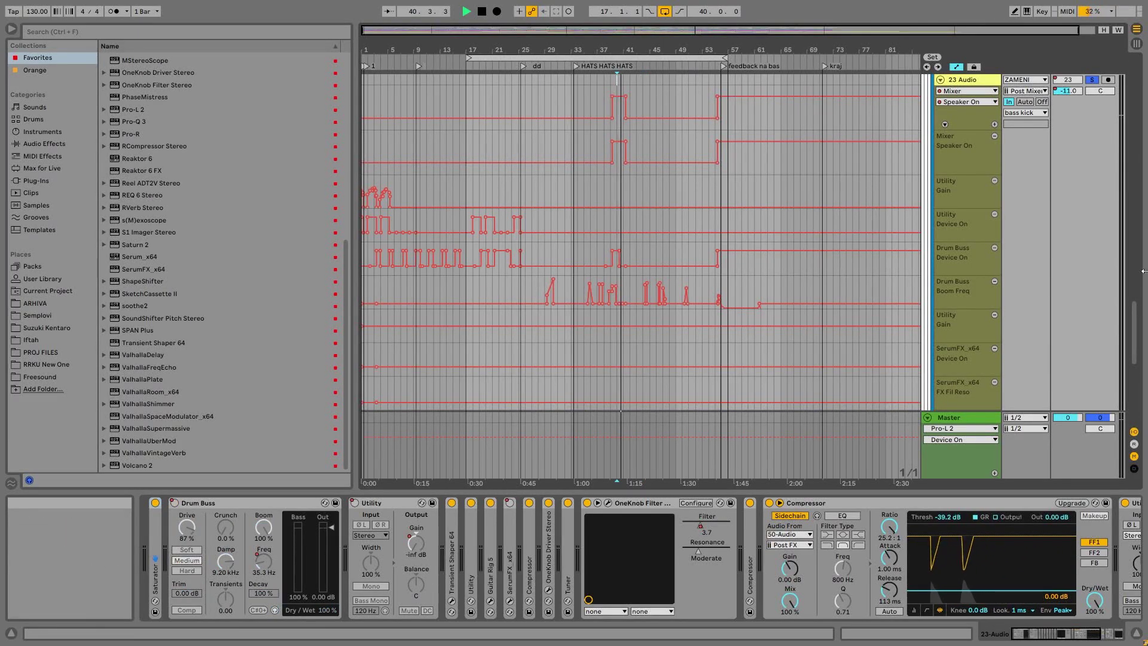
pyautogui.scroll(3, 1139, 321)
pyautogui.press('space')
pyautogui.click(716, 190)
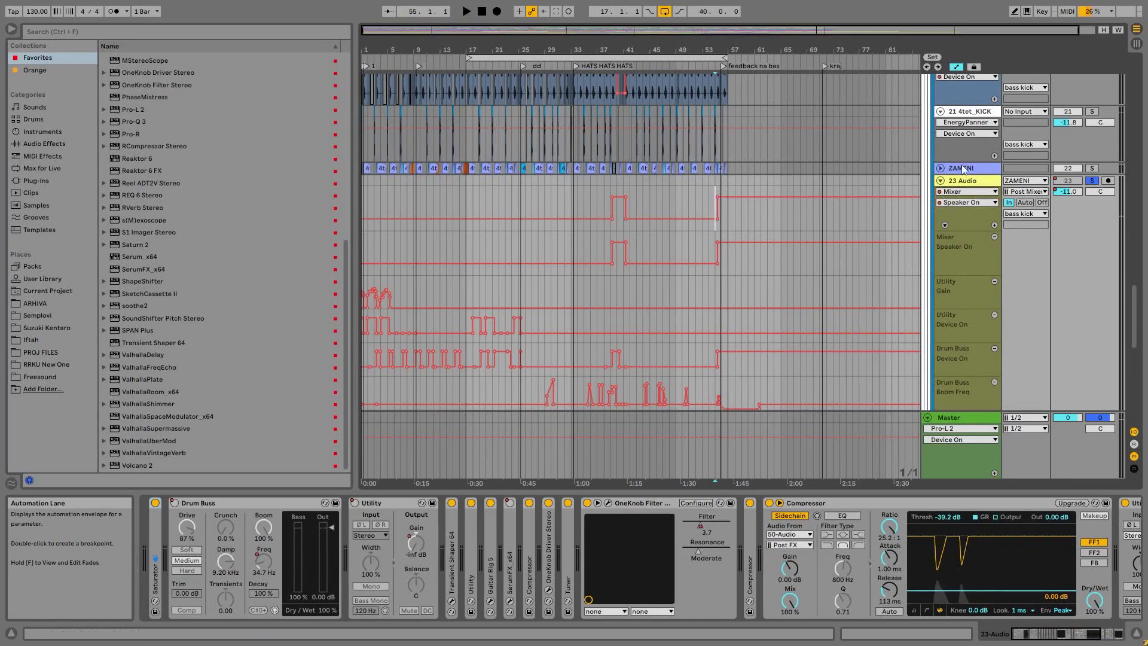
# Step: Solo ZAMENI together with 23 Audio, play both from 39.1.1 and stop
pyautogui.click(1087, 169)
pyautogui.click(611, 188)
pyautogui.press('space')
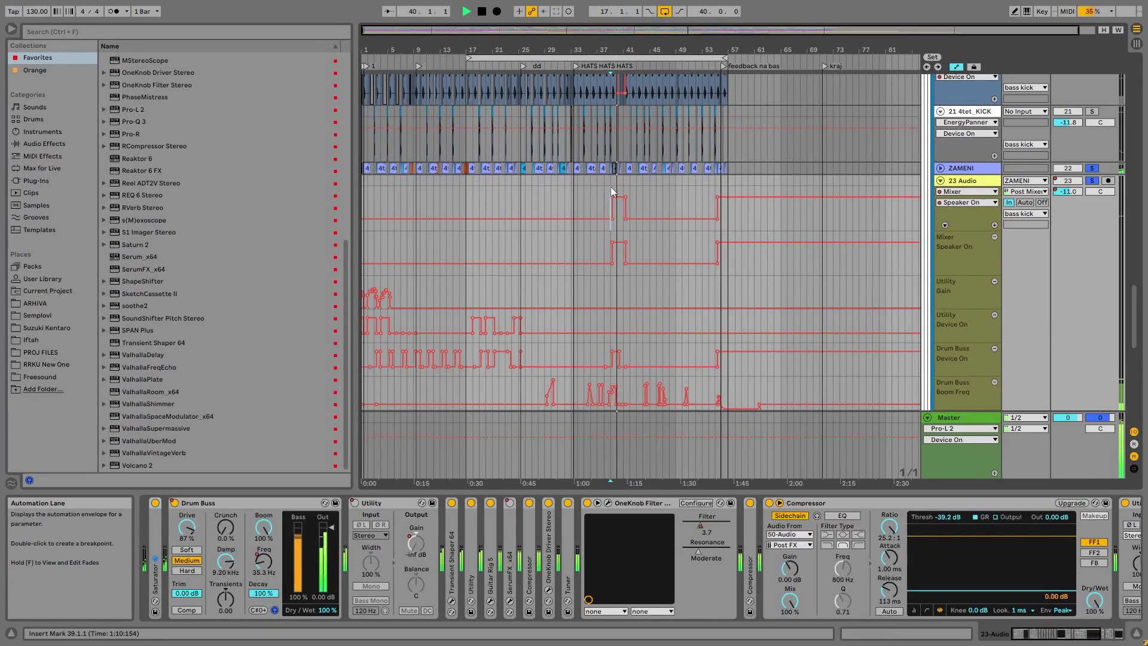
pyautogui.press('space')
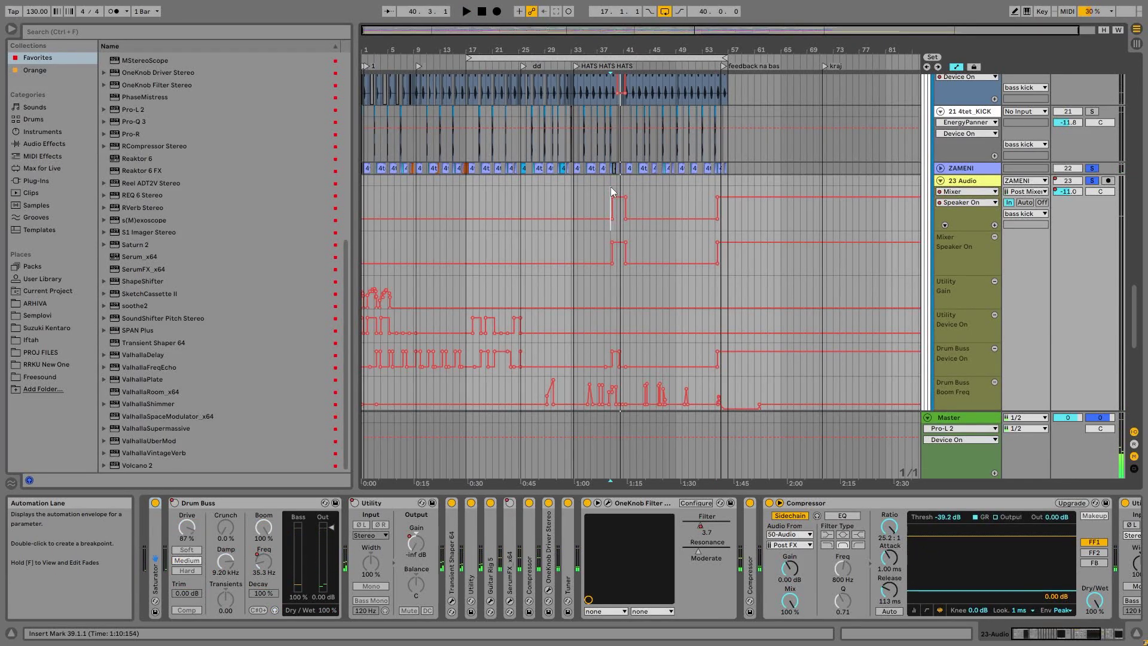
pyautogui.moveTo(1053, 639); pyautogui.dragTo(965, 638)
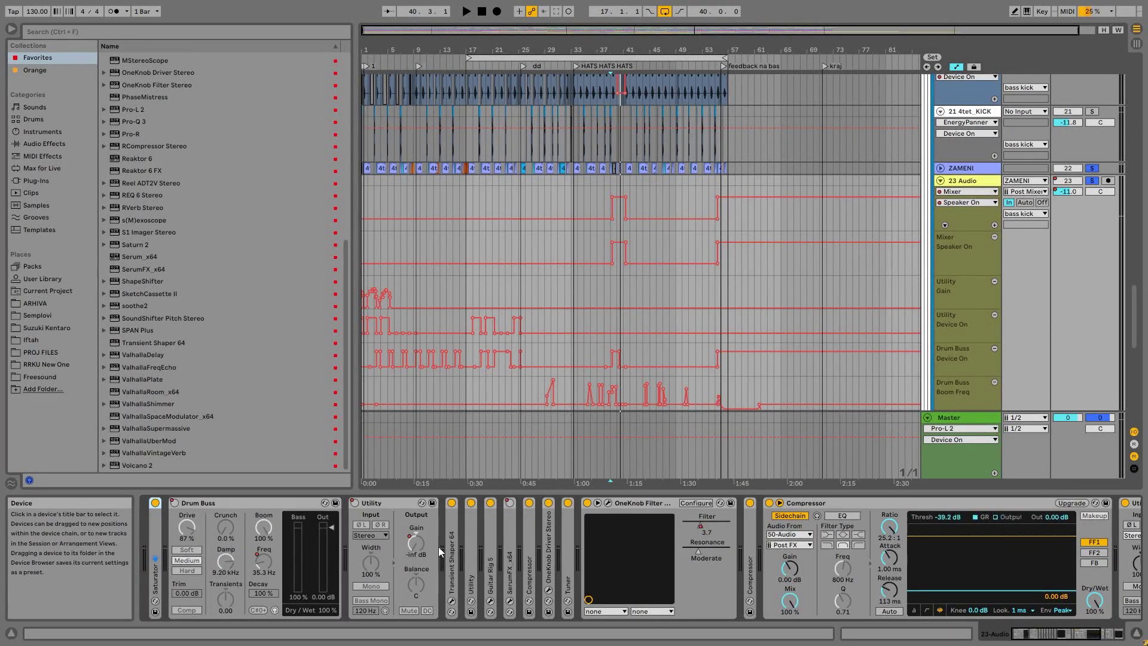
pyautogui.doubleClick(153, 565)
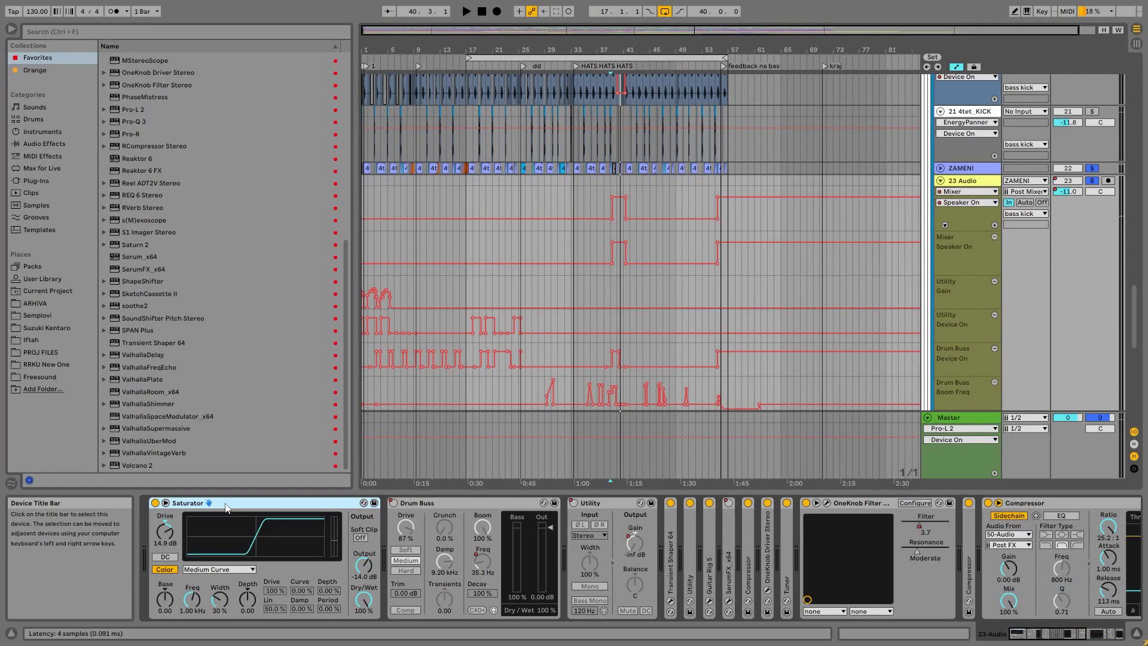
pyautogui.press('space')
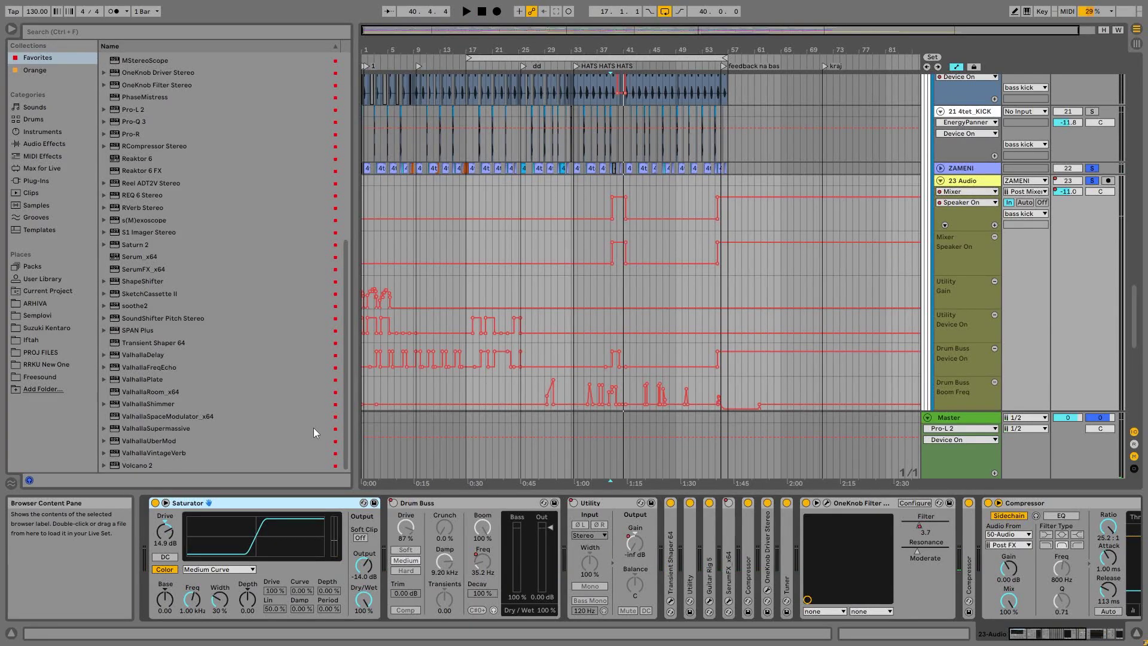
pyautogui.press('space')
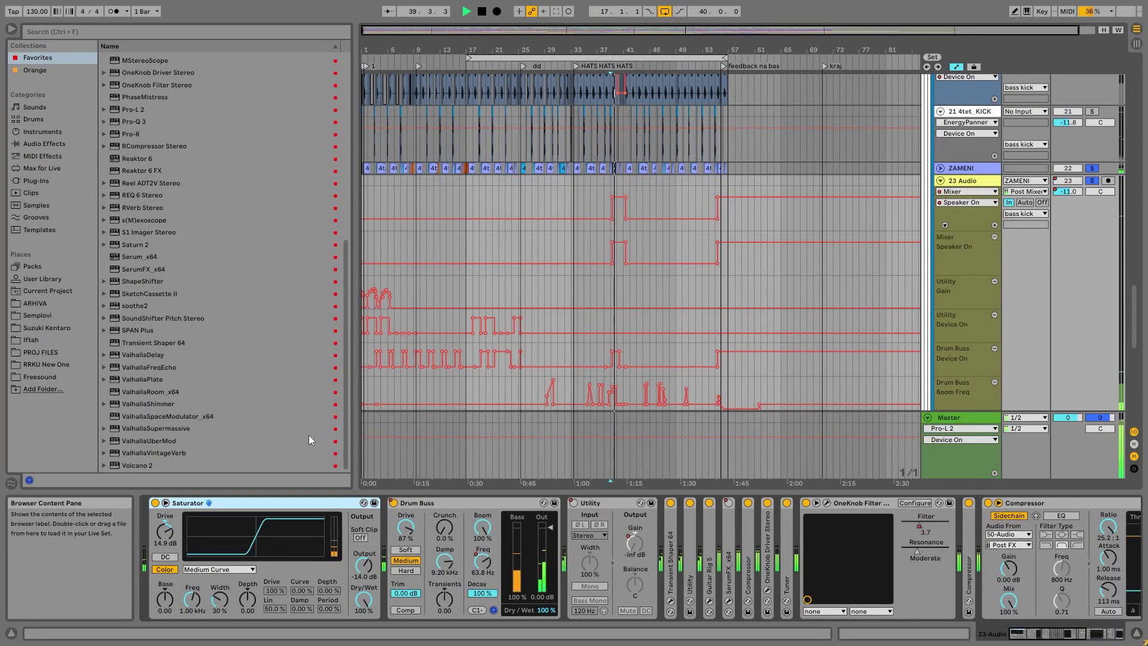
pyautogui.press('space')
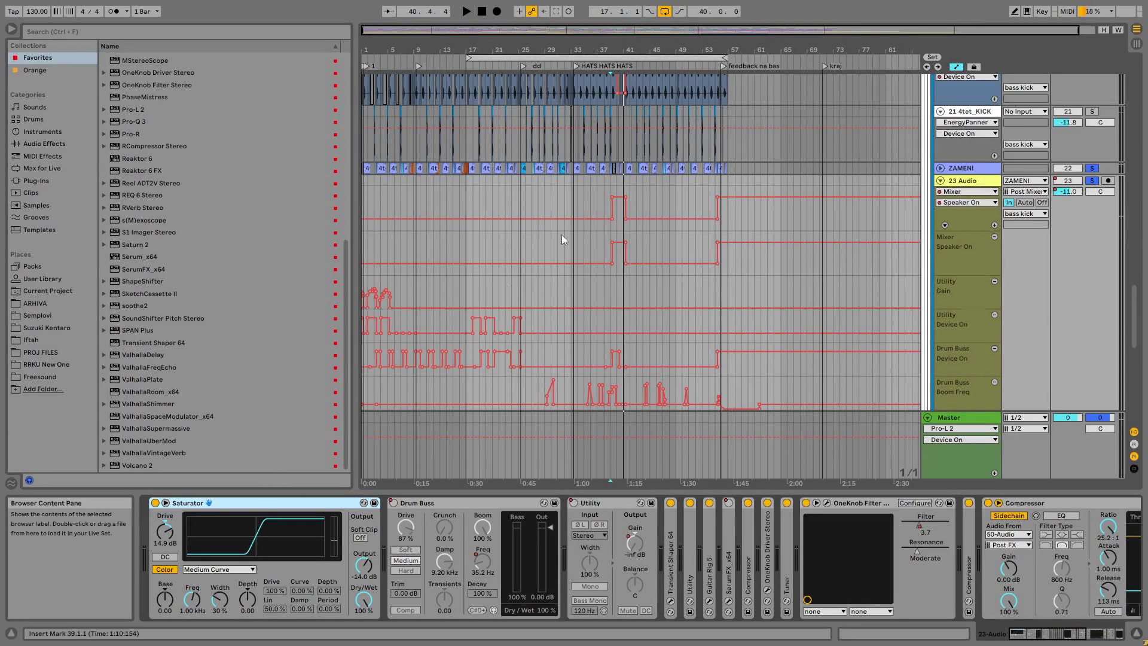
# Step: Place the insert mark at 39.1.1 and group 23 Audio's devices from Drum Buss through the sidechained Compressor into a rack
pyautogui.click(611, 189)
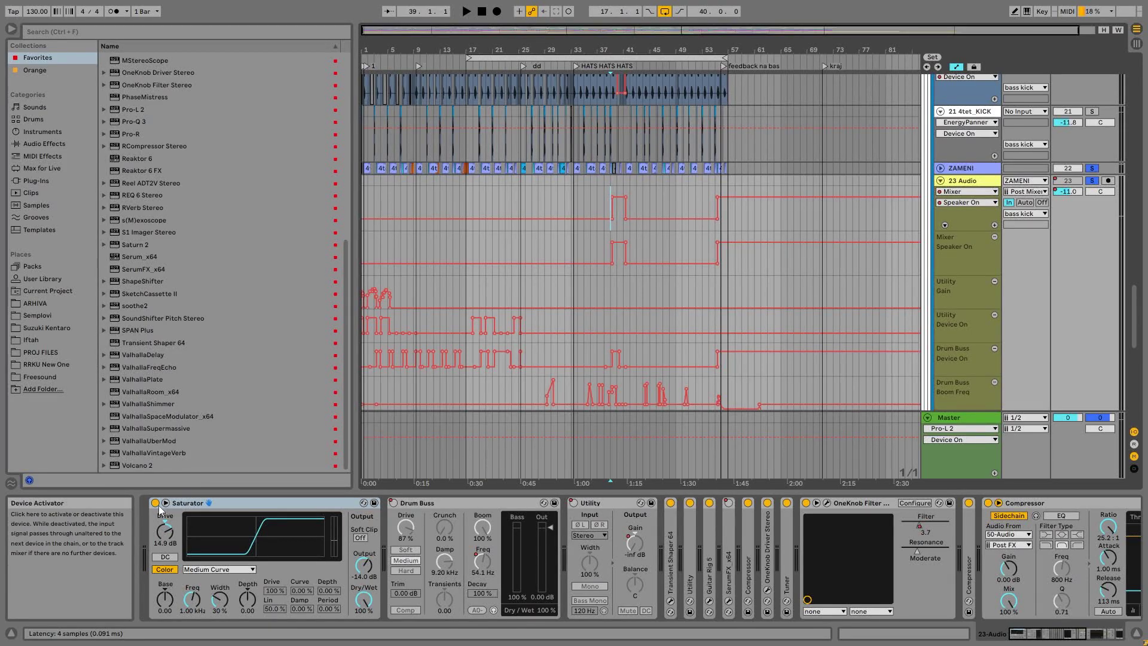
pyautogui.click(506, 503)
pyautogui.moveTo(1048, 633); pyautogui.dragTo(1060, 633)
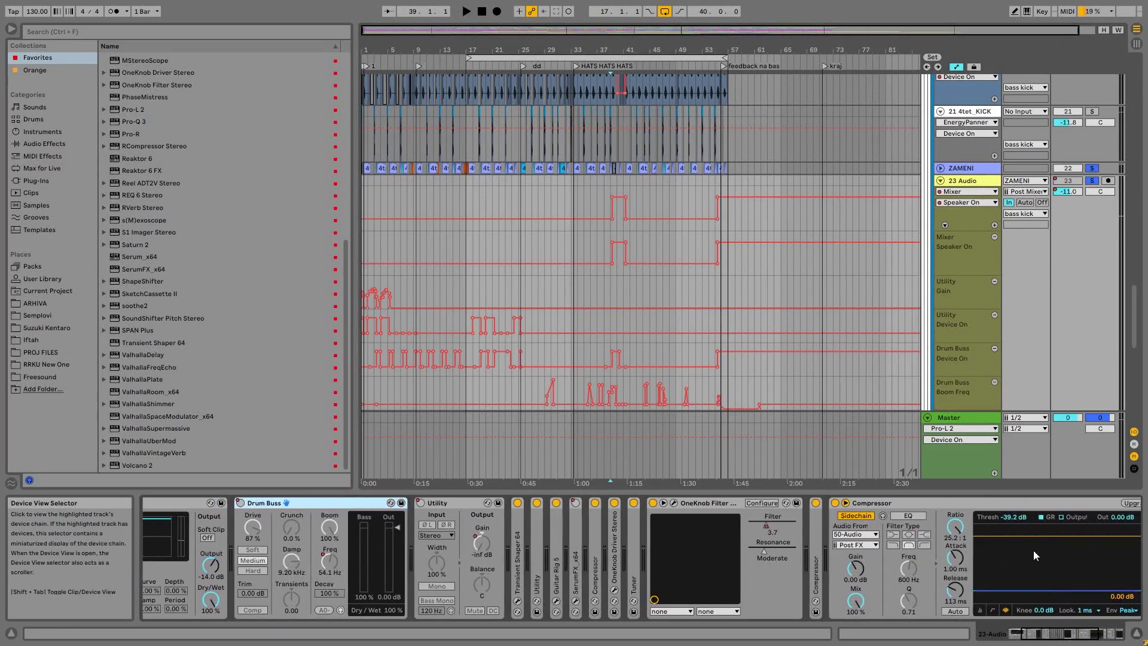
pyautogui.keyDown('shift'); pyautogui.click(946, 503); pyautogui.keyUp('shift')
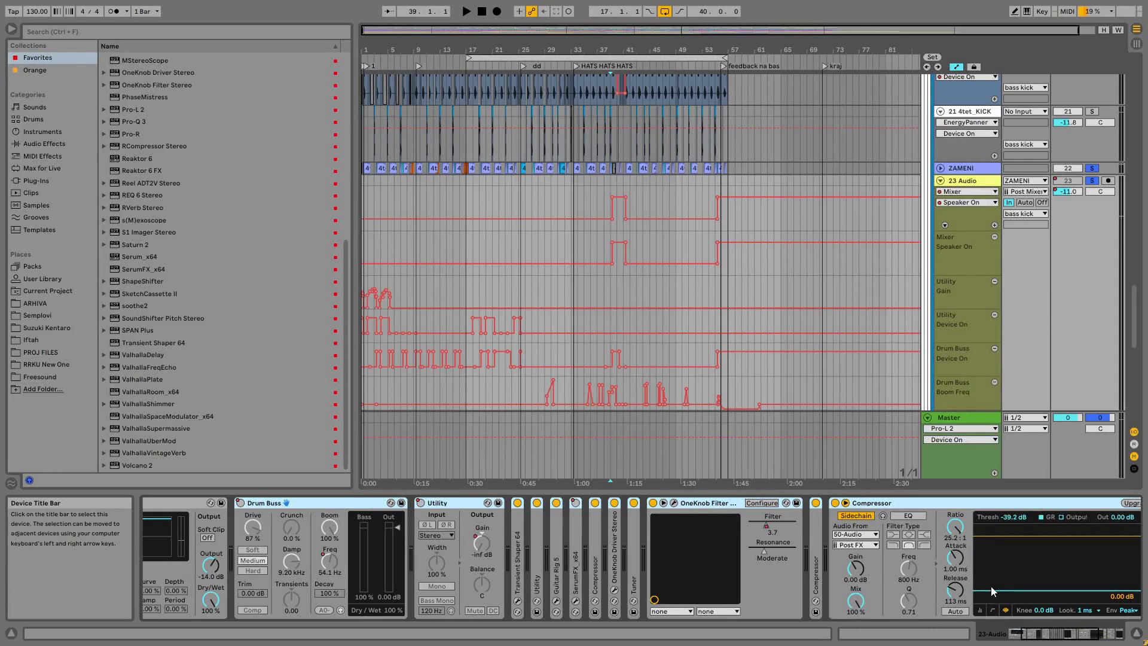
pyautogui.hotkey('ctrl', 'g')
pyautogui.moveTo(1039, 633); pyautogui.dragTo(1025, 634)
# Step: Audition 23 Audio from 39.1.1 with the Audio Effect Rack deactivated, stop and reactivate the rack
pyautogui.click(393, 504)
pyautogui.press('space')
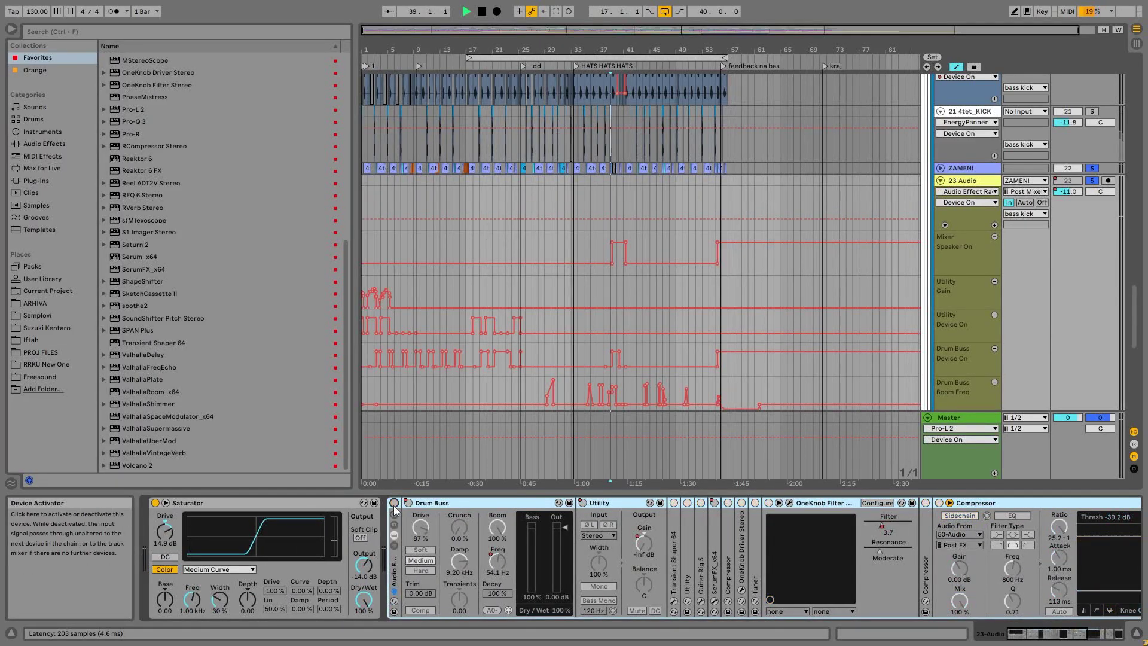
pyautogui.rightClick(394, 509)
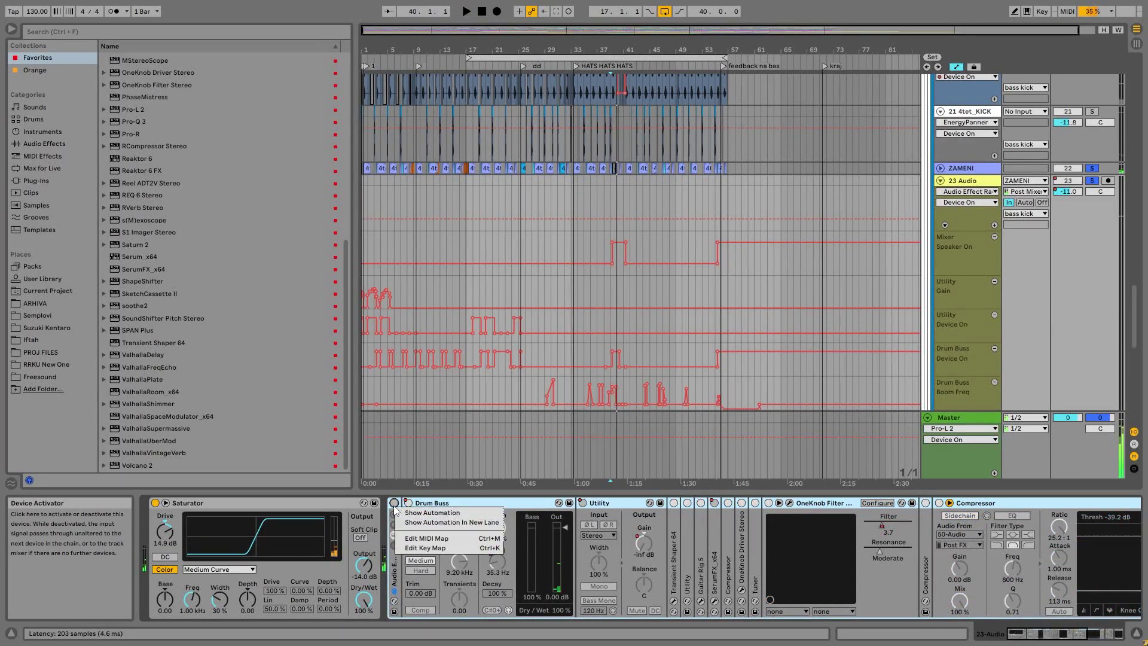
pyautogui.click(394, 507)
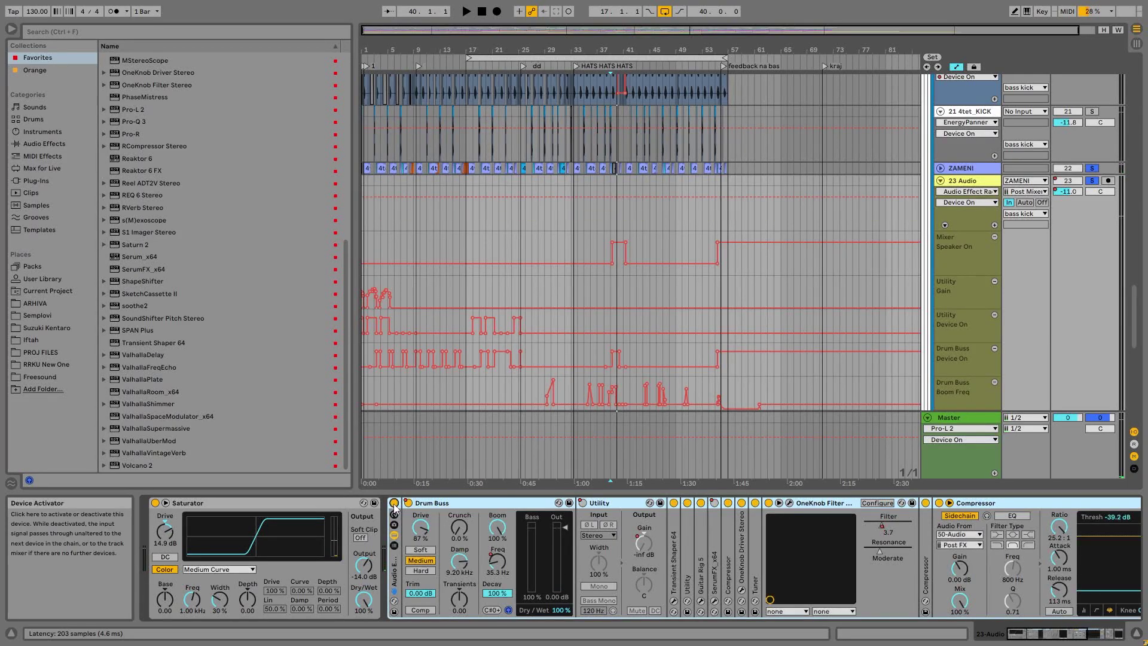
# Step: Unfold the ZAMENI track and set its audio output to Sends Only
pyautogui.click(940, 168)
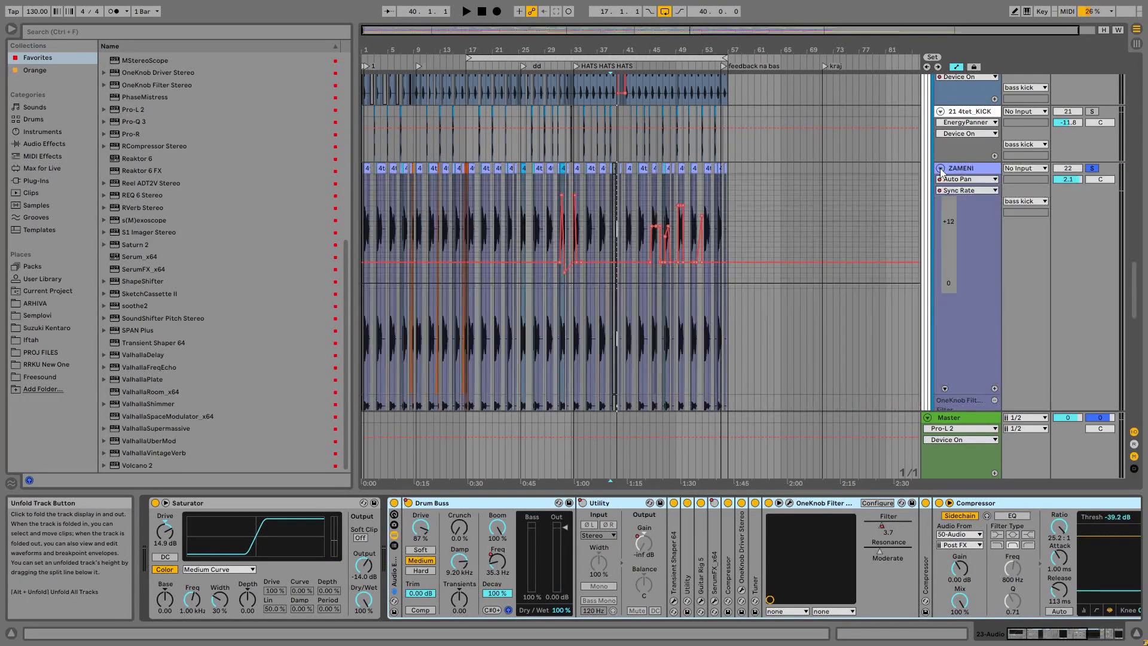
pyautogui.scroll(-2, 1076, 206)
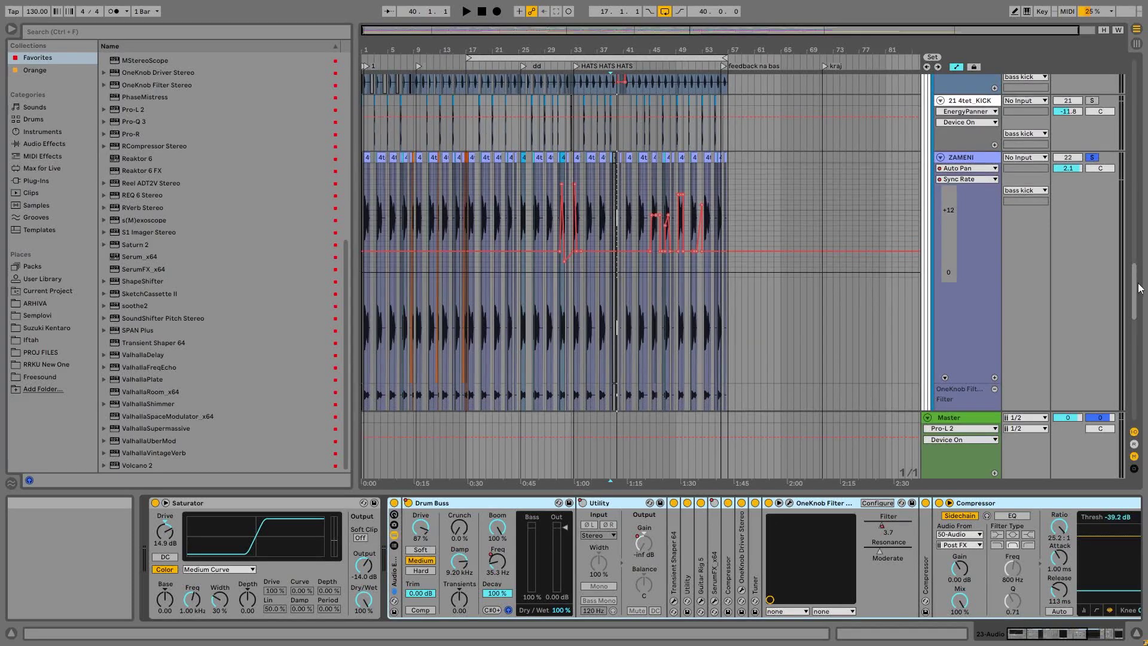
pyautogui.click(1025, 160)
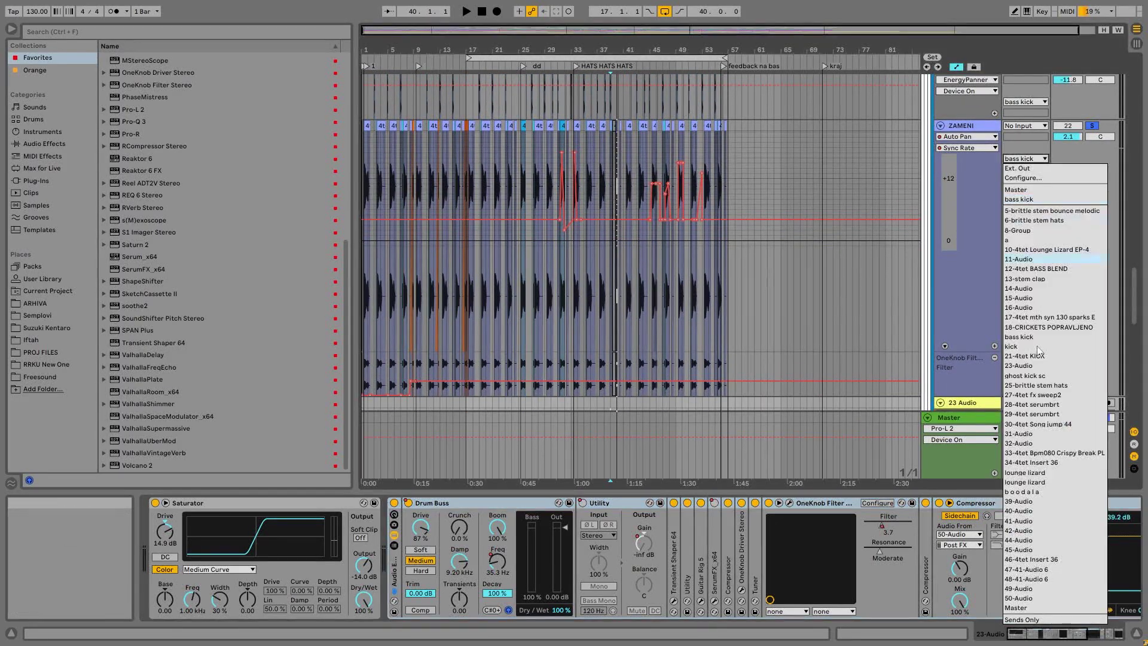
pyautogui.press('Escape')
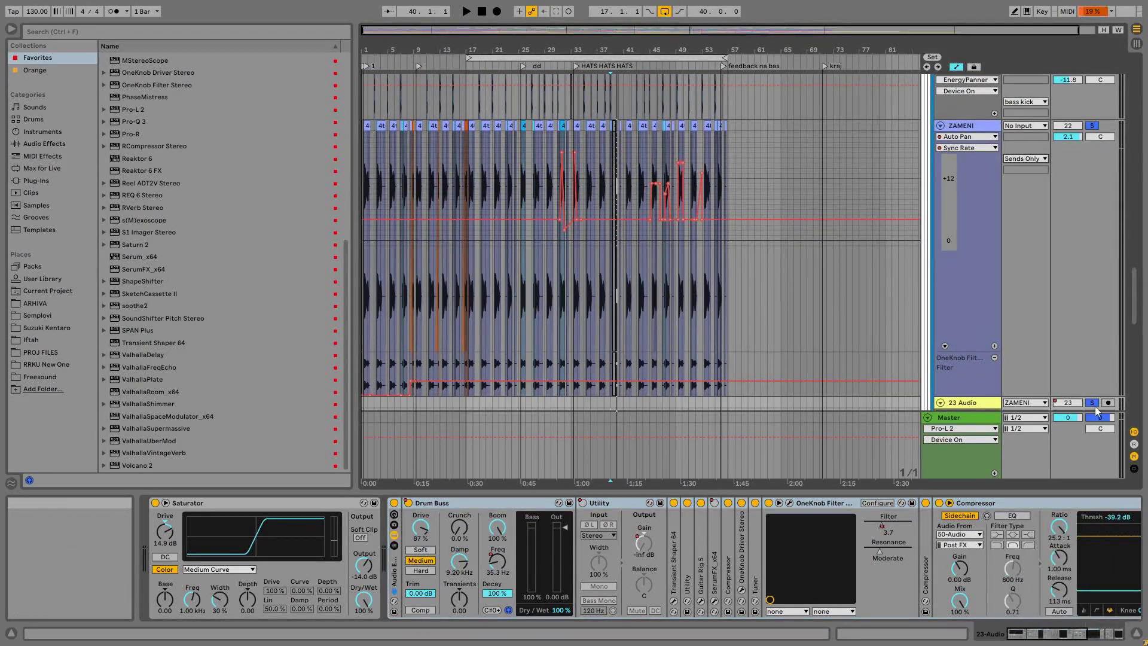
# Step: Play from 39.1.1 and compare 23 Audio with its Audio Effect Rack deactivated and active
pyautogui.press('space')
pyautogui.scroll(-4, 1141, 310)
pyautogui.scroll(-2, 1140, 310)
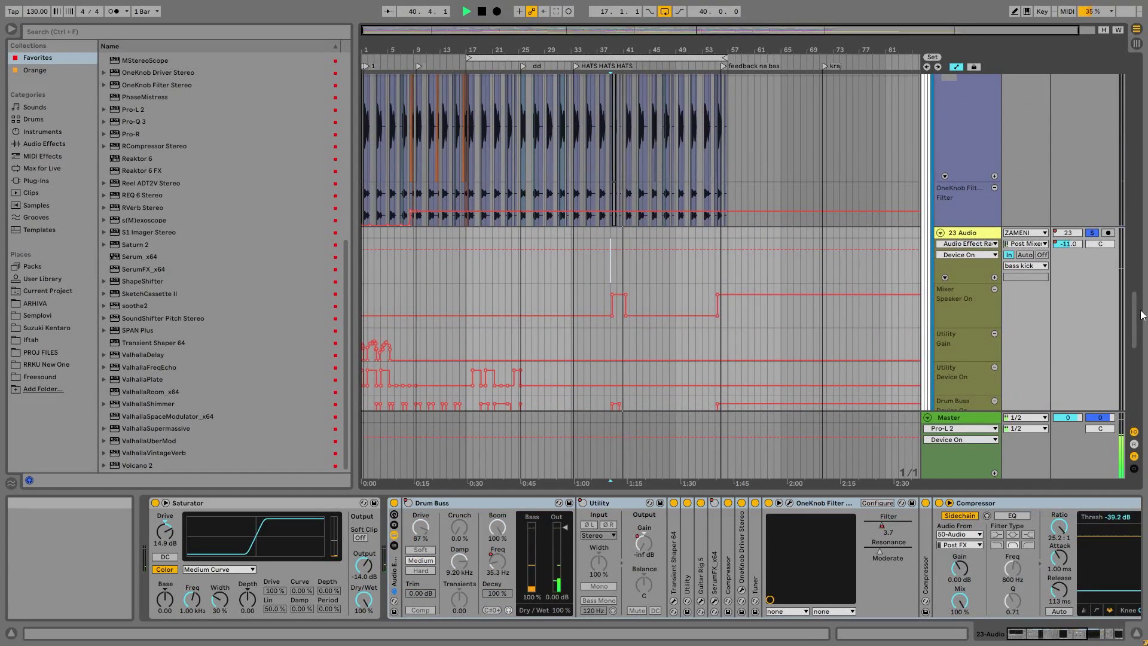
pyautogui.click(395, 504)
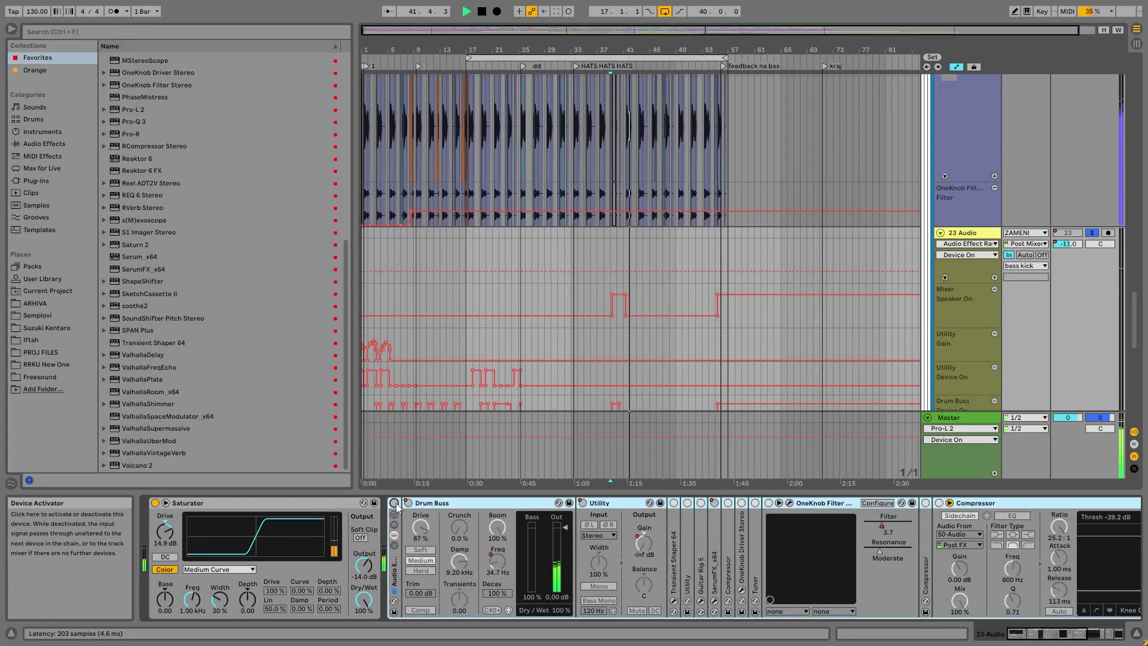
pyautogui.click(395, 504)
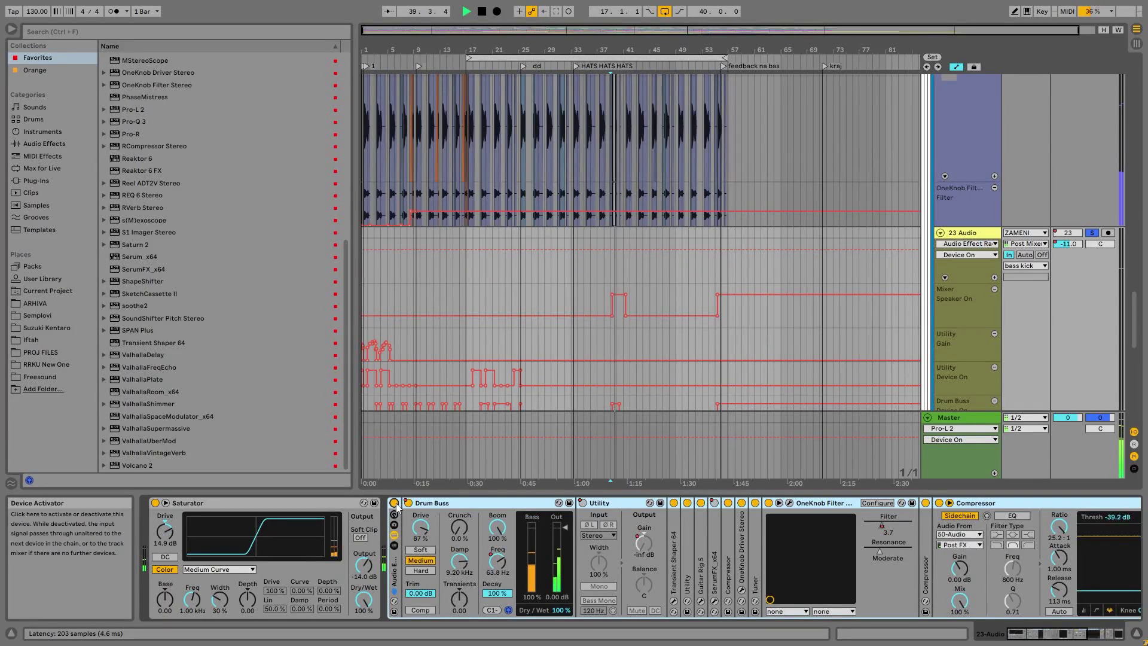
# Step: List the Audio Effects in the browser and show Drum Buss's Boom Freq automation on 23 Audio
pyautogui.click(445, 503)
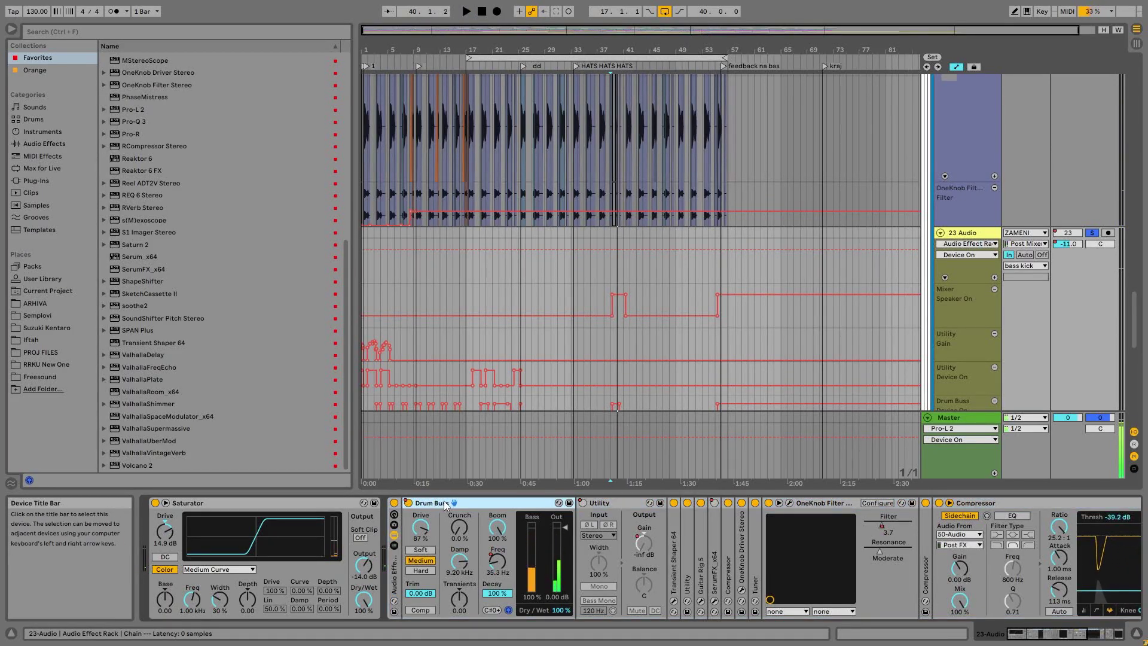
pyautogui.click(34, 146)
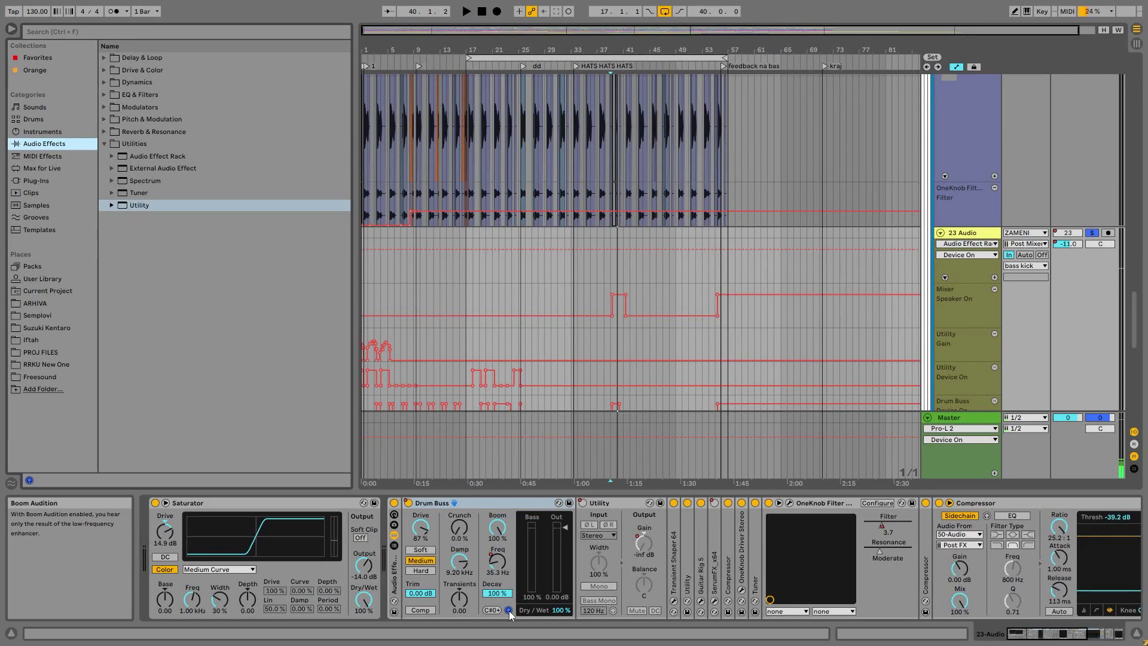
pyautogui.click(499, 564)
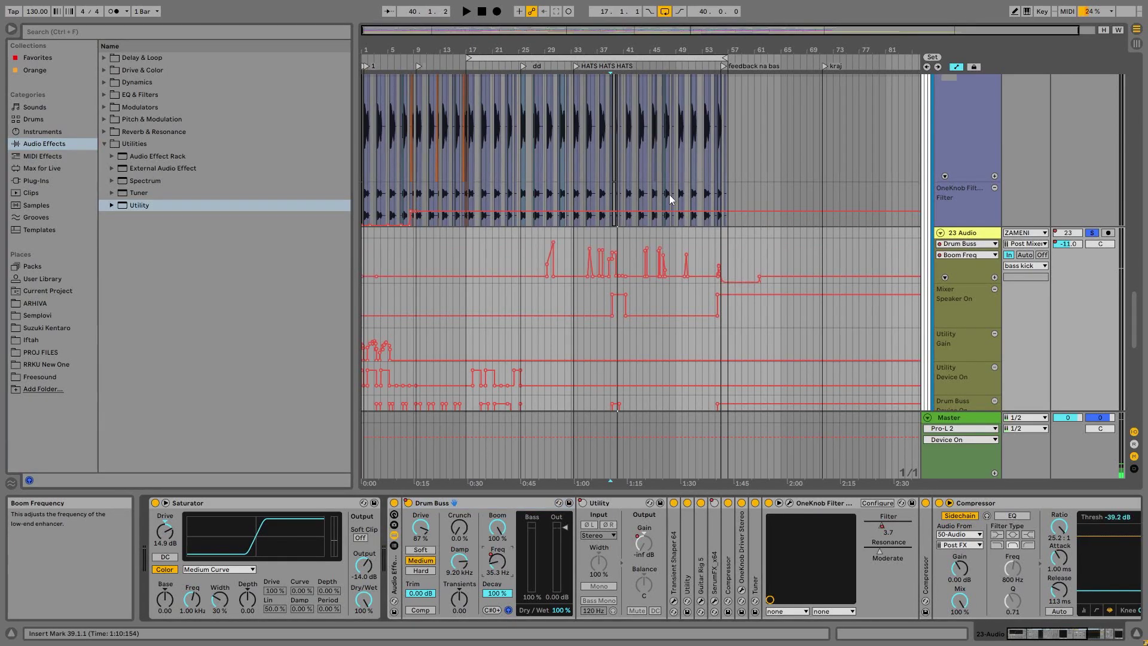
pyautogui.moveTo(618, 42); pyautogui.dragTo(617, 46)
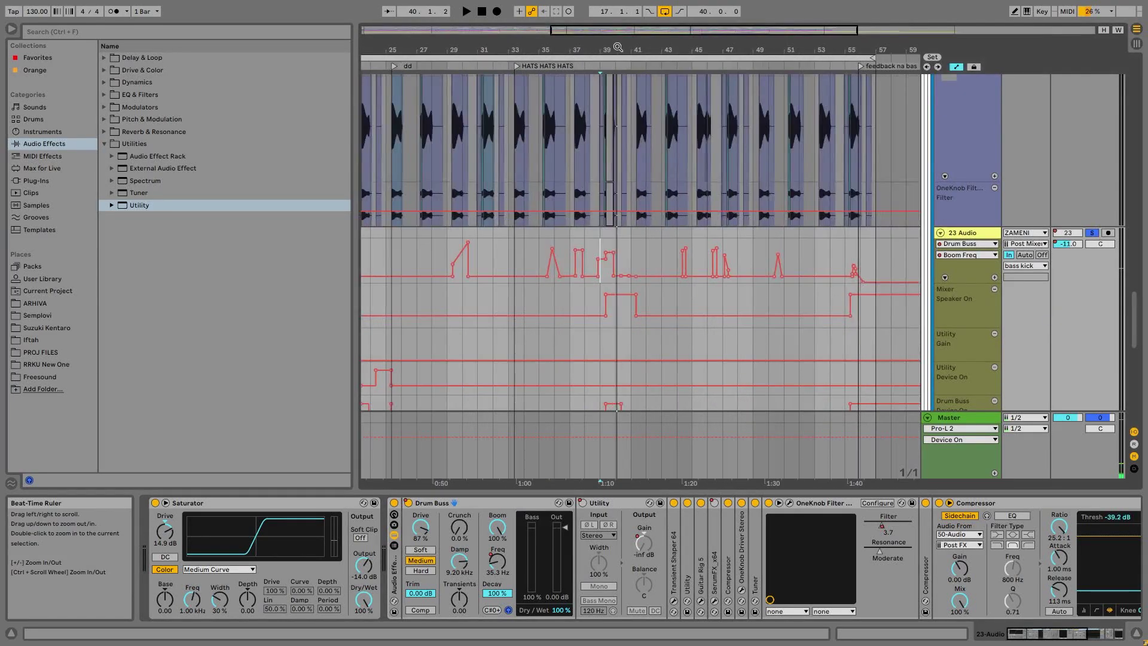
pyautogui.moveTo(688, 46); pyautogui.dragTo(685, 40)
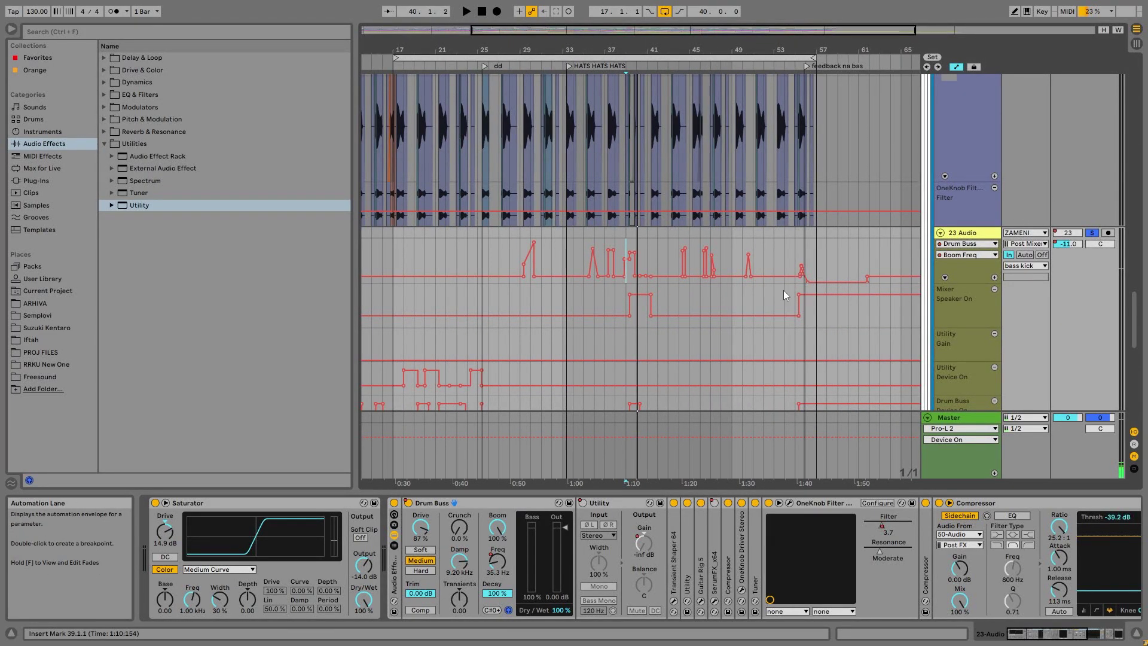
# Step: Show 23 Audio's Speaker On automation, and switch the lane back to Drum Buss's Boom Freq
pyautogui.rightClick(1063, 234)
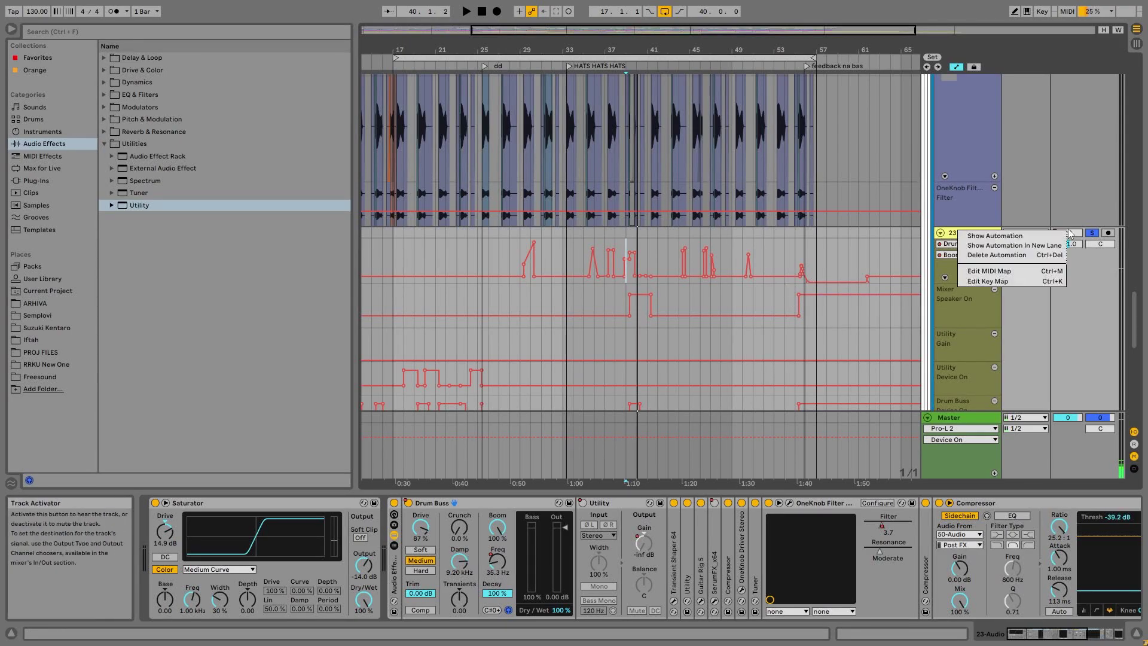
pyautogui.click(621, 293)
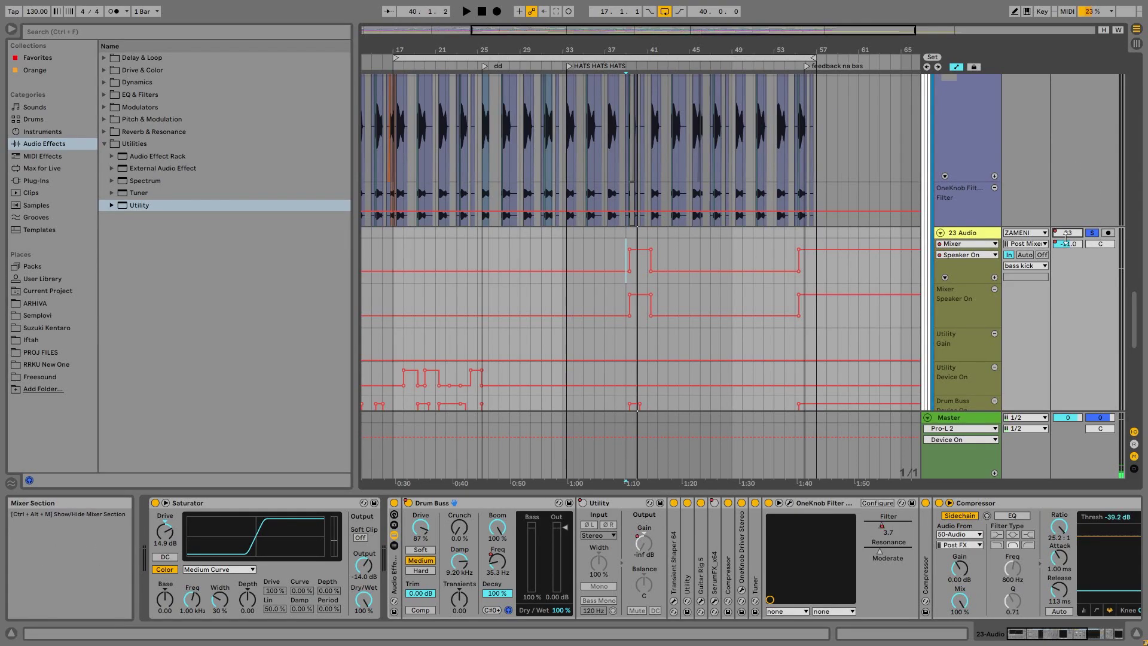
pyautogui.click(500, 563)
pyautogui.moveTo(637, 50); pyautogui.dragTo(634, 107)
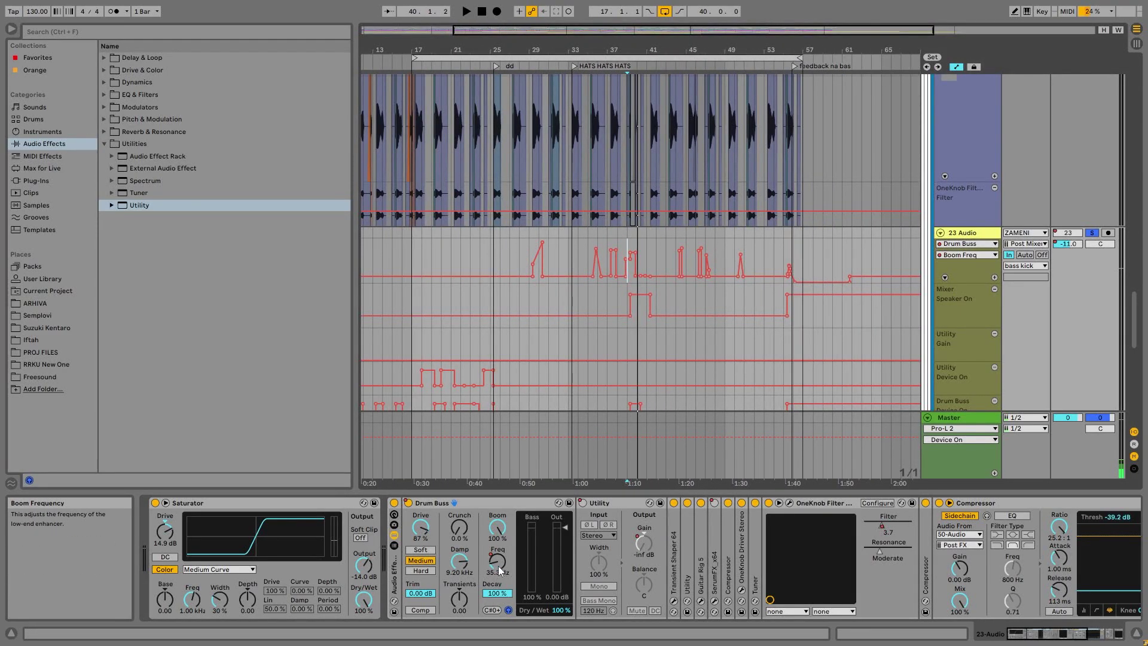
# Step: Unfold Guitar Rig 5 in 23 Audio's rack, view its plug-in window and close it
pyautogui.doubleClick(701, 536)
pyautogui.click(723, 506)
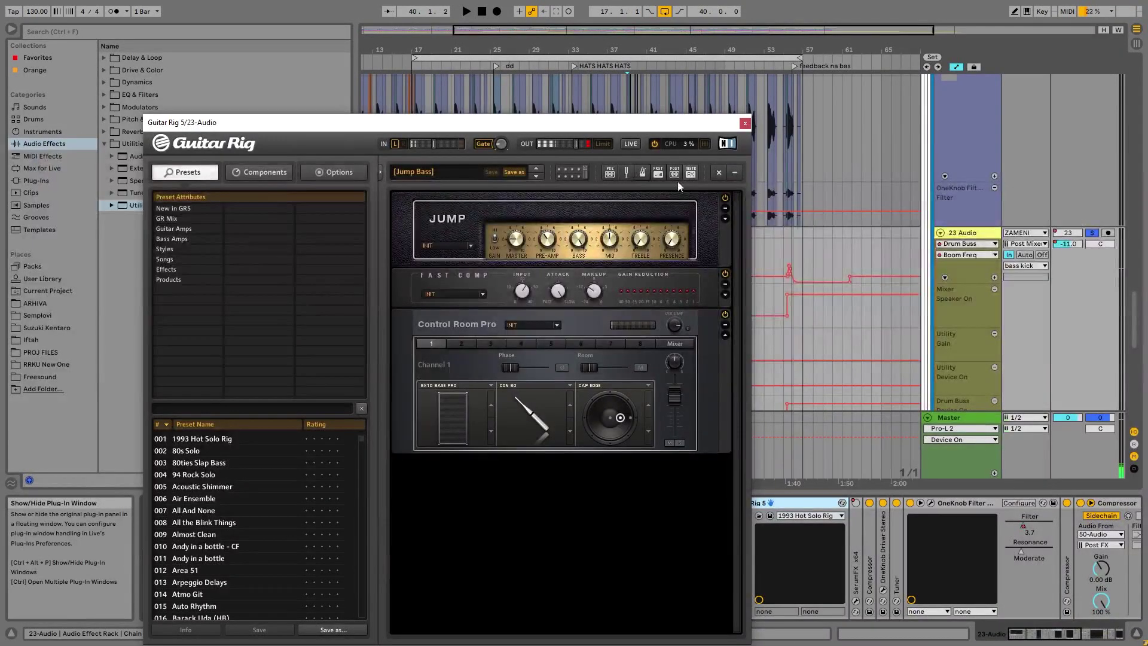
pyautogui.click(745, 123)
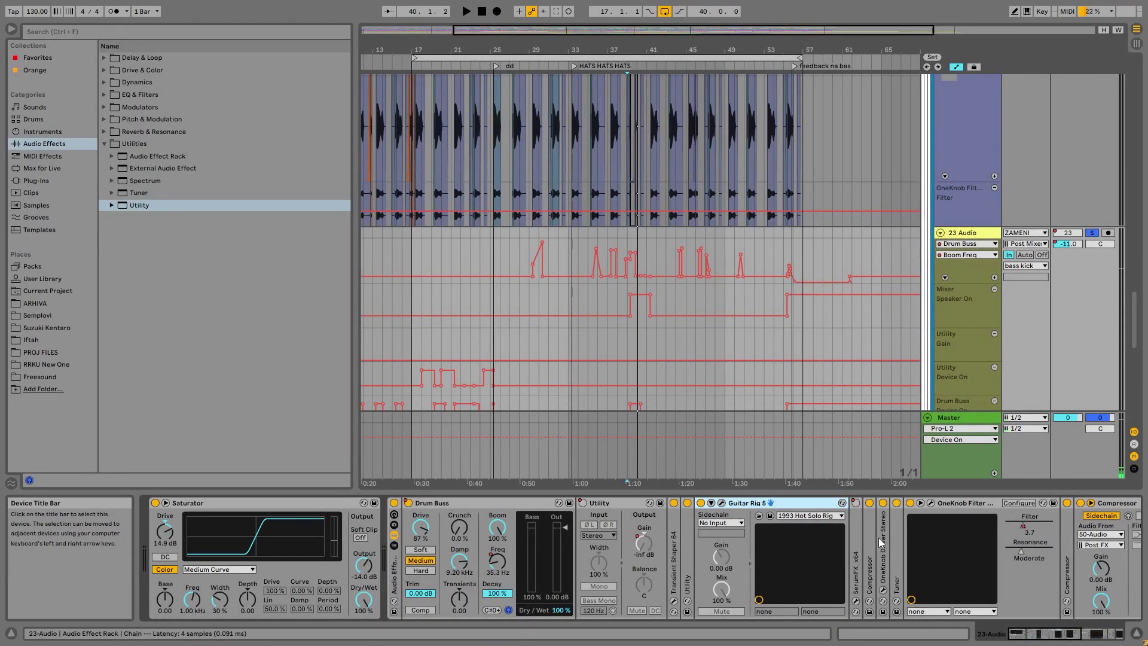
# Step: Look over the remaining devices in 23 Audio's chain, hide the device view and fold the track
pyautogui.moveTo(1044, 641); pyautogui.dragTo(915, 639)
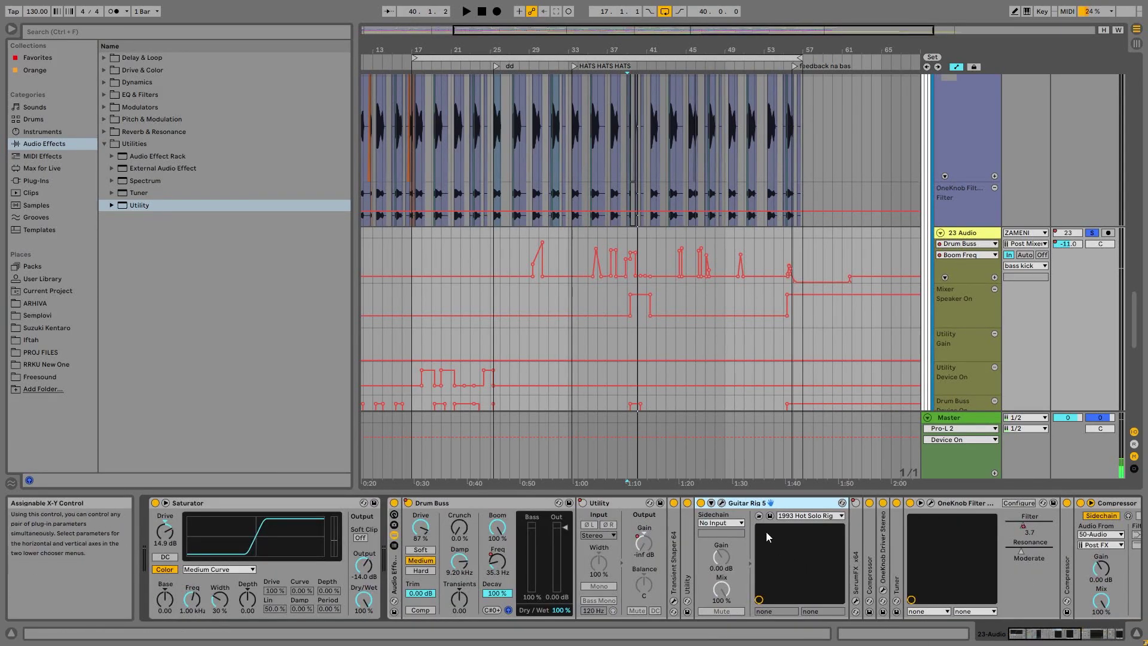
pyautogui.moveTo(757, 493); pyautogui.dragTo(774, 613)
pyautogui.click(940, 232)
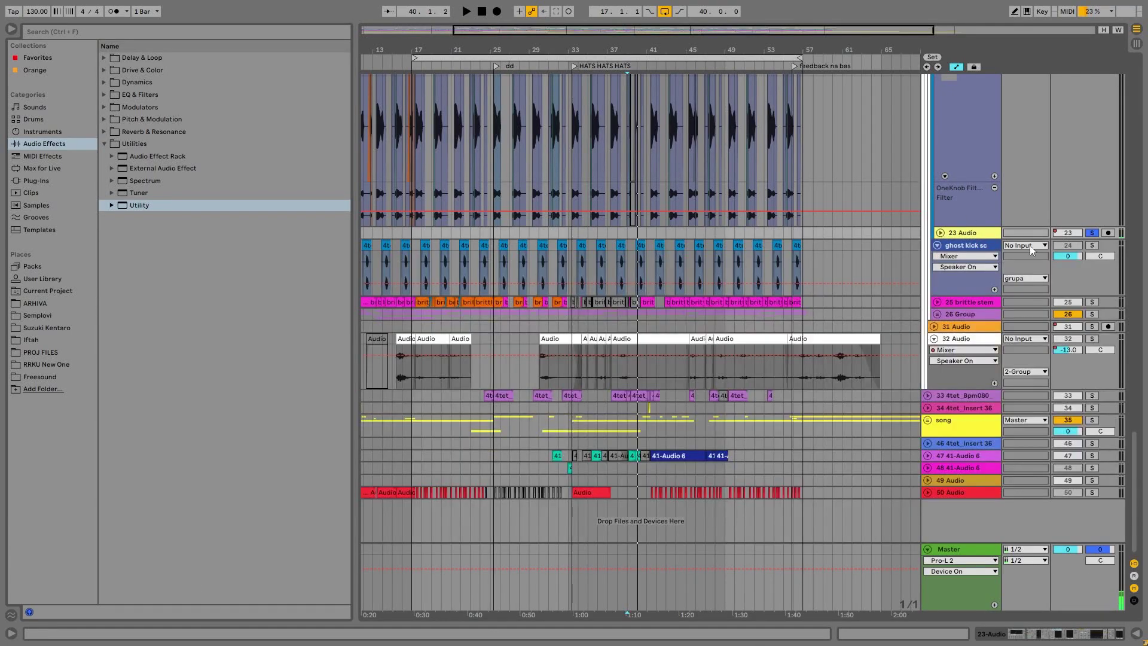
# Step: Unfold and solo the ghost kick sc track and show its clips around 38.1.1
pyautogui.click(937, 246)
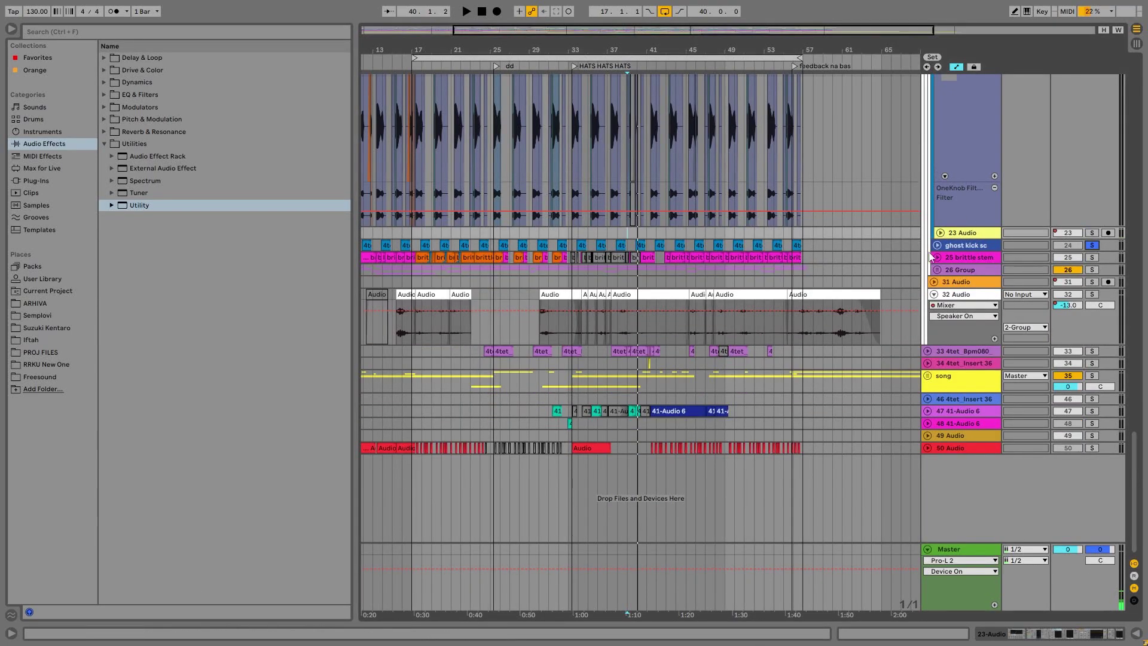
pyautogui.click(937, 246)
pyautogui.moveTo(631, 52); pyautogui.dragTo(633, 107)
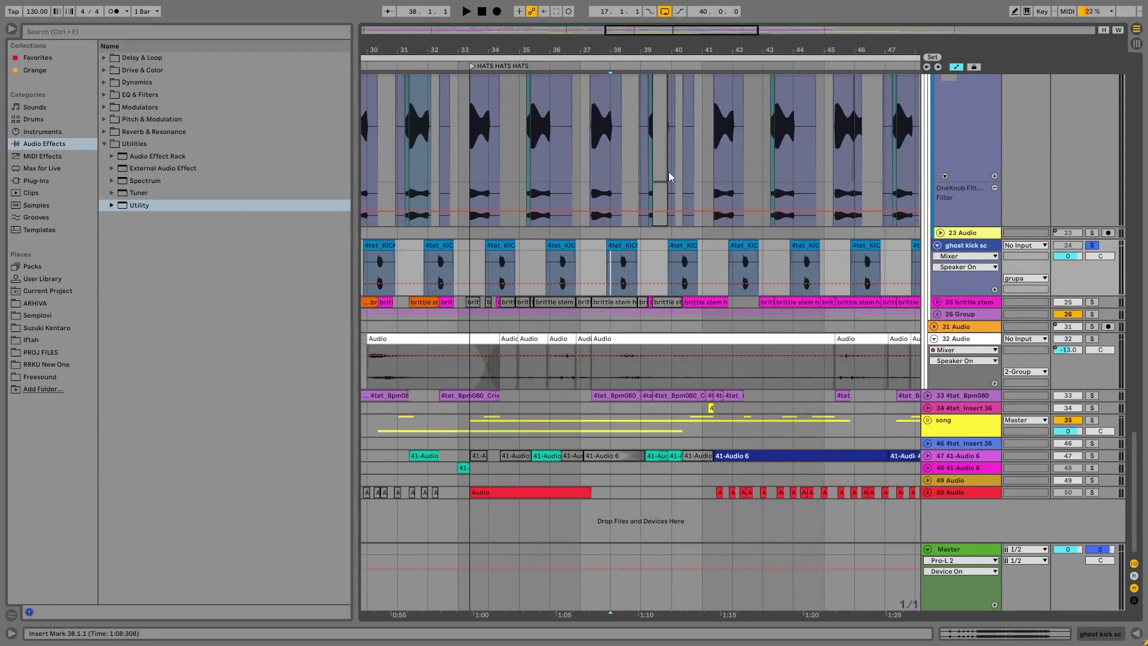
# Step: Unfold 25 brittle stem hats, hide the automation lanes, and audition the soloed track from 19.1.1 and 9.2.3
pyautogui.click(937, 303)
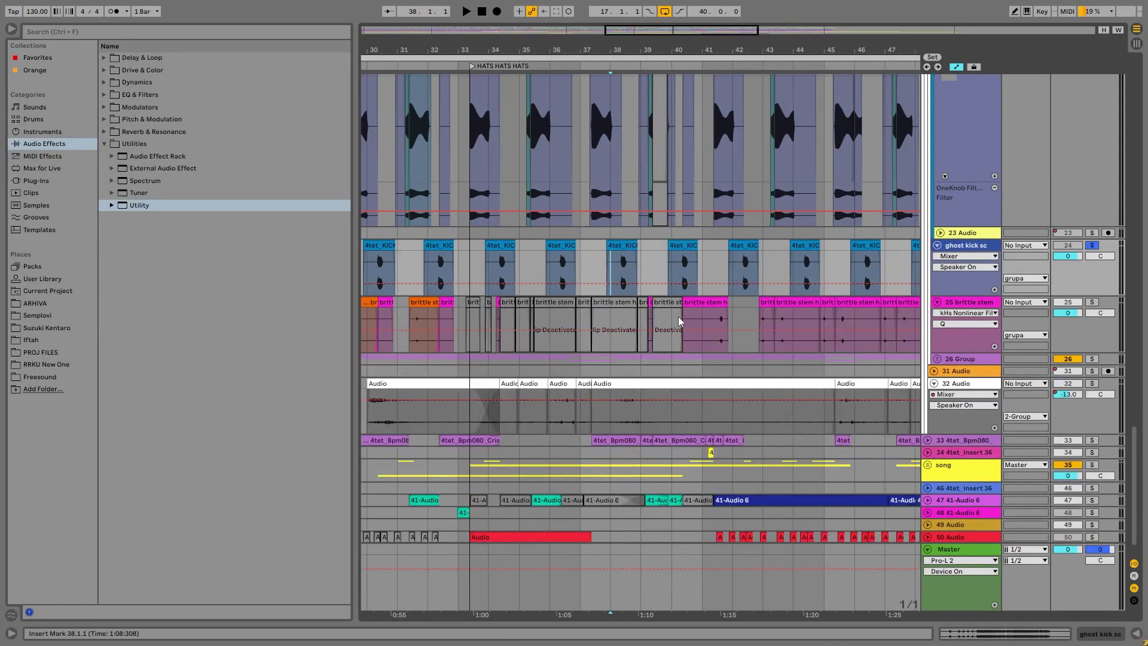
pyautogui.press('a')
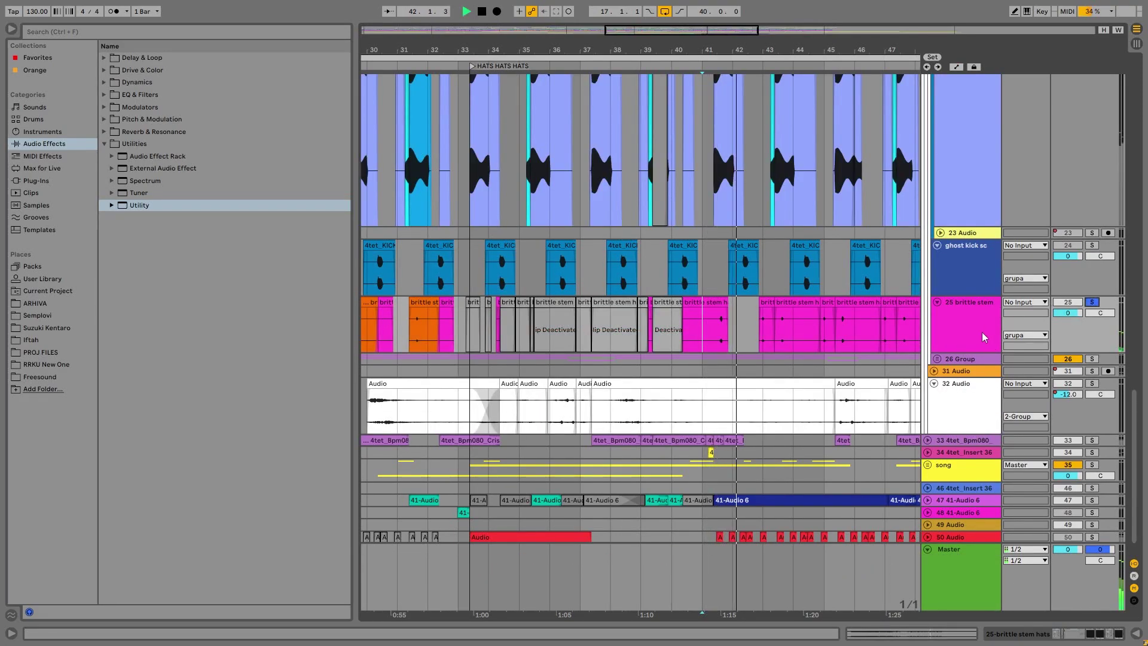
pyautogui.click(987, 338)
pyautogui.moveTo(752, 59); pyautogui.dragTo(751, 43)
pyautogui.click(517, 338)
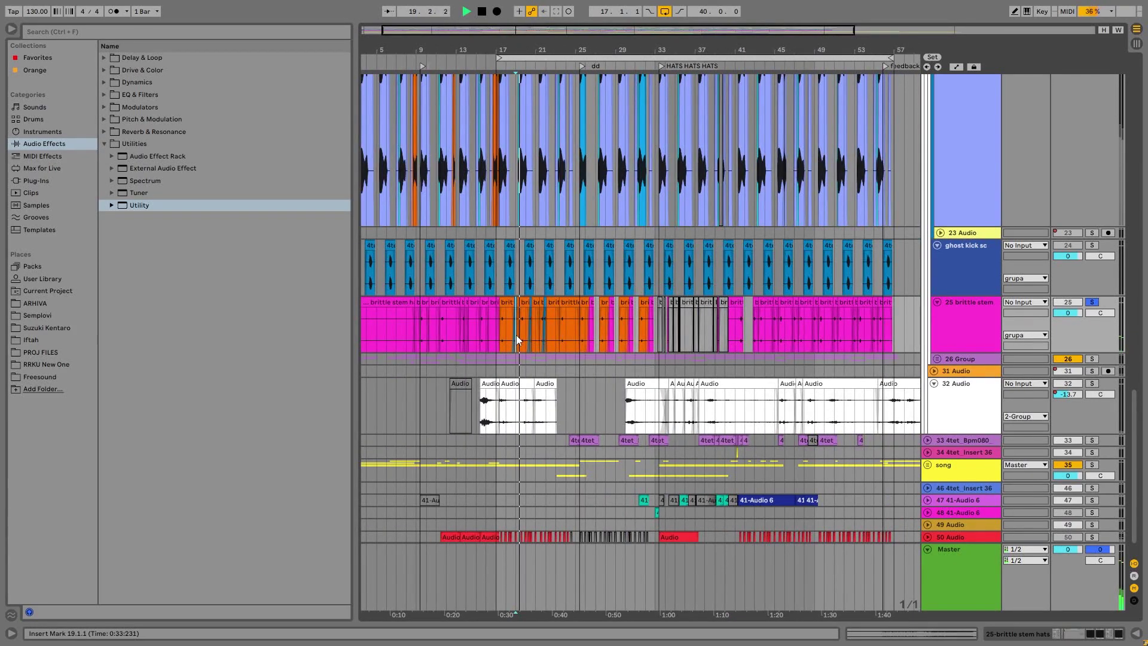
pyautogui.click(426, 332)
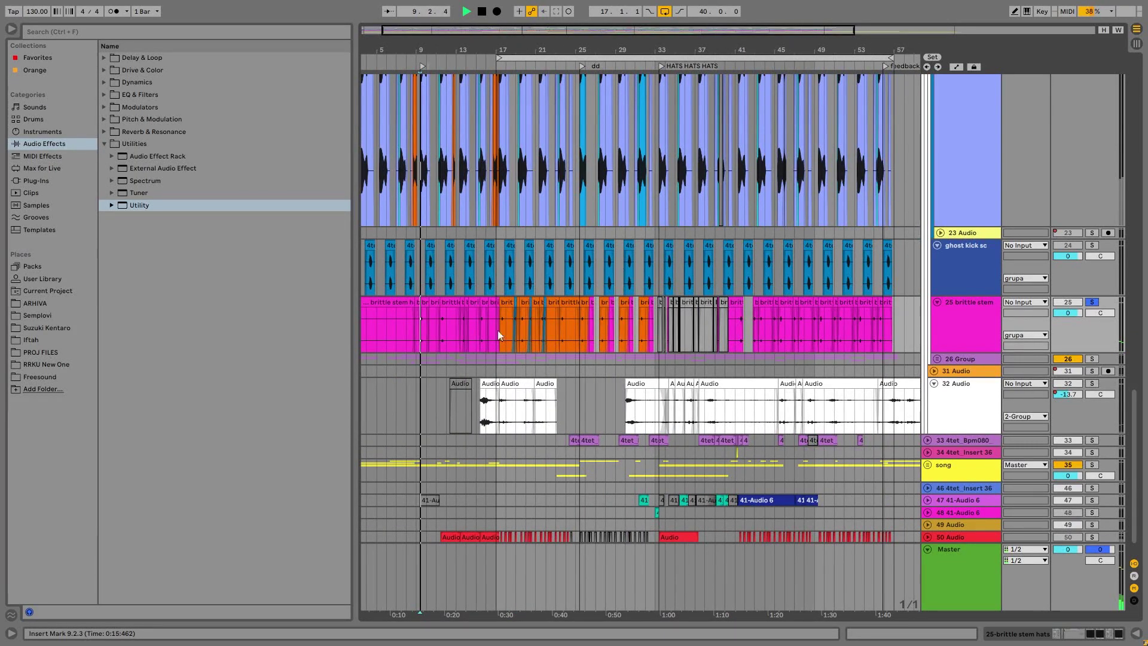
# Step: Unsolo 25 brittle stem hats, route ZAMENI's output to bass kick and stop playback
pyautogui.click(1091, 303)
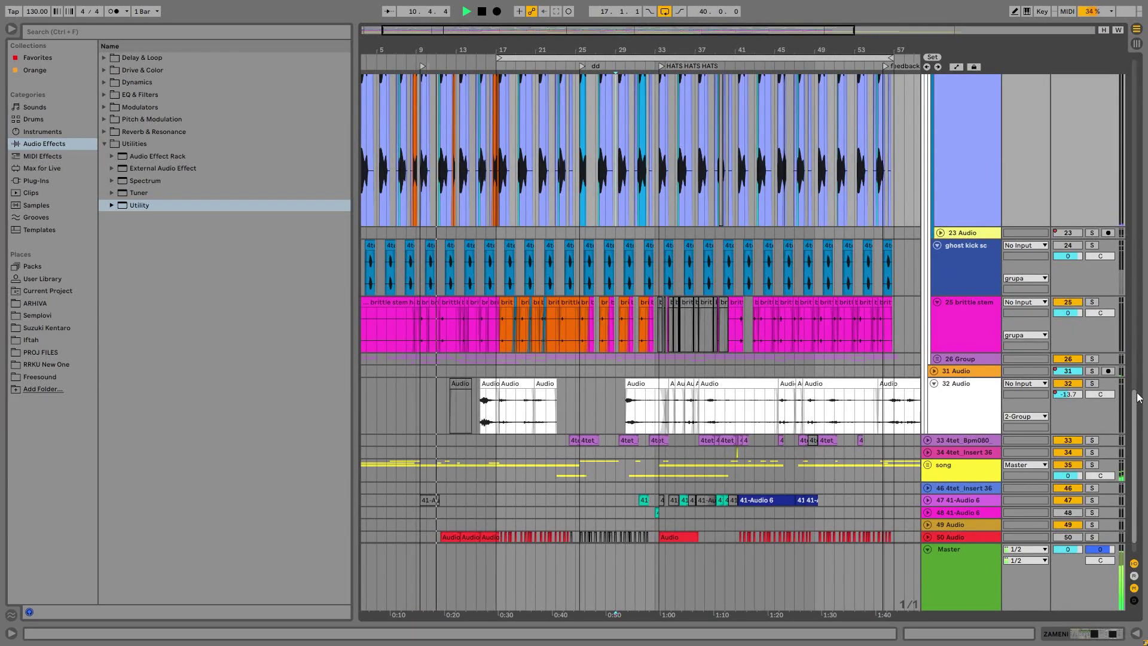
pyautogui.scroll(5, 1138, 398)
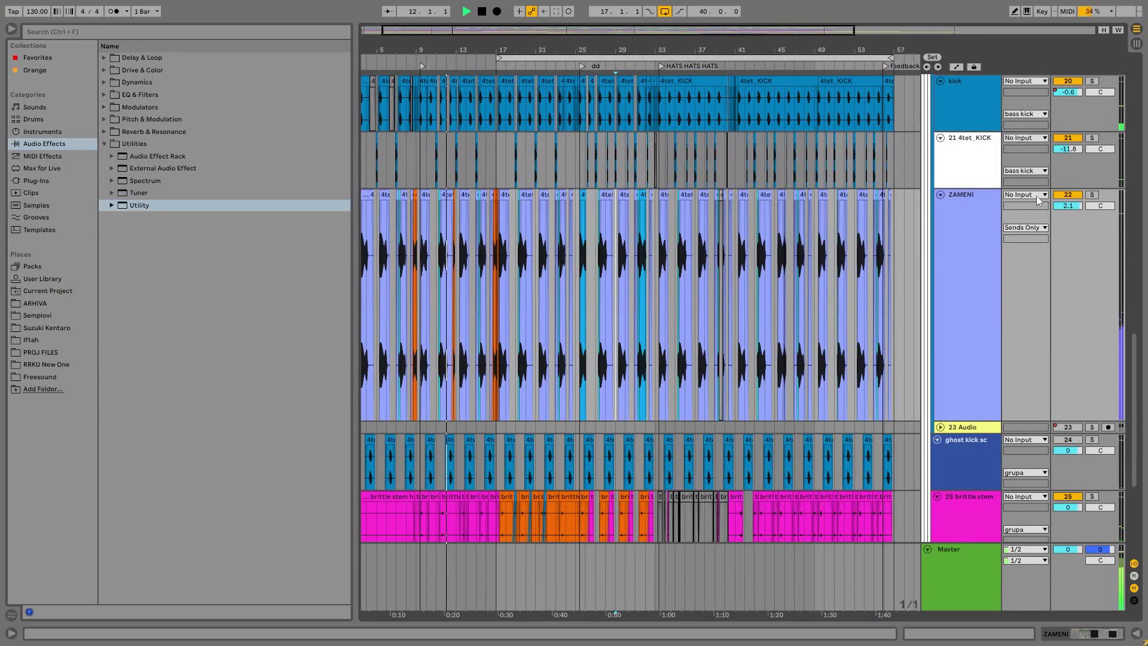
pyautogui.click(1044, 227)
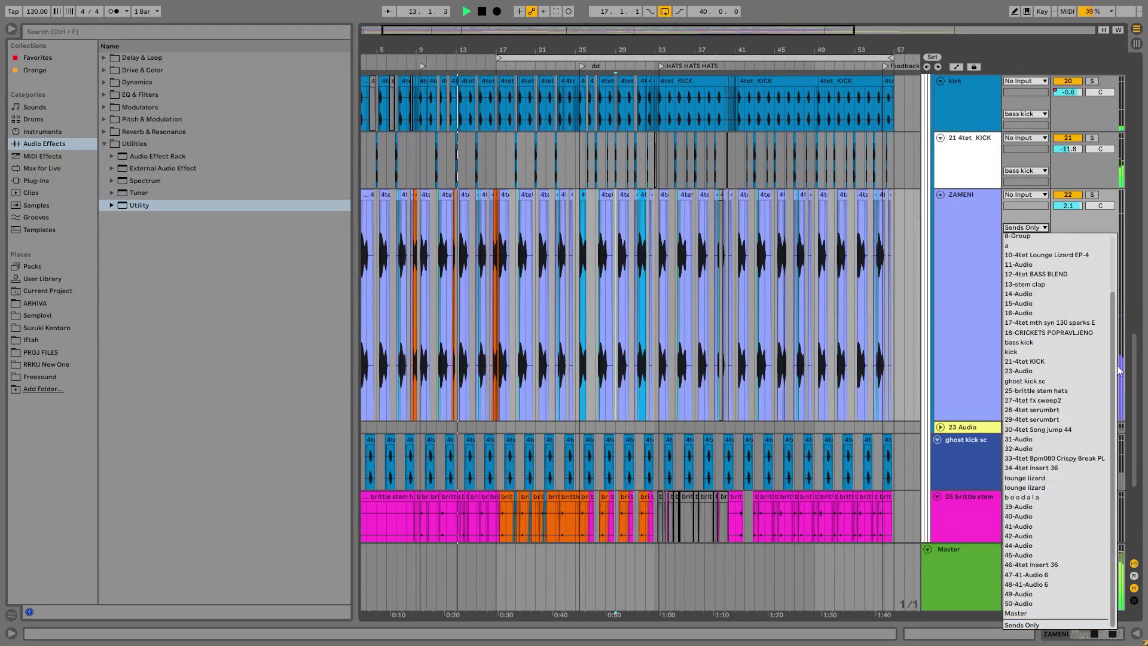
pyautogui.scroll(5, 1112, 277)
pyautogui.click(1040, 268)
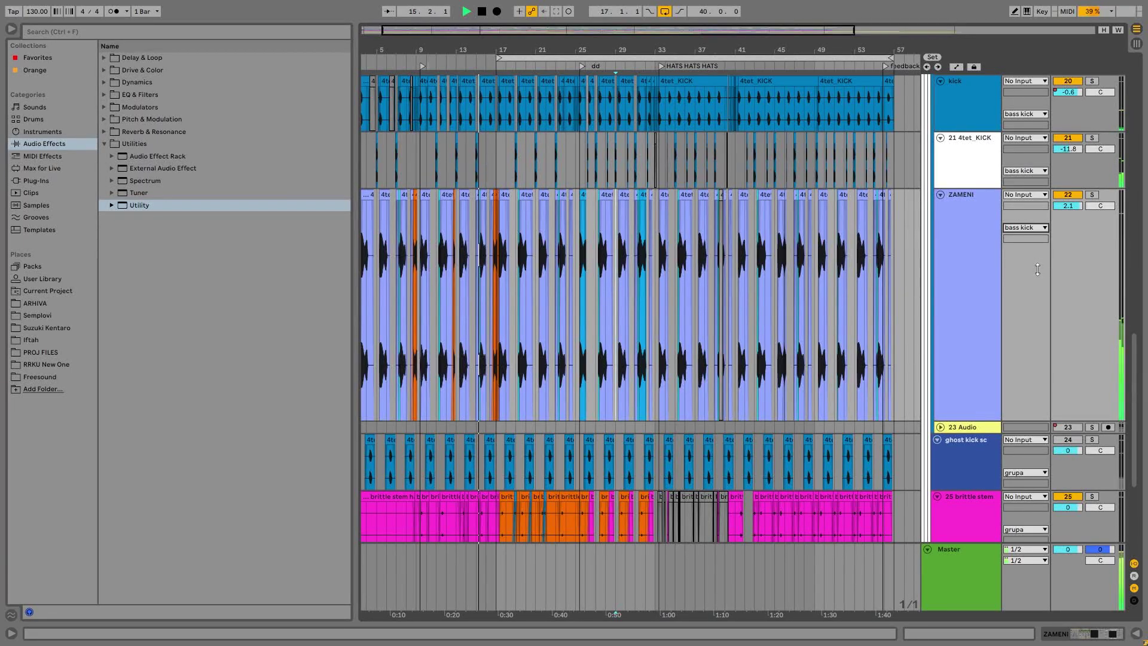
pyautogui.scroll(-2, 503, 177)
pyautogui.press('space')
# Step: Solo 25 brittle stem hats at 9.2.3 and show the devices of the first chain in its Audio Effect Rack
pyautogui.moveTo(435, 54); pyautogui.dragTo(435, 90)
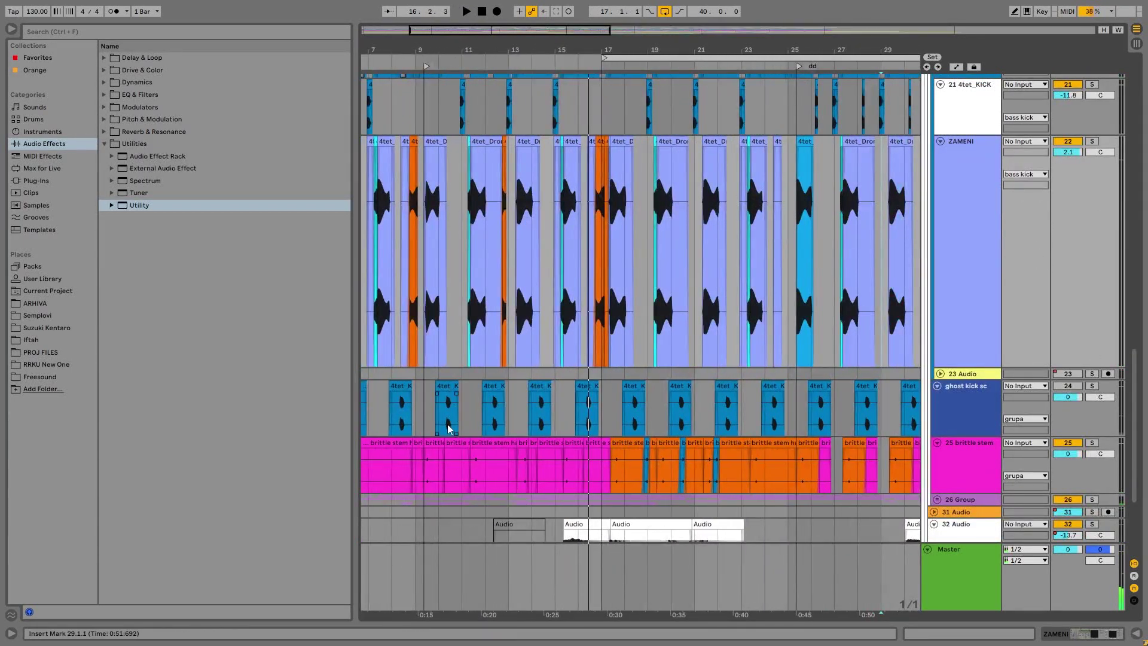
pyautogui.scroll(-5, 479, 383)
pyautogui.click(426, 333)
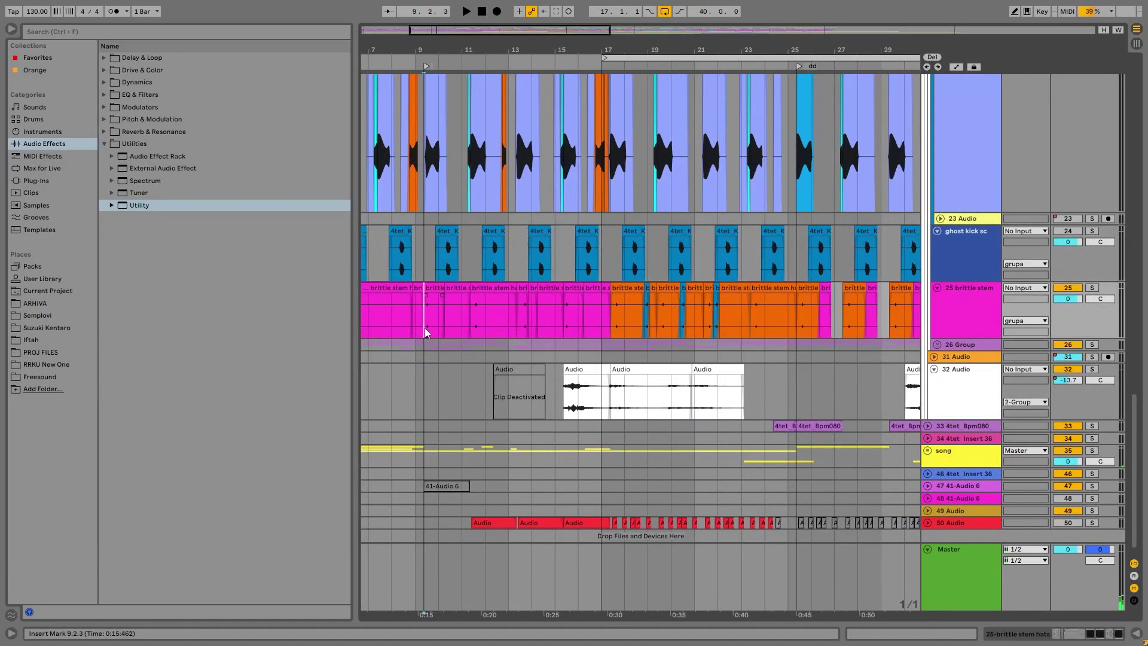
pyautogui.click(1091, 289)
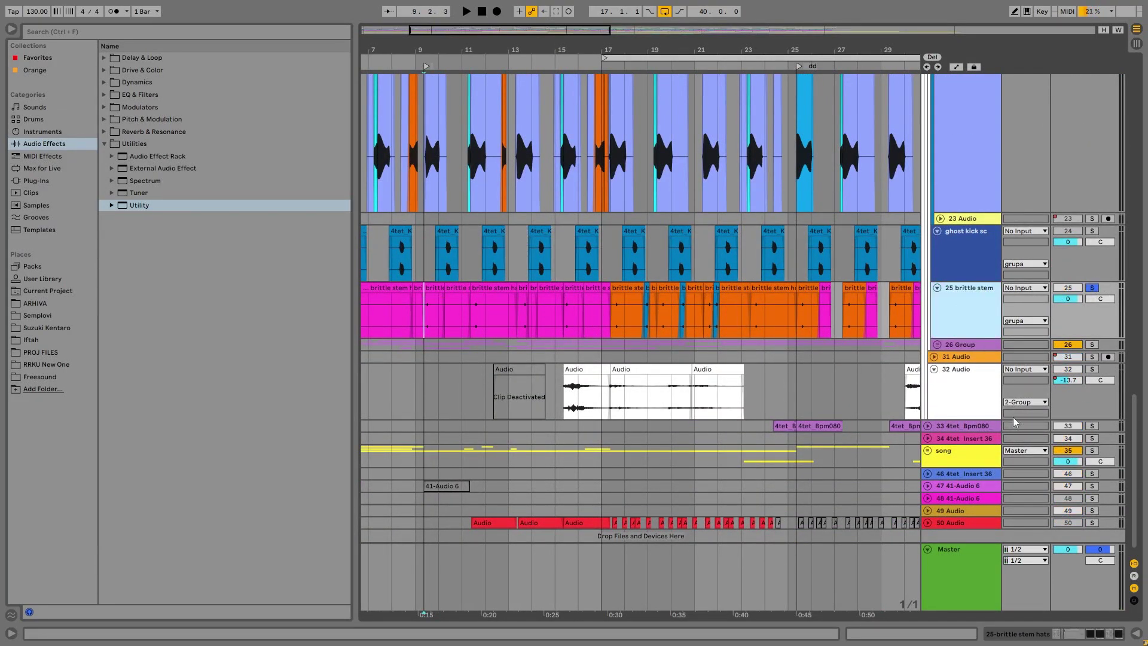
pyautogui.click(1090, 634)
pyautogui.click(313, 534)
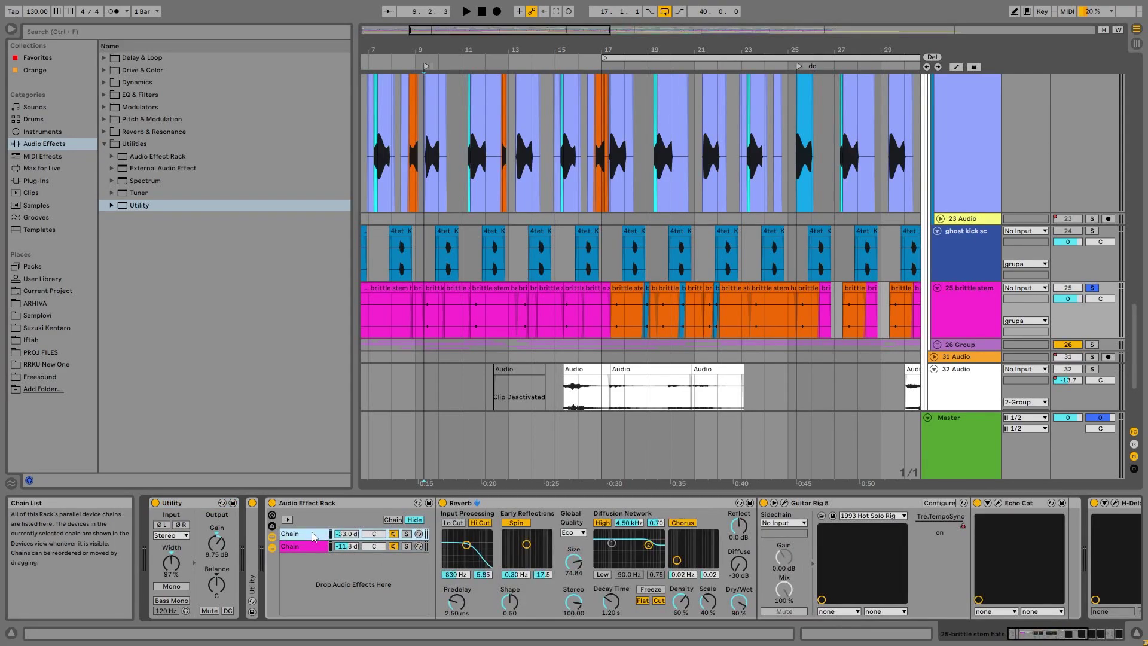
# Step: View the Guitar Rig 5 and Echo Cat plug-in windows of the first chain, closing each one
pyautogui.click(784, 504)
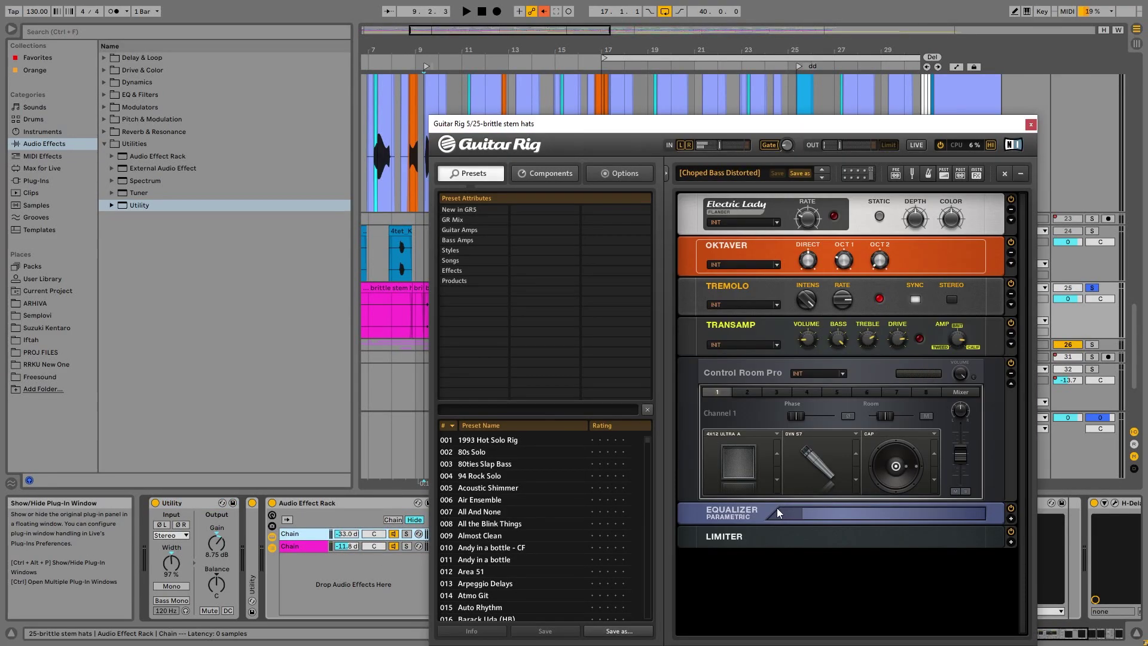
pyautogui.click(1032, 125)
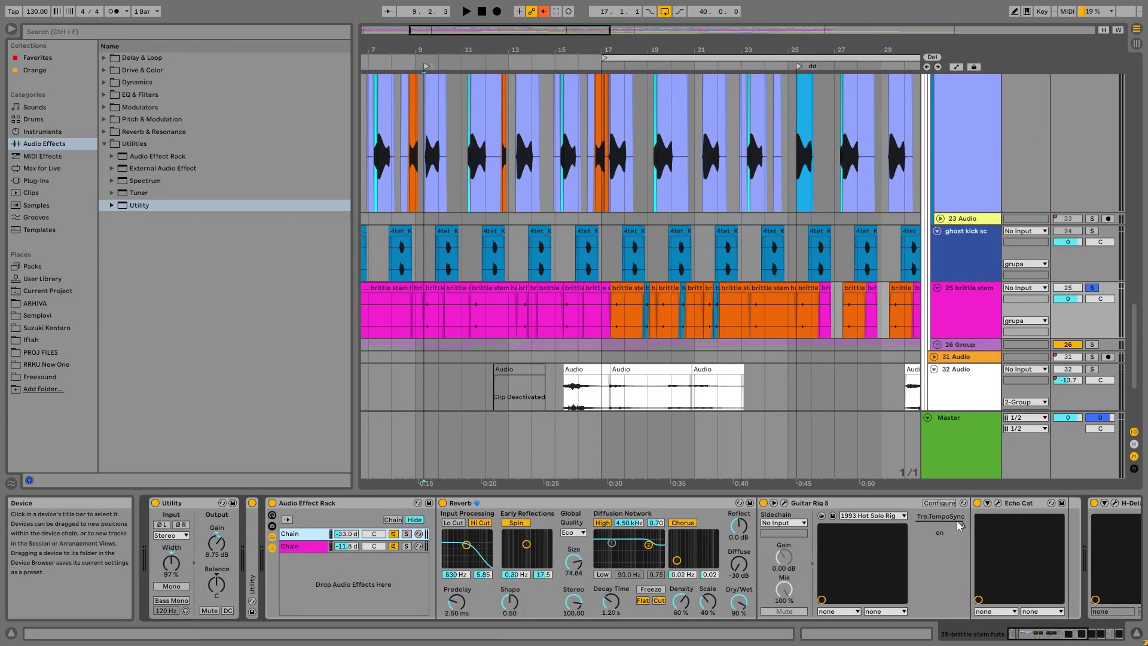
pyautogui.click(998, 503)
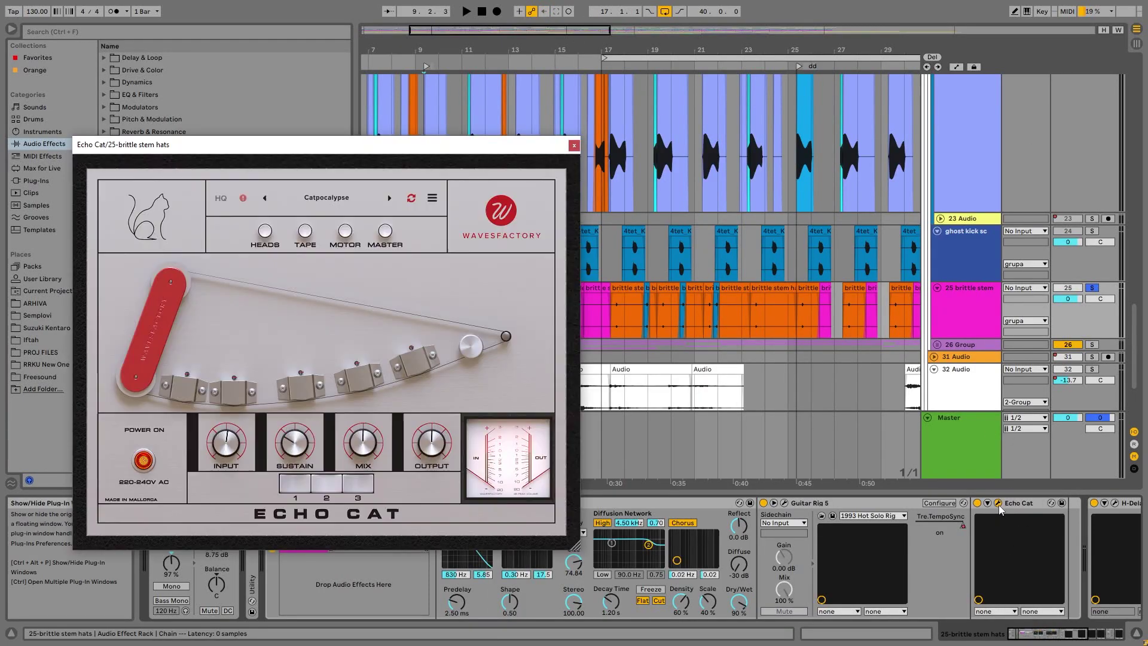
pyautogui.click(573, 145)
# Step: Solo the rack's first chain, audition it with its volume raised to 6.0 dB, and undo the volume change
pyautogui.click(408, 534)
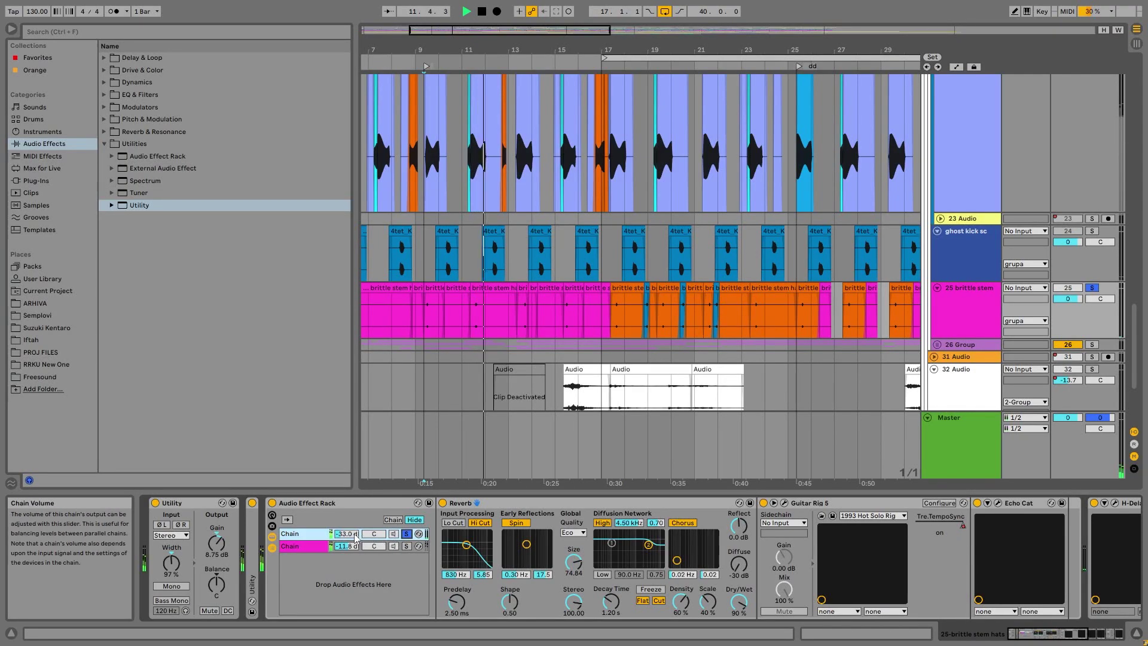
pyautogui.moveTo(350, 533); pyautogui.dragTo(349, 472)
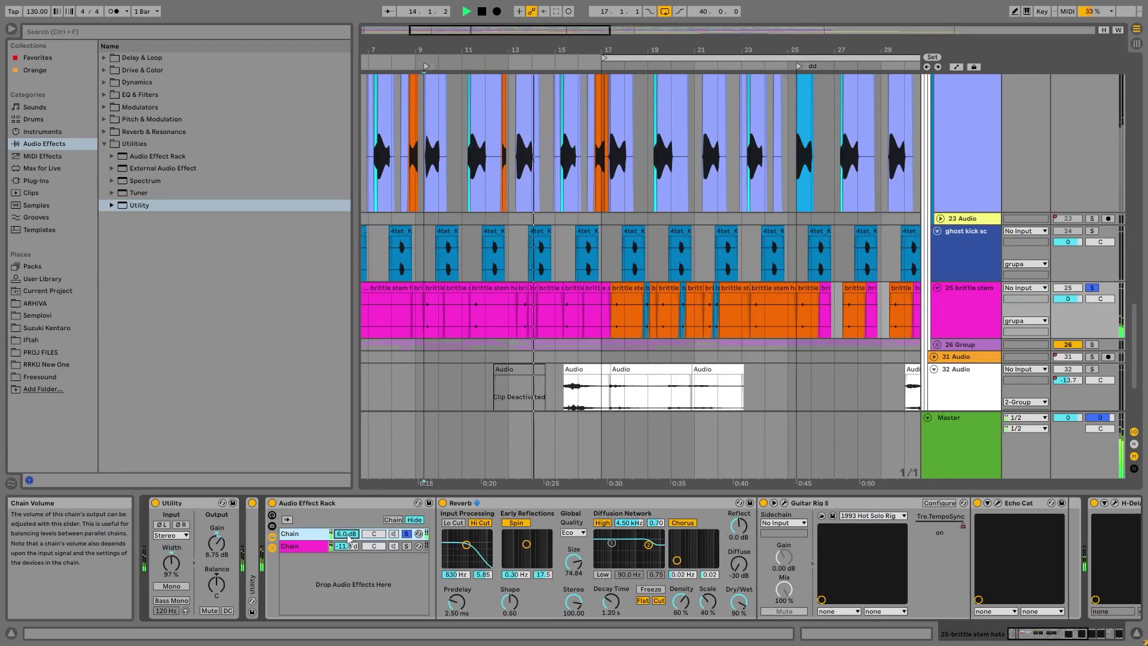
pyautogui.hotkey('ctrl', 'z')
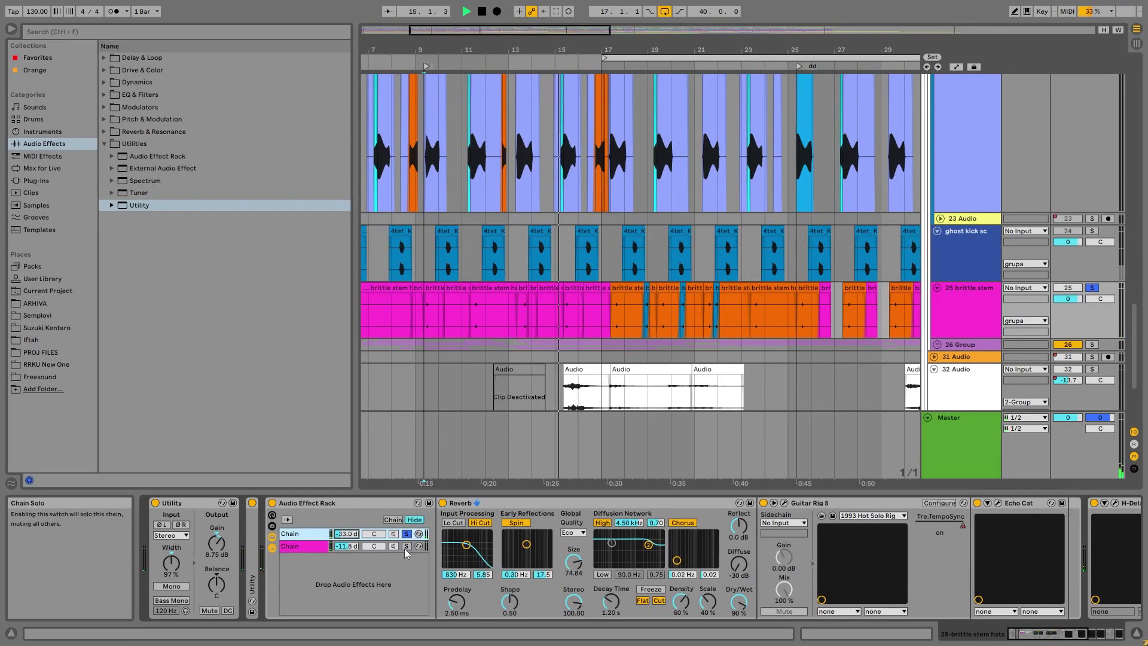
# Step: Solo the rack's second chain and restart playback from 9.2.3
pyautogui.click(406, 546)
pyautogui.press('space')
pyautogui.press('space')
# Step: View the H-Delay window, compare the sound with H-Delay deactivated and active, and close the window
pyautogui.click(533, 504)
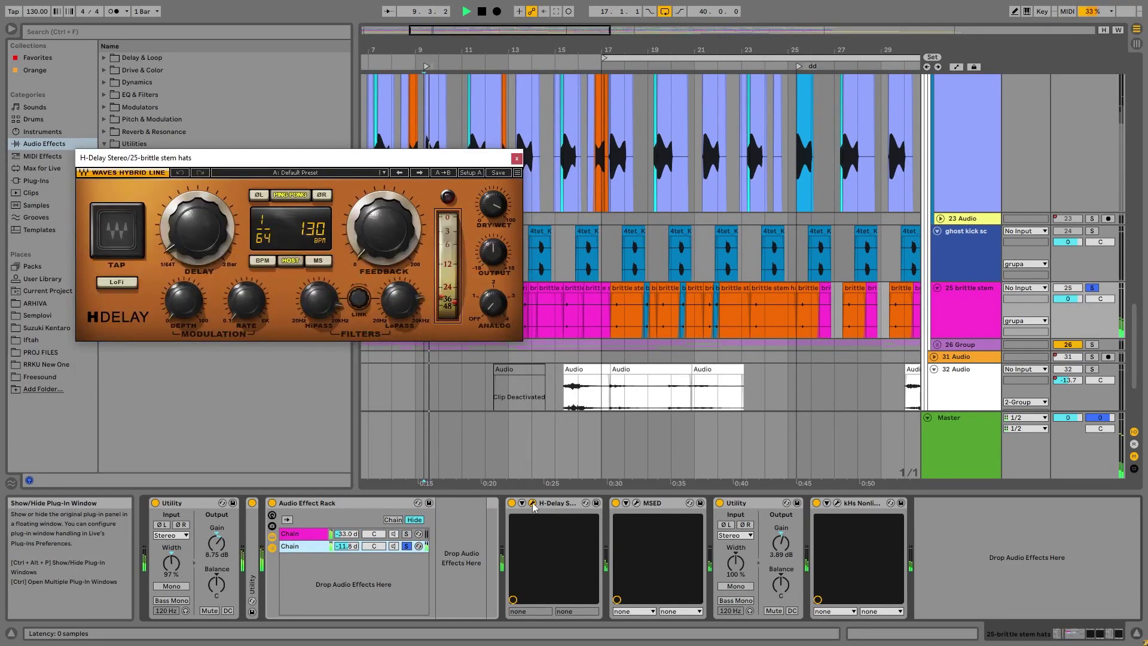
pyautogui.click(512, 504)
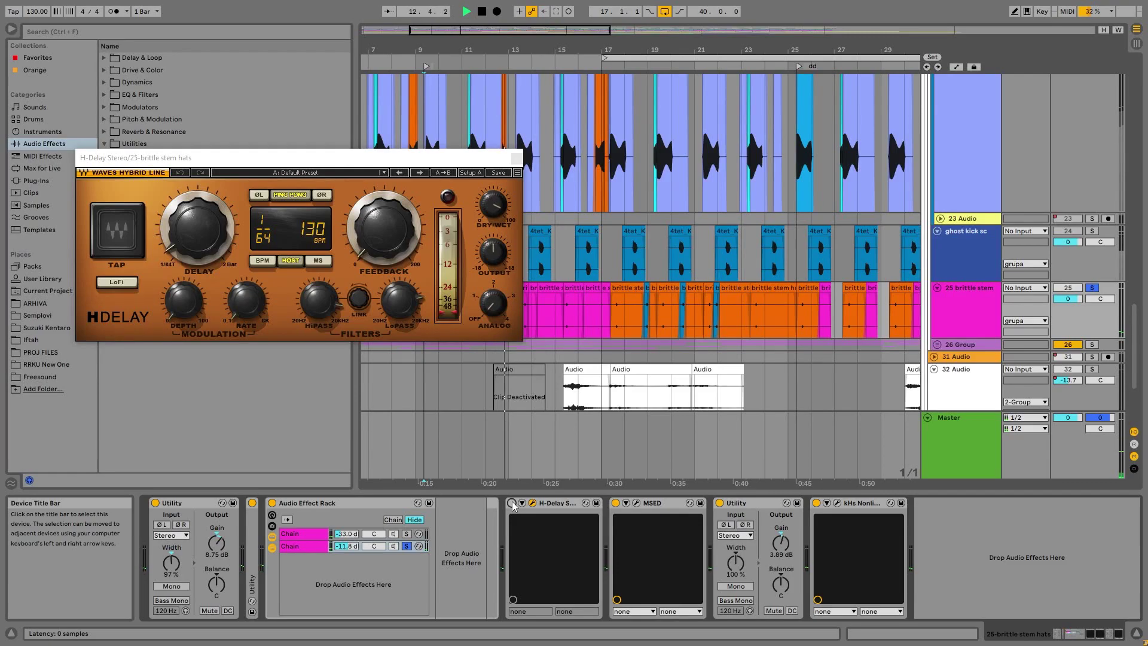
pyautogui.click(512, 504)
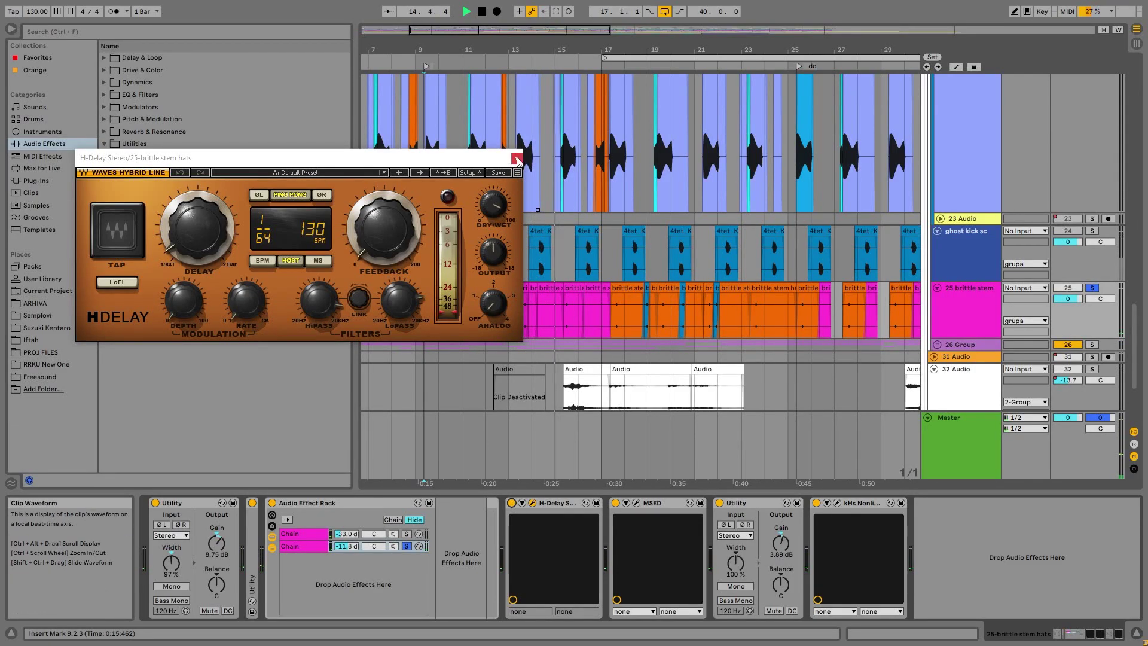
pyautogui.click(517, 159)
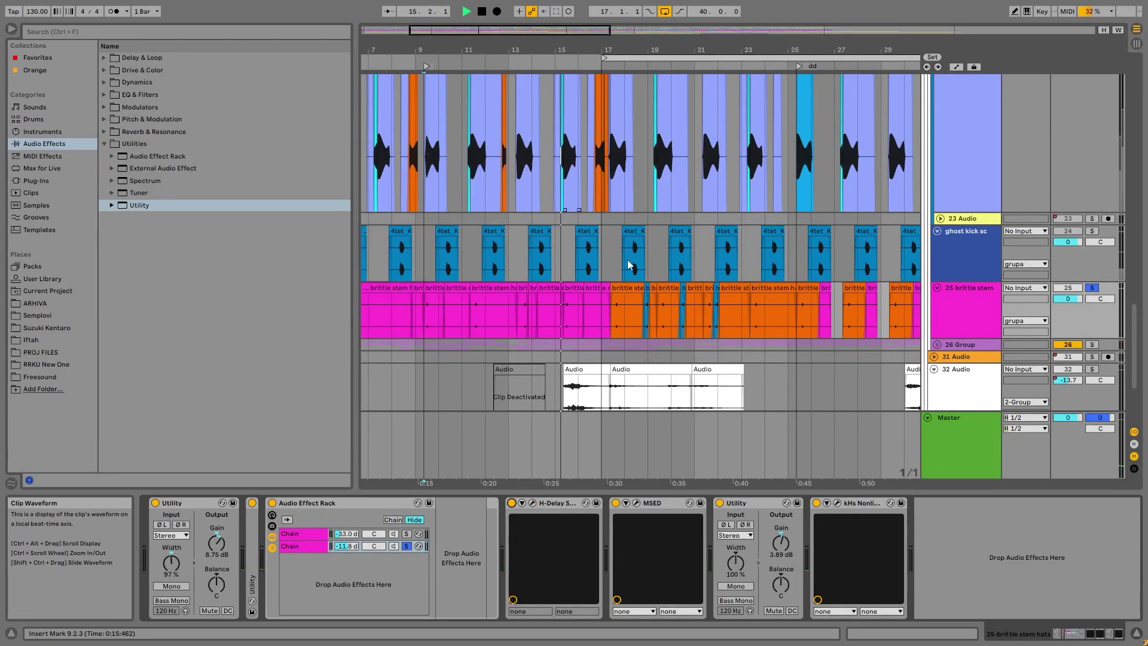
# Step: View the kHs Nonlinear Filter window while the hats play, close it and stop playback
pyautogui.click(837, 503)
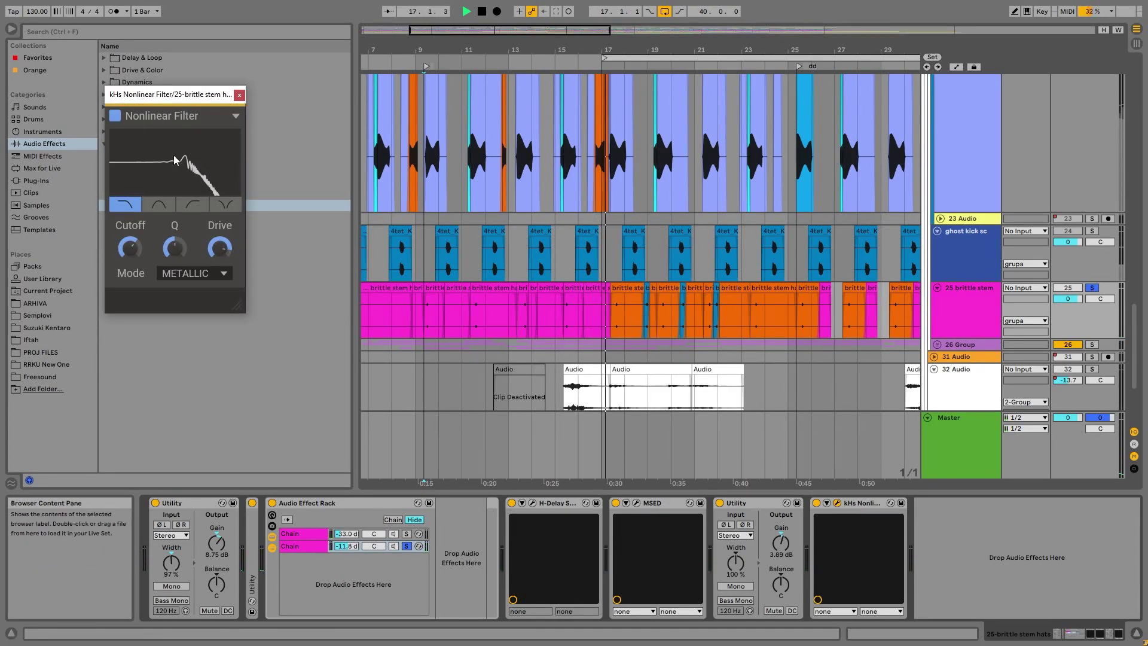
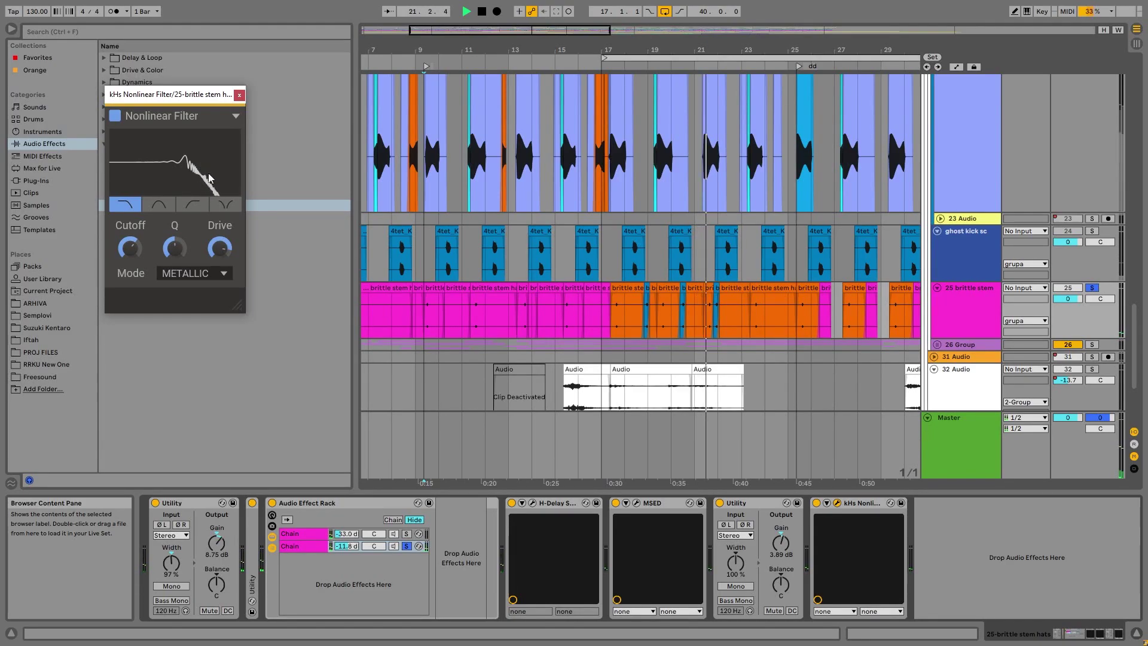
pyautogui.click(239, 95)
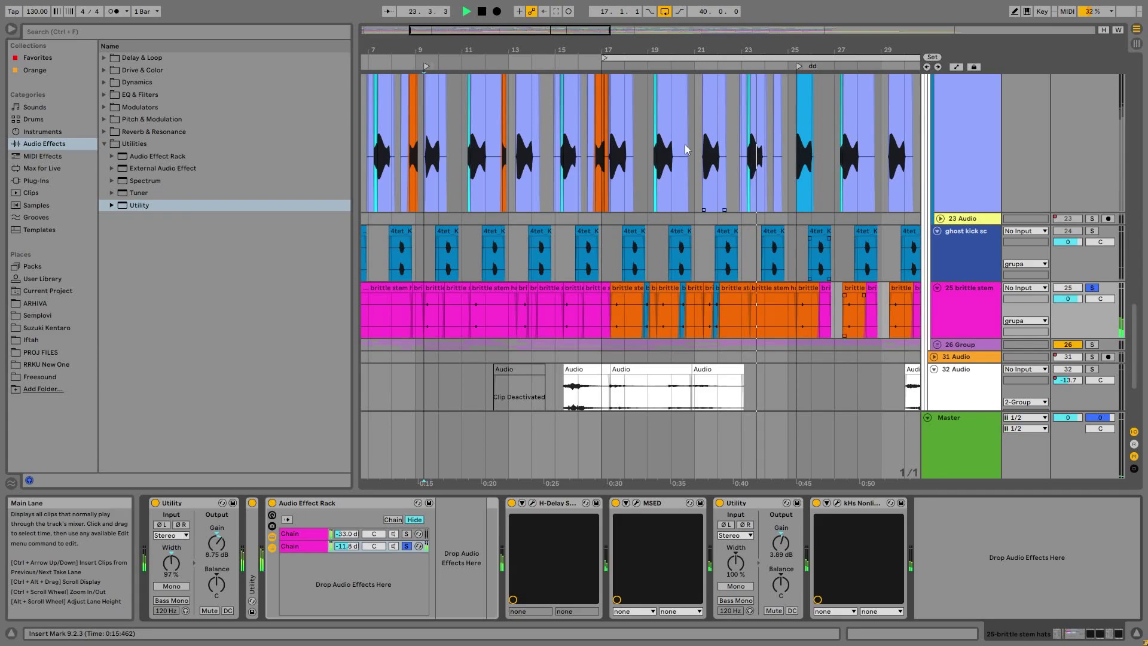
pyautogui.moveTo(607, 51); pyautogui.dragTo(606, 24)
pyautogui.press('space')
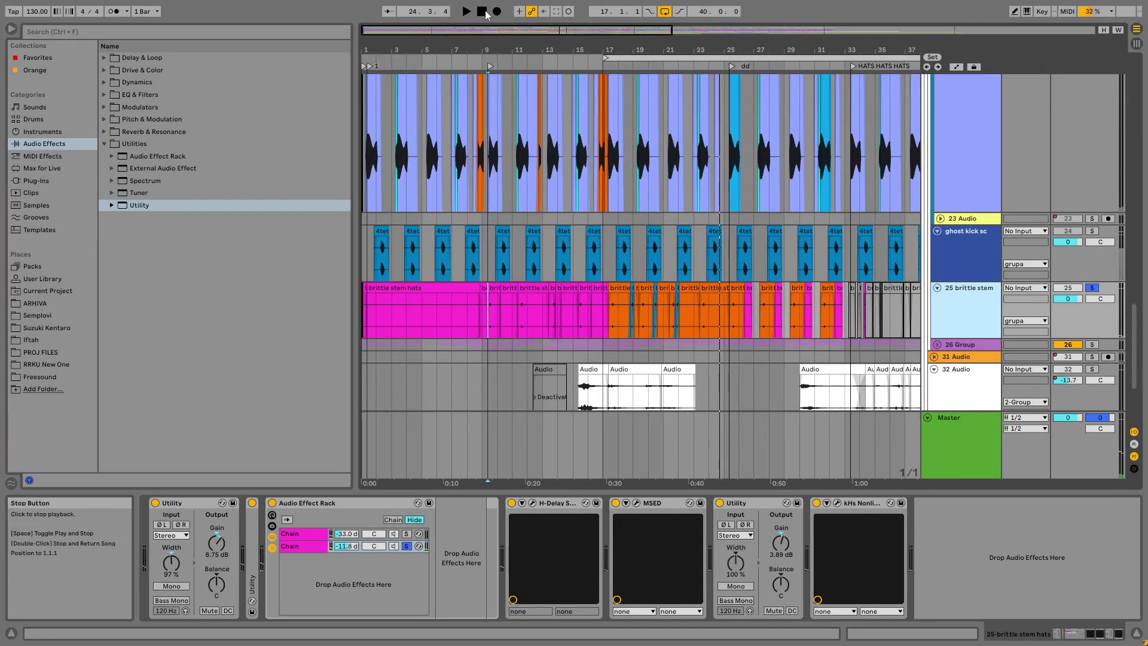
# Step: Unfold 26 Group to show its tracks 27 to 30, hide the device view and solo the group
pyautogui.click(937, 345)
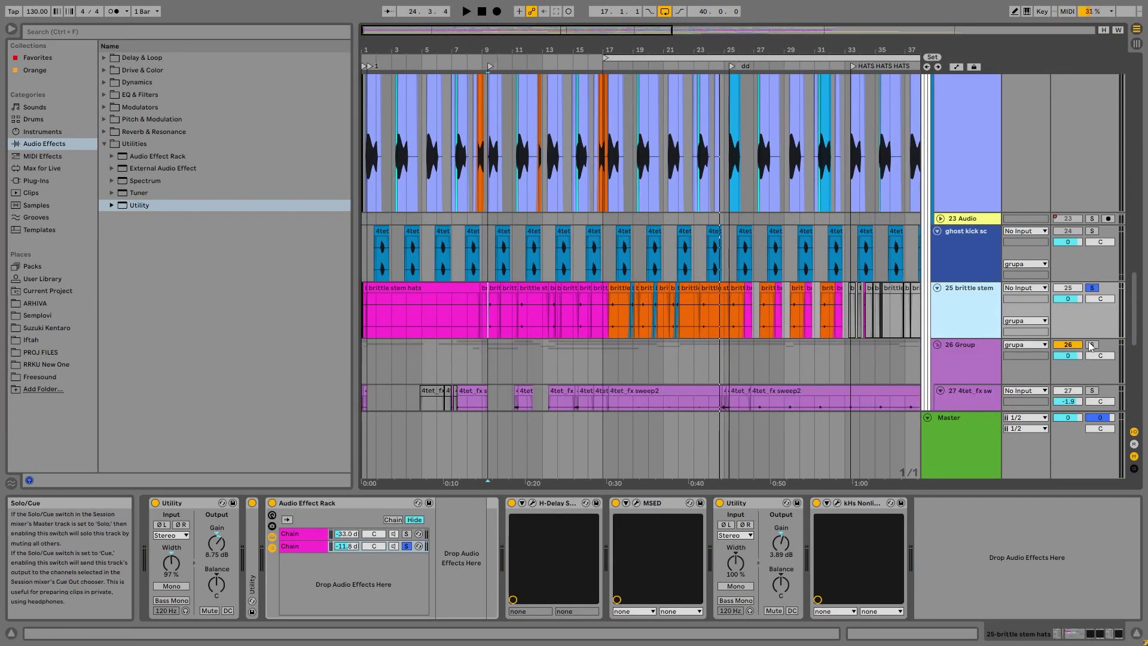
pyautogui.moveTo(1138, 316)
pyautogui.mouseDown()
pyautogui.moveTo(1141, 363)
pyautogui.moveTo(1135, 336)
pyautogui.mouseUp()
pyautogui.moveTo(754, 490); pyautogui.dragTo(754, 592)
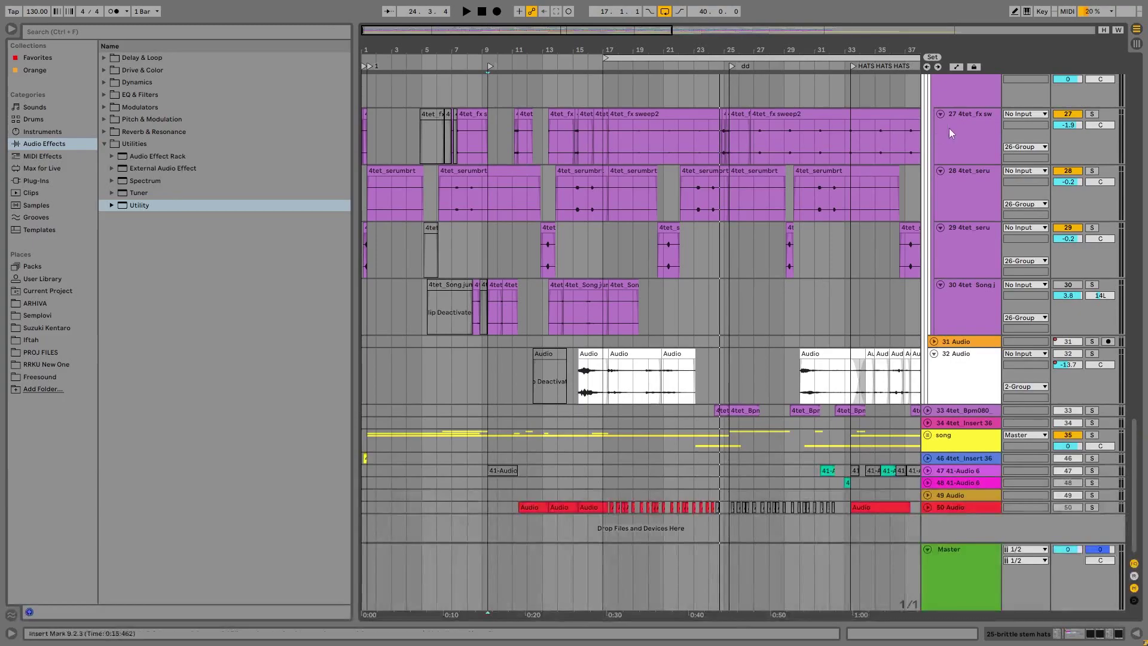
pyautogui.moveTo(1132, 420); pyautogui.dragTo(1133, 401)
pyautogui.click(955, 169)
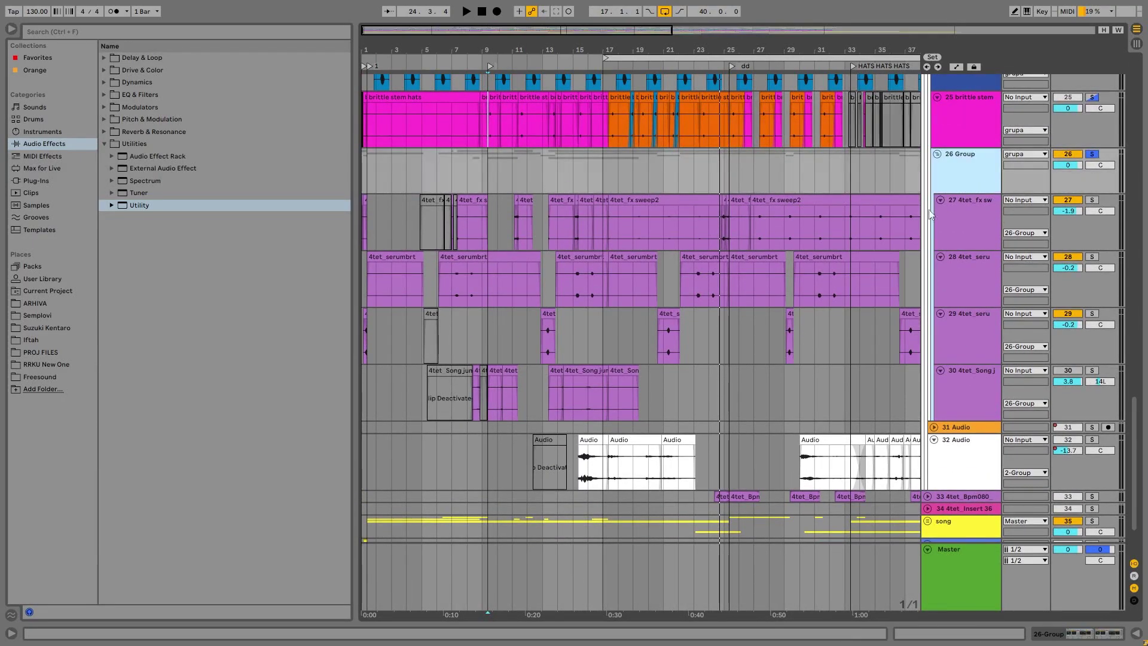
# Step: Audition the soloed 26 Group from 9.2.3 with its clips enlarged
pyautogui.click(494, 180)
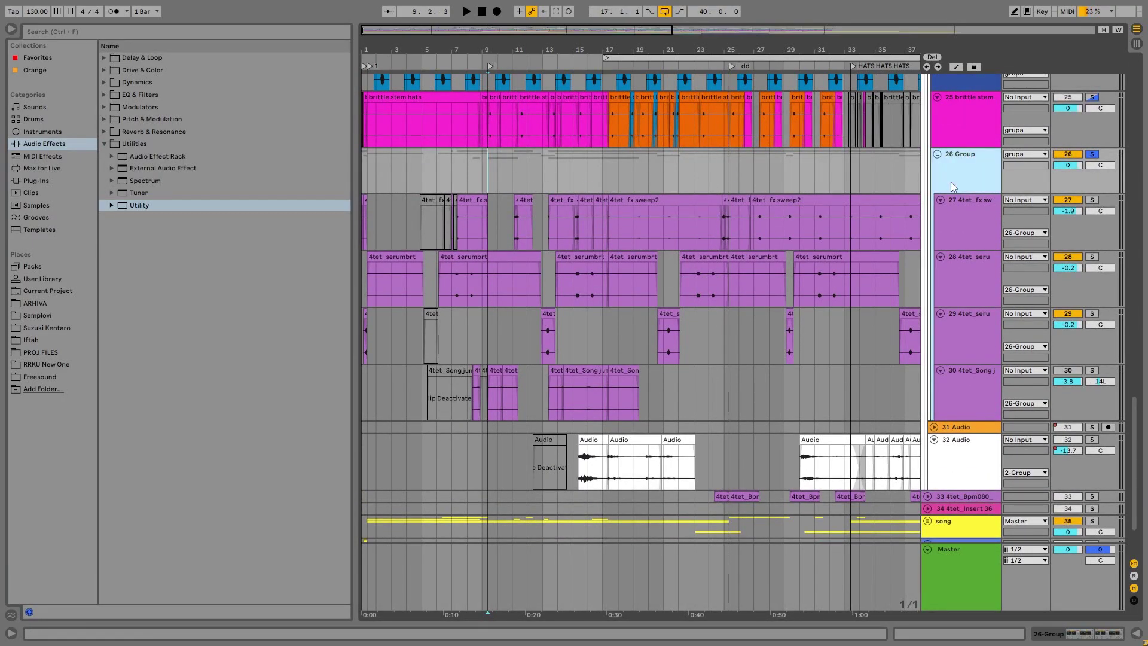
pyautogui.press('space')
pyautogui.moveTo(493, 49); pyautogui.dragTo(494, 84)
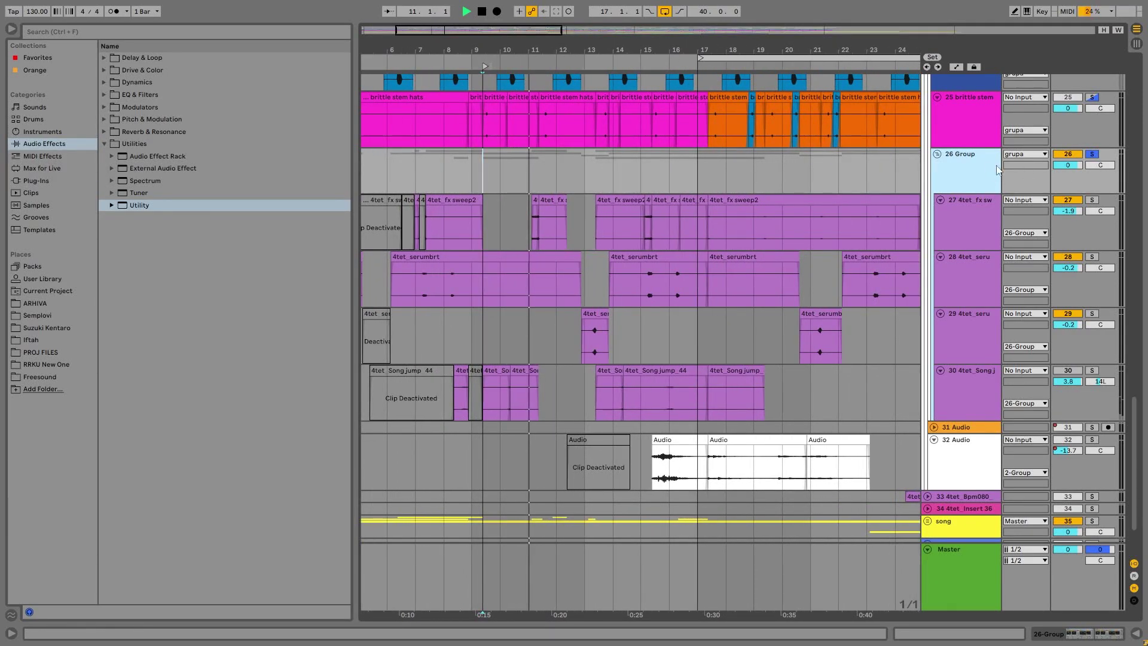
# Step: Audition the soloed 26 Group from 13.1.1 and 15.1.1, and show the device chain of track 27
pyautogui.click(586, 342)
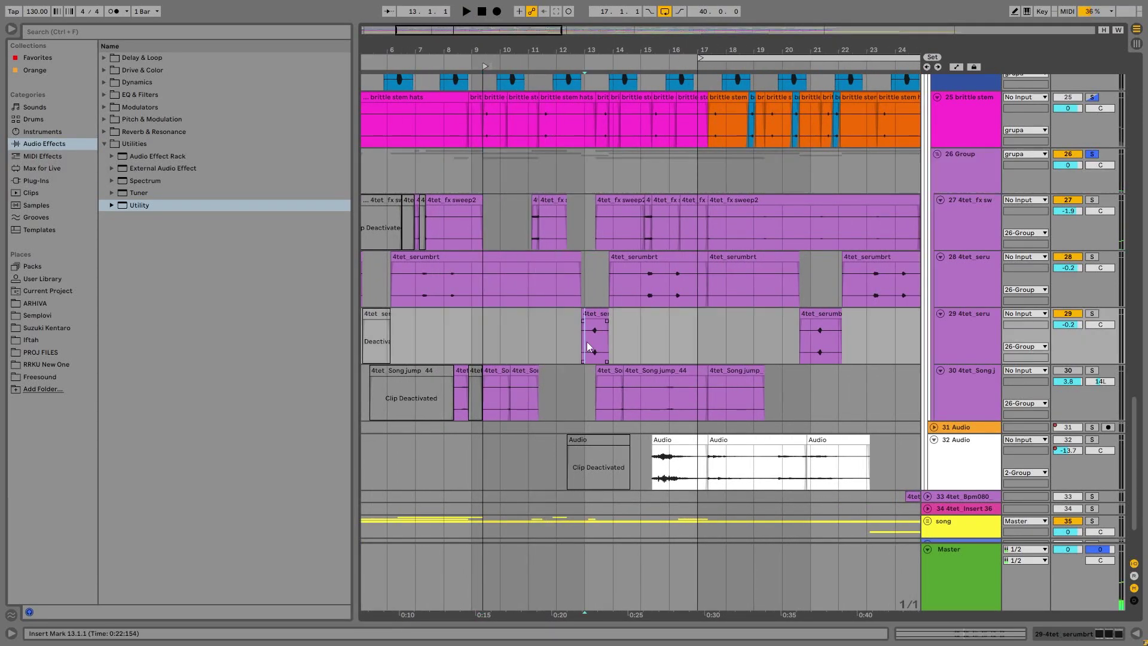
pyautogui.click(644, 281)
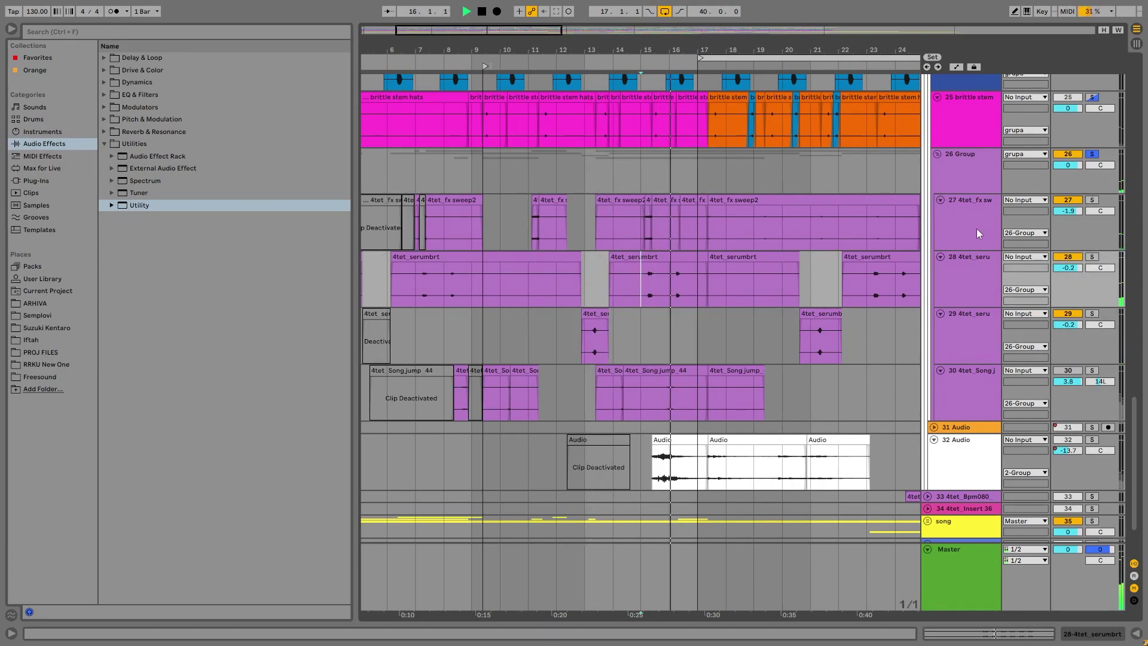
pyautogui.click(952, 221)
pyautogui.click(1092, 639)
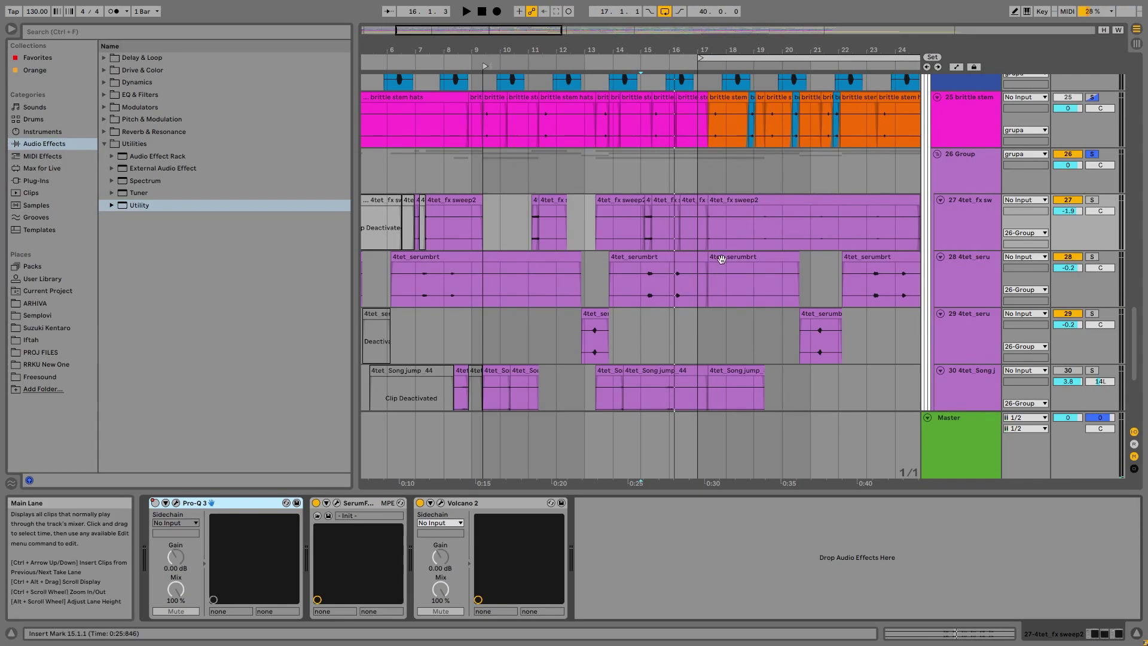
# Step: Show the 26 Group effect chain and play from 15.1.1, comparing the sound with both Reverbs deactivated and active
pyautogui.click(642, 174)
pyautogui.moveTo(656, 50); pyautogui.dragTo(660, 44)
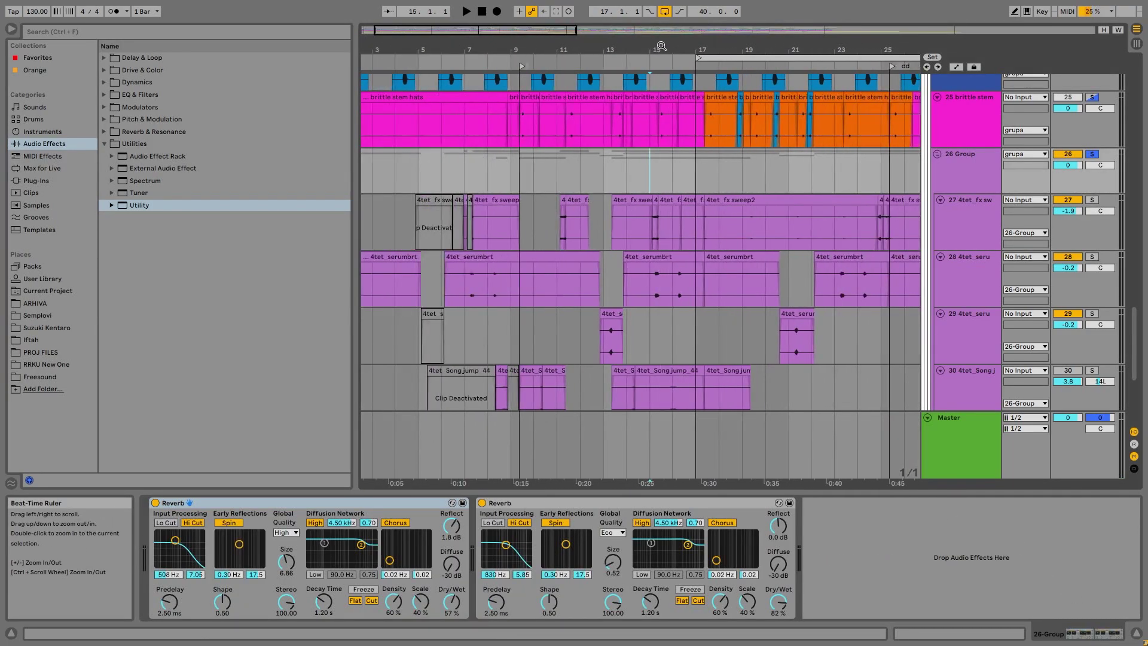
pyautogui.click(649, 228)
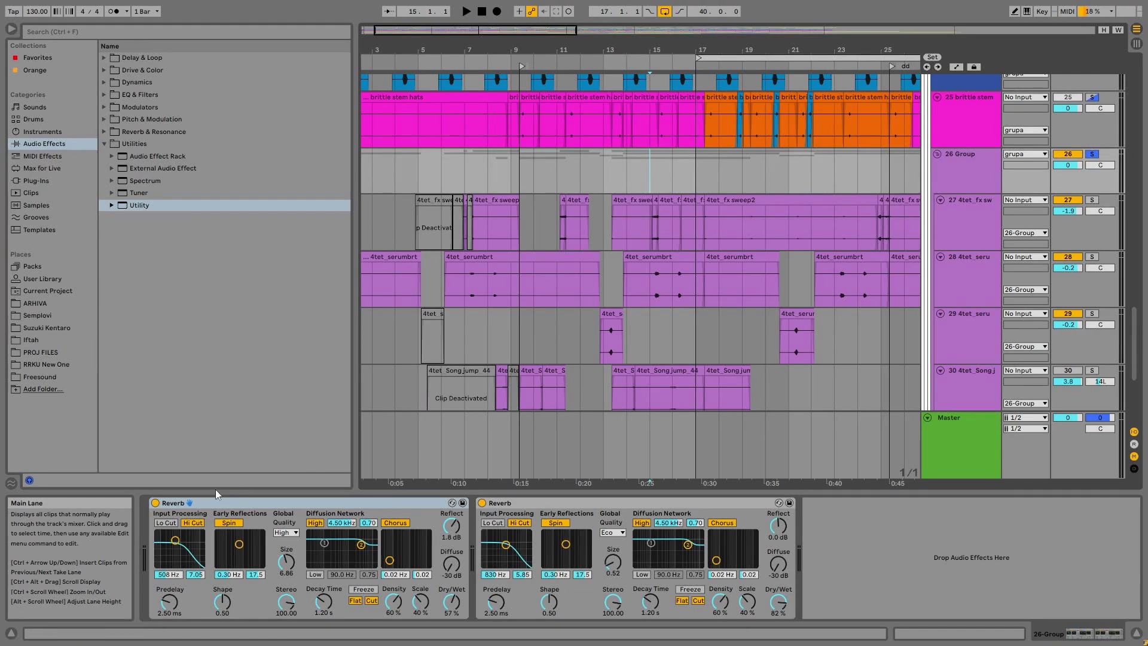
pyautogui.press('space')
pyautogui.click(155, 503)
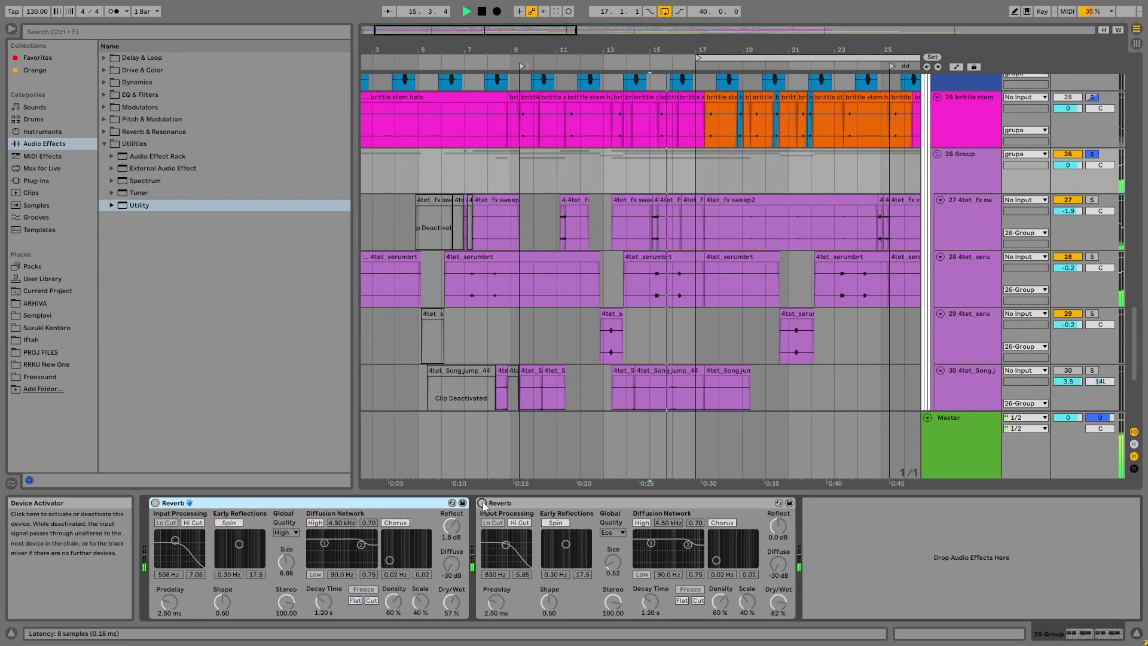
pyautogui.click(155, 503)
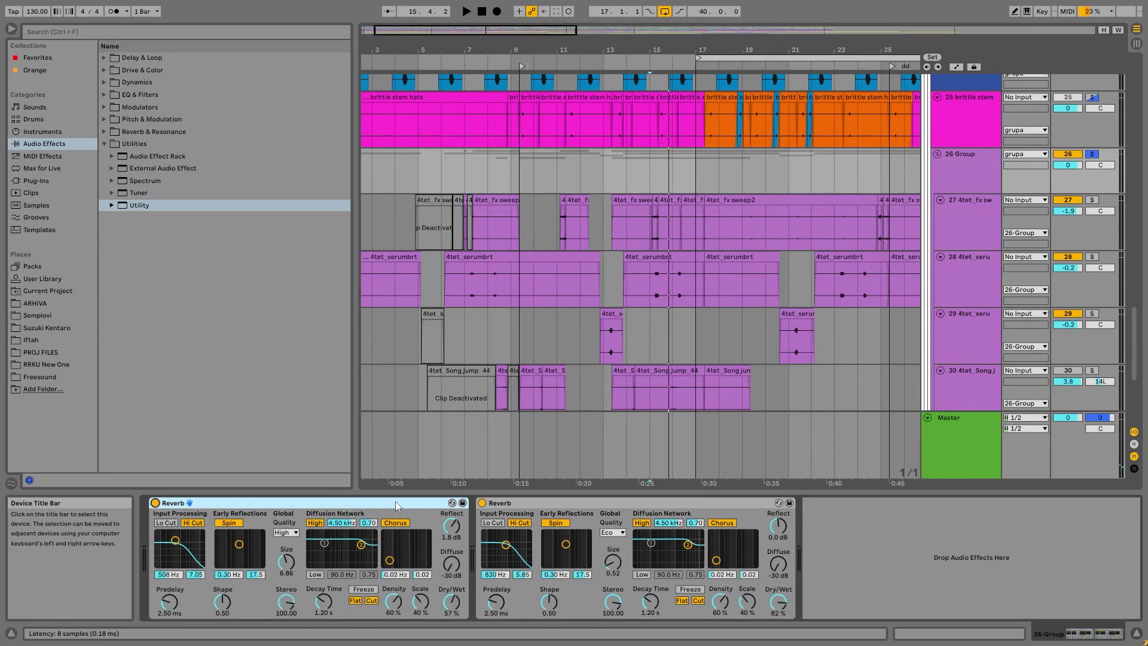
# Step: Audition the 4tet_fx sweep2 clips on track 27 in the stretch around bars 24 to 29
pyautogui.moveTo(622, 50); pyautogui.dragTo(622, 18)
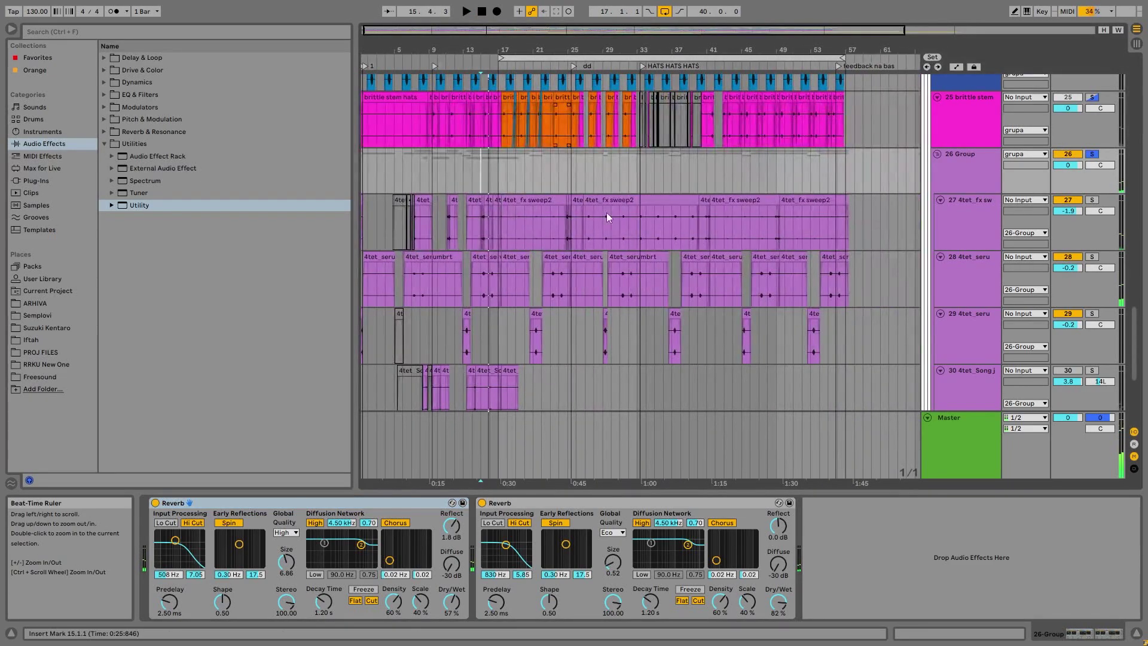
pyautogui.click(607, 214)
pyautogui.press('space')
pyautogui.press('space')
pyautogui.click(565, 215)
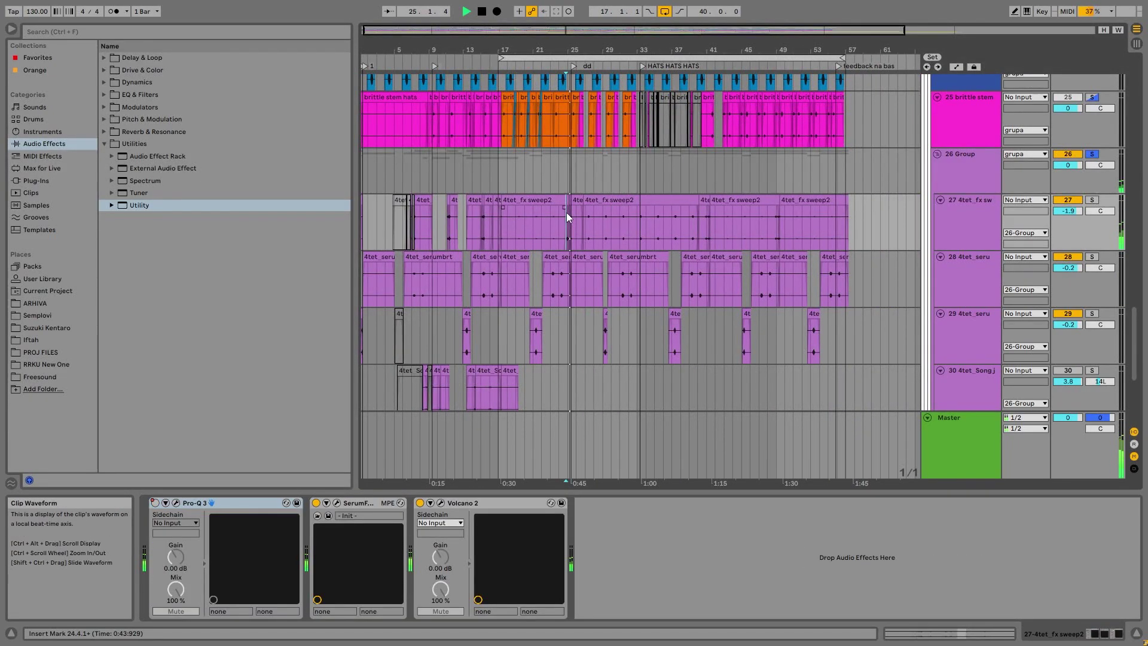
# Step: Compare the 26 Group sweep near bar 25 with its two Reverbs deactivated and active, and stop playback
pyautogui.click(966, 170)
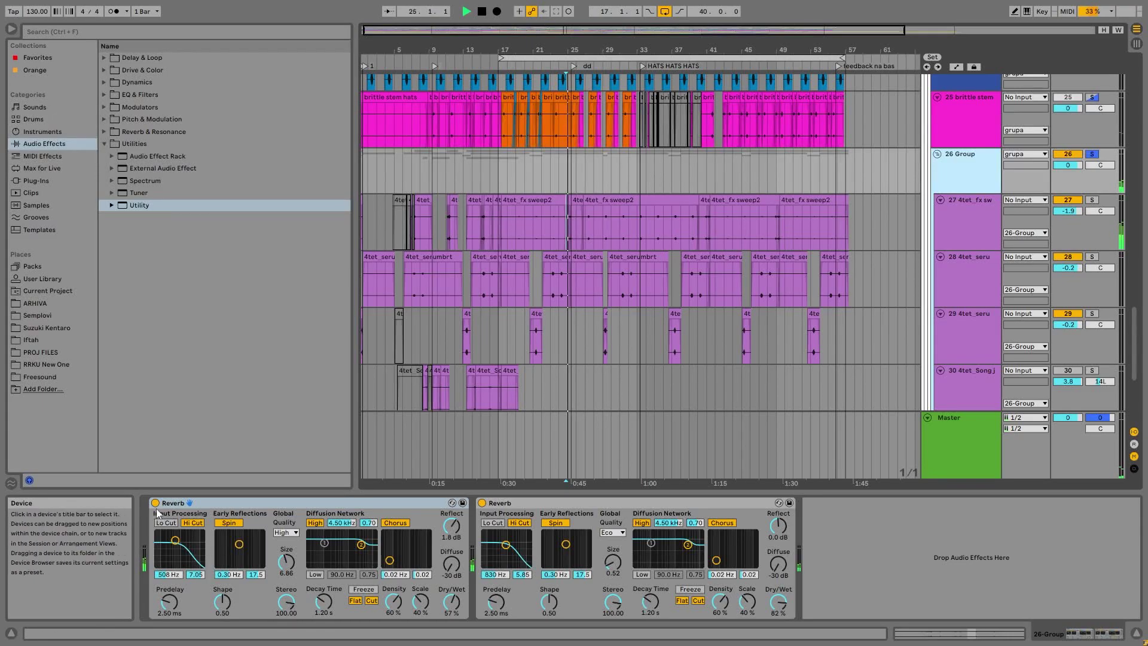
pyautogui.click(155, 503)
pyautogui.click(482, 503)
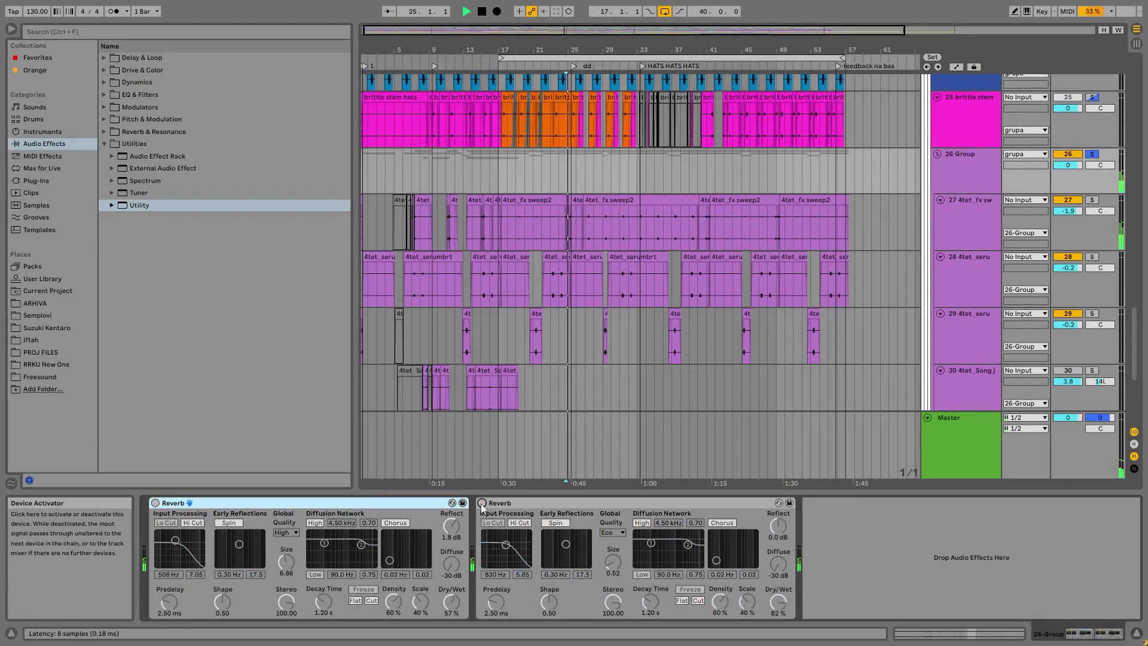
pyautogui.click(482, 503)
pyautogui.press('space')
pyautogui.click(155, 503)
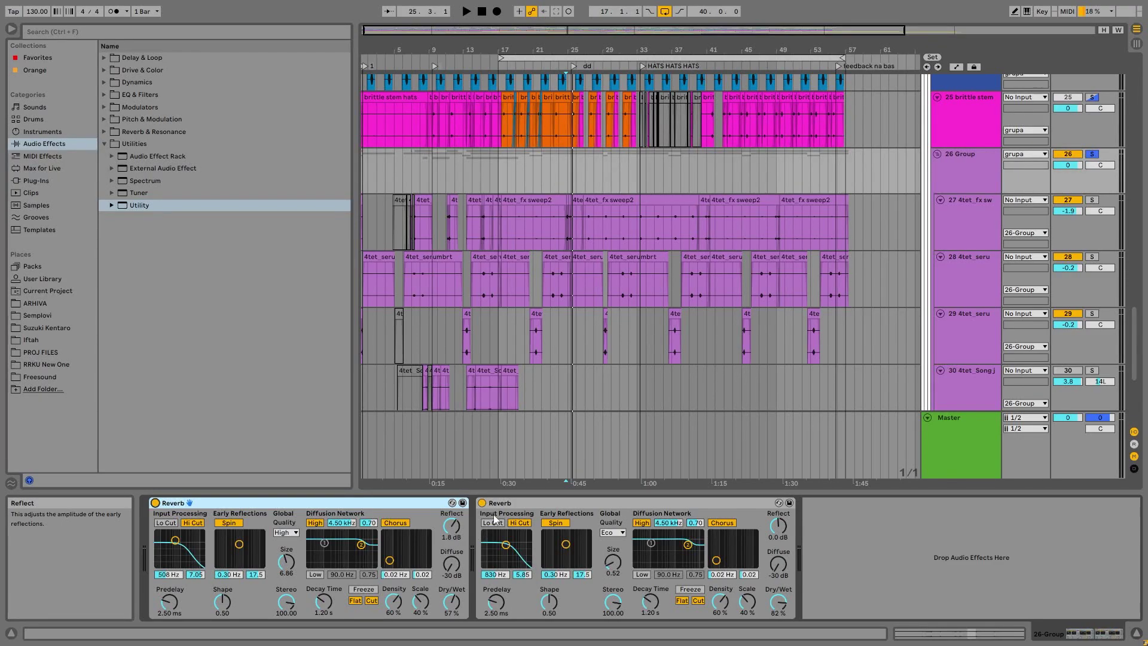
# Step: Solo track 27 and audition its 4tet_fx sweep2 clip from 27.1.1
pyautogui.moveTo(557, 50); pyautogui.dragTo(557, 149)
pyautogui.click(611, 231)
pyautogui.click(622, 232)
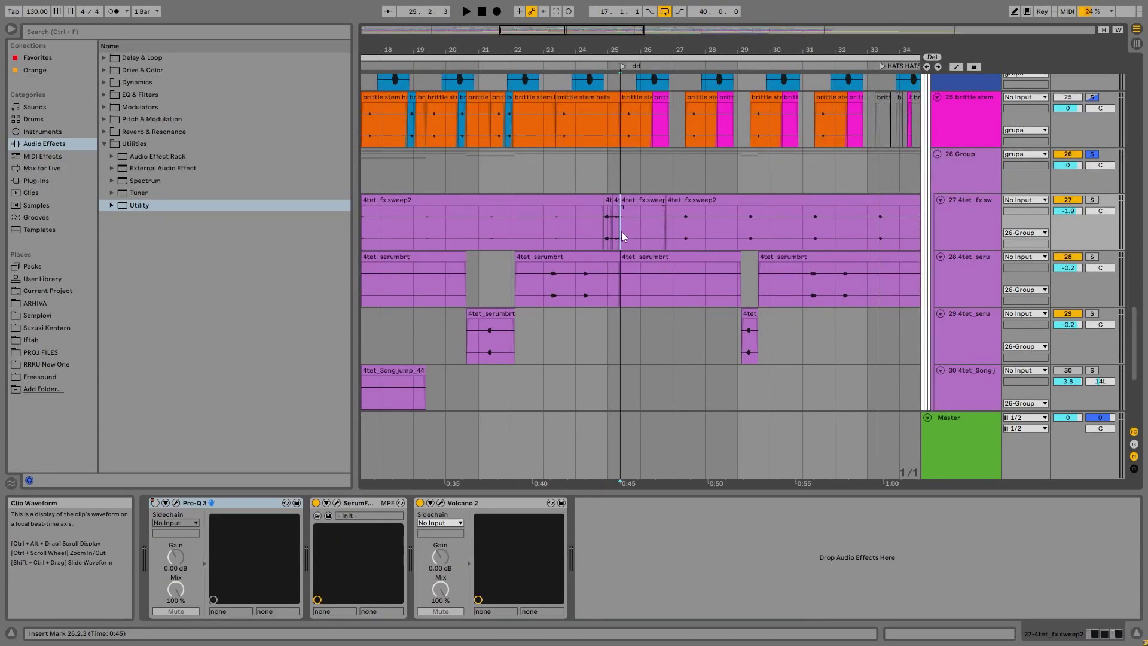
pyautogui.click(665, 233)
pyautogui.click(1092, 199)
pyautogui.press('space')
pyautogui.press('space')
pyautogui.click(674, 226)
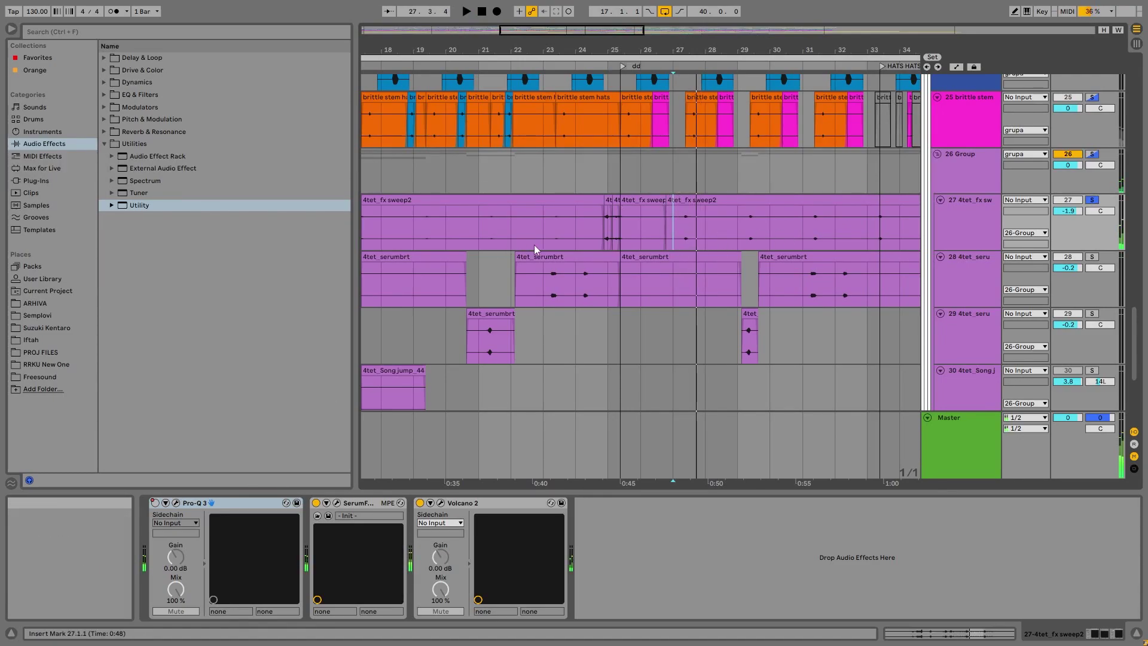
# Step: Audition the soloed track 27 from the end of bar 24 and from 10.1.1
pyautogui.click(603, 223)
pyautogui.press('space')
pyautogui.moveTo(610, 47); pyautogui.dragTo(658, 22)
pyautogui.press('space')
pyautogui.click(472, 228)
pyautogui.press('space')
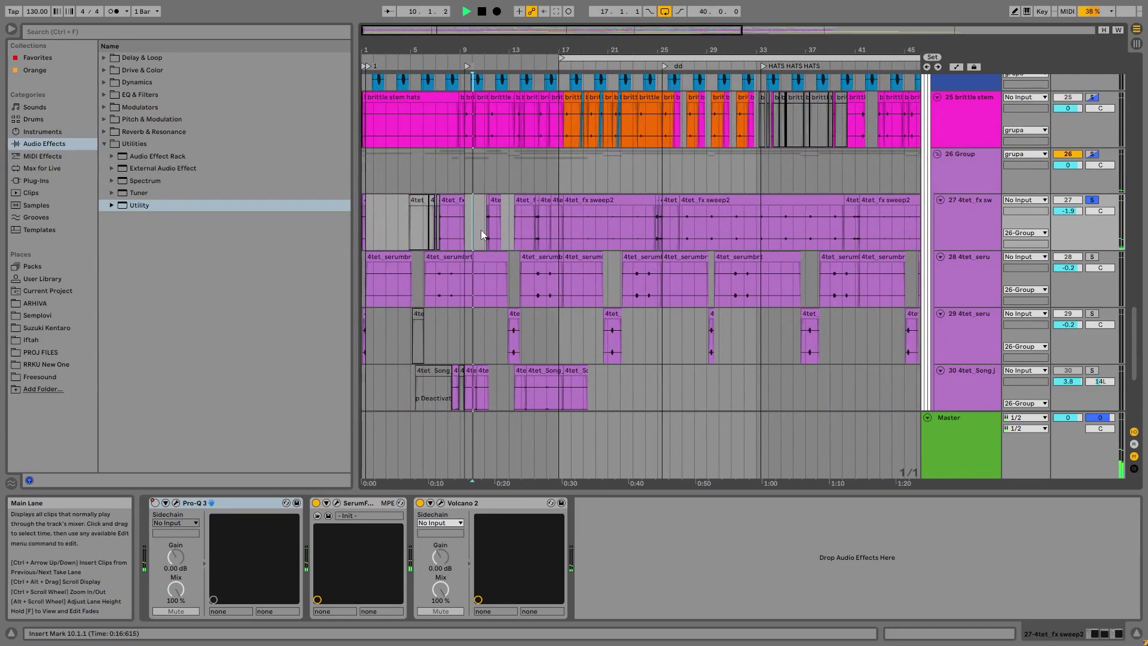
# Step: Compare track 27 with SerumFX deactivated and active, and open the SerumFX plug-in window
pyautogui.click(317, 503)
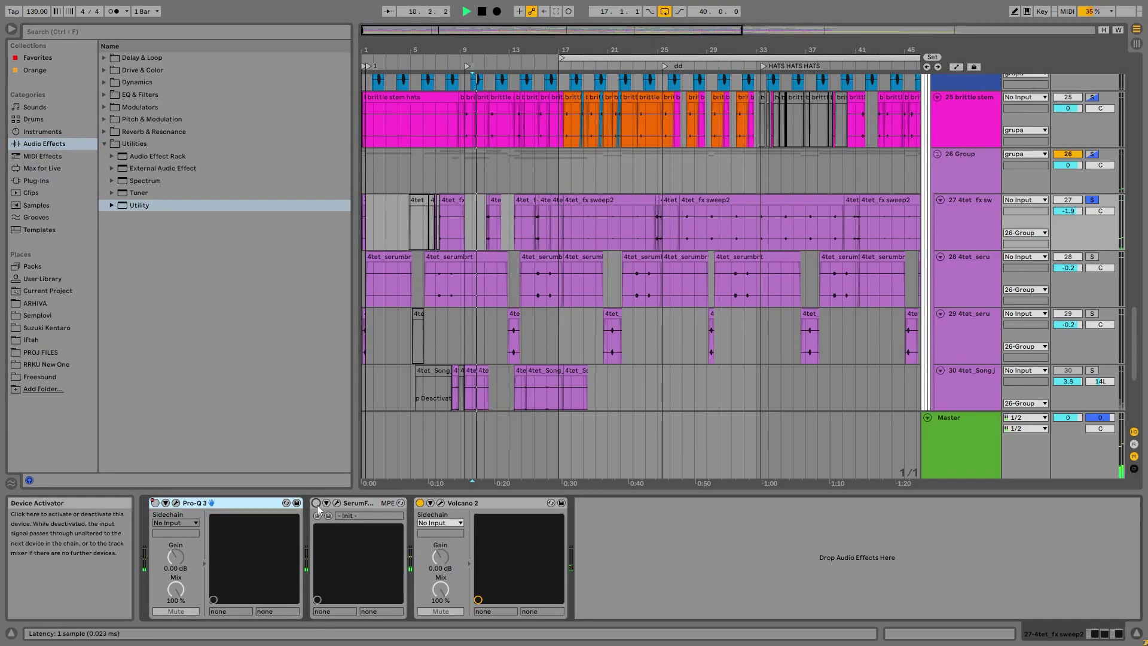
pyautogui.moveTo(479, 47); pyautogui.dragTo(500, 154)
pyautogui.press('space')
pyautogui.click(503, 238)
pyautogui.click(317, 503)
pyautogui.click(337, 503)
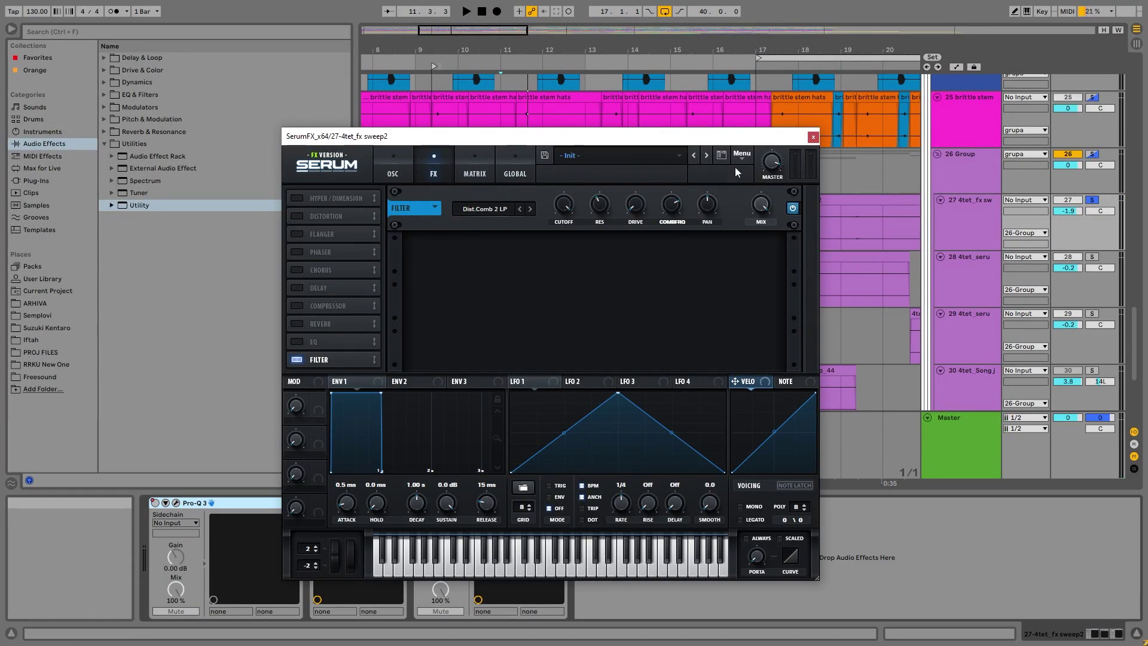
# Step: Move the SerumFX window clear of the sweep clips and set a three-bar arrangement loop from 10.1.1
pyautogui.moveTo(802, 136); pyautogui.dragTo(1123, 136)
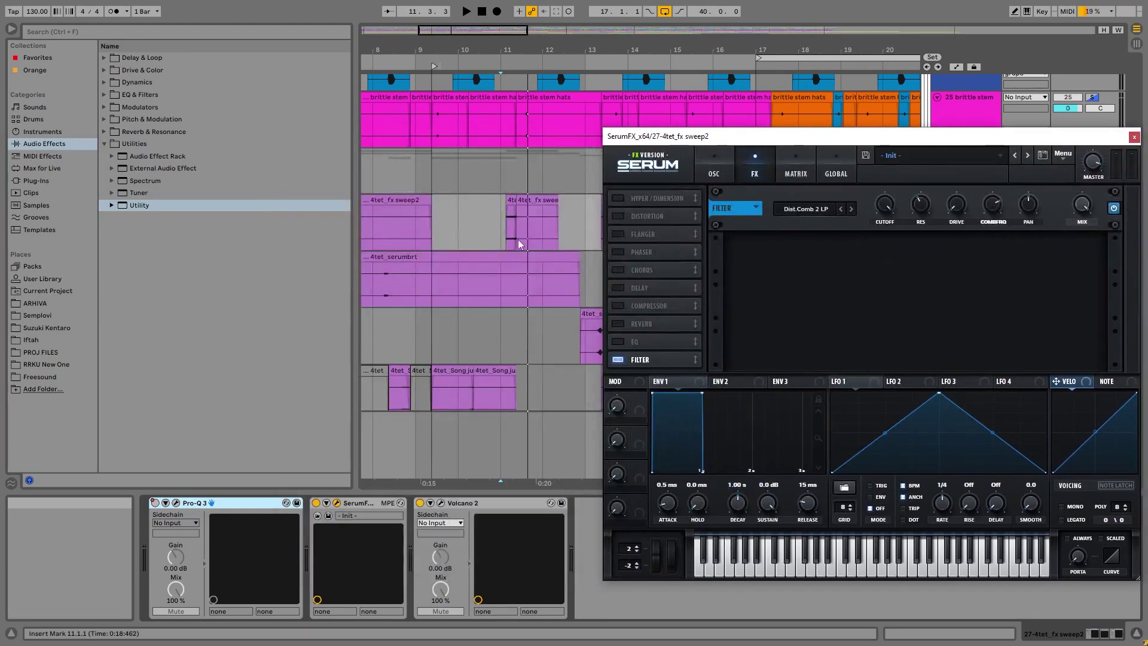
pyautogui.click(494, 228)
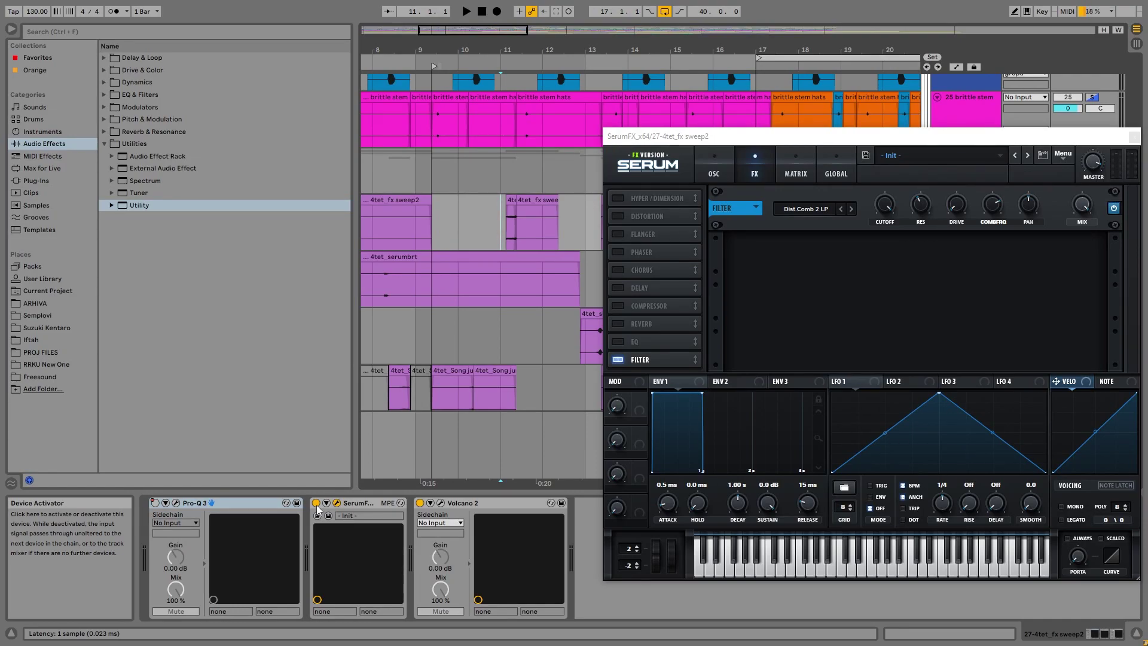
pyautogui.moveTo(510, 220); pyautogui.dragTo(590, 237)
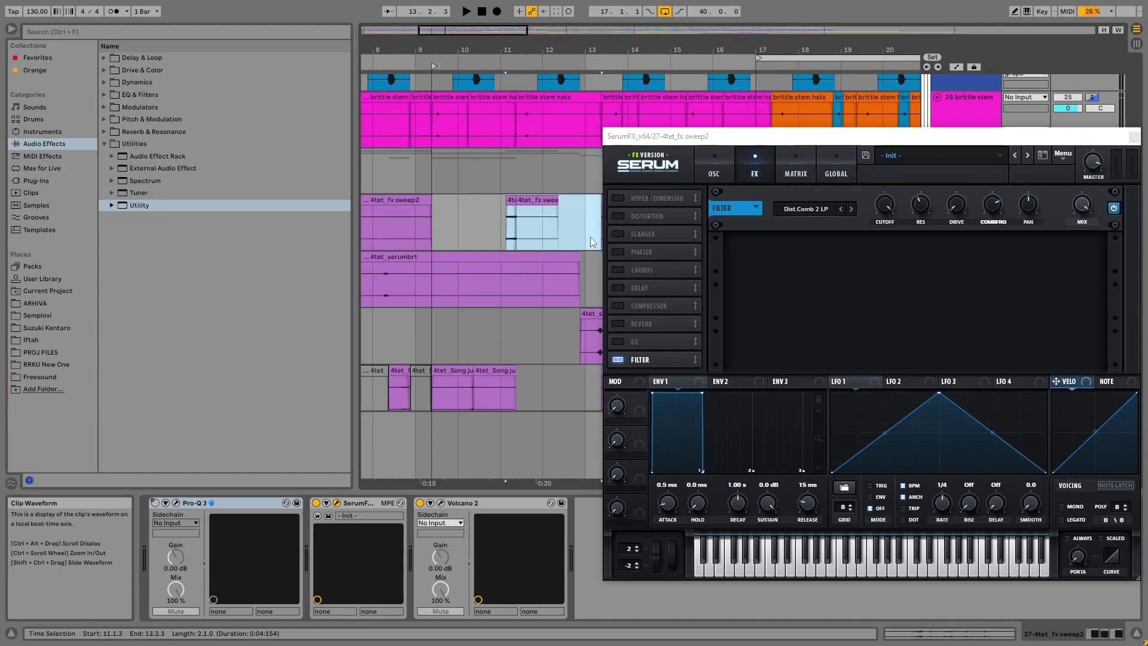
pyautogui.hotkey('ctrl', 'l')
# Step: Play track 27 from 11.1.1 while toggling SerumFX, and move its plug-in window off the track lanes
pyautogui.click(500, 238)
pyautogui.press('space')
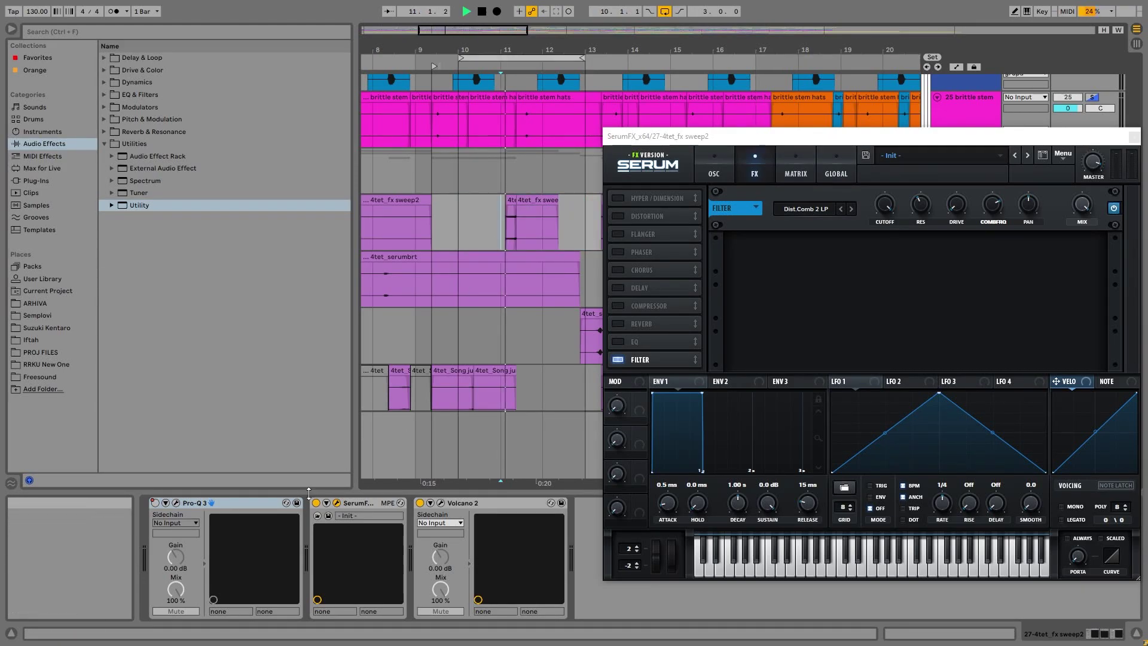
pyautogui.click(316, 504)
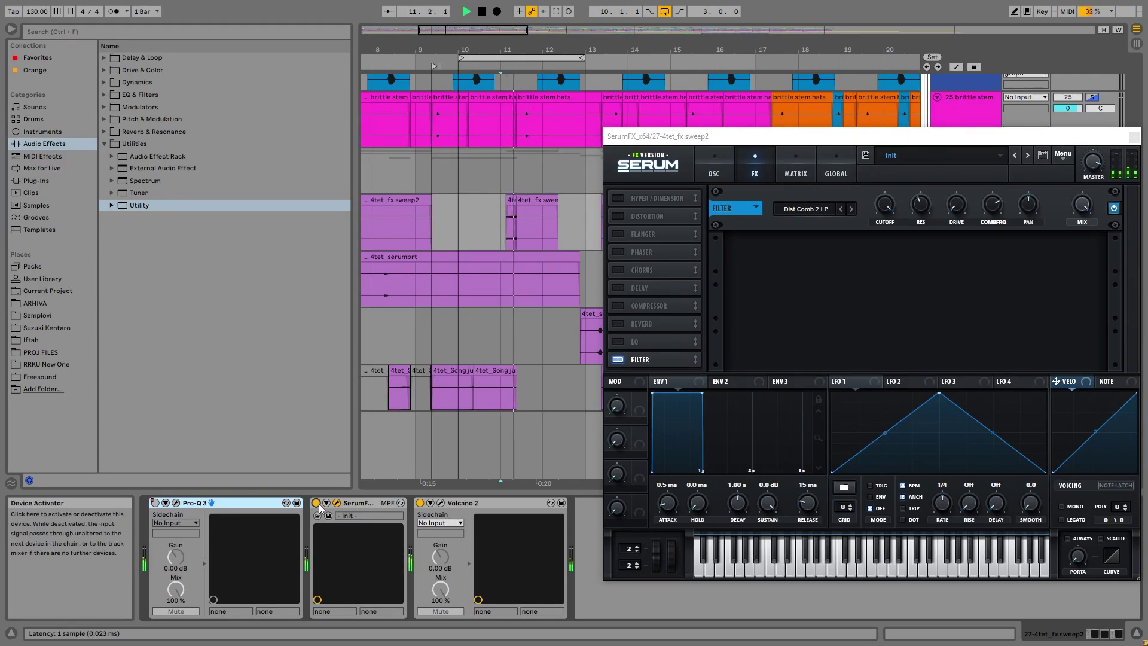
pyautogui.moveTo(656, 136); pyautogui.dragTo(561, 368)
pyautogui.press('space')
# Step: Play the sweep on track 27 from 24.4.1, comparing it with SerumFX deactivated and active
pyautogui.scroll(-3, 609, 126)
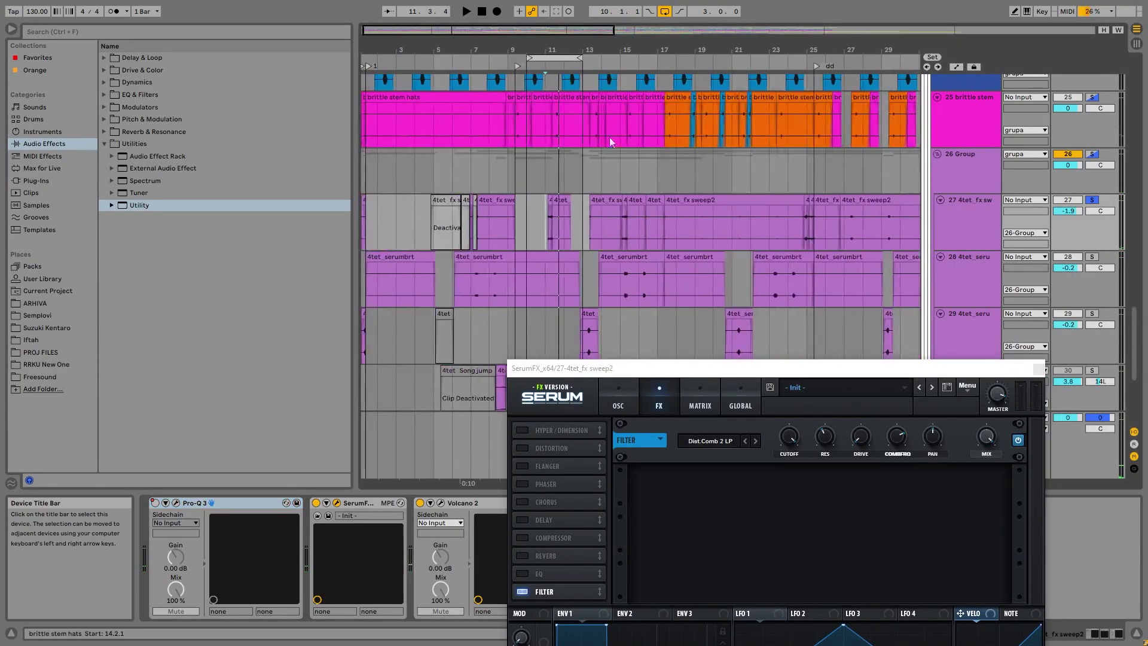
pyautogui.scroll(-3, 694, 220)
pyautogui.click(716, 226)
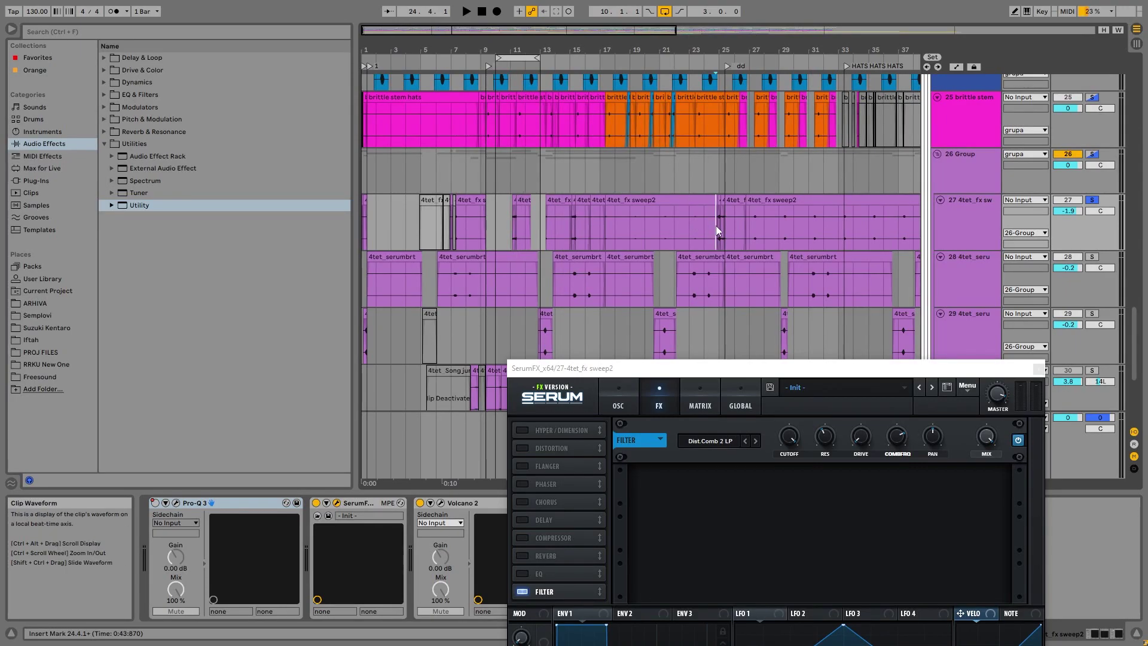
pyautogui.press('space')
pyautogui.click(316, 503)
pyautogui.click(317, 503)
pyautogui.press('space')
# Step: Audition track 27 from 40.1.1 with its SerumFX effect, and close the plug-in window
pyautogui.moveTo(720, 51)
pyautogui.mouseDown()
pyautogui.moveTo(719, 38)
pyautogui.moveTo(700, 37)
pyautogui.mouseUp()
pyautogui.click(798, 233)
pyautogui.press('space')
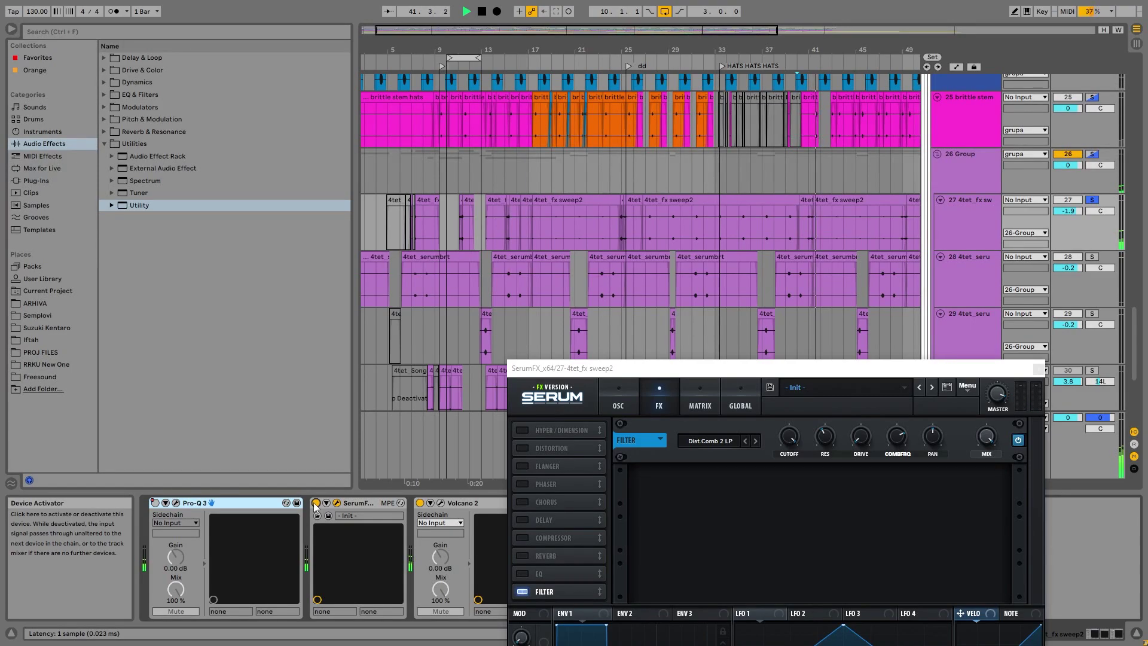
pyautogui.click(1038, 369)
# Step: Switch to OBS to check the running recording, and minimise its window
pyautogui.hotkey('alt', 'Tab')
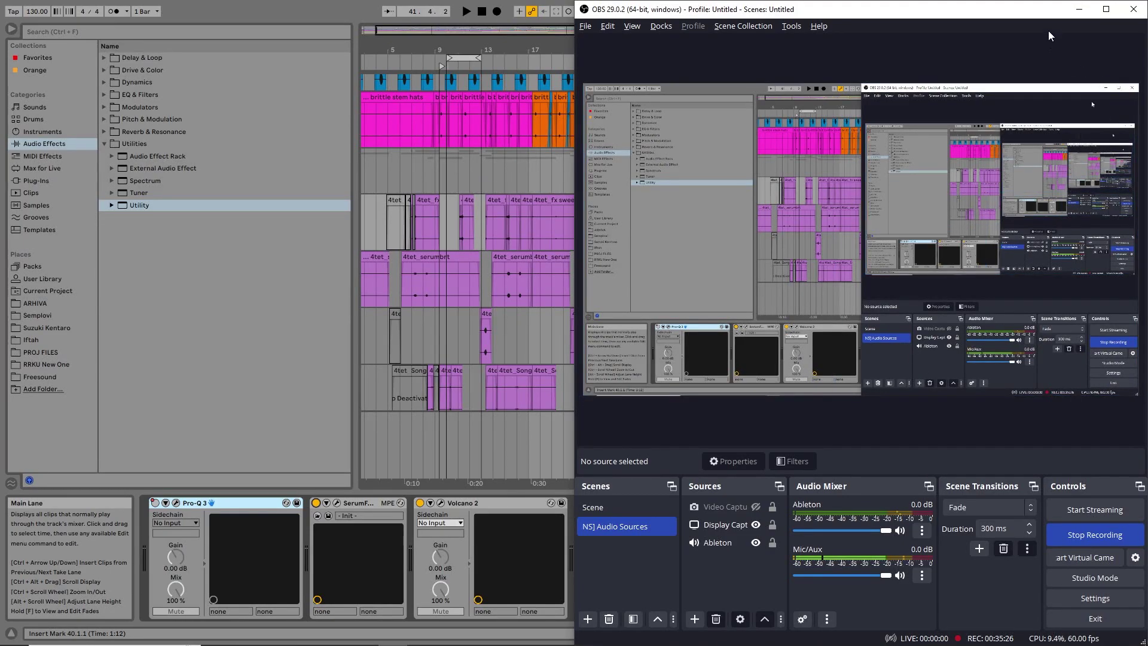
pyautogui.click(1080, 9)
# Step: Solo track 28 and audition its 4tet_serumbrt clip from 23.1.1 with the track selected
pyautogui.click(603, 289)
pyautogui.click(1092, 256)
pyautogui.press('space')
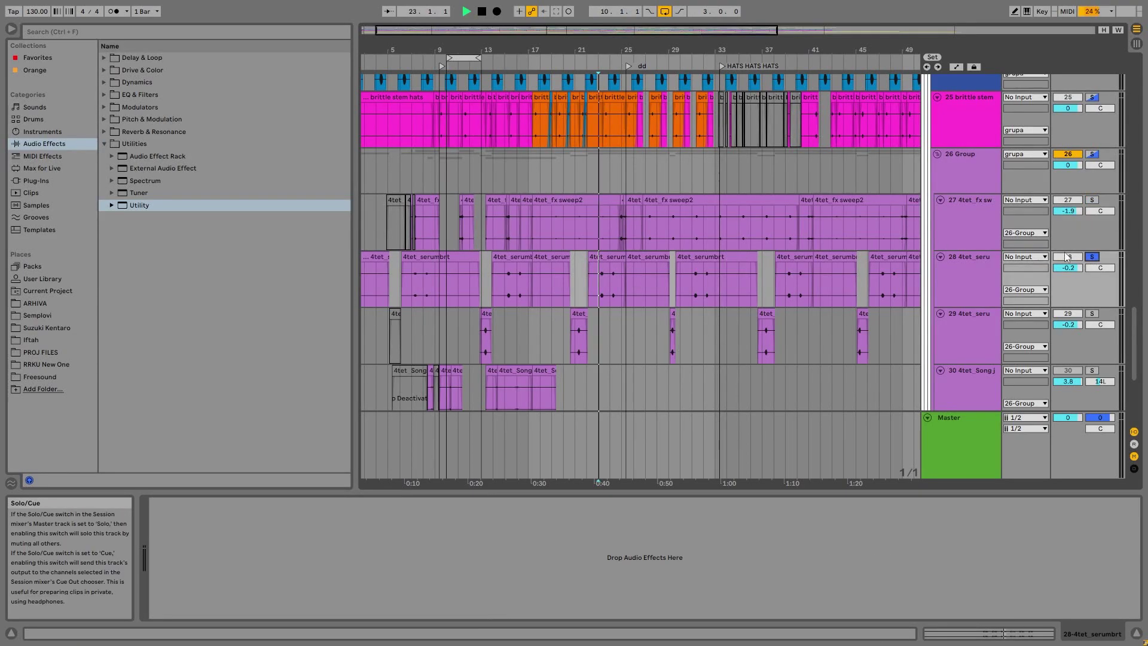
pyautogui.click(978, 281)
# Step: Show the devices of track 29 and view its S1 Imager and SerumFX windows, closing each one
pyautogui.scroll(3, 742, 225)
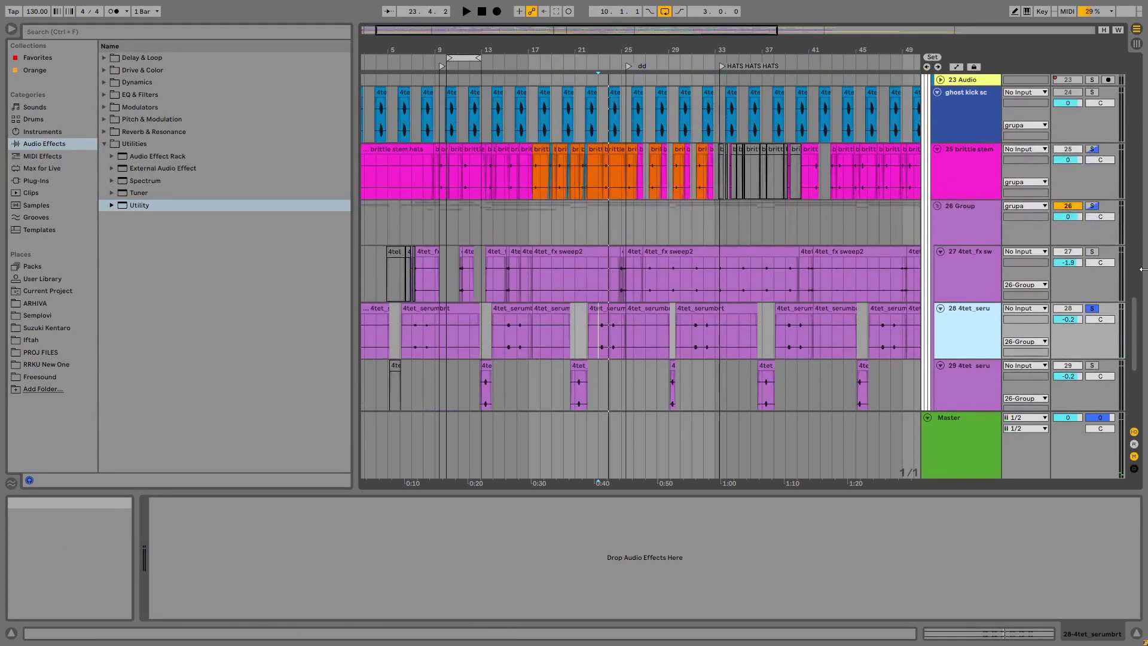
pyautogui.scroll(-15, 1135, 299)
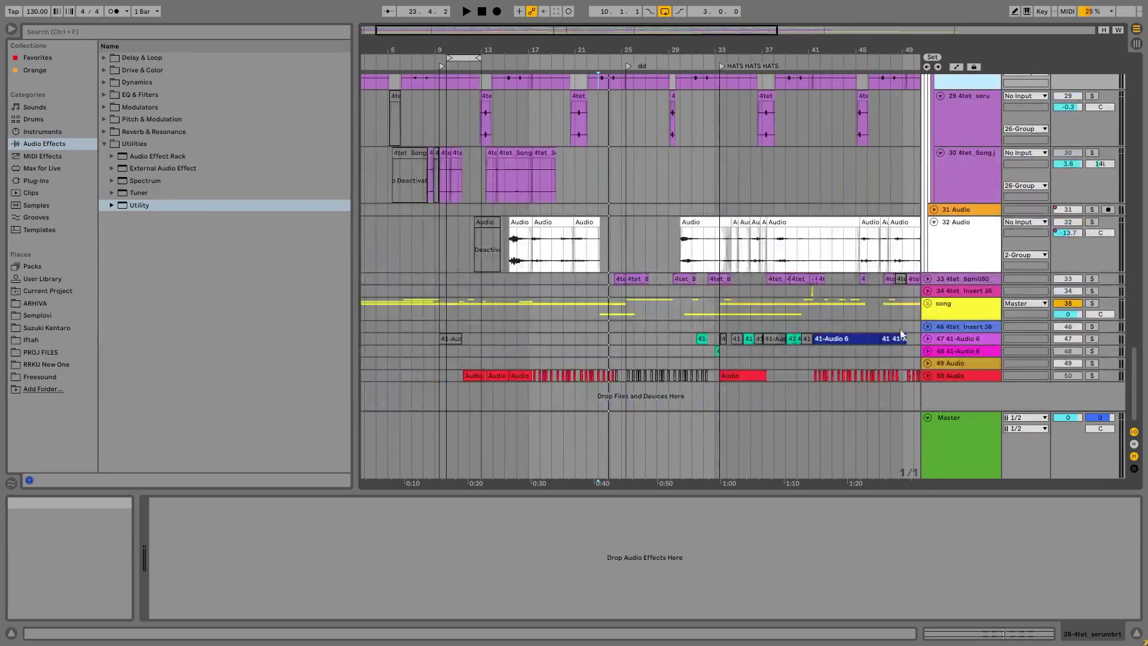
pyautogui.click(569, 124)
pyautogui.scroll(4, 622, 138)
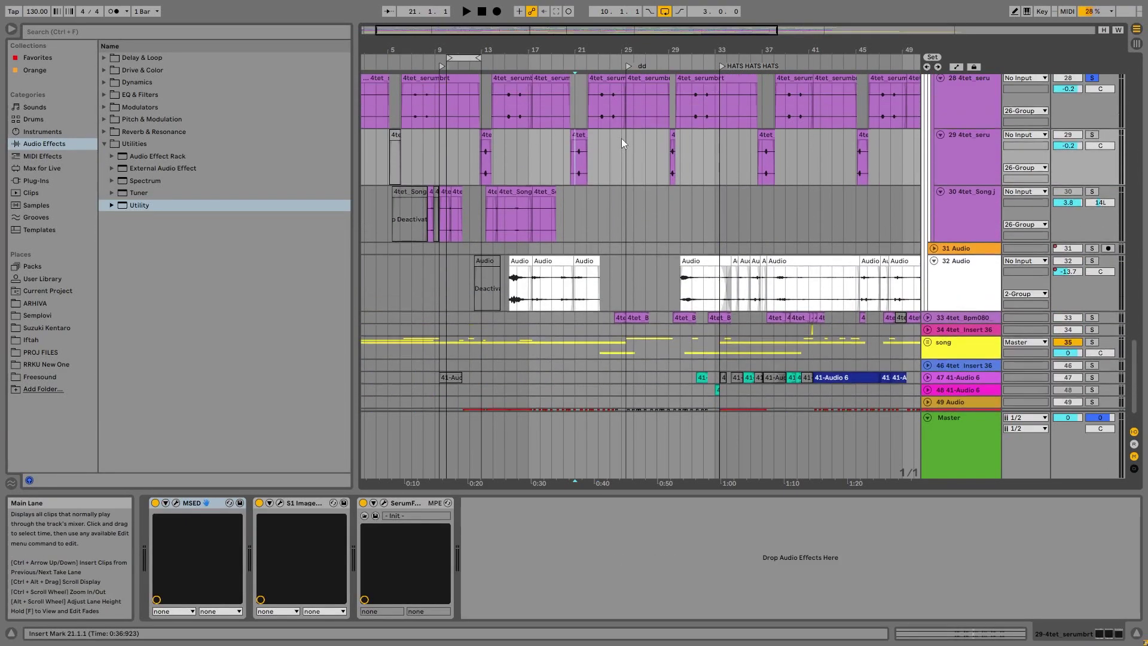
pyautogui.click(280, 503)
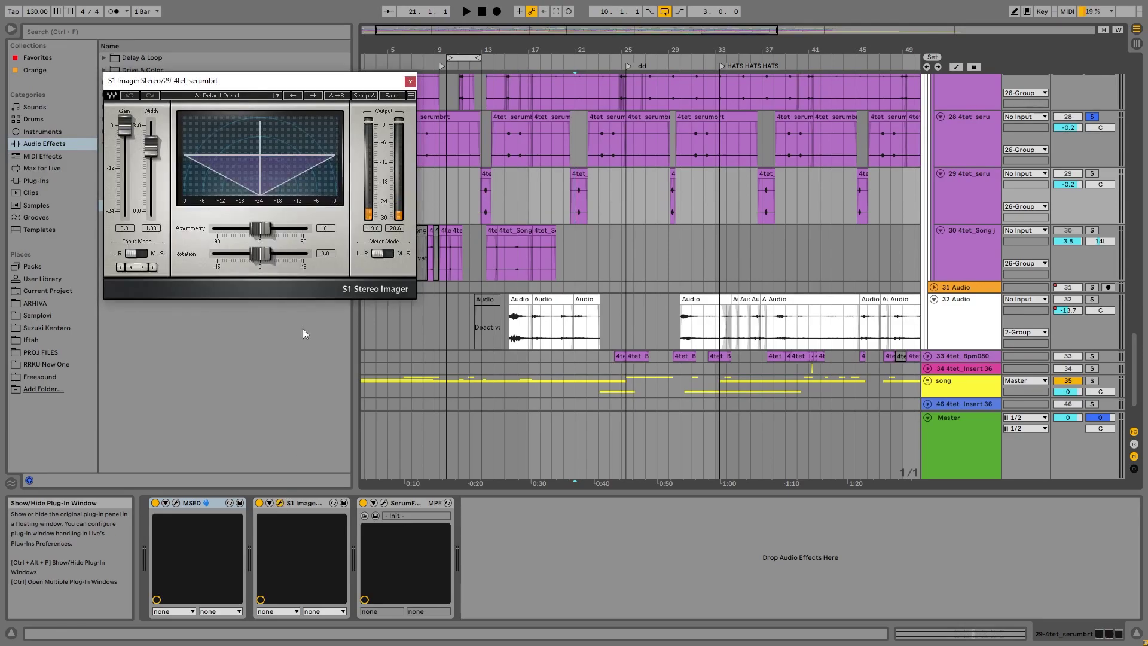
pyautogui.click(410, 82)
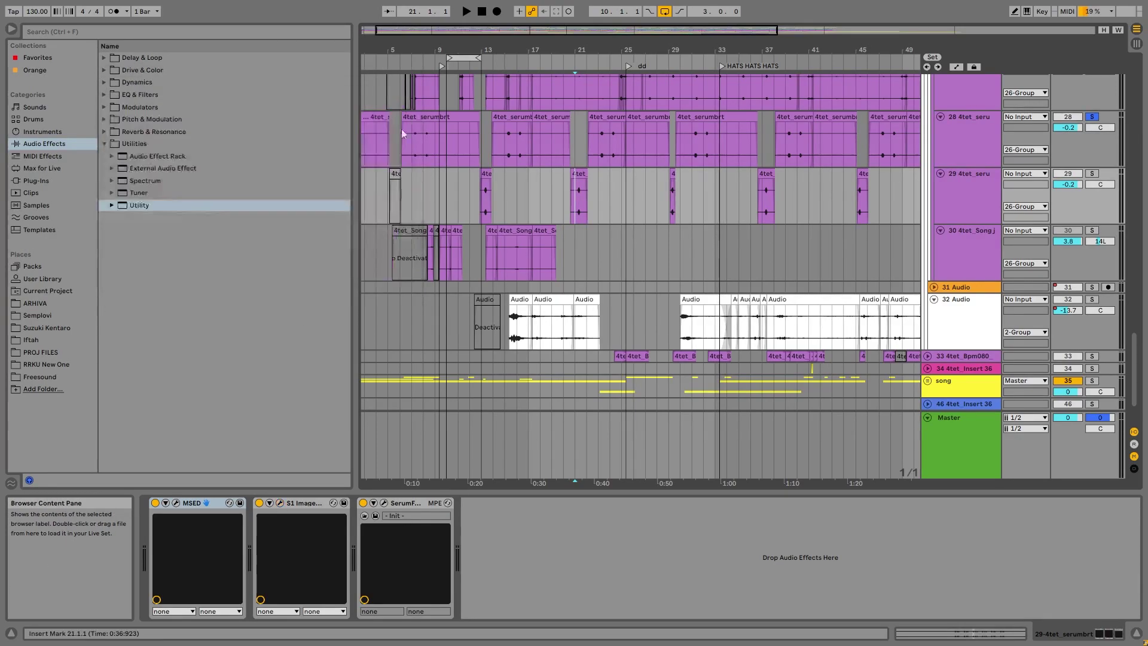
pyautogui.click(384, 503)
pyautogui.click(813, 137)
# Step: Solo track 29 and audition its 4tet_serumbrt clip from 21.1.1
pyautogui.click(1092, 173)
pyautogui.press('space')
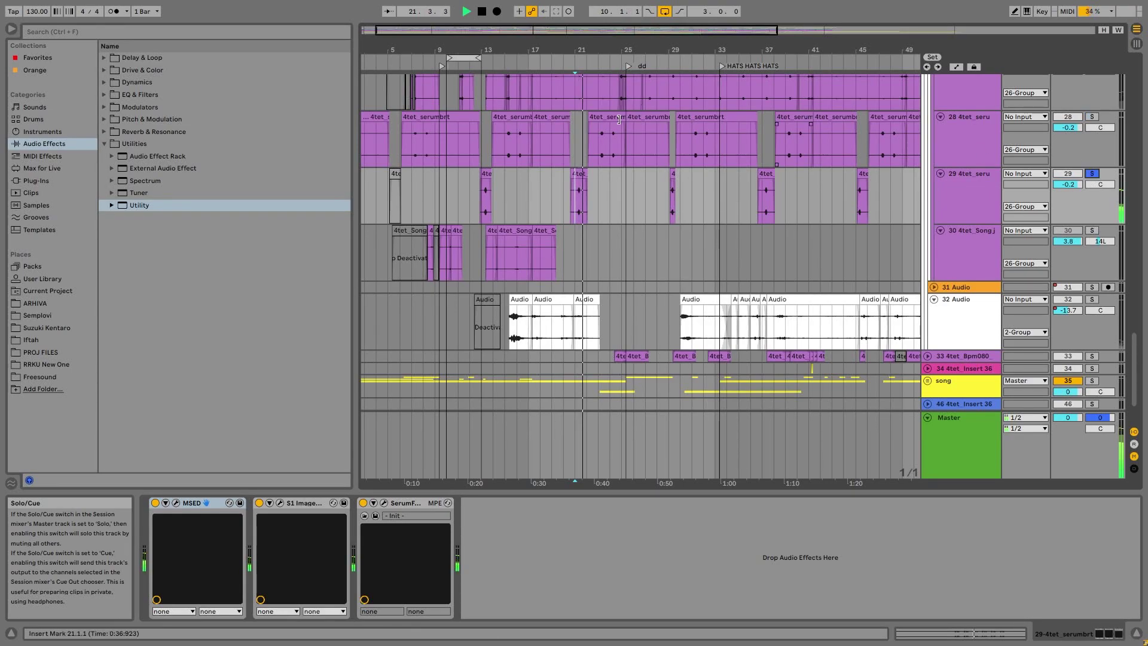
pyautogui.press('space')
# Step: Select track 29, start playback from 23.1.1 and open the track's SerumFX window
pyautogui.click(598, 151)
pyautogui.click(956, 139)
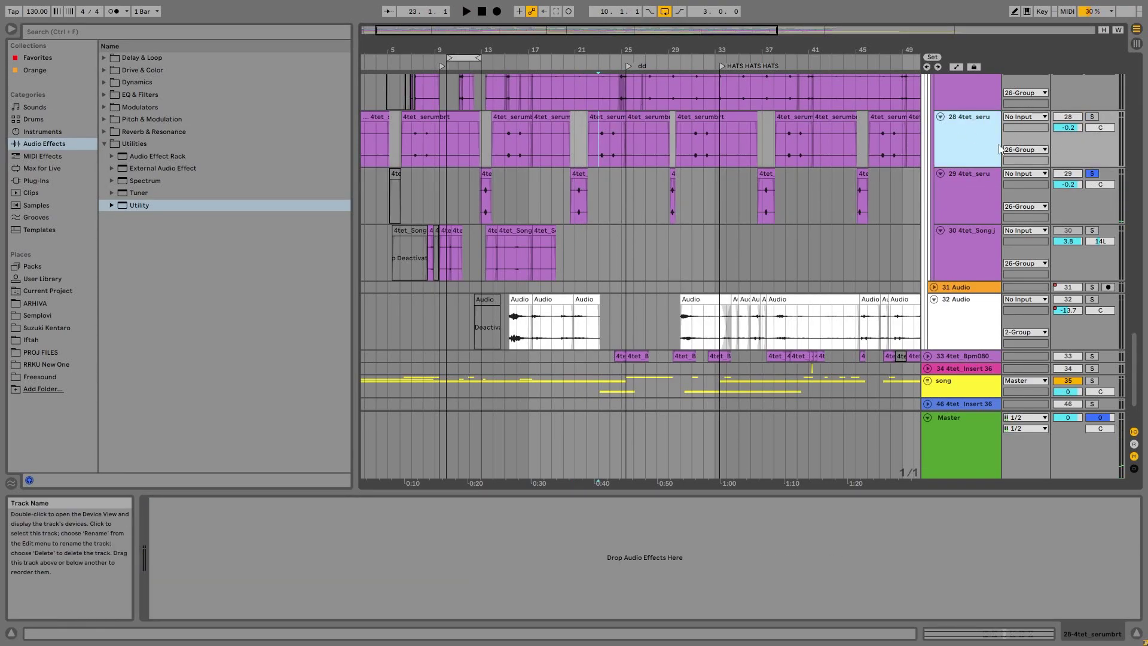
pyautogui.click(979, 204)
pyautogui.press('space')
pyautogui.click(384, 503)
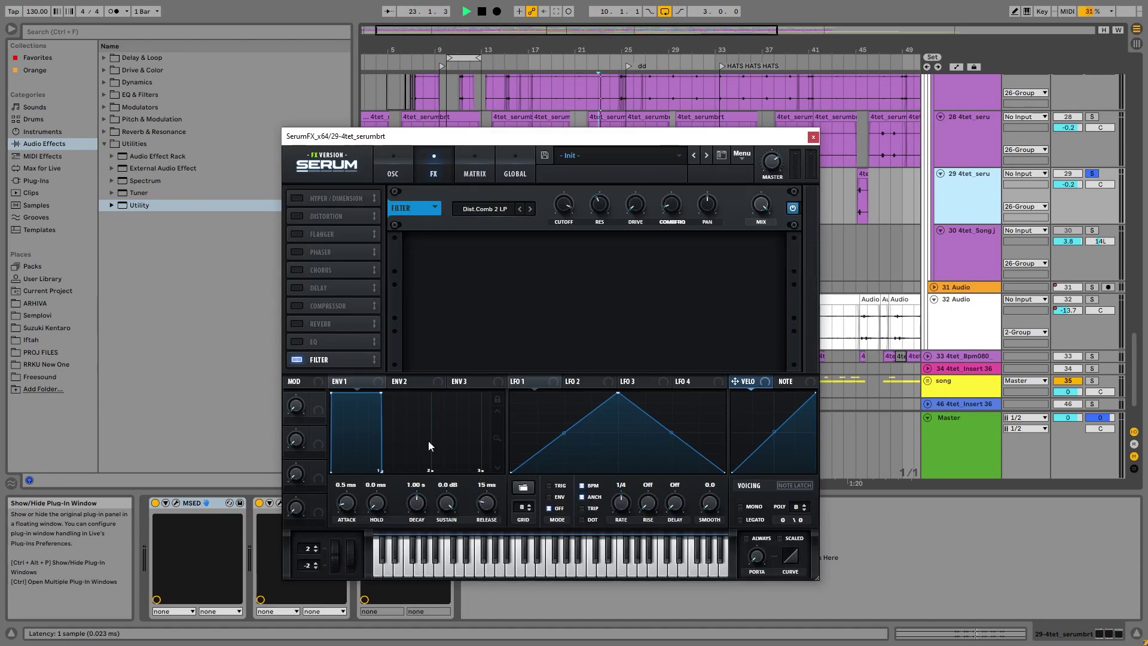
# Step: Move the SerumFX window off track 29's 4tet_serumbrt clip and audition the clip from 21.1.1
pyautogui.moveTo(502, 137); pyautogui.dragTo(244, 137)
pyautogui.press('space')
pyautogui.moveTo(567, 49); pyautogui.dragTo(549, 102)
pyautogui.moveTo(502, 142); pyautogui.dragTo(461, 132)
pyautogui.click(555, 200)
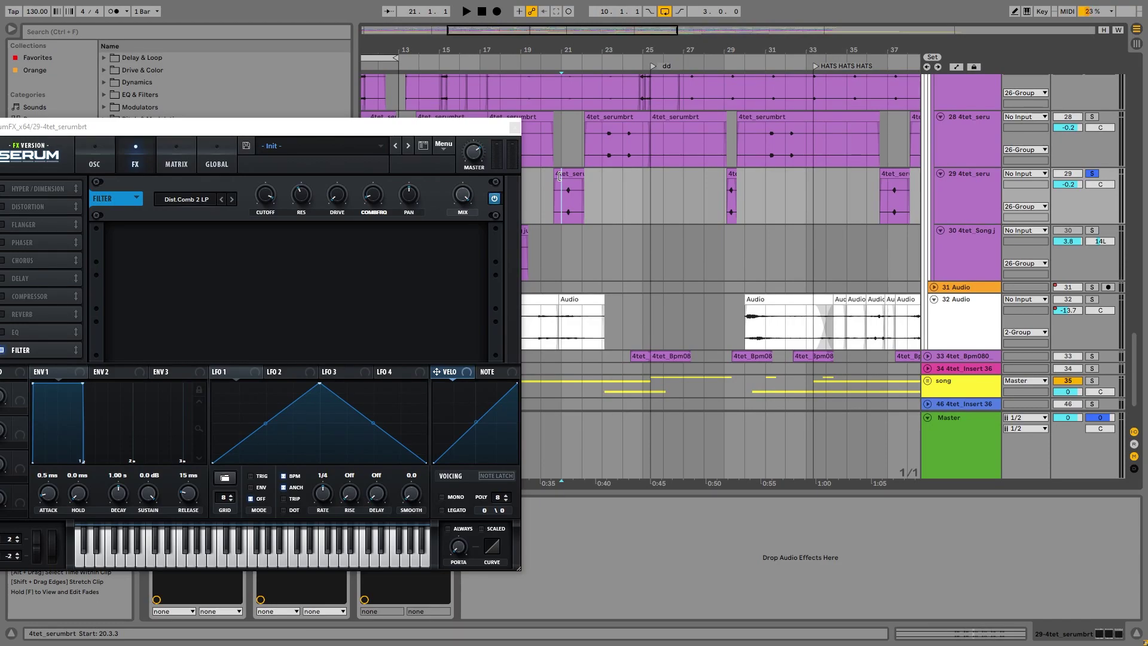
pyautogui.moveTo(564, 53)
pyautogui.mouseDown()
pyautogui.moveTo(565, 90)
pyautogui.moveTo(565, 70)
pyautogui.mouseUp()
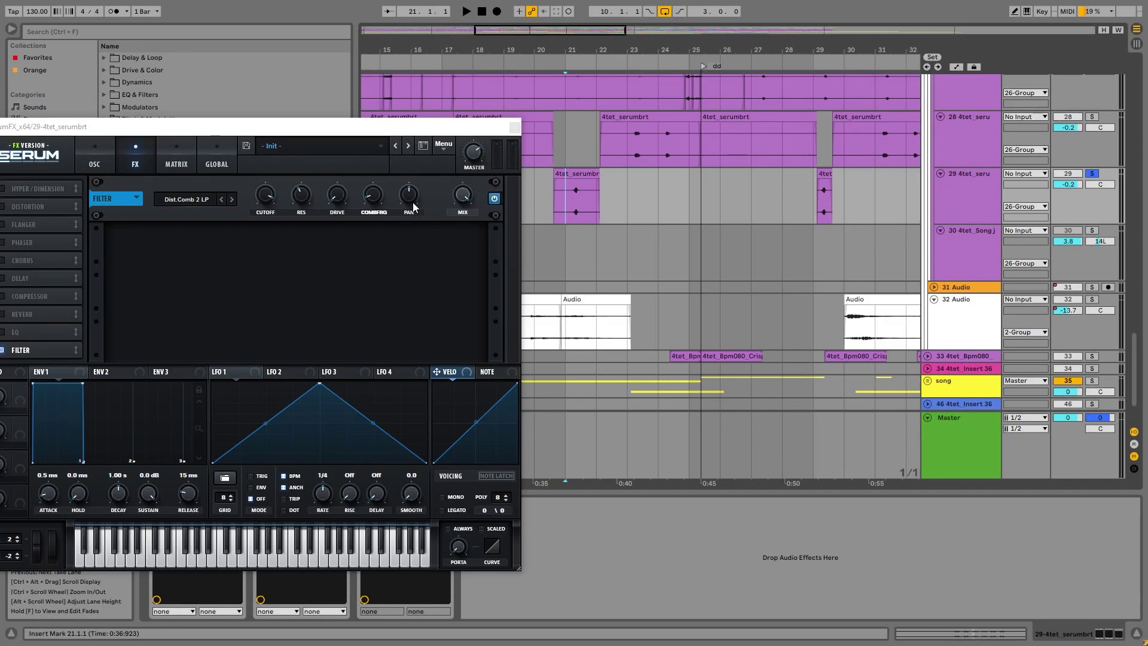
pyautogui.press('space')
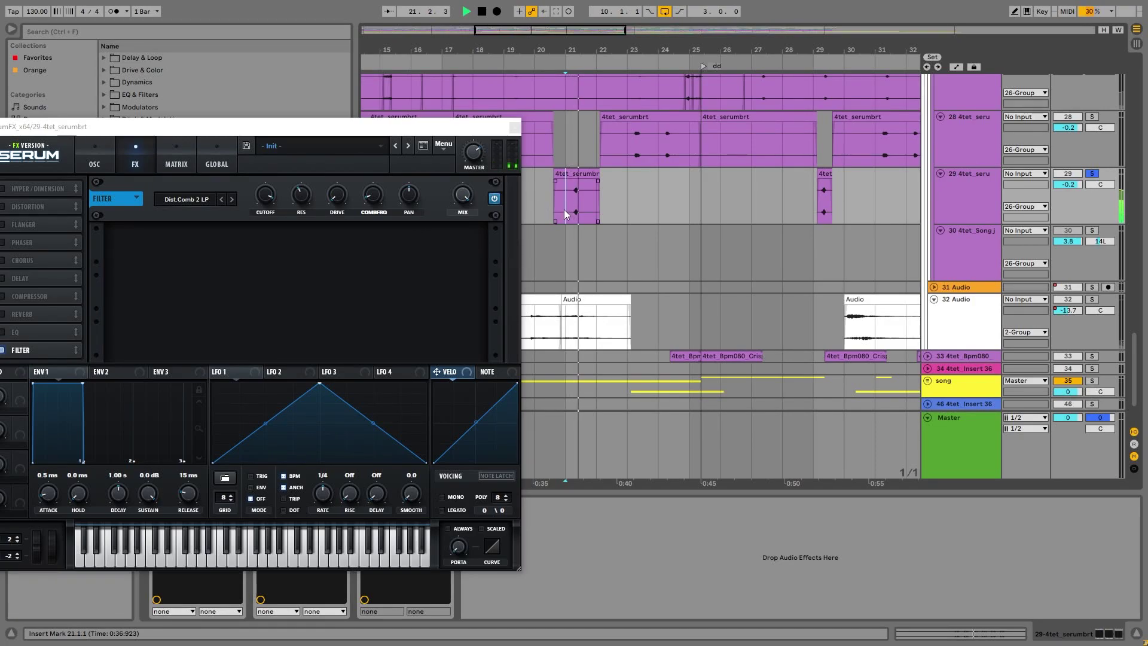
pyautogui.press('space')
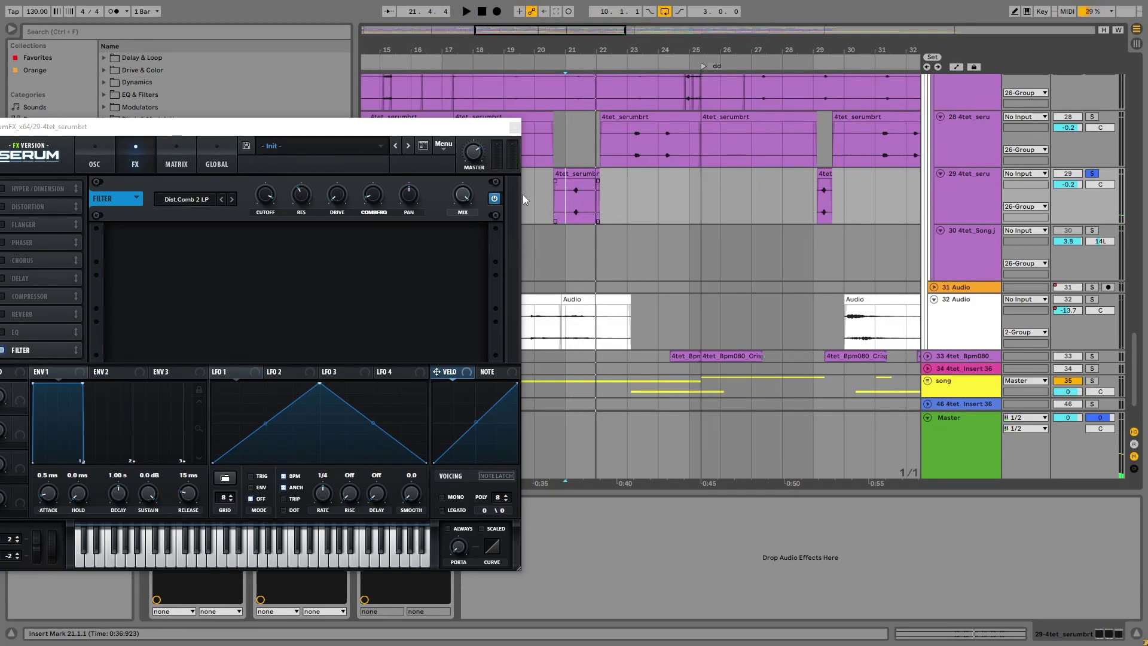
# Step: Reposition the SerumFX window below track 29's lane and replay the 4tet_serumbrt clip from 21.1.1
pyautogui.moveTo(252, 127); pyautogui.dragTo(463, 239)
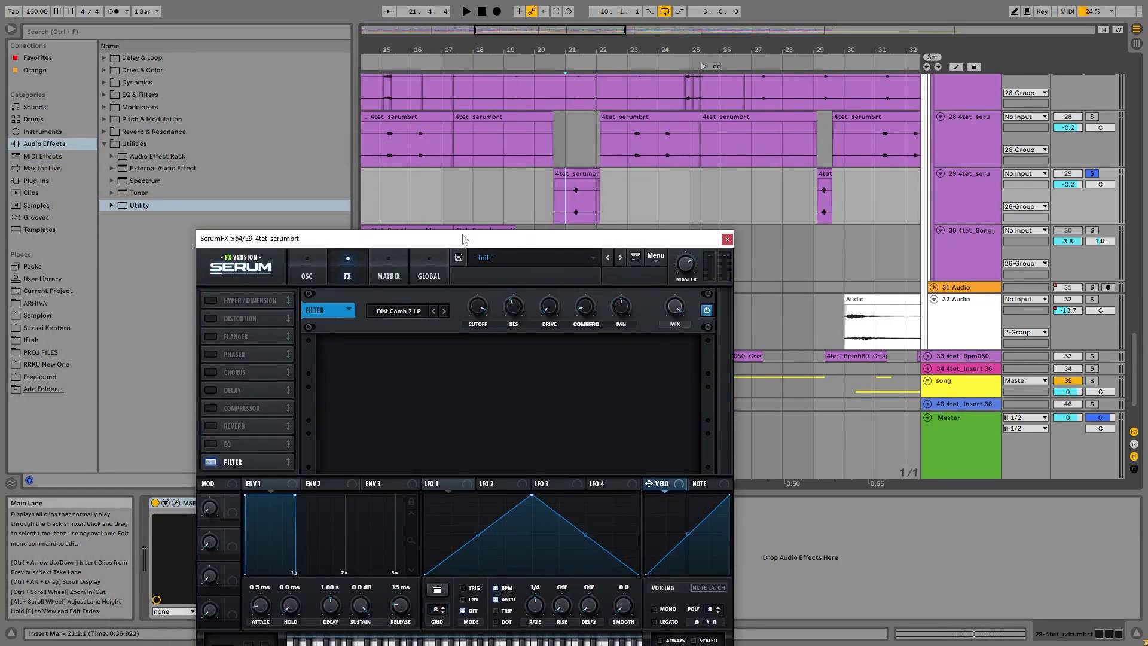
pyautogui.moveTo(463, 239); pyautogui.dragTo(647, 233)
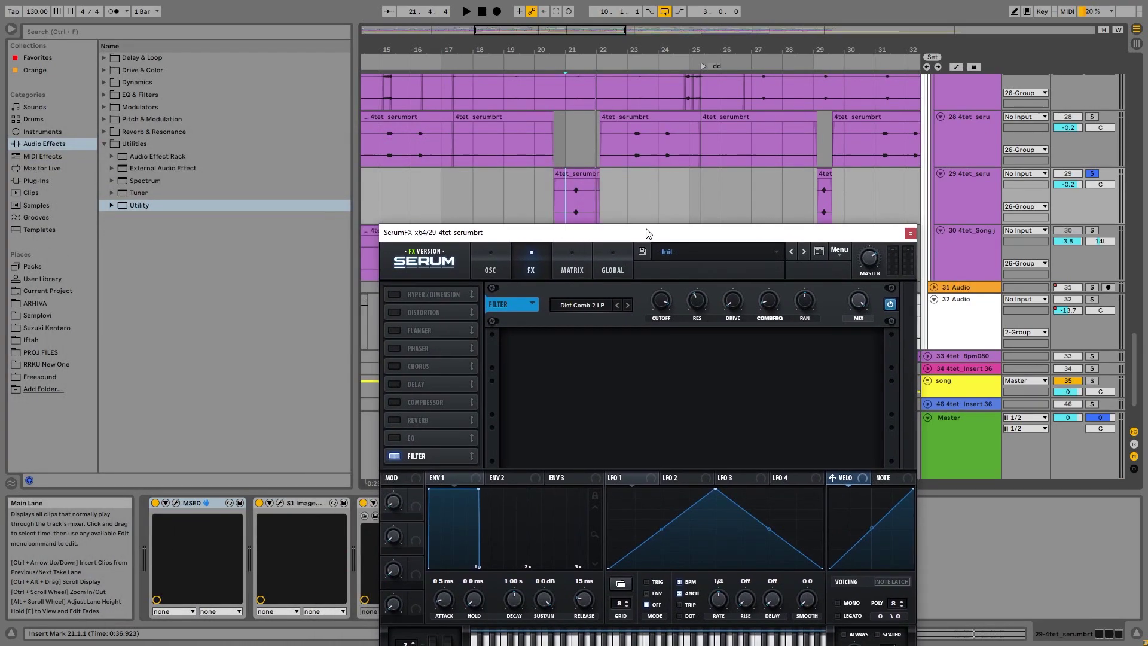
pyautogui.click(568, 196)
pyautogui.press('space')
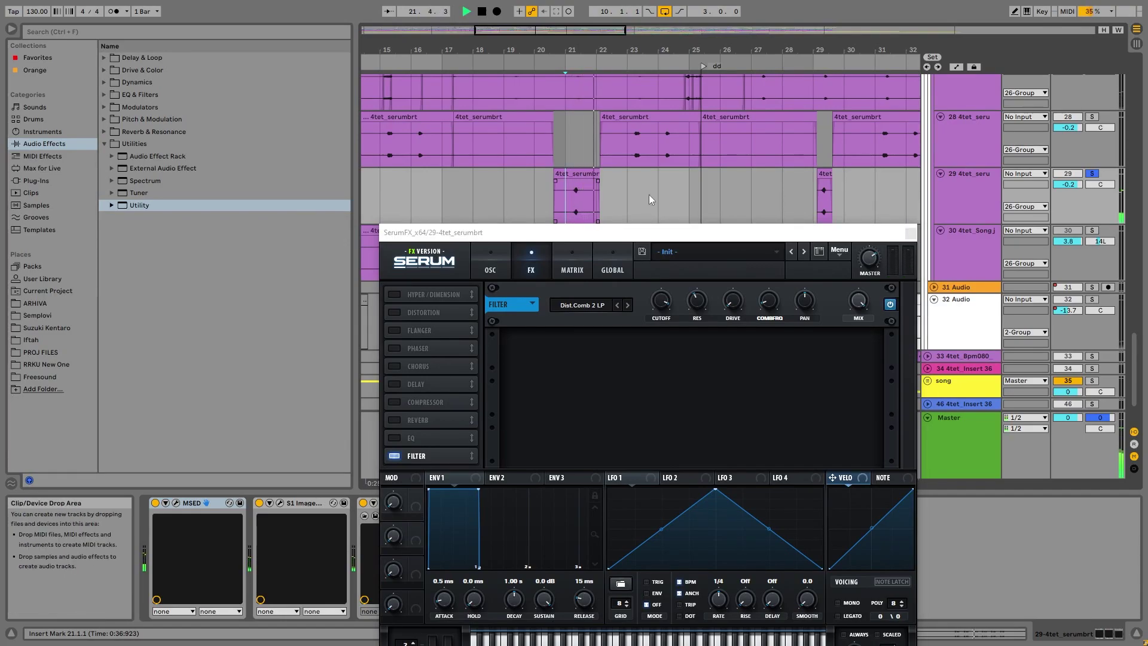
pyautogui.press('space')
# Step: Clear the SerumFX window from the arrangement and compare track 29's clip with SerumFX bypassed and re-enabled
pyautogui.moveTo(814, 232); pyautogui.dragTo(176, 229)
pyautogui.press('space')
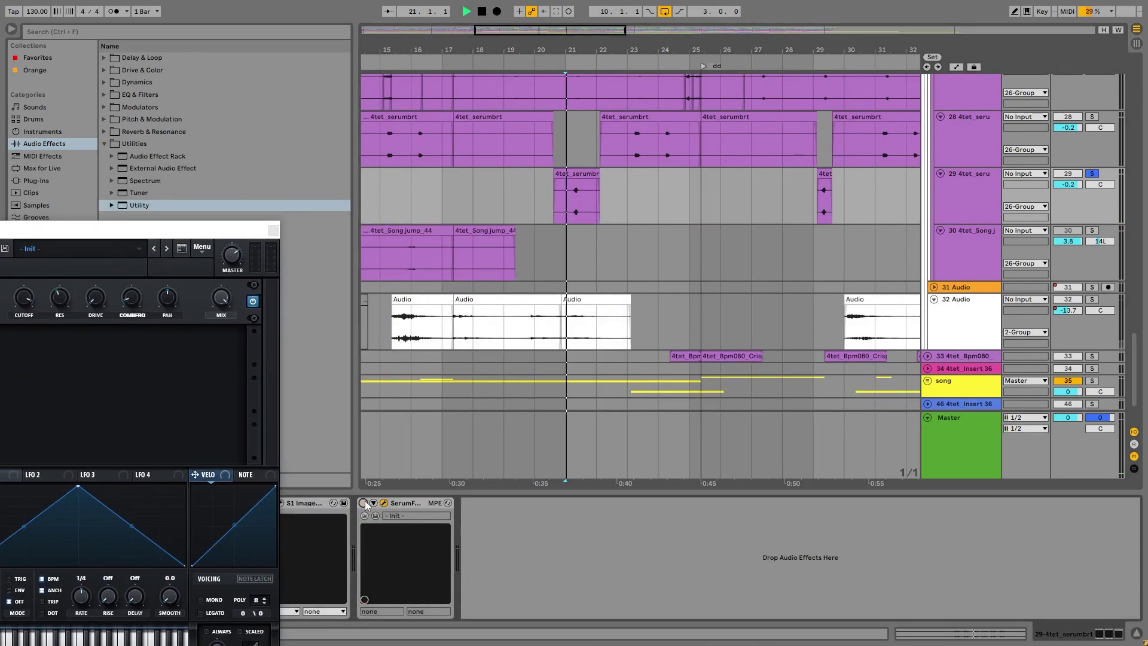
pyautogui.click(363, 503)
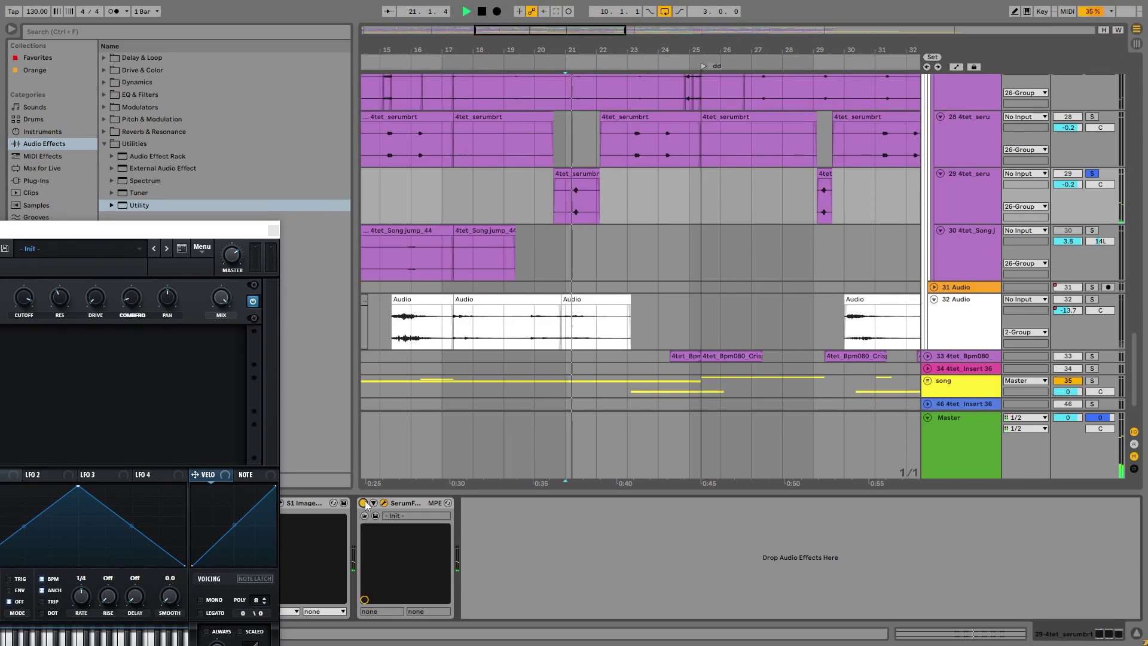
pyautogui.press('space')
# Step: Switch to OBS to check the recording's audio levels, then minimise it to return to Ableton Live
pyautogui.hotkey('alt', 'Tab')
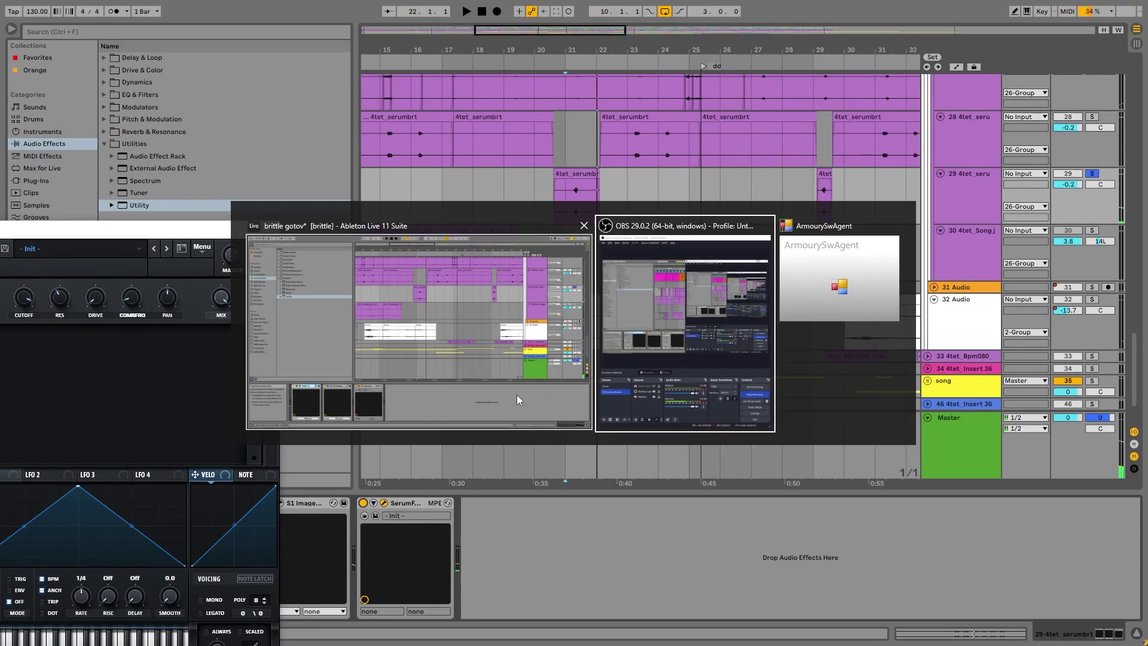
pyautogui.click(1060, 538)
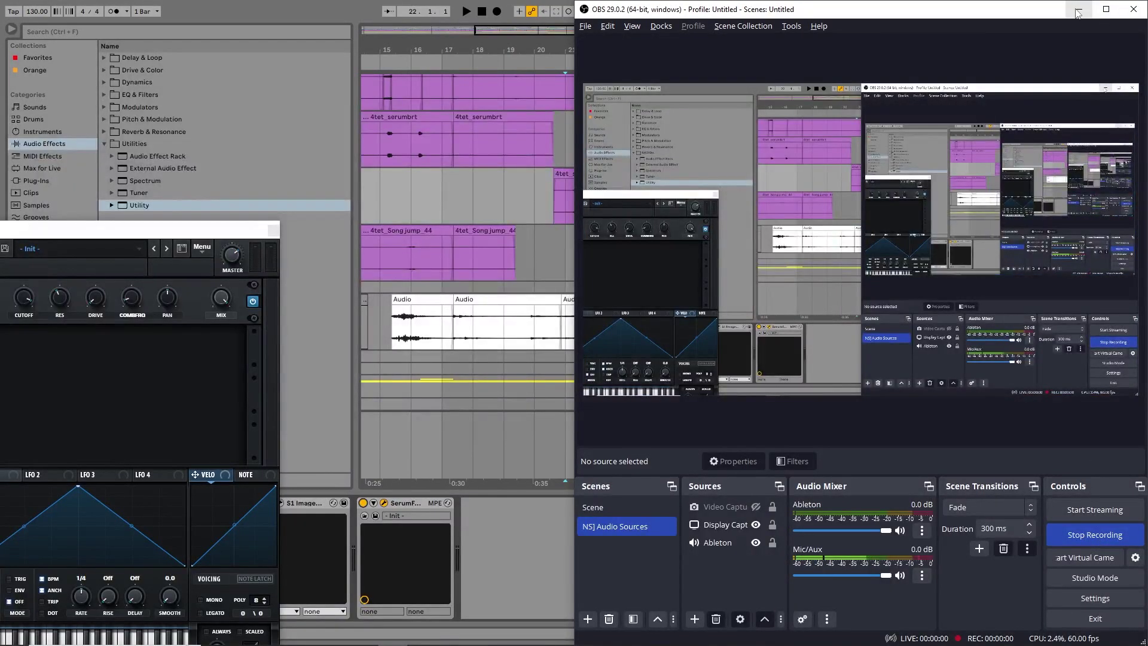
pyautogui.click(1078, 11)
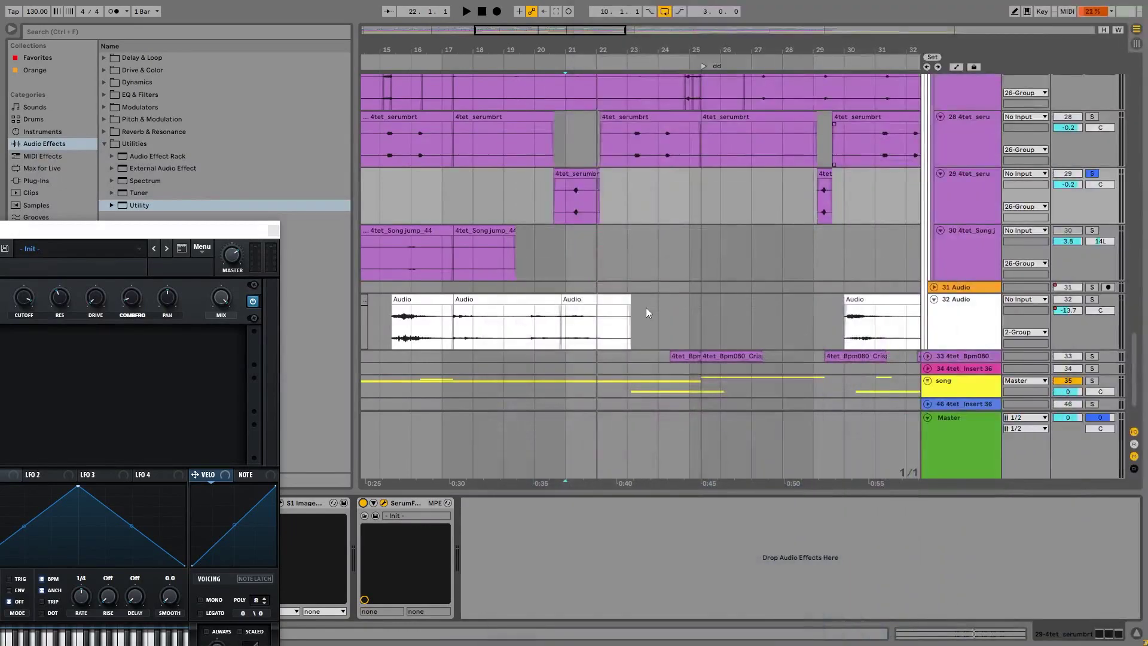
# Step: Place the insert marker at 15.1.1 in track 30's 4tet_Songjump_44 clip and close the SerumFX window
pyautogui.click(578, 257)
pyautogui.moveTo(562, 55)
pyautogui.mouseDown()
pyautogui.moveTo(562, 80)
pyautogui.moveTo(576, 17)
pyautogui.mouseUp()
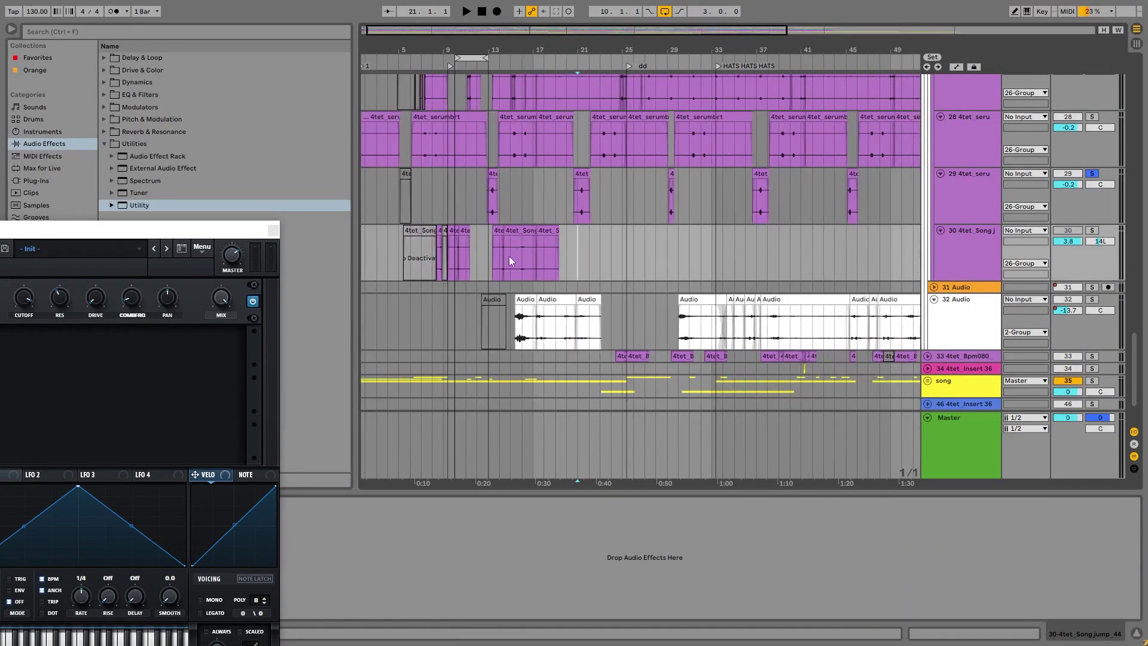
pyautogui.moveTo(152, 230); pyautogui.dragTo(492, 157)
pyautogui.moveTo(490, 51); pyautogui.dragTo(552, 131)
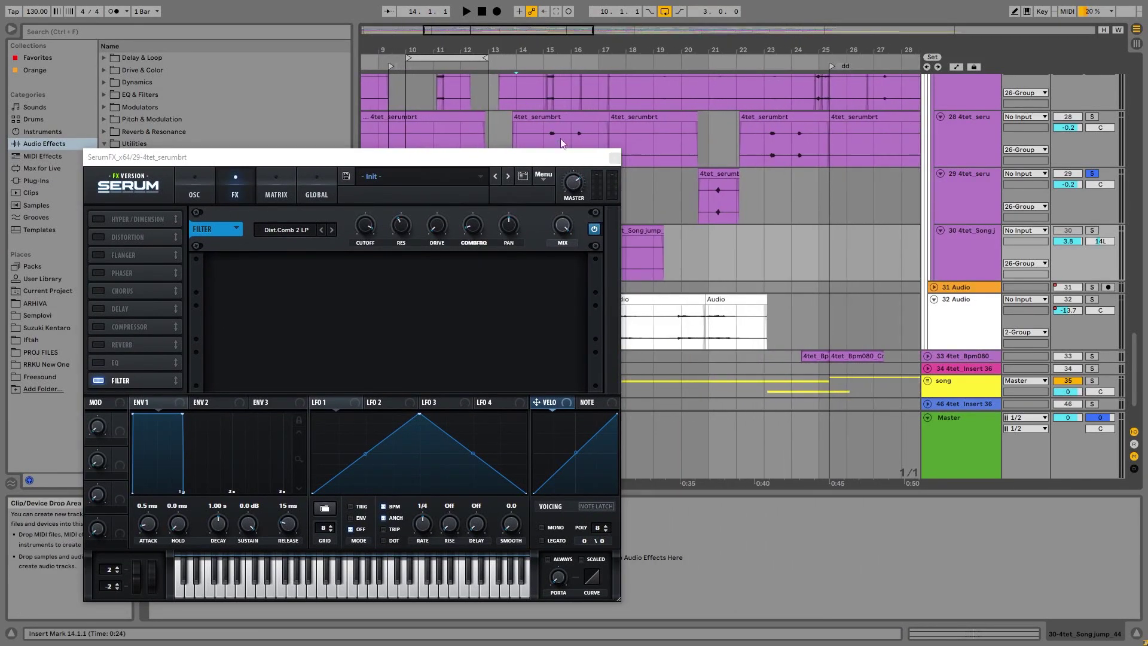
pyautogui.click(613, 157)
pyautogui.click(554, 262)
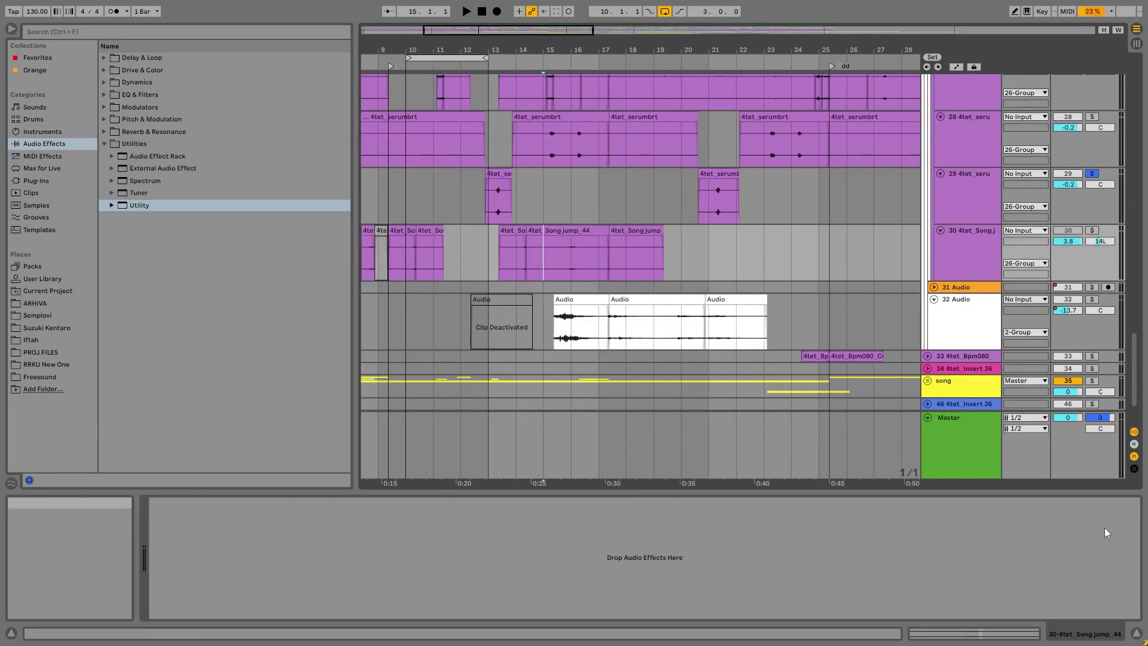
# Step: Select track 29 and reopen its SerumFX window, placing it over the browser side of the arrangement
pyautogui.click(971, 215)
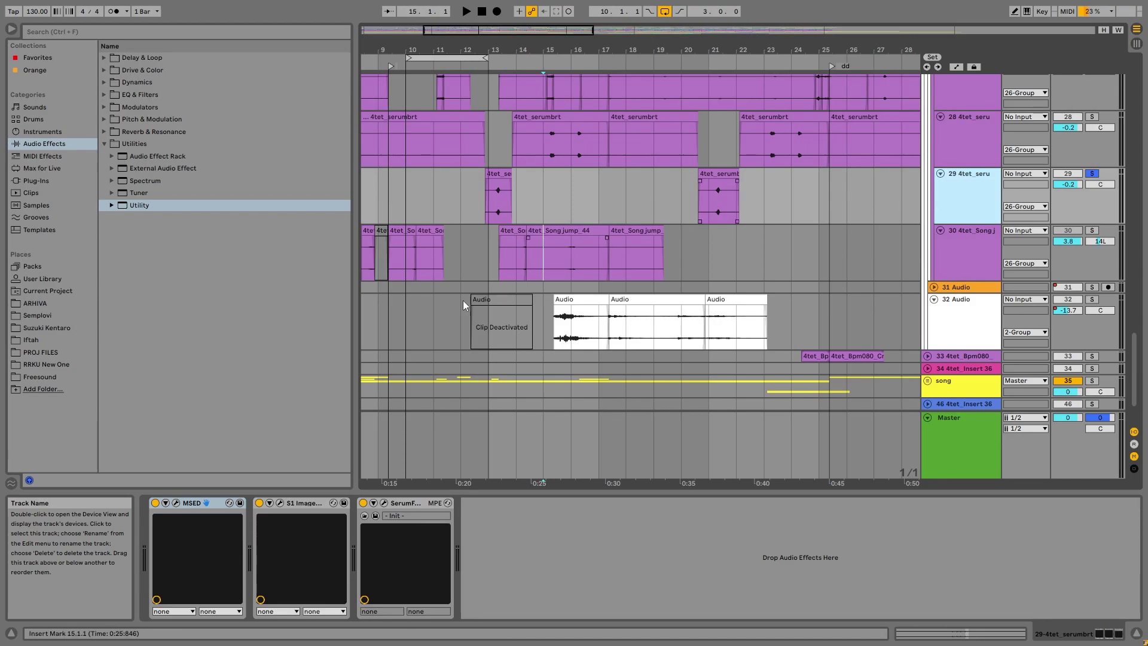
pyautogui.click(385, 509)
pyautogui.moveTo(298, 162); pyautogui.dragTo(309, 105)
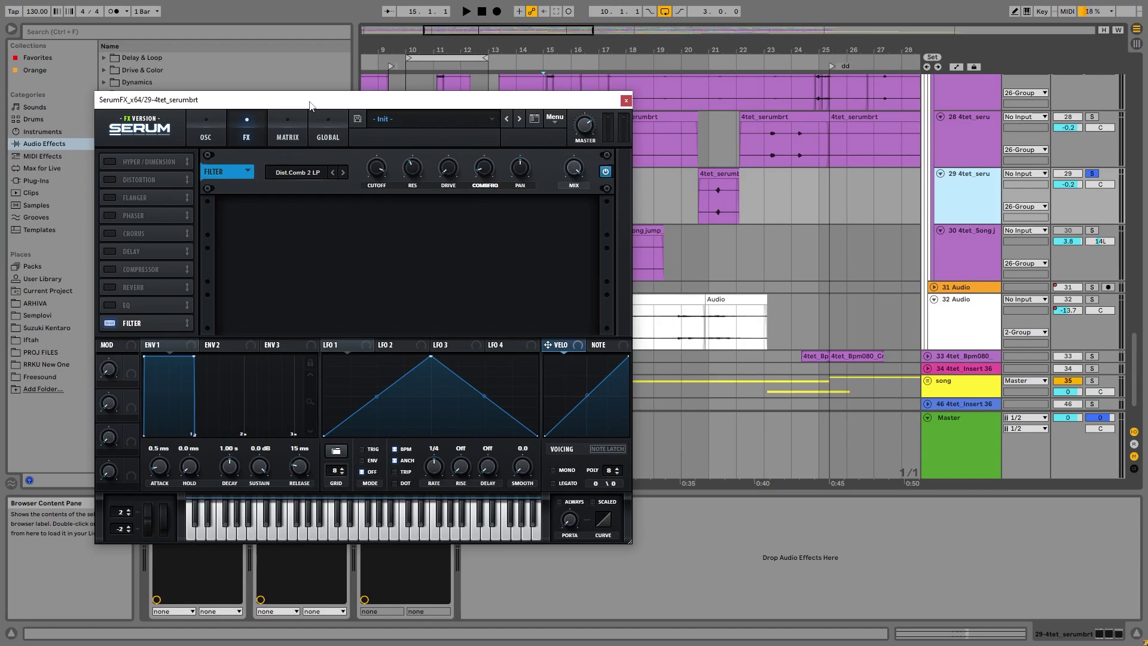
# Step: Loop the two bars from 21.1.1 to 23.1.1 on track 29 and set the insert marker at 21.1.1
pyautogui.click(708, 201)
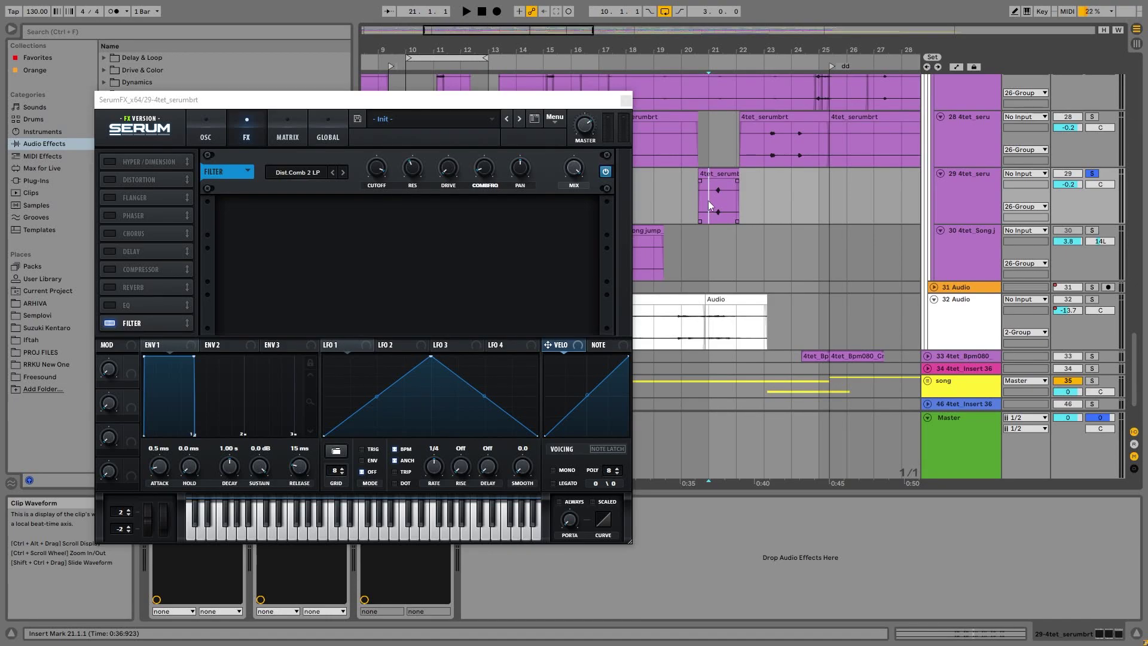
pyautogui.moveTo(701, 51); pyautogui.dragTo(701, 85)
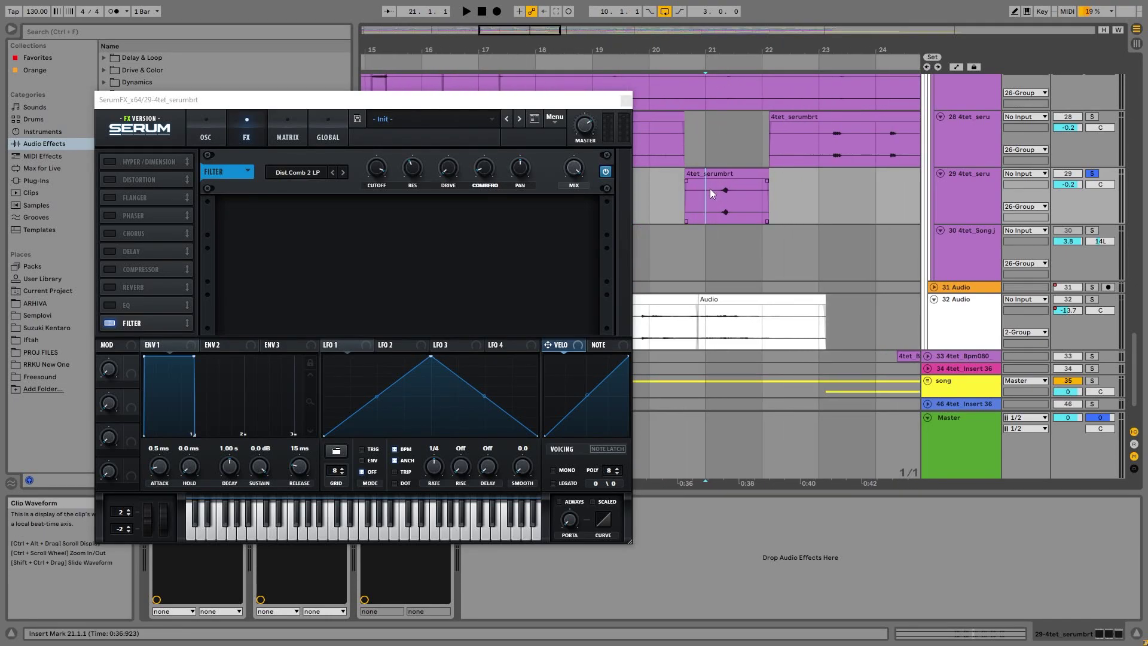
pyautogui.moveTo(710, 190); pyautogui.dragTo(801, 202)
pyautogui.hotkey('ctrl', 'l')
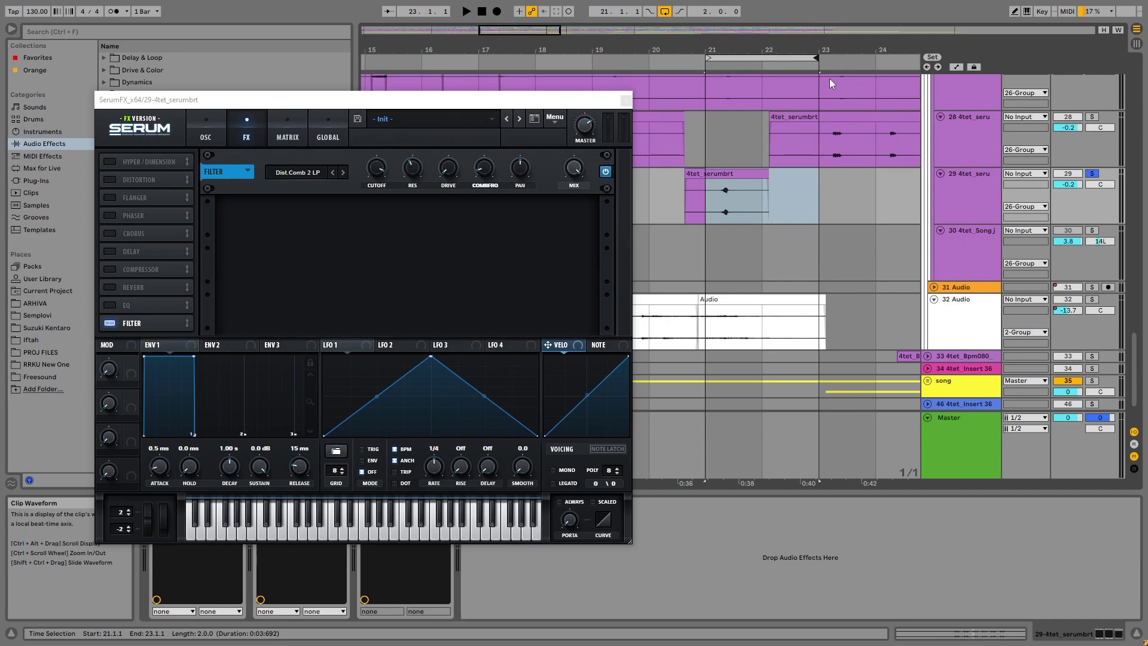
pyautogui.moveTo(720, 47)
pyautogui.mouseDown()
pyautogui.moveTo(721, 60)
pyautogui.moveTo(721, 51)
pyautogui.mouseUp()
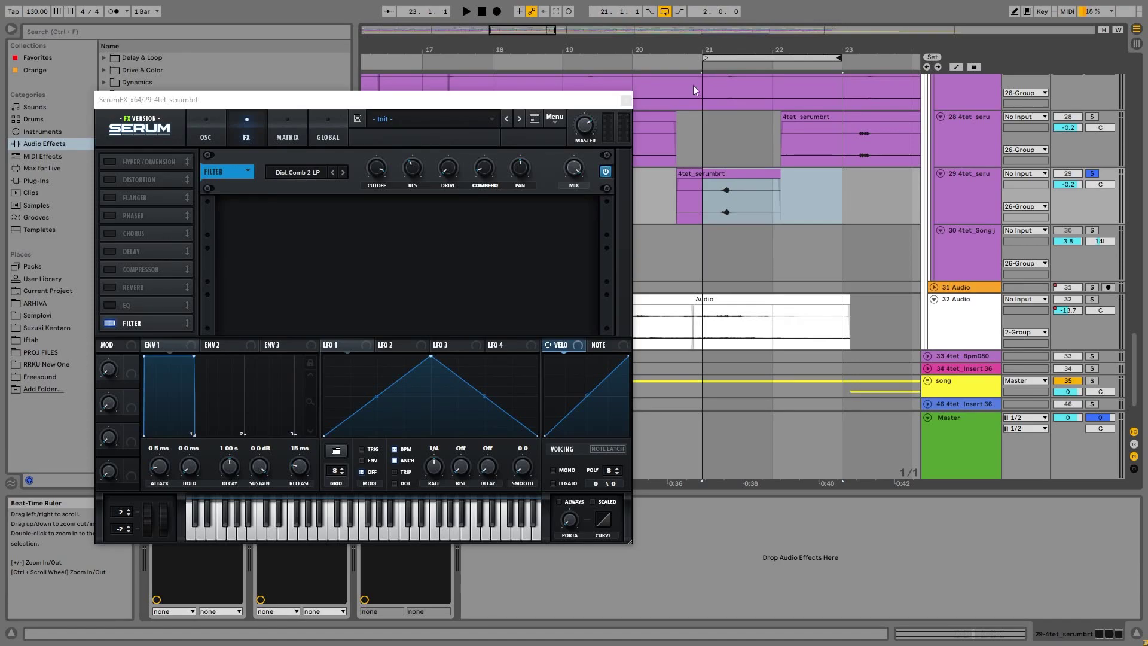
pyautogui.moveTo(705, 202)
pyautogui.mouseDown()
pyautogui.moveTo(843, 203)
pyautogui.moveTo(849, 224)
pyautogui.moveTo(702, 205)
pyautogui.mouseUp()
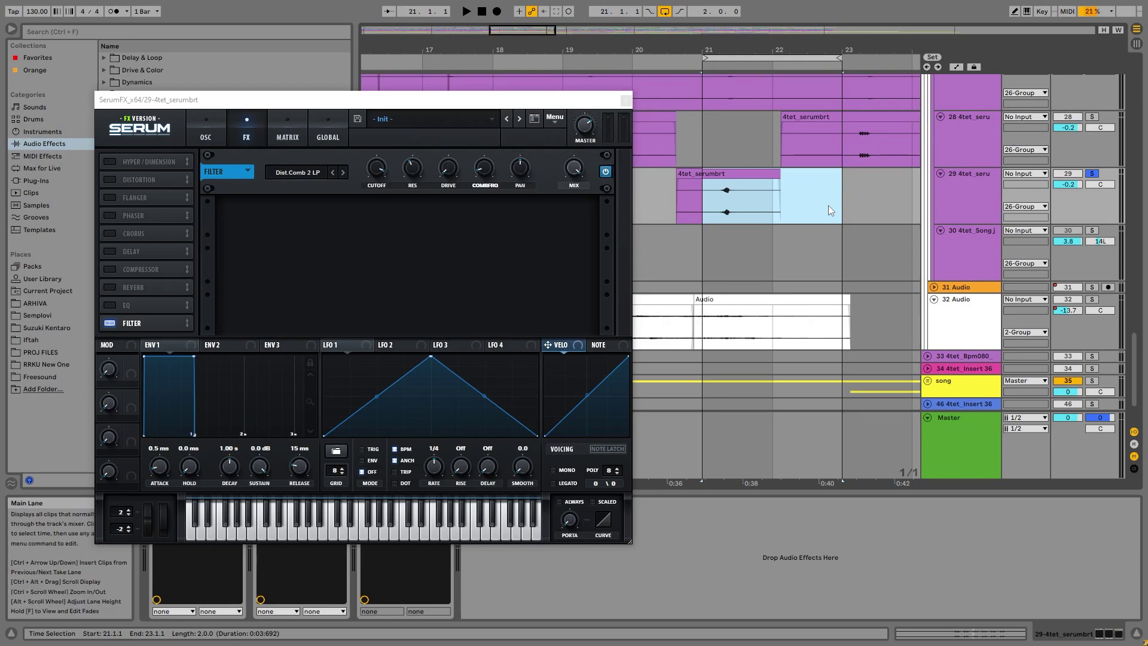
pyautogui.click(694, 220)
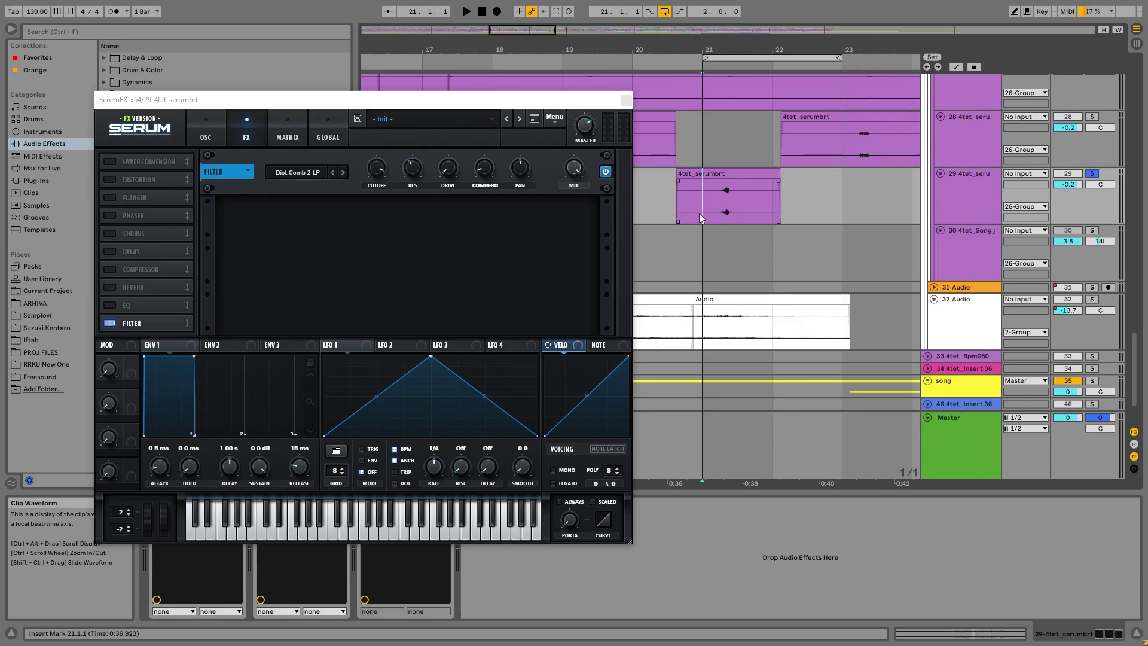
# Step: Close the SerumFX window and search the audio effects for "shredd", expanding Pitch & Modulation and Auto Pan
pyautogui.click(626, 98)
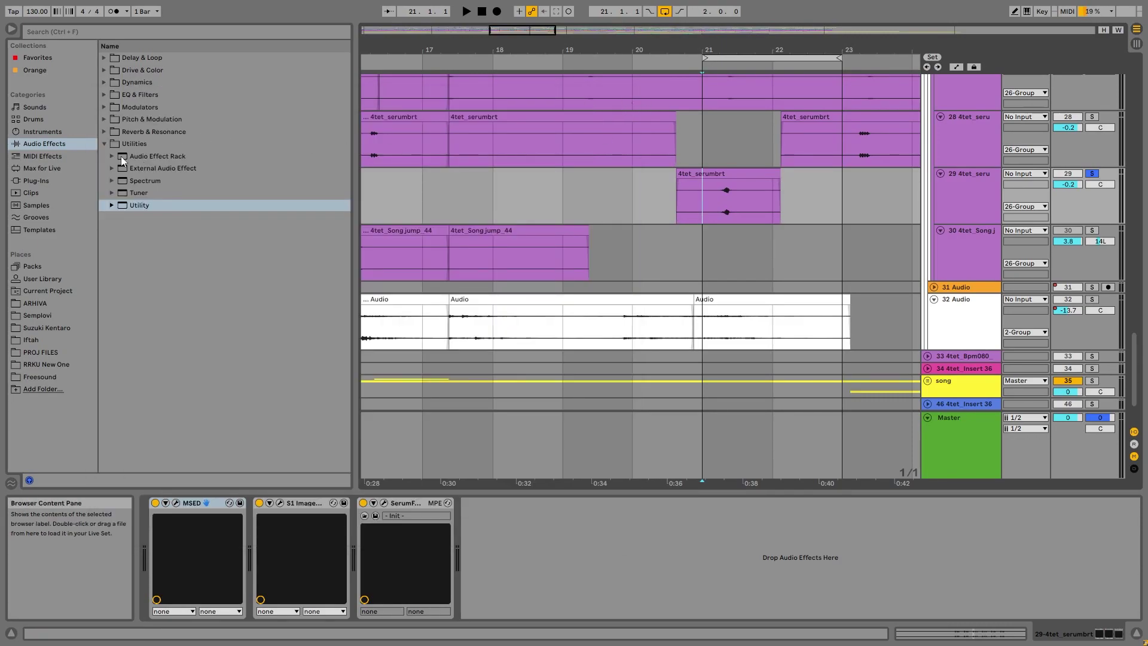
pyautogui.click(107, 83)
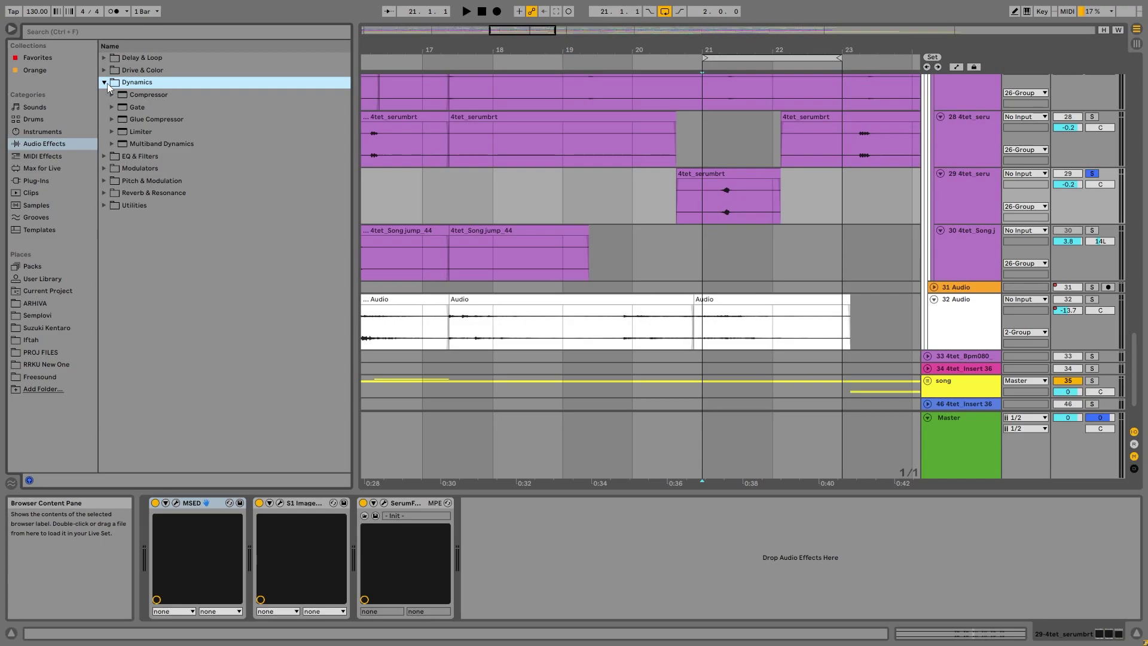
pyautogui.click(106, 87)
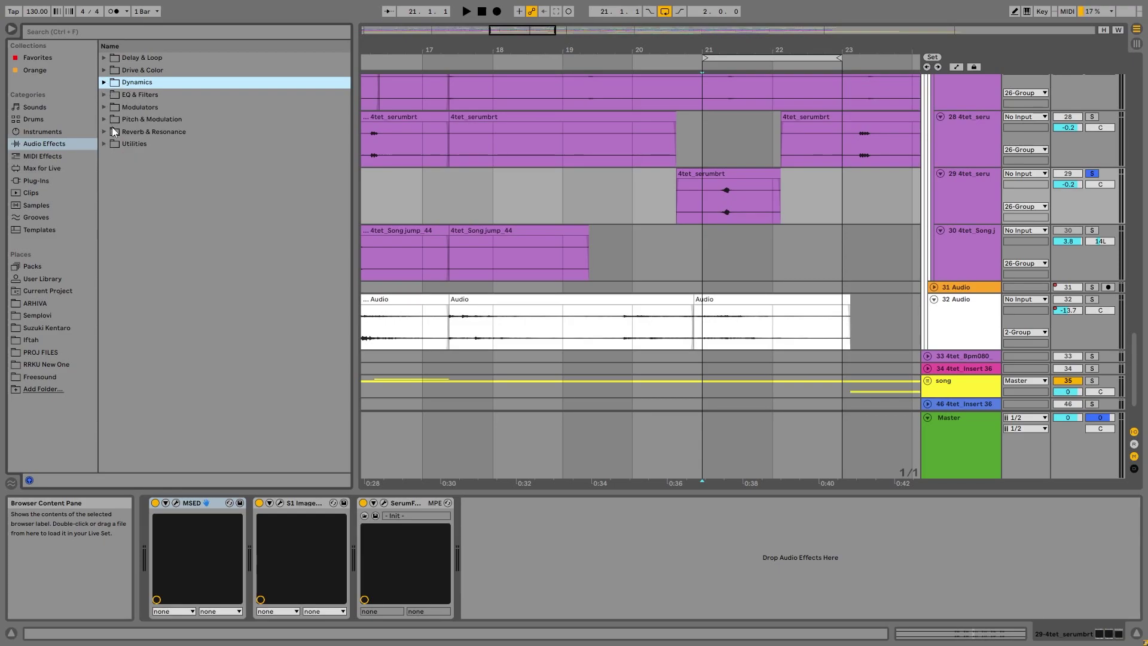
pyautogui.click(107, 143)
pyautogui.click(107, 143)
pyautogui.click(106, 34)
pyautogui.write('shredd')
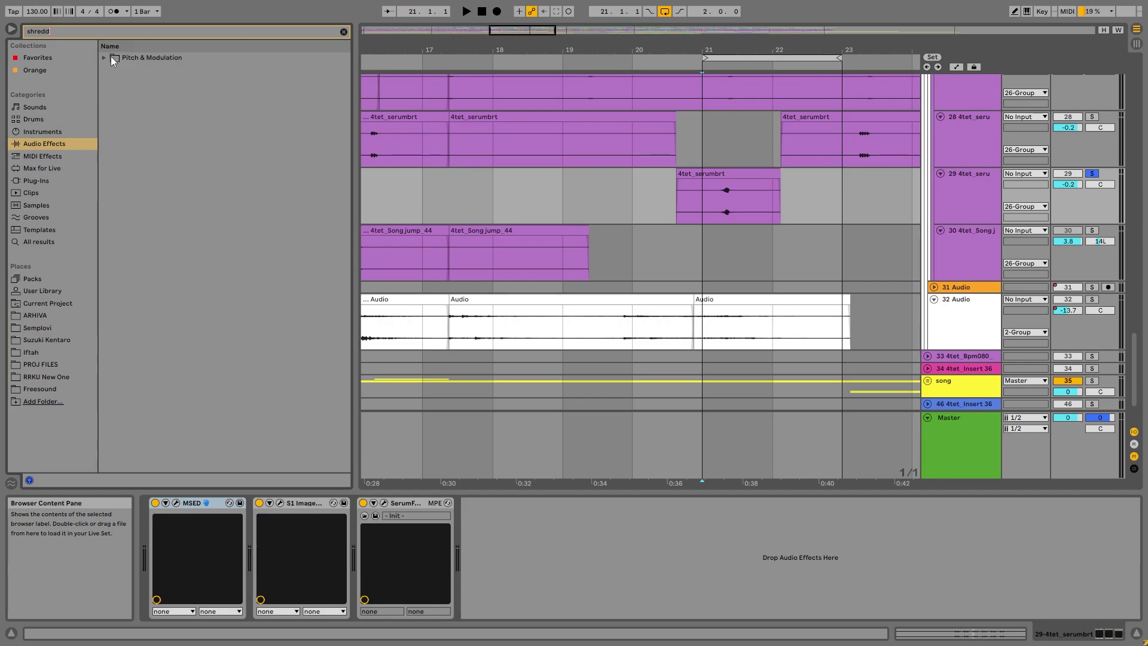
pyautogui.click(110, 57)
pyautogui.click(114, 70)
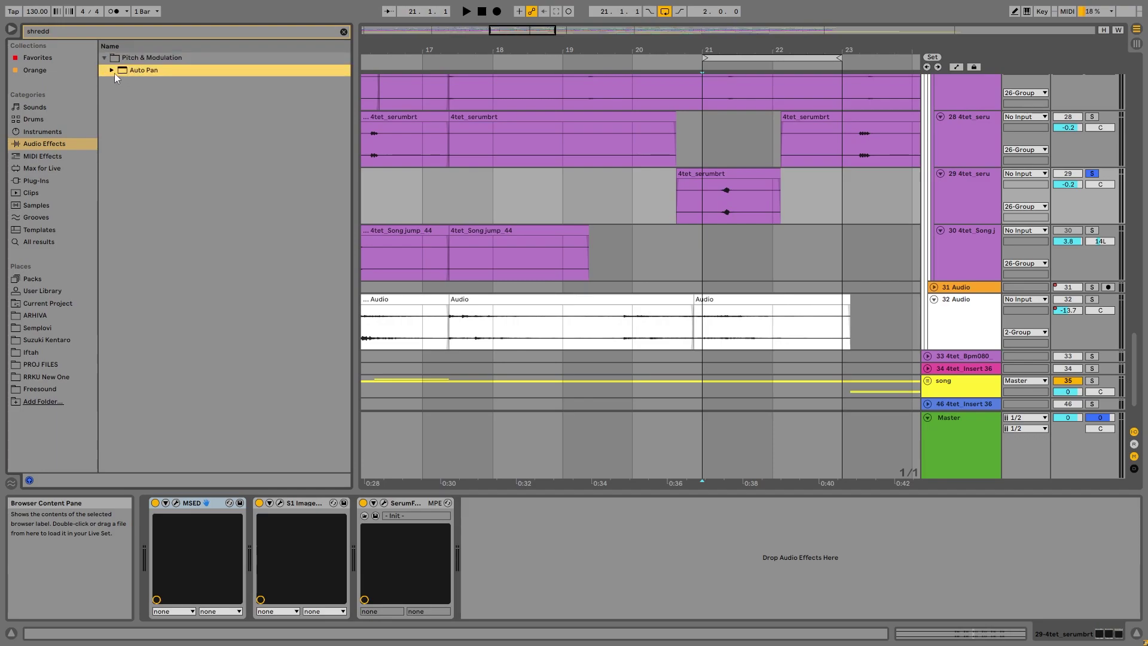
# Step: Add Auto Pan's Shredder preset to track 29 and audition the 4tet_serumbrt clip from 21.2.1
pyautogui.click(134, 82)
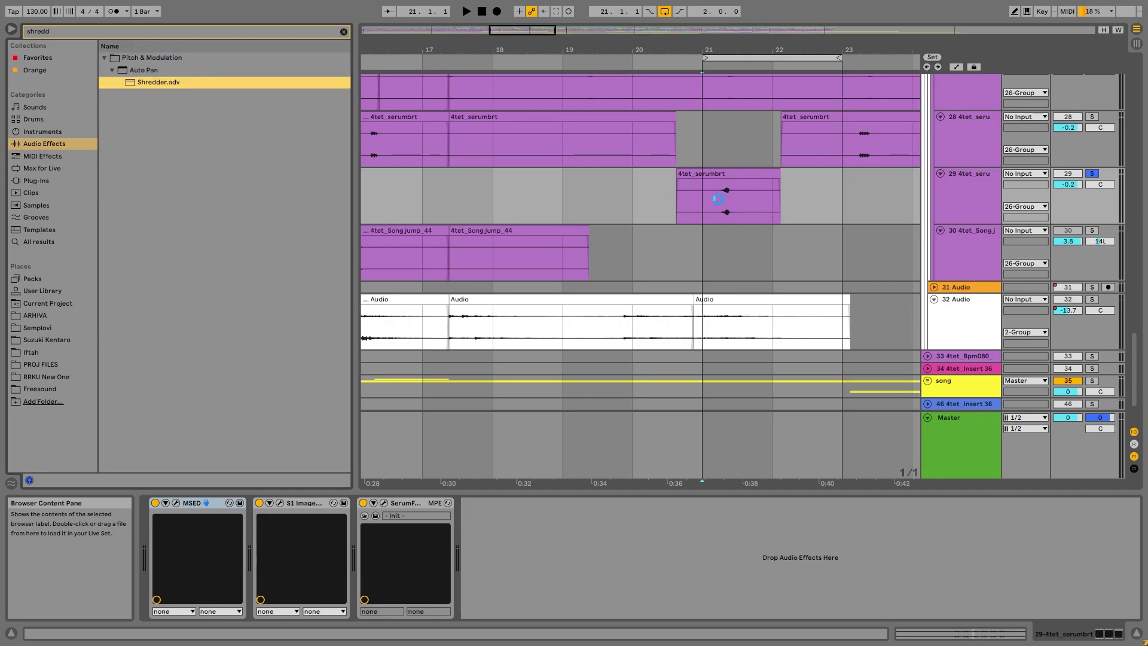
pyautogui.moveTo(718, 199); pyautogui.dragTo(720, 200)
pyautogui.click(720, 199)
pyautogui.press('space')
pyautogui.press('space')
# Step: Compare track 29's clip with Shredder bypassed and active, then delete Shredder from the device chain
pyautogui.click(467, 503)
pyautogui.press('space')
pyautogui.press('space')
pyautogui.click(467, 503)
pyautogui.press('space')
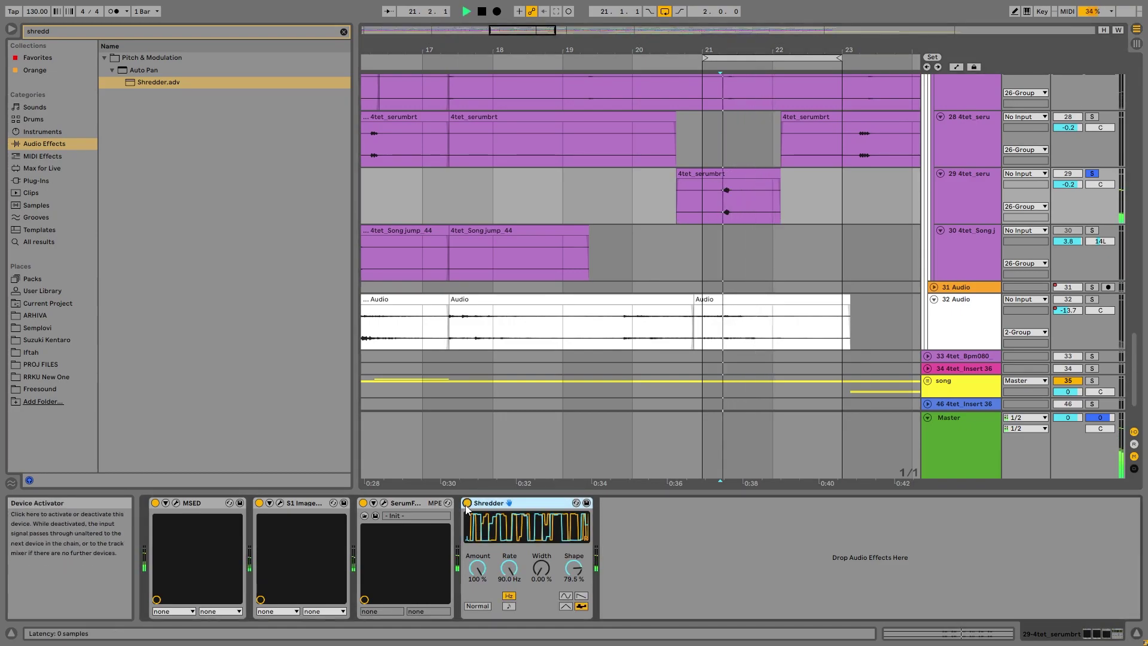
pyautogui.press('space')
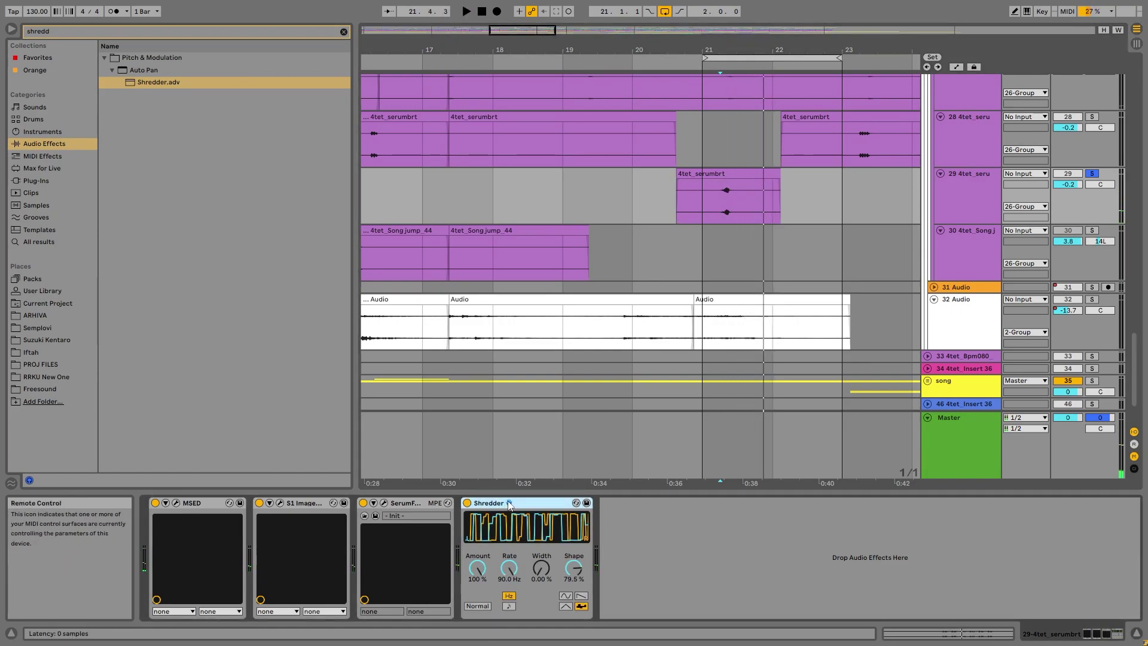
pyautogui.press('Delete')
# Step: Open track 29's SerumFX window again and shift it over the arrangement, clear of the browser
pyautogui.moveTo(603, 49); pyautogui.dragTo(602, 49)
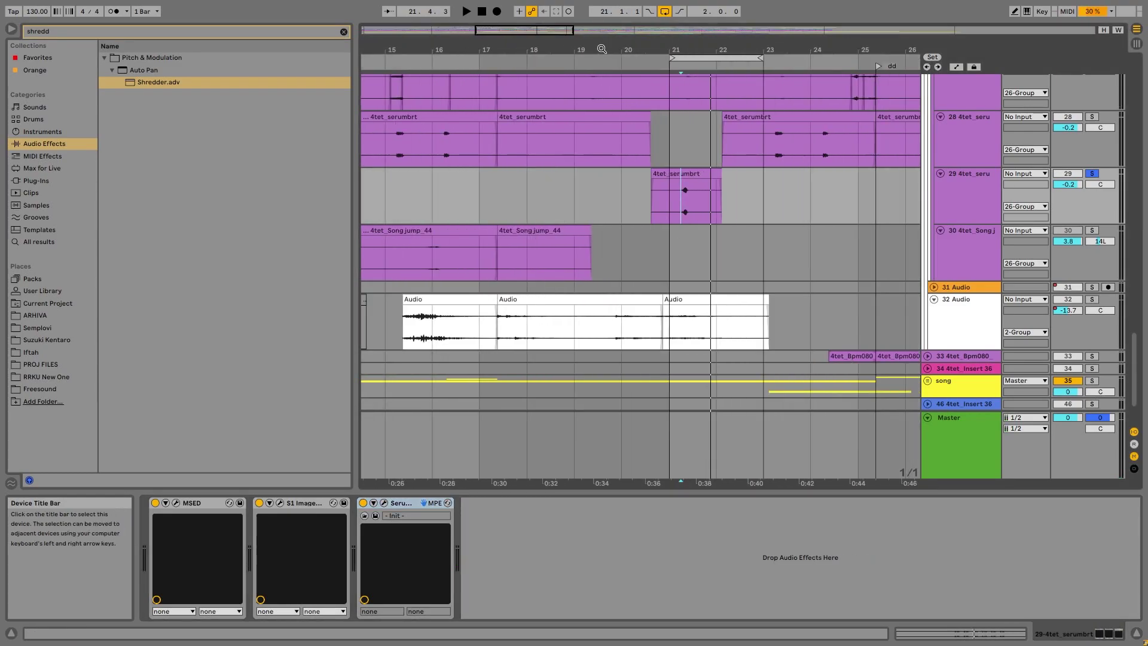
pyautogui.click(384, 503)
pyautogui.moveTo(543, 102); pyautogui.dragTo(705, 103)
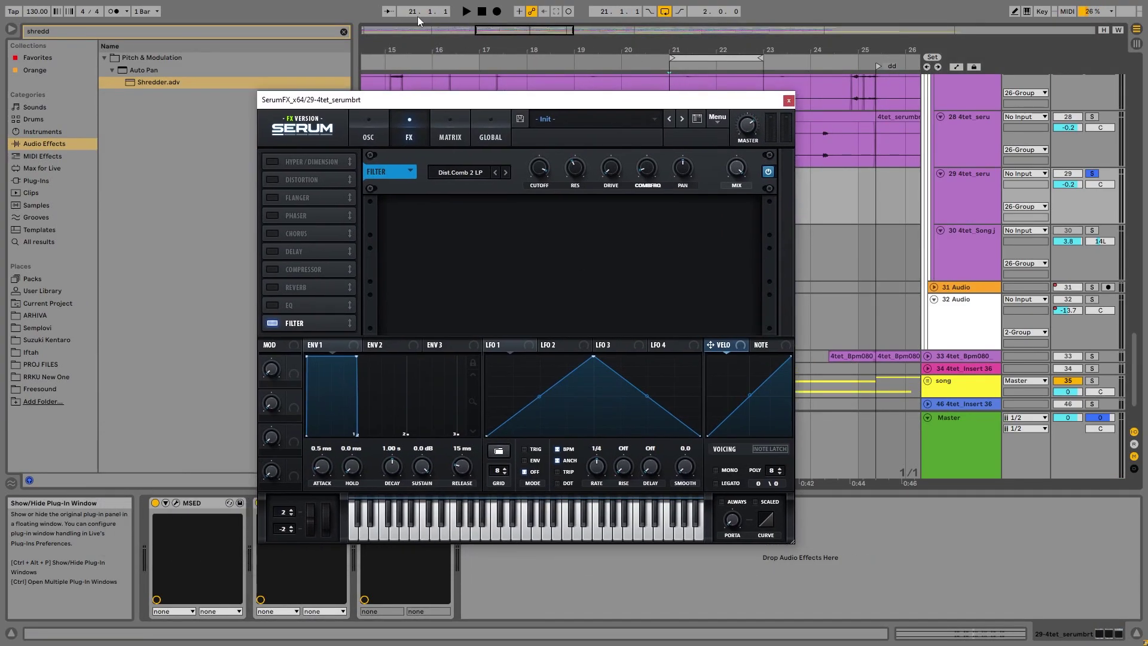
# Step: Clear the browser search and narrow the browser to widen the arrangement
pyautogui.click(343, 32)
pyautogui.moveTo(354, 46); pyautogui.dragTo(204, 46)
# Step: Audition track 29's 4tet_serumbrt clip from 21.1.1 and close the SerumFX window during playback
pyautogui.press('space')
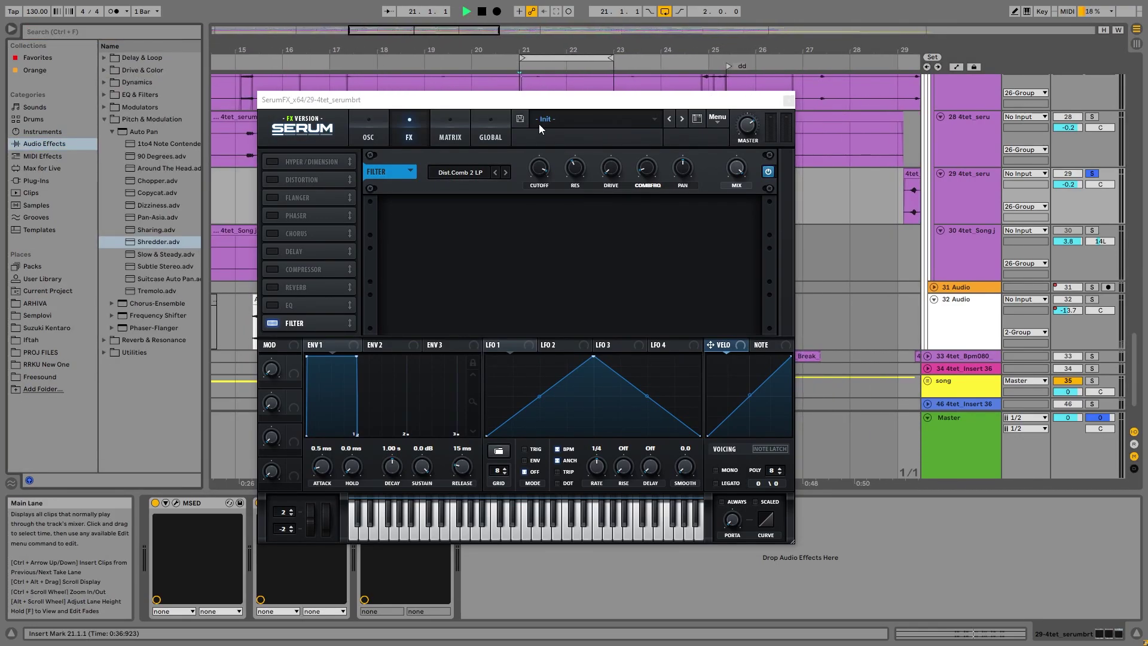
pyautogui.click(788, 100)
pyautogui.press('space')
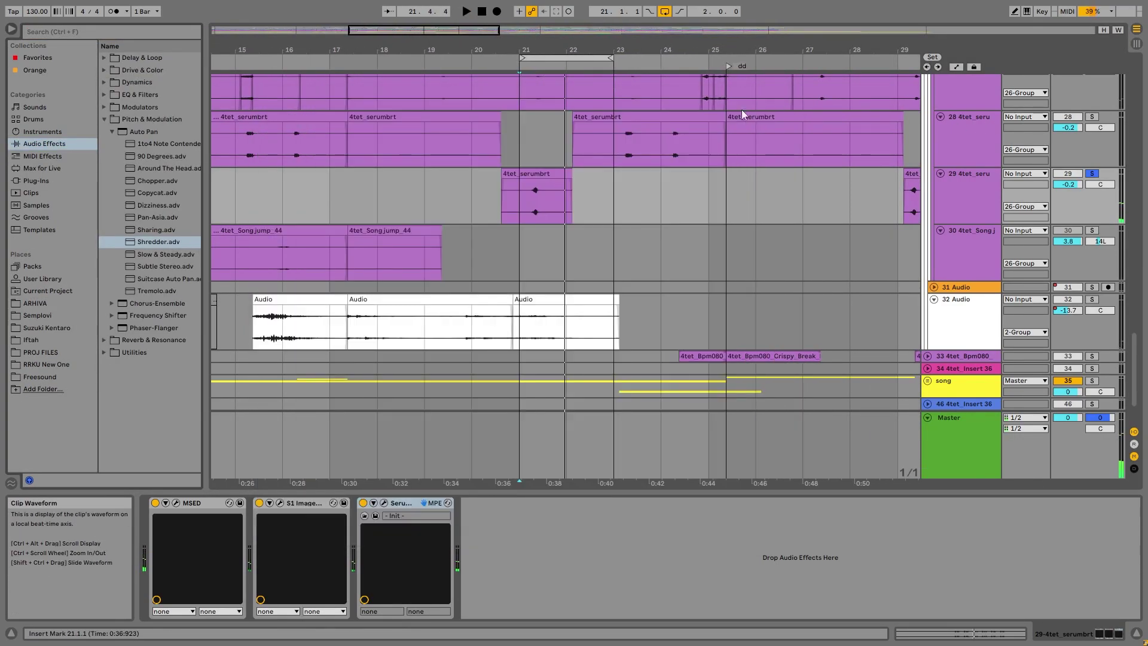
# Step: Solo track 30 and audition its 4tet_Song jump_44 clips from 14.1.1
pyautogui.moveTo(466, 49); pyautogui.dragTo(608, 95)
pyautogui.click(438, 259)
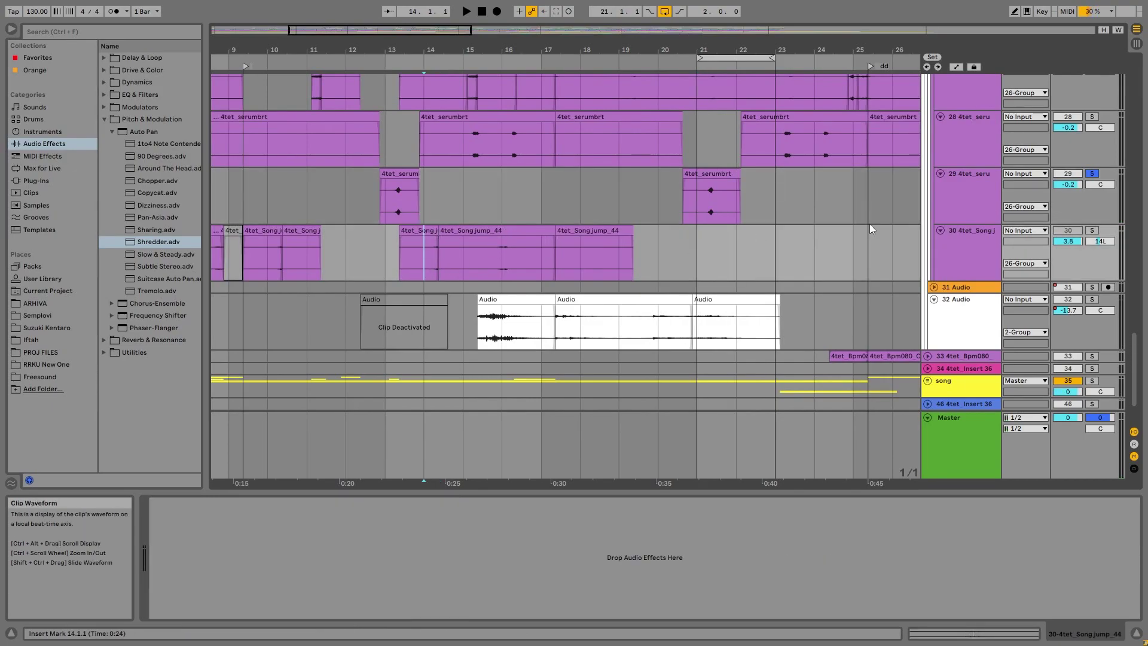
pyautogui.click(1092, 230)
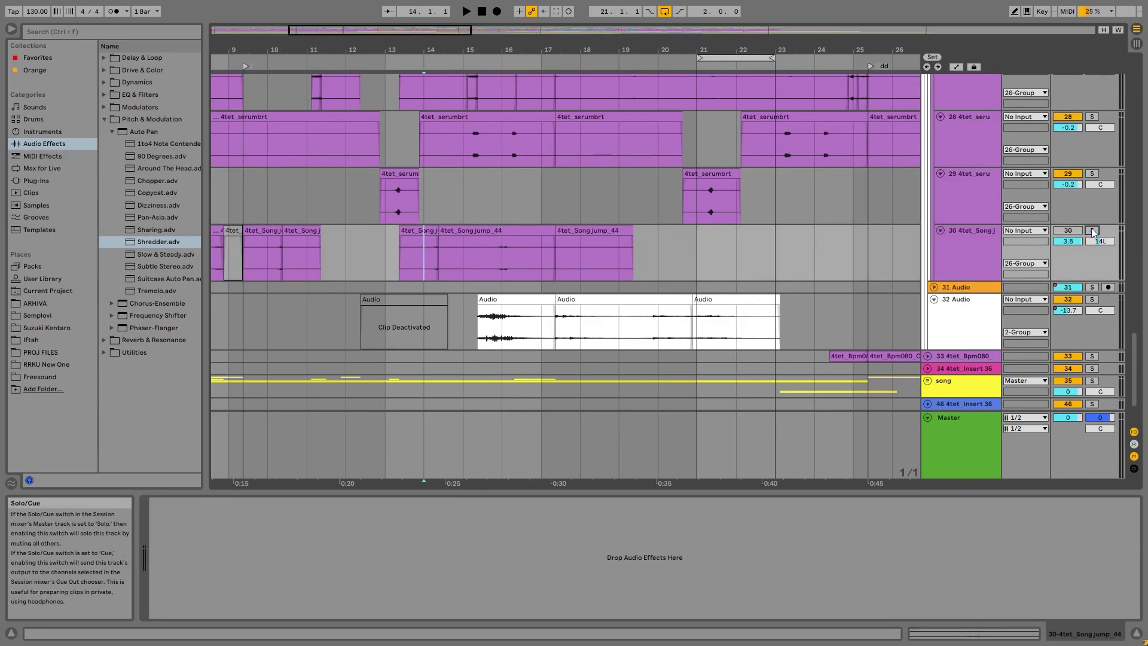
pyautogui.press('space')
pyautogui.click(1092, 231)
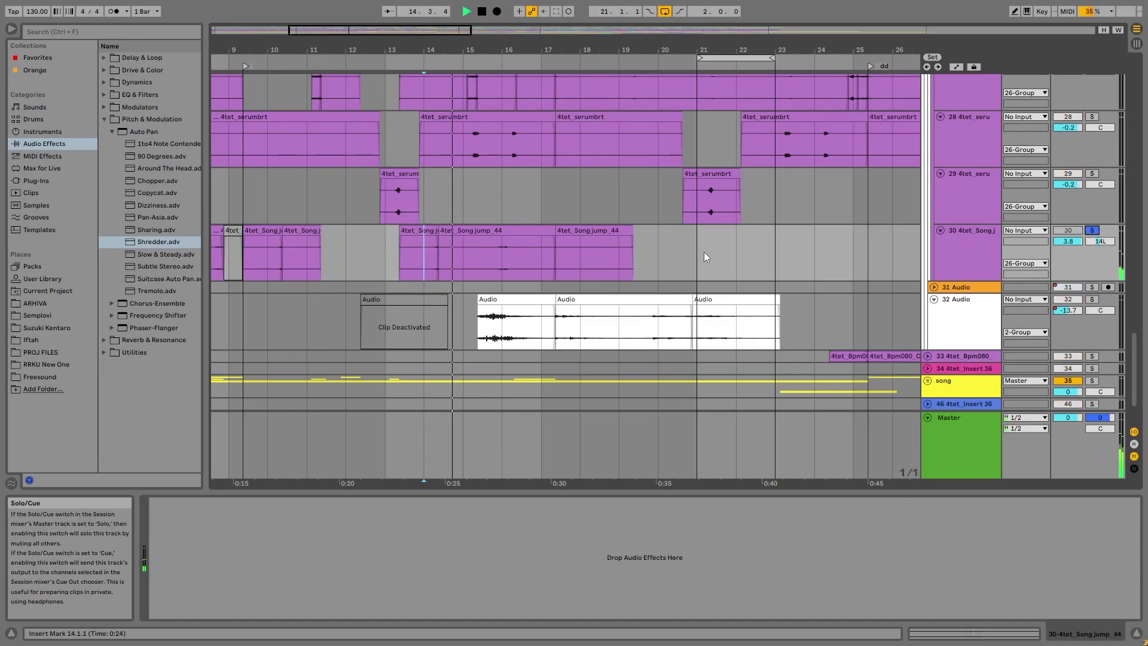
pyautogui.moveTo(485, 49)
pyautogui.mouseDown()
pyautogui.moveTo(485, 37)
pyautogui.moveTo(439, 18)
pyautogui.moveTo(428, 48)
pyautogui.moveTo(346, 22)
pyautogui.moveTo(363, 66)
pyautogui.moveTo(377, 65)
pyautogui.mouseUp()
pyautogui.press('space')
# Step: Start playback from 16.1.1, unfold and solo track 31 Audio, and show its device chain
pyautogui.click(411, 323)
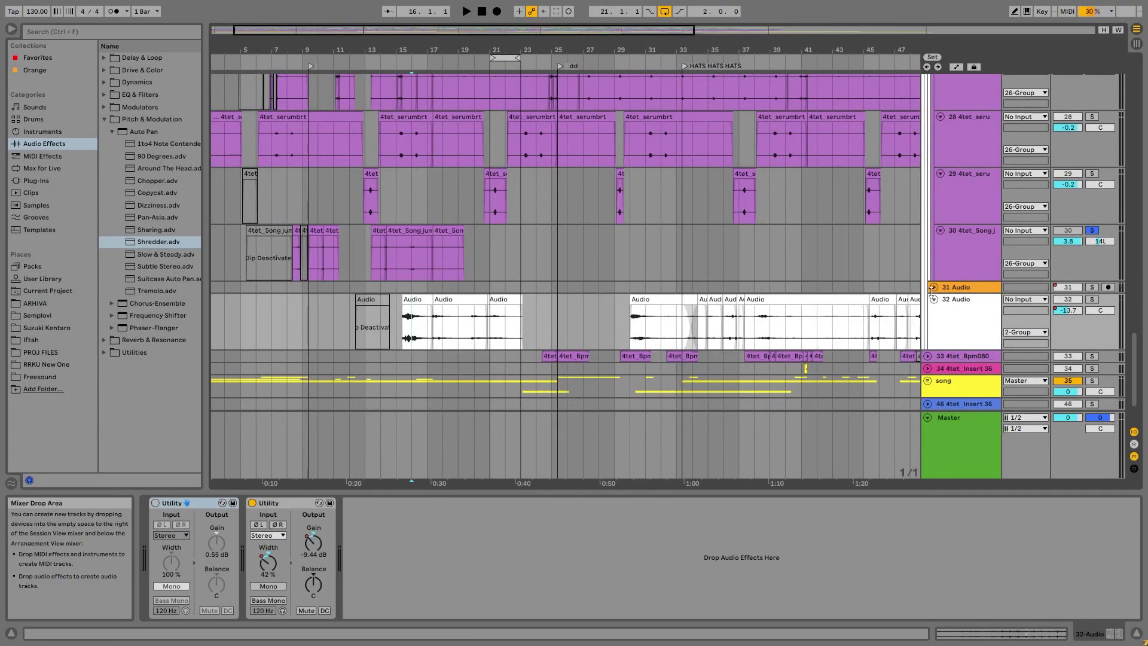
pyautogui.click(933, 288)
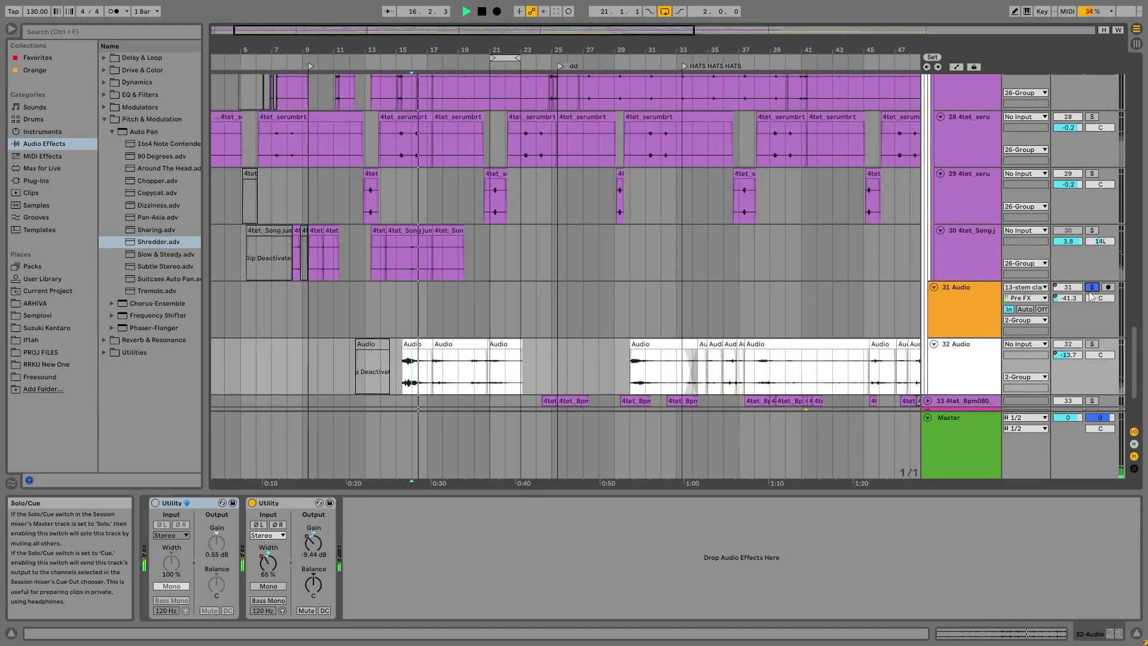
pyautogui.click(978, 303)
# Step: Extend the arrangement loop to run from 8.1.1 to 49.1.1
pyautogui.moveTo(512, 52); pyautogui.dragTo(602, 58)
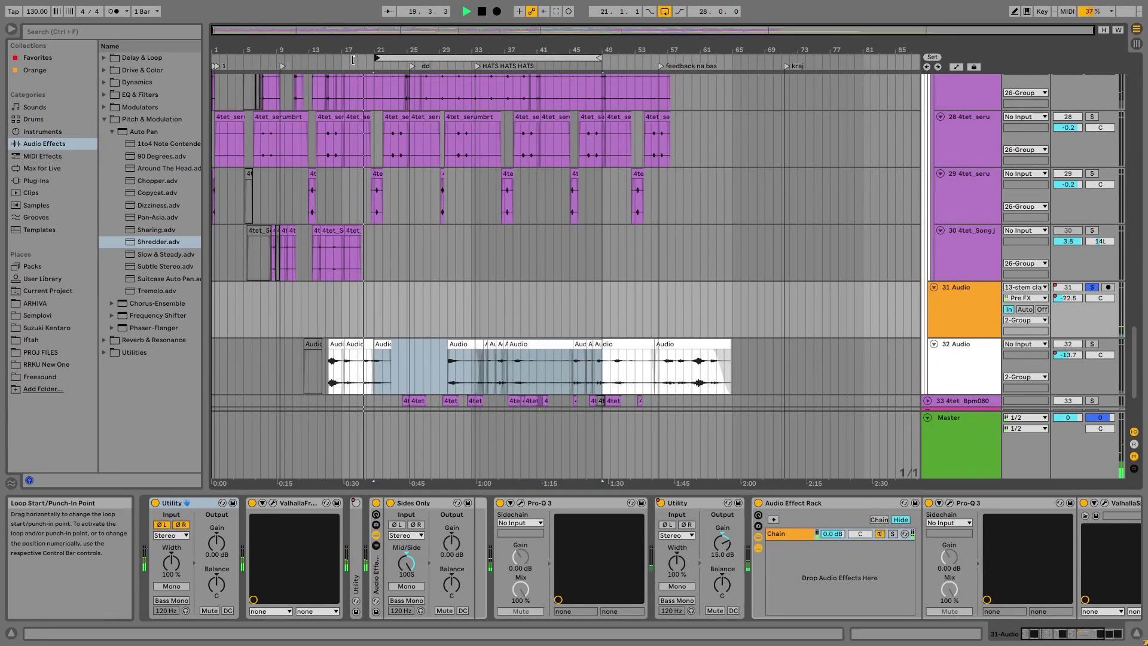
pyautogui.moveTo(375, 60); pyautogui.dragTo(269, 59)
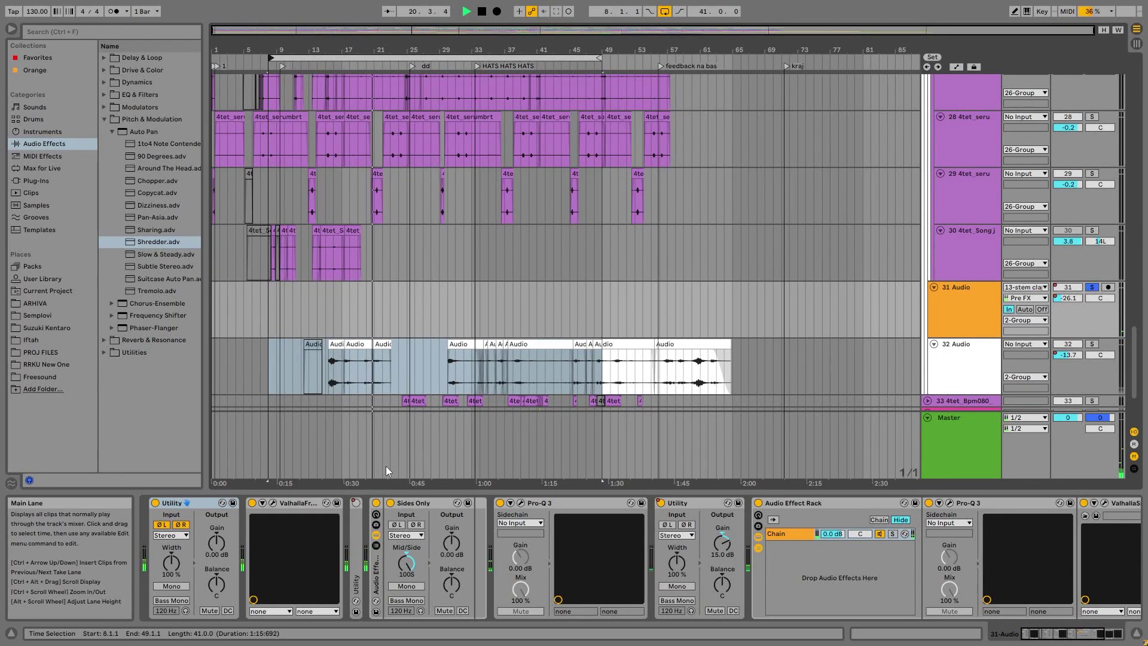
# Step: Review track 31's effect chain during playback, opening and closing the ValhallaSpaceModulator window
pyautogui.click(1078, 639)
pyautogui.moveTo(1077, 639); pyautogui.dragTo(1030, 636)
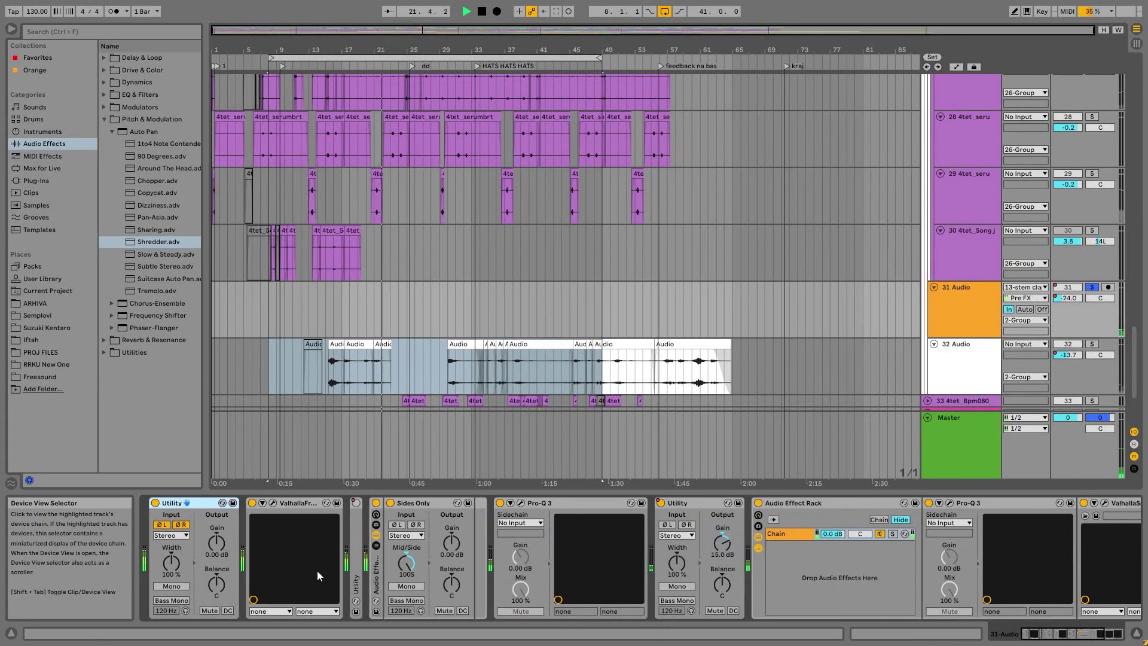
pyautogui.click(253, 503)
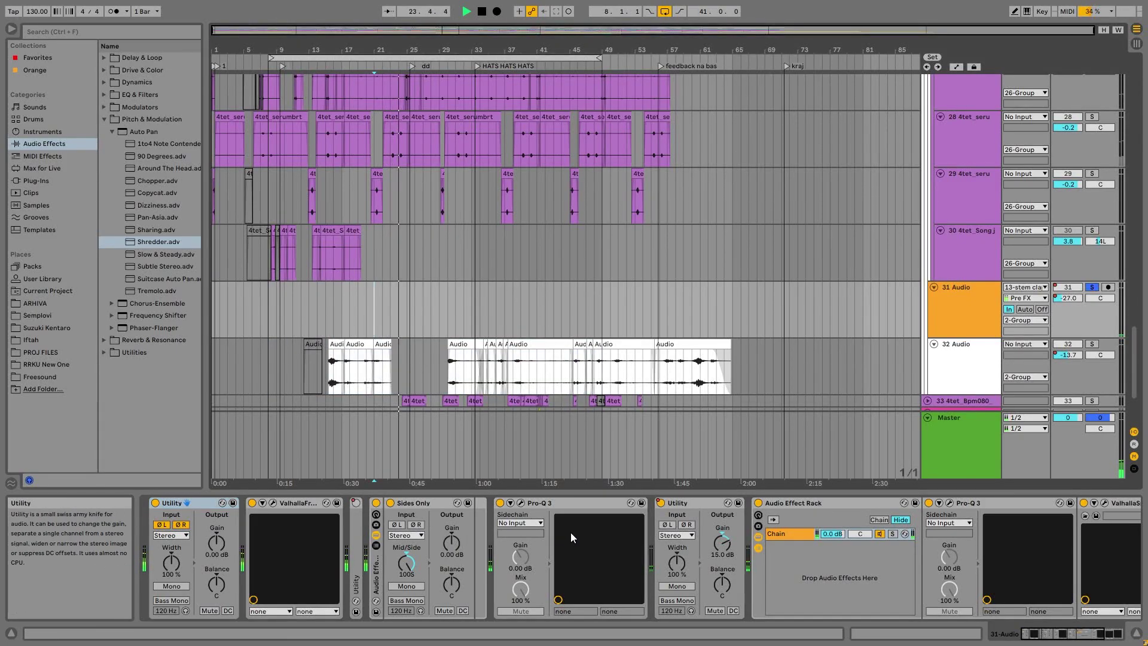
pyautogui.click(1063, 639)
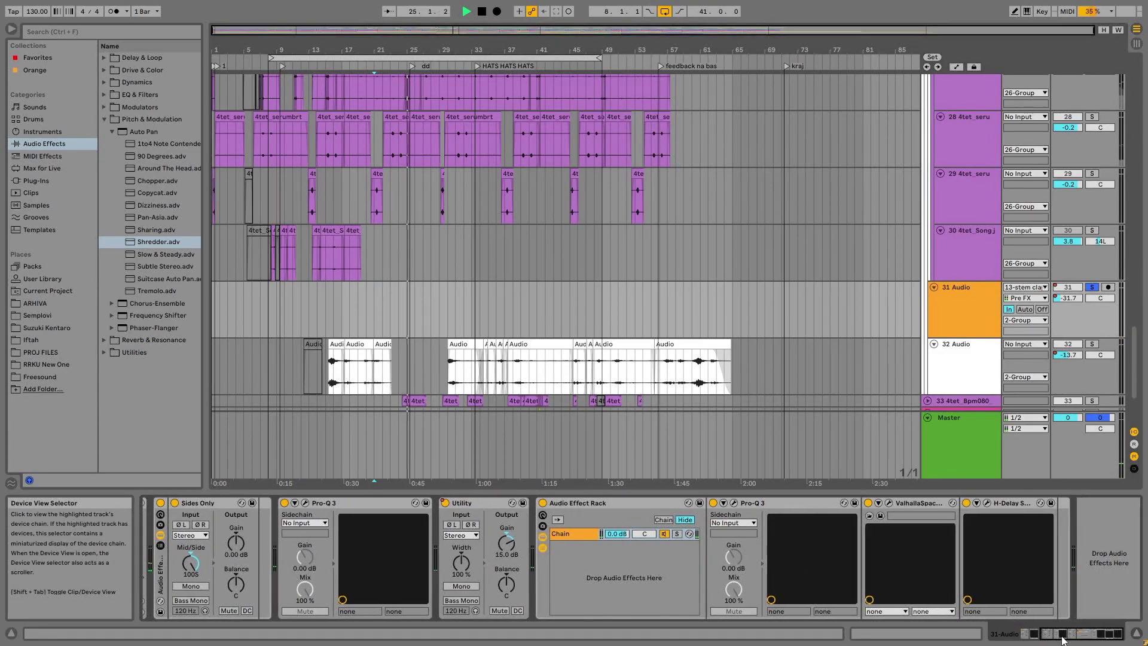
pyautogui.click(889, 504)
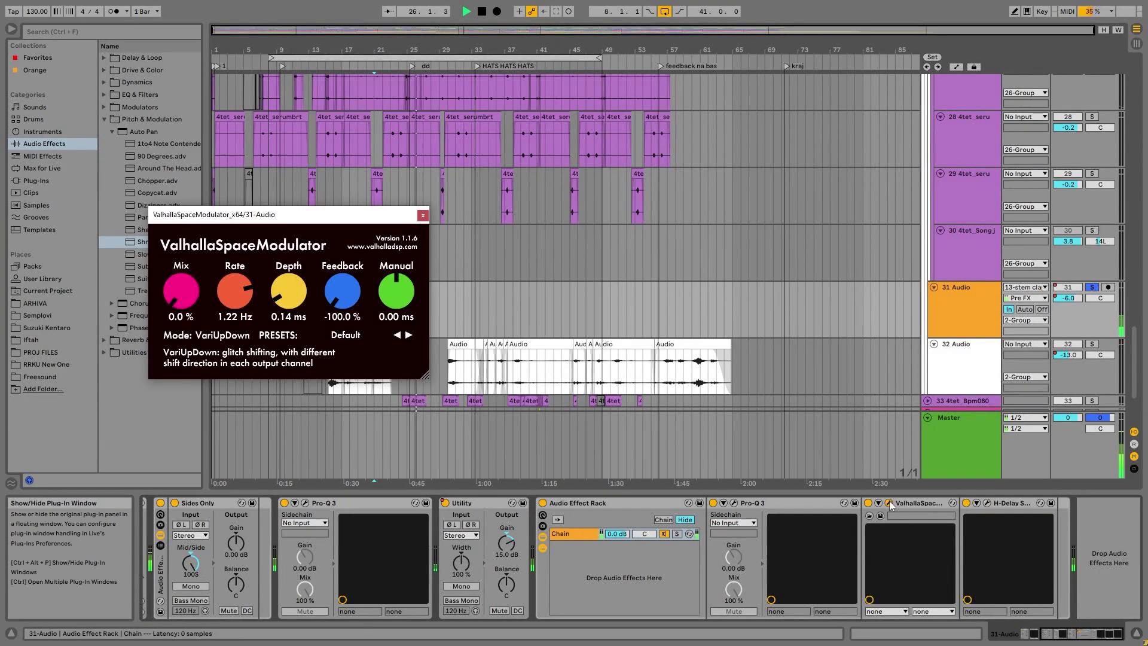
pyautogui.click(889, 503)
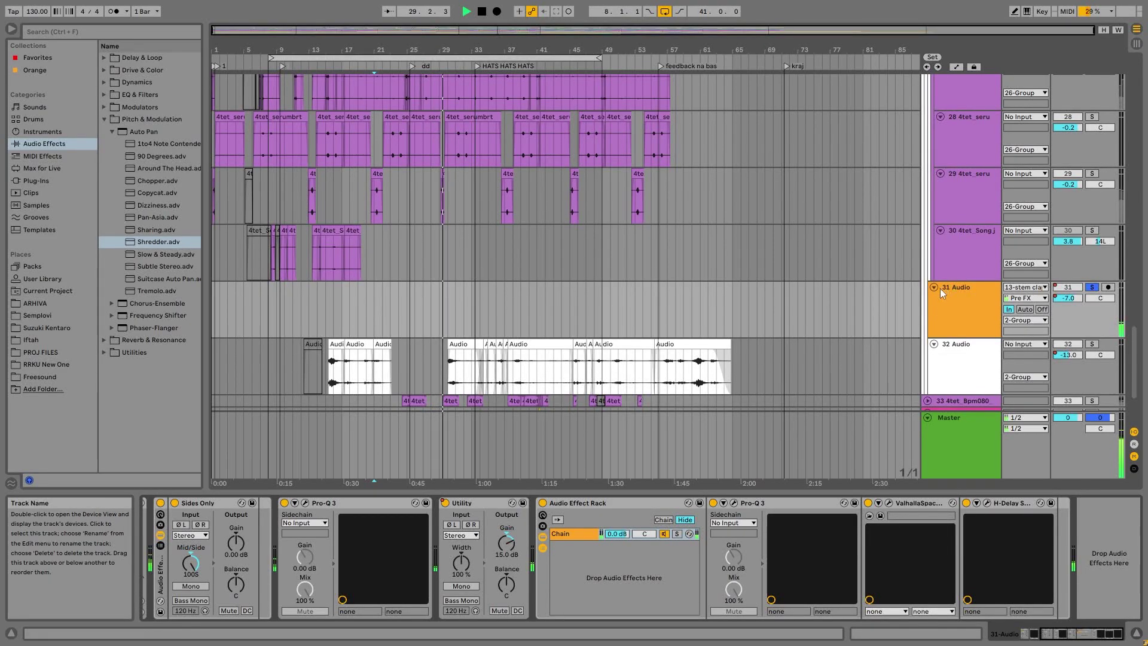
# Step: Compare the full mix with track 31 alone by toggling its solo, then select track 31
pyautogui.click(1093, 288)
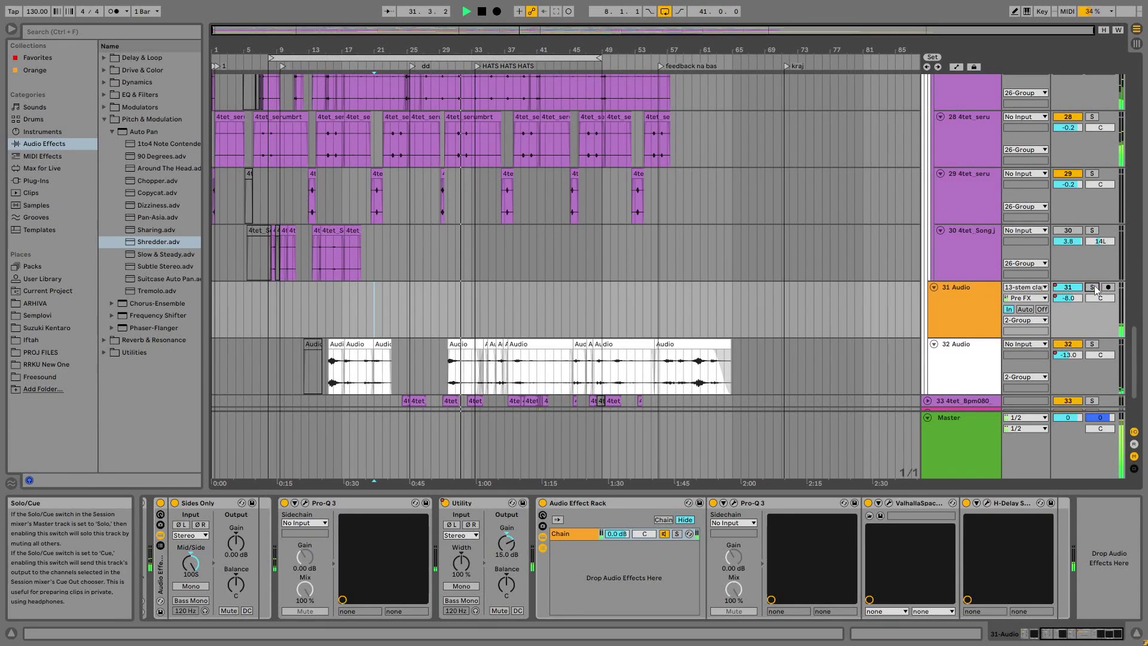
pyautogui.click(1093, 287)
pyautogui.click(949, 303)
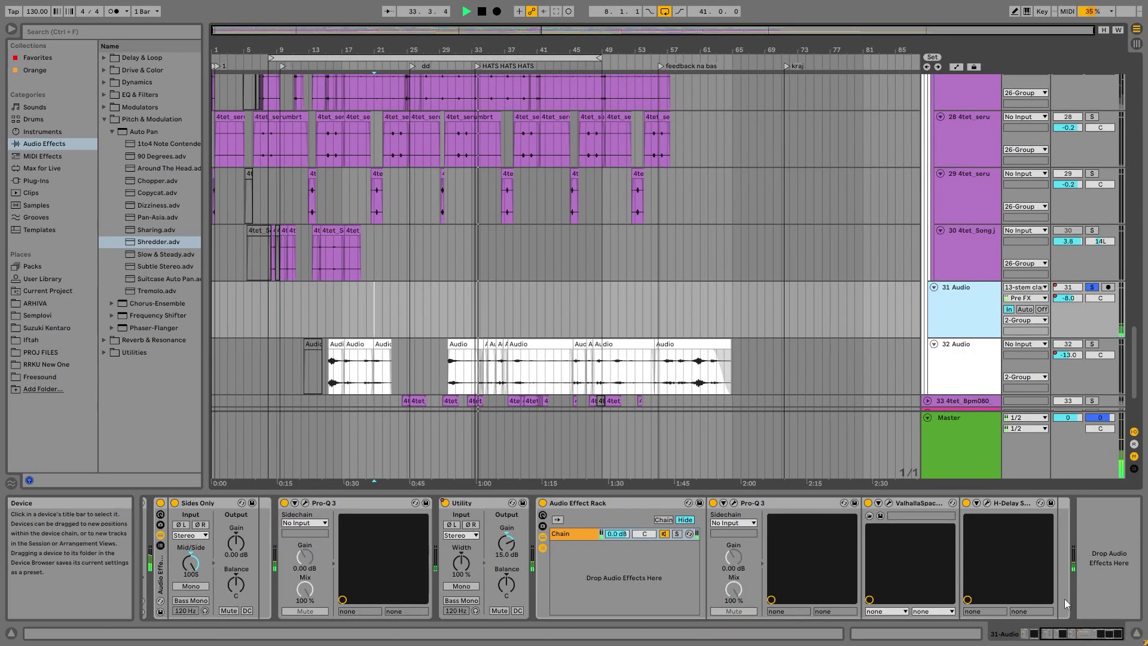
# Step: Examine the effect chain of track 31, including the ValhallaFreqEcho and Pro-Q 3 plug-ins, and close the ValhallaFreqEcho window
pyautogui.moveTo(1077, 634); pyautogui.dragTo(1029, 633)
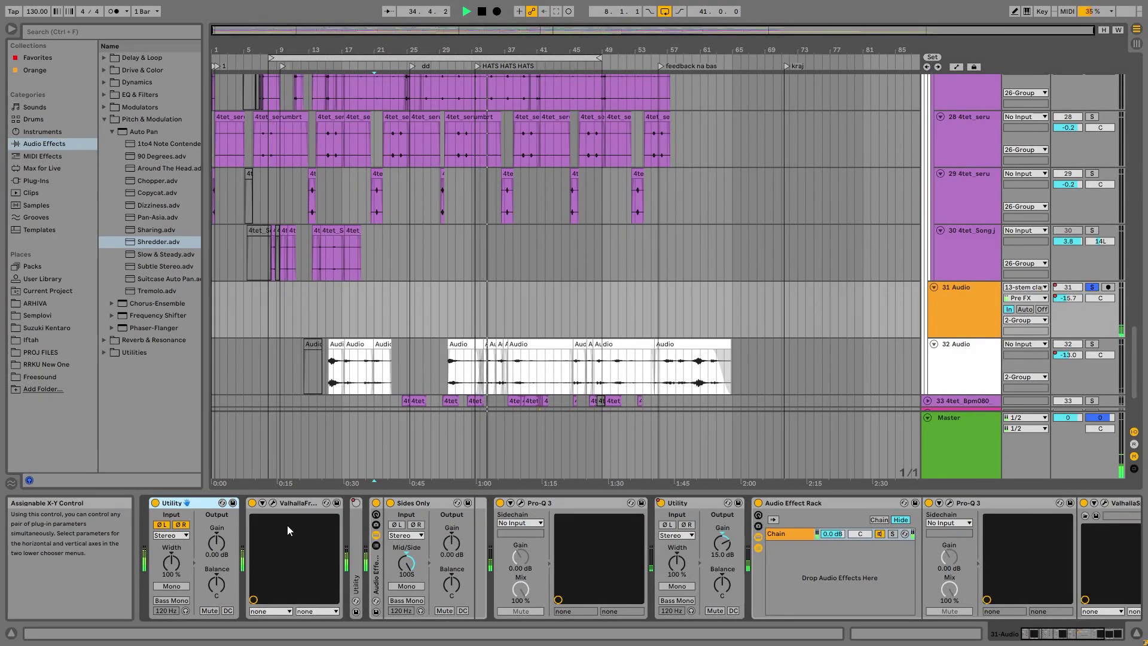
pyautogui.click(273, 503)
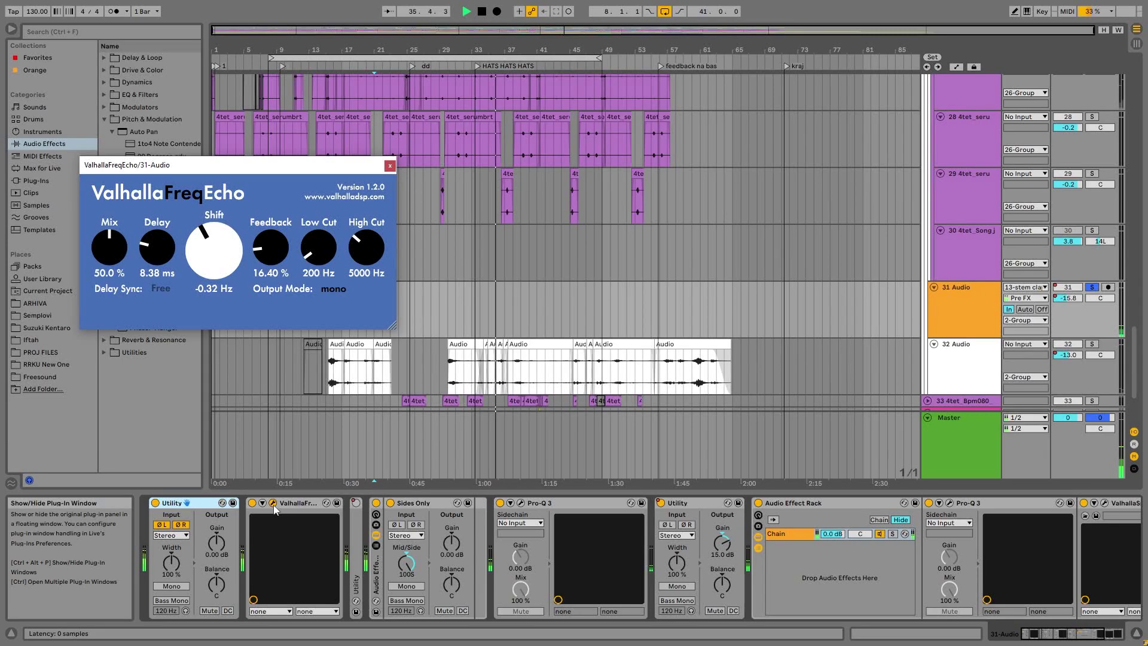
pyautogui.click(520, 503)
pyautogui.click(520, 503)
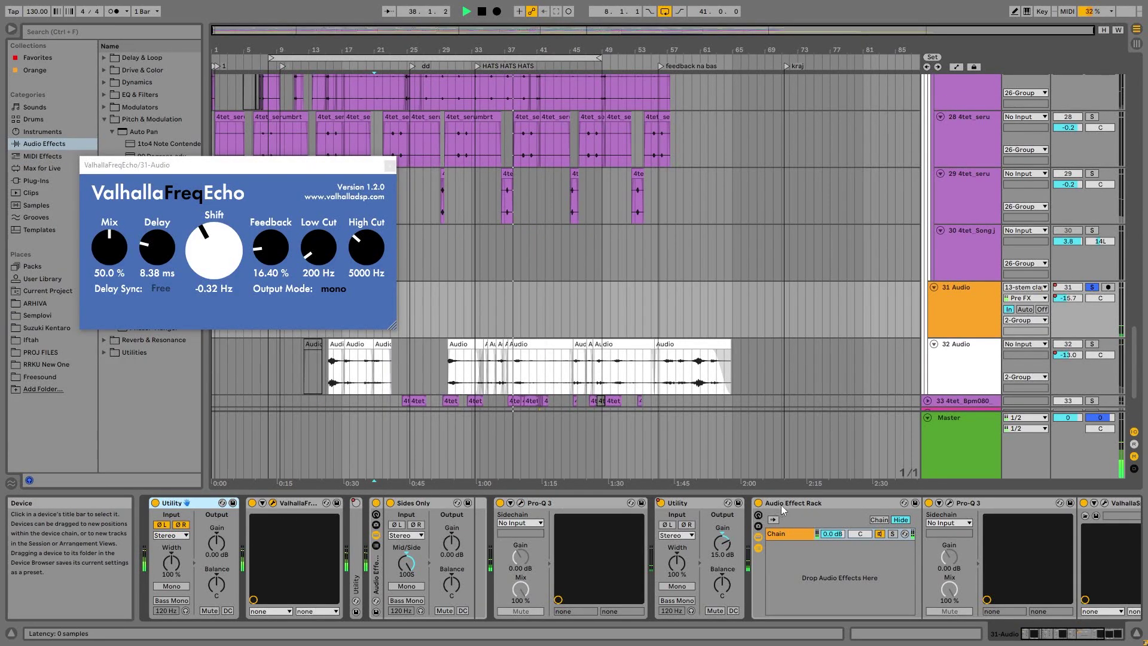
pyautogui.click(950, 504)
pyautogui.click(949, 504)
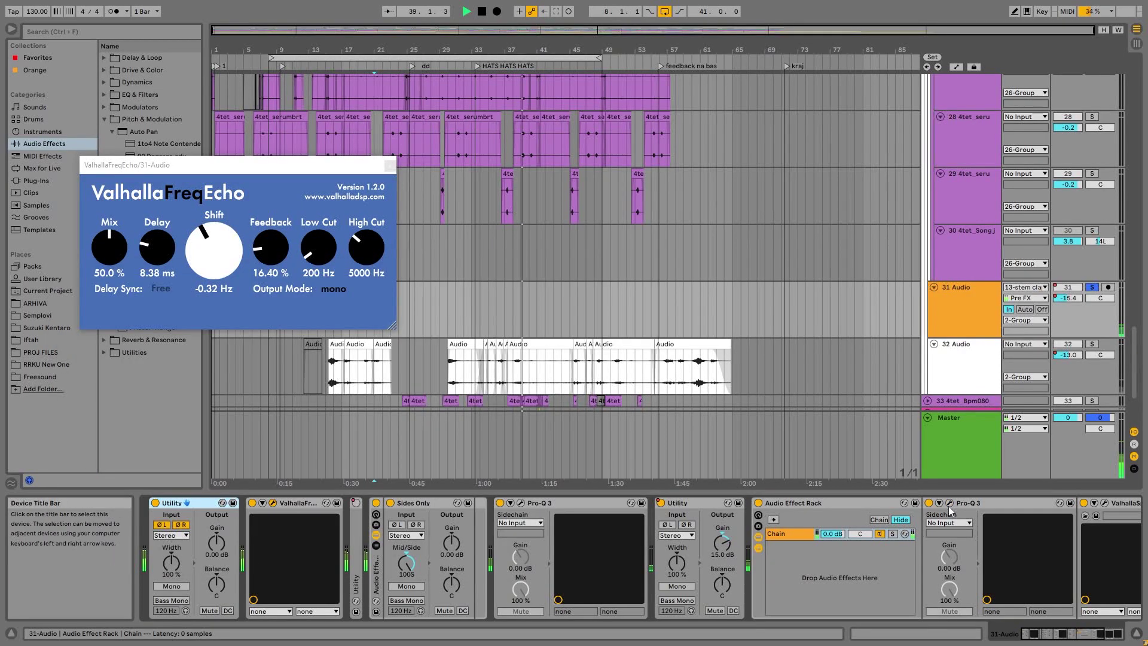
pyautogui.click(390, 165)
pyautogui.moveTo(1068, 633); pyautogui.dragTo(1076, 622)
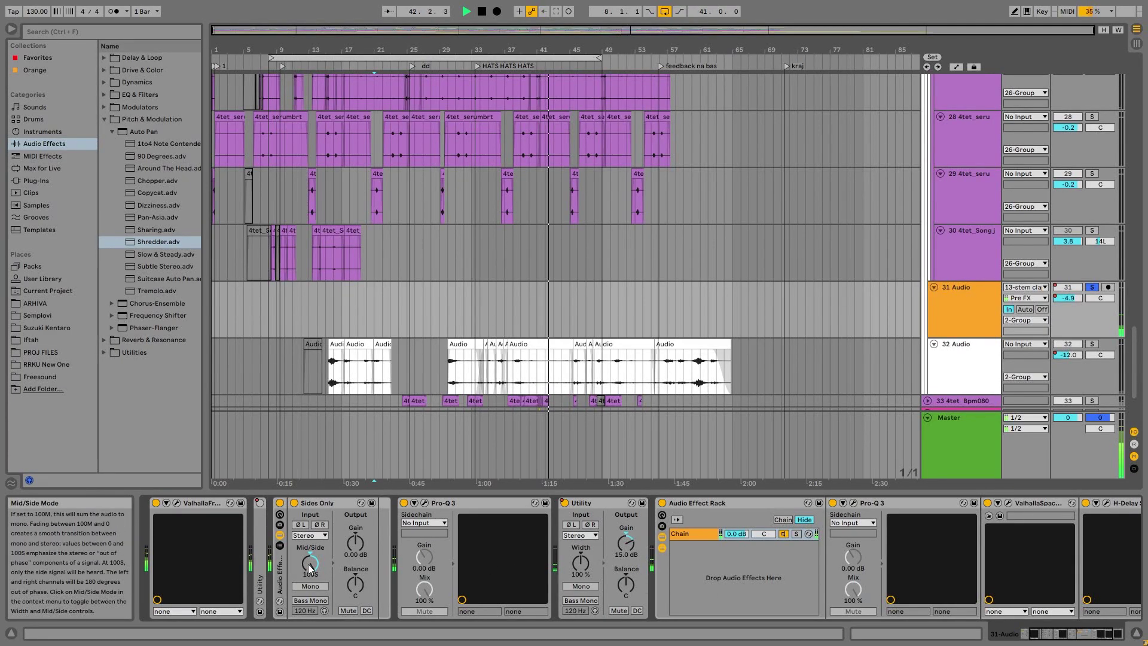
# Step: Compare track 31 in the full mix and soloed, and play it from bar 11
pyautogui.click(1092, 288)
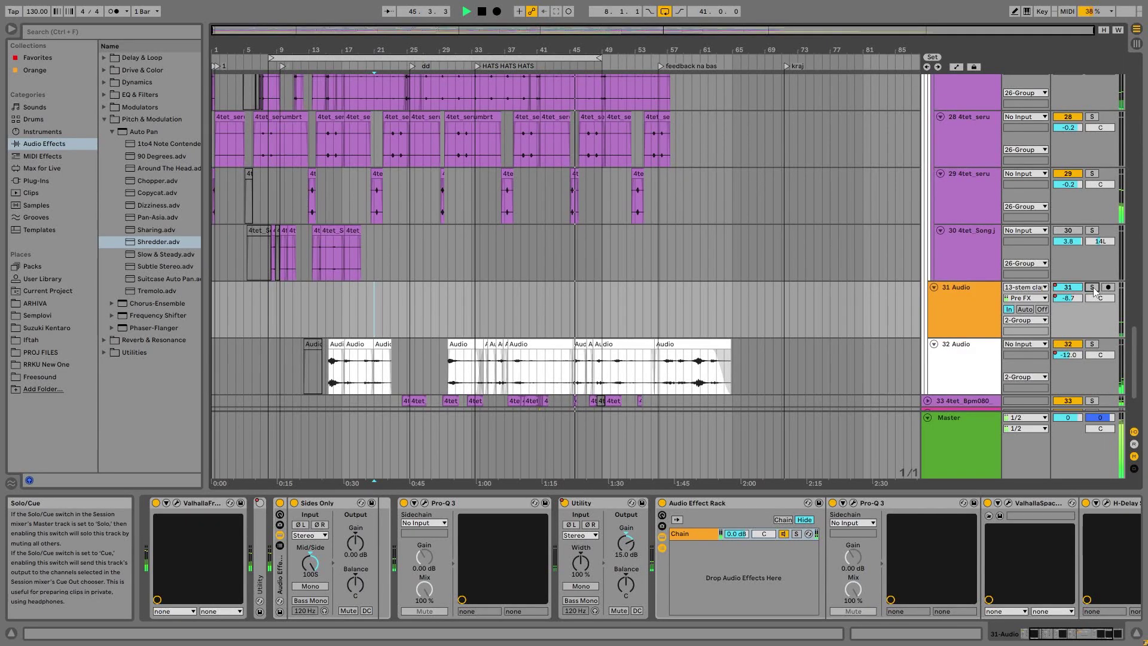
pyautogui.click(1092, 287)
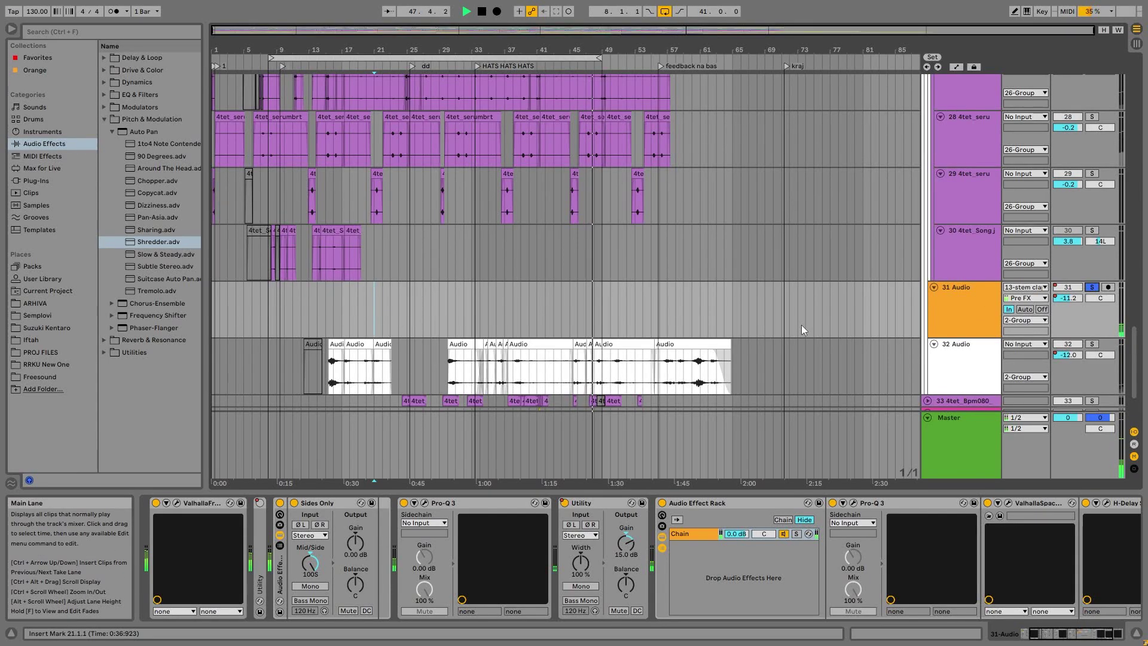
pyautogui.press('space')
pyautogui.click(520, 315)
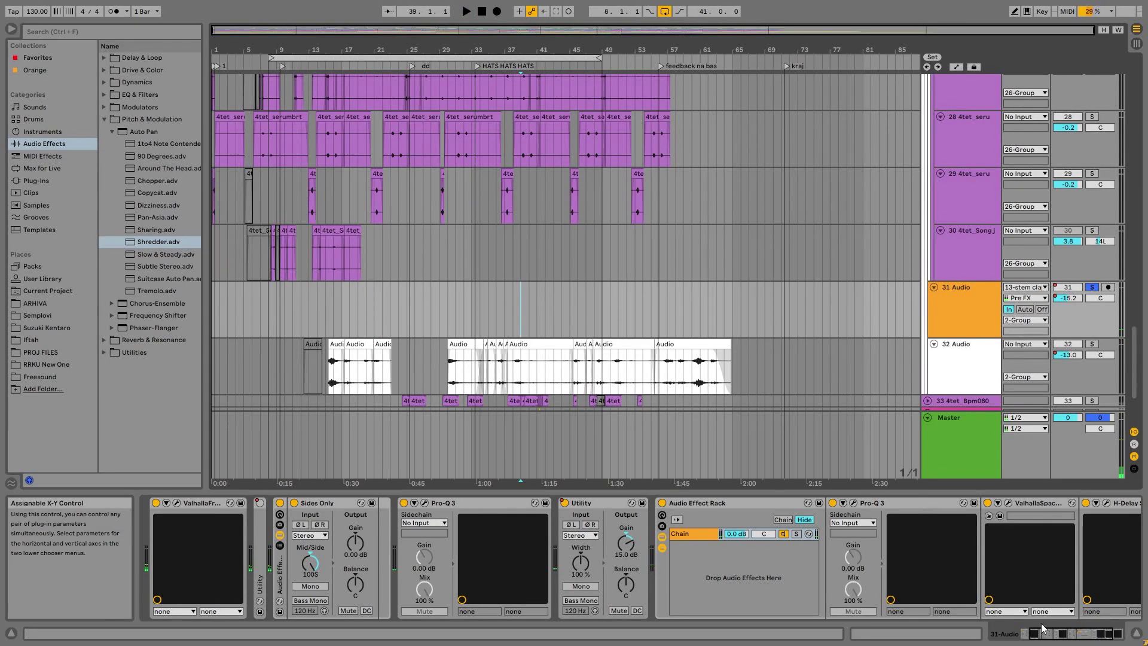
pyautogui.click(293, 311)
pyautogui.press('space')
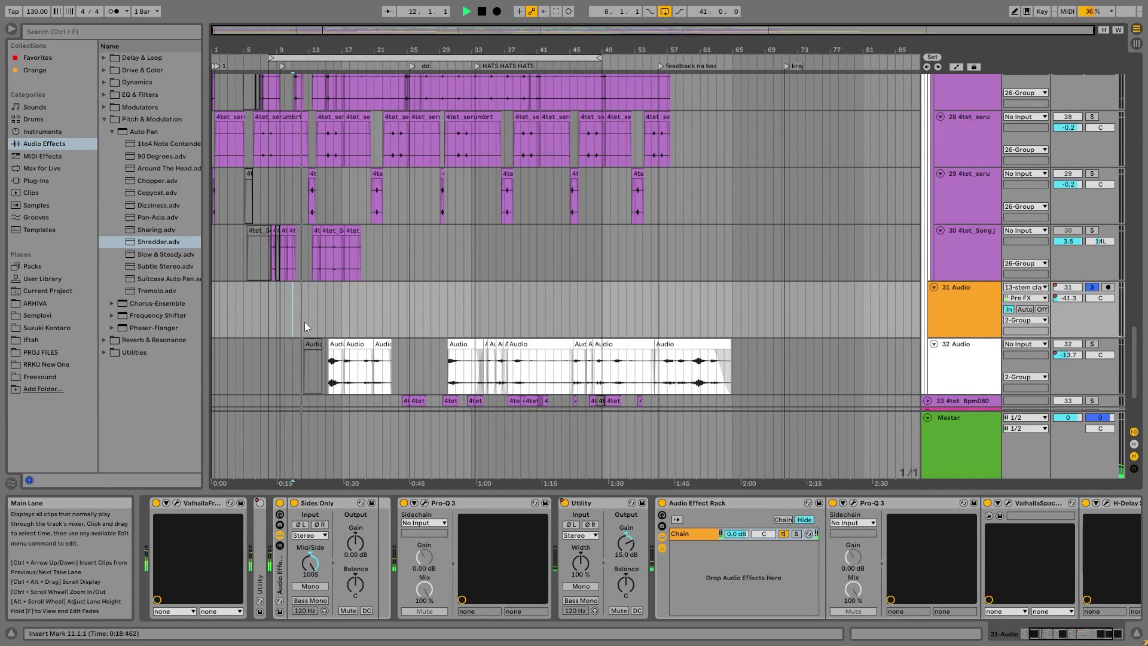
# Step: Inspect the ValhallaFreqEcho settings on track 31 between short playbacks and close the plug-in window
pyautogui.click(177, 503)
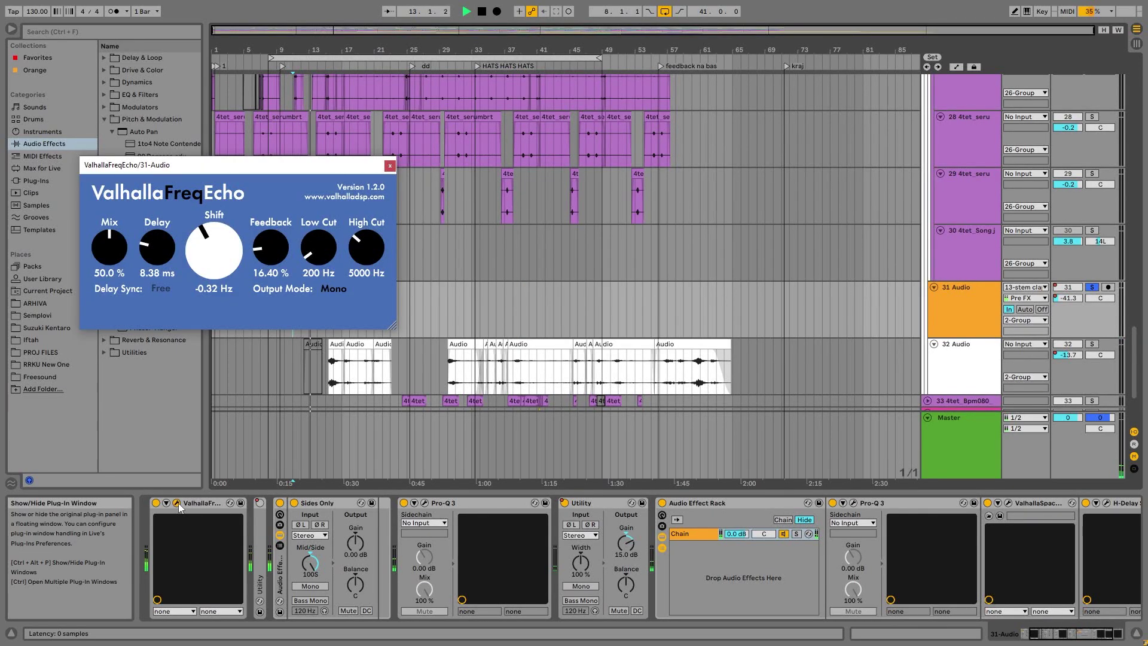
pyautogui.press('space')
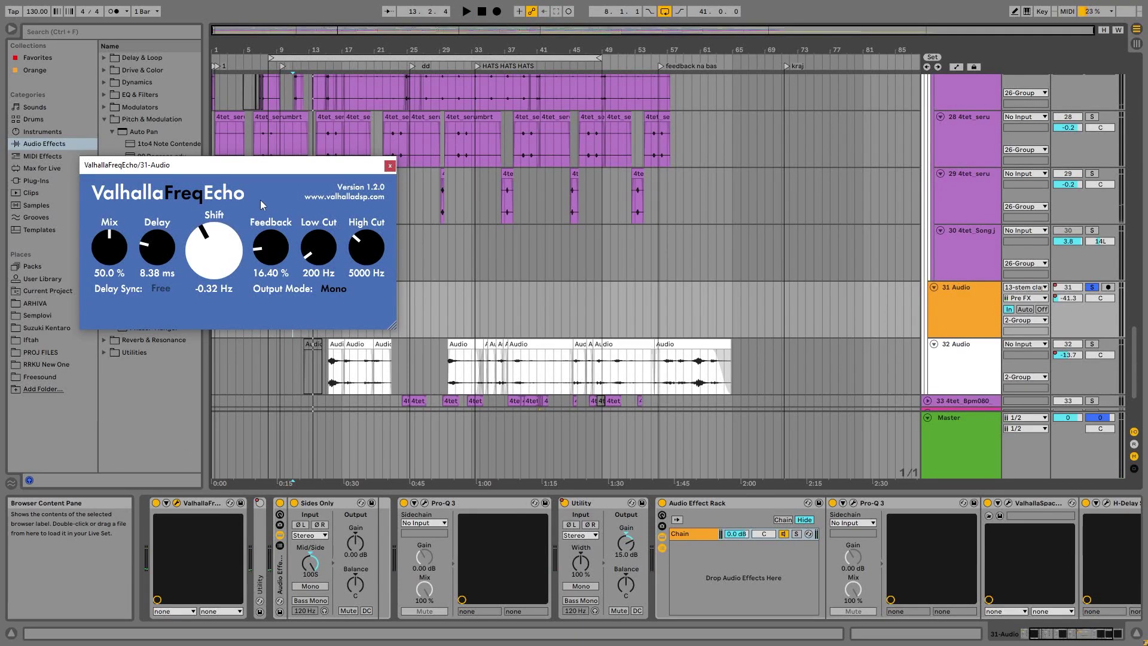
pyautogui.press('space')
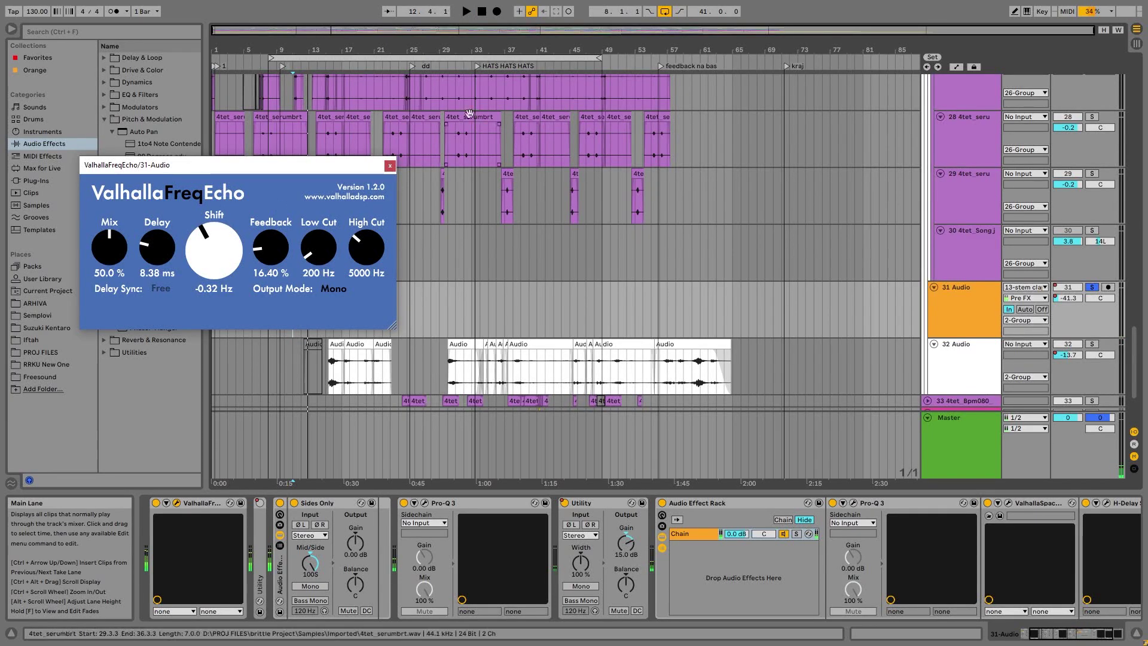
pyautogui.click(390, 165)
# Step: Solo track 32 and play it from its active clip at bar 15
pyautogui.press('+')
pyautogui.click(358, 366)
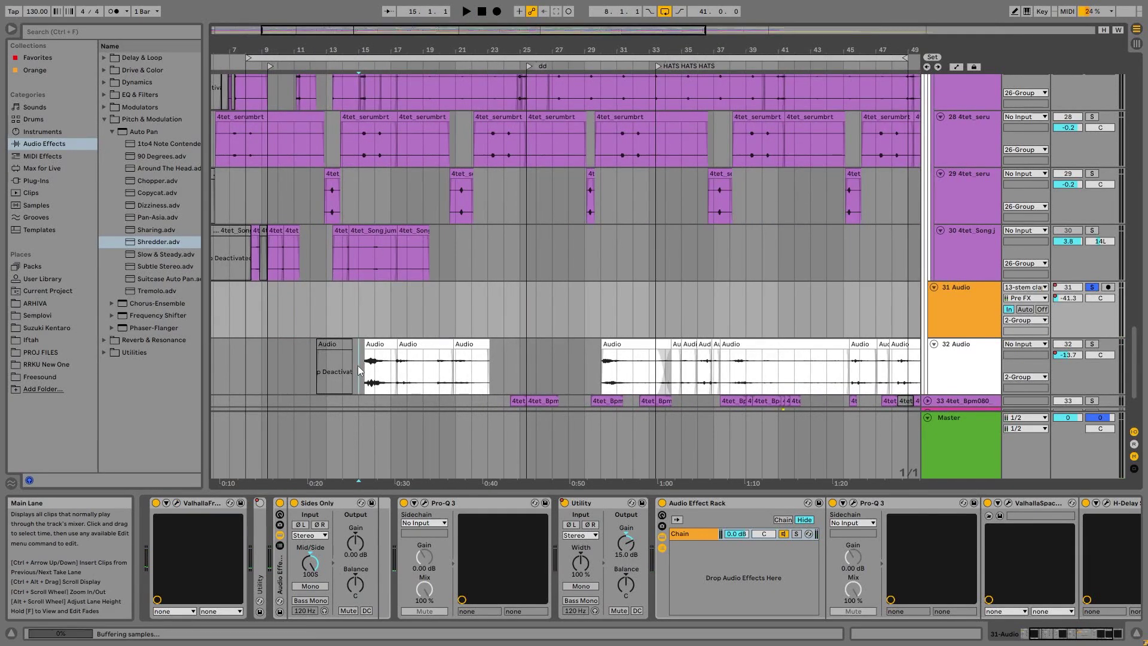
pyautogui.click(1092, 344)
pyautogui.scroll(-1, 491, 273)
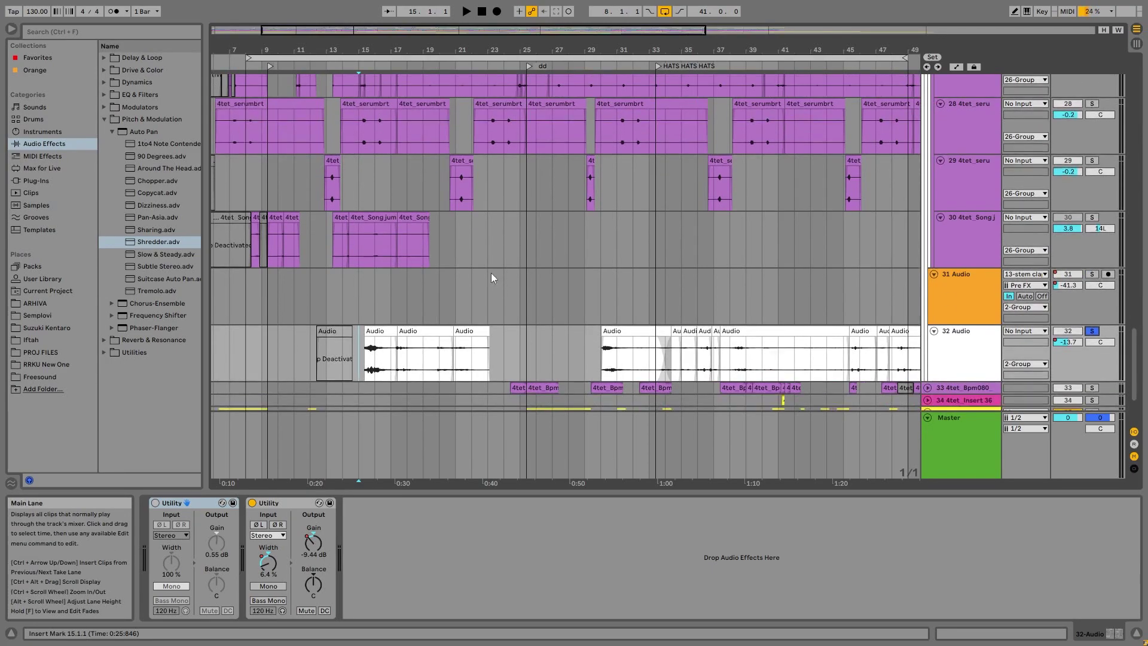
pyautogui.scroll(-2, 368, 100)
pyautogui.click(372, 331)
pyautogui.press('space')
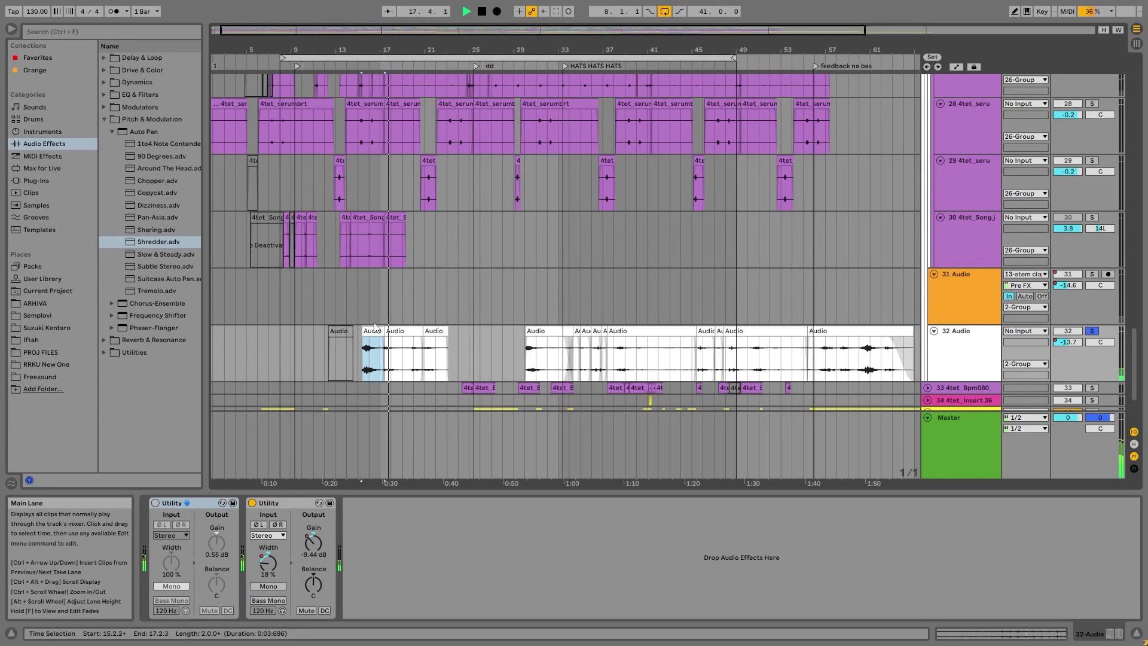
# Step: Play the soloed track 32 from its clips at bars 30 and 36
pyautogui.click(541, 332)
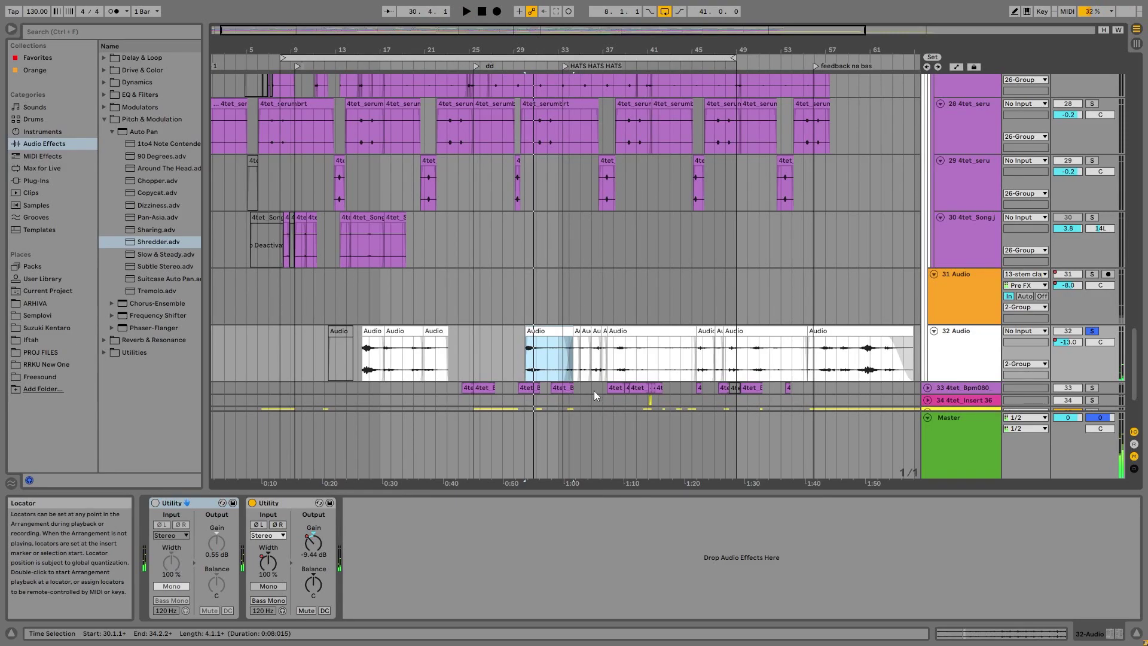
pyautogui.click(592, 358)
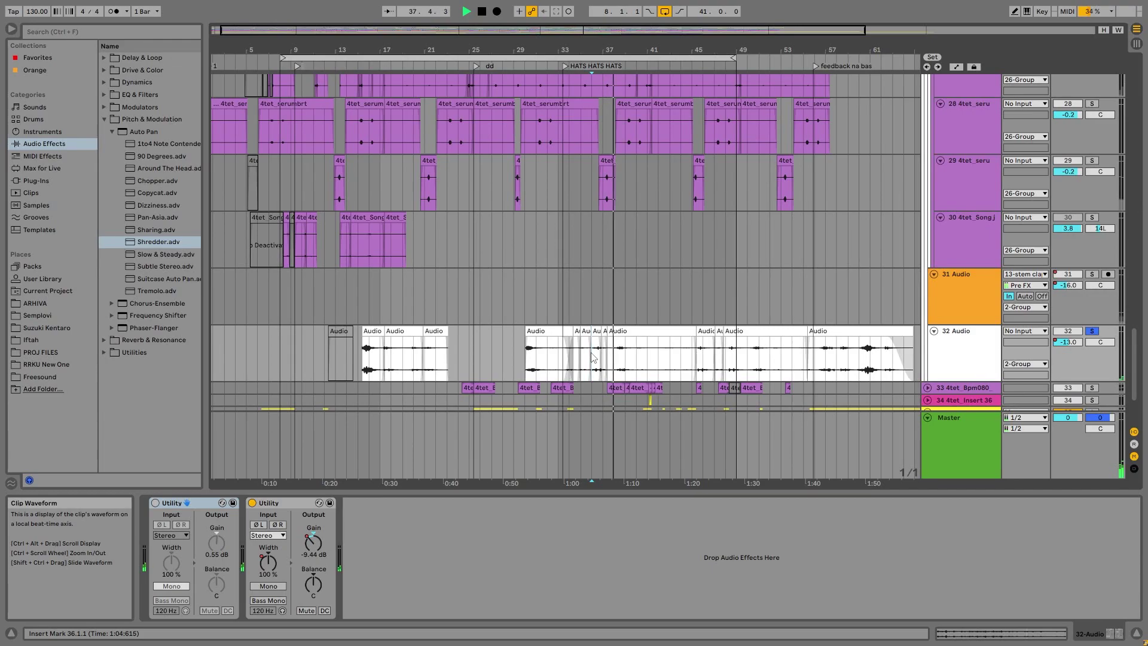
pyautogui.press('space')
pyautogui.click(647, 453)
pyautogui.click(626, 364)
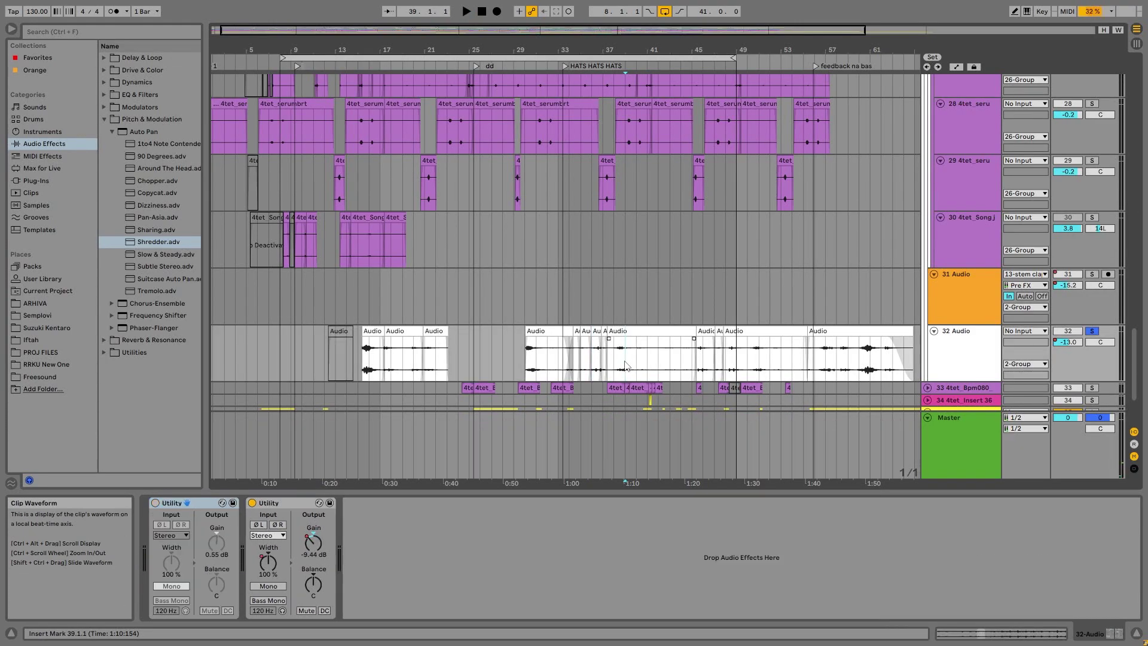
pyautogui.click(620, 440)
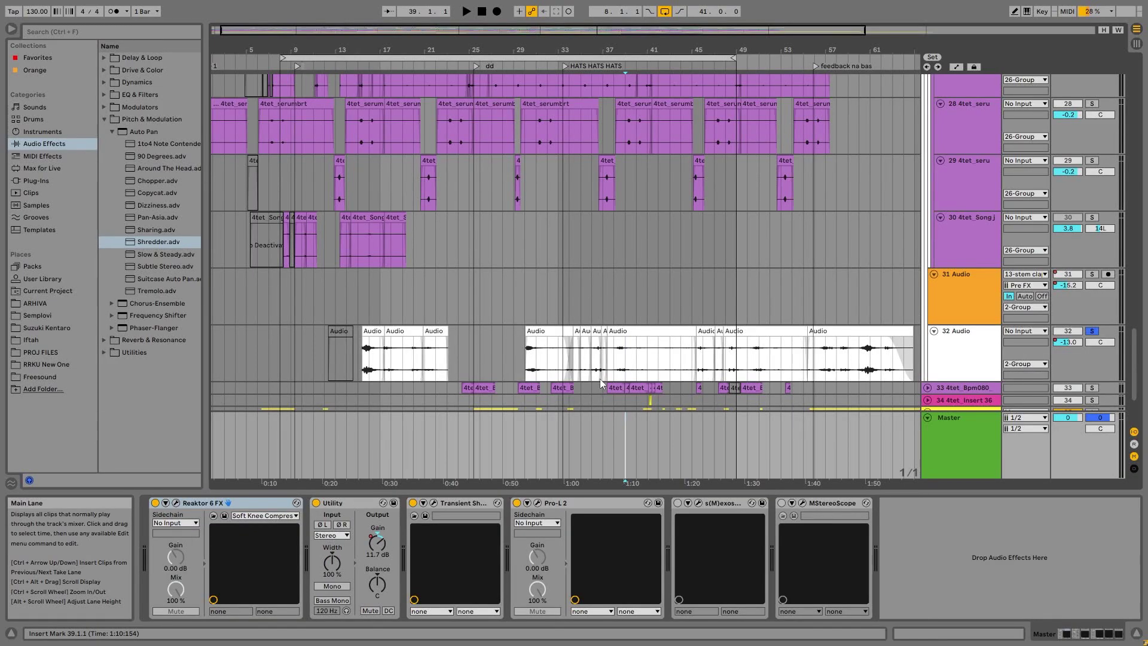
# Step: Play the remaining clips on track 32 from bars 38, 45 and 60
pyautogui.click(614, 355)
pyautogui.press('space')
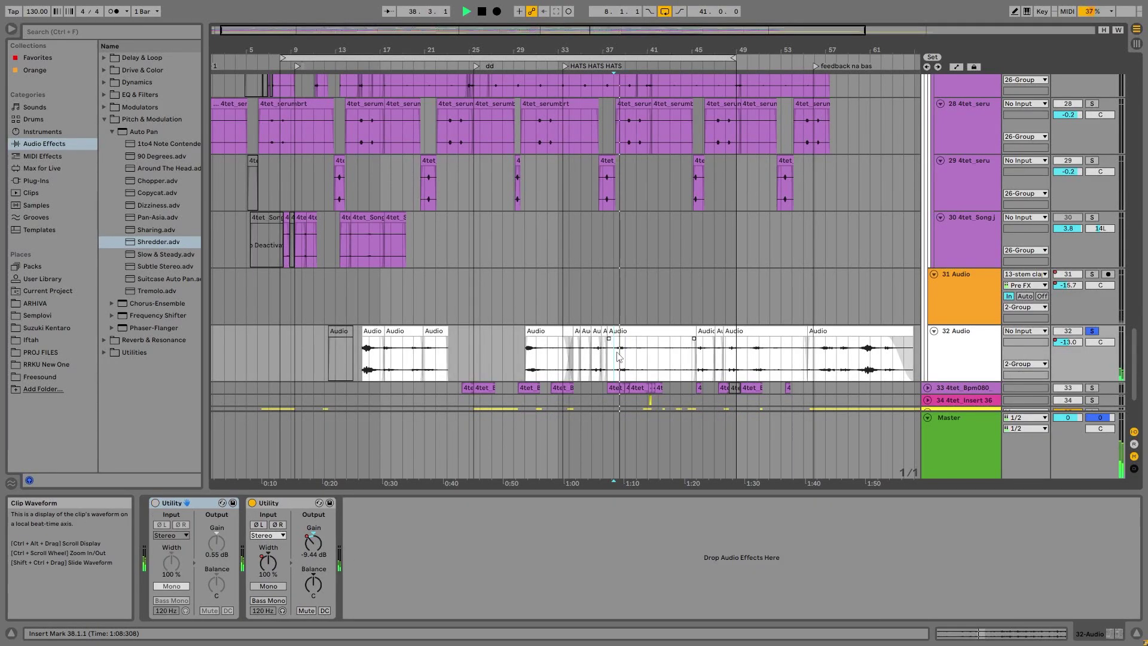
pyautogui.click(701, 363)
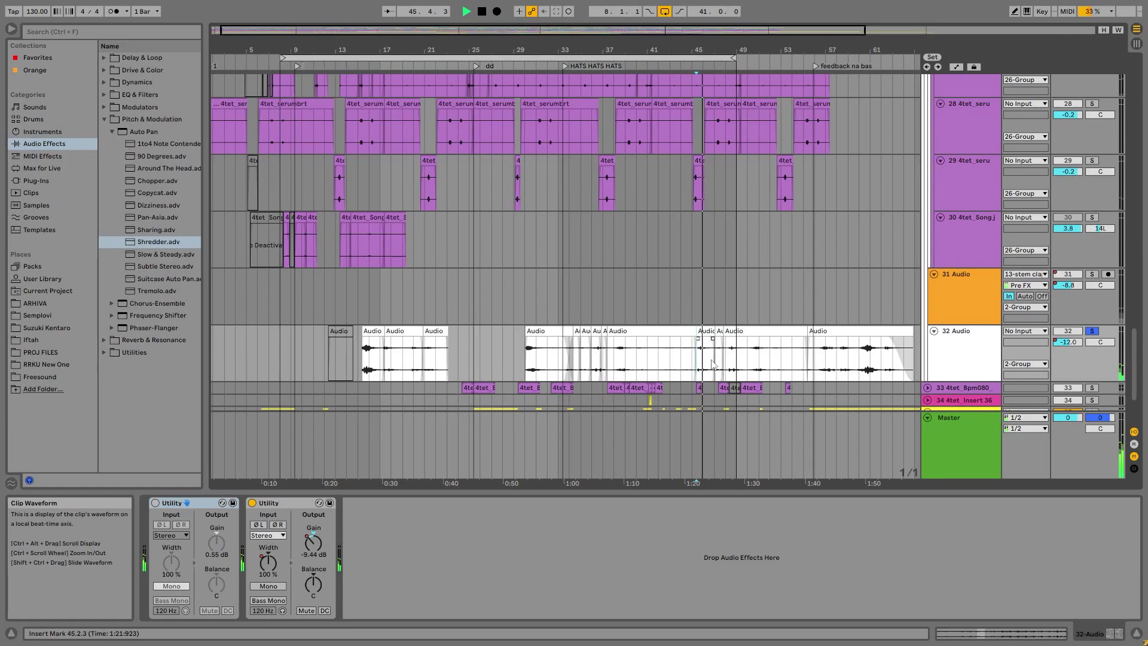
pyautogui.click(859, 377)
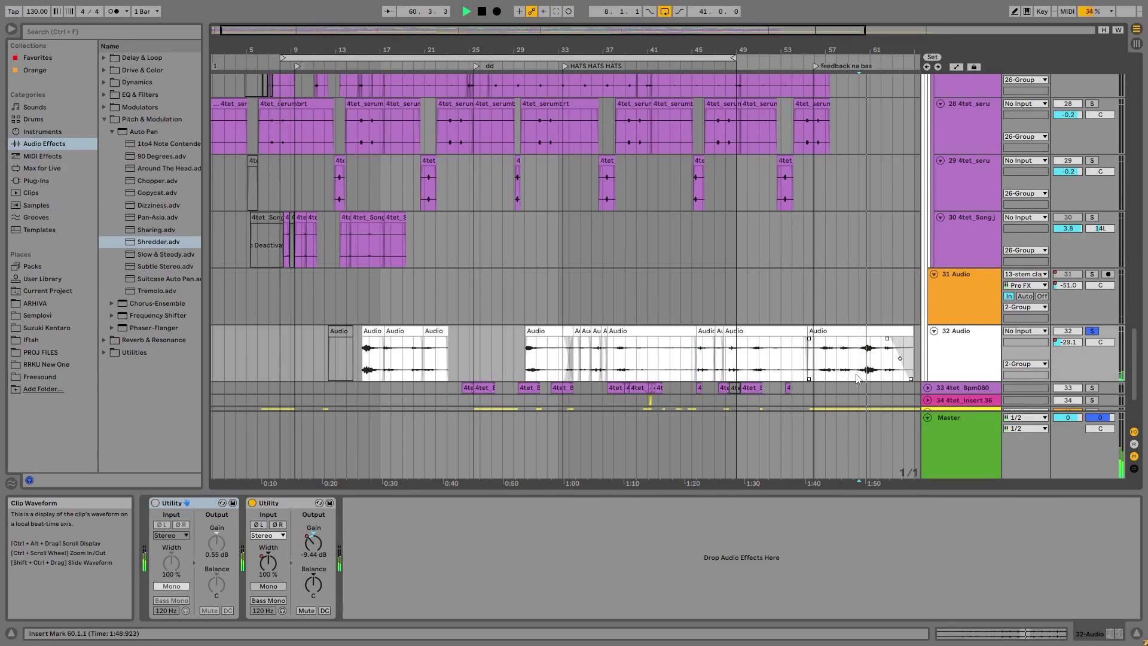
pyautogui.click(852, 356)
pyautogui.scroll(-3, 453, 285)
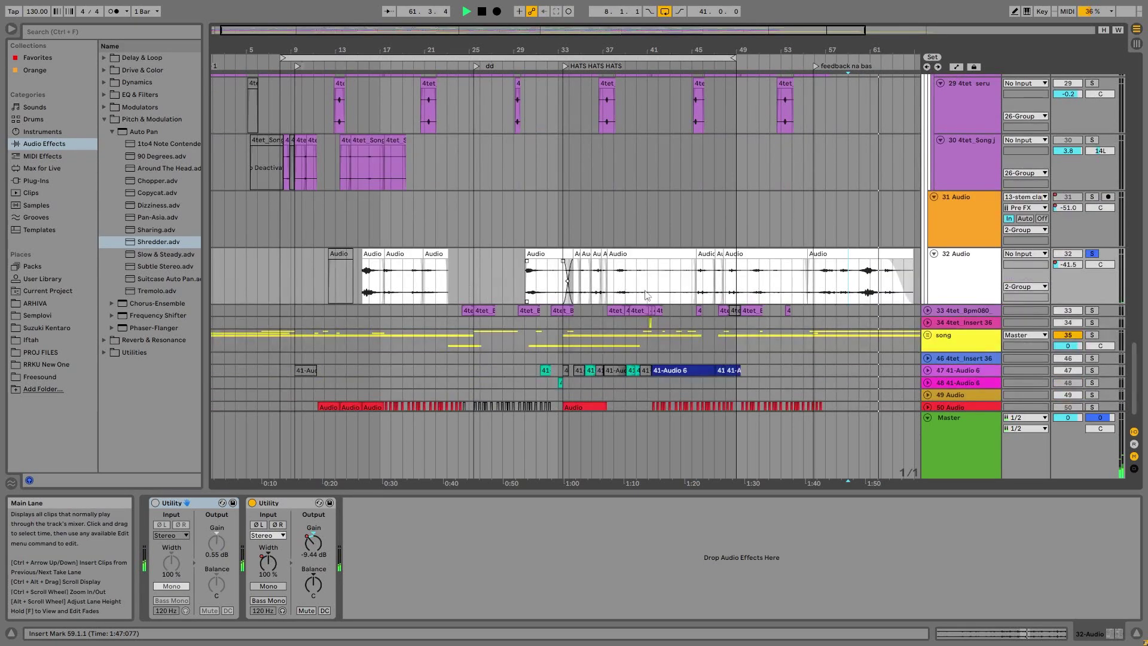
# Step: Expand track 33 and move the playback position on track 32 to bar 30
pyautogui.click(927, 311)
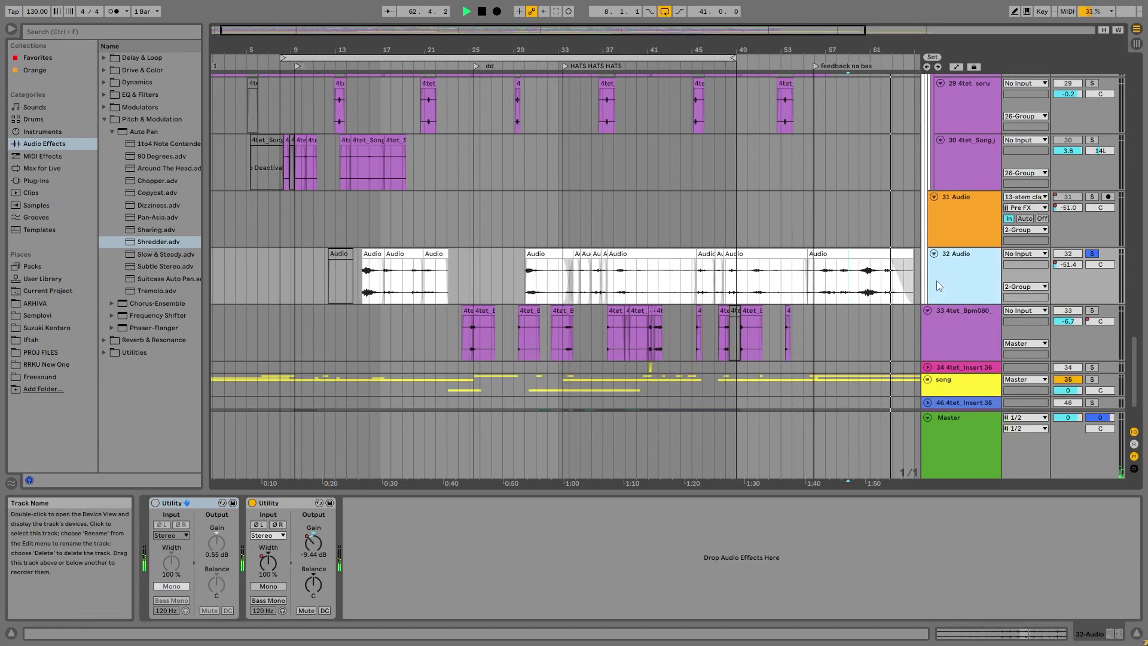
pyautogui.click(524, 293)
pyautogui.press('space')
# Step: Review the Utility Stereo Width automation on track 32 while playing from bar 16, and hide the automation again
pyautogui.click(275, 558)
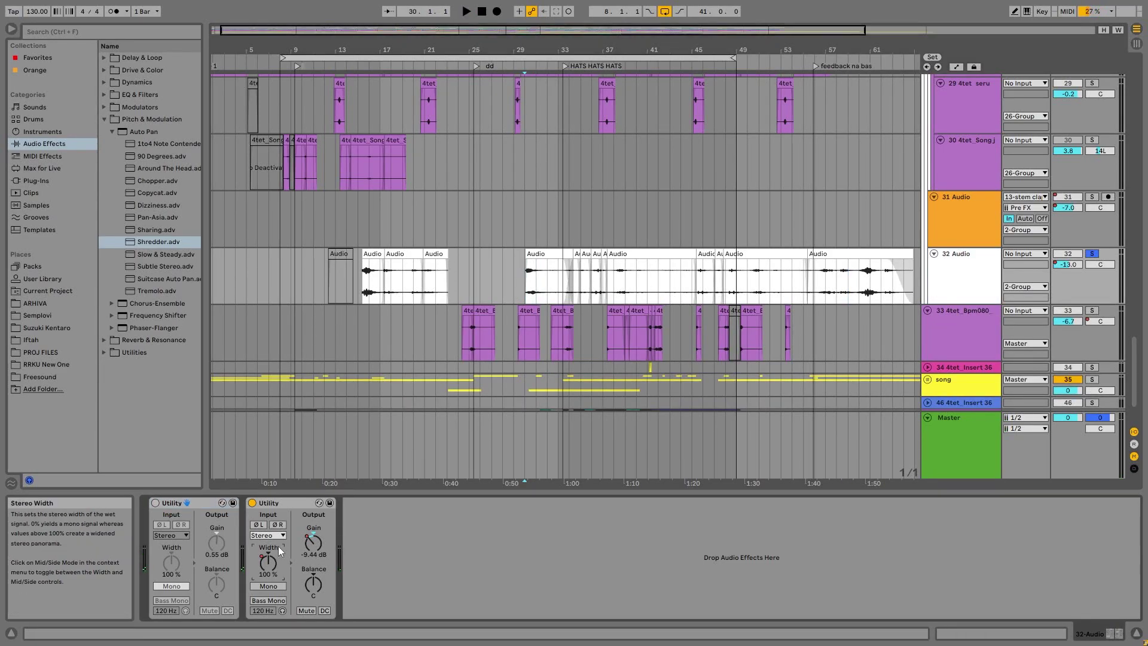
pyautogui.press('a')
pyautogui.click(364, 264)
pyautogui.press('space')
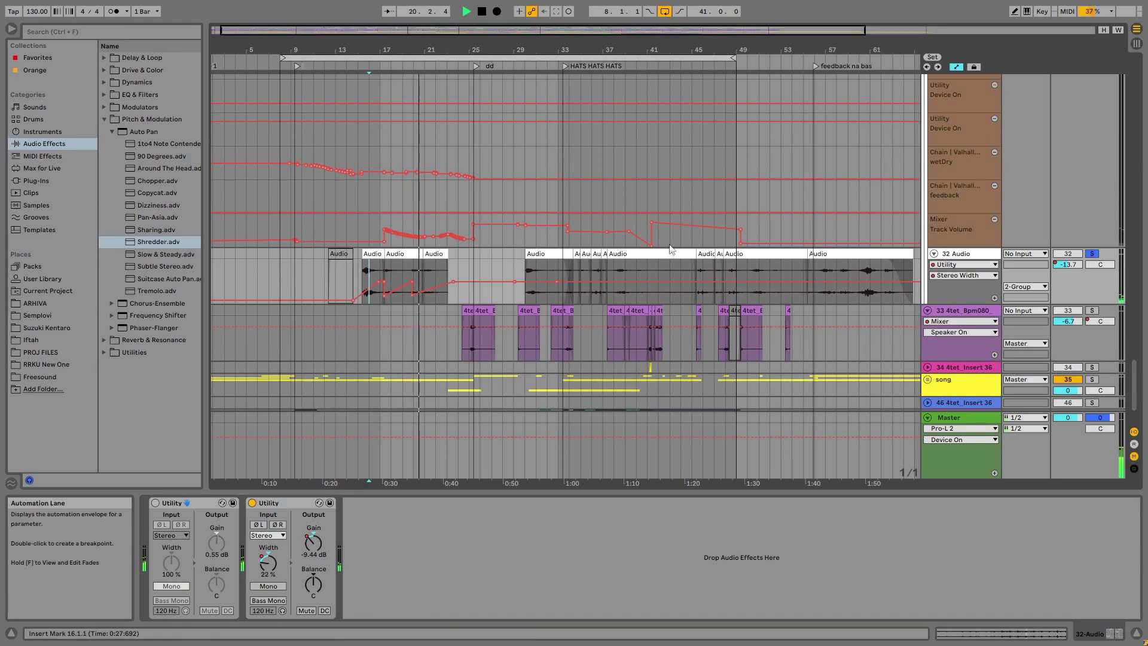
pyautogui.press('a')
# Step: Solo track 33 and play its break clips from bar 25
pyautogui.click(468, 342)
pyautogui.press('space')
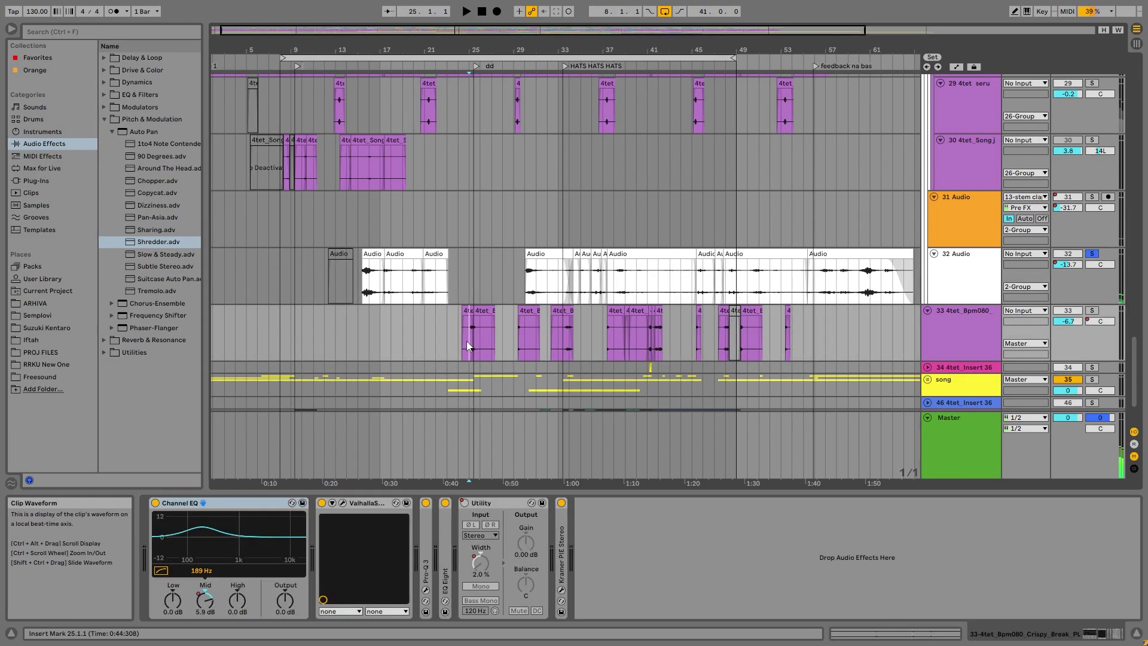
pyautogui.press('space')
pyautogui.click(1092, 310)
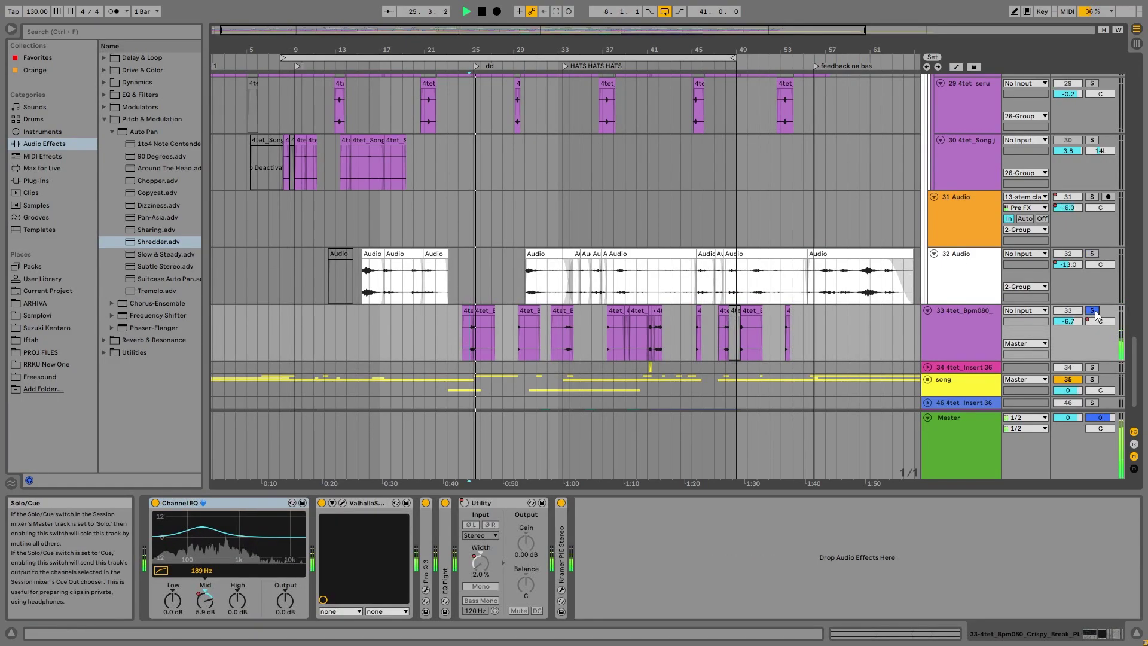
pyautogui.press('space')
# Step: Inspect the ValhallaSpaceModulator settings on track 33 and briefly play the break clip at bar 25
pyautogui.moveTo(468, 49); pyautogui.dragTo(494, 348)
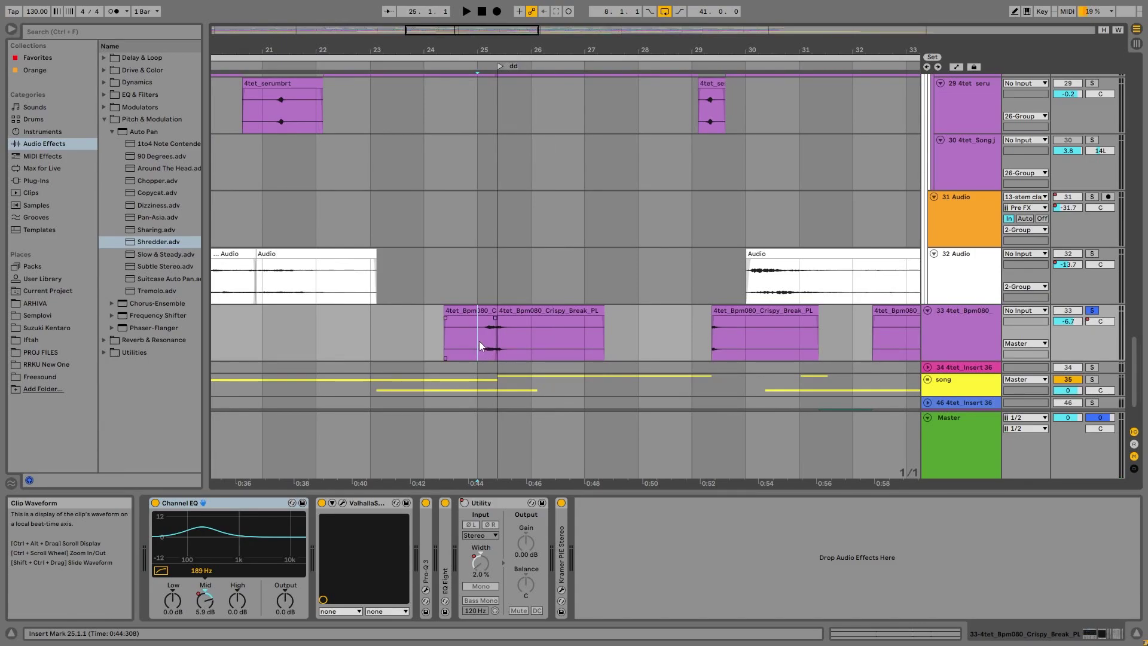
pyautogui.click(343, 503)
pyautogui.press('space')
pyautogui.press('space')
# Step: Turn off solo on track 33 to play the full mix from bars 25 and 33, and close the ValhallaSpaceModulator window
pyautogui.moveTo(568, 48); pyautogui.dragTo(567, 24)
pyautogui.click(1094, 310)
pyautogui.press('space')
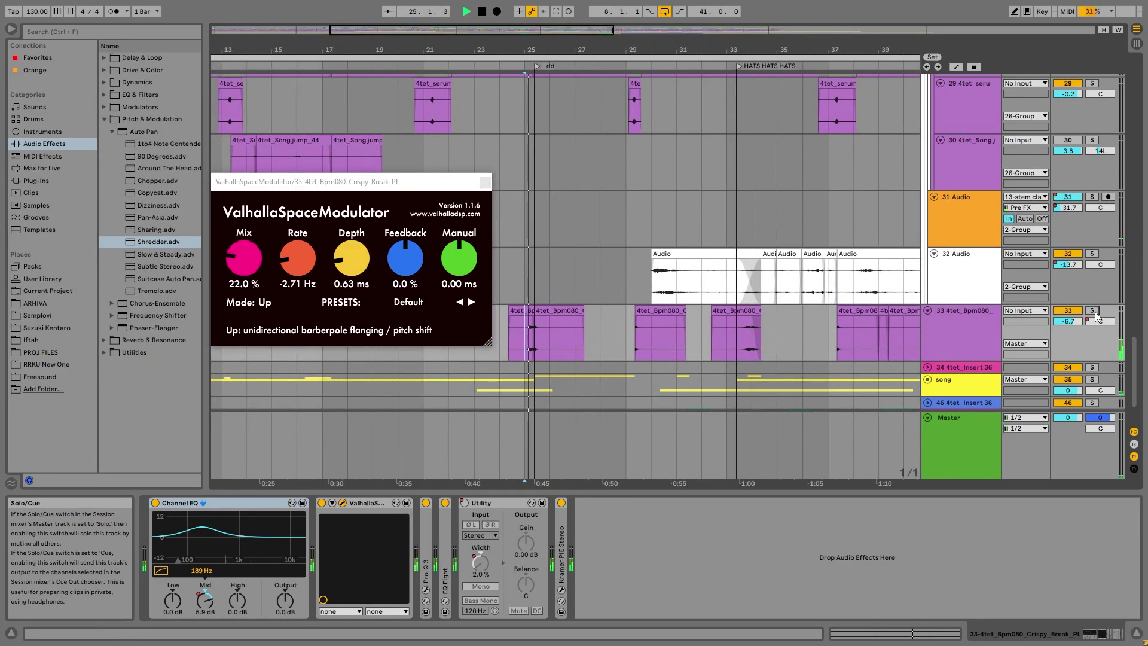
pyautogui.click(737, 331)
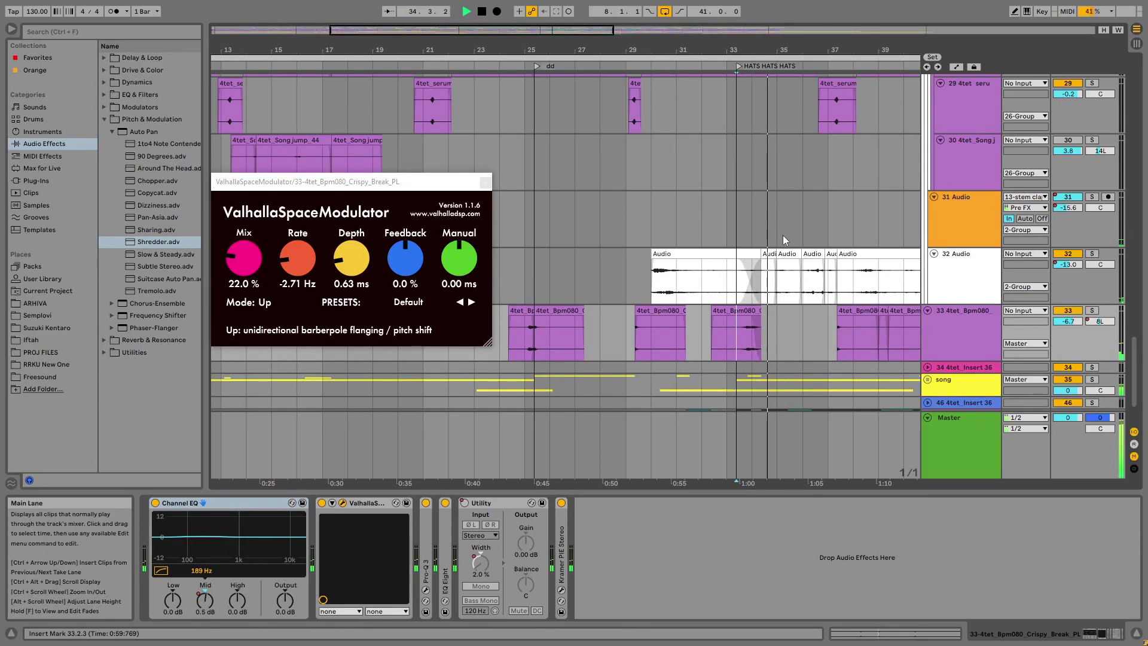
pyautogui.click(1080, 384)
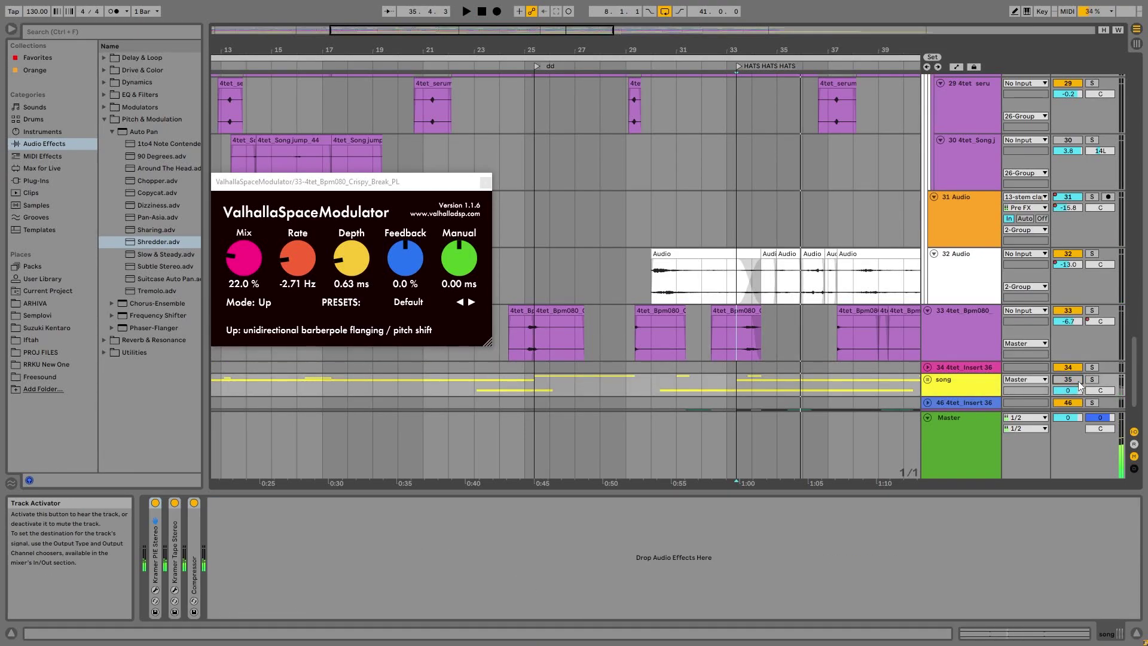
pyautogui.click(486, 182)
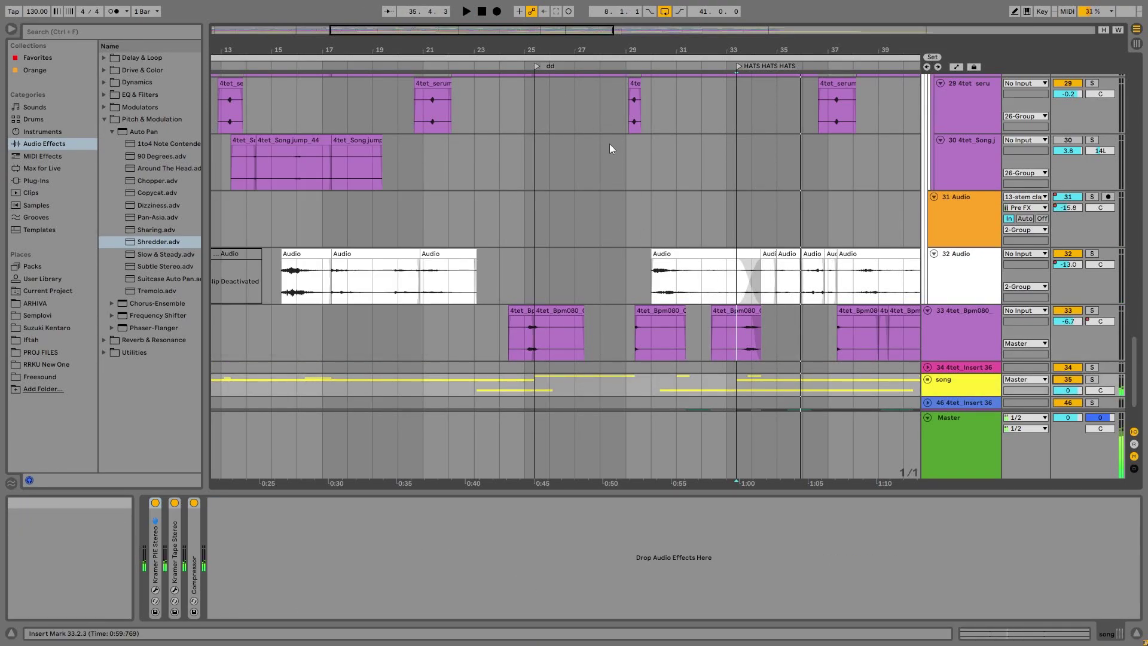
# Step: Expand the song group to show its tracks and play the arrangement from the HATS HATS HATS locator
pyautogui.click(928, 380)
pyautogui.click(928, 379)
pyautogui.scroll(-5, 1131, 375)
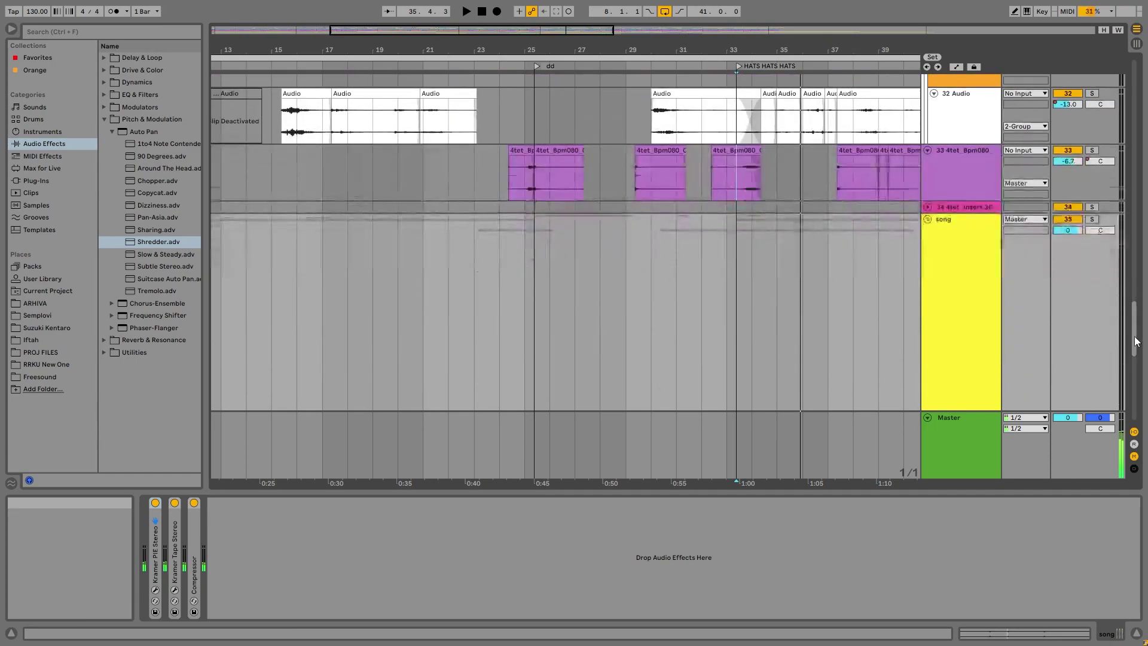
pyautogui.doubleClick(735, 47)
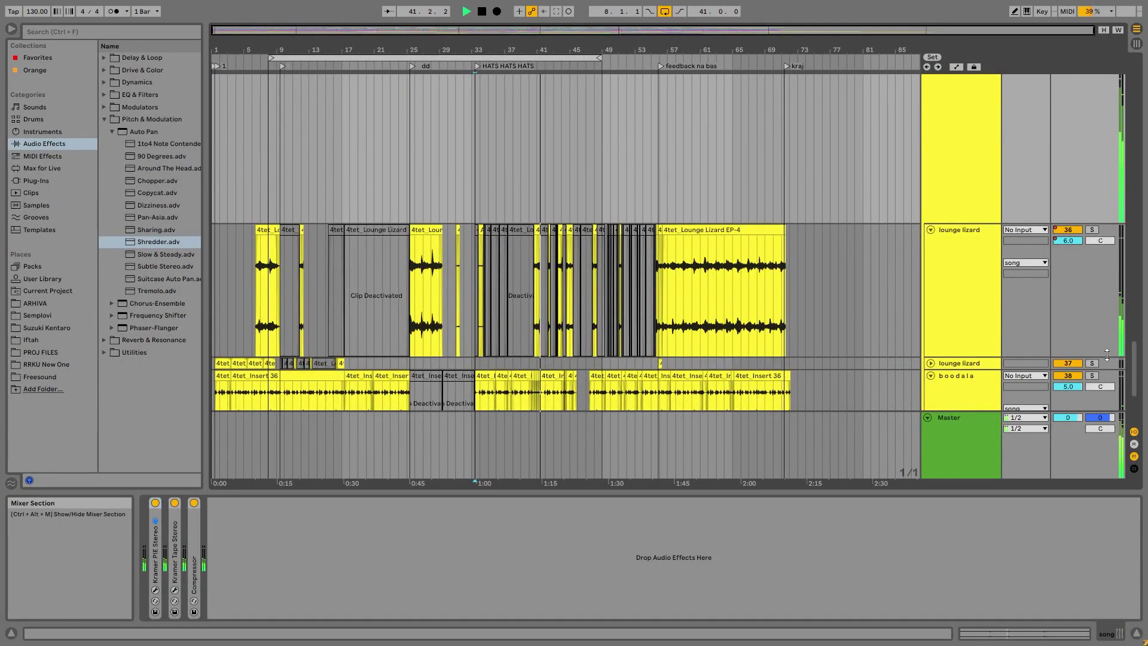
# Step: Stop playback, solo track 33 and show the device chain for its short break clip just after bar 41
pyautogui.moveTo(1137, 370); pyautogui.dragTo(1137, 312)
pyautogui.press('space')
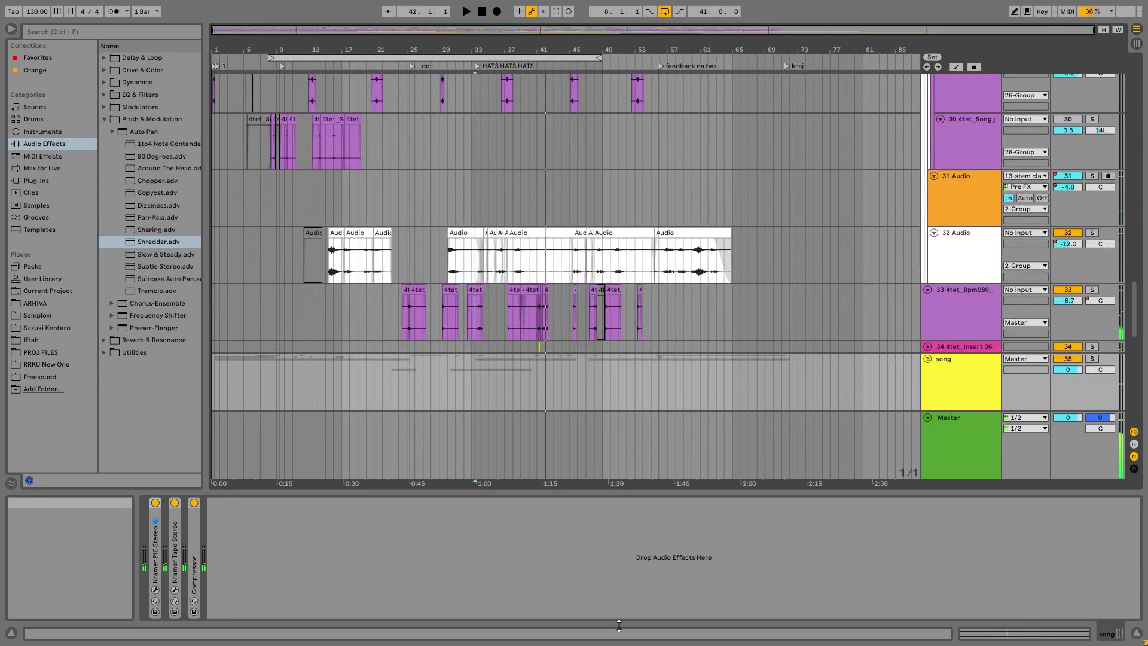
pyautogui.hotkey('ctrl', 'alt', 'l')
pyautogui.click(537, 314)
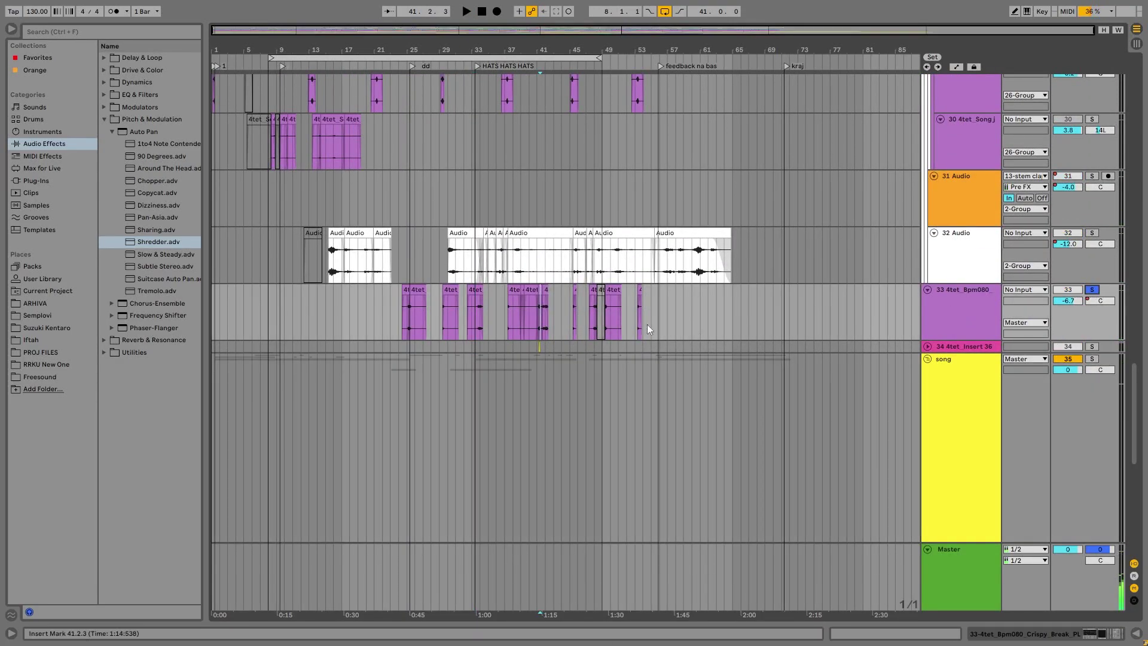
pyautogui.moveTo(517, 53); pyautogui.dragTo(561, 153)
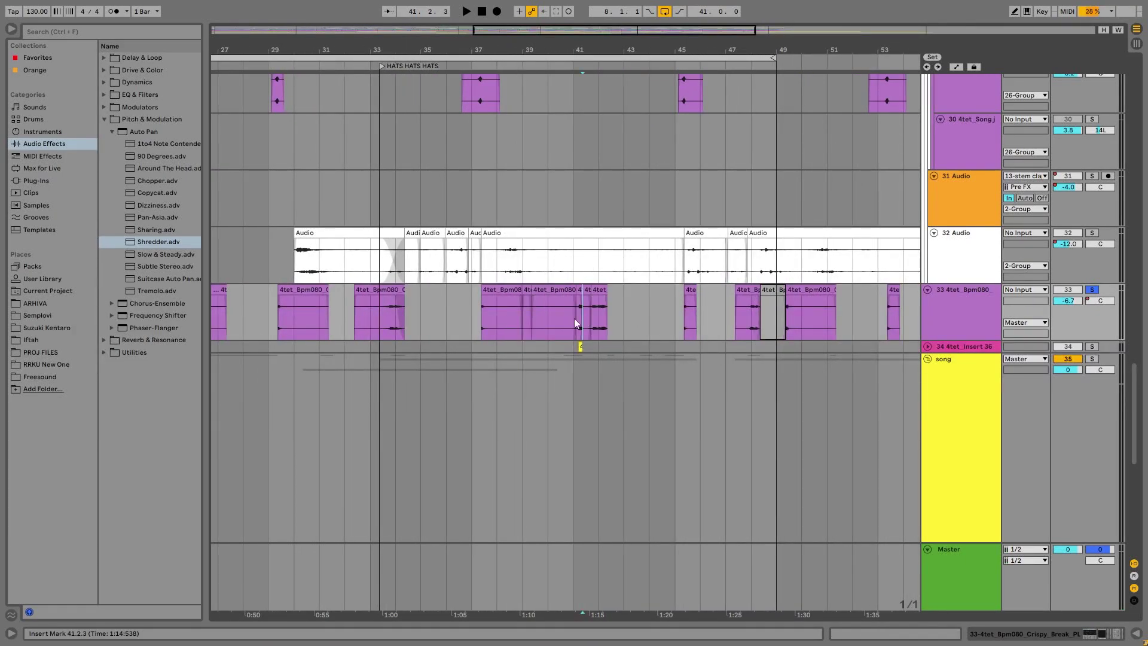
pyautogui.doubleClick(591, 302)
pyautogui.hotkey('shift', 'Tab')
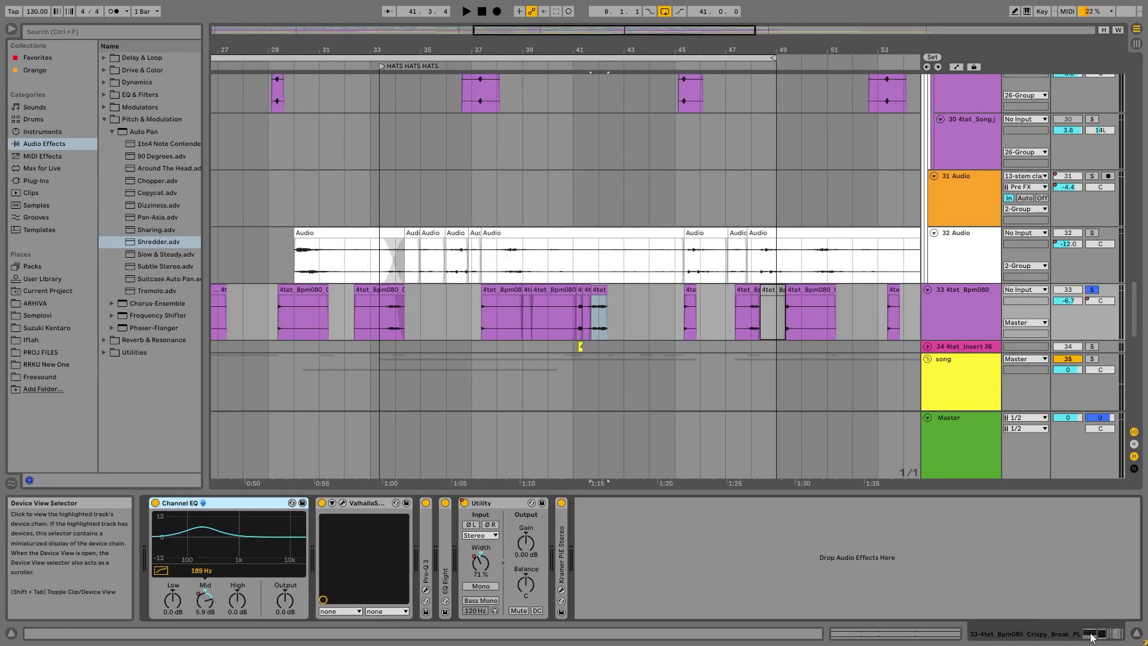
# Step: Inspect the ValhallaSpaceModulator, EQ Eight and Kramer PIE settings on track 33, closing the plug-in windows
pyautogui.click(343, 503)
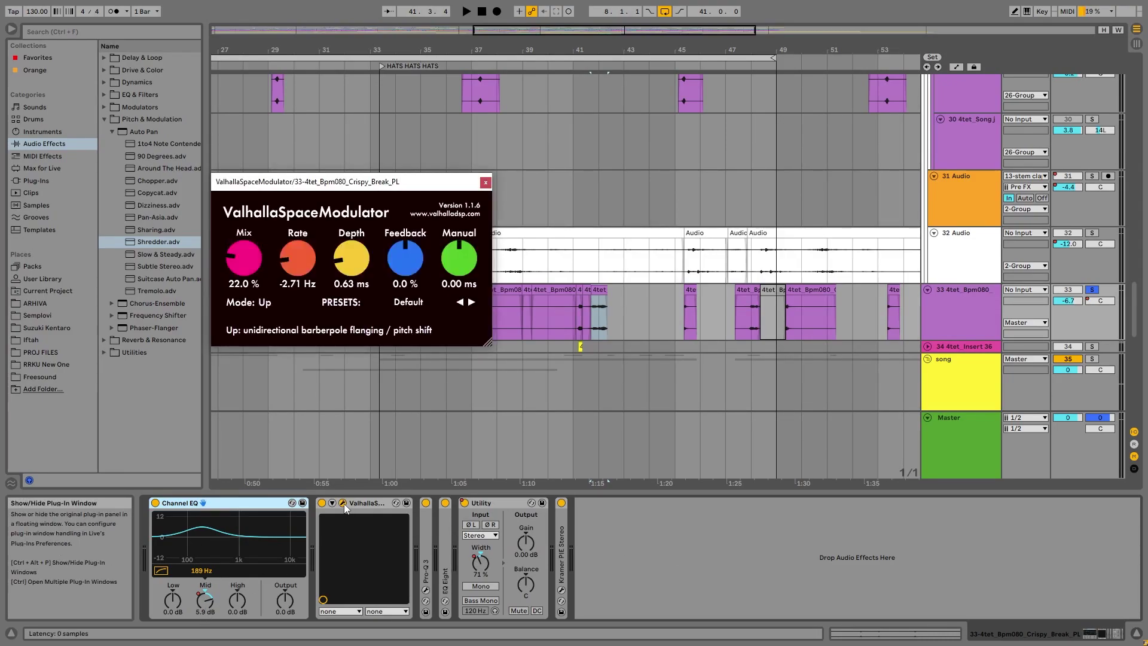
pyautogui.click(444, 556)
pyautogui.doubleClick(445, 556)
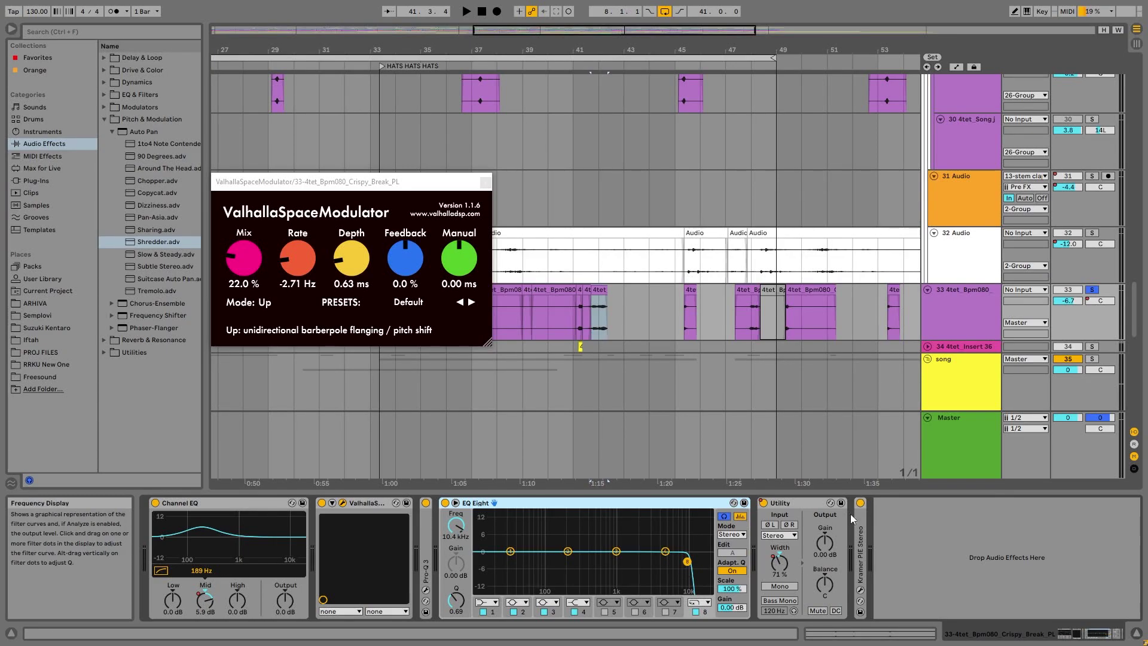
pyautogui.doubleClick(860, 525)
pyautogui.click(882, 503)
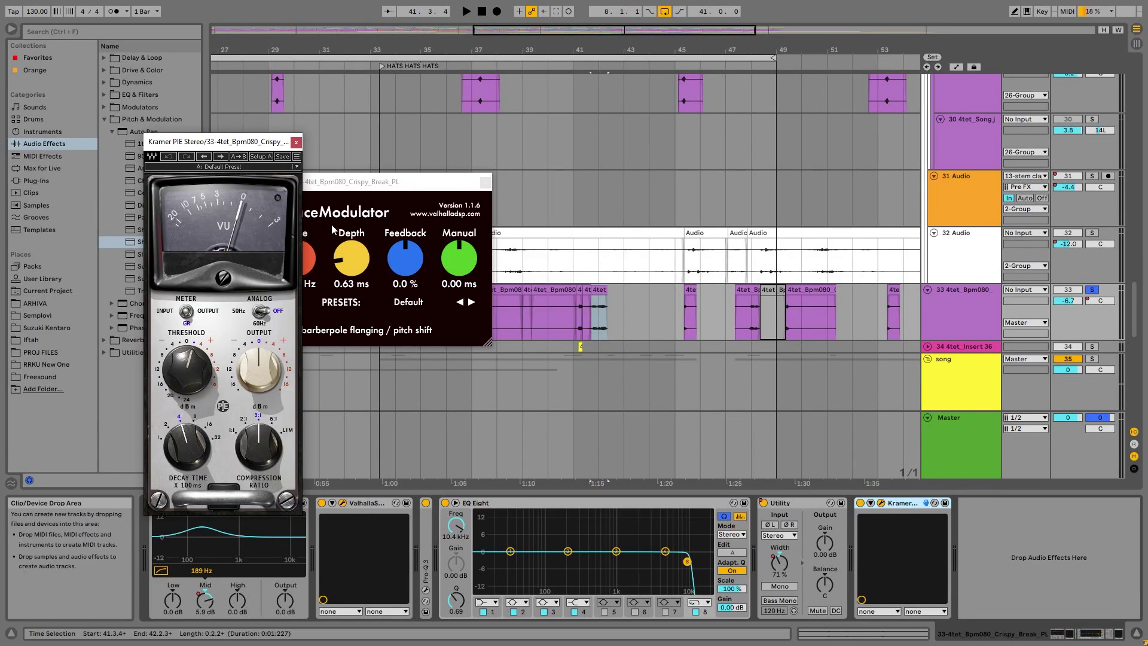
pyautogui.click(295, 143)
pyautogui.click(485, 182)
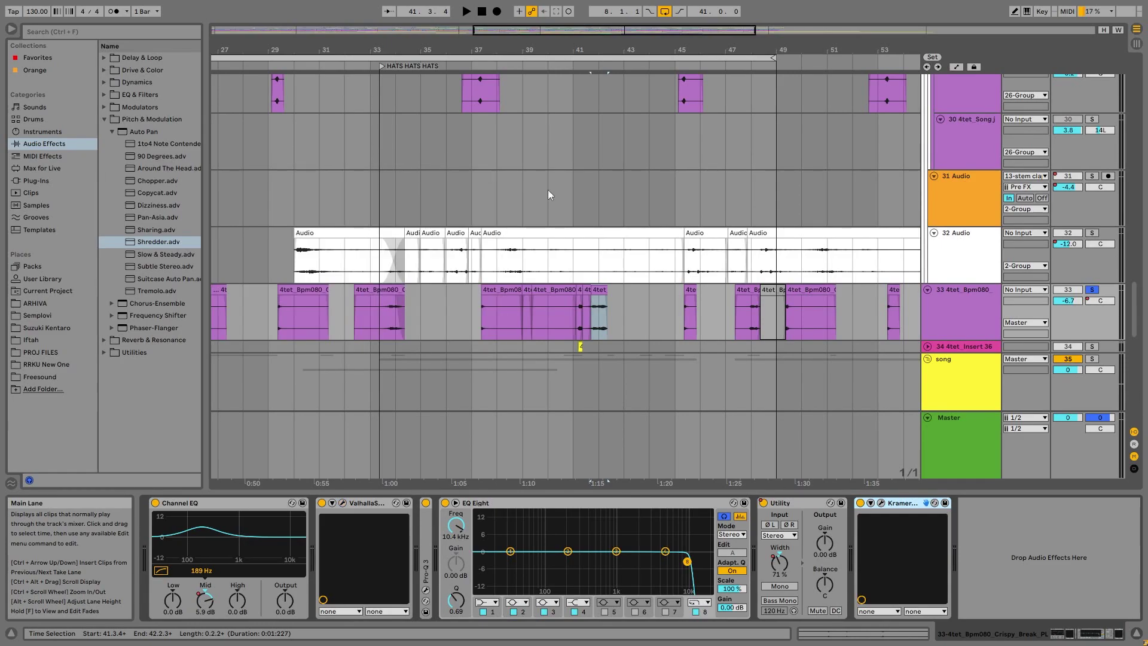
# Step: Play the soloed break clips on track 33 from bars 45 and 47
pyautogui.click(685, 304)
pyautogui.press('space')
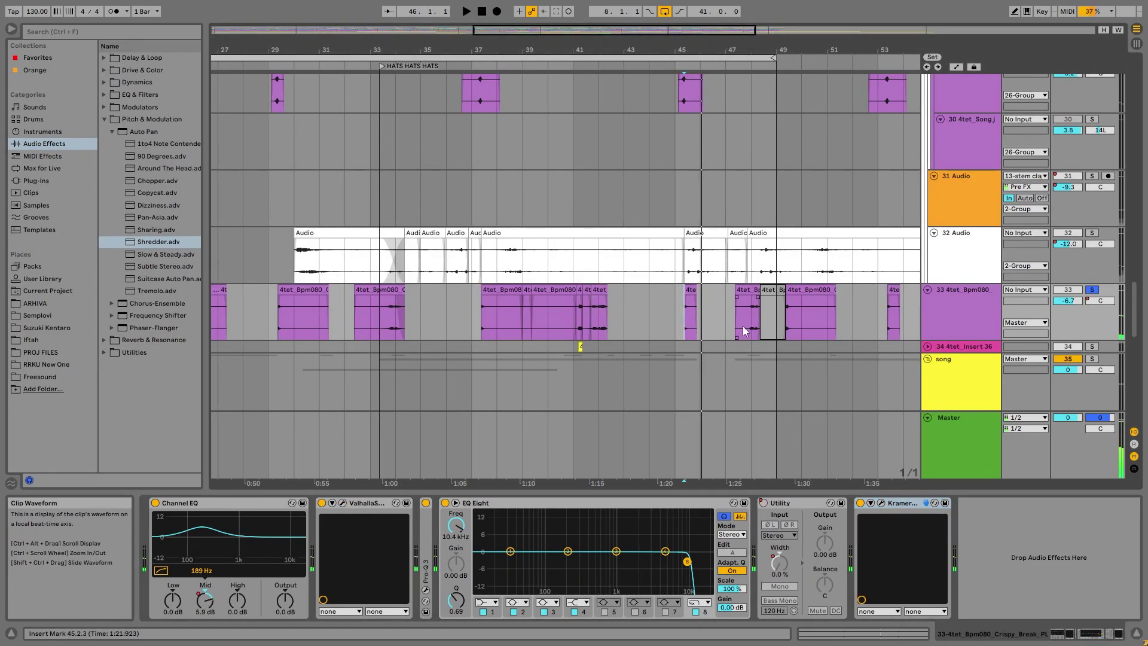
pyautogui.click(746, 323)
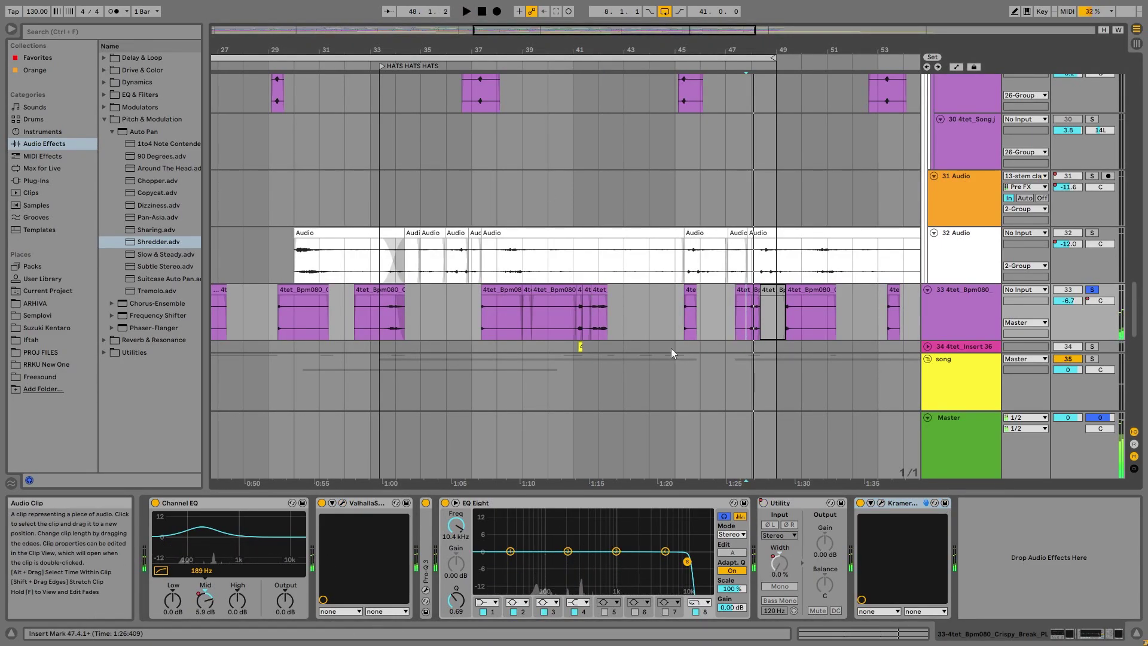
pyautogui.press('space')
# Step: Compare the break at bar 47 with ValhallaSpaceModulator bypassed and active on track 33
pyautogui.click(323, 502)
pyautogui.press('space')
pyautogui.press('space')
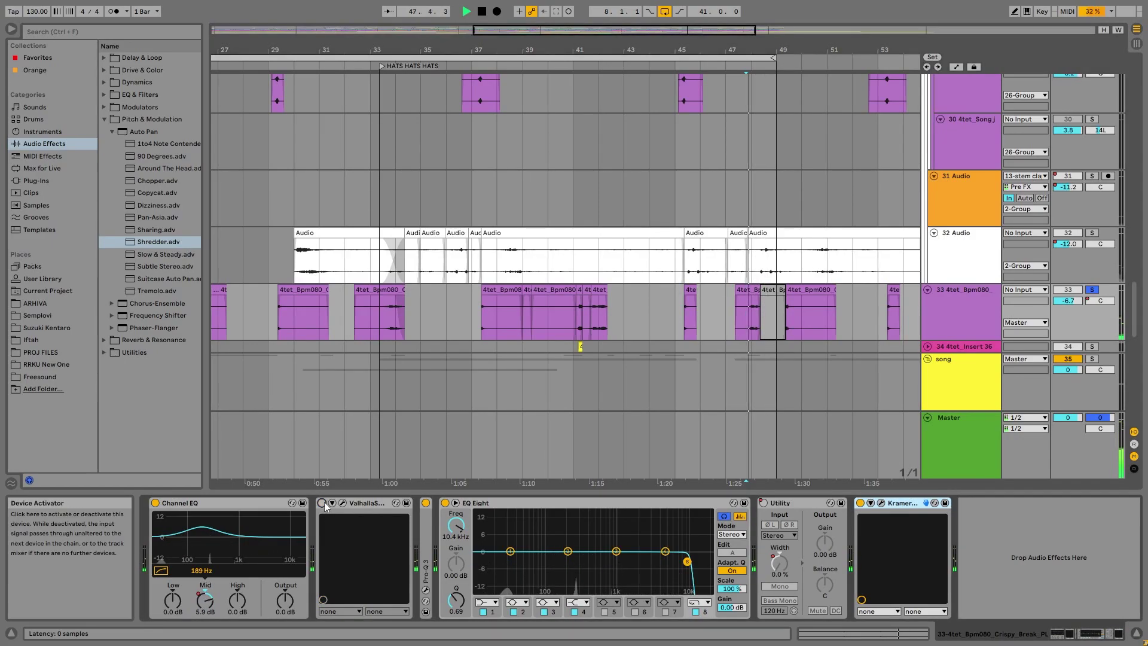
pyautogui.click(323, 503)
pyautogui.press('space')
pyautogui.press('space')
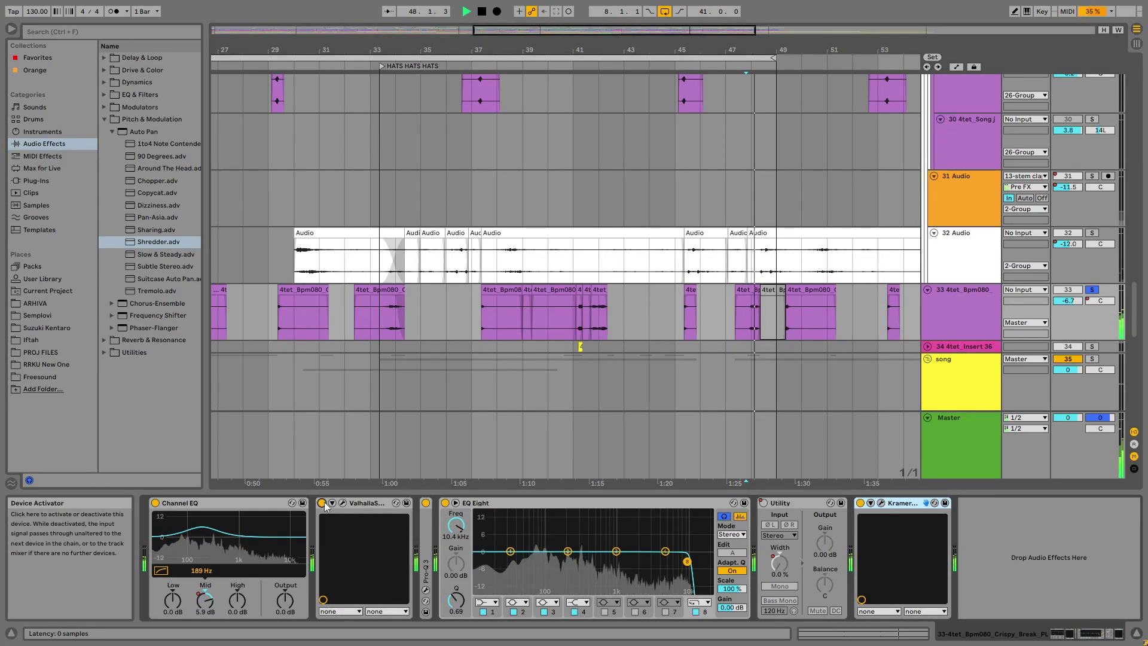
pyautogui.press('space')
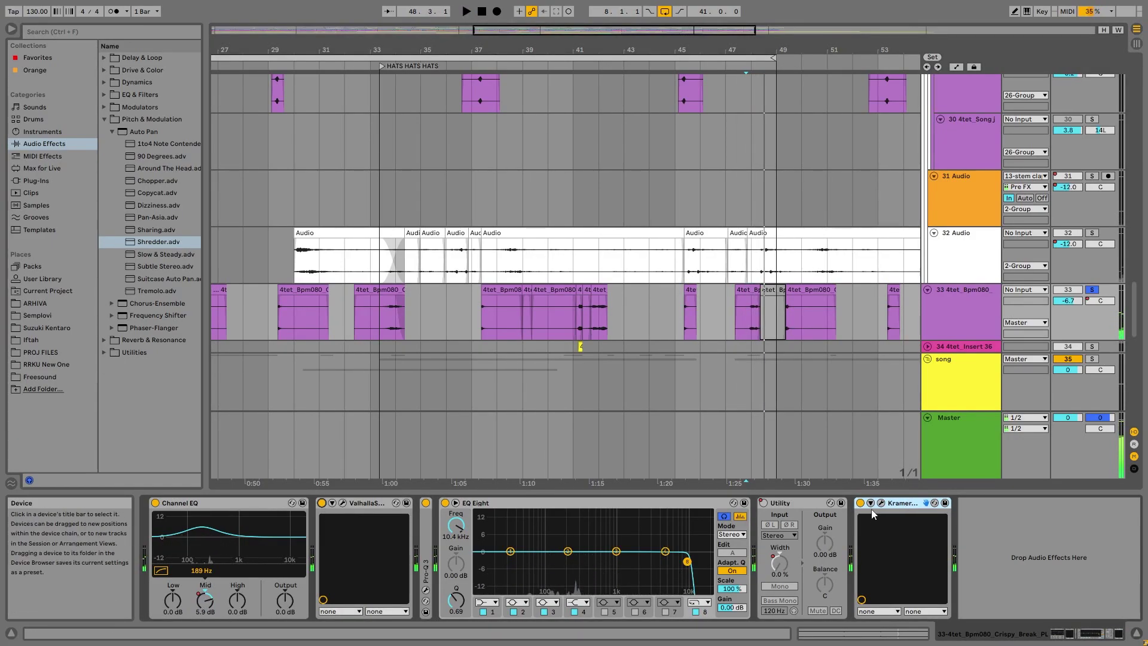
# Step: Inspect the Pro-Q 3 curve on track 33 and audition the break at bar 47 with Pro-Q 3 bypassed and active
pyautogui.doubleClick(426, 547)
pyautogui.click(446, 504)
pyautogui.press('space')
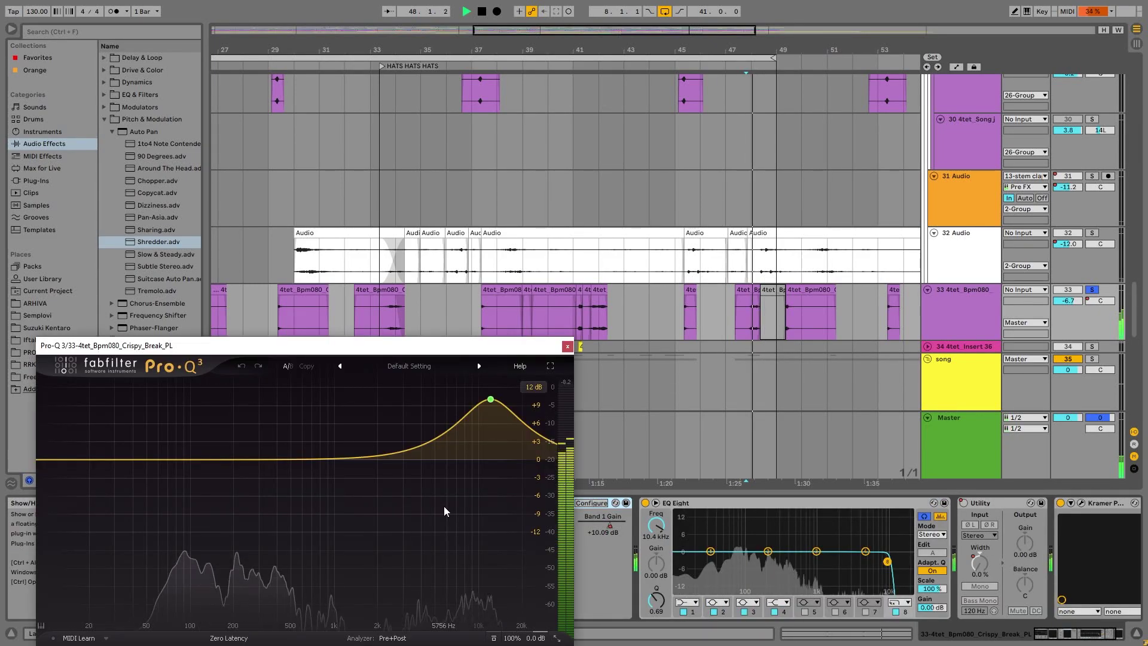
pyautogui.click(568, 347)
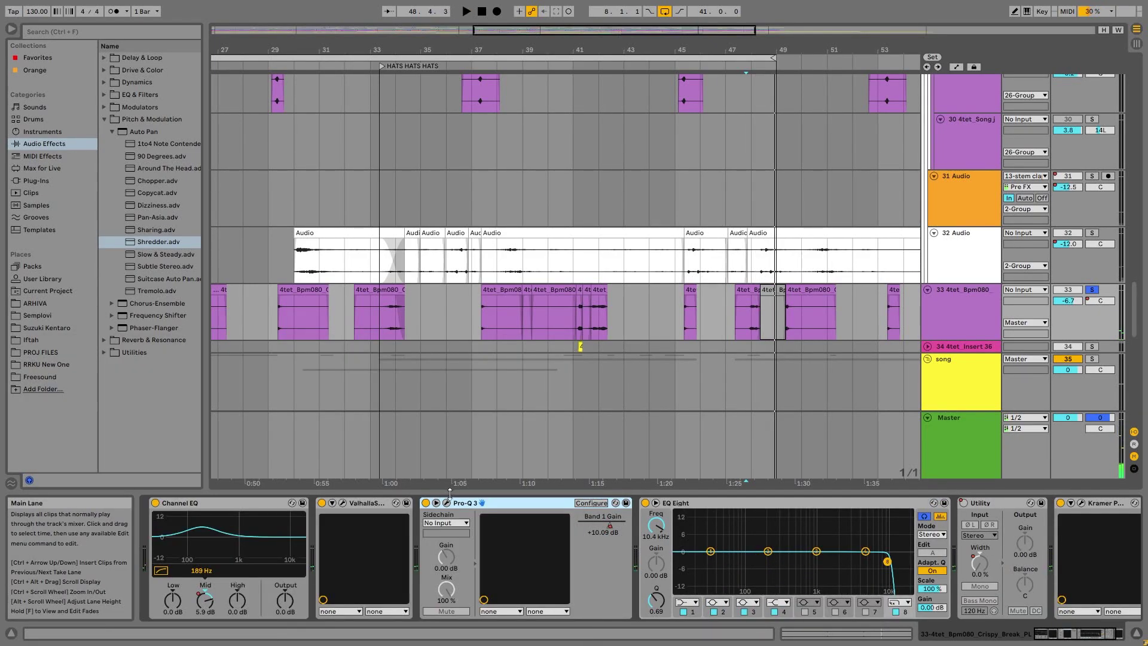
pyautogui.click(453, 500)
pyautogui.moveTo(507, 345); pyautogui.dragTo(311, 178)
pyautogui.press('space')
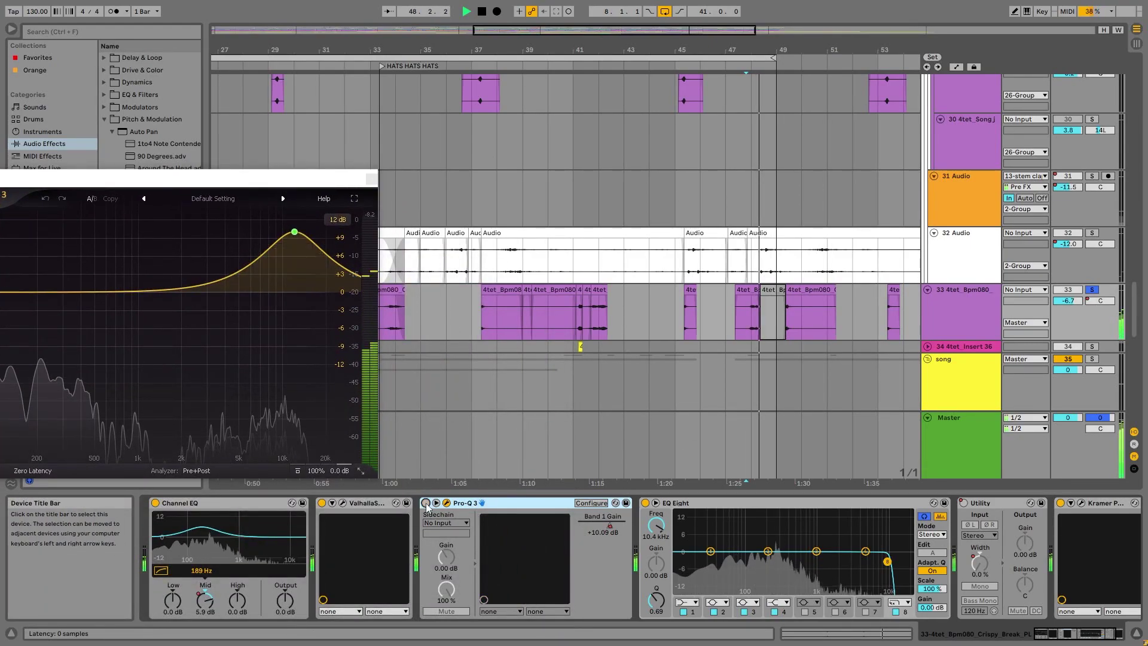
pyautogui.click(371, 178)
pyautogui.press('space')
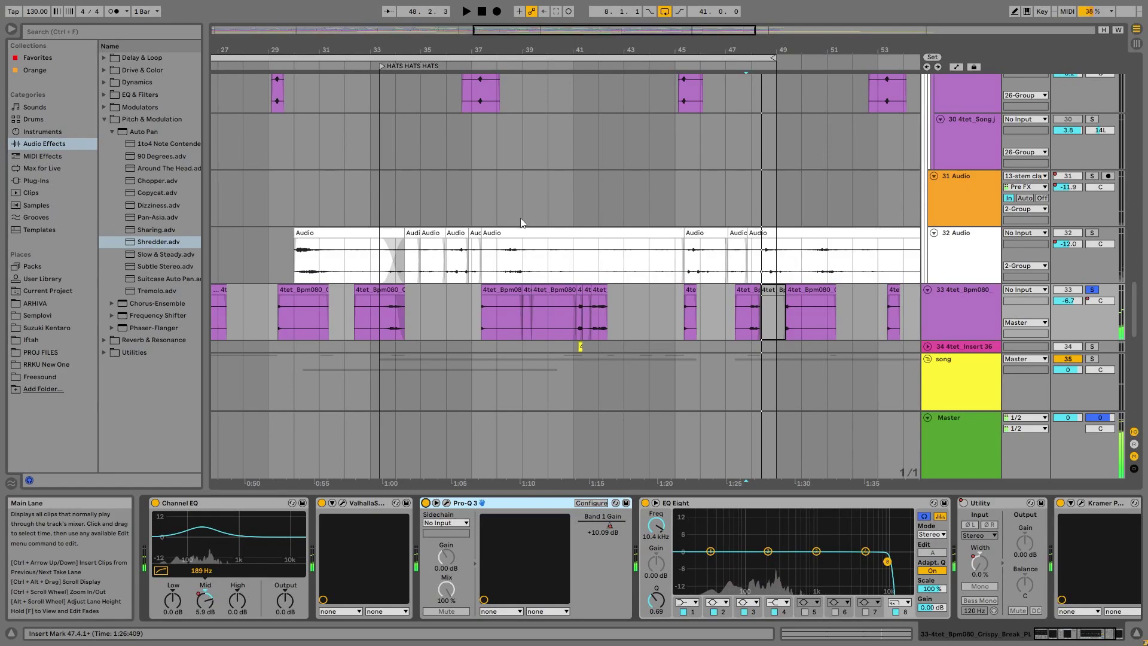
# Step: Unfold and solo track 34, and play its short clip from bar 40
pyautogui.scroll(-1, 782, 261)
pyautogui.click(783, 271)
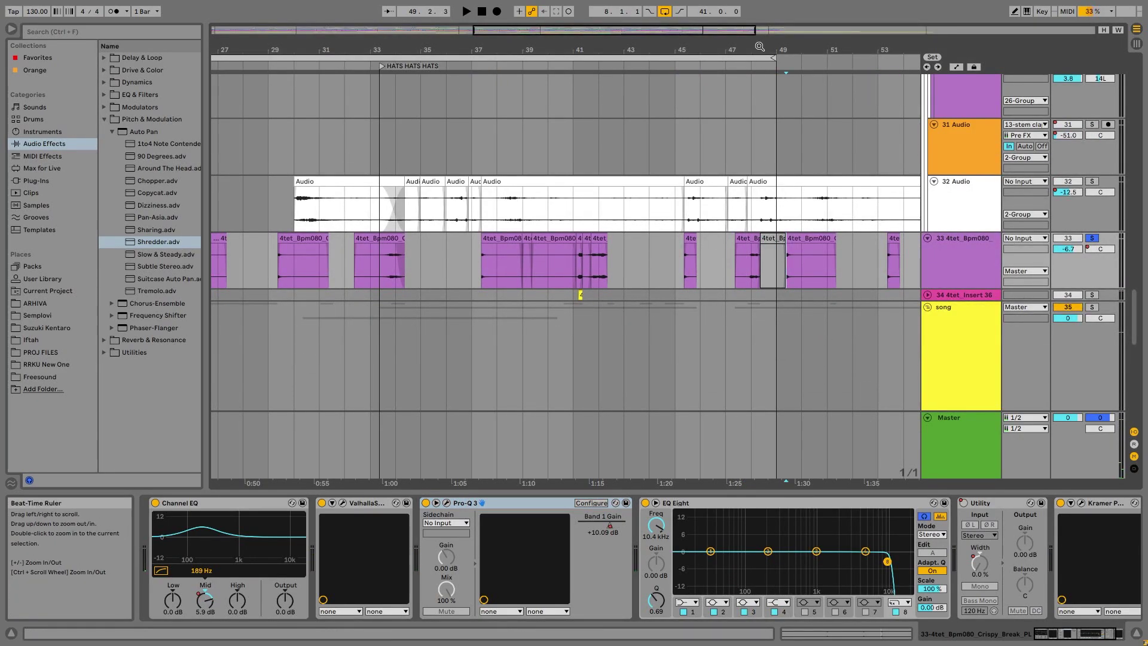
pyautogui.moveTo(758, 49); pyautogui.dragTo(758, 12)
pyautogui.scroll(-3, 857, 220)
pyautogui.click(927, 204)
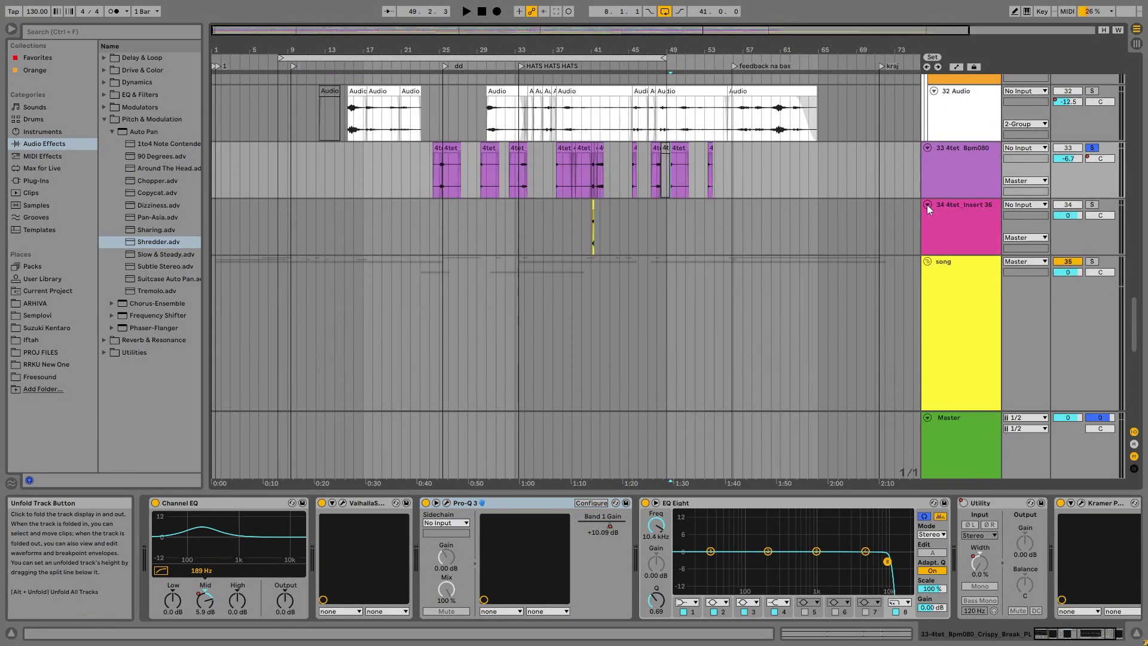
pyautogui.click(584, 227)
pyautogui.click(1092, 205)
pyautogui.press('space')
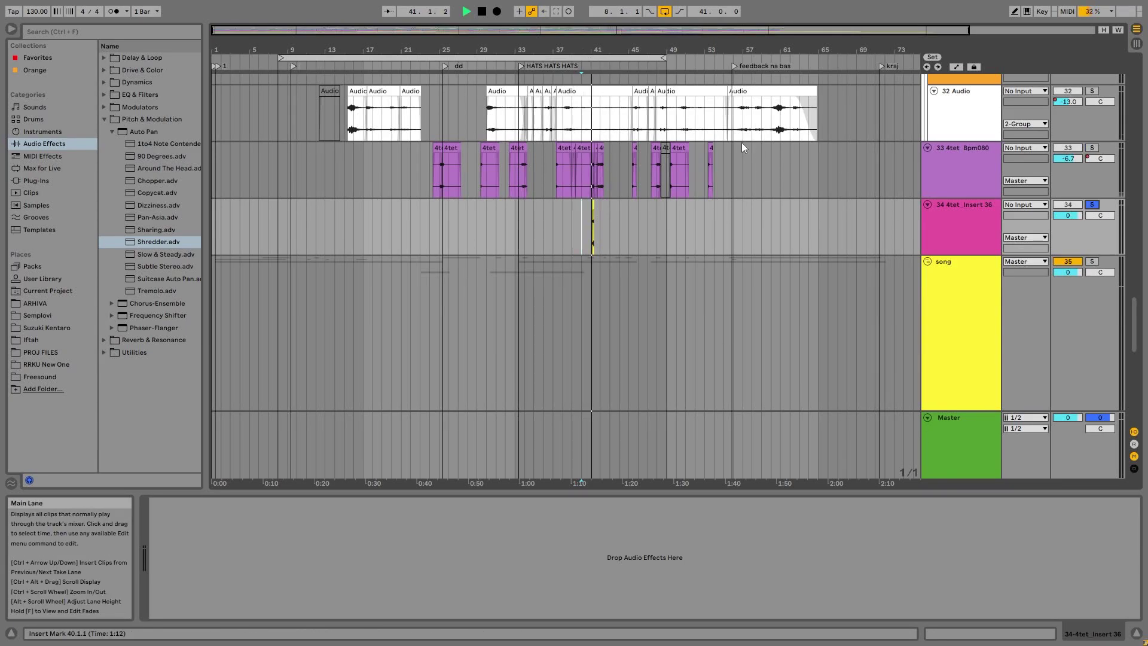
pyautogui.moveTo(610, 67); pyautogui.dragTo(527, 213)
pyautogui.press('space')
# Step: Solo the song group and play it from bar 41 with its tracks expanded
pyautogui.click(533, 218)
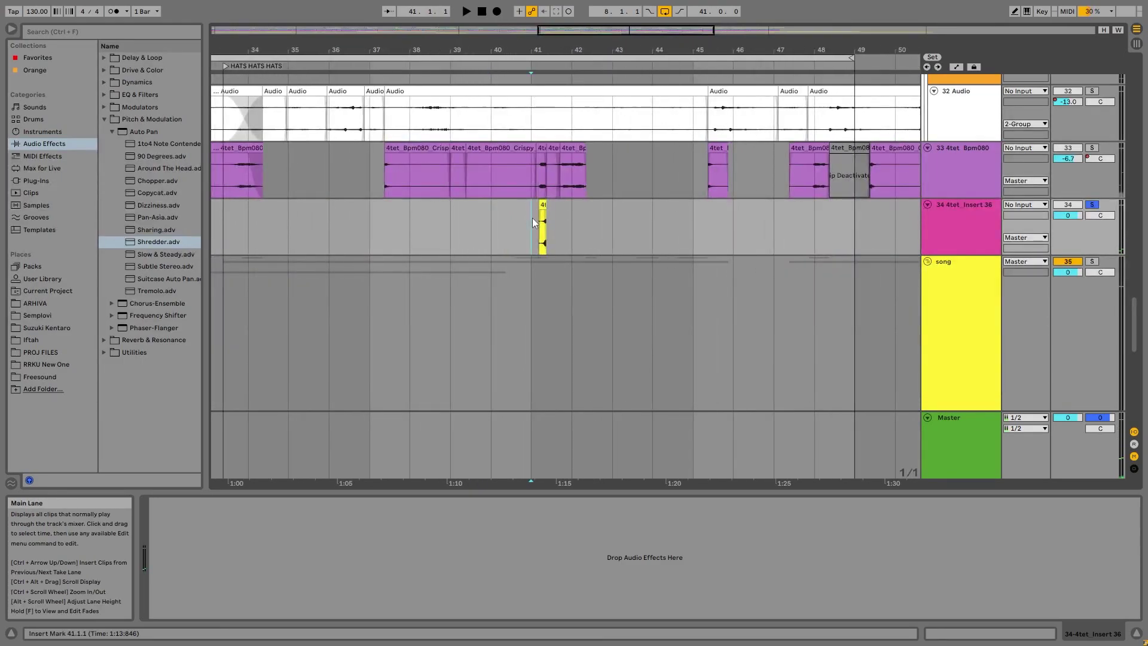
pyautogui.click(928, 262)
pyautogui.click(1092, 274)
pyautogui.press('space')
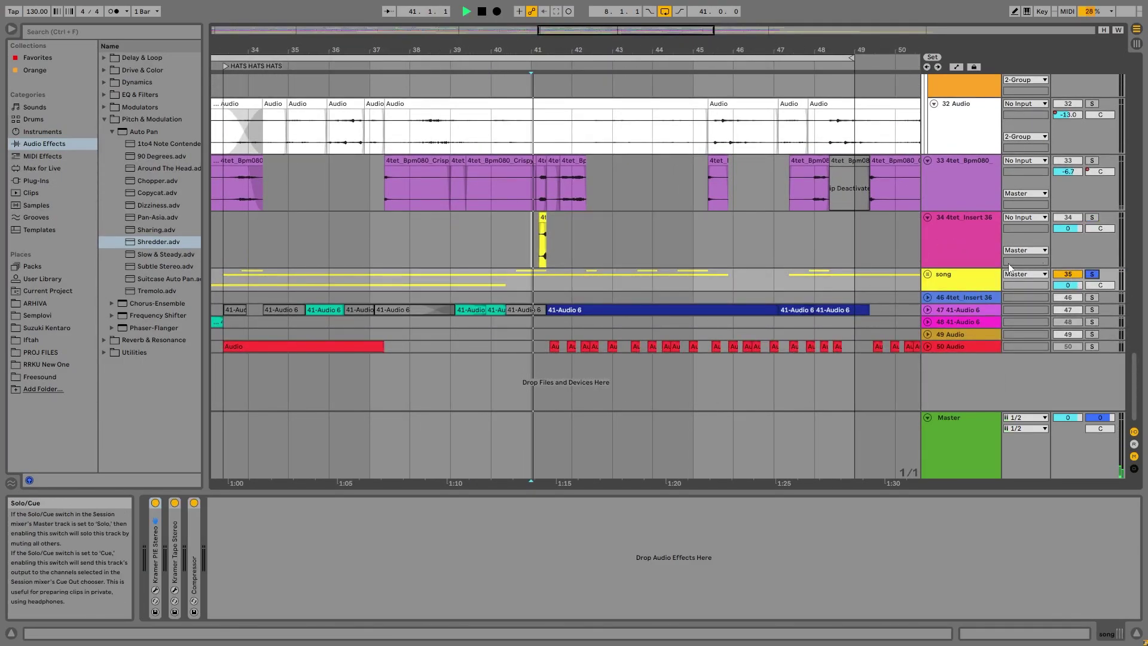
pyautogui.moveTo(545, 51); pyautogui.dragTo(545, 3)
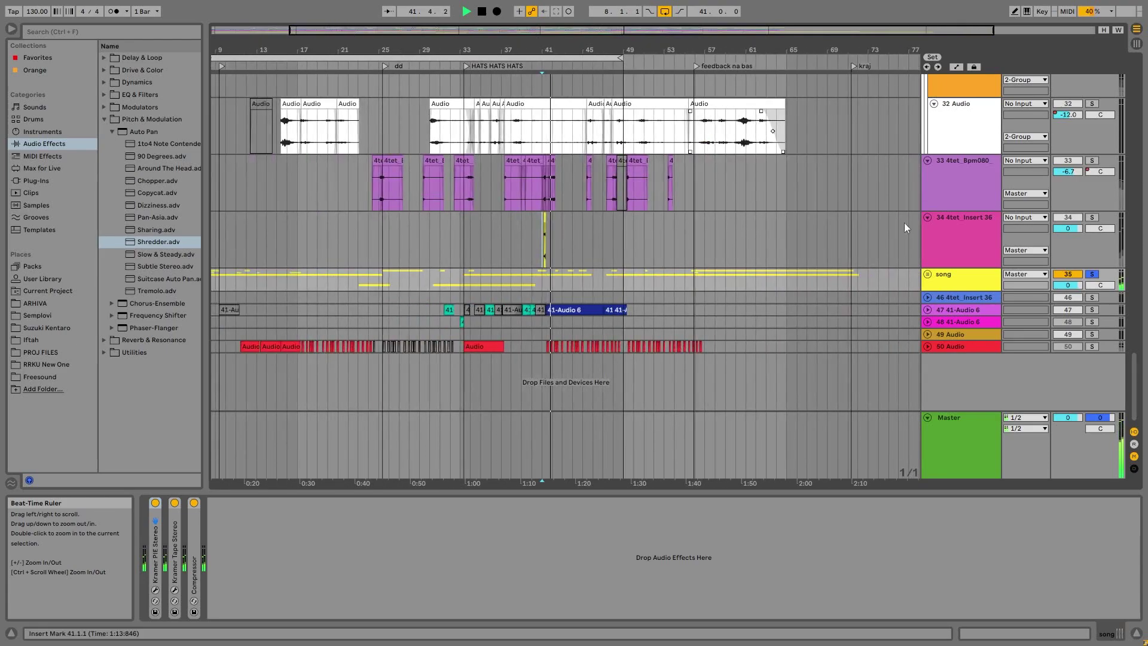
pyautogui.click(928, 276)
pyautogui.scroll(-3, 841, 316)
pyautogui.hotkey('ctrl', 'alt', 'l')
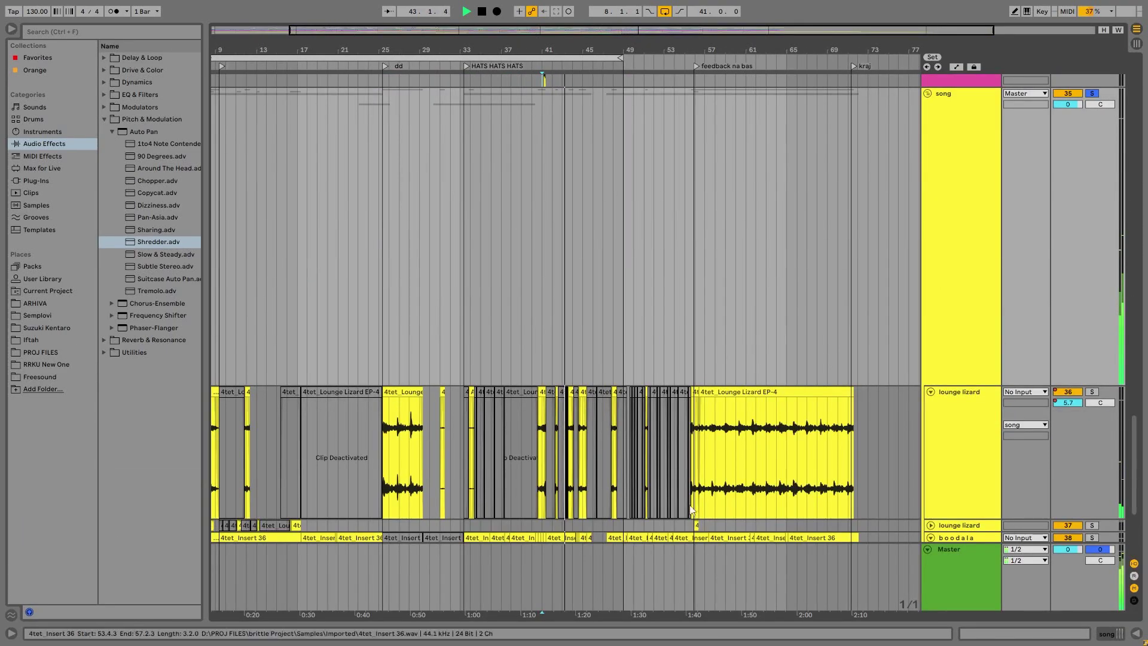
# Step: Extend the arrangement loop to a length of 63 bars, ending at bar 71
pyautogui.moveTo(622, 58); pyautogui.dragTo(844, 59)
pyautogui.moveTo(847, 100); pyautogui.dragTo(851, 101)
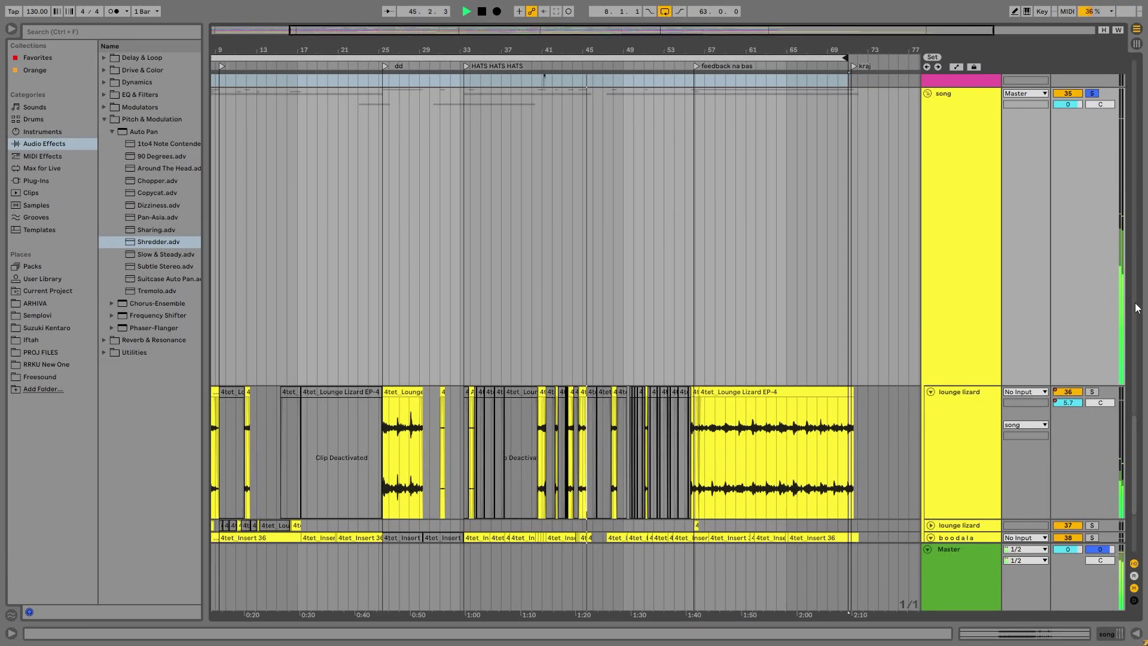
pyautogui.click(1134, 348)
pyautogui.moveTo(1136, 321); pyautogui.dragTo(1112, 60)
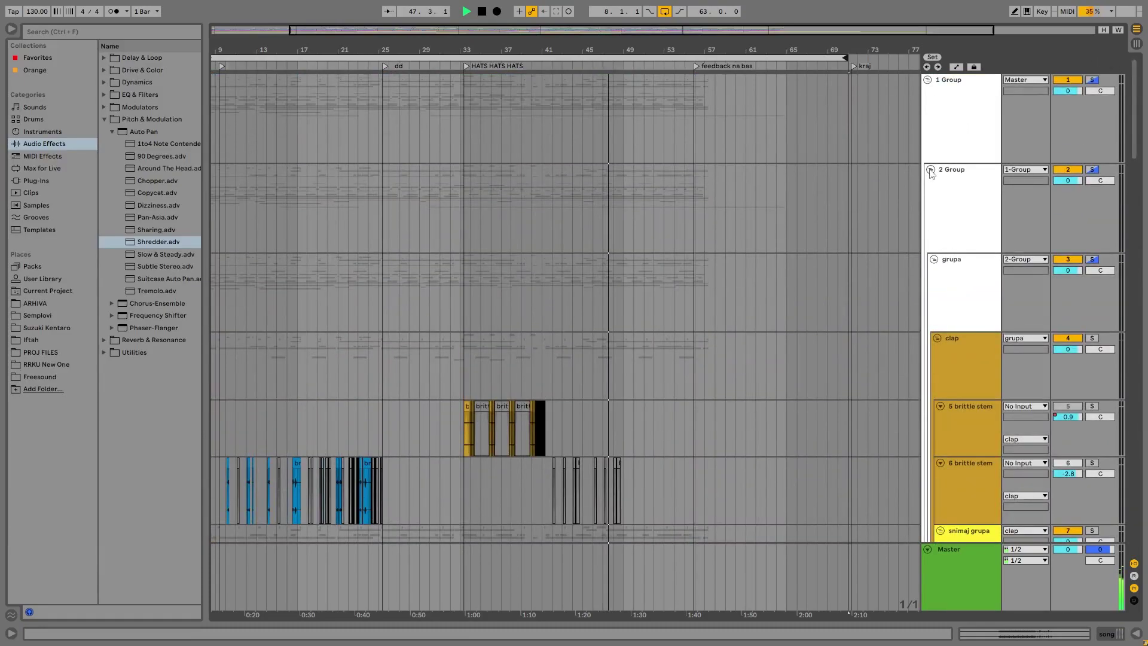
pyautogui.scroll(-20, 931, 173)
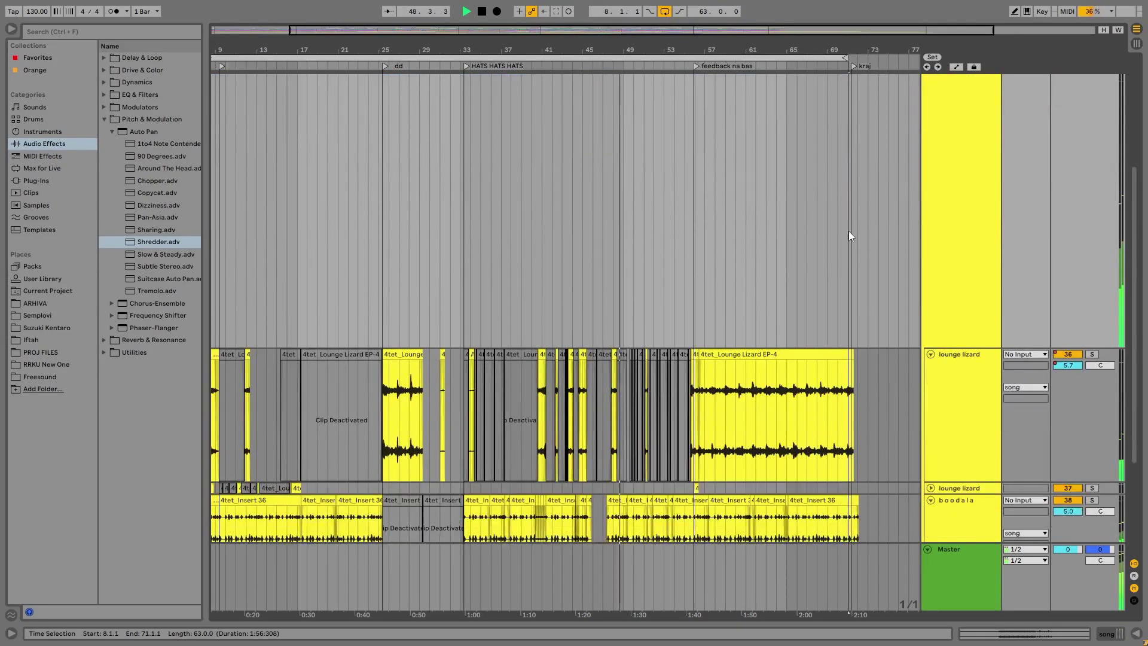
pyautogui.scroll(-5, 851, 237)
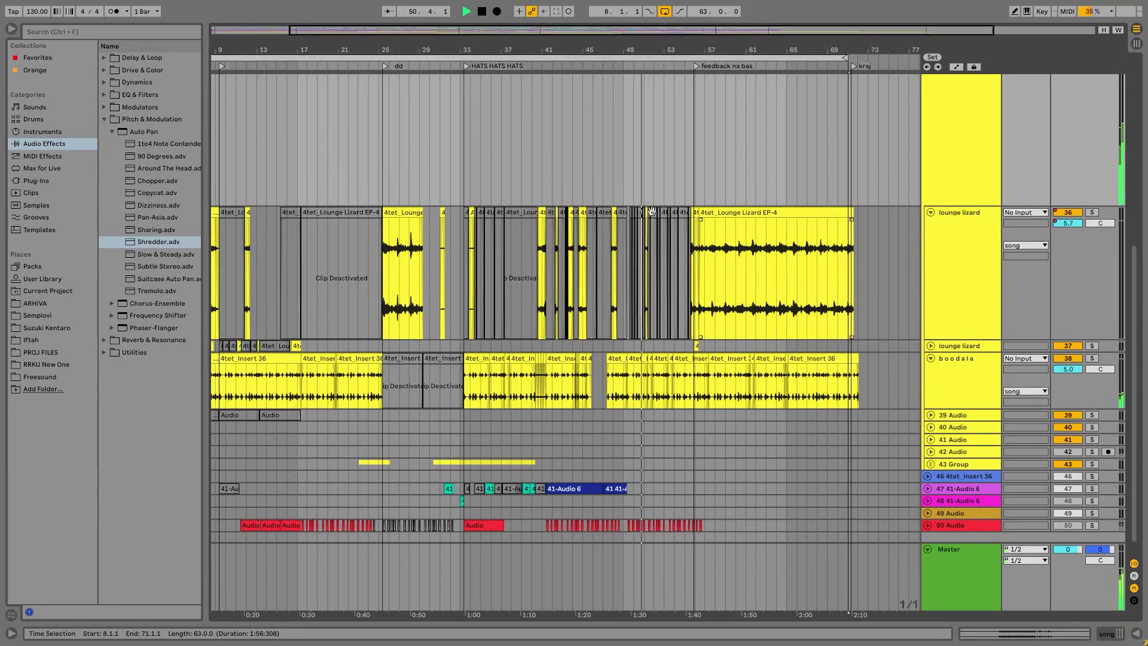
# Step: Solo the boodala track inside the song group and play it from about bar 6
pyautogui.moveTo(390, 54); pyautogui.dragTo(390, 50)
pyautogui.click(256, 65)
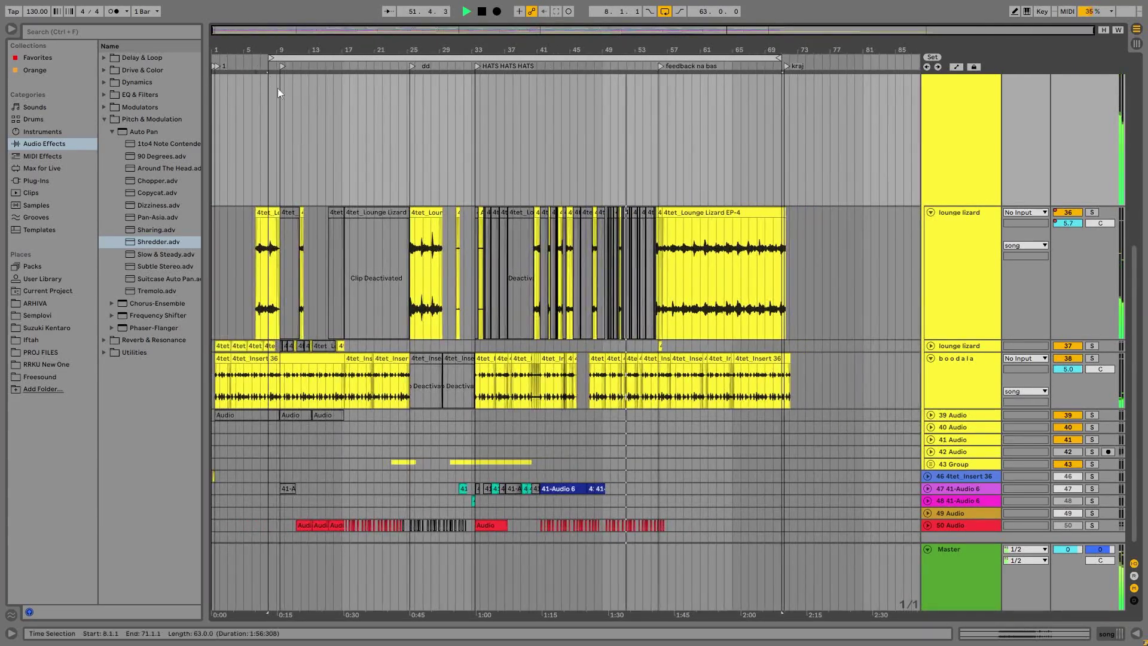
pyautogui.click(1092, 358)
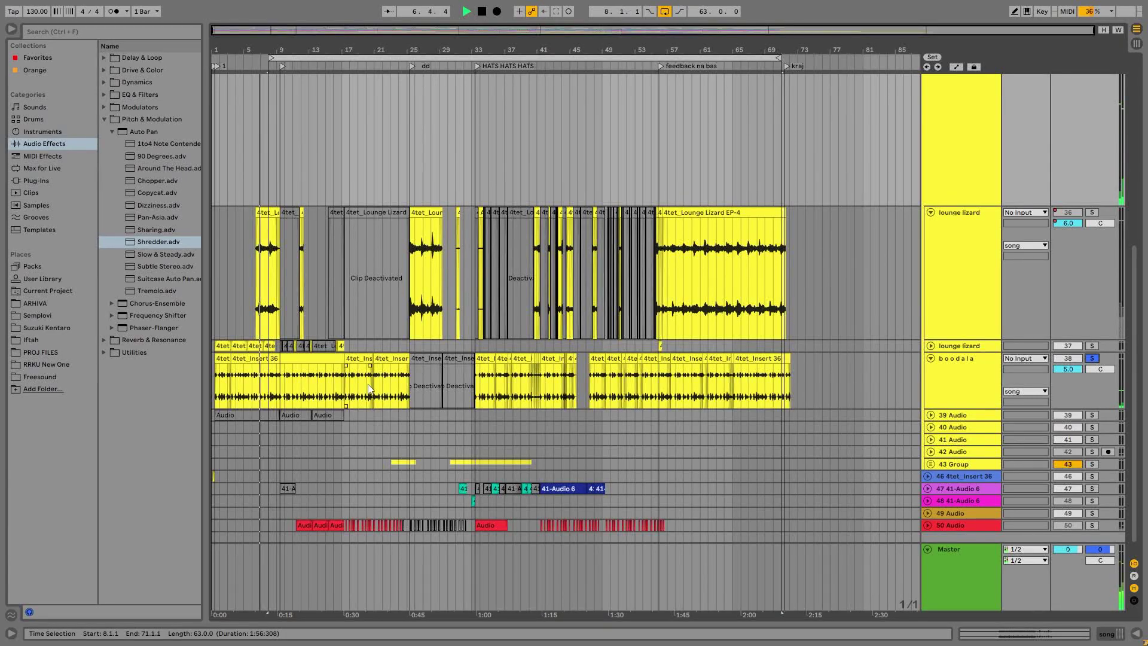
pyautogui.click(957, 382)
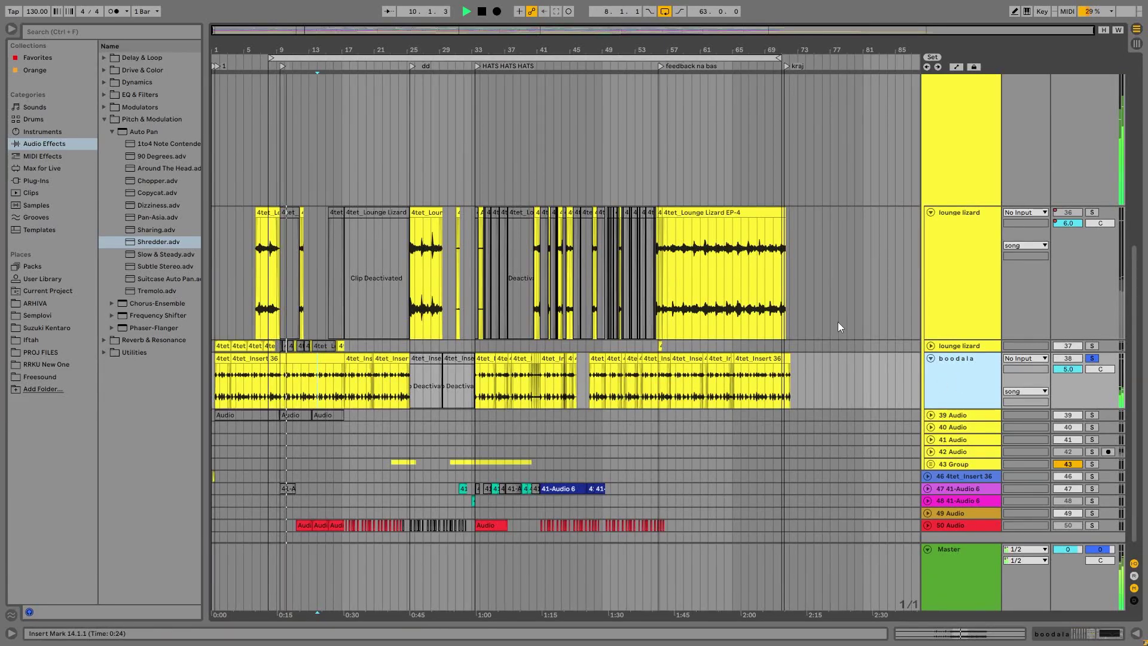
# Step: Show the boodala track's devices, expand its Audio Effect Rack and view the effects in the first chain
pyautogui.click(1092, 639)
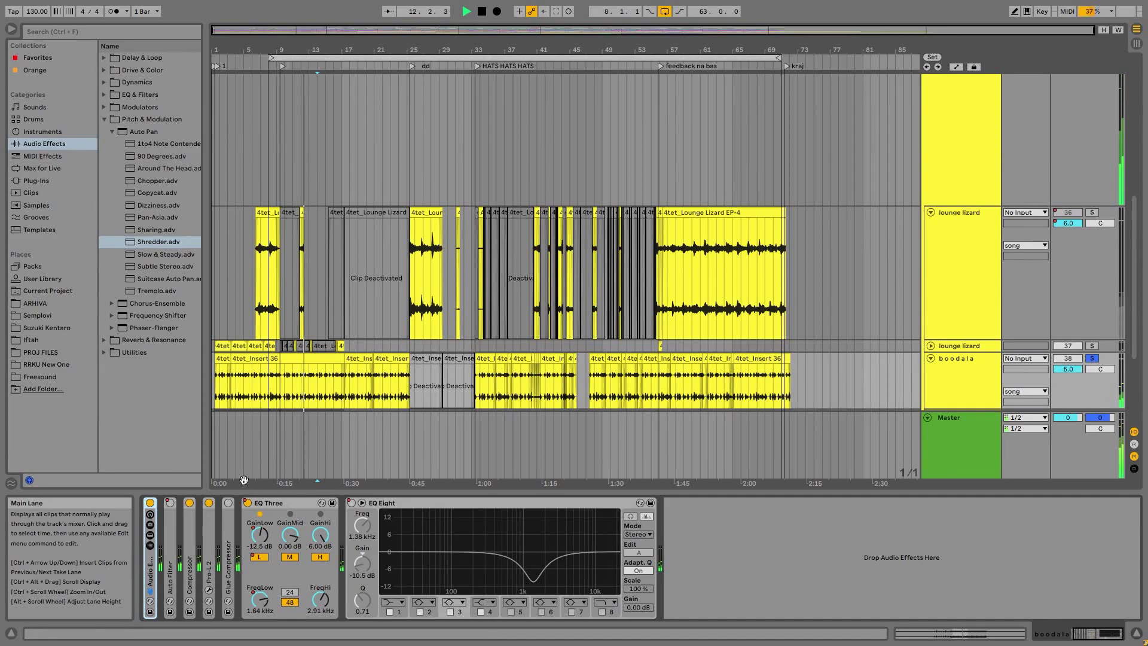
pyautogui.click(303, 388)
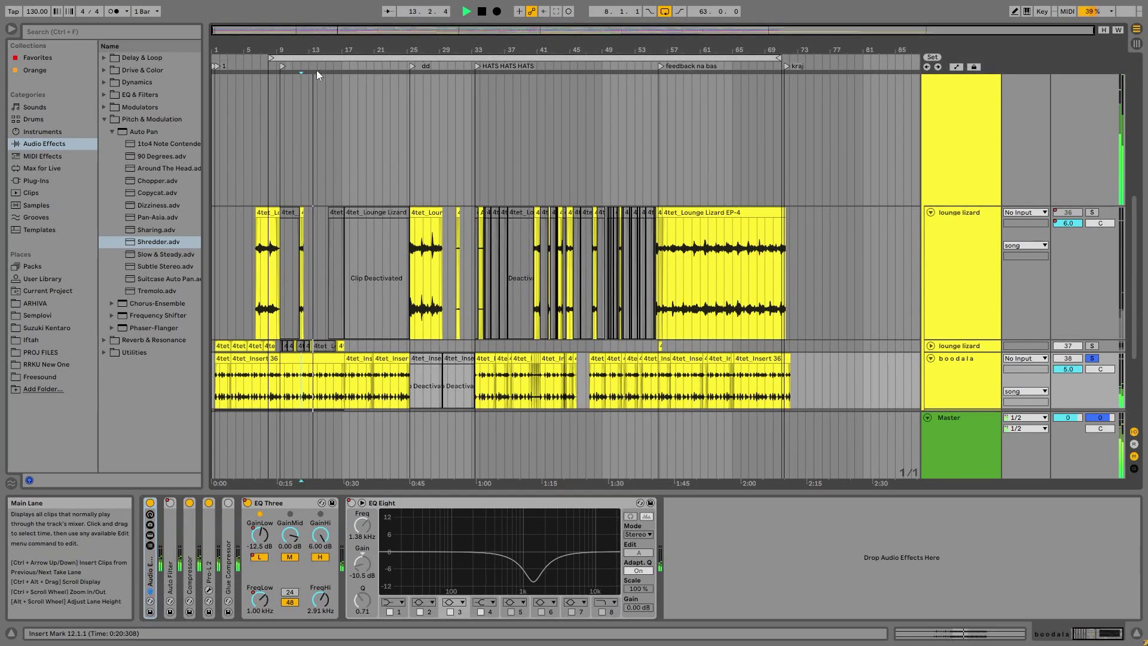
pyautogui.moveTo(308, 50); pyautogui.dragTo(307, 101)
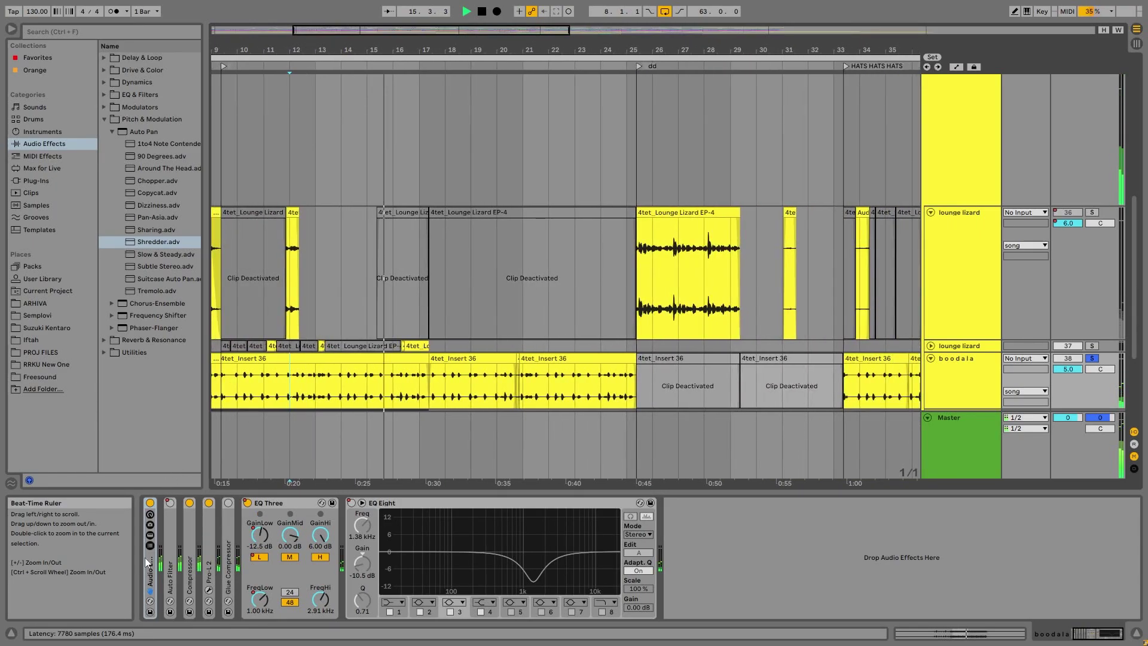
pyautogui.doubleClick(150, 583)
pyautogui.click(182, 536)
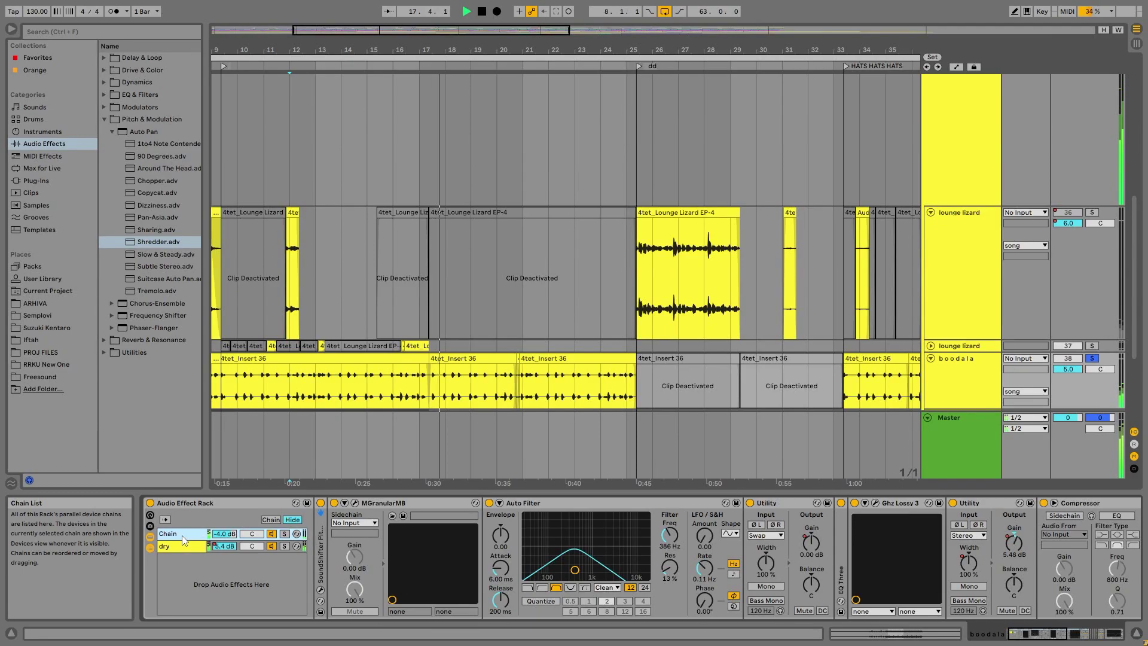
# Step: Fold the dry chain's nested rack and view the settings of the Compressor sidechained from the kick
pyautogui.click(182, 549)
pyautogui.doubleClick(321, 565)
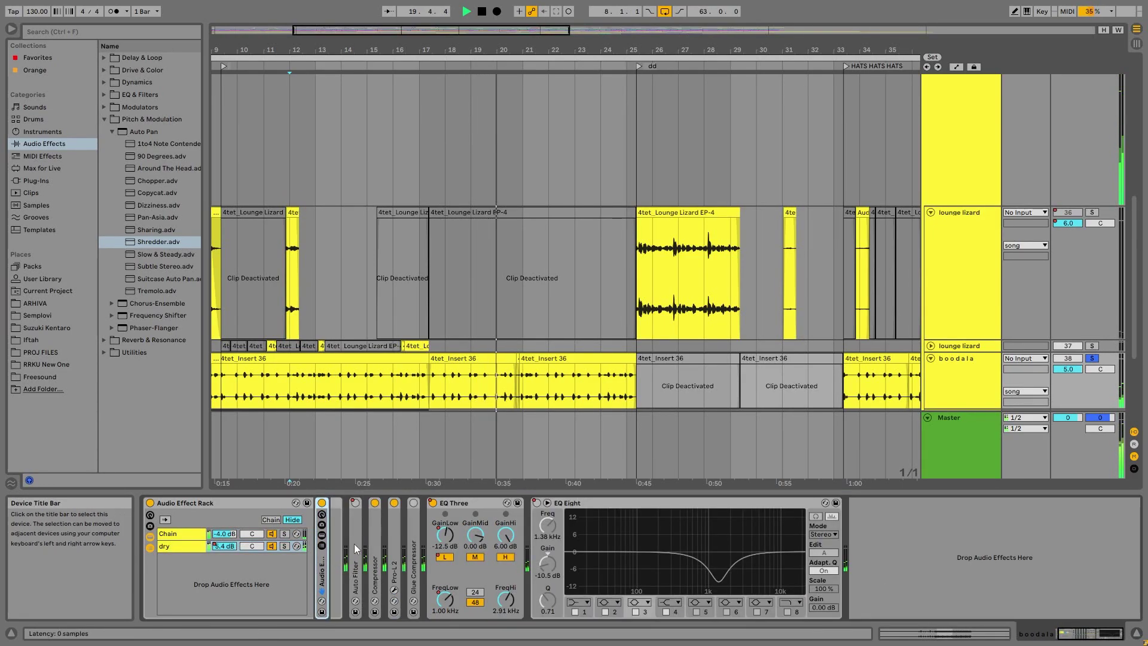
pyautogui.doubleClick(375, 555)
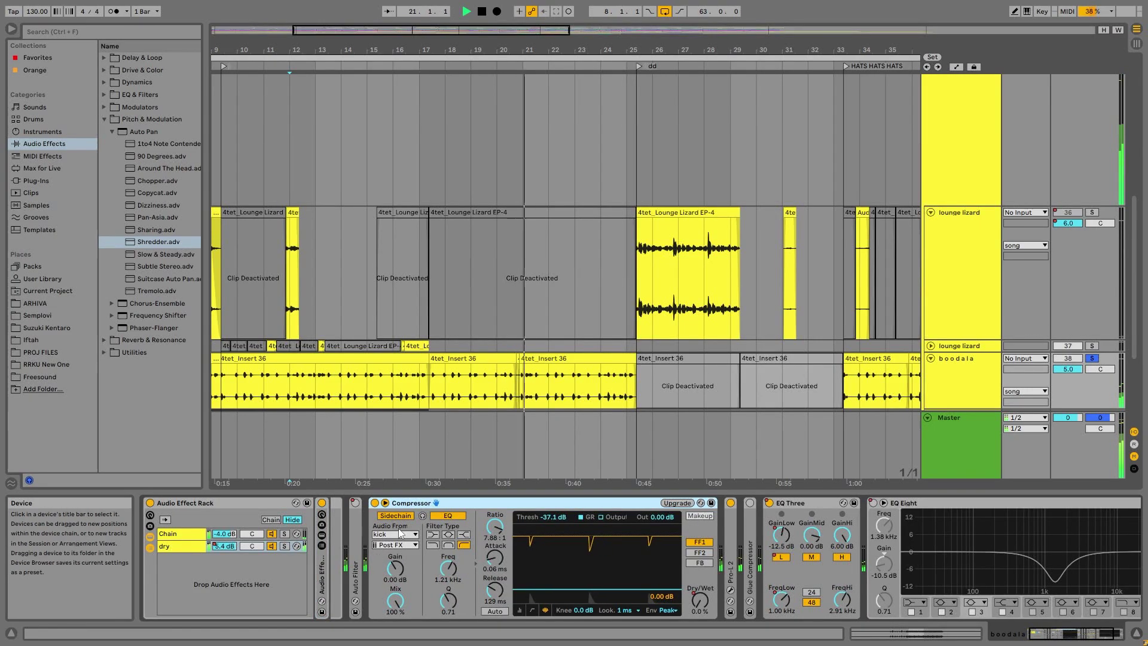
pyautogui.doubleClick(398, 503)
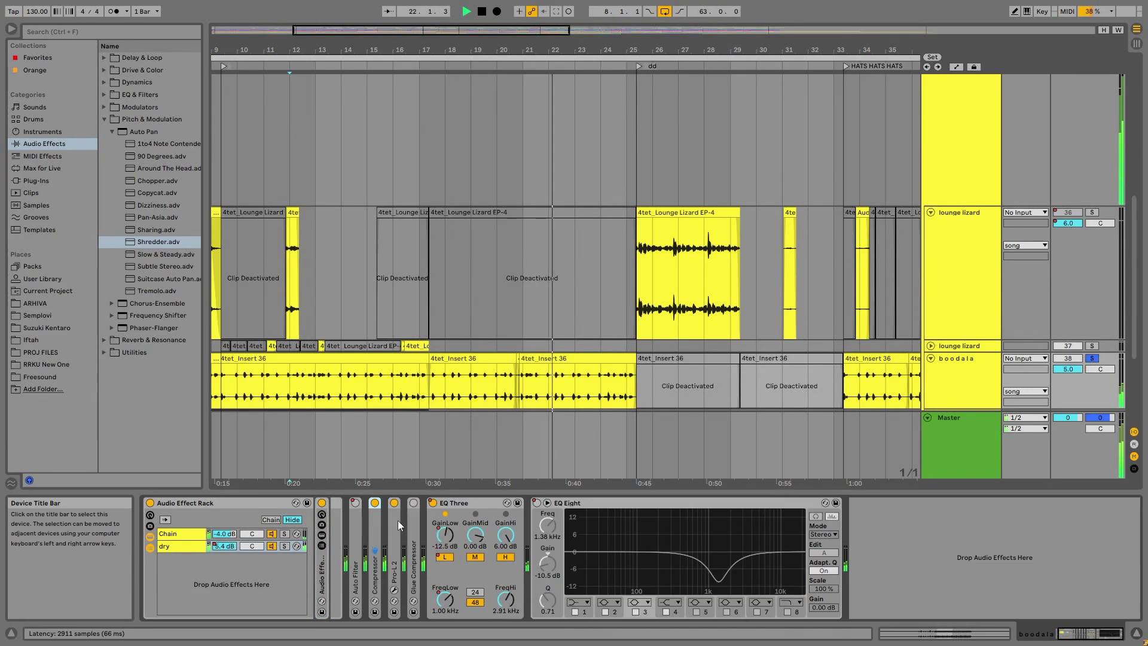
# Step: Unfold Pro-L 2 on the boodala track, view its limiter settings in the plug-in window, and close that window
pyautogui.doubleClick(398, 520)
pyautogui.click(414, 503)
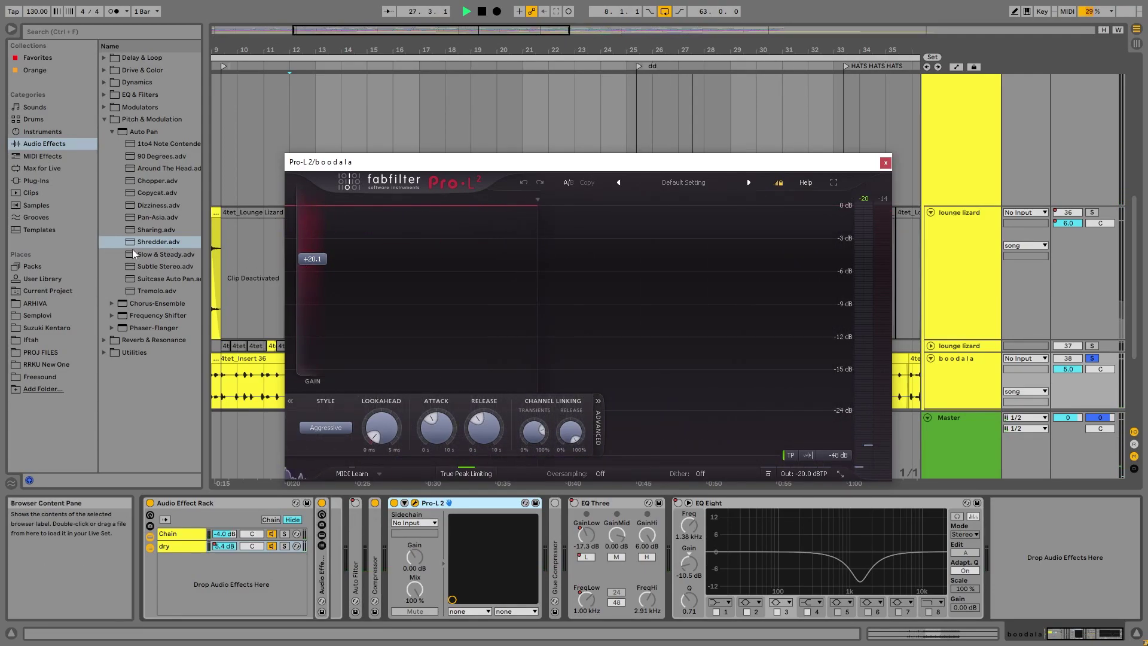
pyautogui.click(885, 163)
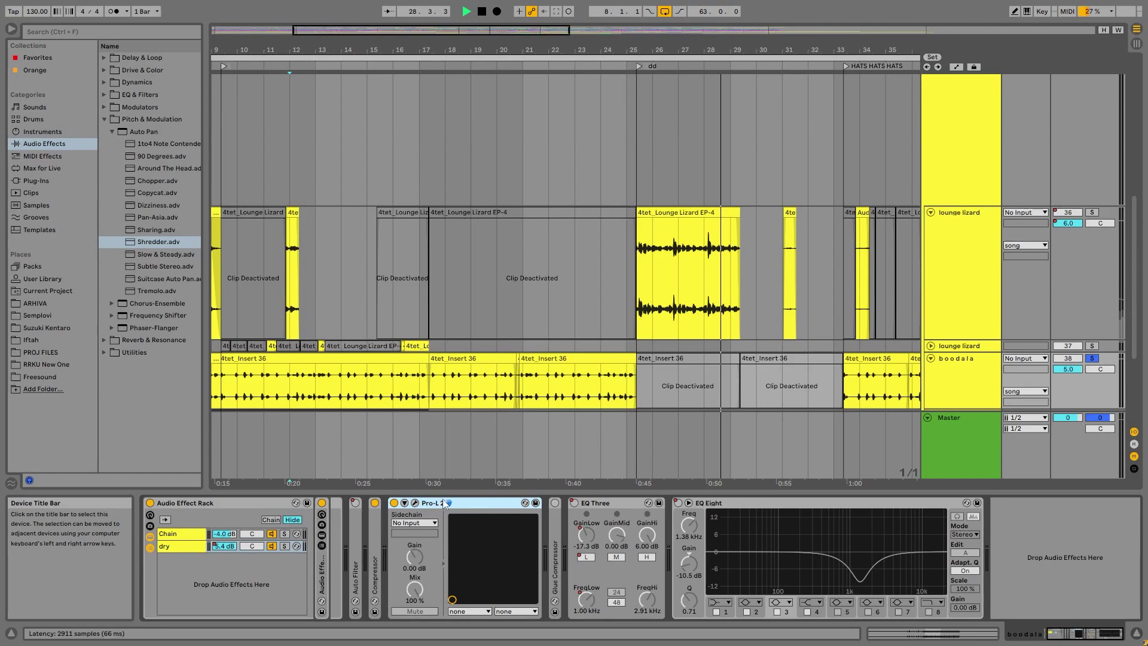
# Step: Show the boodala track's EQ Three automation across the whole arrangement and play it from about bar 16
pyautogui.moveTo(676, 51); pyautogui.dragTo(677, 30)
pyautogui.click(765, 65)
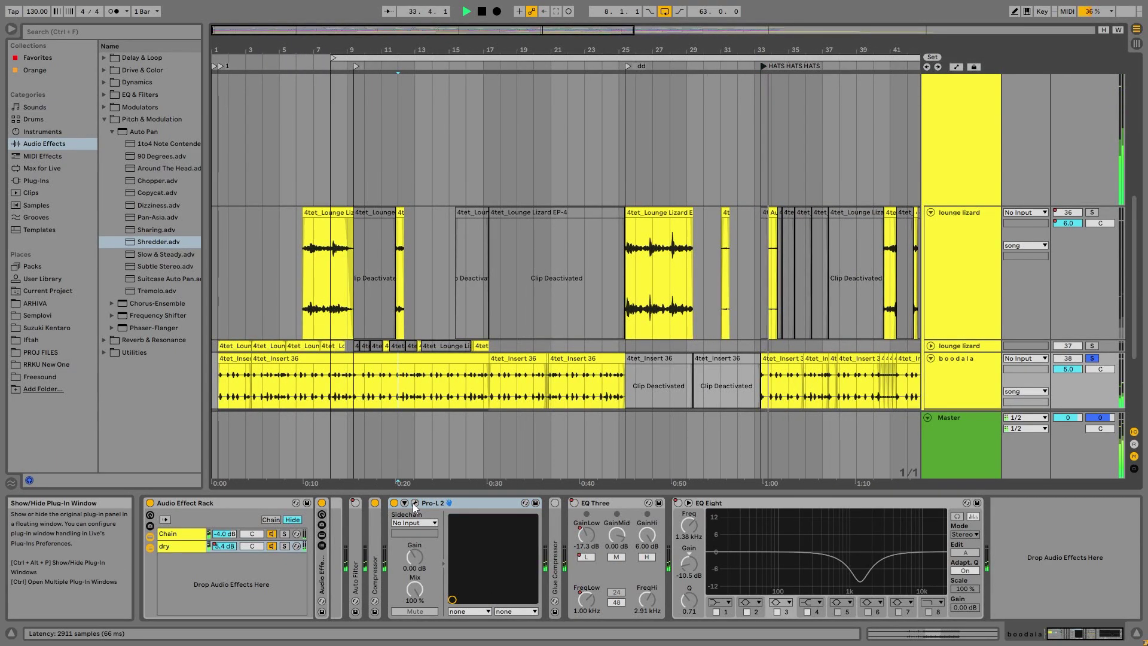
pyautogui.rightClick(578, 504)
pyautogui.click(595, 513)
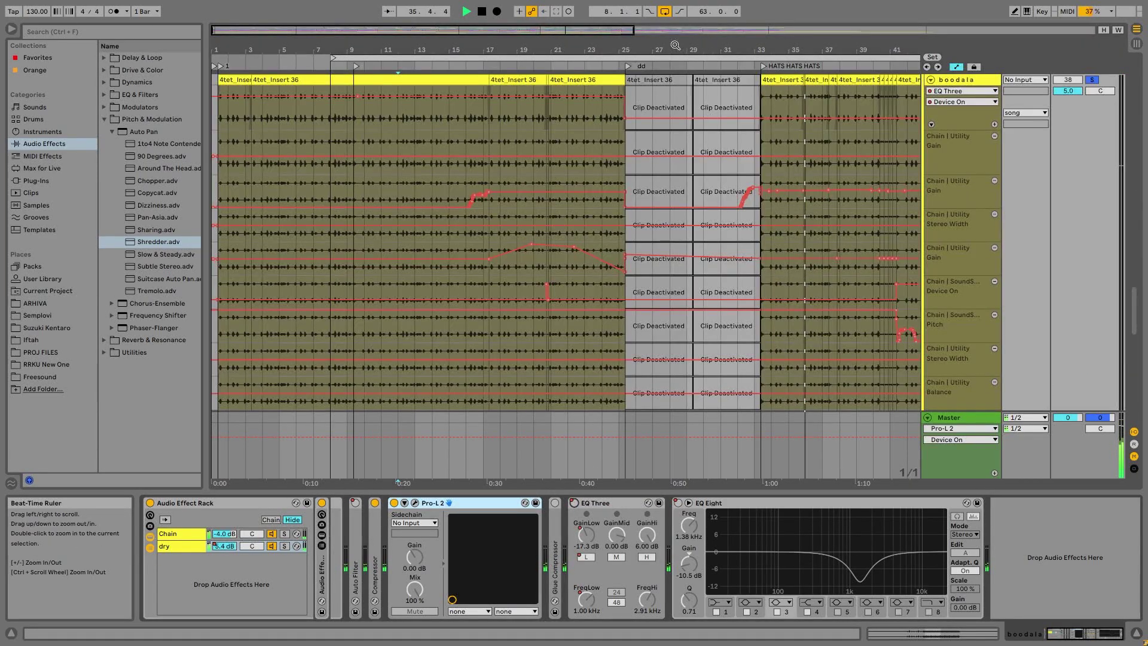
pyautogui.moveTo(678, 47); pyautogui.dragTo(678, 27)
pyautogui.scroll(1, 435, 77)
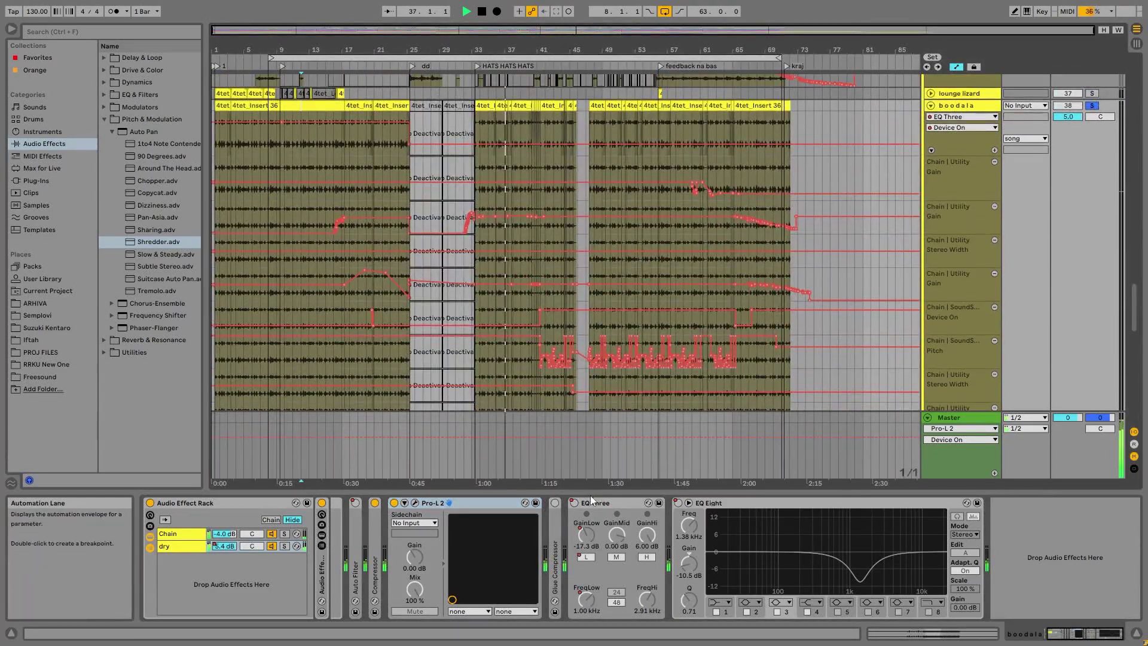
pyautogui.click(329, 67)
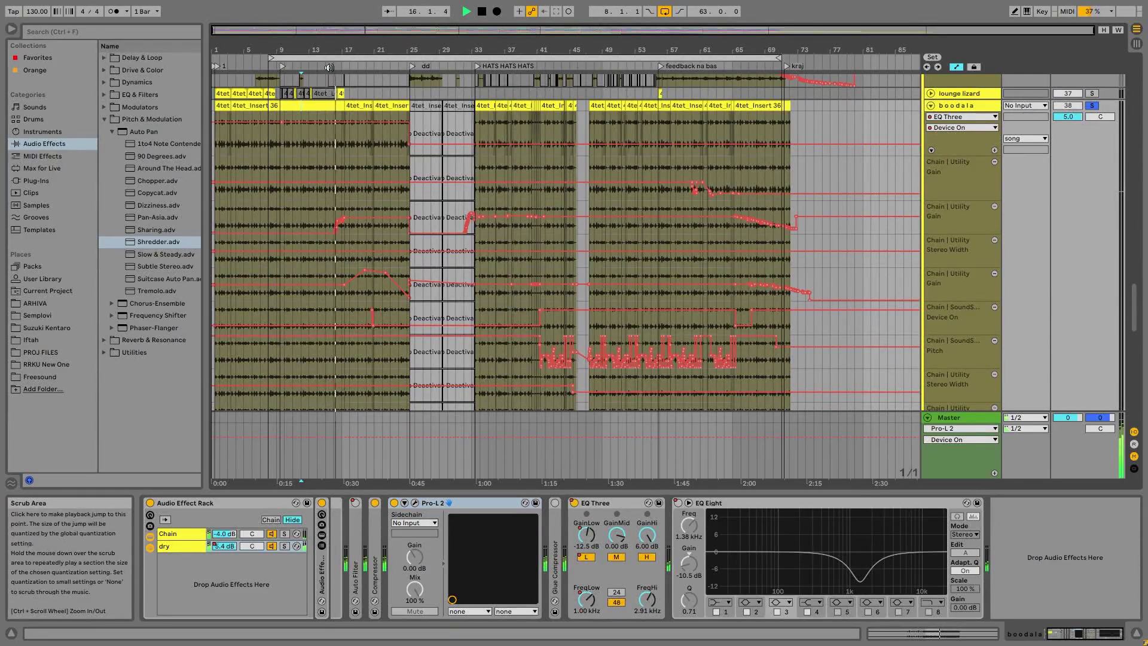
# Step: Show EQ Three's FreqLo automation and add a lane for each automated envelope on the boodala track
pyautogui.click(586, 598)
pyautogui.rightClick(959, 144)
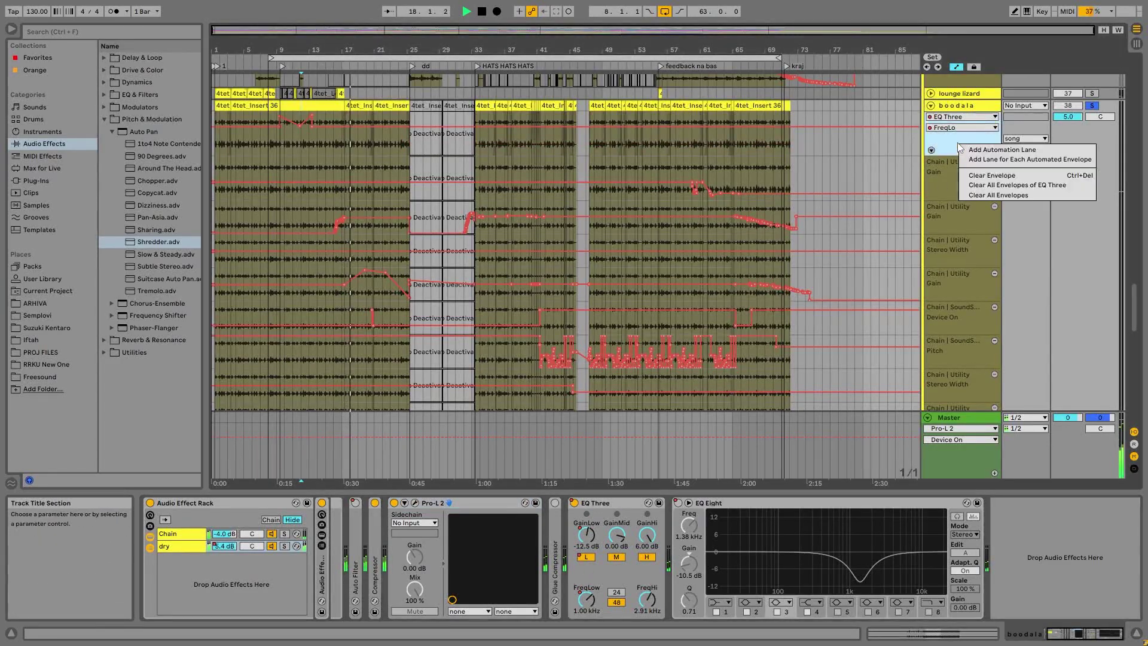
pyautogui.click(990, 159)
pyautogui.scroll(-10, 1135, 369)
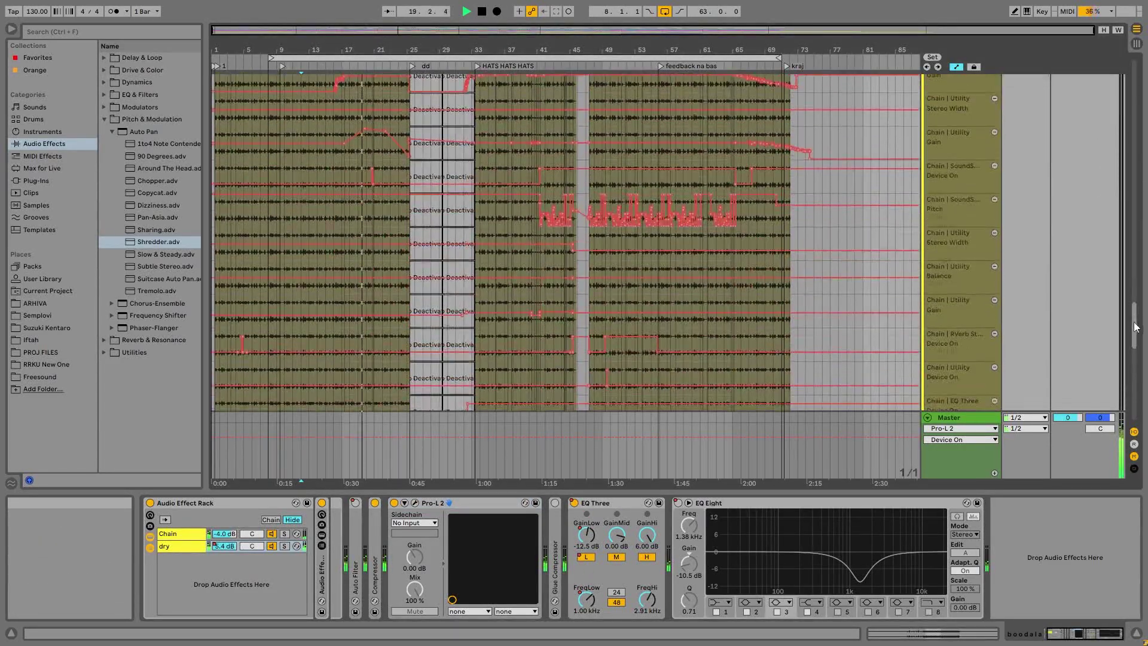
pyautogui.moveTo(1136, 369); pyautogui.dragTo(1135, 293)
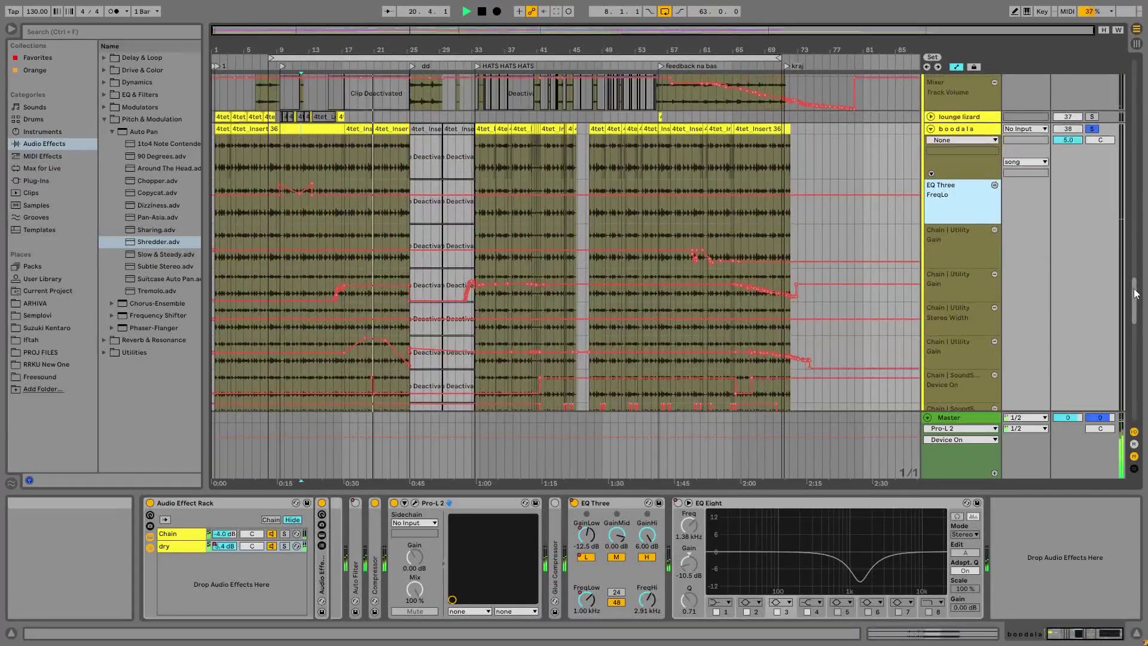
# Step: Solo the first chain of the boodala track's Audio Effect Rack and play from the HATS HATS HATS locator
pyautogui.click(189, 548)
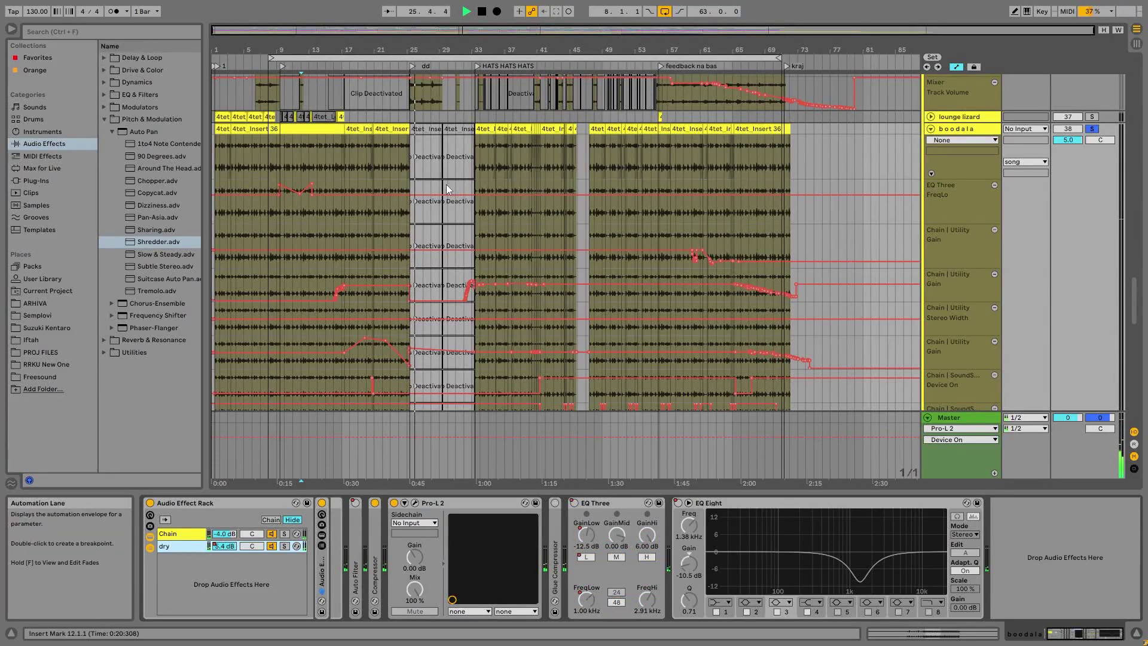
pyautogui.click(183, 534)
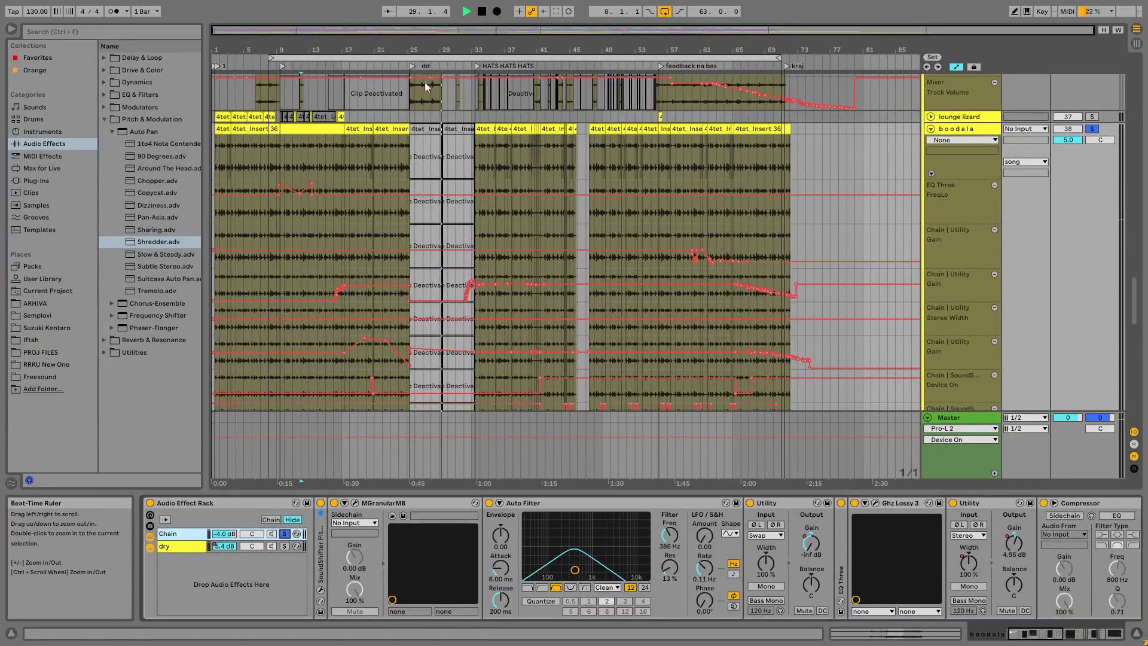
pyautogui.click(479, 66)
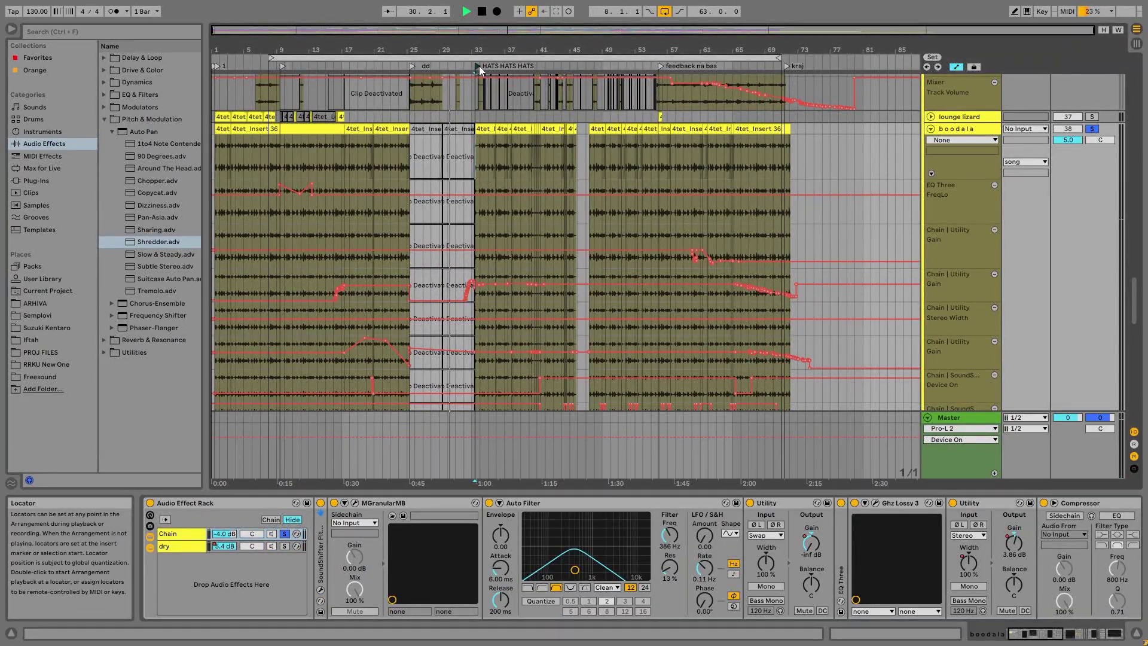
# Step: Open the SoundShifter Pitch Stereo plug-in window and view its Pitch automation lane on the boodala track
pyautogui.doubleClick(318, 560)
pyautogui.click(341, 503)
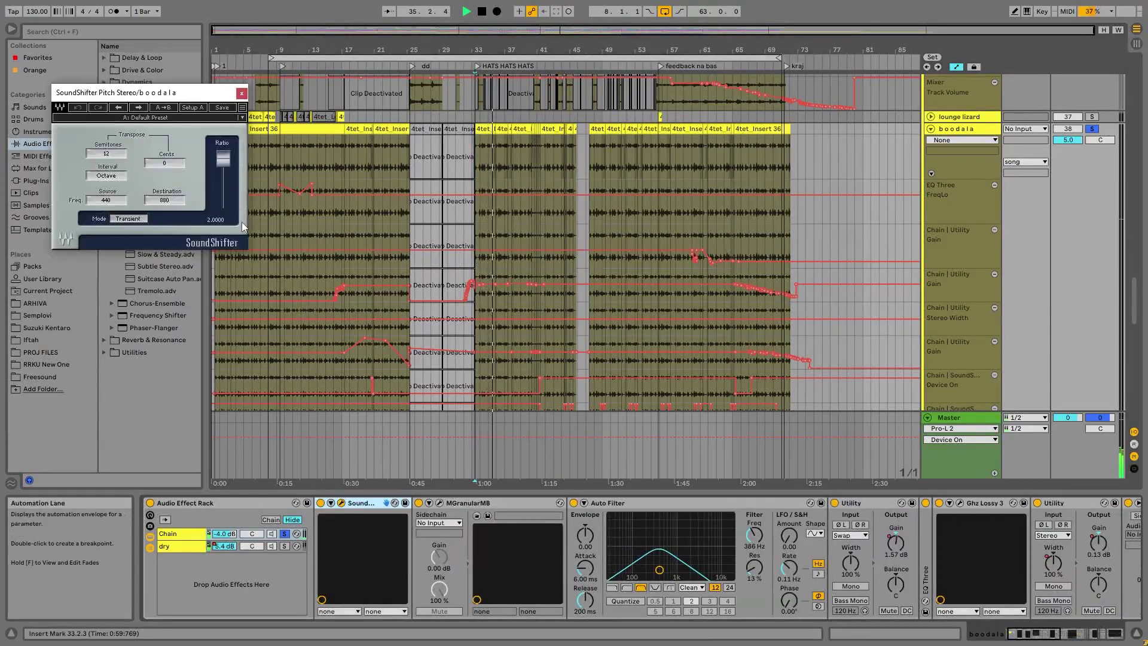
pyautogui.press('a')
pyautogui.press('a')
pyautogui.scroll(-3, 557, 279)
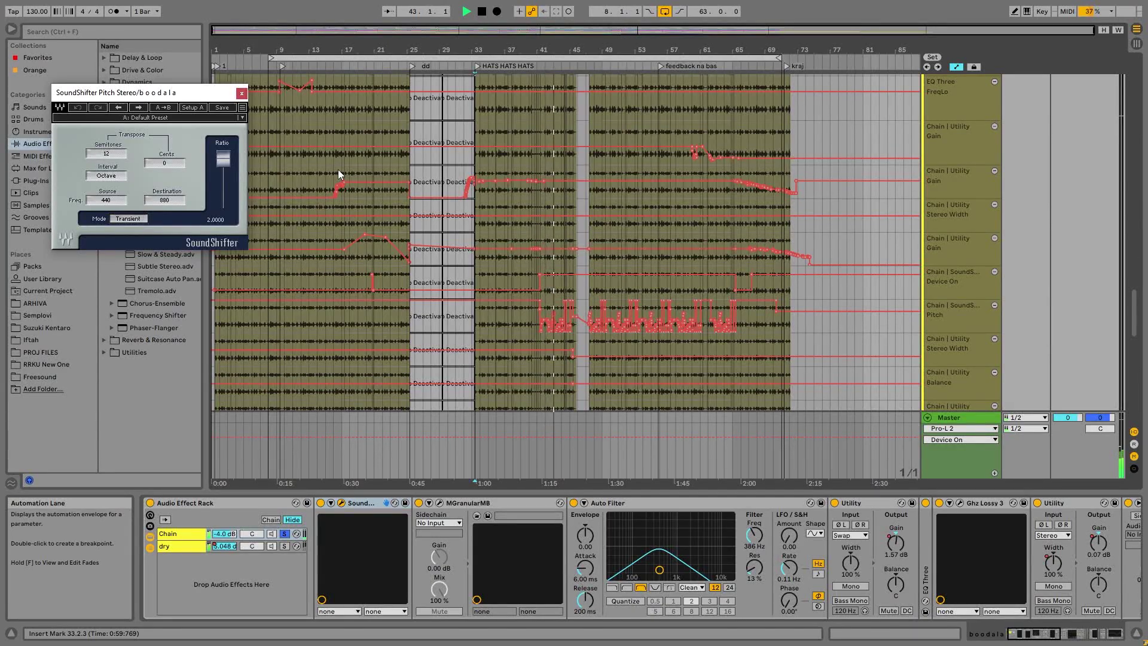
# Step: View the MGranularMB settings and close them, and display SoundShifter's Pitch automation in the boodala track's main lane
pyautogui.click(440, 503)
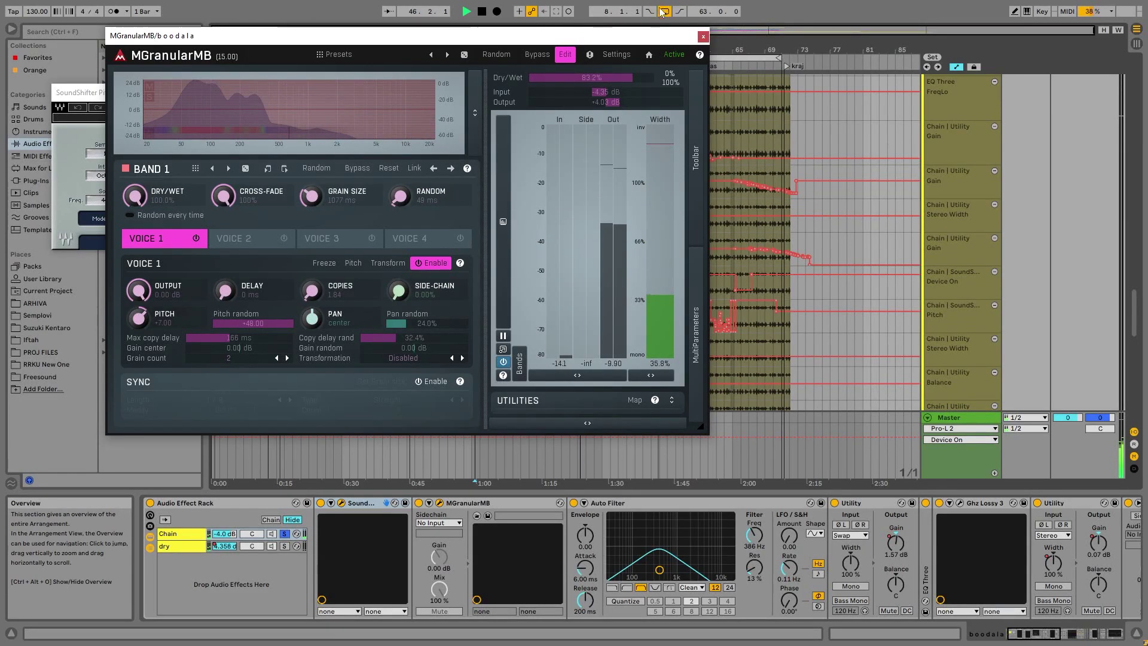
pyautogui.click(703, 37)
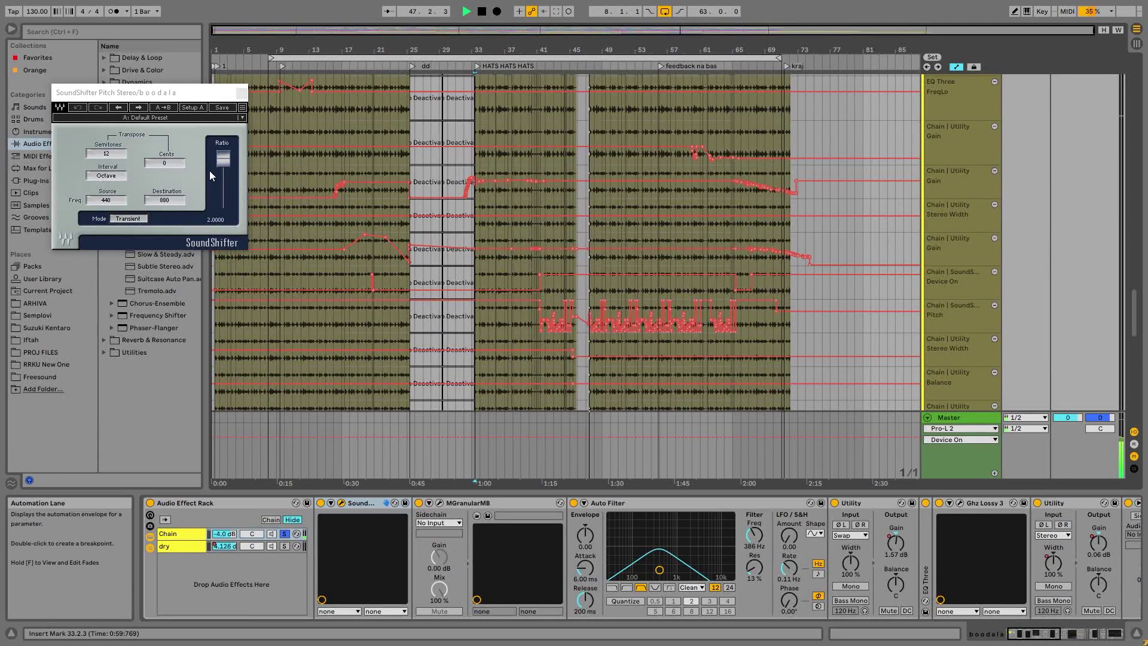
pyautogui.click(225, 160)
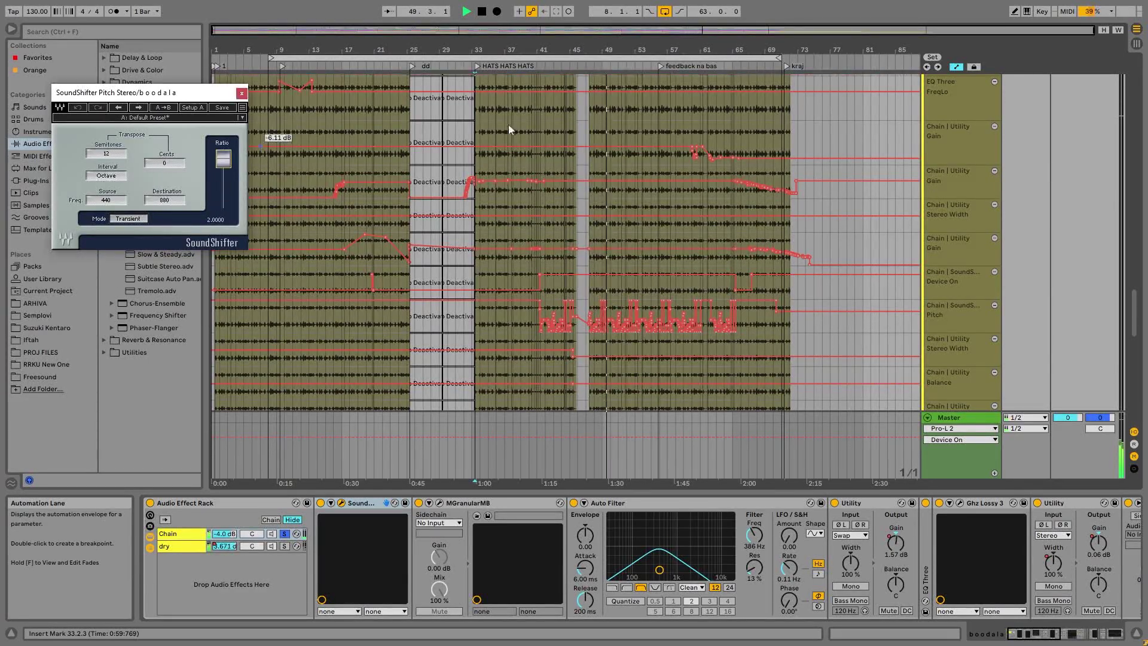
pyautogui.moveTo(1137, 310); pyautogui.dragTo(1136, 288)
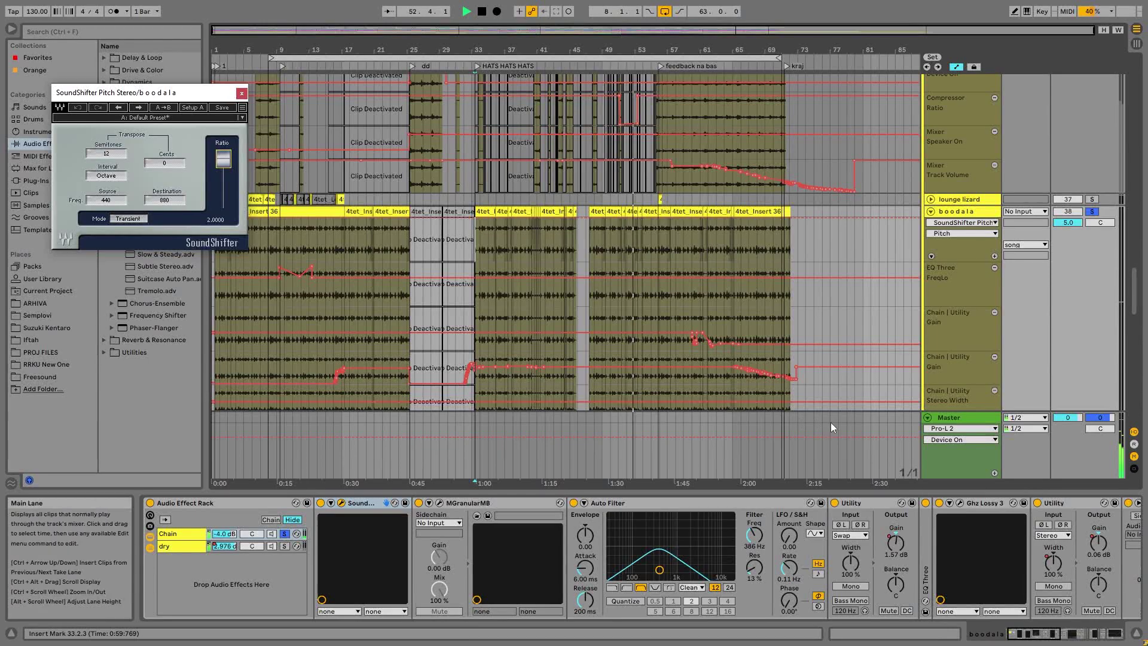
# Step: Unfold the nested rack in the dry chain to view its effects, and return to the first chain
pyautogui.moveTo(1037, 634)
pyautogui.mouseDown()
pyautogui.moveTo(1051, 637)
pyautogui.moveTo(1037, 638)
pyautogui.mouseUp()
pyautogui.click(208, 547)
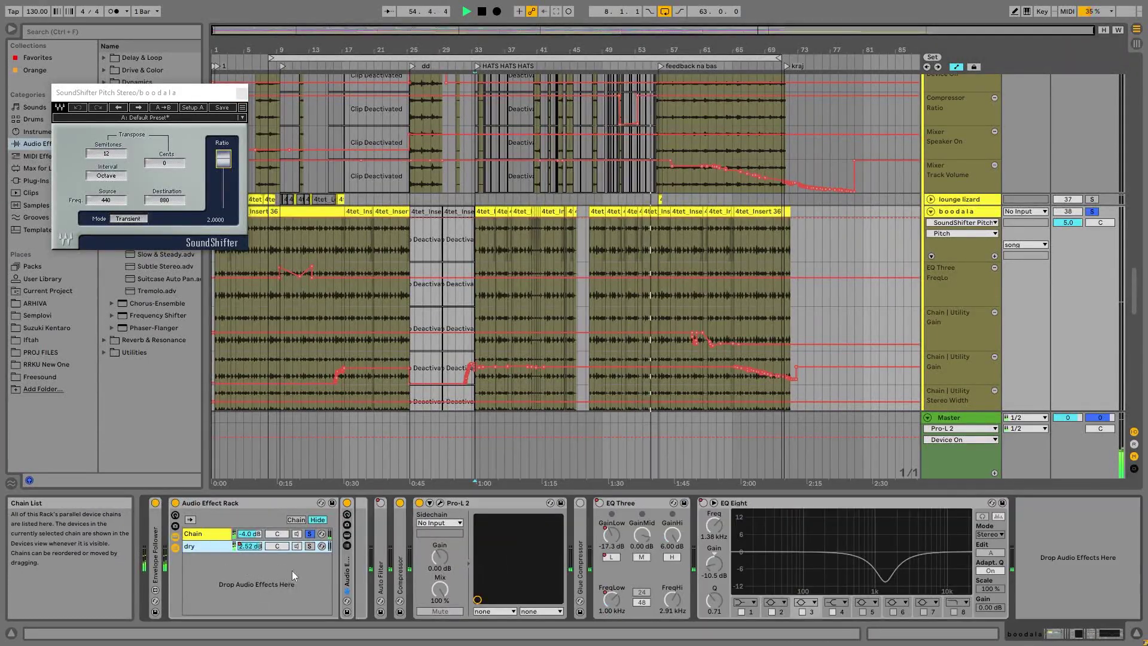
pyautogui.doubleClick(347, 568)
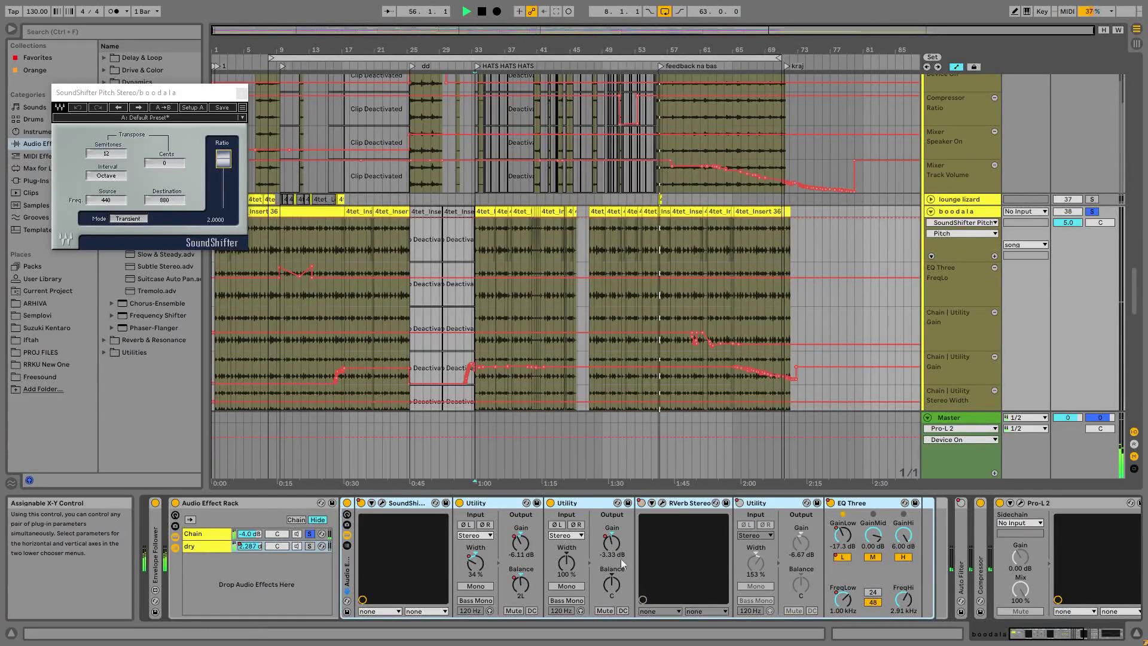
pyautogui.click(200, 546)
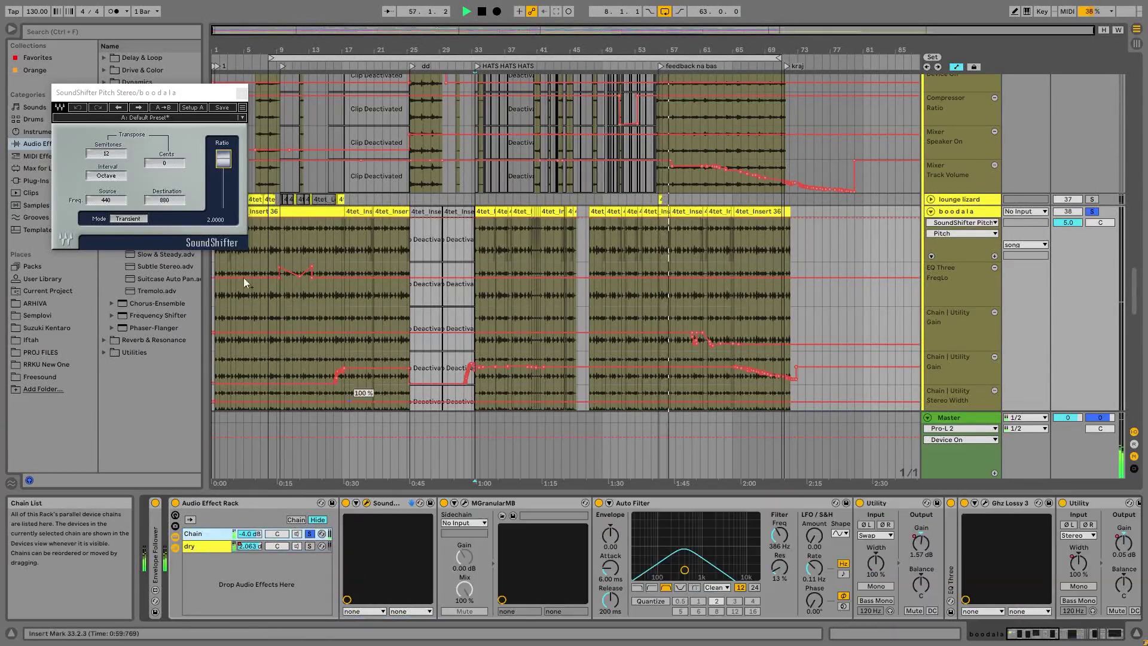
# Step: Close the SoundShifter window and audition the first chain with Auto Filter bypassed and re-enabled
pyautogui.click(242, 92)
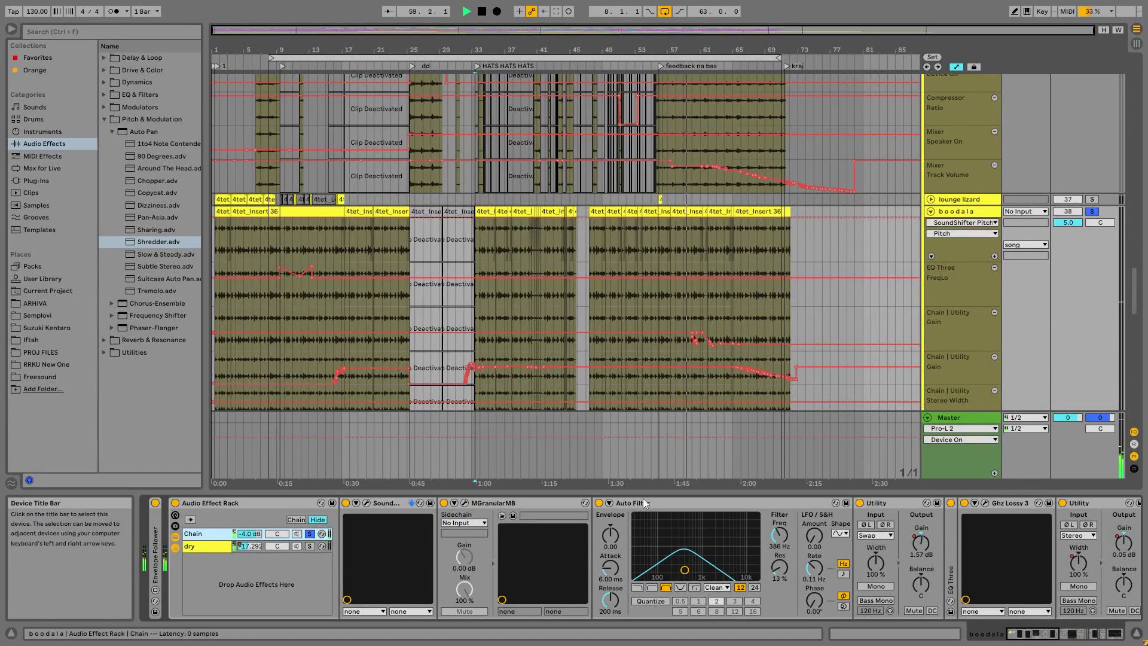
pyautogui.click(600, 504)
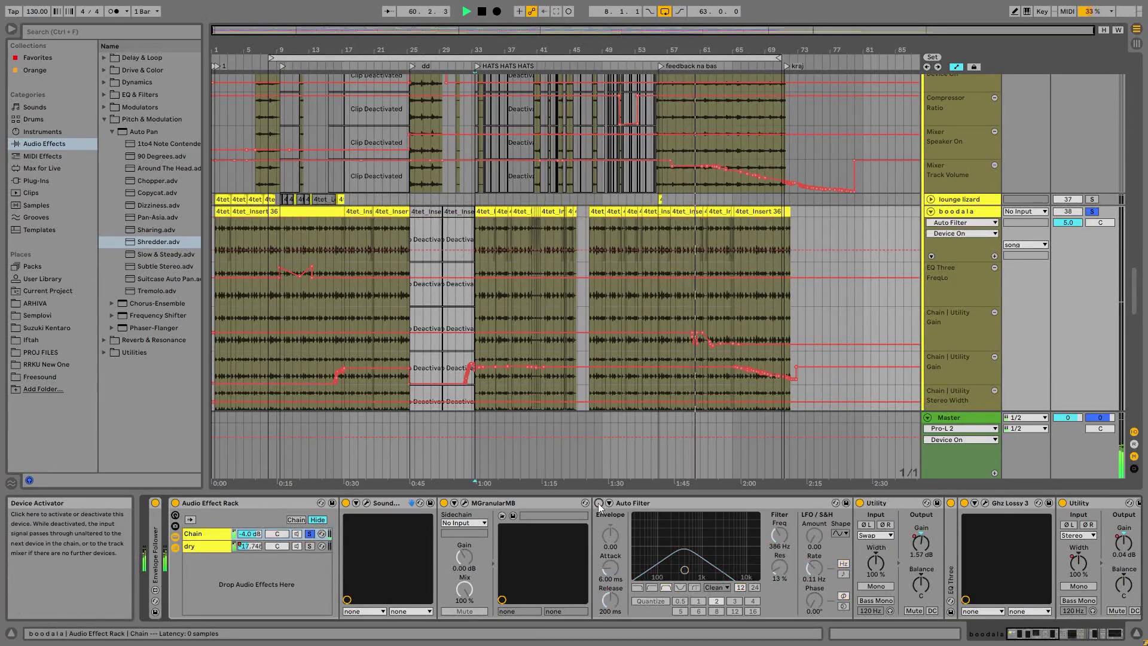
pyautogui.click(599, 505)
# Step: Open the Ghz Lossy 3 plug-in window and audition the chain with the effect bypassed and re-enabled
pyautogui.moveTo(1050, 632); pyautogui.dragTo(1064, 633)
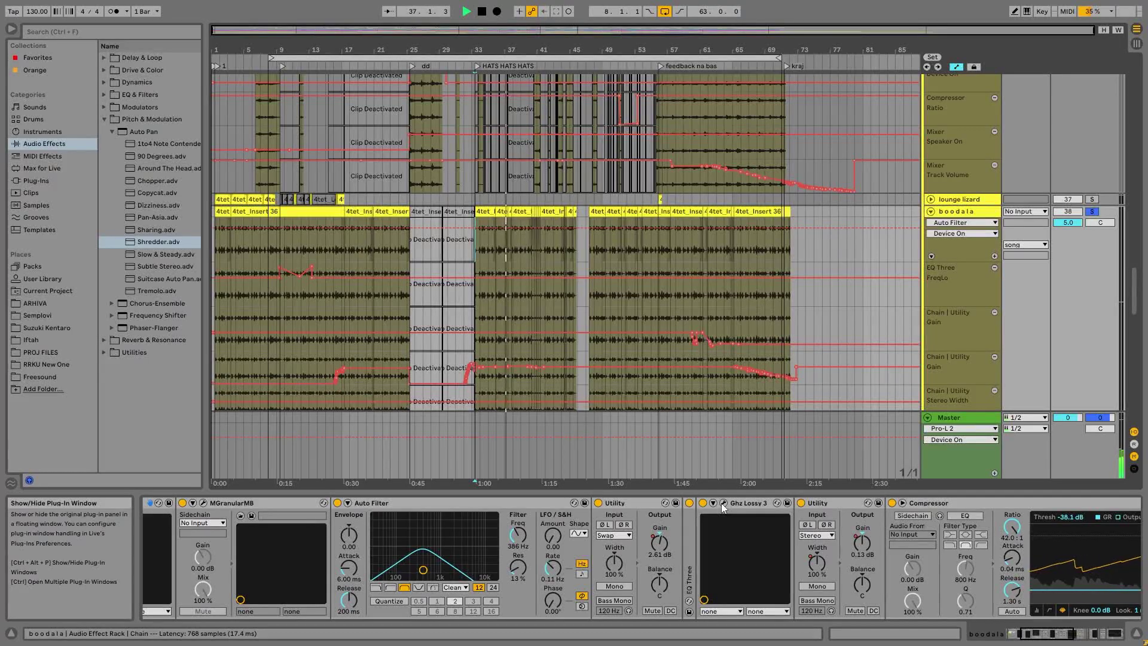
pyautogui.click(722, 504)
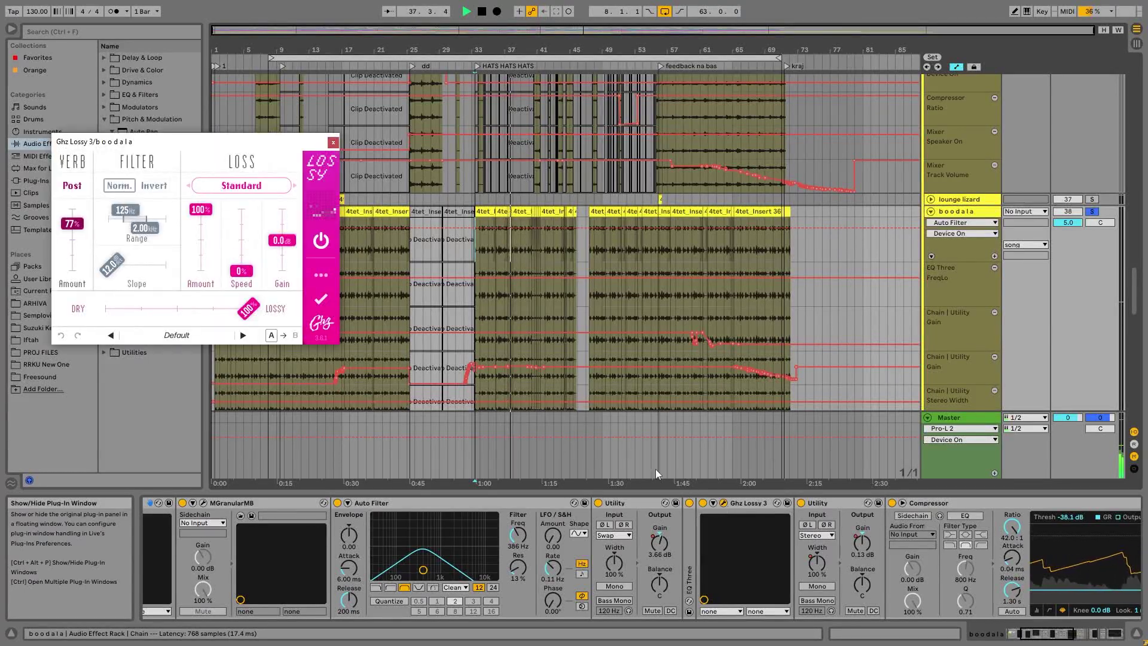
pyautogui.moveTo(211, 149); pyautogui.dragTo(326, 113)
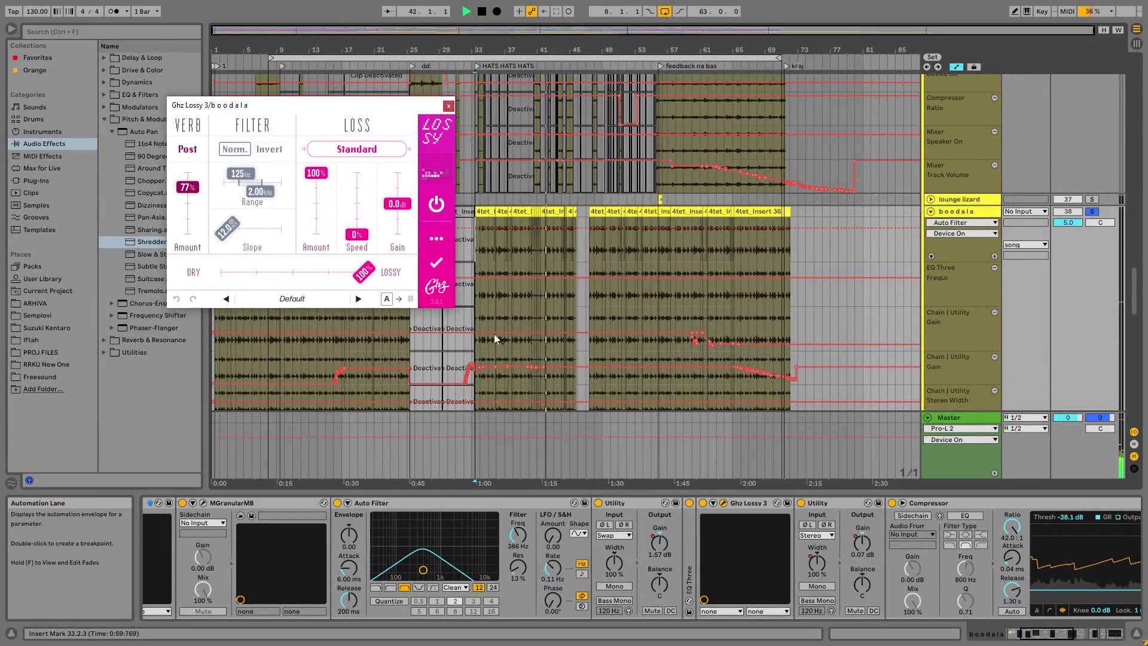
pyautogui.click(704, 503)
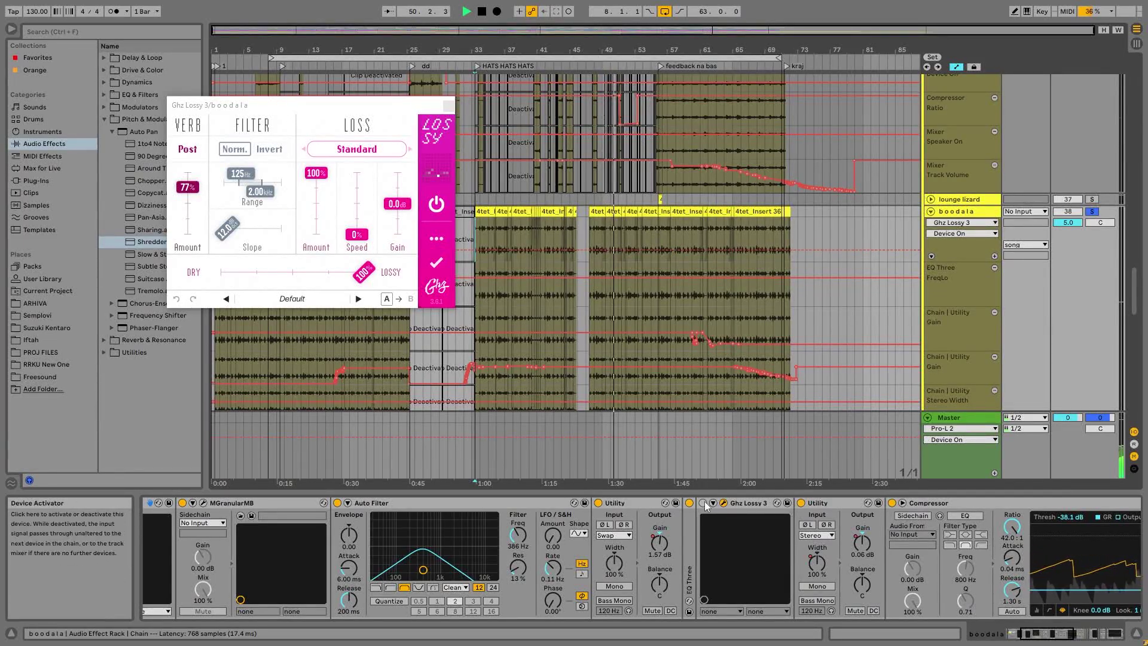
pyautogui.click(704, 504)
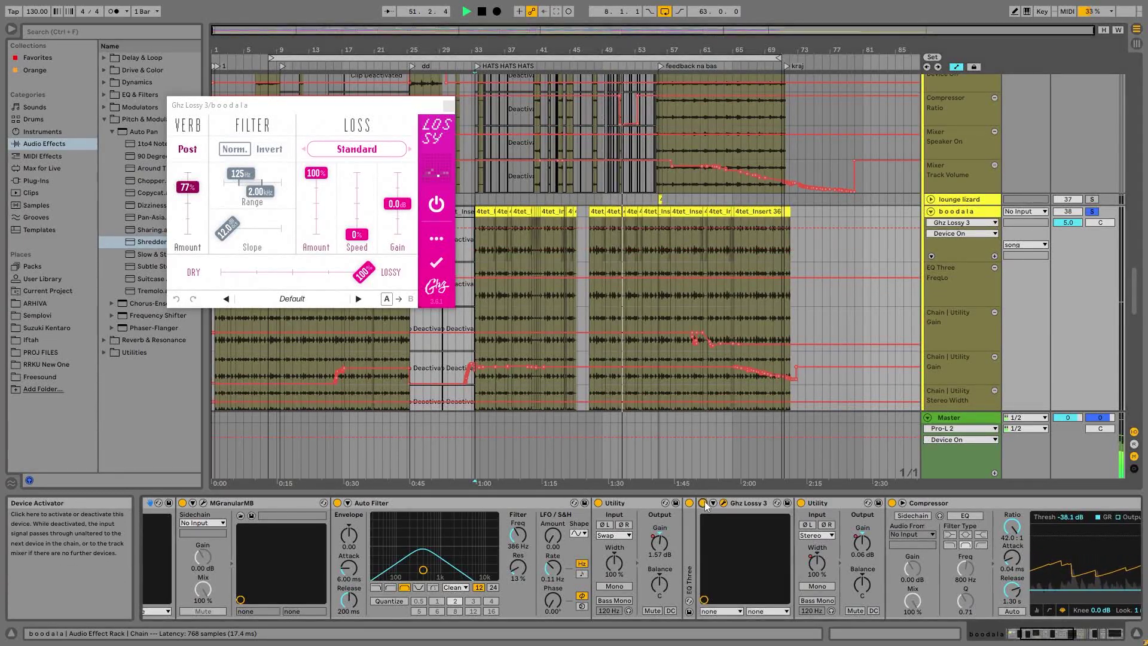
# Step: Audition Ghz Lossy 3's Loss Amount control at 100% and replay the chain from about bar 37
pyautogui.moveTo(317, 174); pyautogui.dragTo(318, 134)
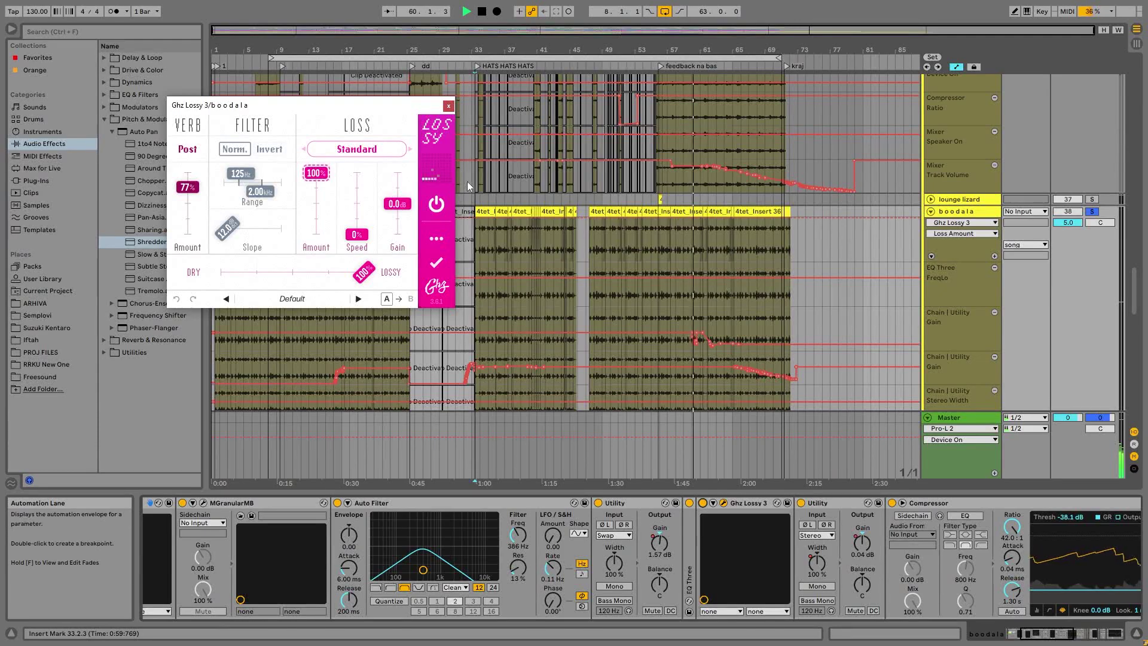
pyautogui.click(507, 66)
pyautogui.click(508, 66)
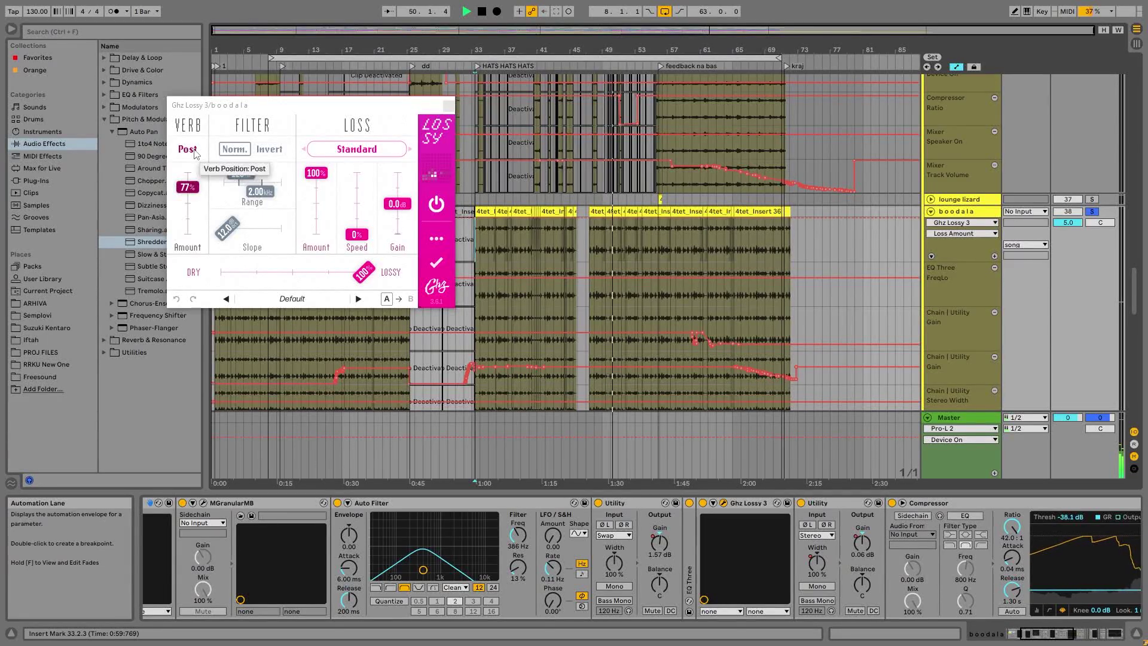
# Step: View Ghz Lossy 3's additional Verb Decay, Auto Gain and stereo settings, and close the plug-in window
pyautogui.click(437, 238)
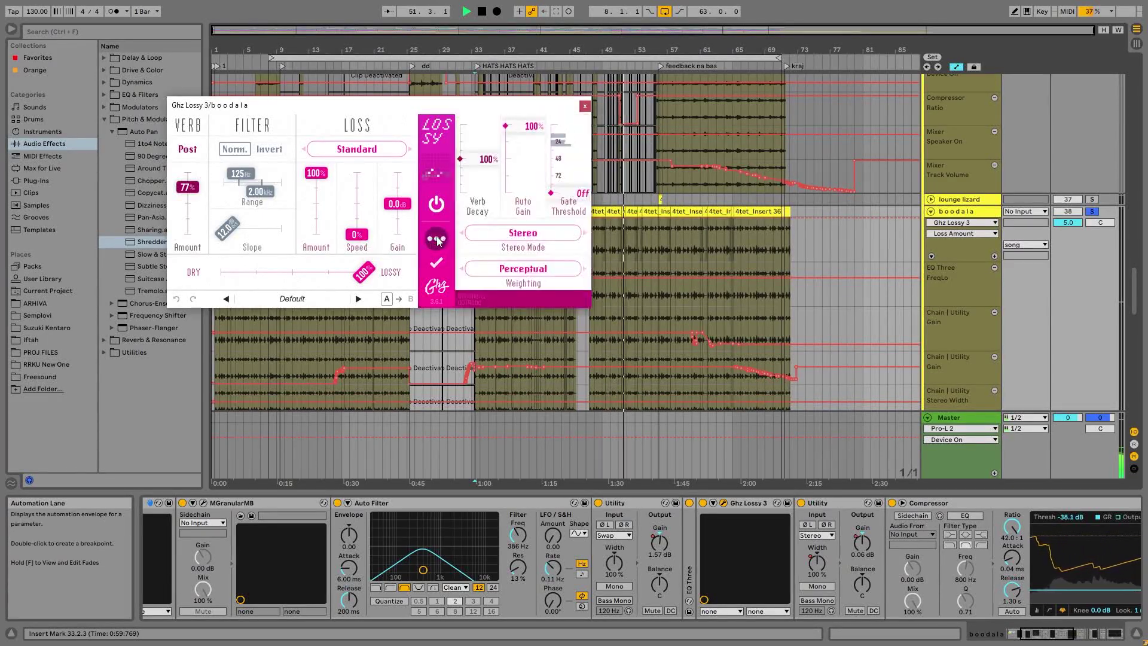
pyautogui.click(585, 106)
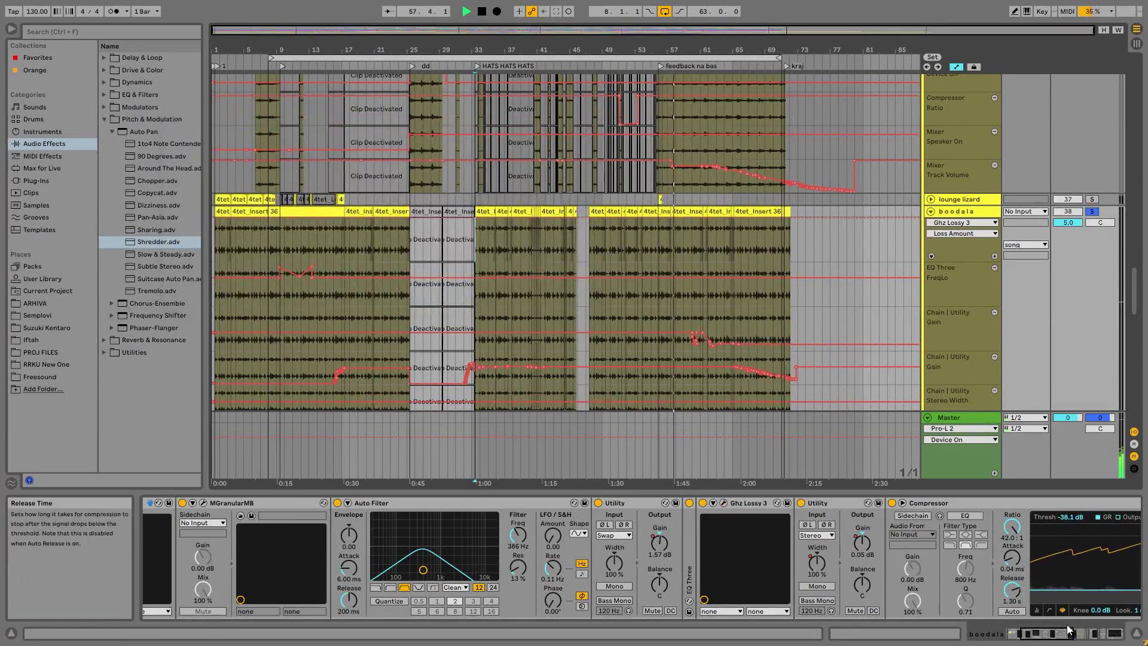
# Step: Review the first chain's Compressor and EQ Three while replaying from about bar 49, and return to the Audio Effect Rack
pyautogui.moveTo(1035, 635); pyautogui.dragTo(1046, 636)
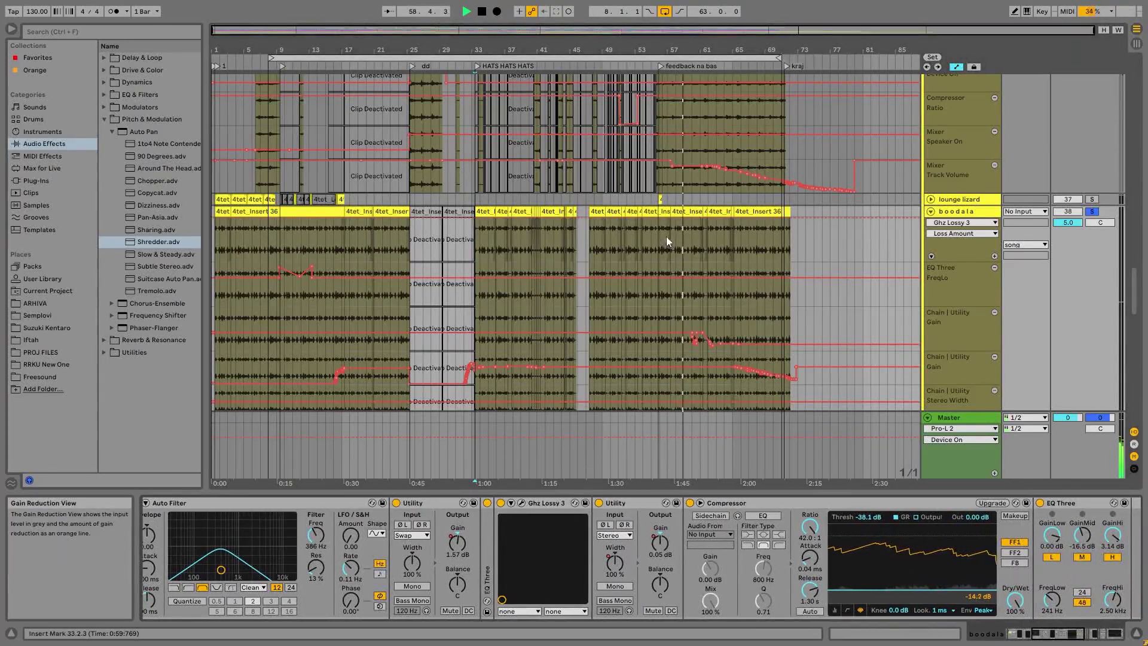
pyautogui.click(611, 66)
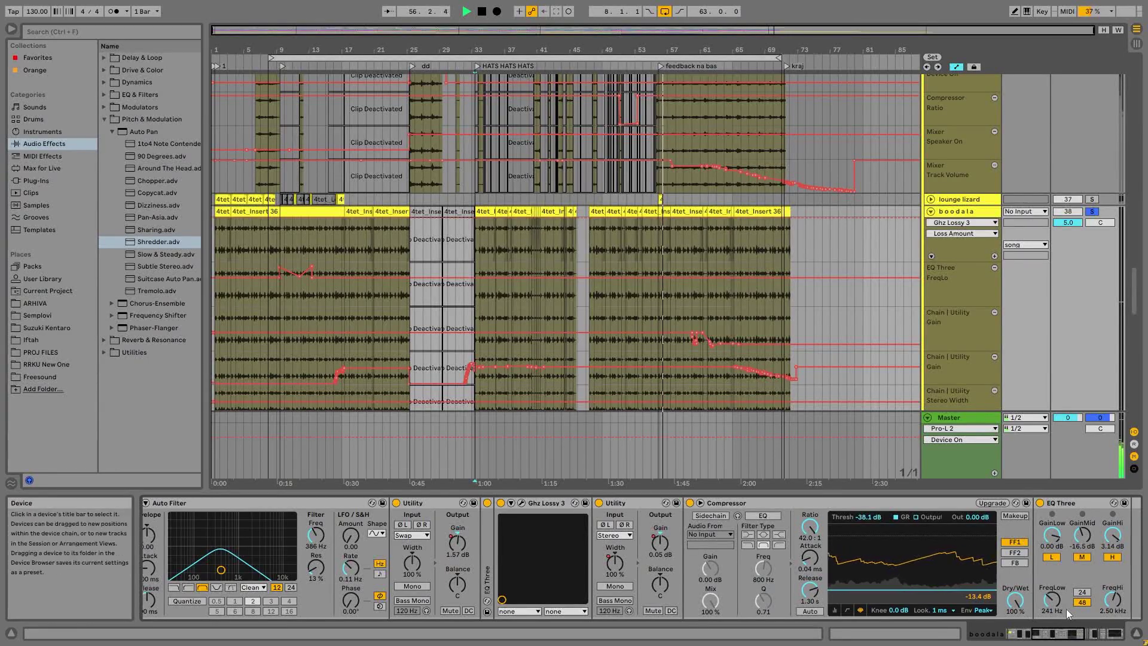
pyautogui.click(1080, 638)
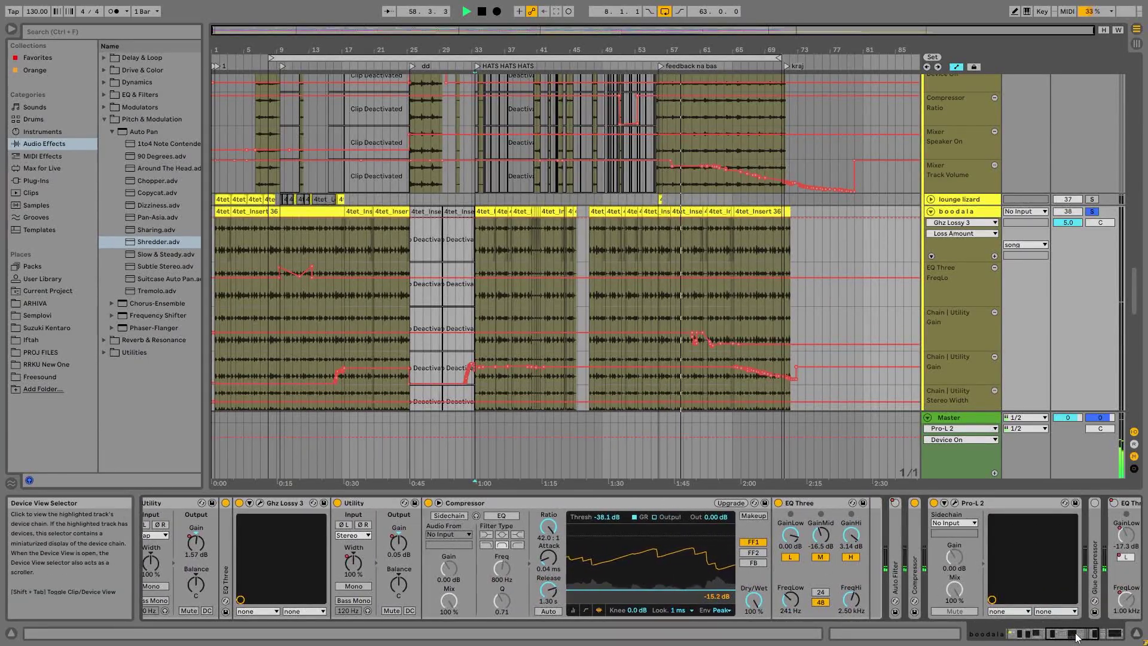
pyautogui.moveTo(1072, 632); pyautogui.dragTo(1024, 632)
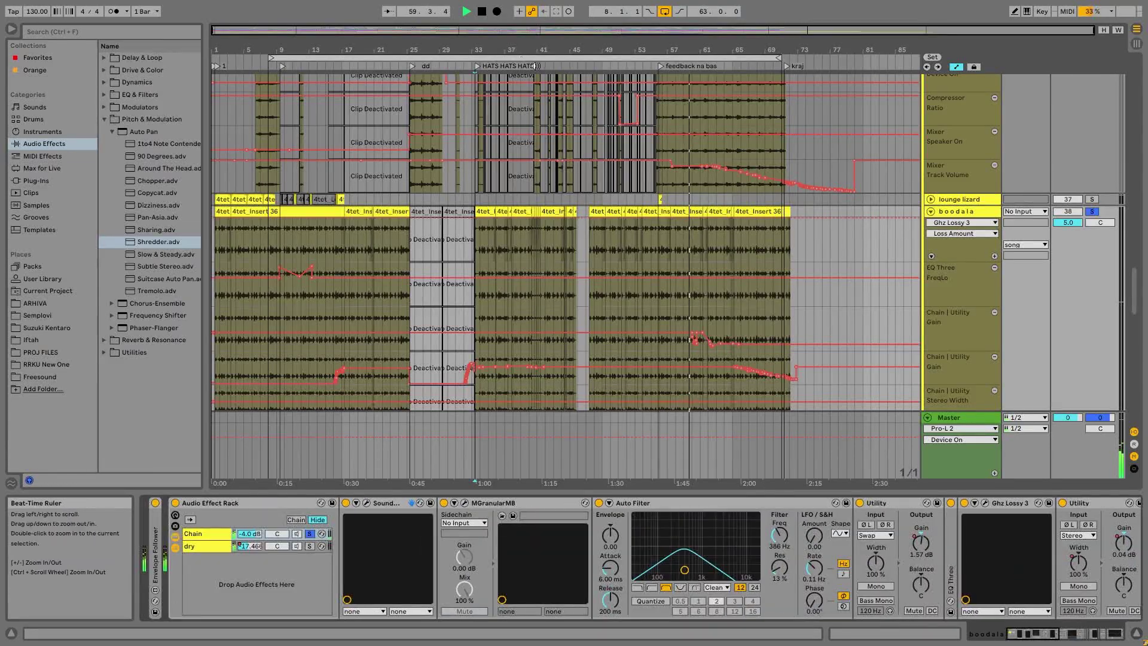
# Step: Solo the rack's dry chain, toggle RVerb Stereo's activator and re-enable its Device On automation
pyautogui.click(308, 547)
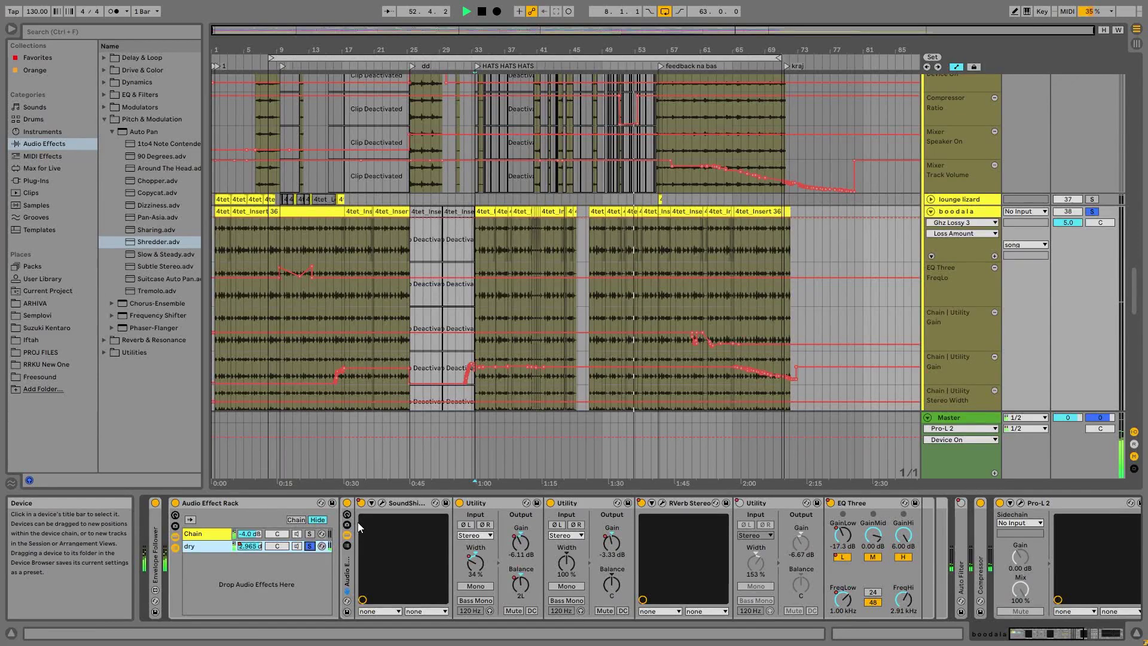
pyautogui.click(643, 502)
pyautogui.rightClick(643, 502)
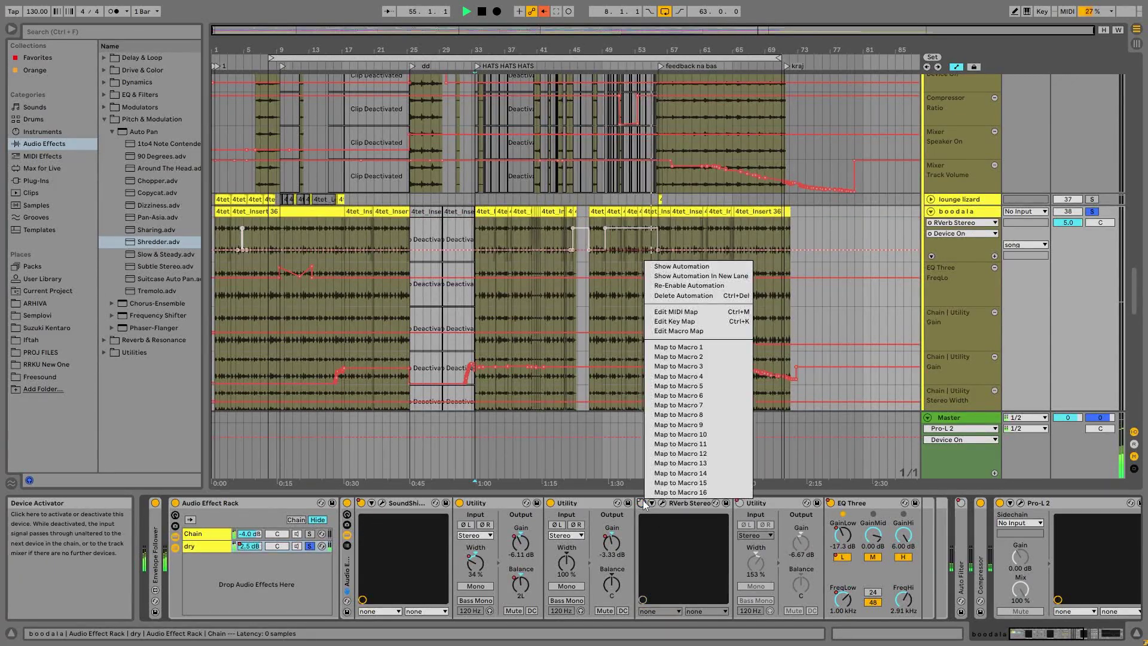
pyautogui.click(677, 286)
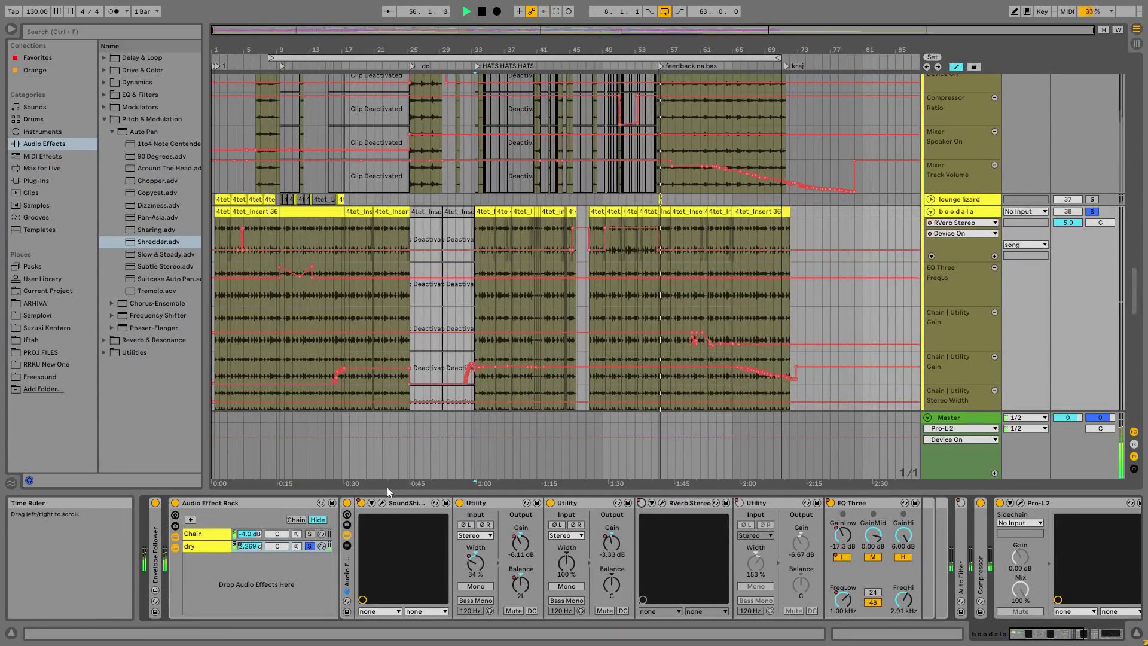
# Step: Open the dry chain's SoundShifter window and examine its pitch automation while replaying from about bar 42
pyautogui.click(381, 503)
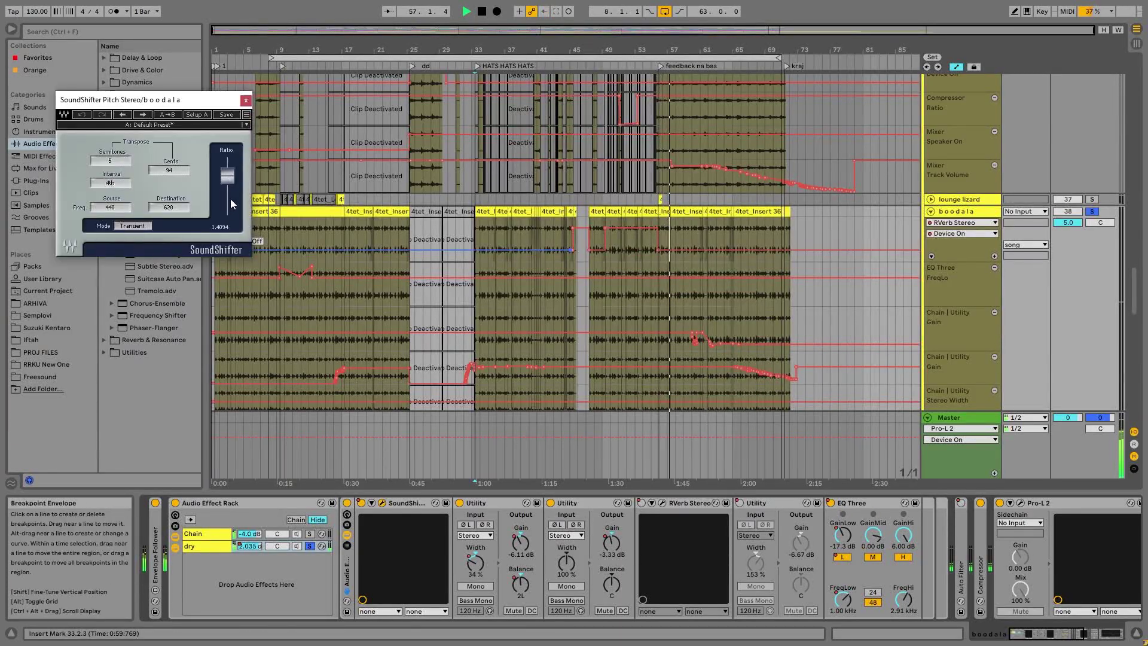
pyautogui.moveTo(230, 198); pyautogui.dragTo(219, 176)
pyautogui.scroll(-5, 563, 264)
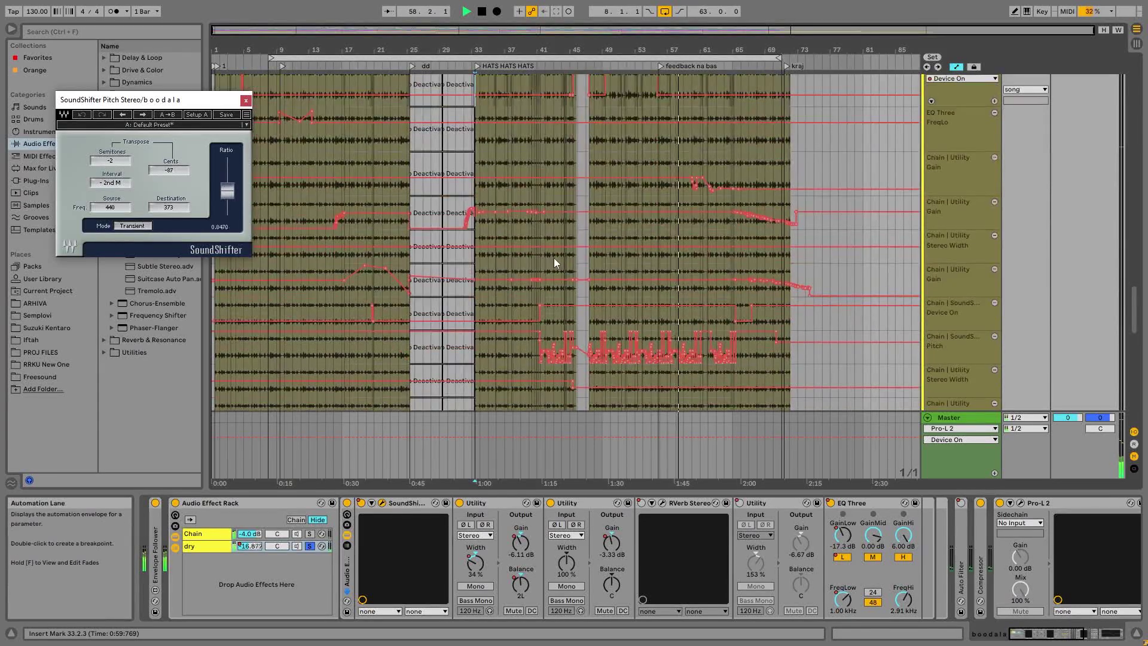
pyautogui.moveTo(237, 188); pyautogui.dragTo(227, 199)
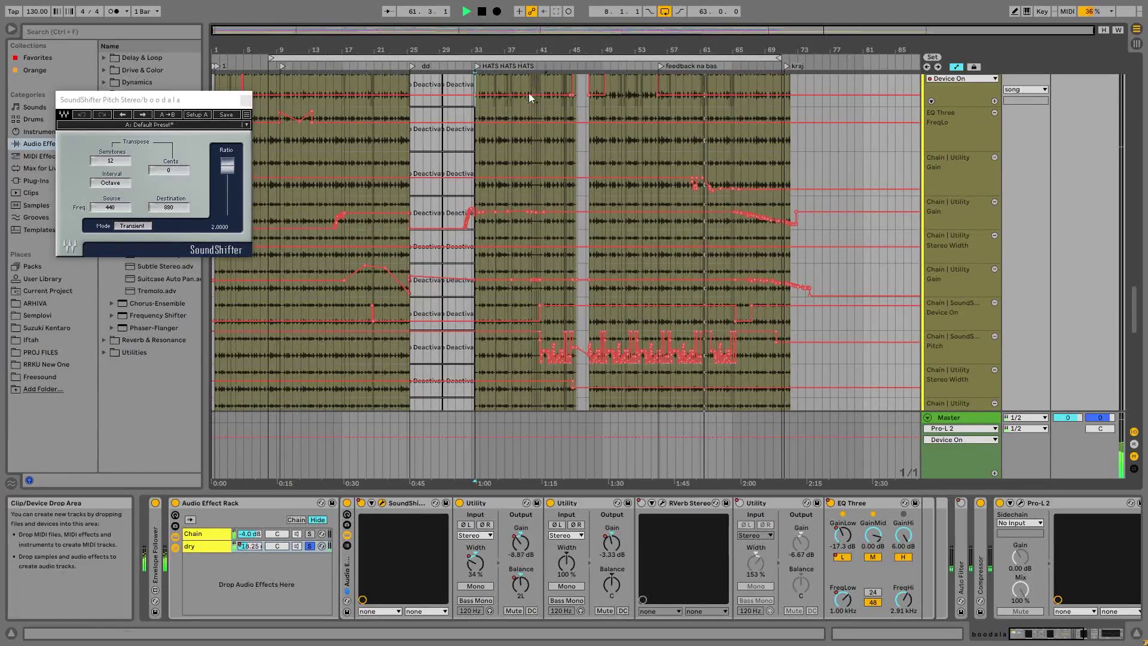
pyautogui.click(549, 49)
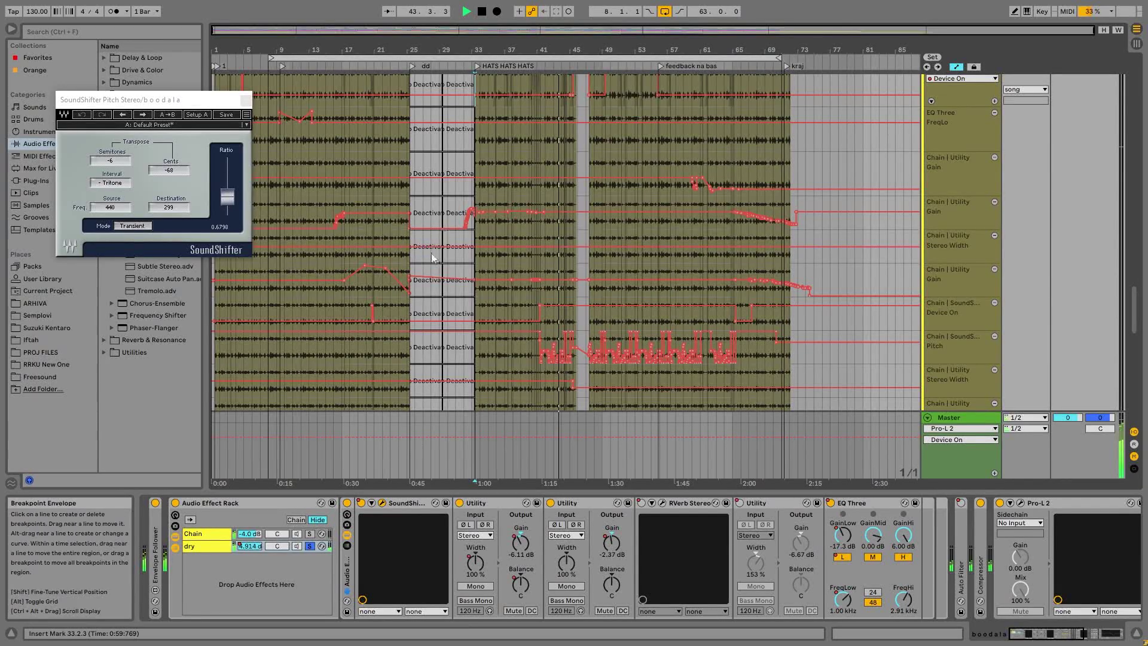
# Step: Open the RVerb Stereo window, view its ResoVerb settings during playback, and close it
pyautogui.rightClick(644, 502)
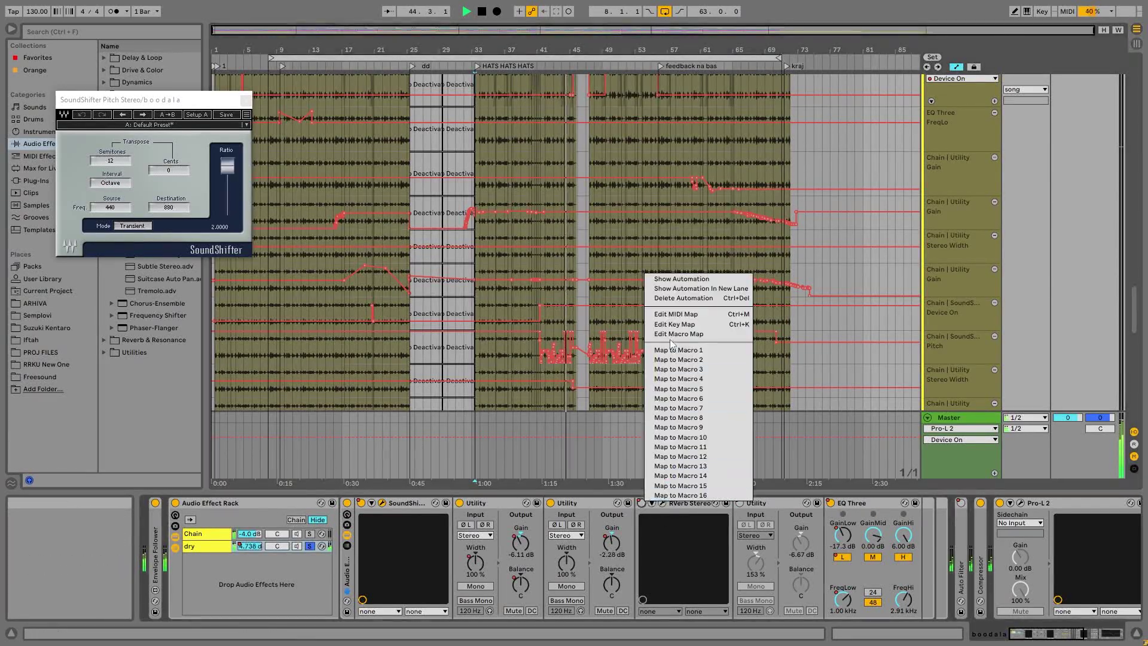
pyautogui.click(278, 98)
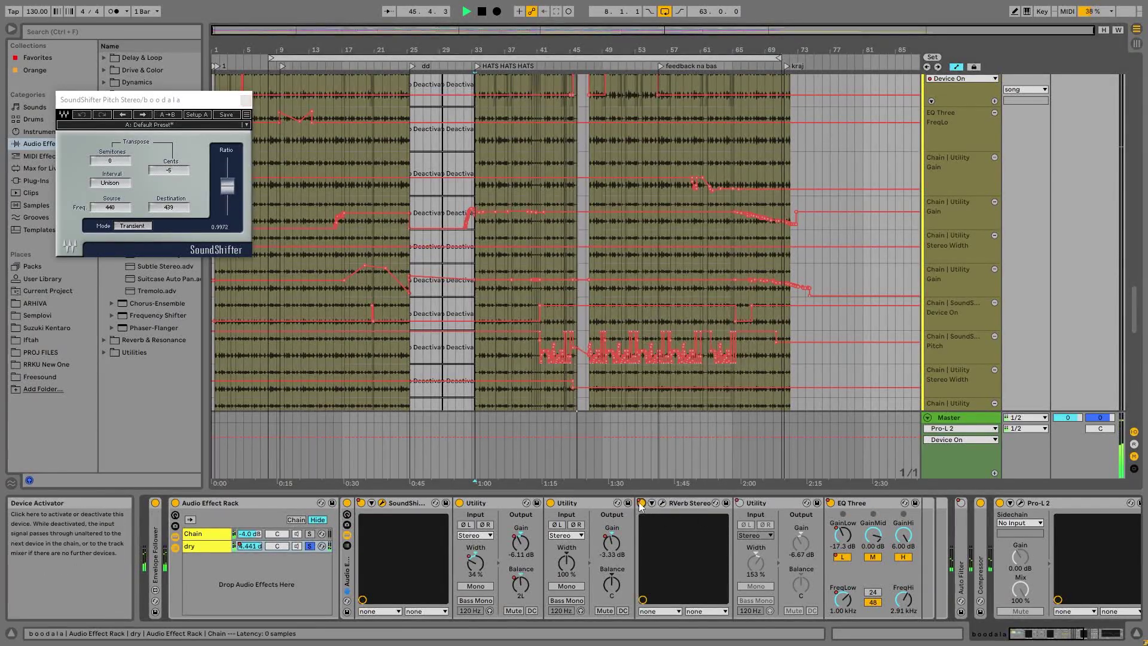
pyautogui.click(662, 503)
pyautogui.moveTo(422, 135); pyautogui.dragTo(275, 115)
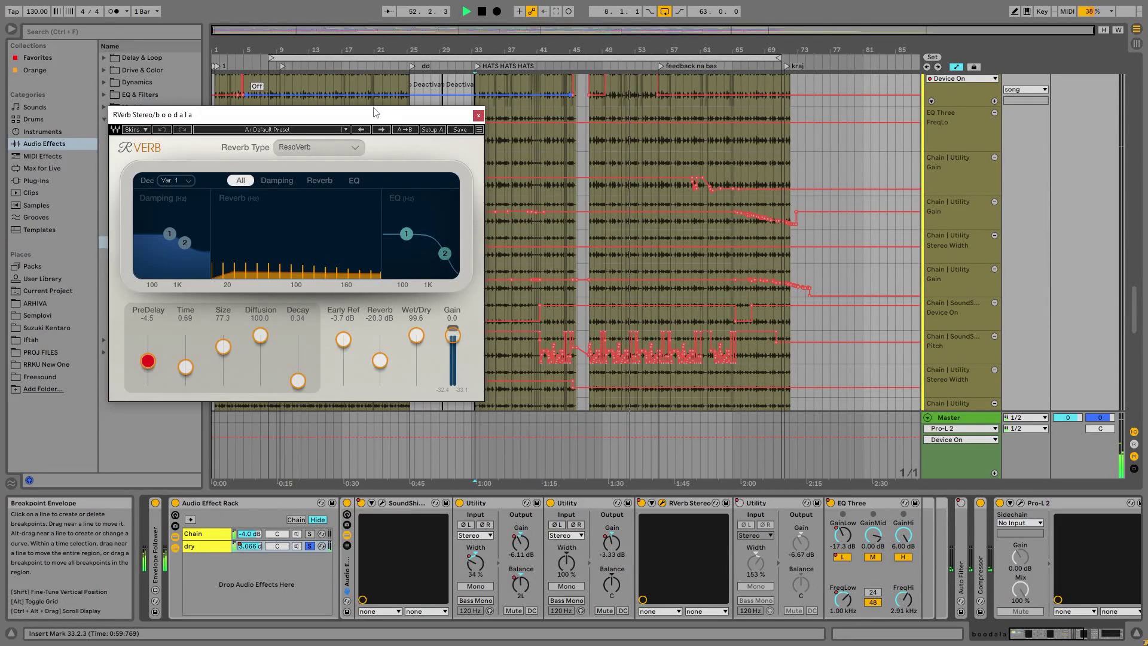
pyautogui.click(482, 117)
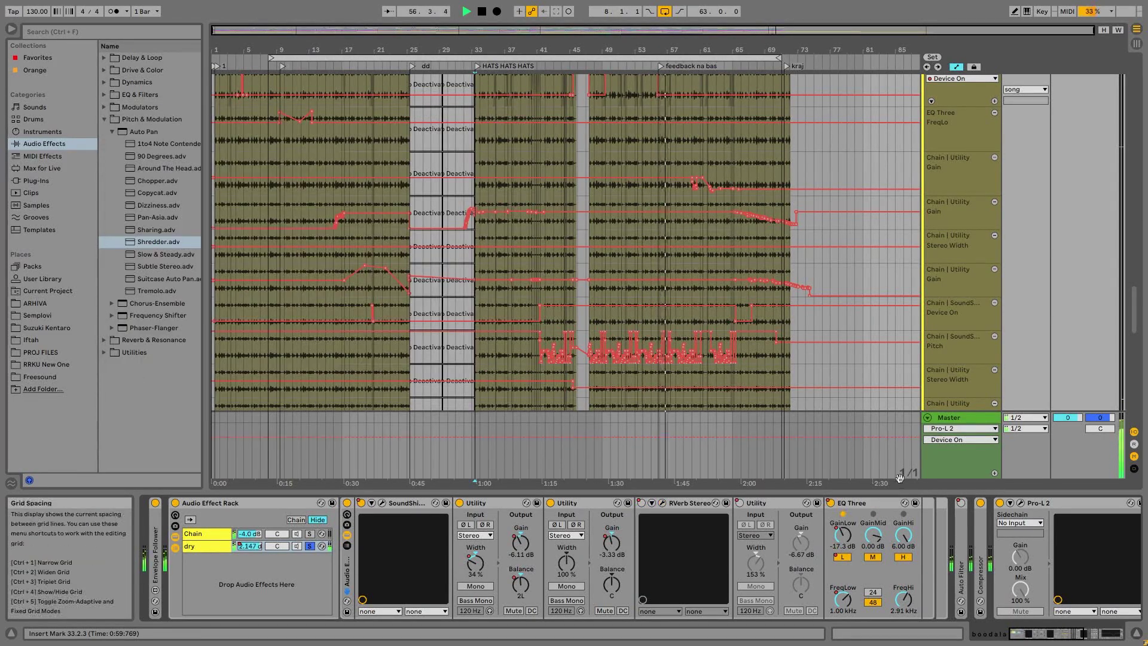
# Step: View the devices that follow RVerb Stereo while replaying the boodala track from about bar 53
pyautogui.click(1043, 636)
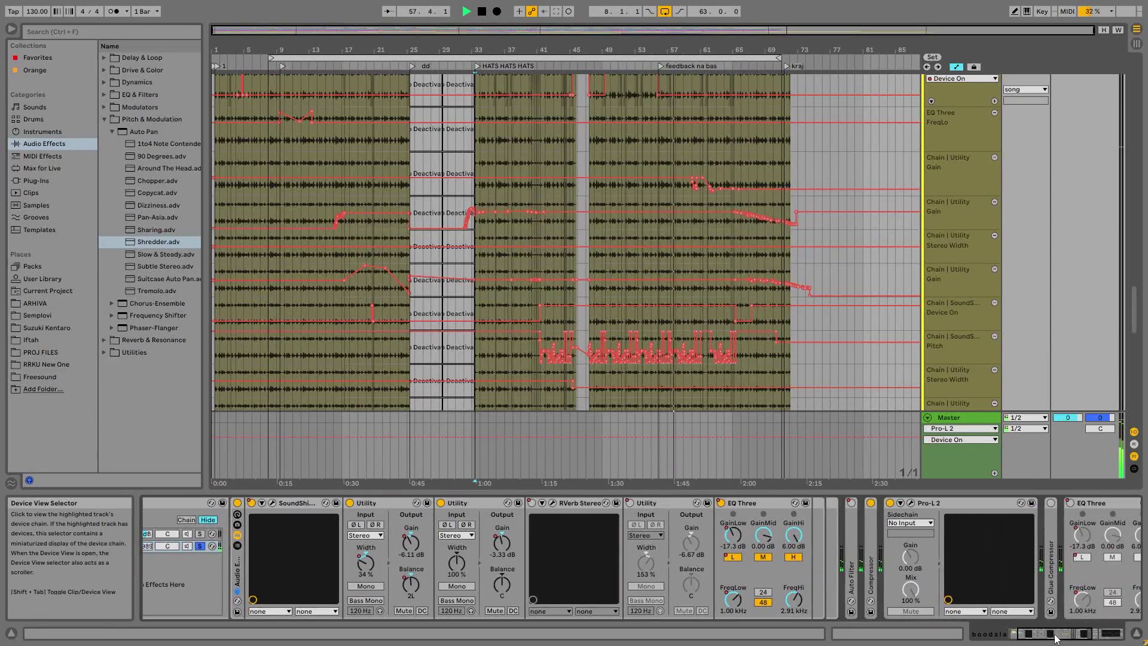
pyautogui.click(642, 66)
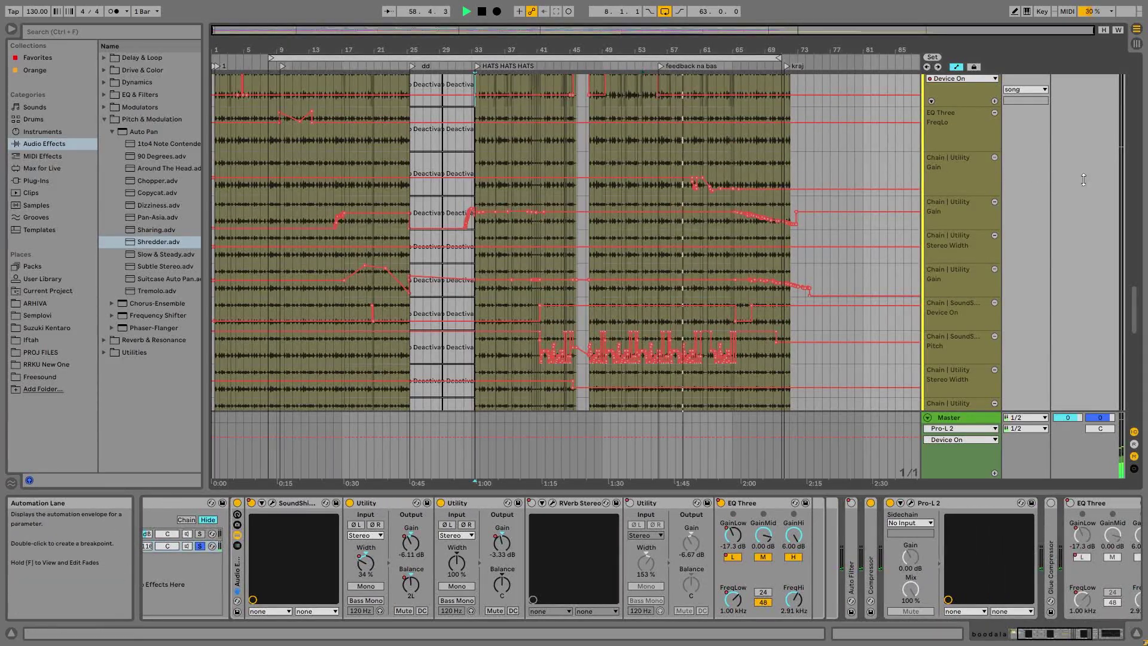
pyautogui.moveTo(1134, 293); pyautogui.dragTo(1134, 275)
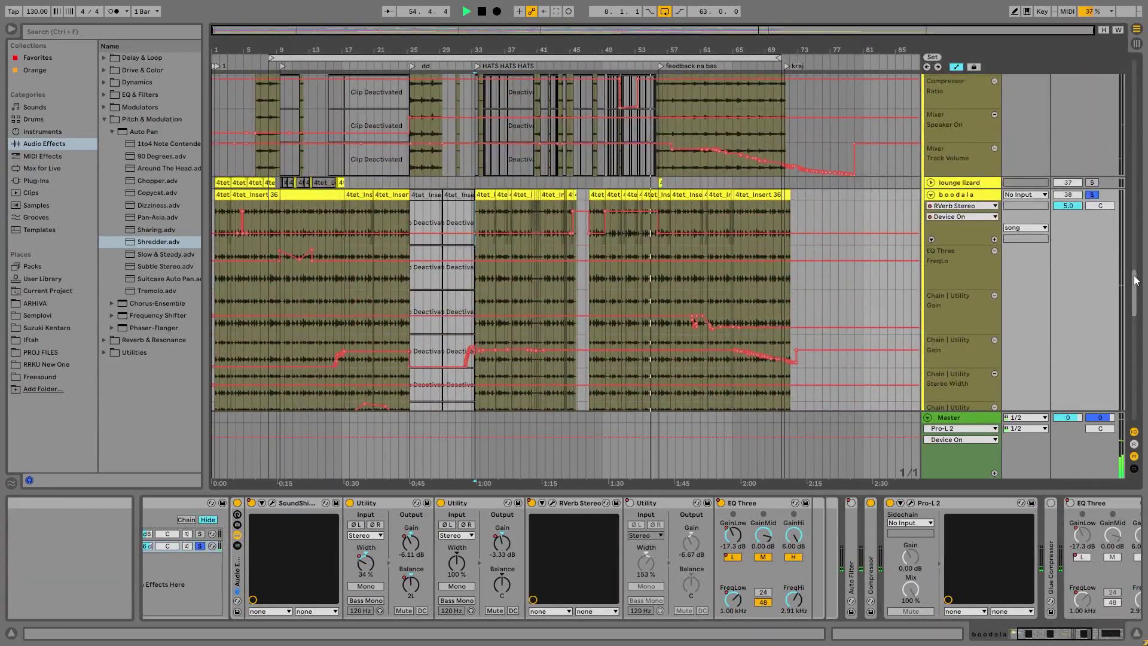
# Step: Inspect the boodala and lounge lizard clips around the feedback na bas locator at closer range
pyautogui.scroll(-2, 1137, 280)
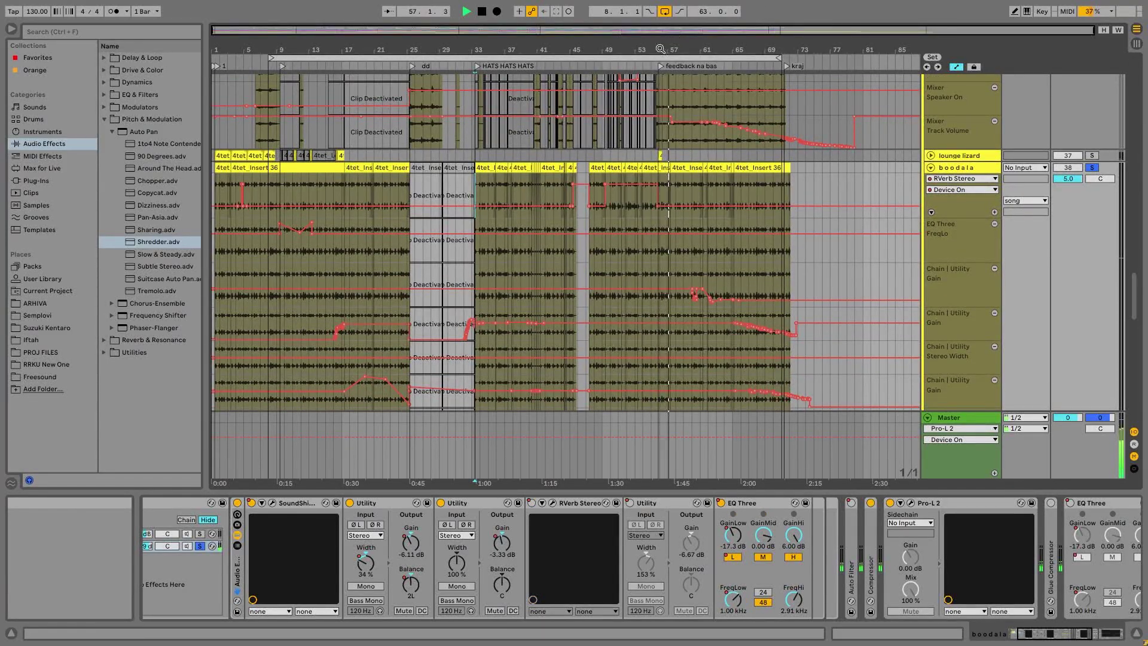
pyautogui.scroll(3, 660, 179)
pyautogui.click(659, 168)
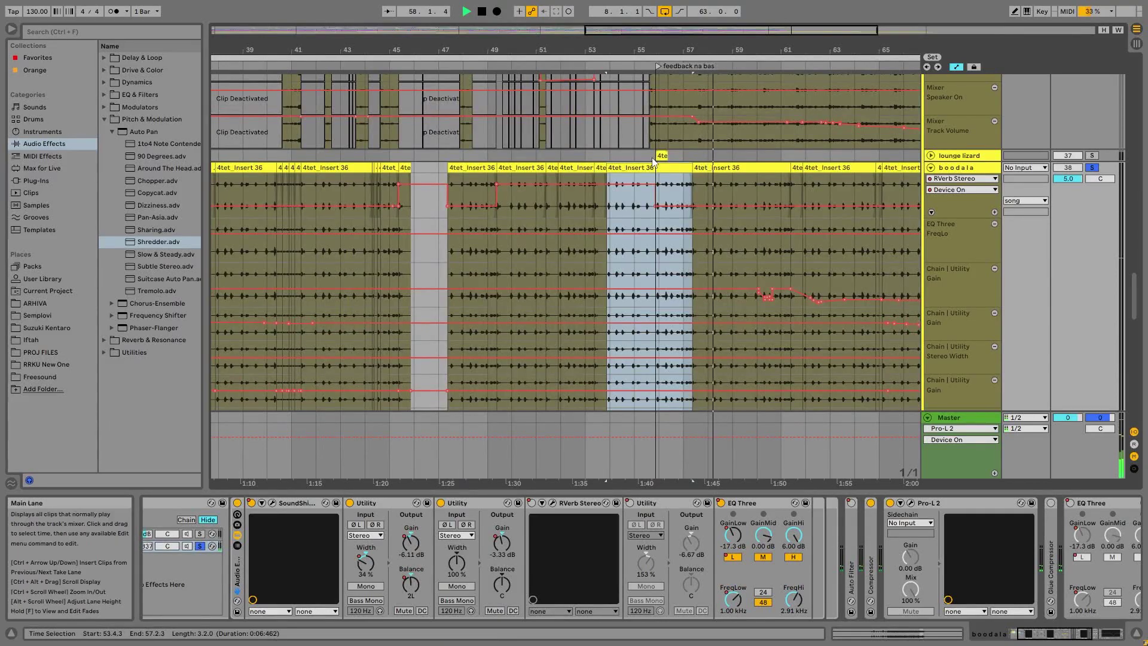
pyautogui.click(660, 155)
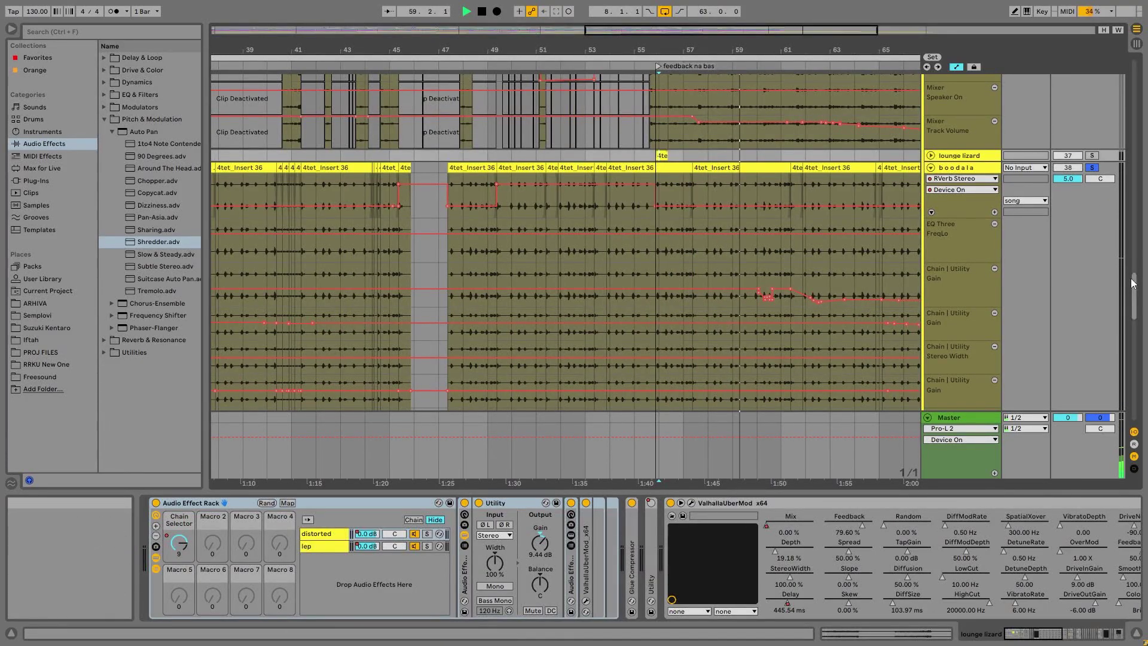
pyautogui.moveTo(1134, 281); pyautogui.dragTo(1134, 283)
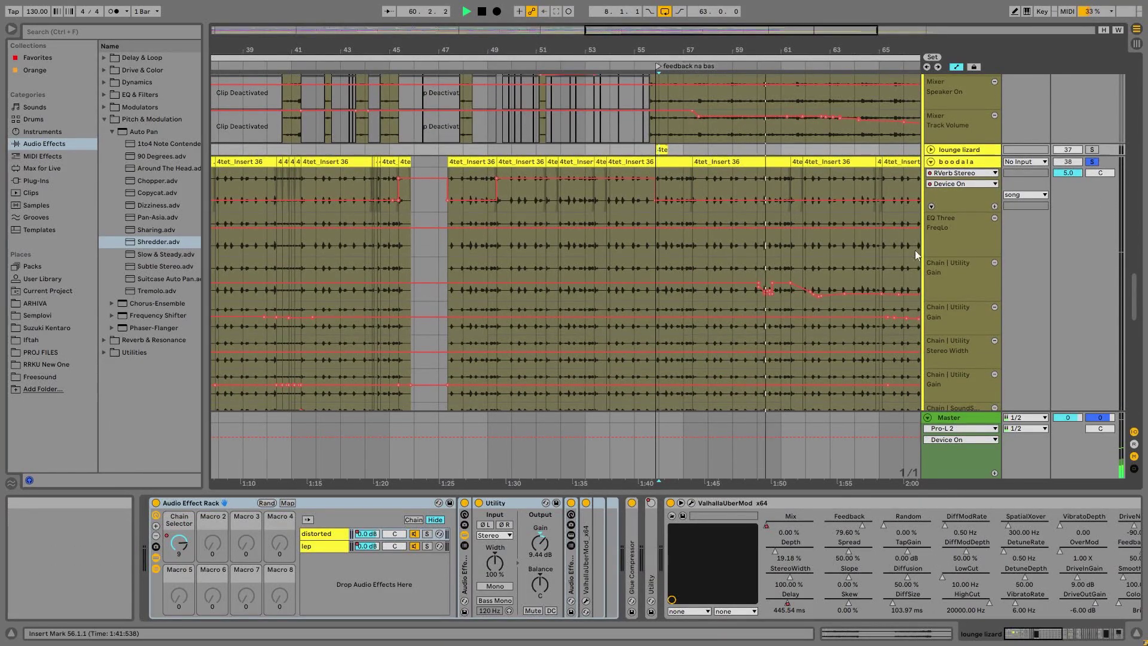
# Step: Return to the boodala track's devices, replay from about bar 42, and view the Pro-L 2 limiter window before closing it
pyautogui.click(956, 162)
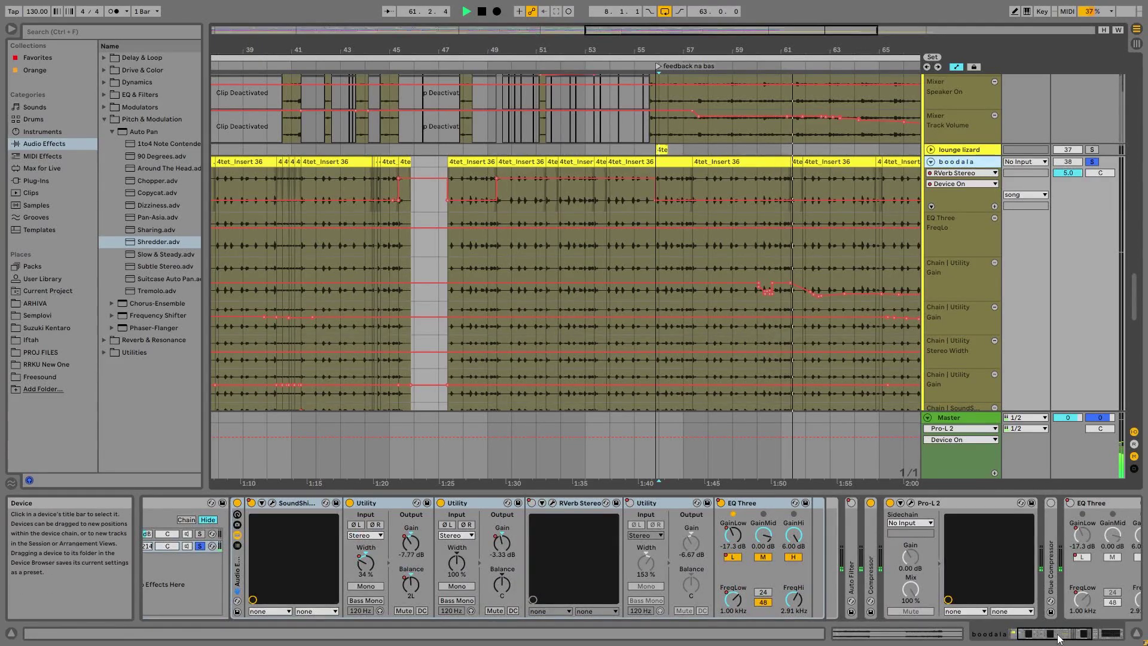
pyautogui.moveTo(1059, 633); pyautogui.dragTo(1065, 633)
pyautogui.moveTo(724, 50); pyautogui.dragTo(723, 30)
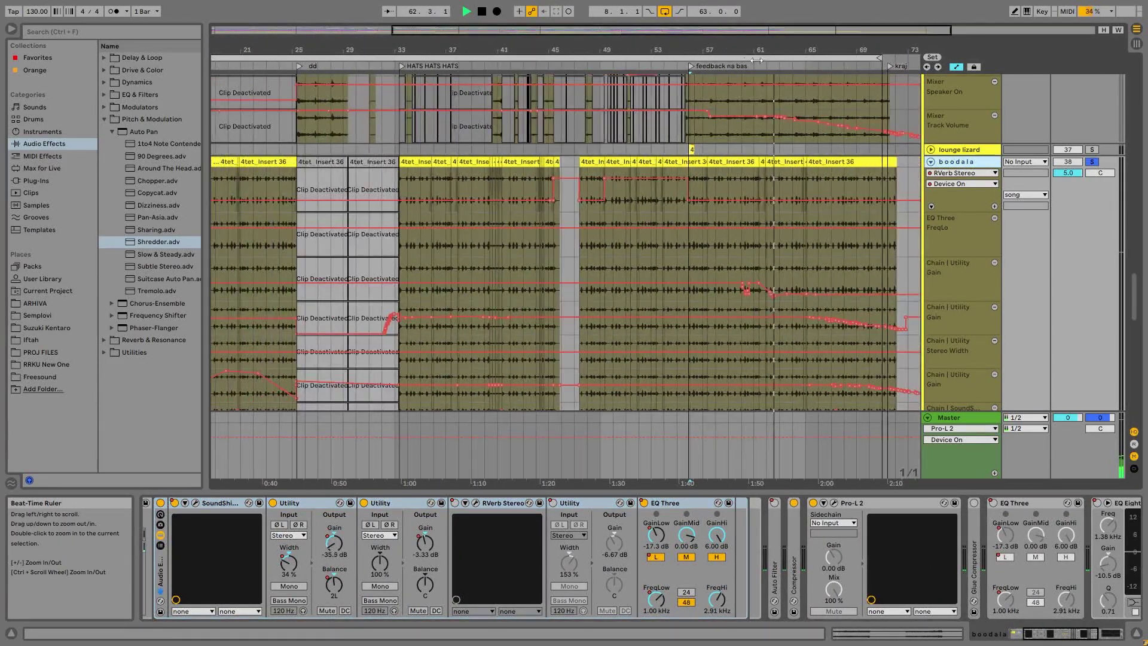
pyautogui.click(526, 66)
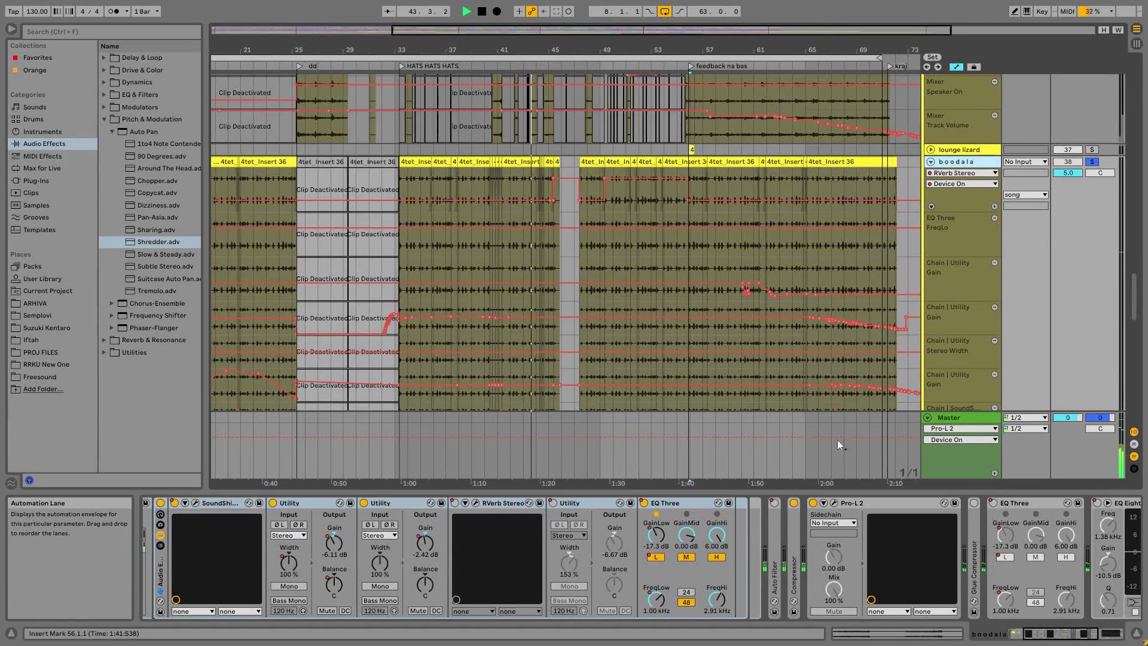
pyautogui.click(835, 505)
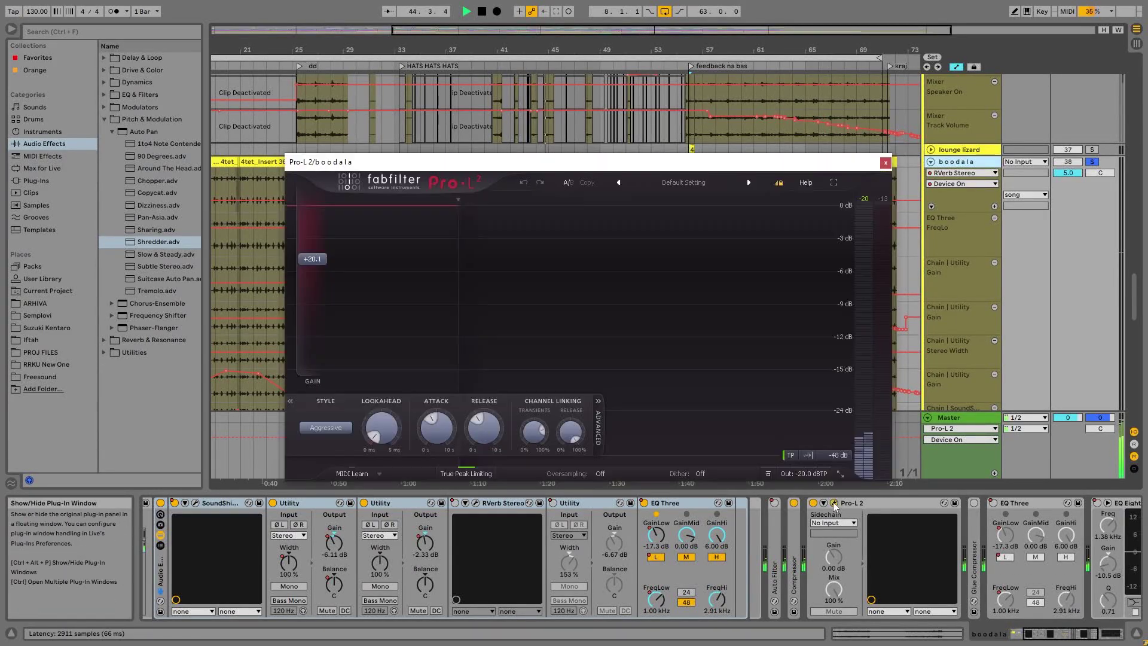
pyautogui.click(887, 163)
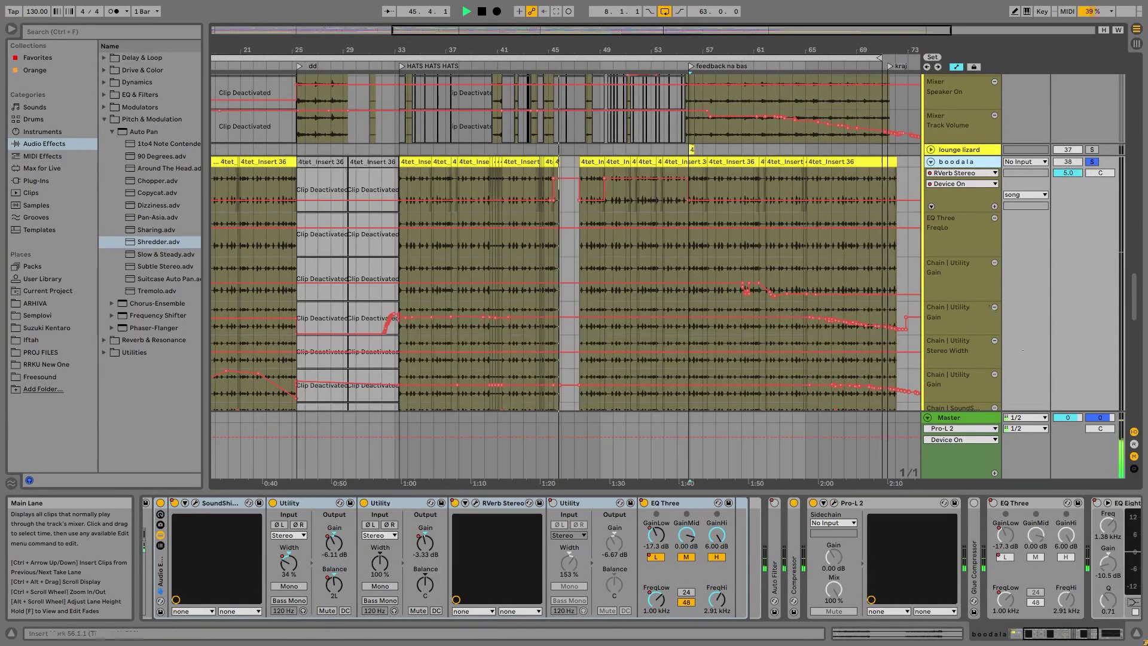
# Step: Show EQ Eight's Device On automation on the boodala track
pyautogui.click(1082, 637)
pyautogui.moveTo(1081, 637); pyautogui.dragTo(1014, 616)
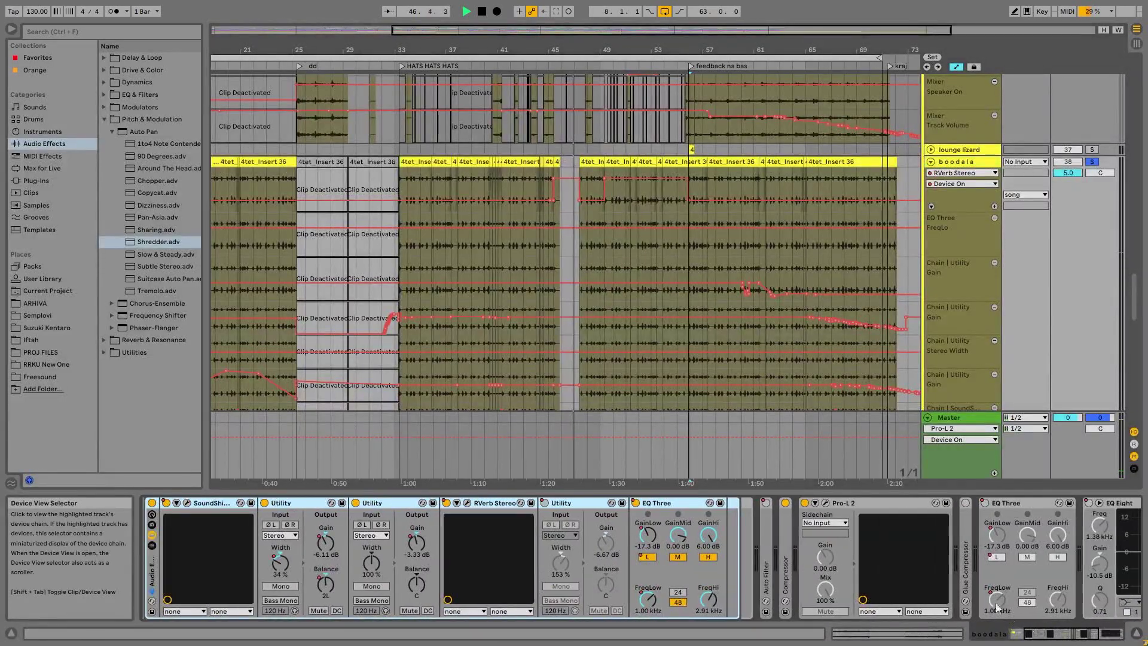
pyautogui.click(1040, 637)
pyautogui.rightClick(928, 504)
pyautogui.click(967, 511)
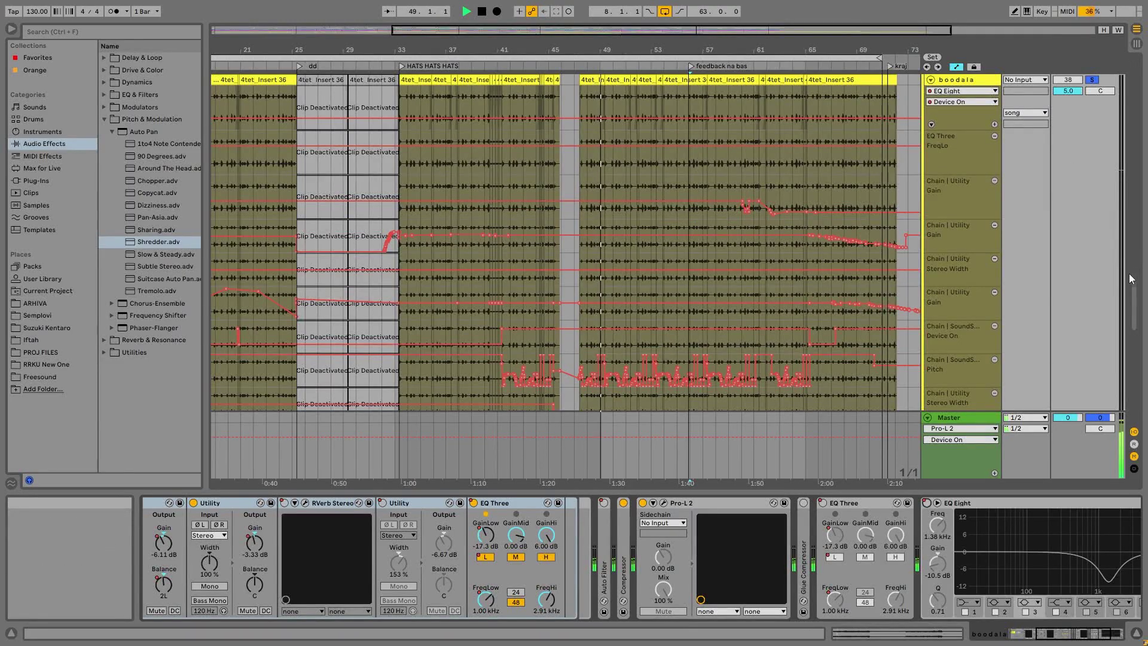
# Step: Find the upper lounge lizard track with the Chain Selector automation and solo it for playback
pyautogui.scroll(-5, 1131, 275)
pyautogui.moveTo(1131, 274); pyautogui.dragTo(1137, 145)
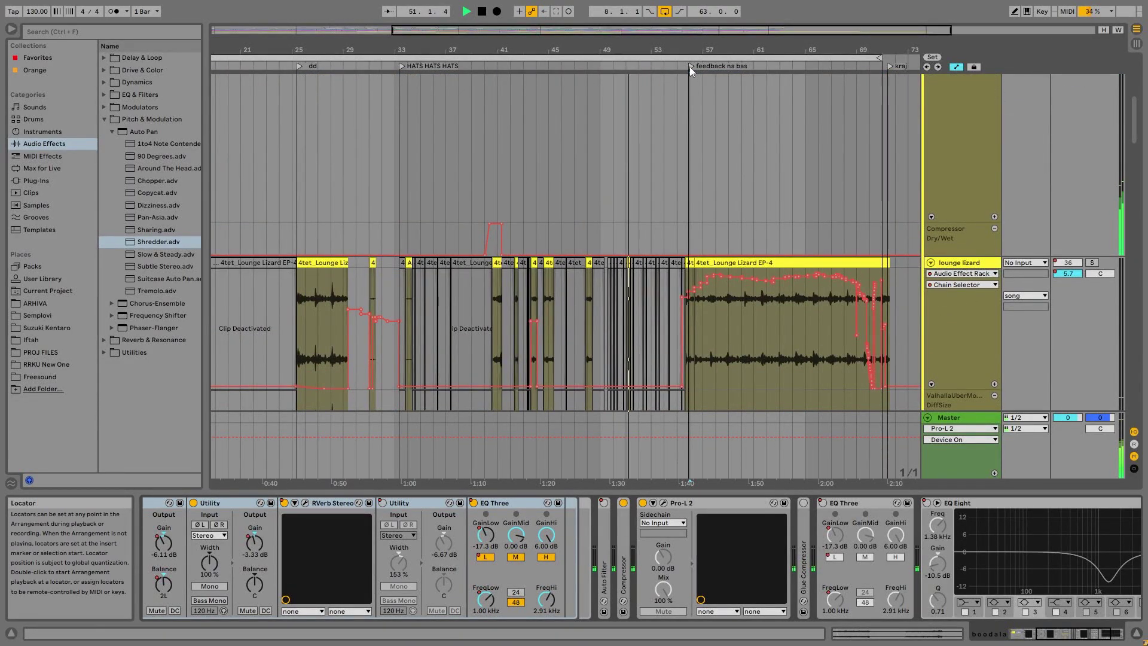
pyautogui.moveTo(678, 54); pyautogui.dragTo(678, 36)
pyautogui.scroll(-8, 769, 219)
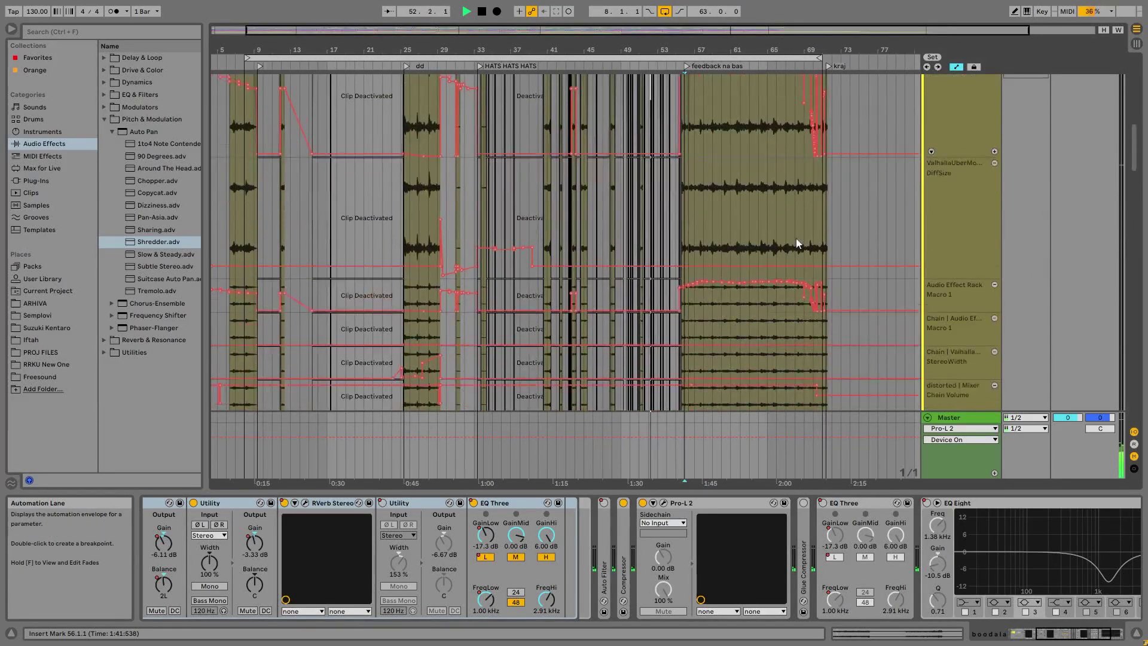
pyautogui.moveTo(1141, 183); pyautogui.dragTo(1132, 137)
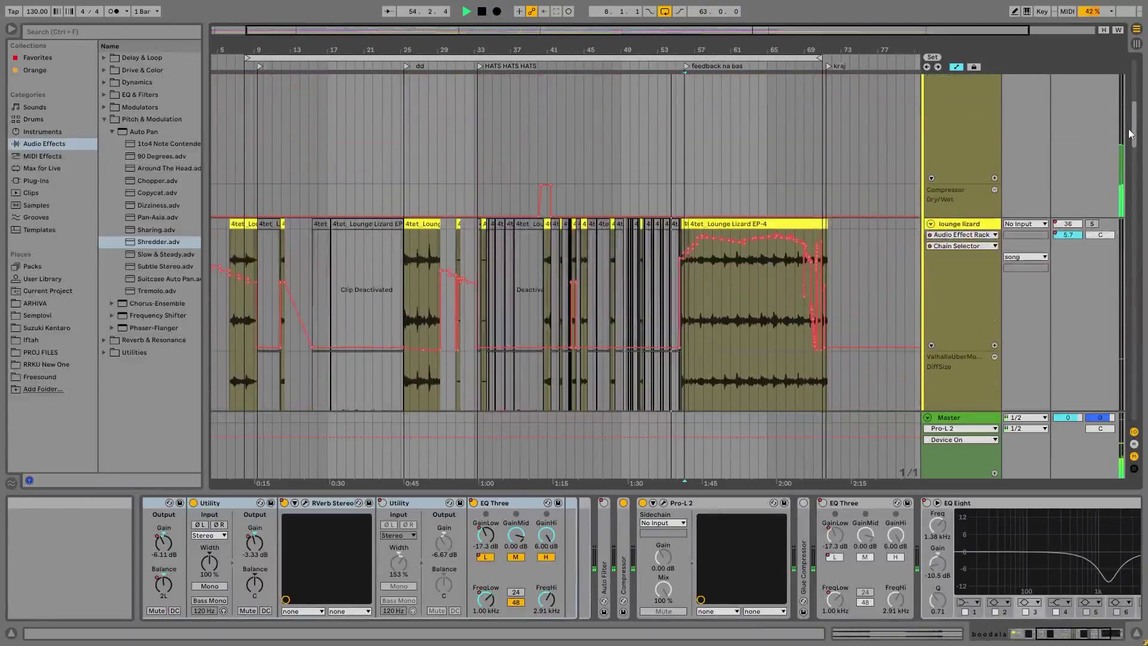
pyautogui.moveTo(694, 51)
pyautogui.mouseDown()
pyautogui.moveTo(694, 84)
pyautogui.moveTo(694, 30)
pyautogui.mouseUp()
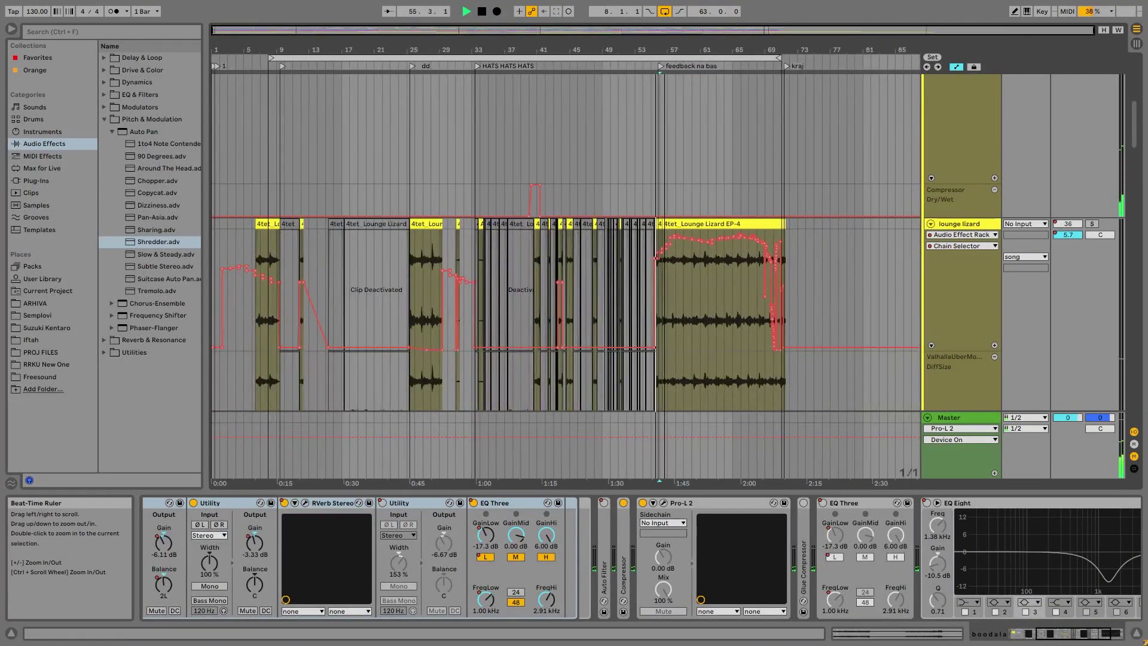
pyautogui.click(1092, 224)
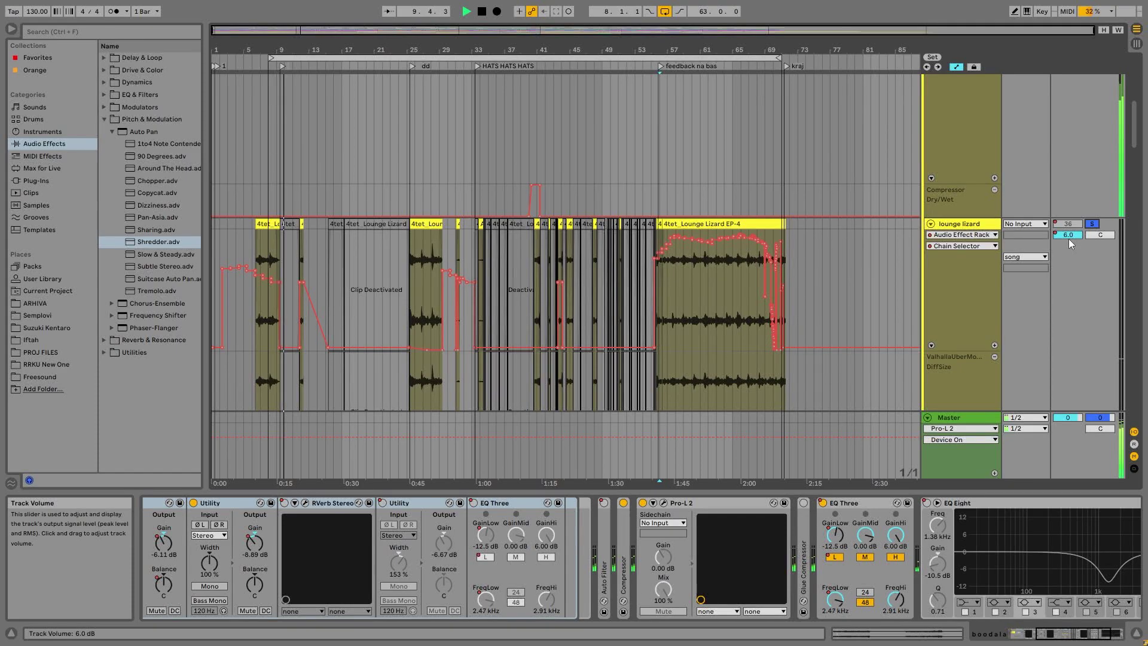
pyautogui.moveTo(1058, 634); pyautogui.dragTo(1015, 634)
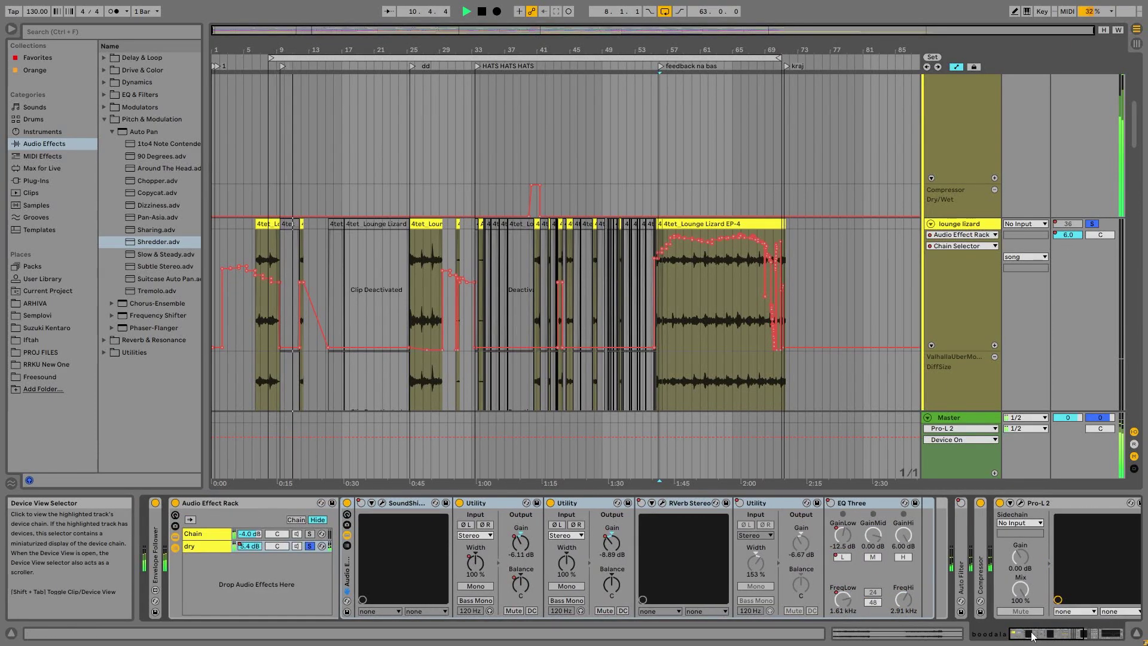
# Step: Inspect the devices inside the first chain of boodala's Audio Effect Rack and the folded Envelope Follower before it
pyautogui.click(210, 545)
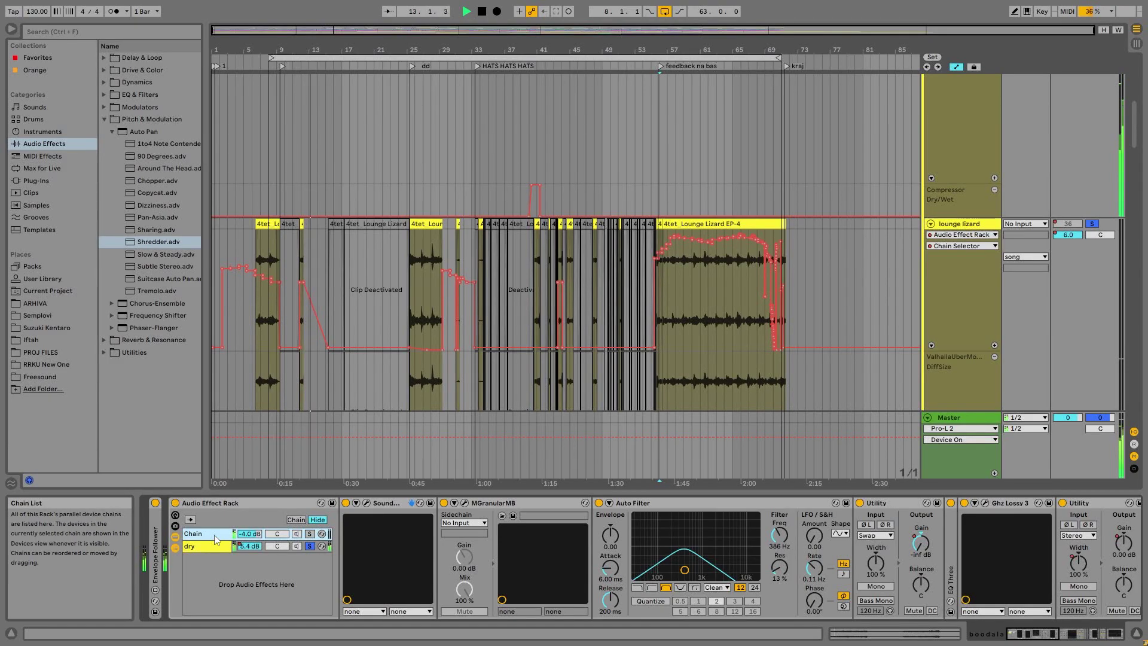
pyautogui.doubleClick(155, 547)
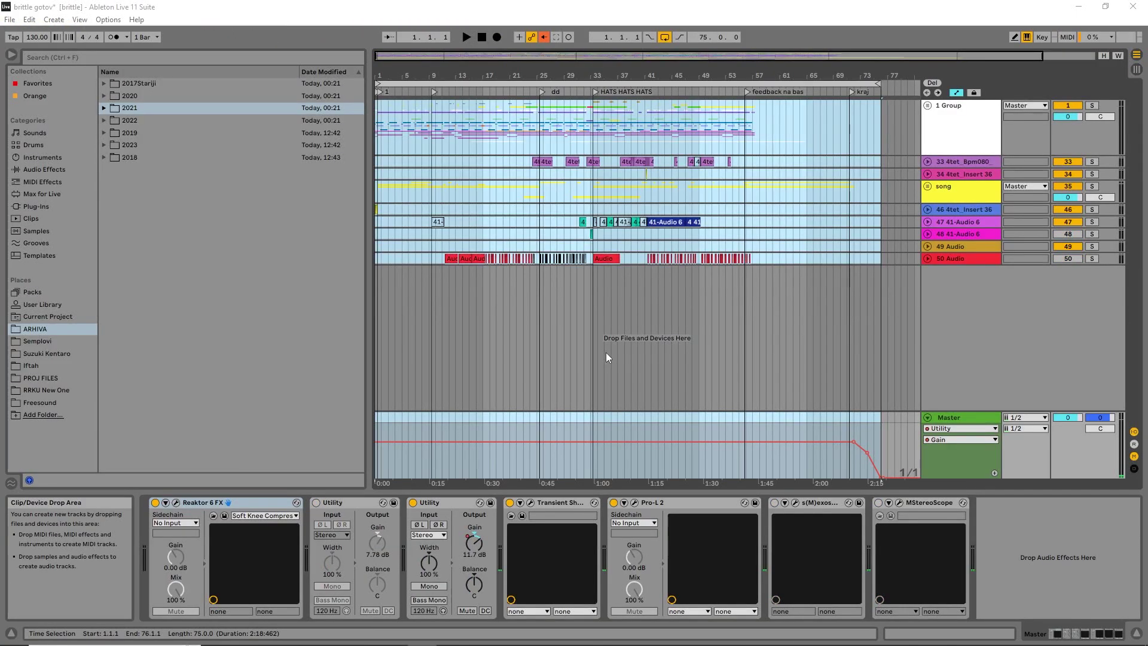
# Step: Unfold the song group and bring up the device chain of its lounge lizard track
pyautogui.click(927, 186)
pyautogui.scroll(-2, 703, 249)
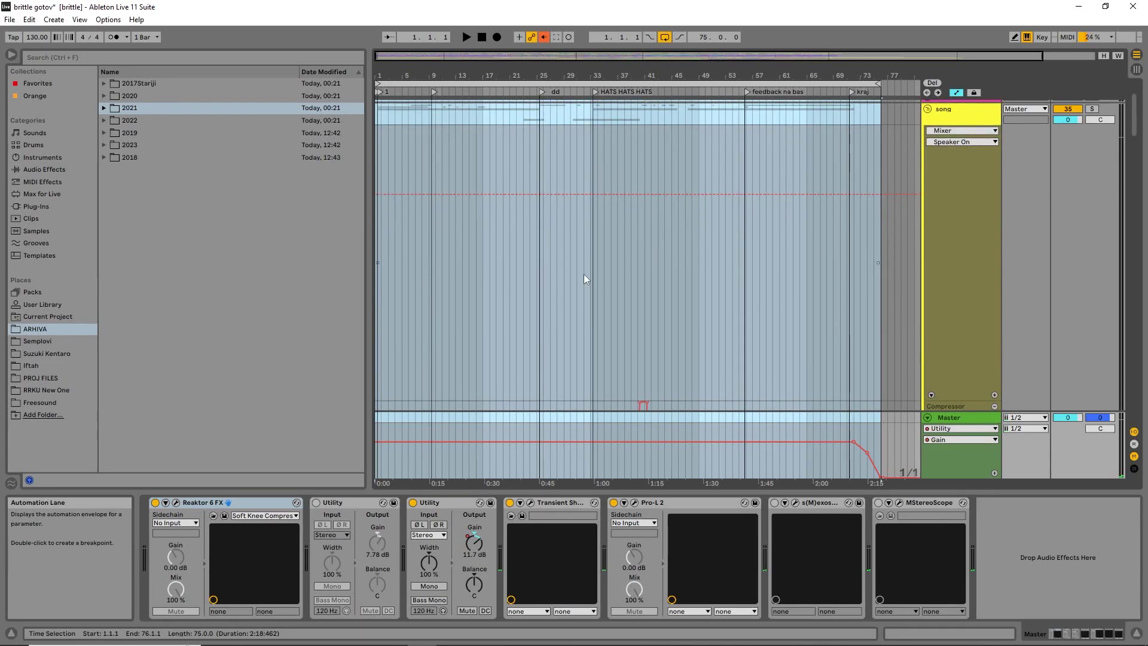
pyautogui.press('x')
pyautogui.click(539, 281)
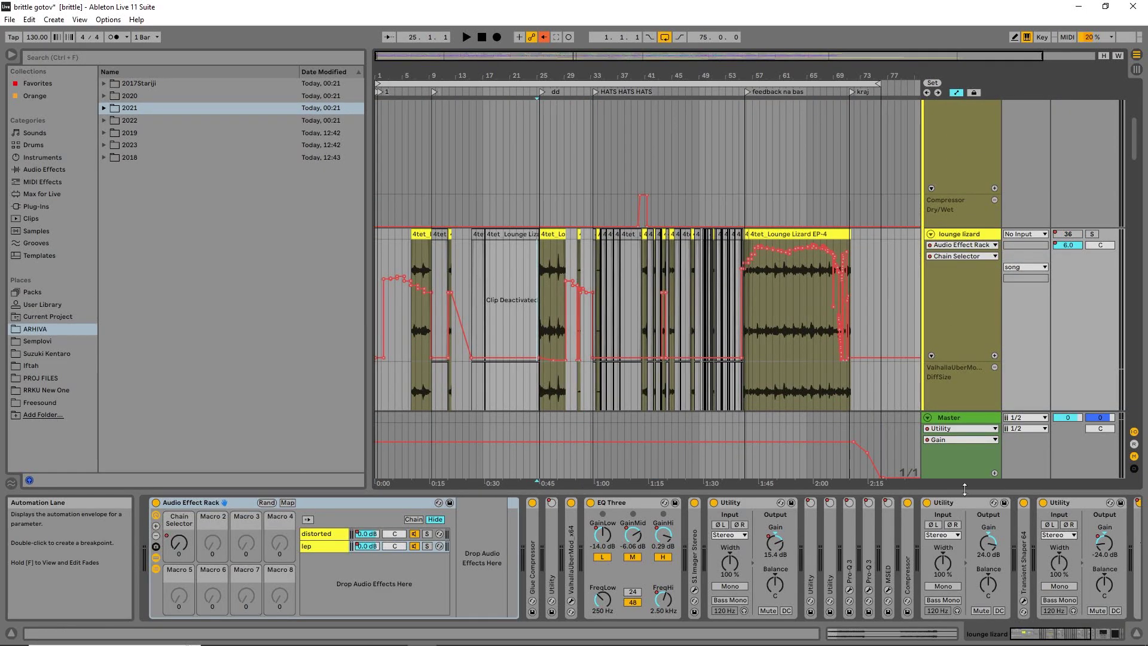
pyautogui.click(546, 295)
pyautogui.moveTo(1043, 634); pyautogui.dragTo(1105, 638)
pyautogui.click(1002, 631)
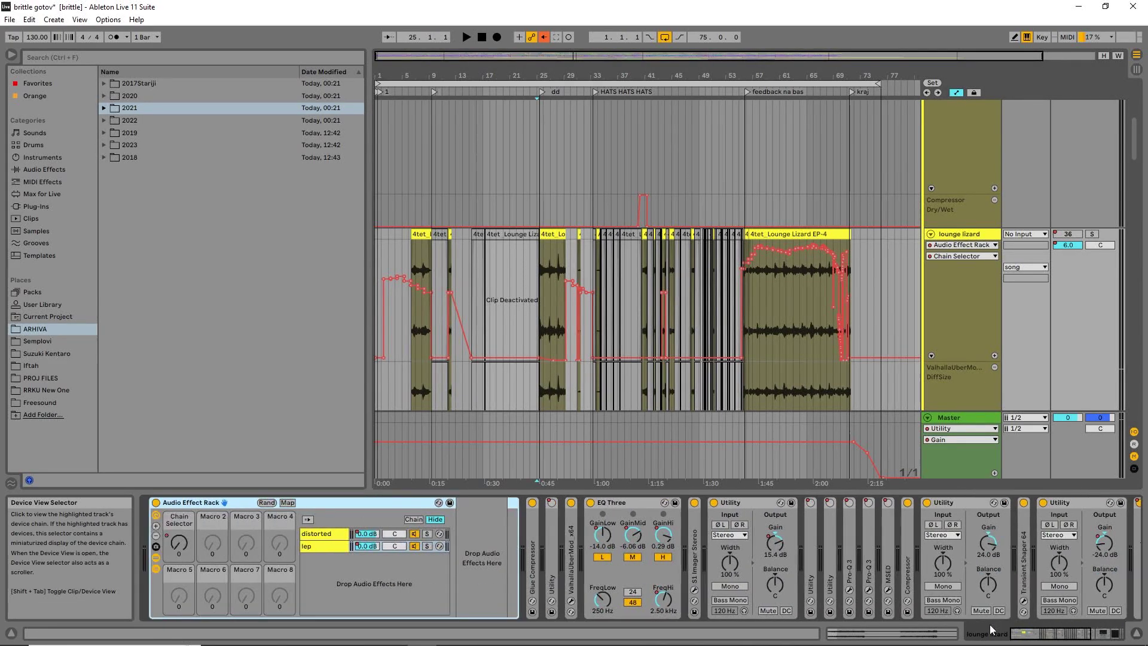
# Step: Show the distorted chain of lounge lizard's first rack and unfold the nested Audio Effect Rack after its Utility
pyautogui.click(321, 545)
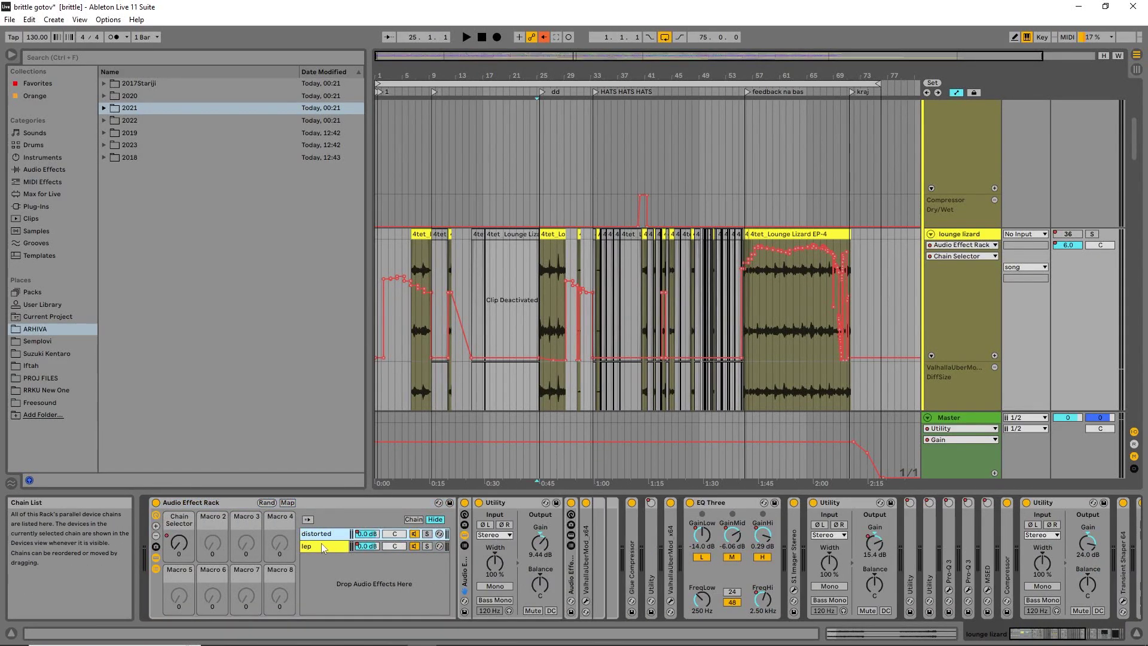
pyautogui.doubleClick(572, 572)
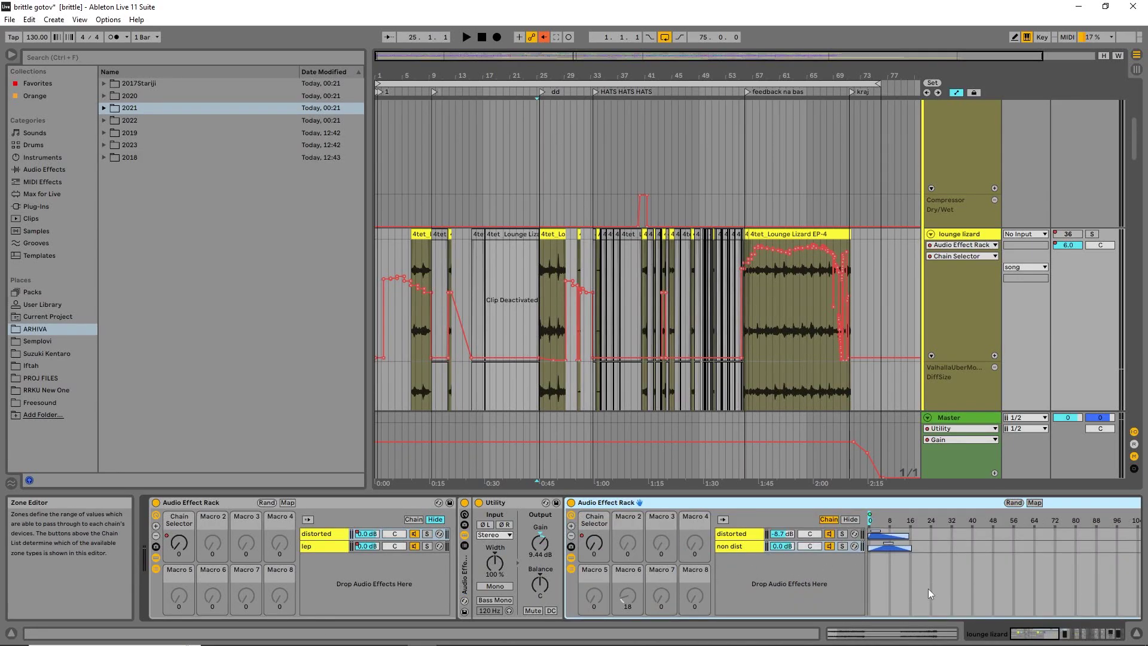
pyautogui.moveTo(1023, 625)
pyautogui.mouseDown()
pyautogui.moveTo(1108, 638)
pyautogui.moveTo(1017, 634)
pyautogui.mouseUp()
# Step: Start playback near bar 5, solo the lounge lizard track and show its mixer Speaker On automation
pyautogui.click(409, 93)
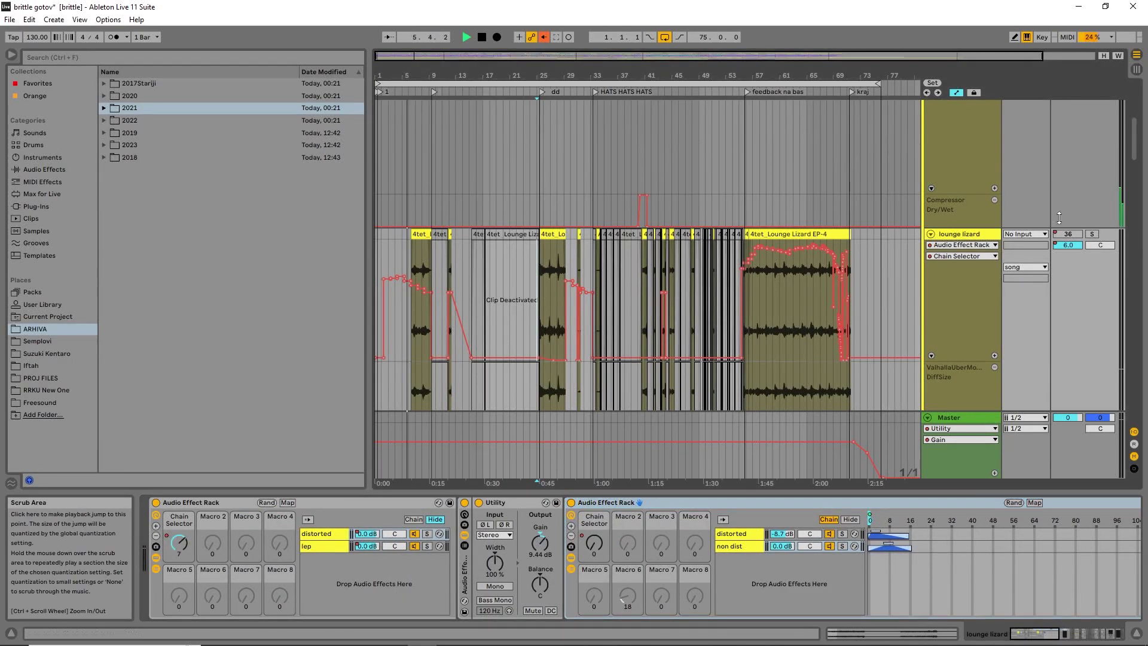
pyautogui.click(1093, 233)
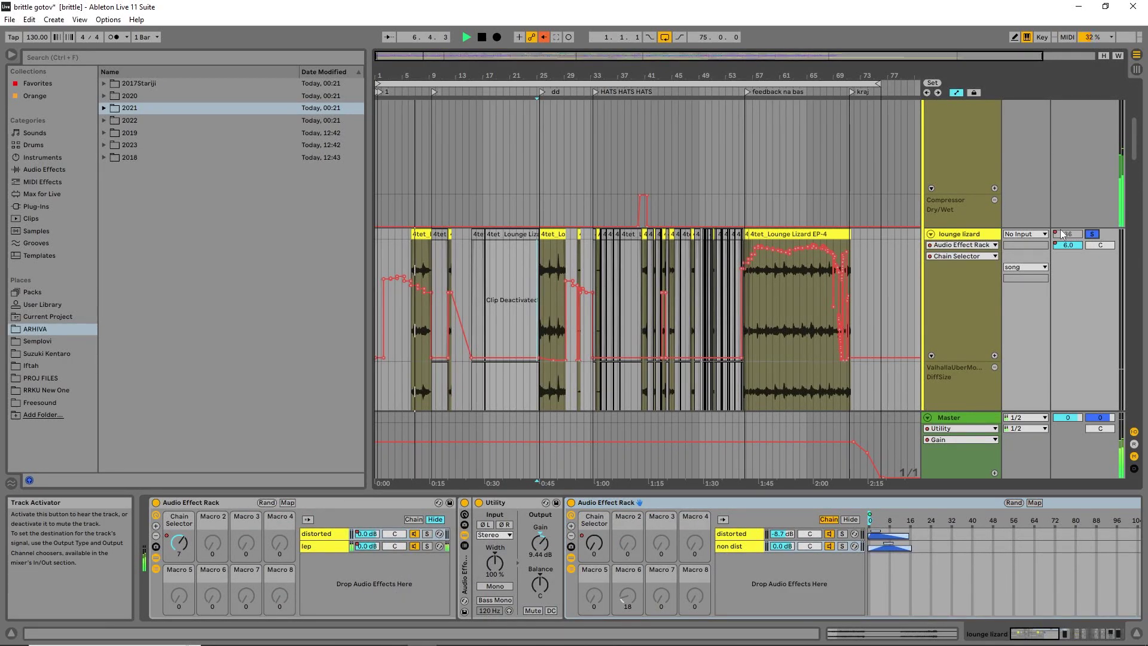
pyautogui.rightClick(1068, 240)
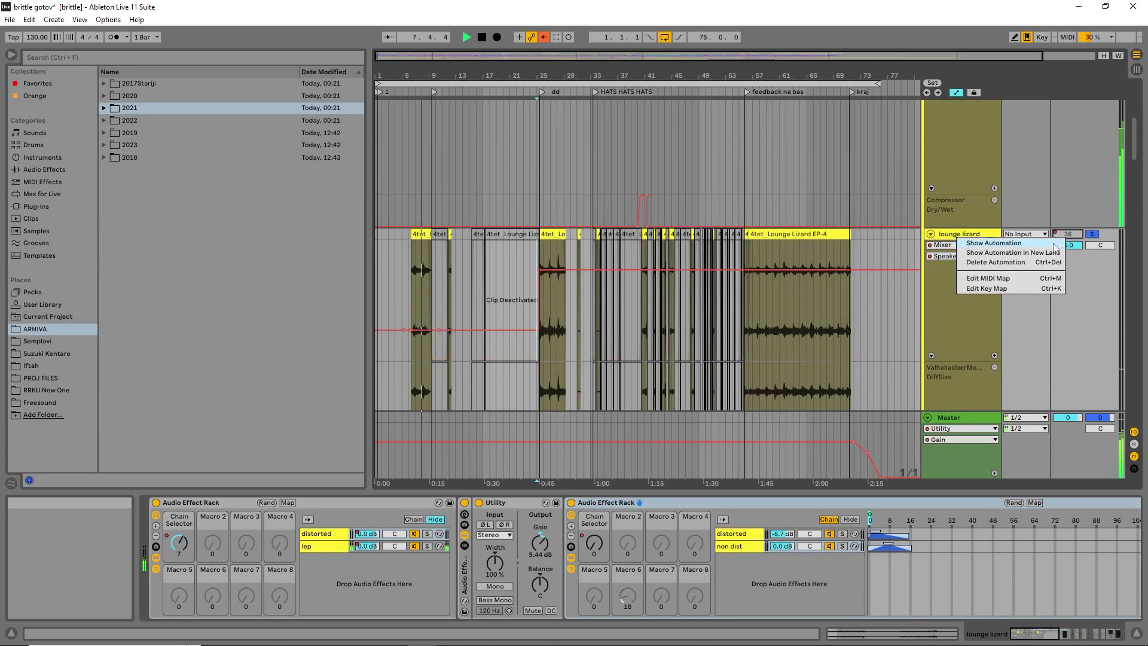
# Step: Continue playback from the dd locator and loop the lounge lizard clip starting there
pyautogui.click(540, 92)
pyautogui.click(541, 91)
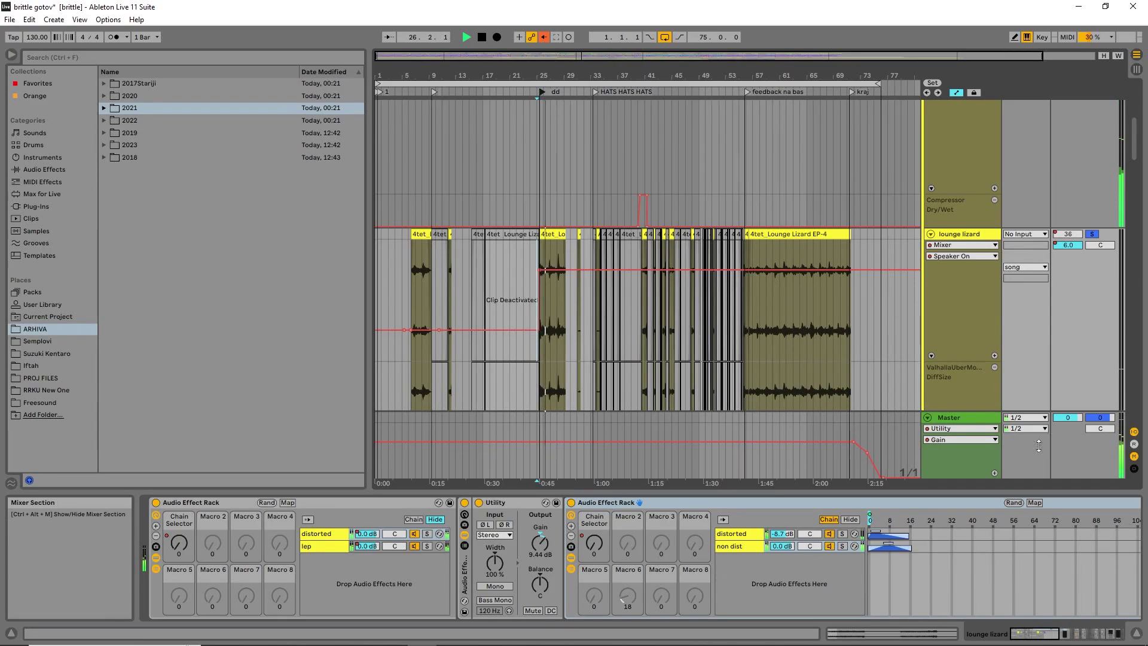
pyautogui.click(1074, 635)
pyautogui.moveTo(1074, 635); pyautogui.dragTo(977, 635)
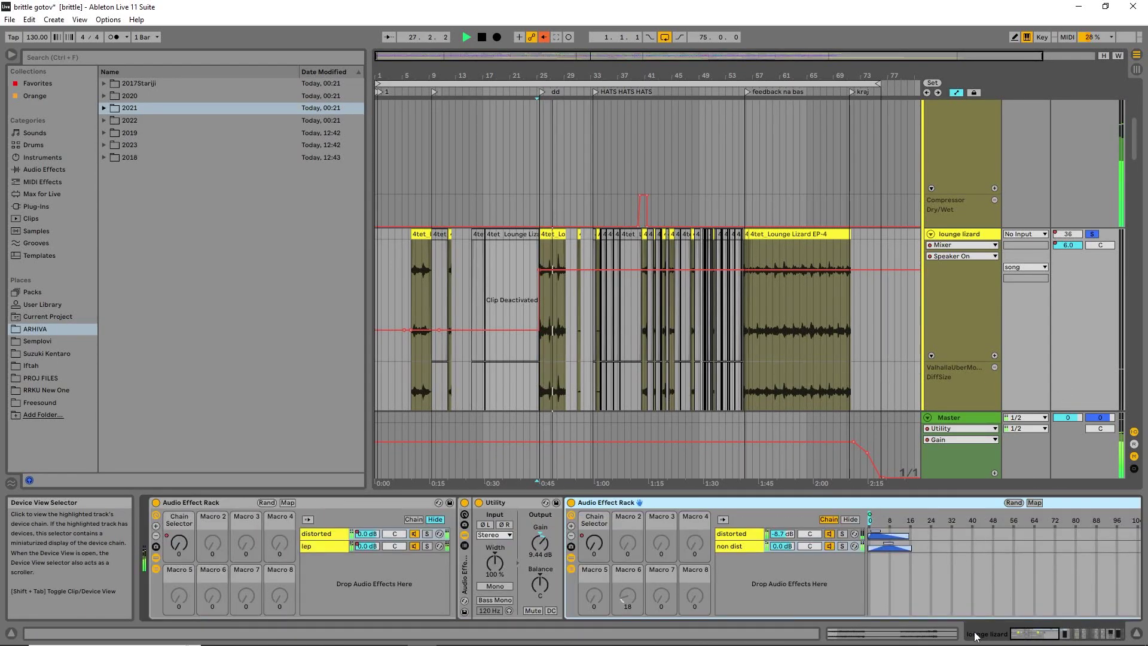
pyautogui.click(552, 237)
pyautogui.hotkey('ctrl', 'l')
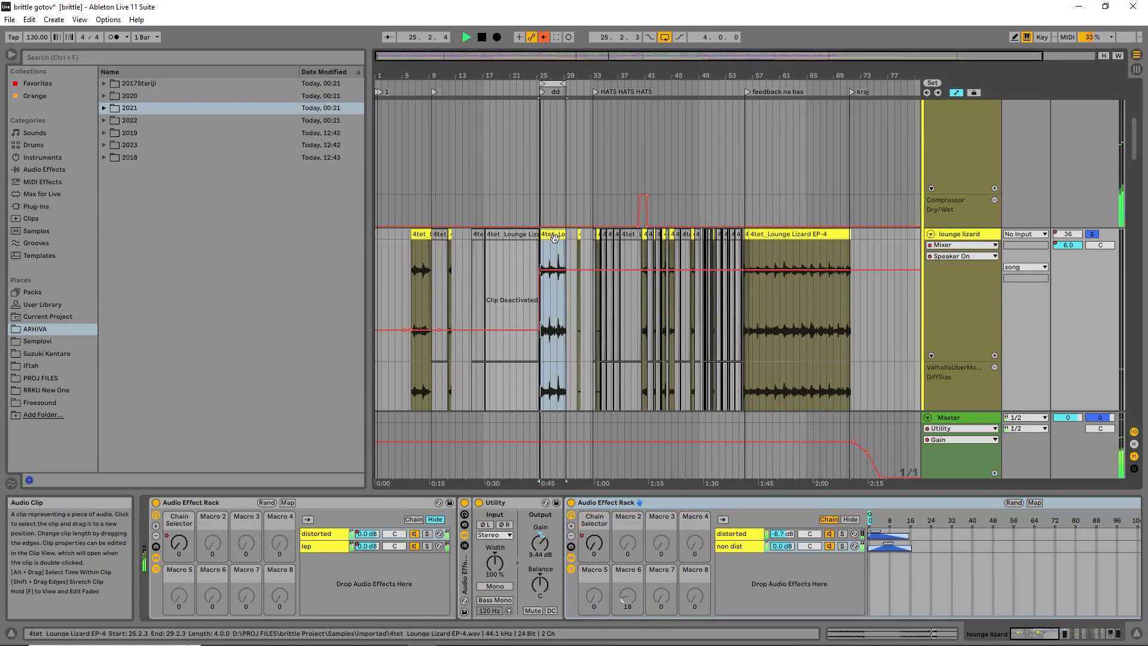
# Step: Compare the first rack's distorted and iep chains by soloing each in turn, ending with distorted soloed
pyautogui.click(423, 534)
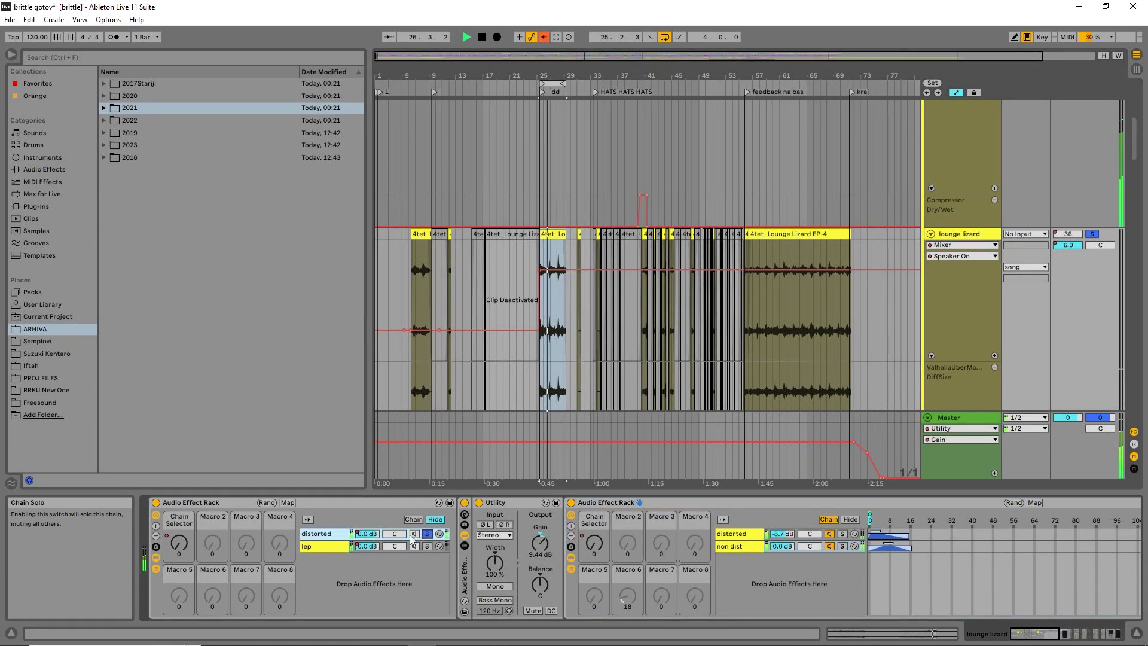
pyautogui.click(427, 546)
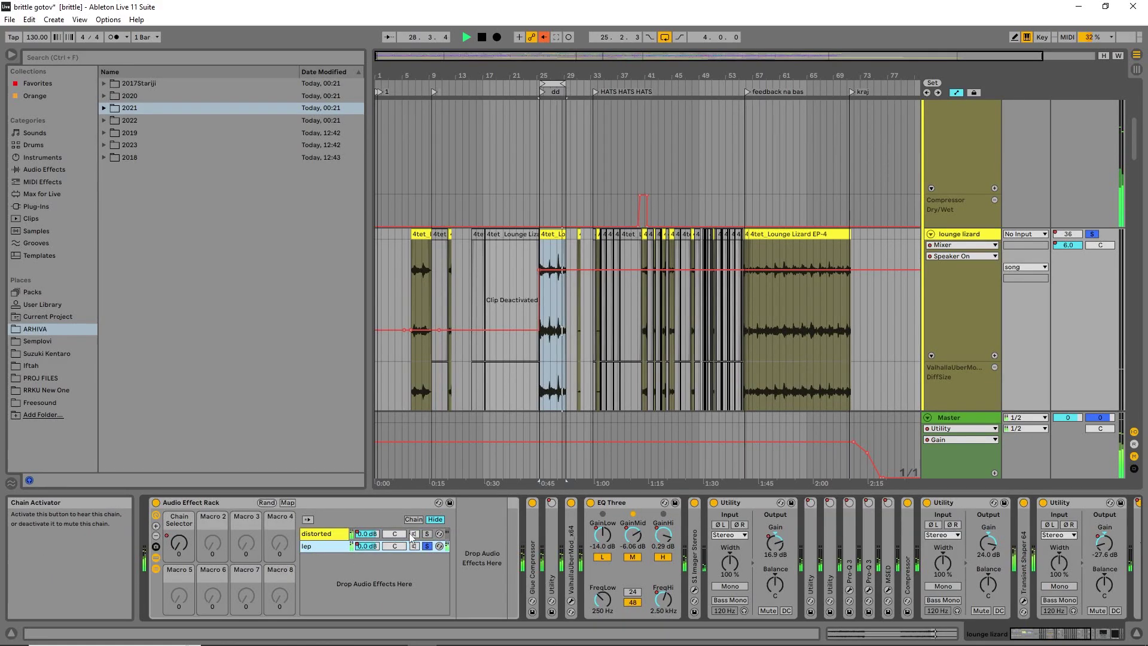
pyautogui.click(427, 534)
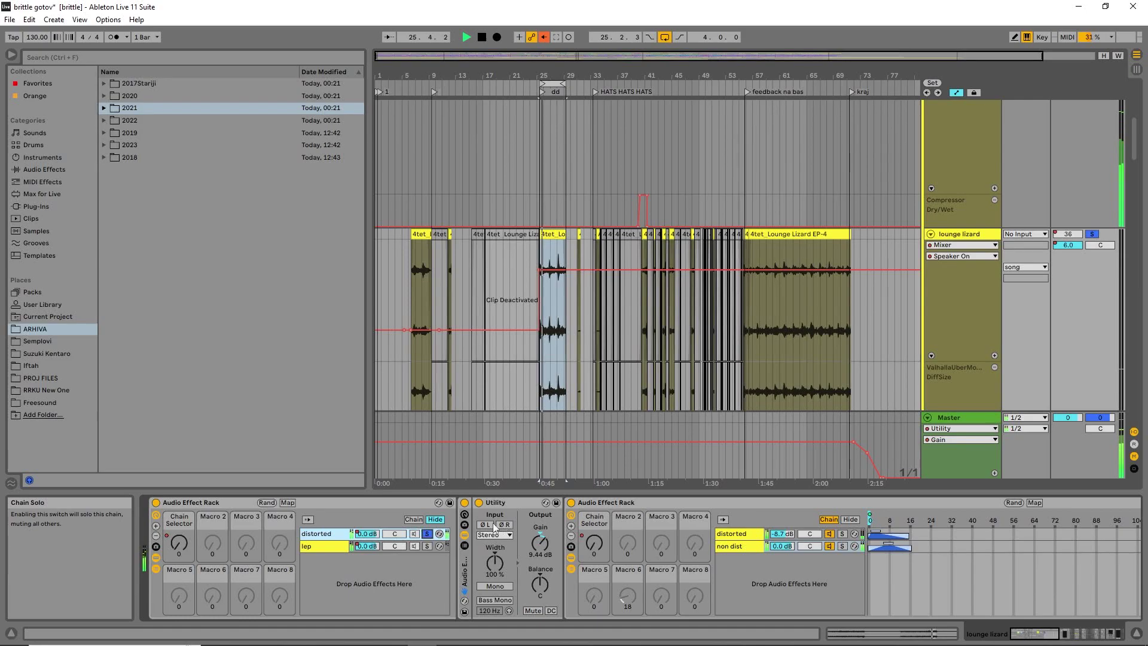
# Step: View Guitar Rig 5 in the nested rack's distorted chain, dismiss the database notice and close the plug-in window
pyautogui.click(747, 537)
pyautogui.moveTo(1032, 633); pyautogui.dragTo(1050, 633)
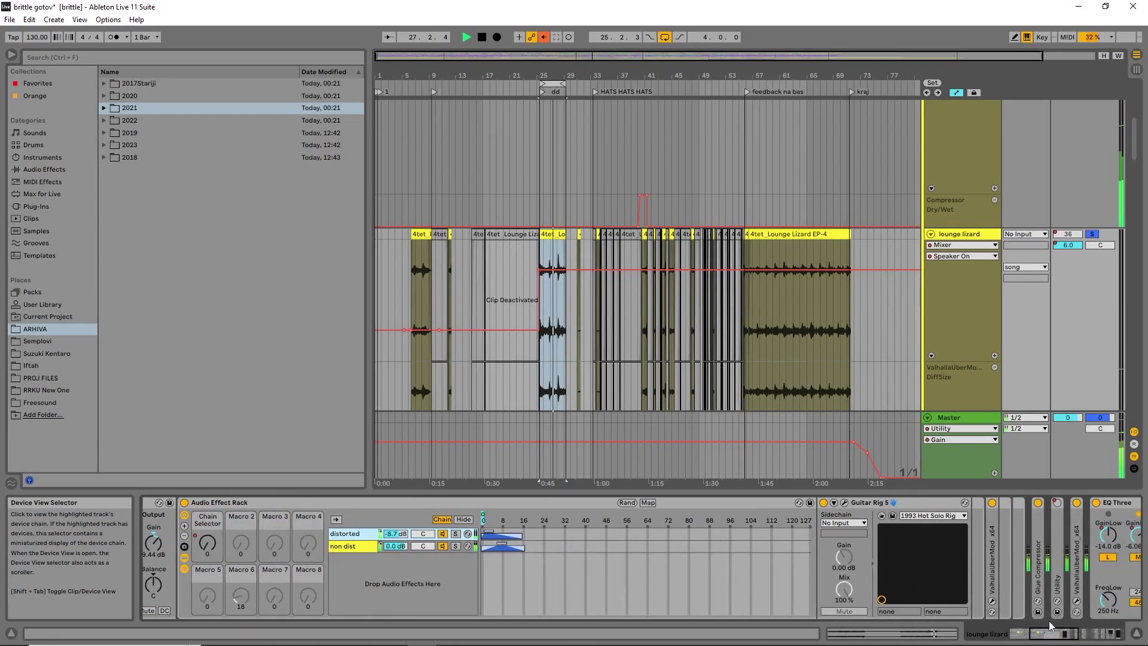
pyautogui.click(844, 503)
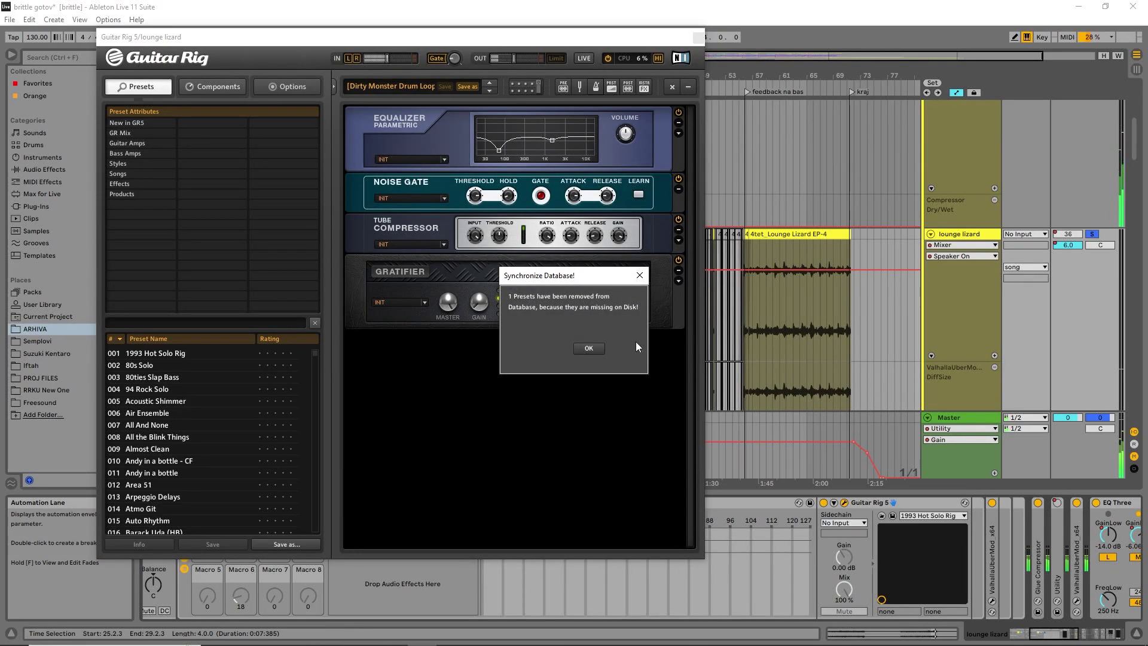
pyautogui.click(587, 349)
pyautogui.click(698, 38)
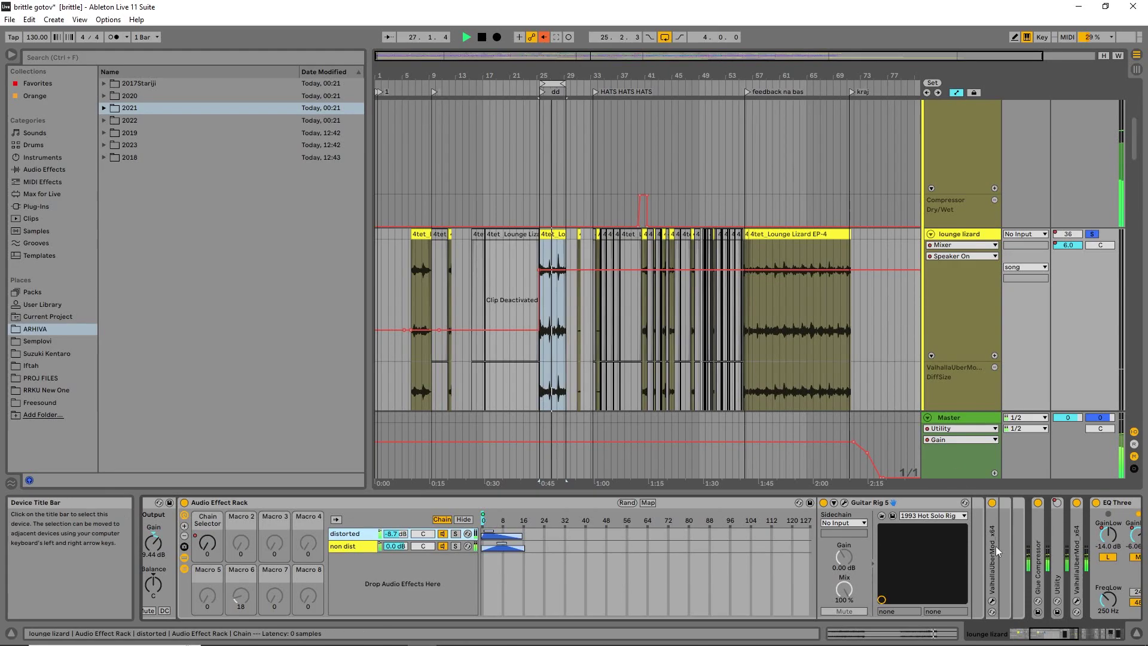
# Step: Solo the nested rack's distorted chain to hear it alone, and restore playback of both the distorted and non dist chains
pyautogui.click(456, 535)
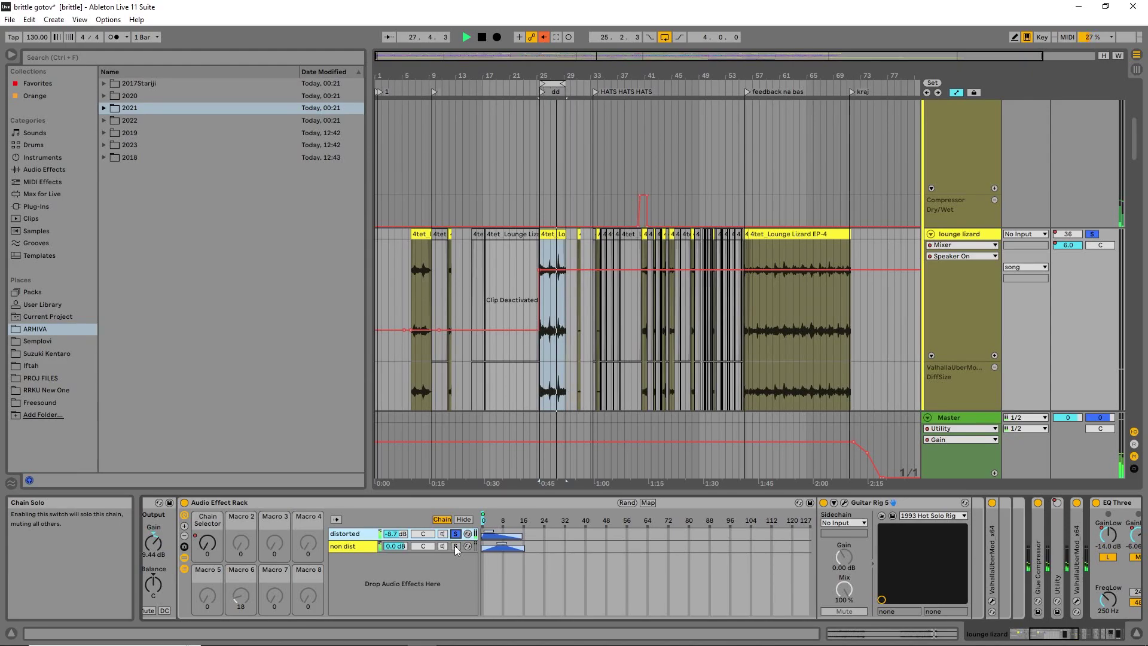
pyautogui.click(454, 545)
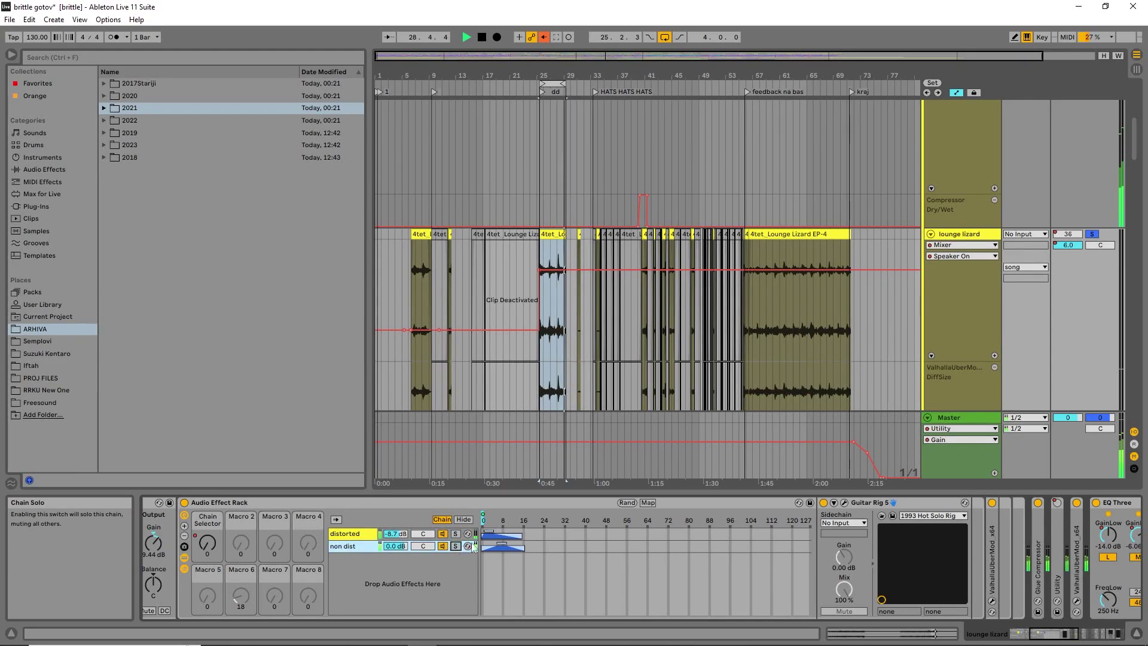
pyautogui.click(752, 526)
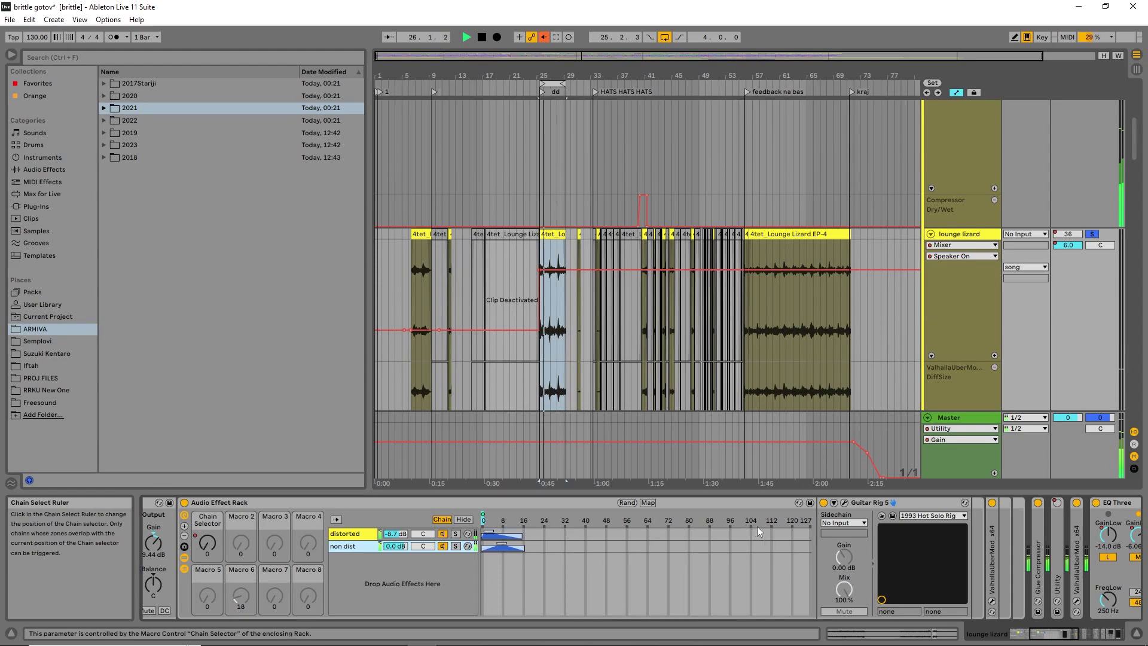
# Step: Hide the nested rack's chain zones and view the non dist chain's Guitar Rig 5 window before closing it
pyautogui.click(359, 546)
pyautogui.click(461, 520)
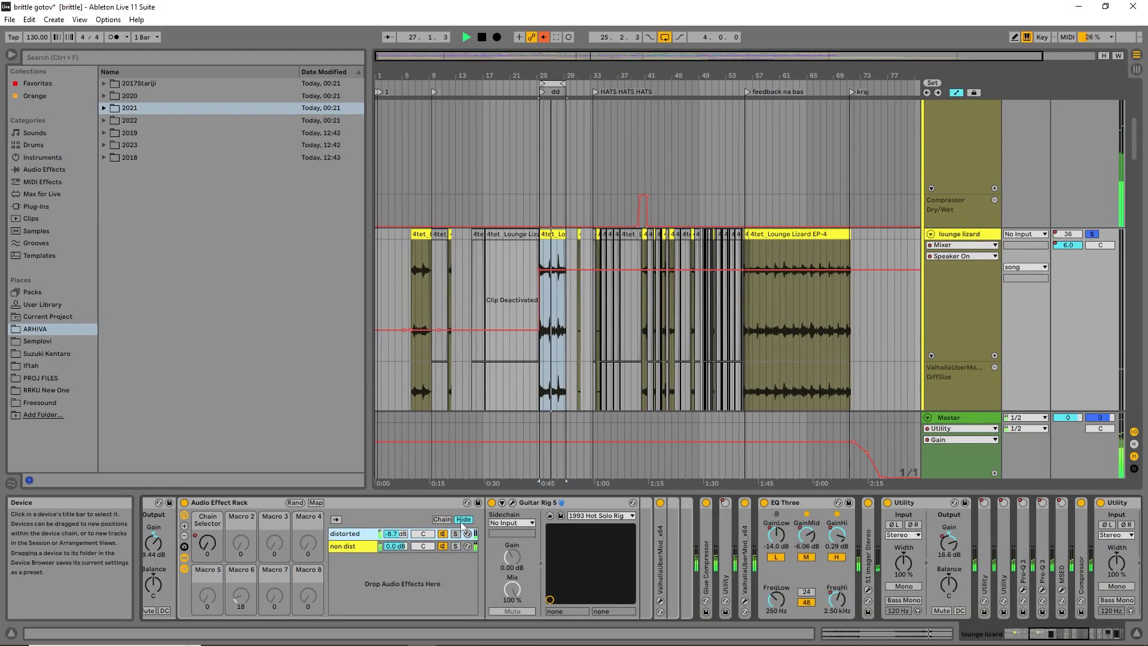
pyautogui.click(357, 546)
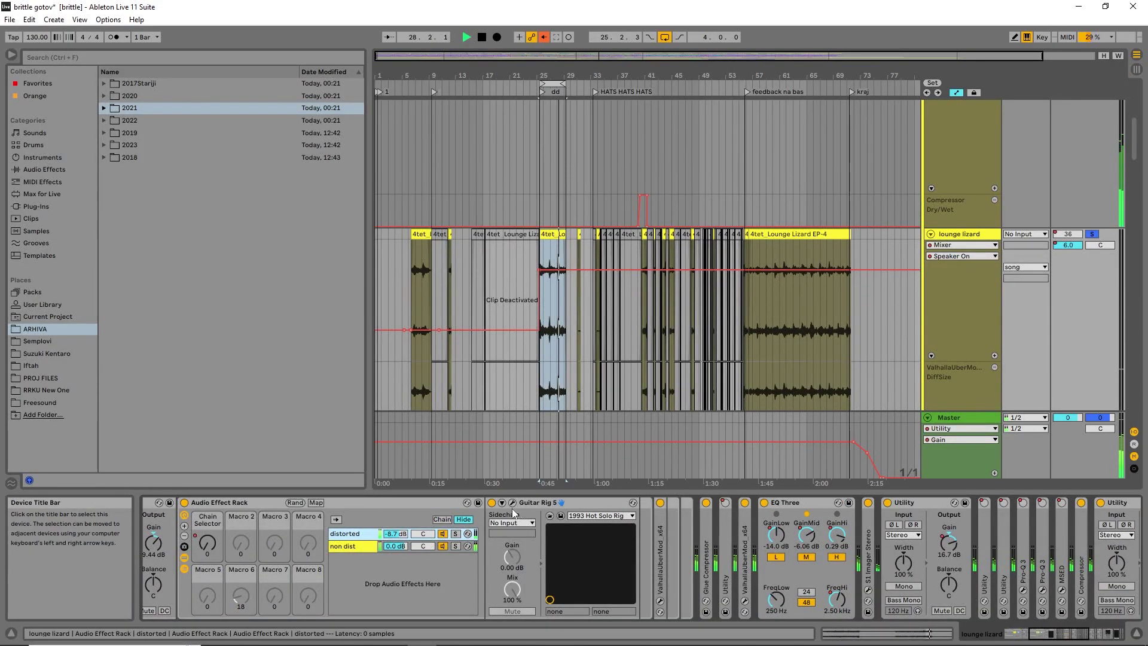
pyautogui.click(502, 502)
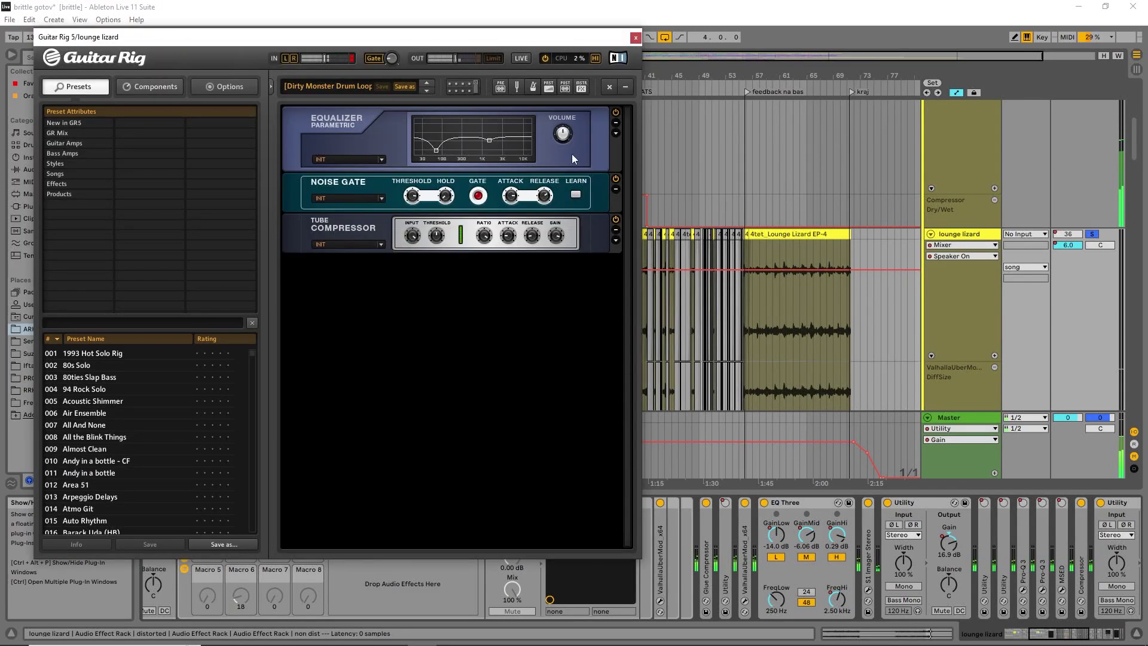
pyautogui.click(636, 37)
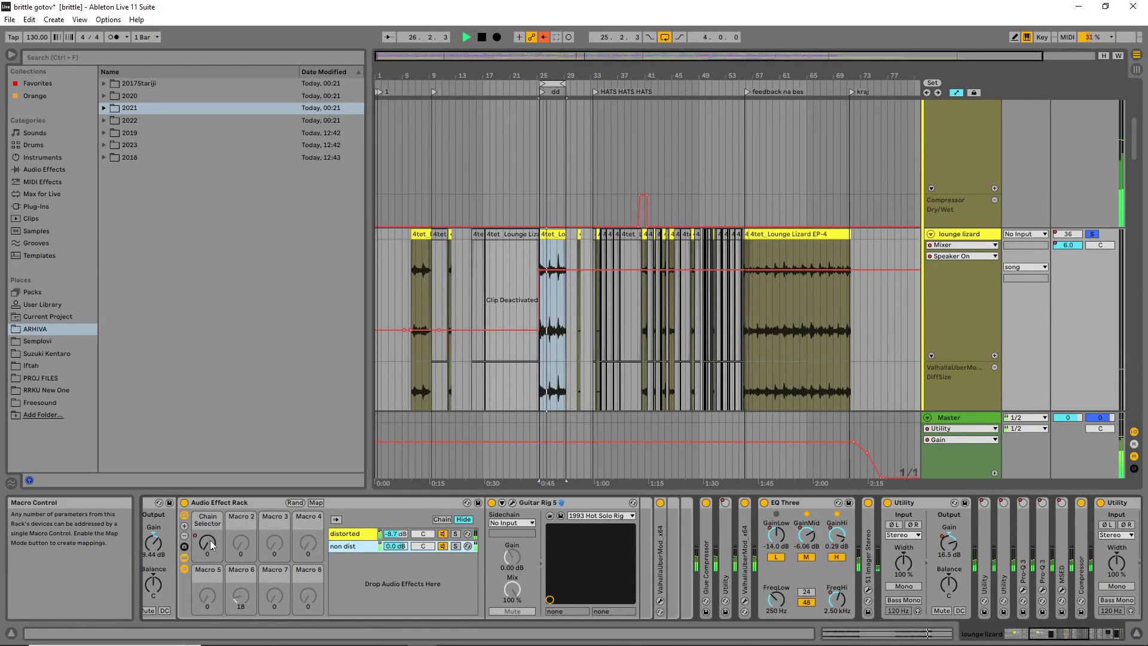
# Step: Unfold the ValhallaUberMod after Guitar Rig 5 and switch it off and back on to compare the sound
pyautogui.doubleClick(662, 534)
pyautogui.click(671, 503)
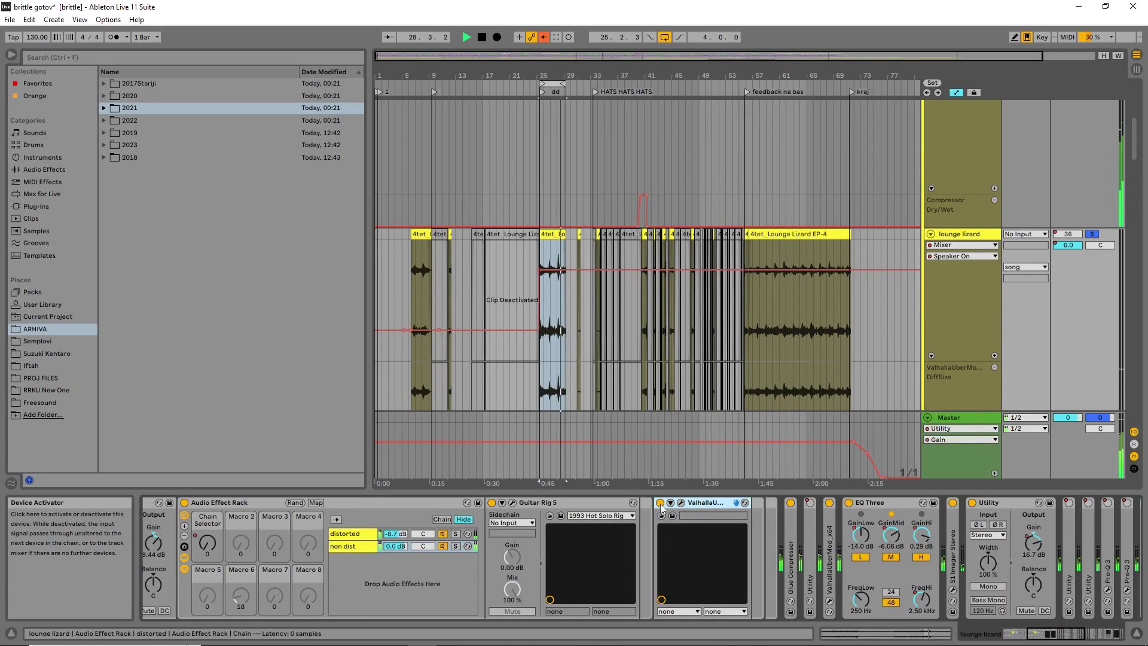
pyautogui.click(660, 504)
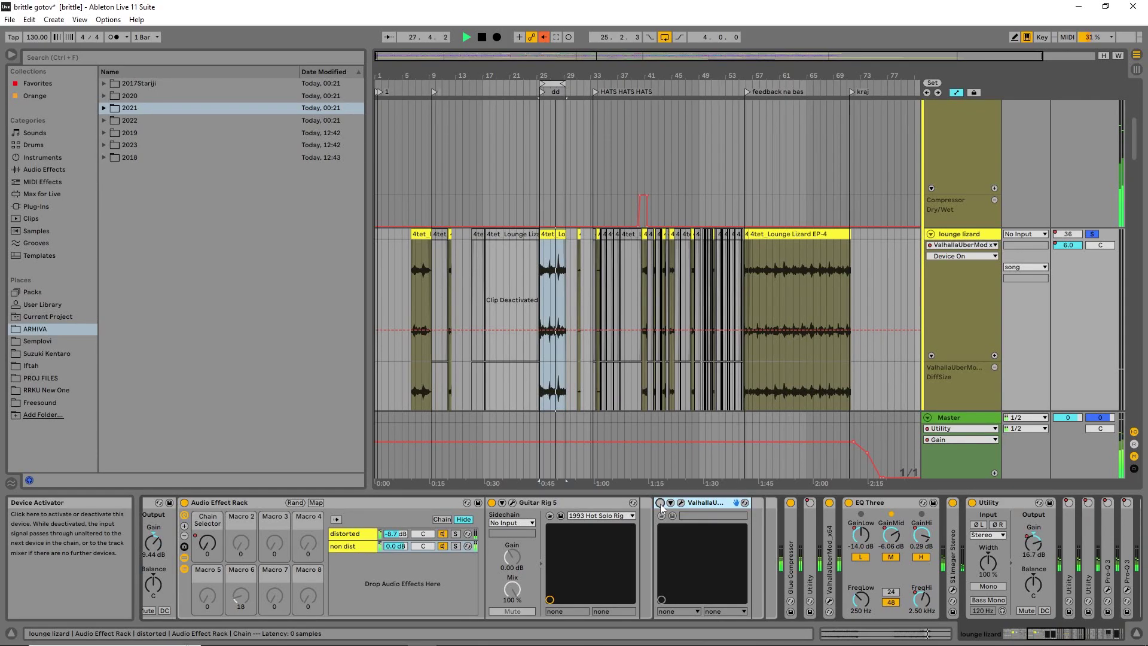
pyautogui.click(660, 504)
# Step: View the ValhallaUberMod plug-in window and unfold its device parameters, closing the window when done
pyautogui.click(681, 502)
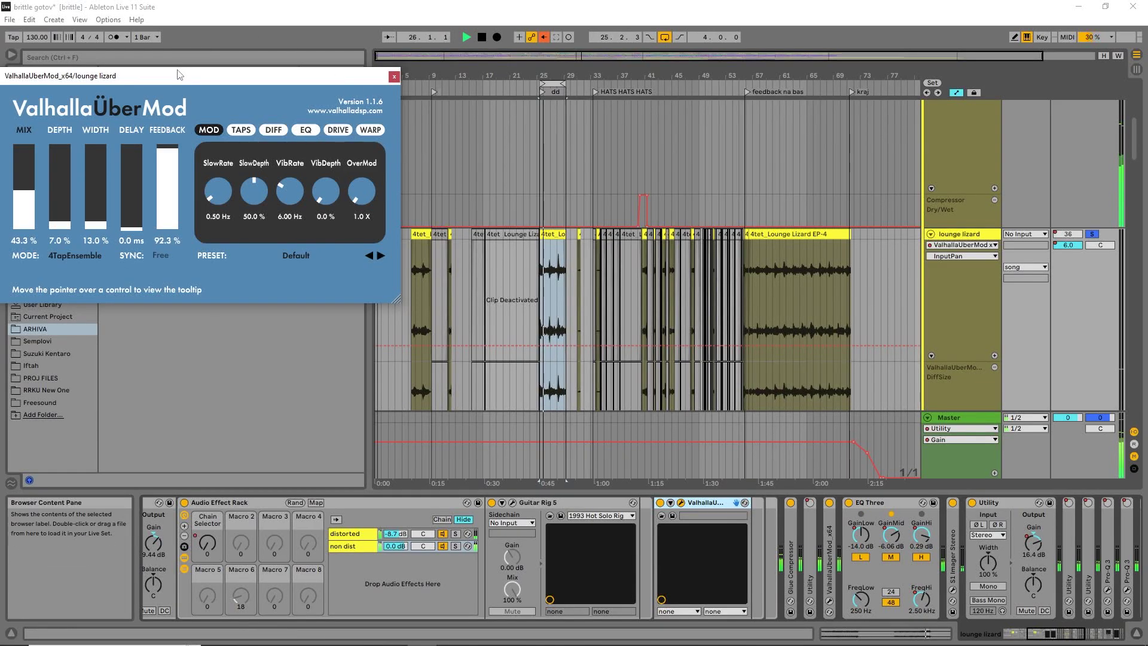
pyautogui.click(670, 502)
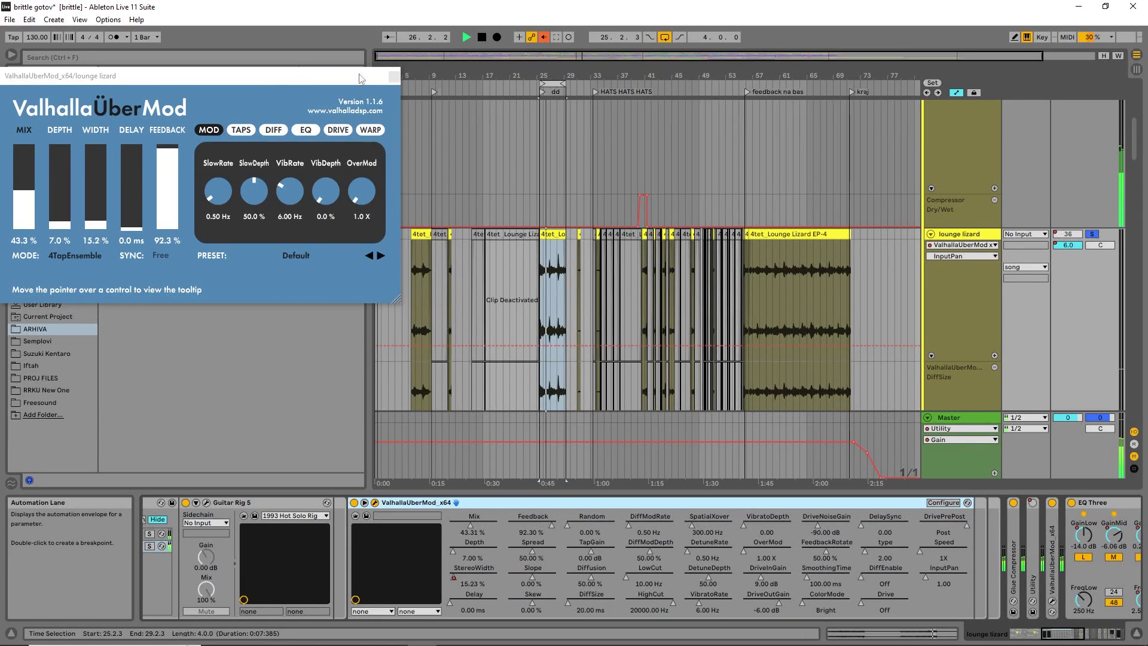
pyautogui.click(394, 76)
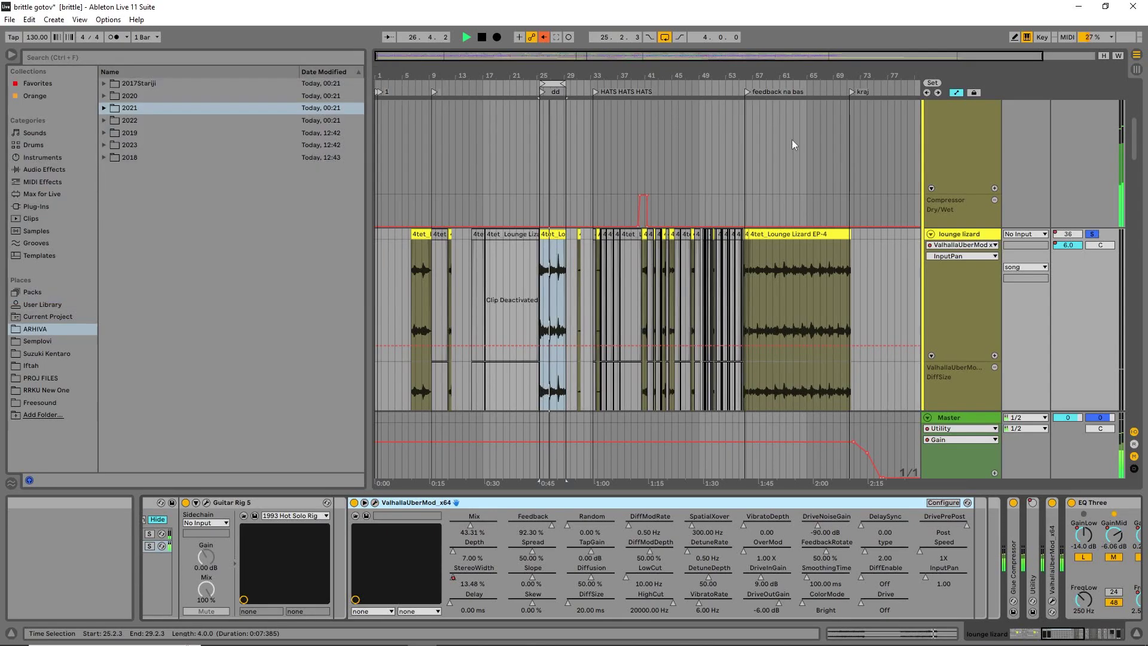
# Step: Fold the first ValhallaUberMod and unfold the second one along with the Utility between it and Glue Compressor
pyautogui.doubleClick(463, 504)
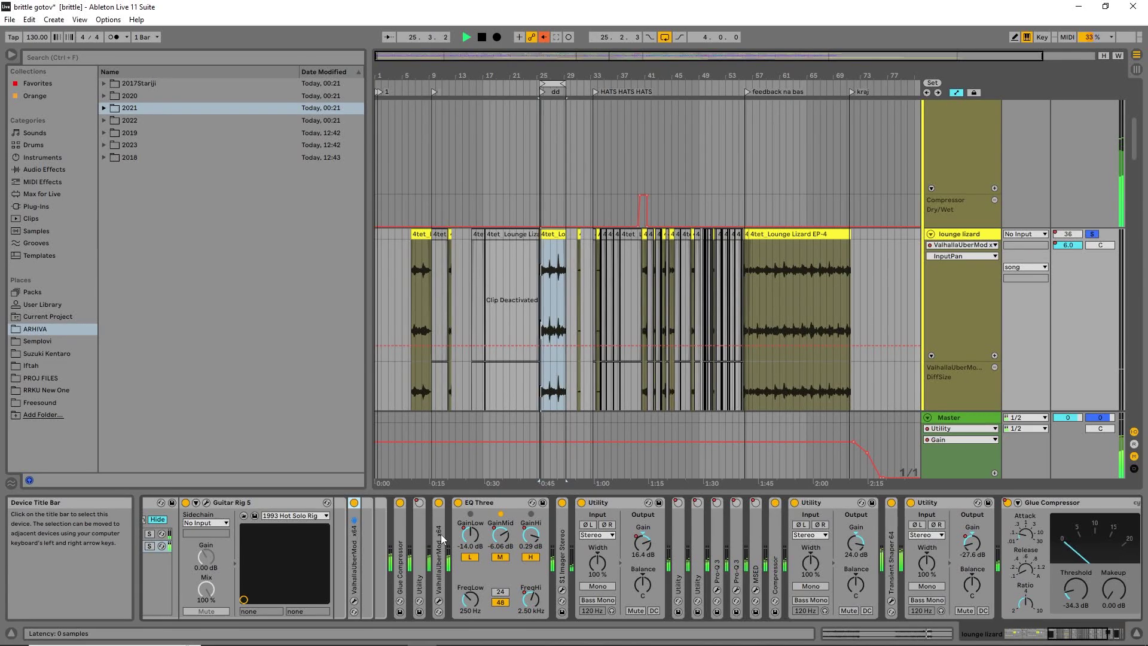
pyautogui.doubleClick(440, 533)
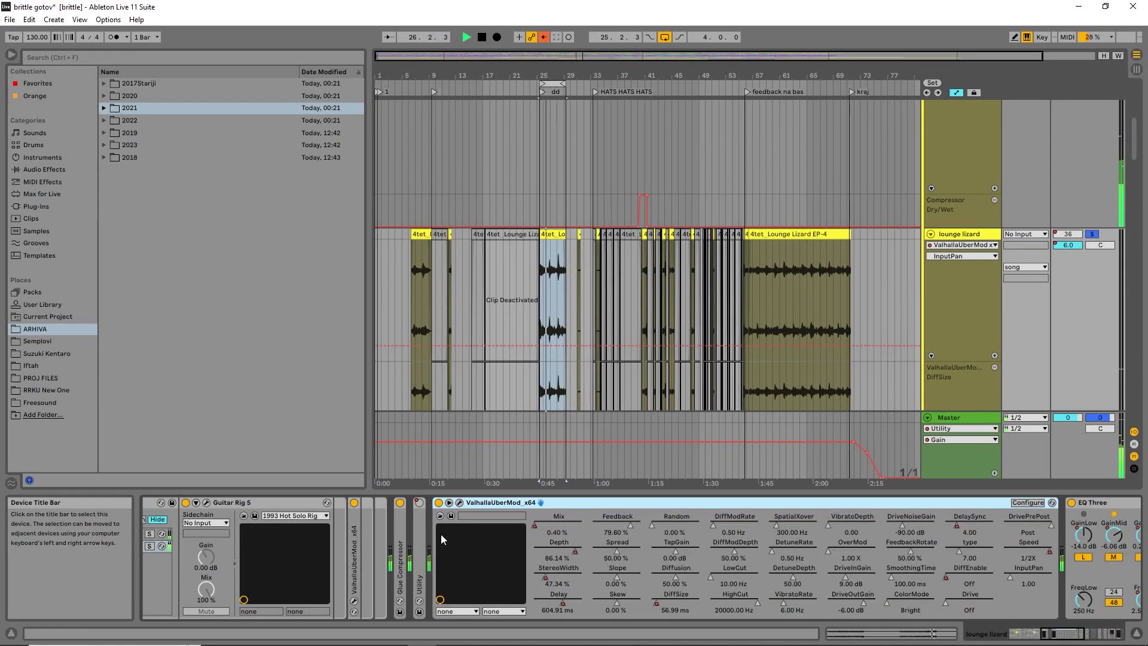
pyautogui.click(401, 541)
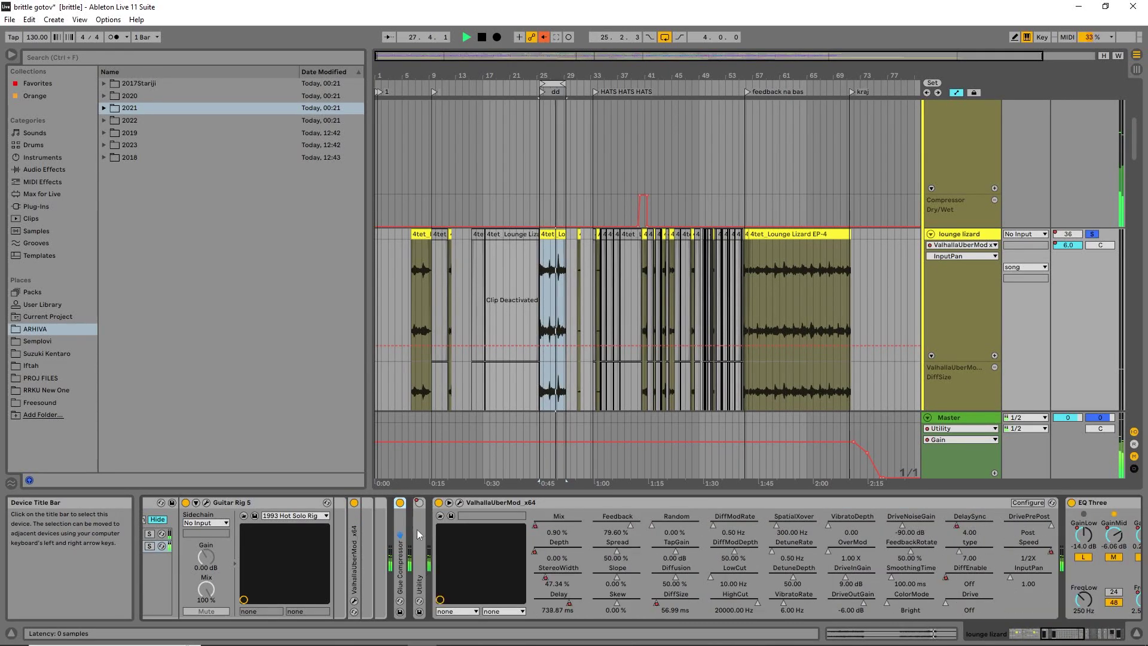
pyautogui.doubleClick(420, 531)
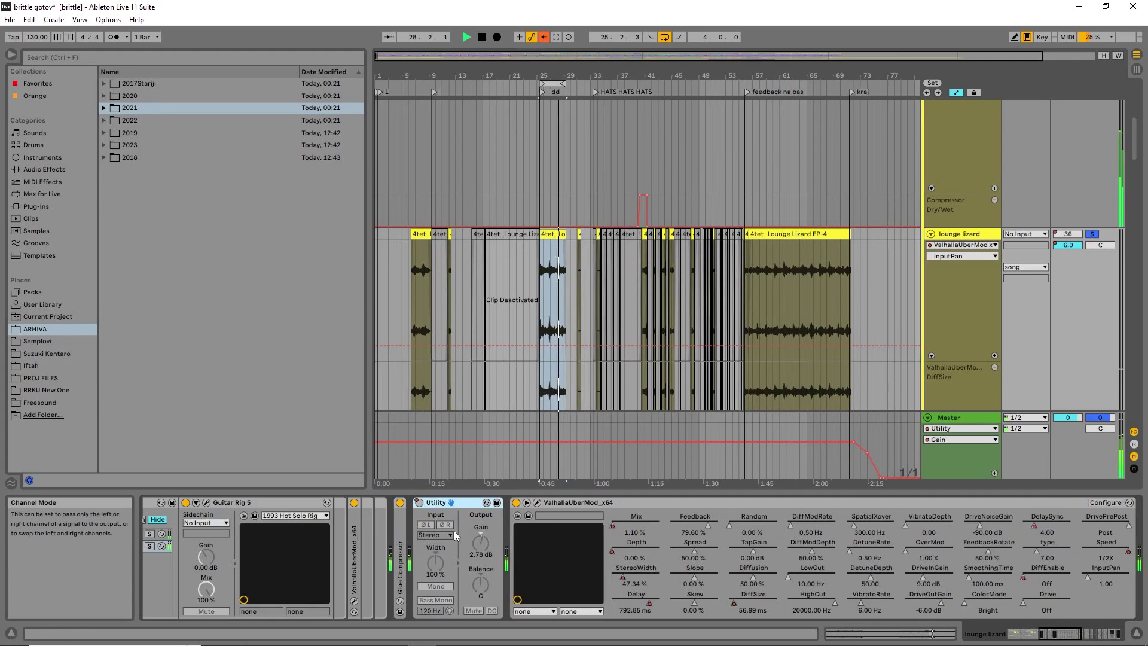
# Step: Fold the Utility and open the second ValhallaUberMod's plug-in window, trying its Mix control before re-enabling automation
pyautogui.doubleClick(427, 510)
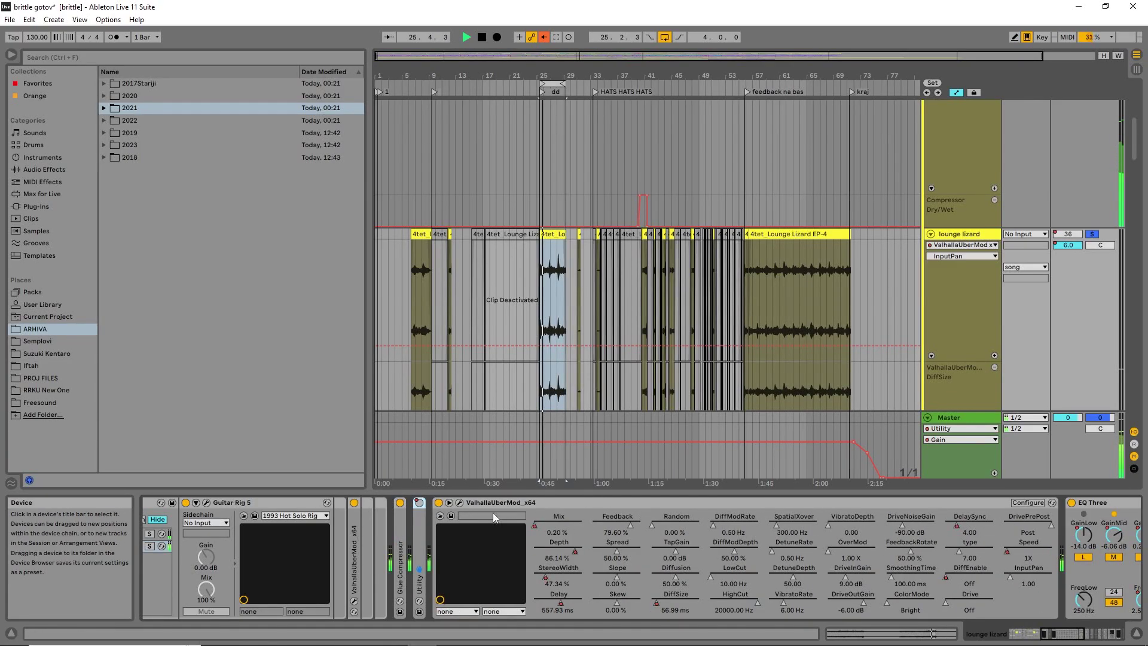
pyautogui.click(460, 503)
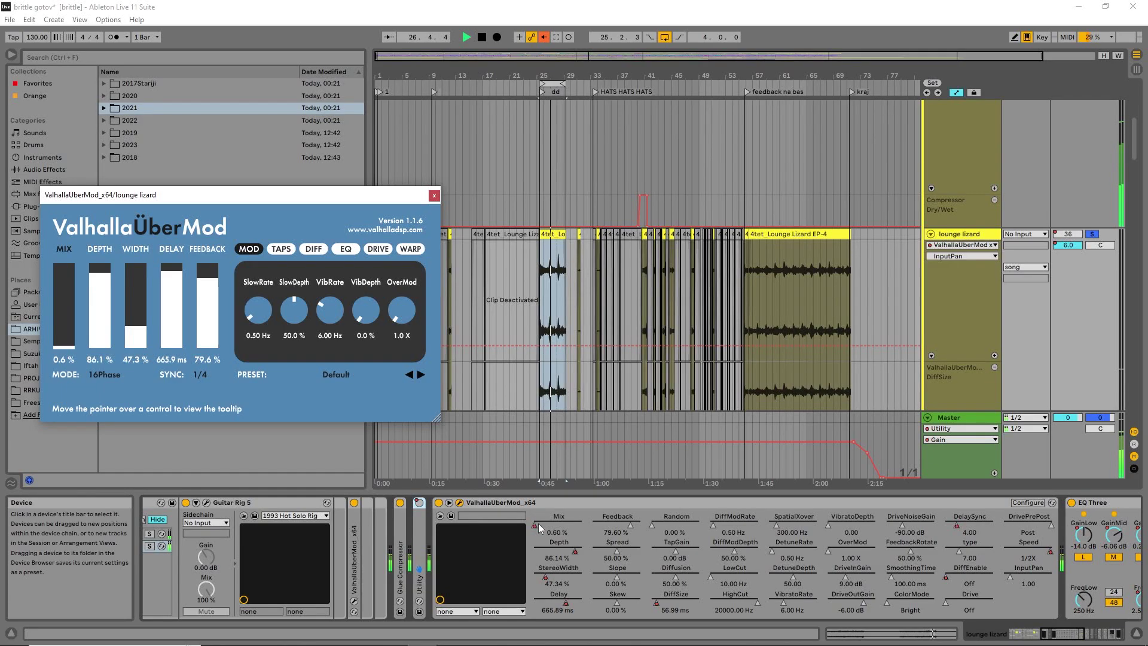
pyautogui.moveTo(538, 522); pyautogui.dragTo(581, 522)
pyautogui.click(544, 38)
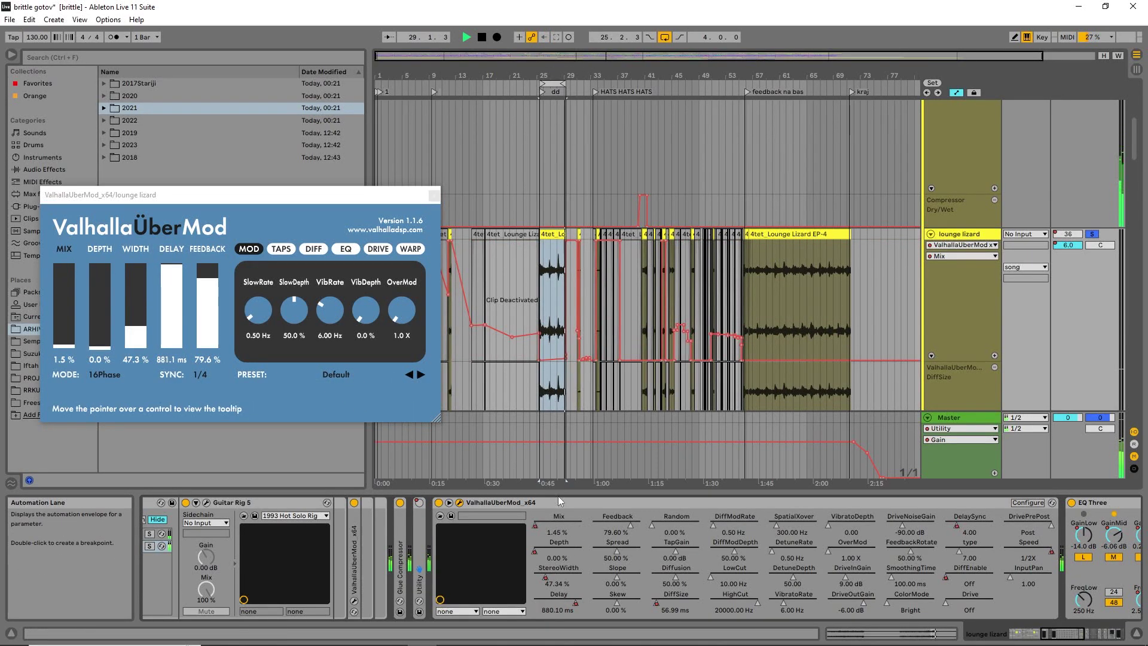
pyautogui.click(460, 503)
pyautogui.click(460, 503)
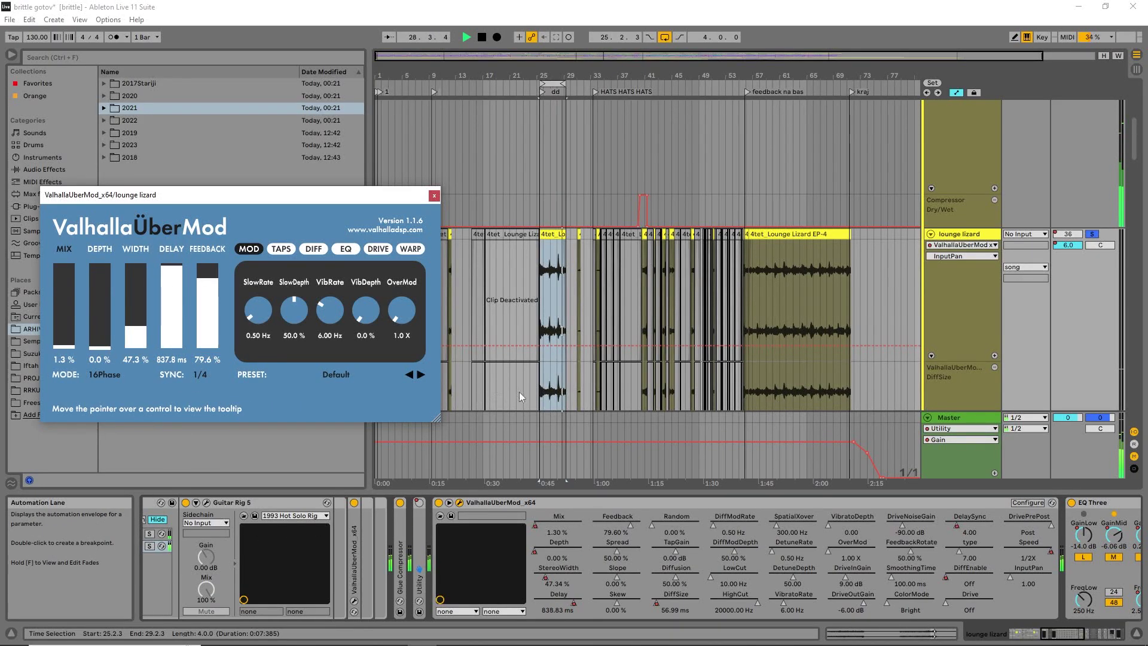
# Step: Try ValhallaUberMod's warp speed at 1X with the mix at 100%, re-enable the automation and close the plug-in window
pyautogui.click(409, 249)
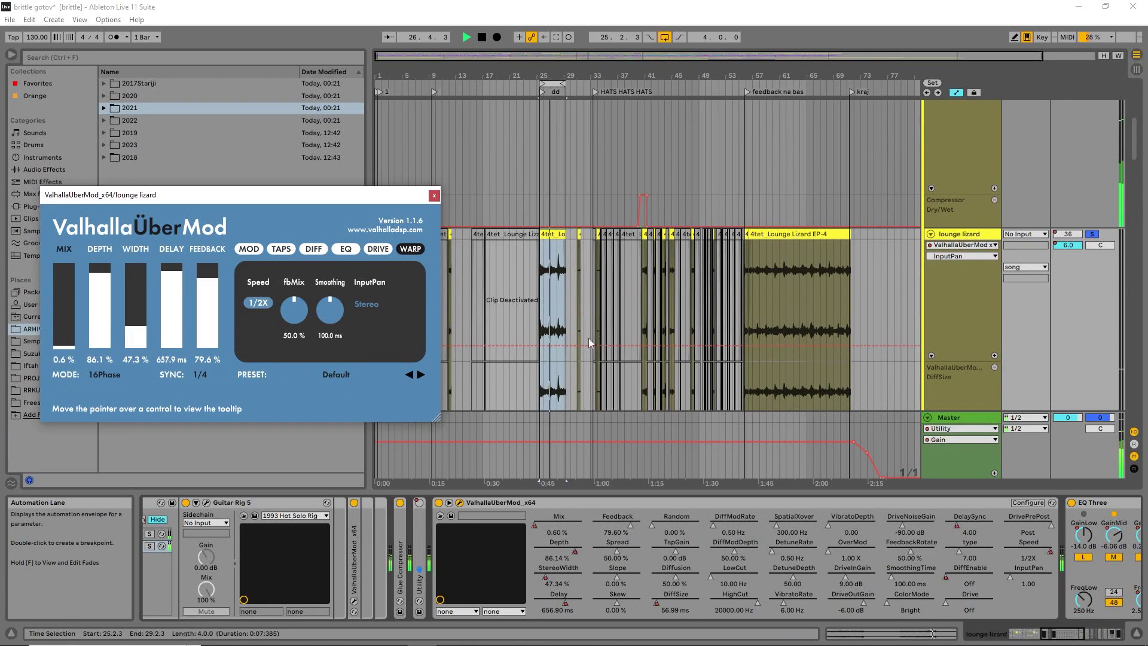
pyautogui.click(65, 311)
pyautogui.moveTo(64, 311); pyautogui.dragTo(65, 260)
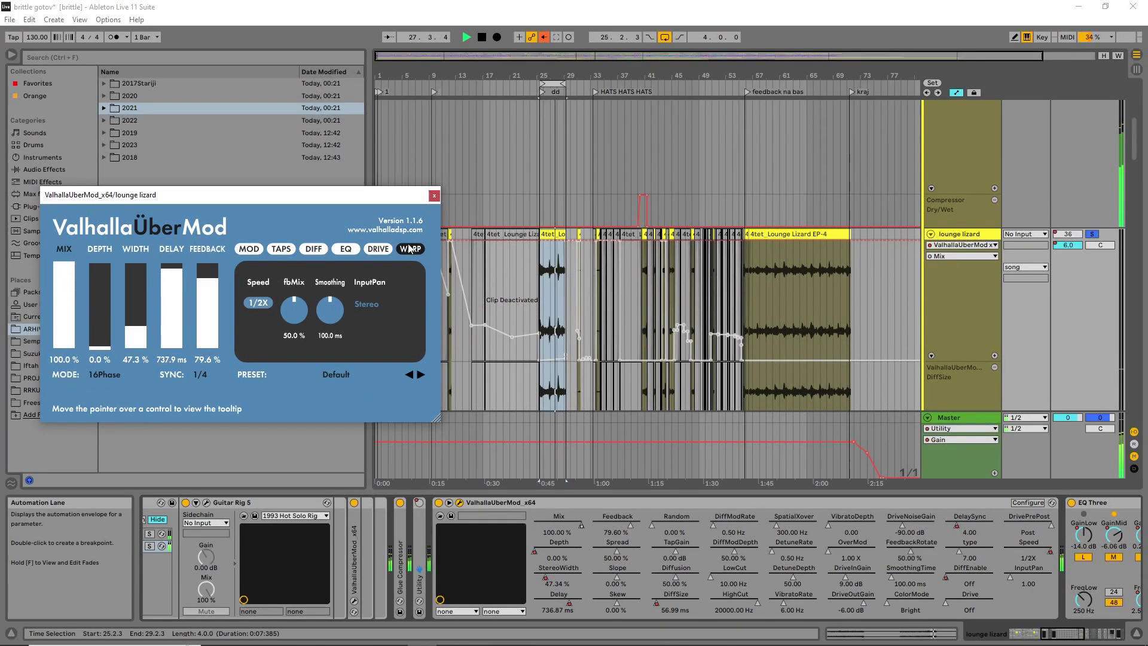
pyautogui.click(266, 306)
pyautogui.click(259, 303)
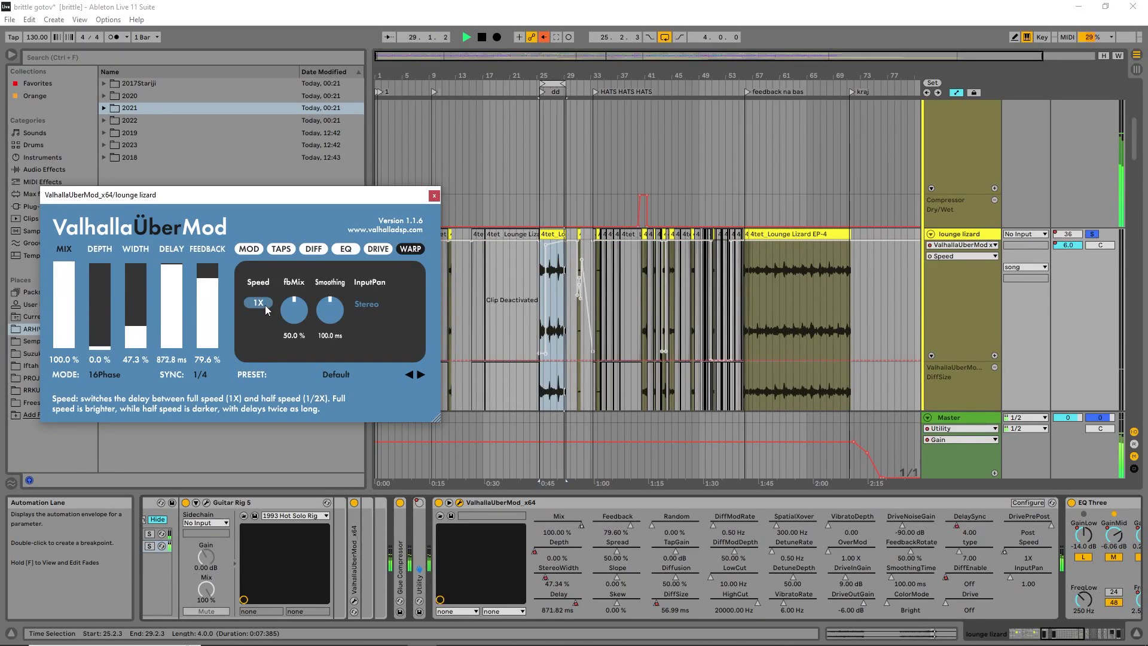
pyautogui.click(543, 37)
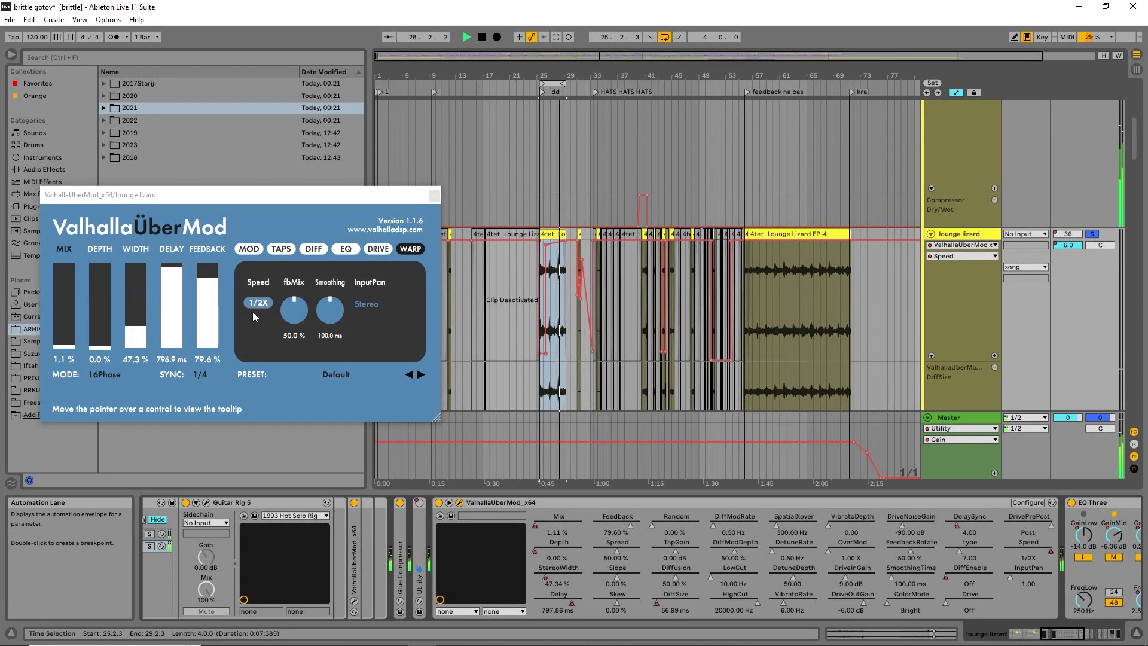
pyautogui.click(435, 201)
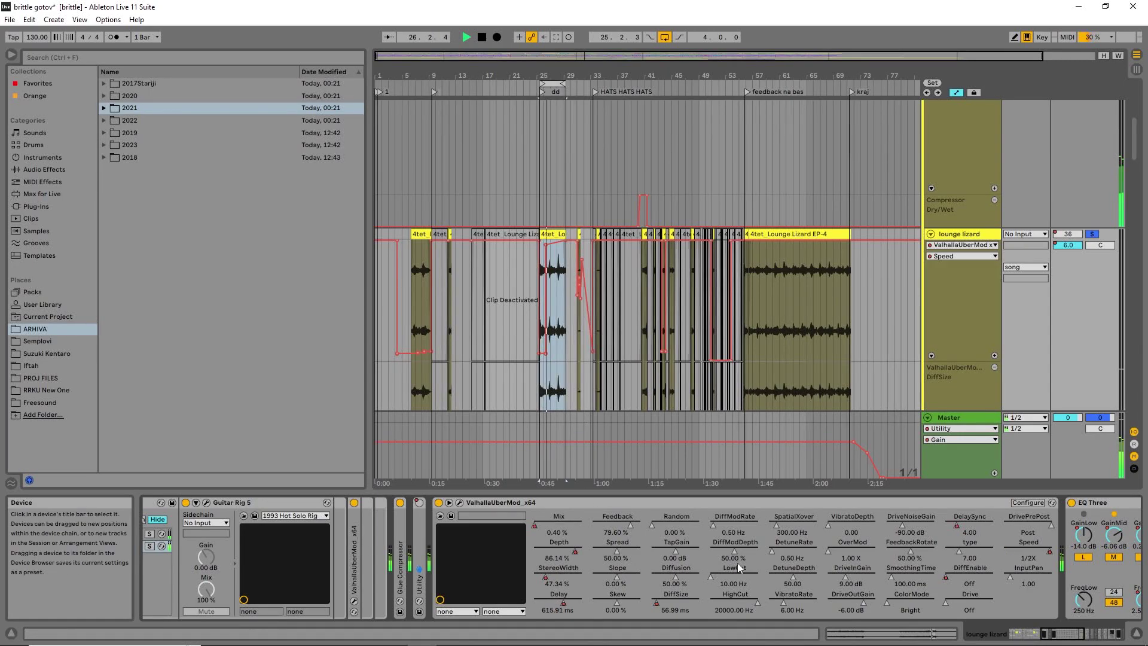
# Step: Reopen the second ValhallaUberMod's plug-in window and try the diffusion switch to show its automation
pyautogui.click(459, 502)
pyautogui.click(313, 250)
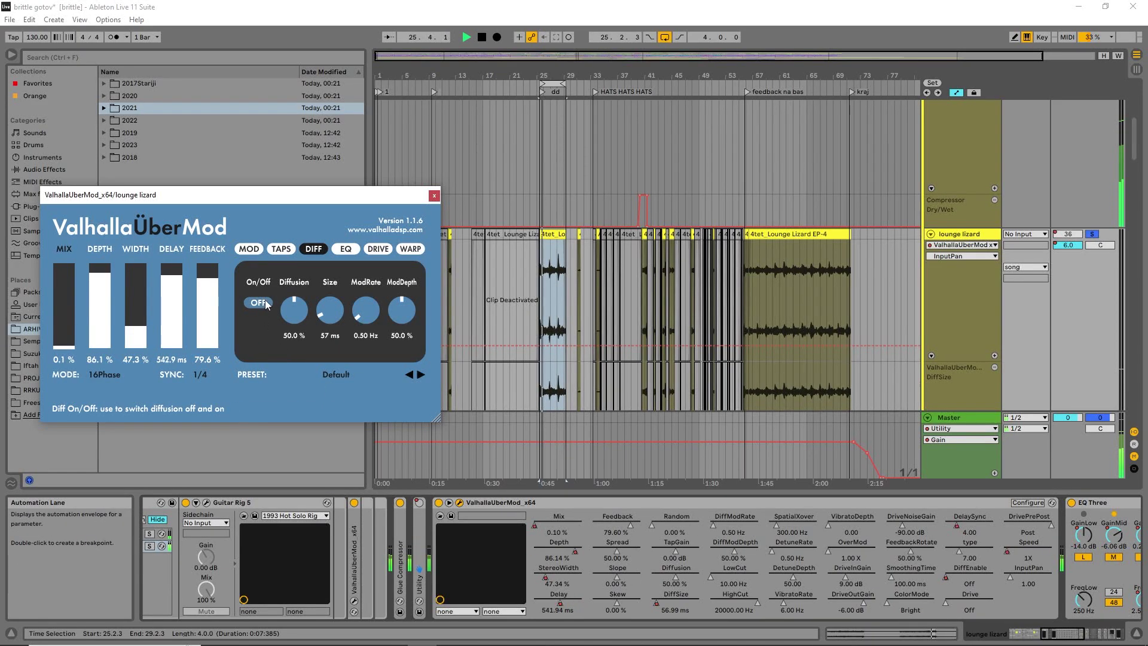
pyautogui.click(259, 303)
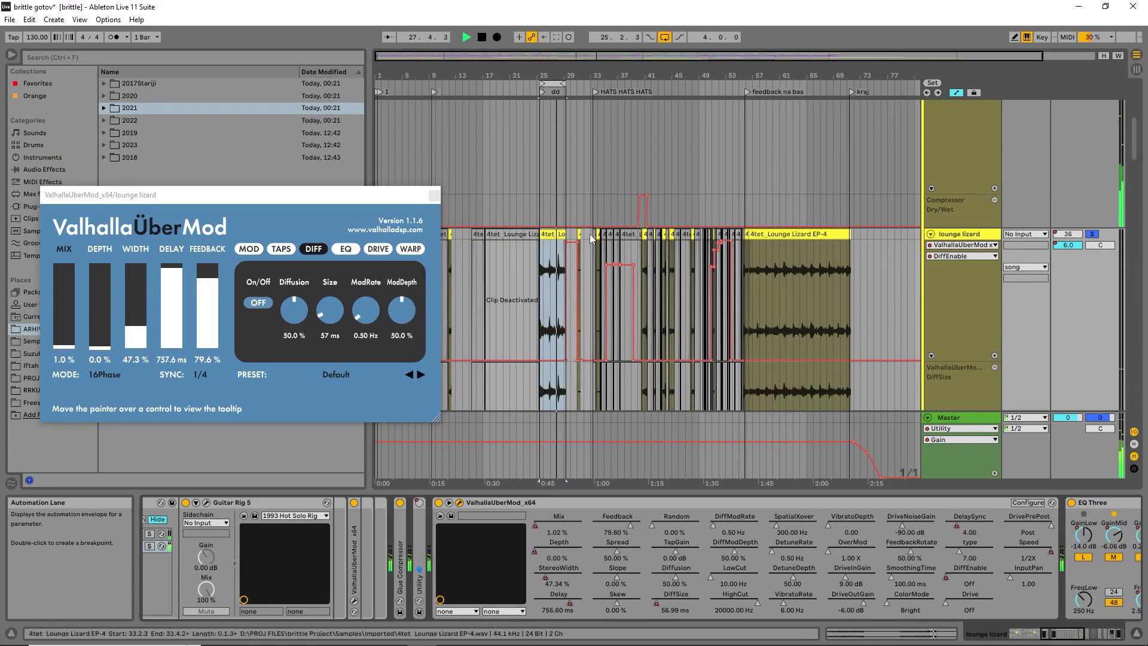
# Step: Extend the arrangement loop to the kraj locator and play from the feedback na bas locator with automation re-enabled
pyautogui.moveTo(565, 83); pyautogui.dragTo(853, 127)
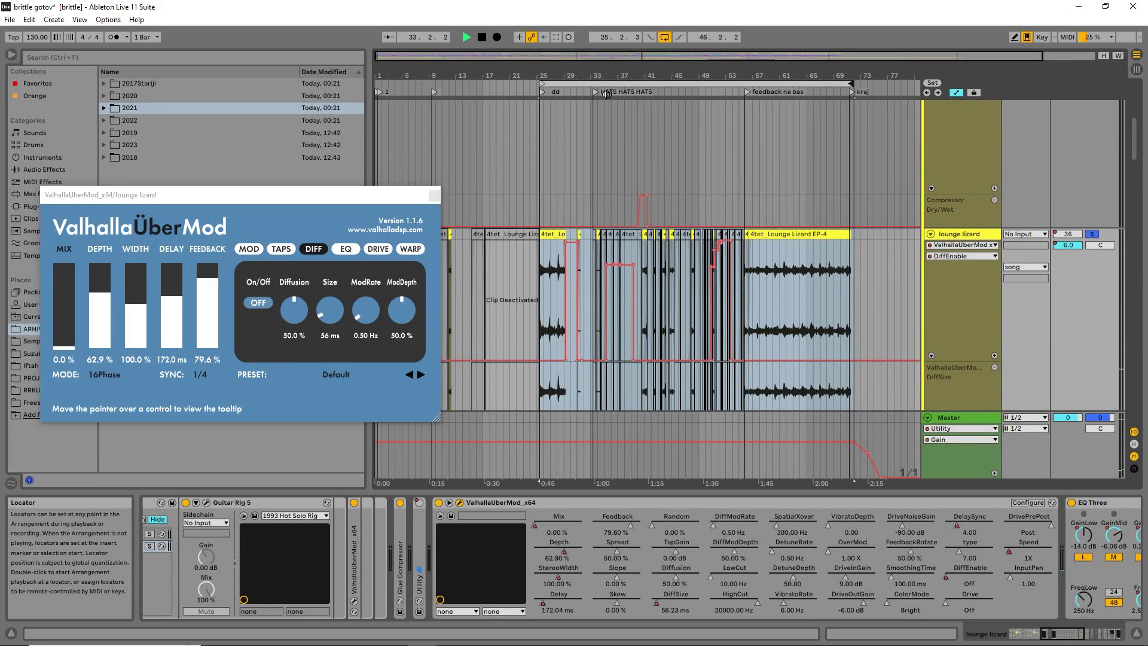
pyautogui.click(544, 37)
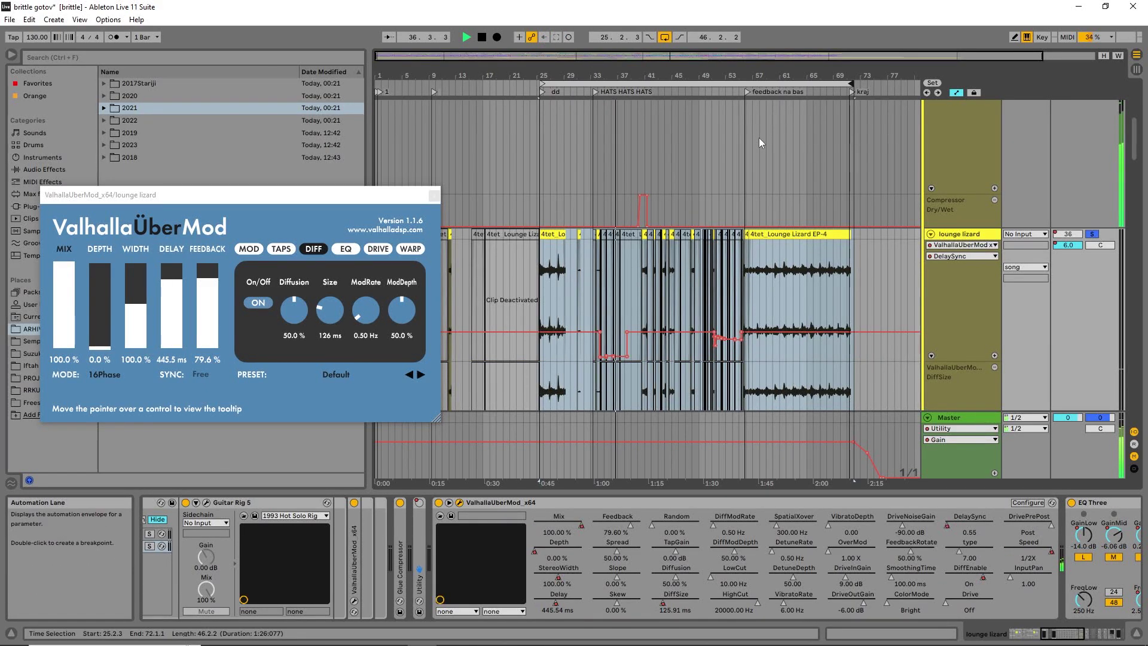
pyautogui.click(748, 93)
pyautogui.click(545, 37)
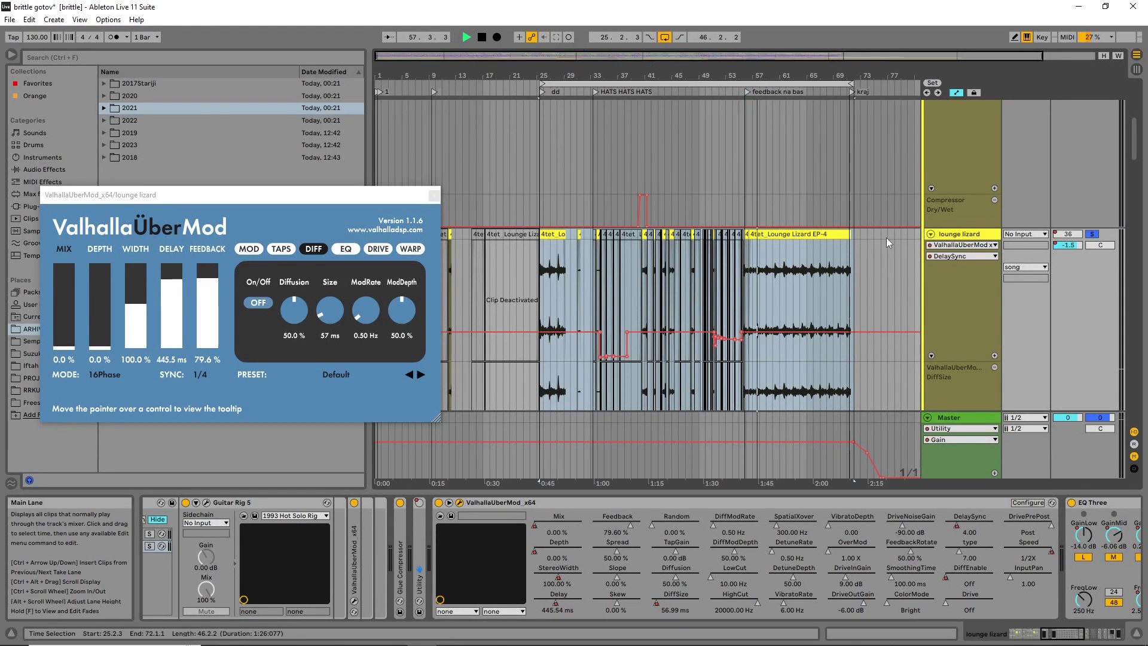
# Step: Examine the lounge lizard track's automation lanes and its nested effect racks while the feedback na bas section plays
pyautogui.moveTo(1136, 147); pyautogui.dragTo(1138, 158)
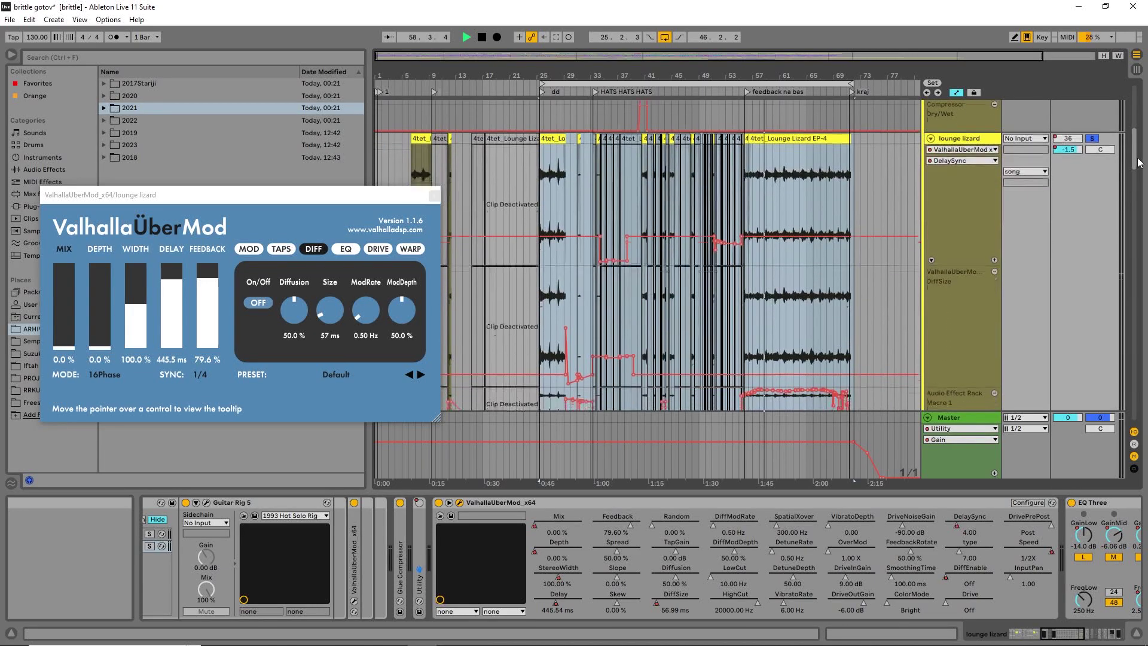
pyautogui.moveTo(1050, 633); pyautogui.dragTo(1017, 634)
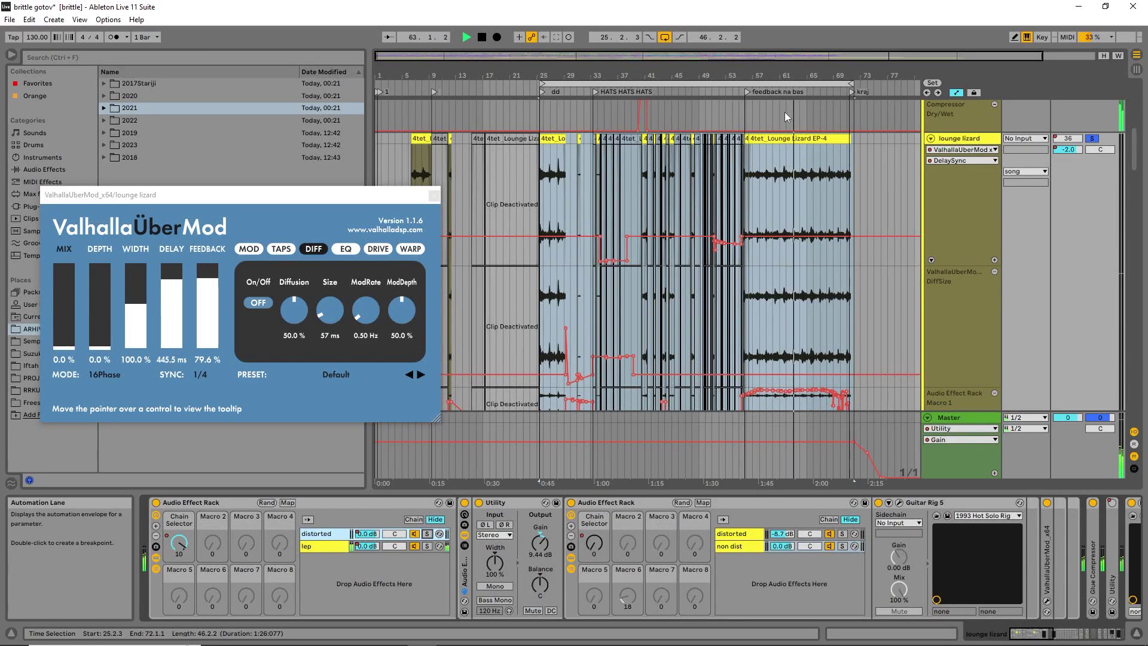
pyautogui.moveTo(1135, 151); pyautogui.dragTo(1110, 182)
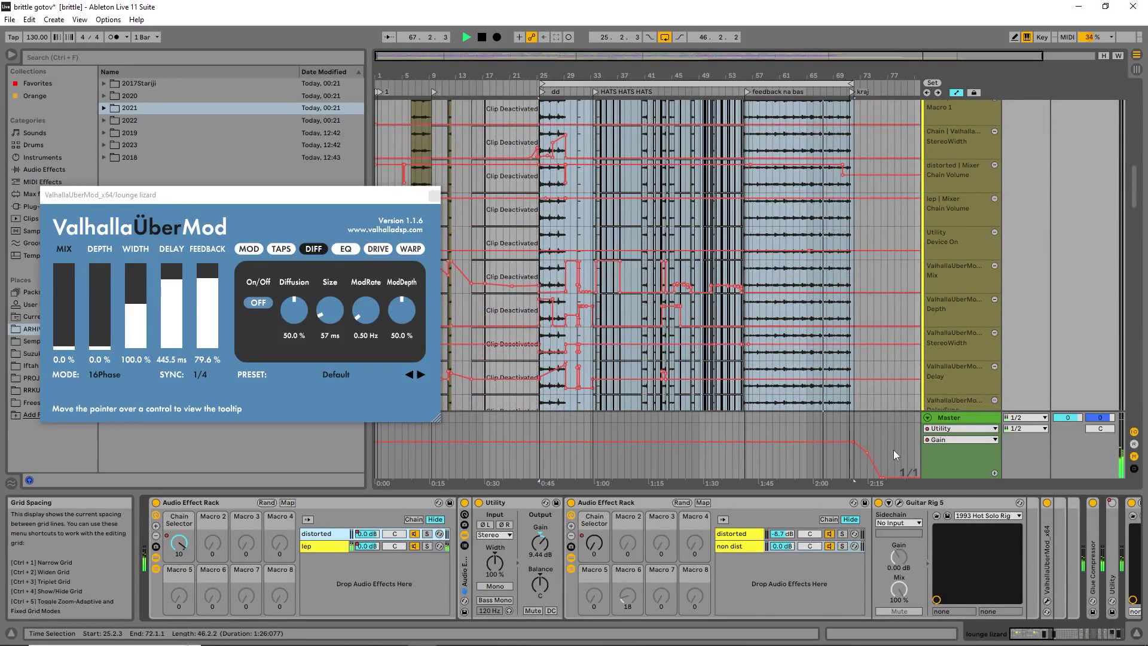
pyautogui.moveTo(1044, 635)
pyautogui.mouseDown()
pyautogui.moveTo(1110, 638)
pyautogui.moveTo(1023, 635)
pyautogui.mouseUp()
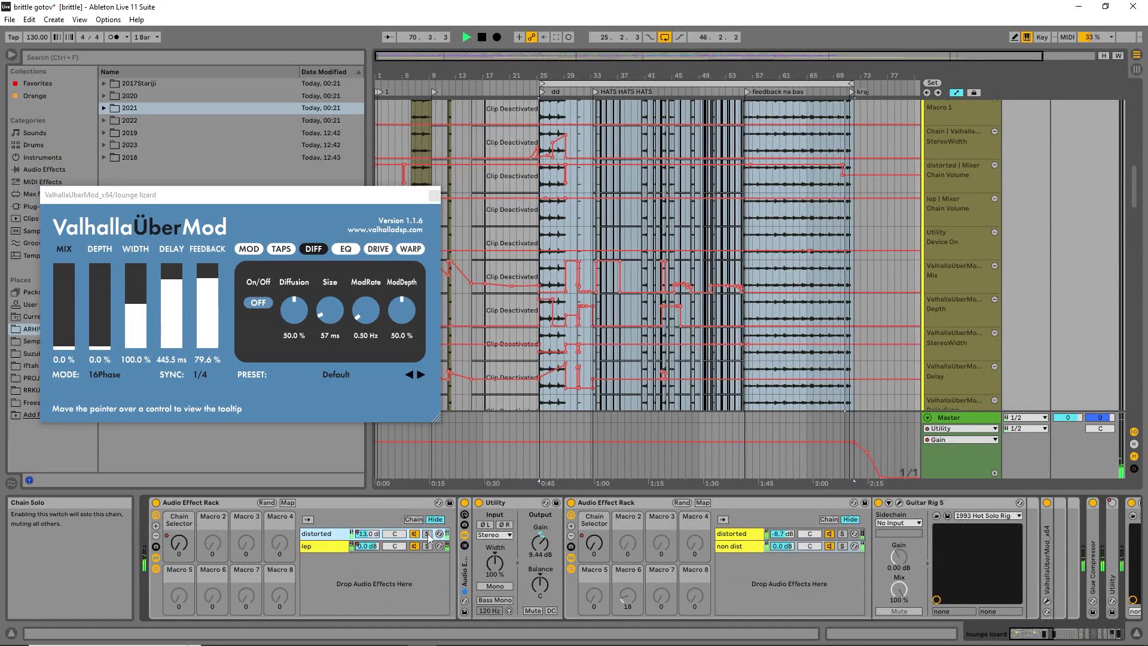
pyautogui.scroll(5, 986, 143)
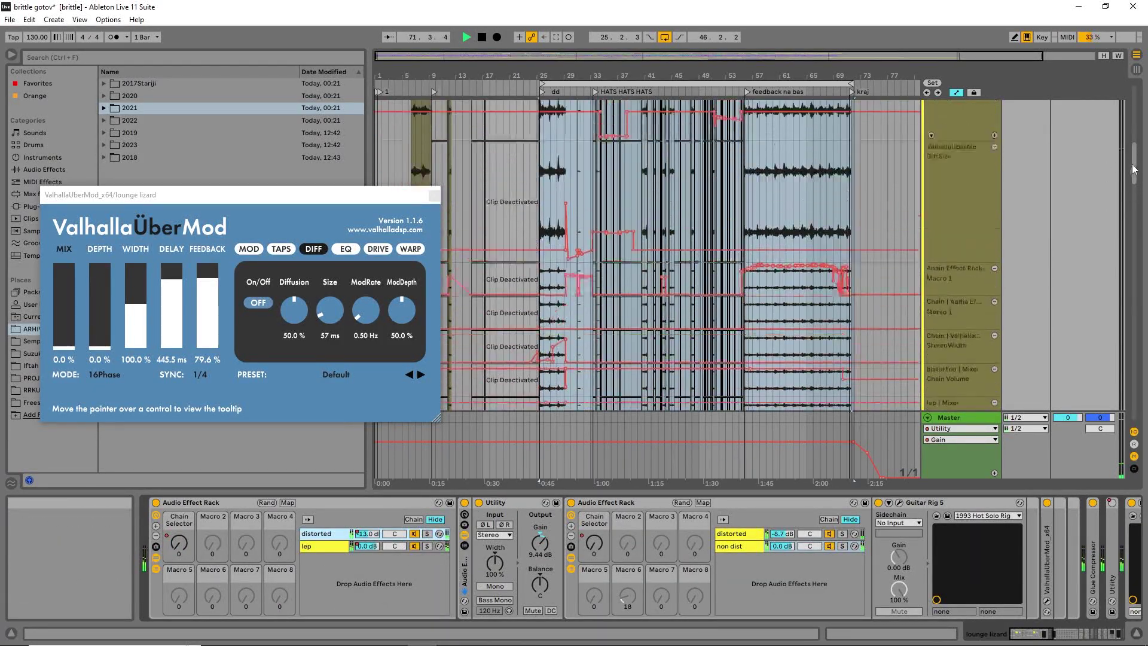
# Step: Replay from the feedback na bas locator and select the first rack's lep and distorted chains in turn to compare them
pyautogui.click(749, 92)
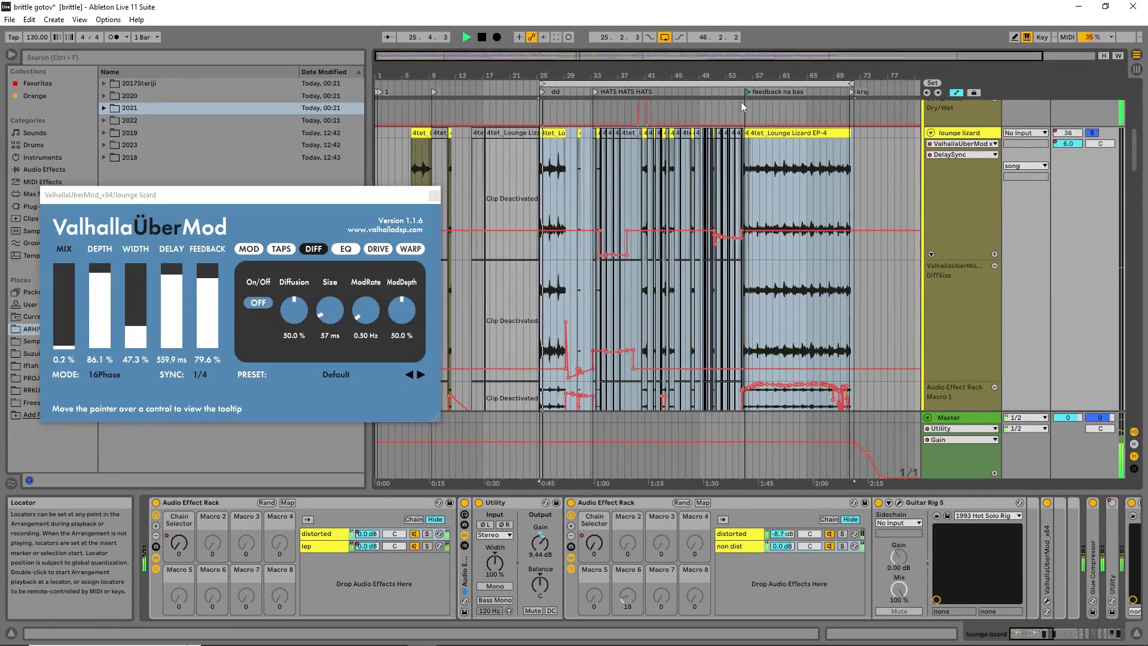
pyautogui.click(321, 548)
pyautogui.click(323, 533)
pyautogui.click(323, 546)
pyautogui.click(326, 533)
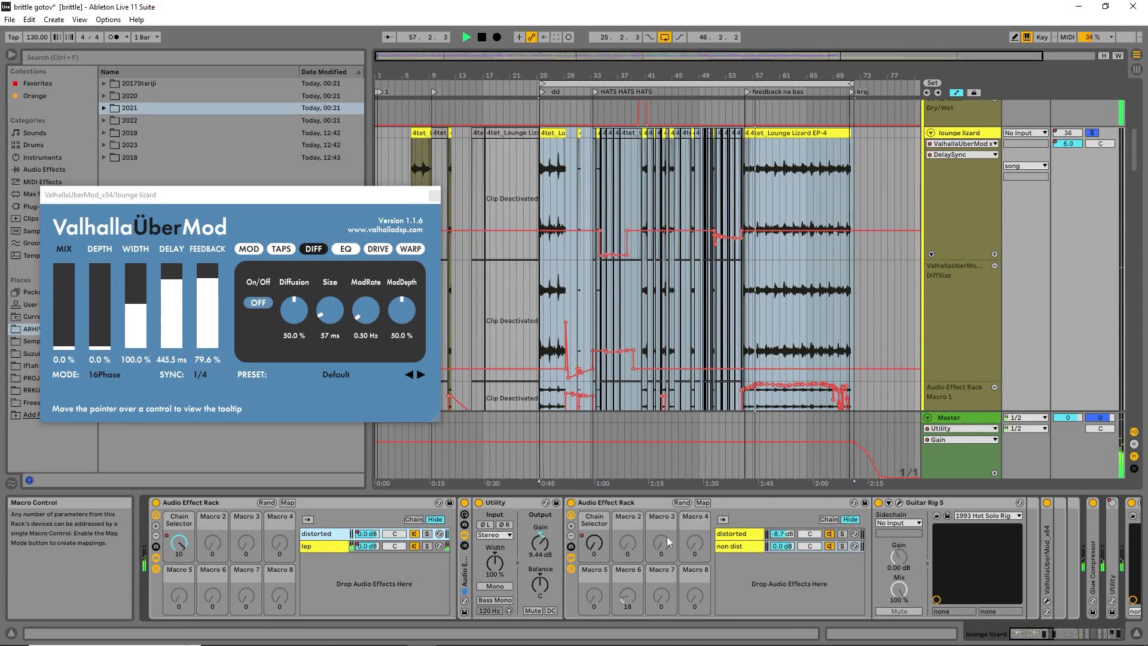
# Step: Fold the nested Audio Effect Rack, the Utility before it and the second ValhallaUberMod
pyautogui.click(1046, 635)
pyautogui.moveTo(1046, 635); pyautogui.dragTo(1017, 634)
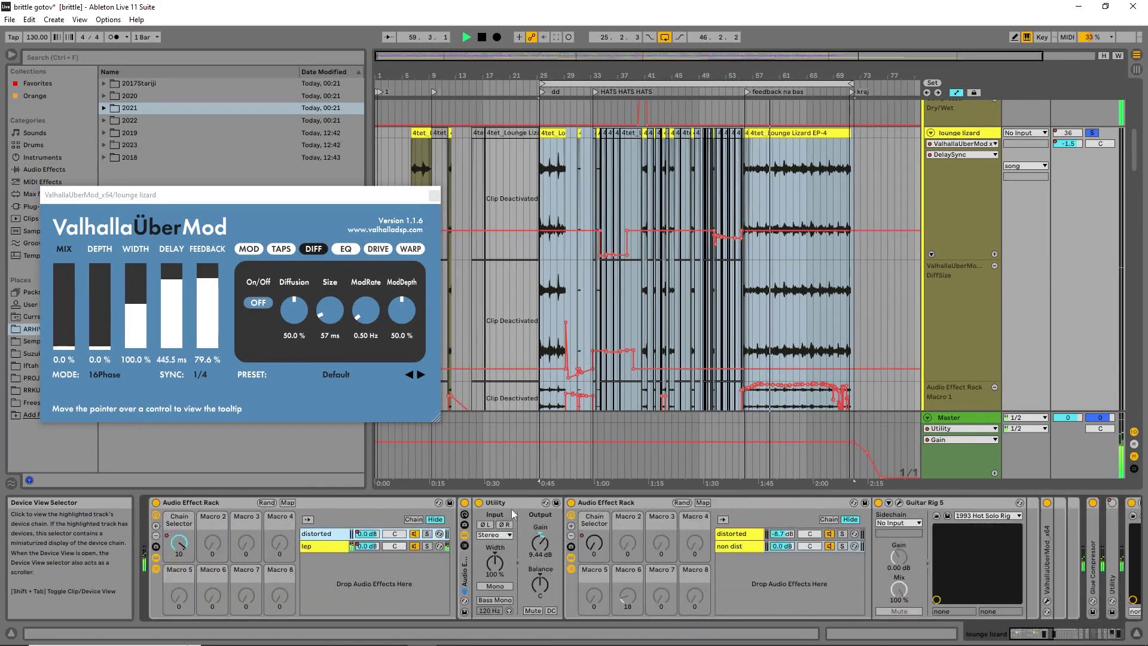
pyautogui.doubleClick(605, 503)
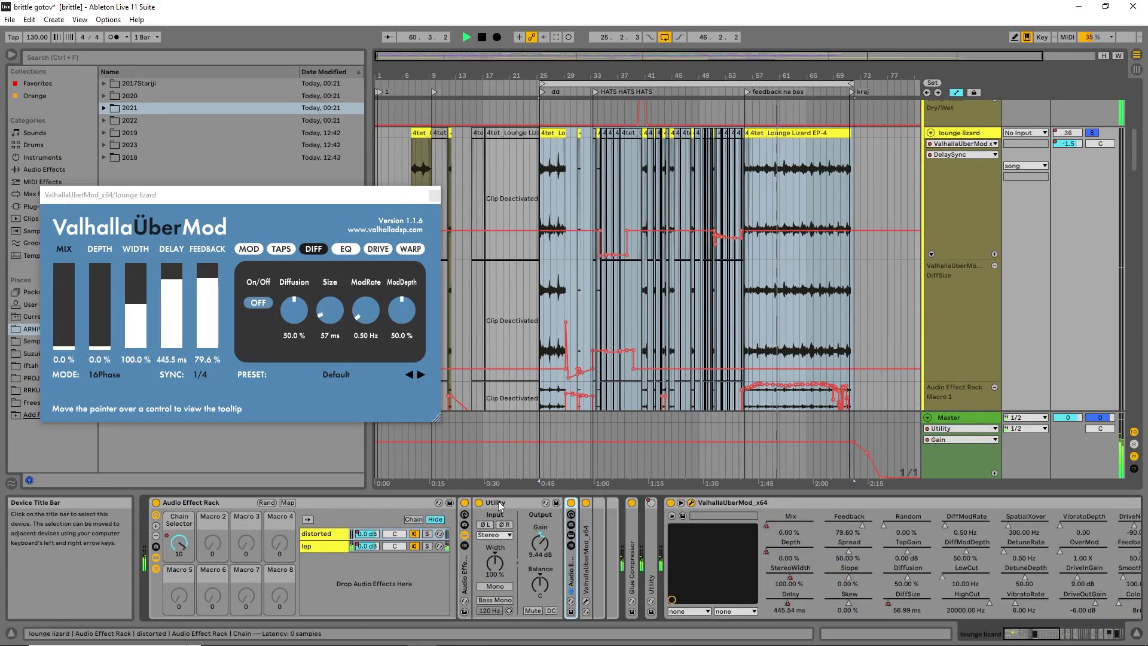
pyautogui.doubleClick(508, 502)
pyautogui.click(615, 503)
pyautogui.click(616, 503)
# Step: Fold the Utility after S1 Imager Stereo and the EQ Three, and unfold the second ValhallaUberMod to review its automation lanes
pyautogui.doubleClick(637, 503)
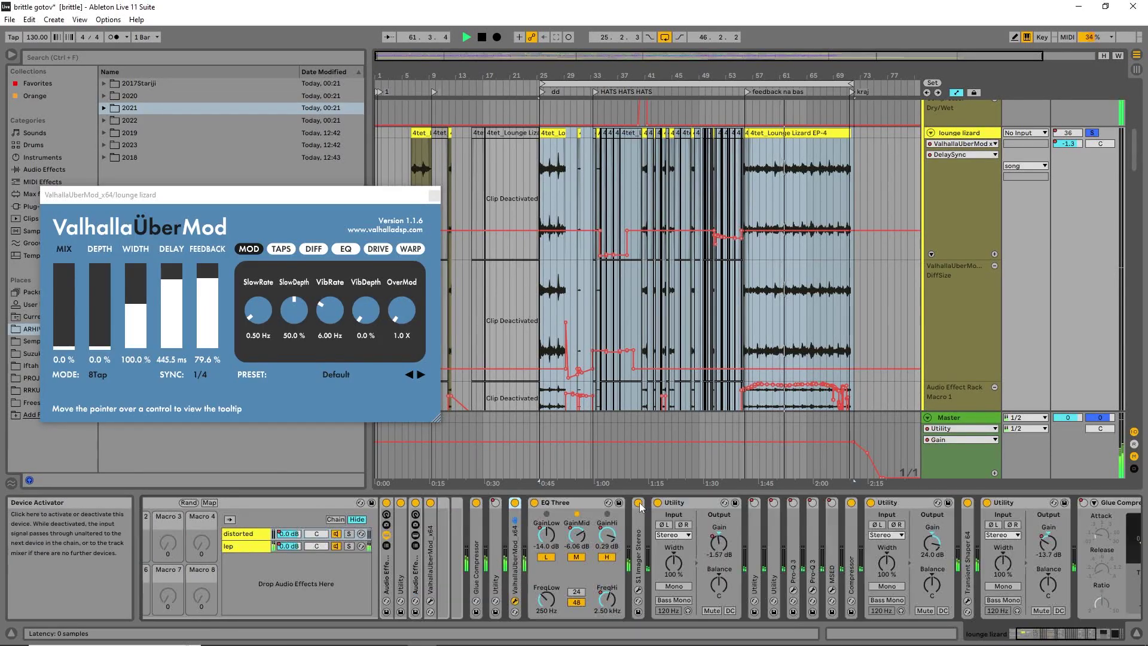
pyautogui.doubleClick(686, 502)
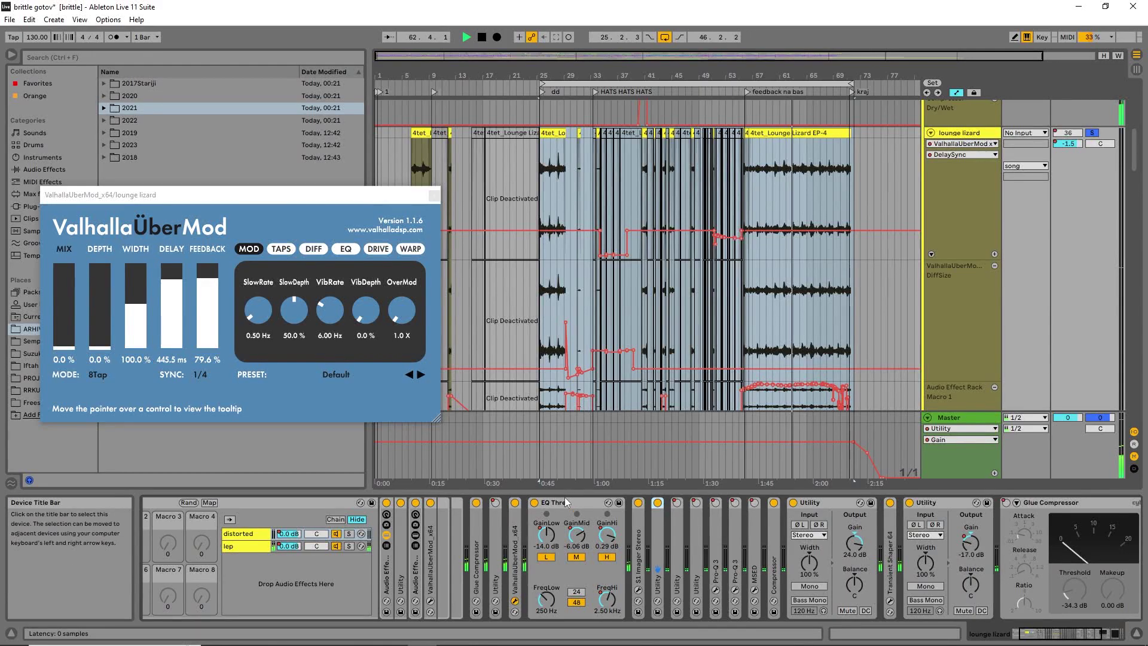
pyautogui.doubleClick(565, 502)
pyautogui.doubleClick(518, 551)
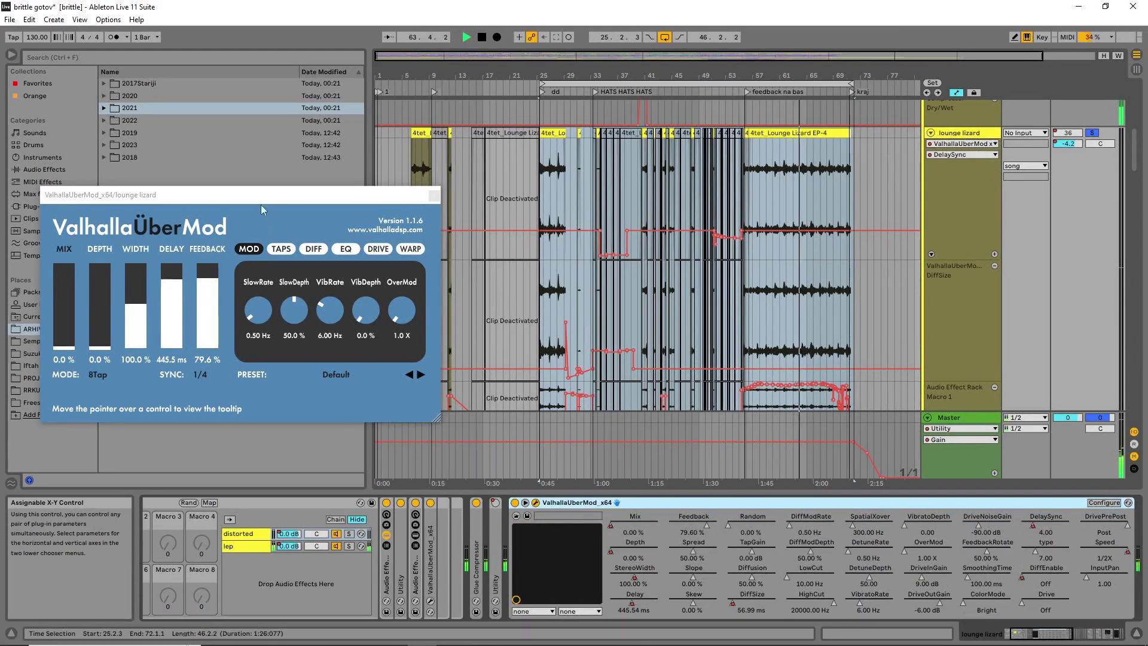
pyautogui.moveTo(1135, 136); pyautogui.dragTo(1135, 194)
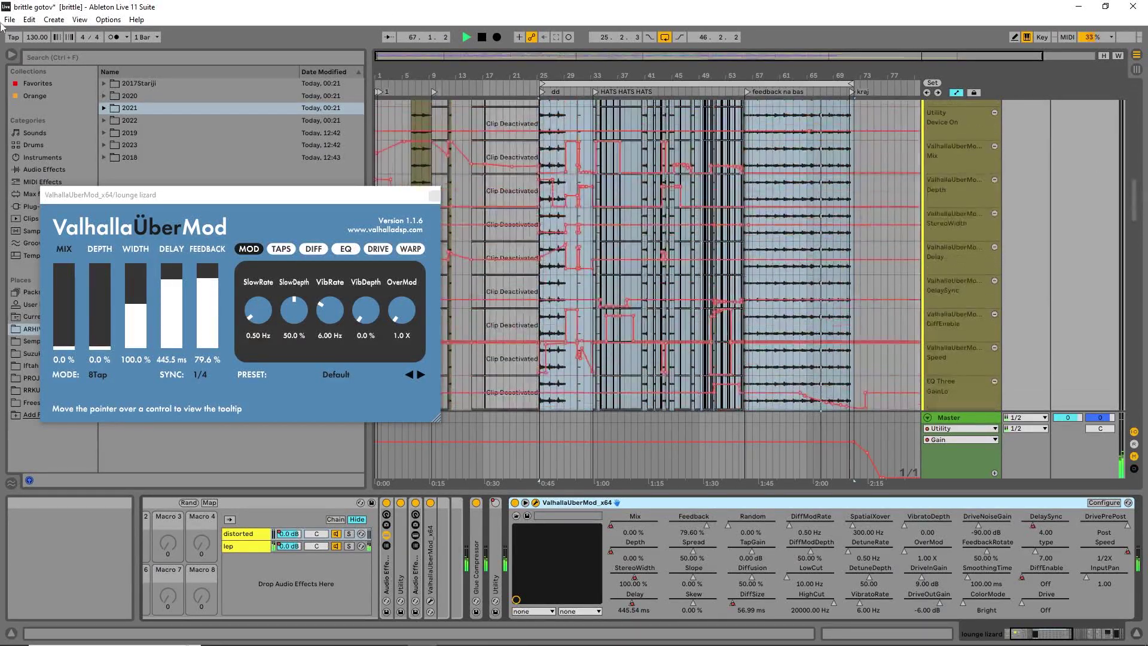
# Step: Reload the brittle gotov Live Set from the recent sets, switching briefly to OBS and back while it loads
pyautogui.click(9, 19)
pyautogui.moveTo(60, 57)
pyautogui.click(361, 86)
pyautogui.click(584, 354)
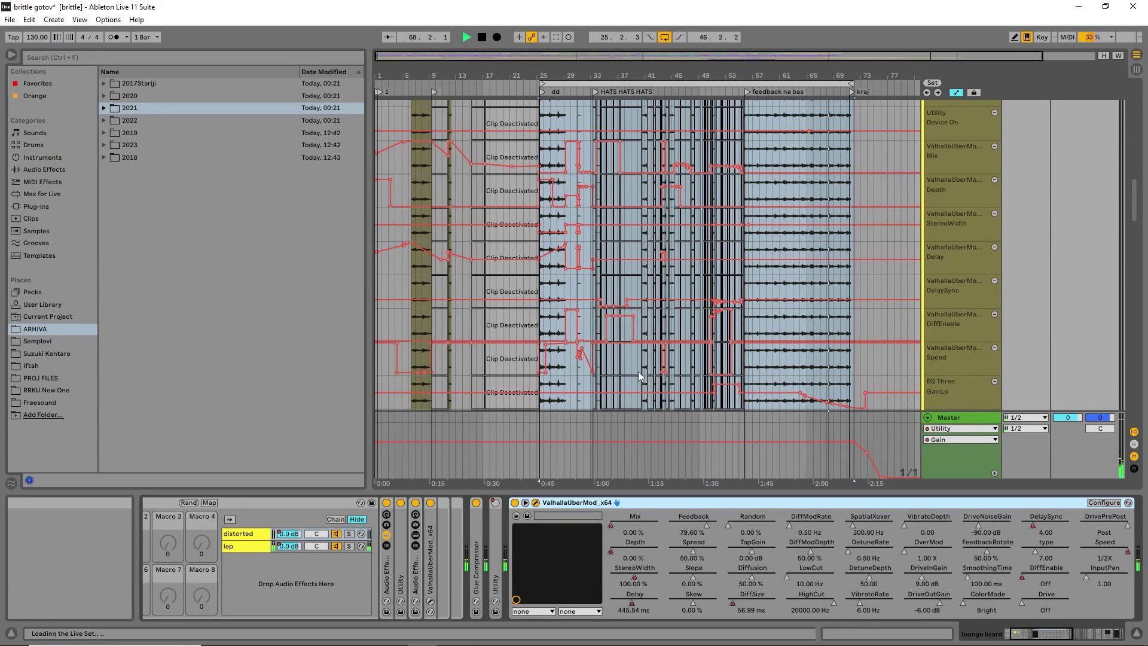
pyautogui.hotkey('alt', 'Tab')
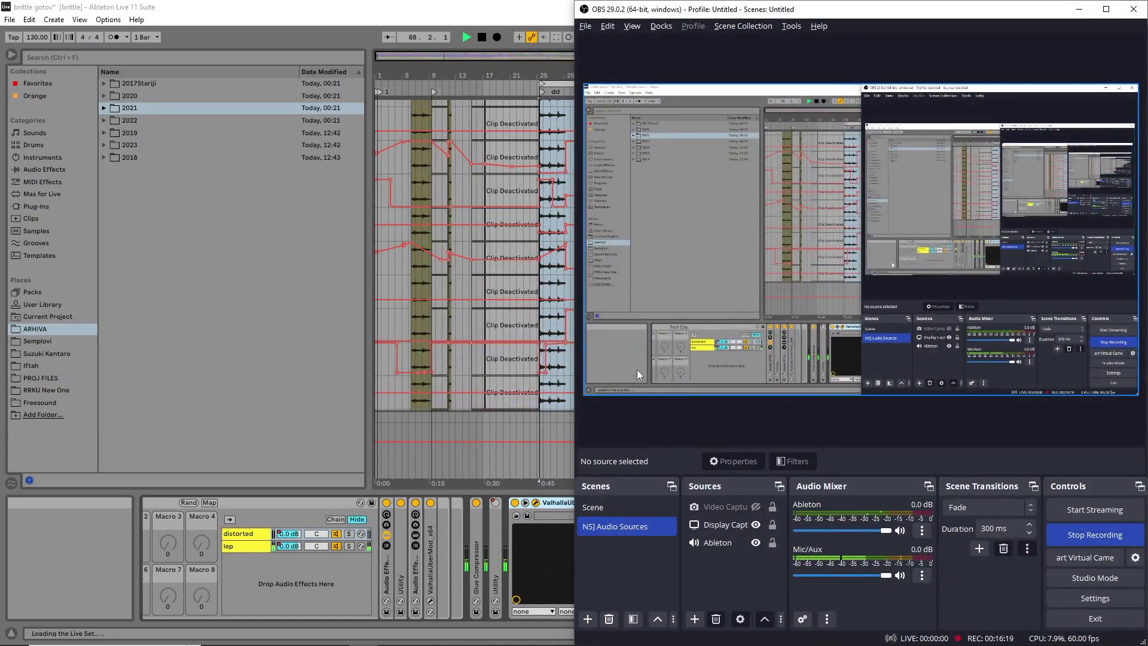
pyautogui.hotkey('alt', 'Tab')
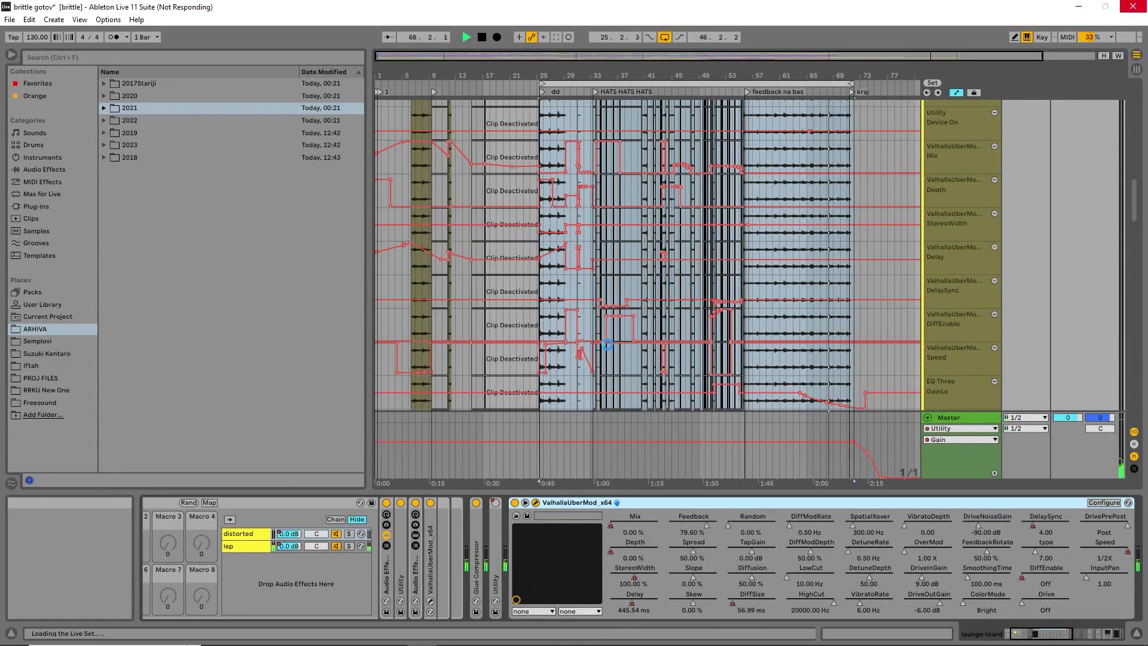
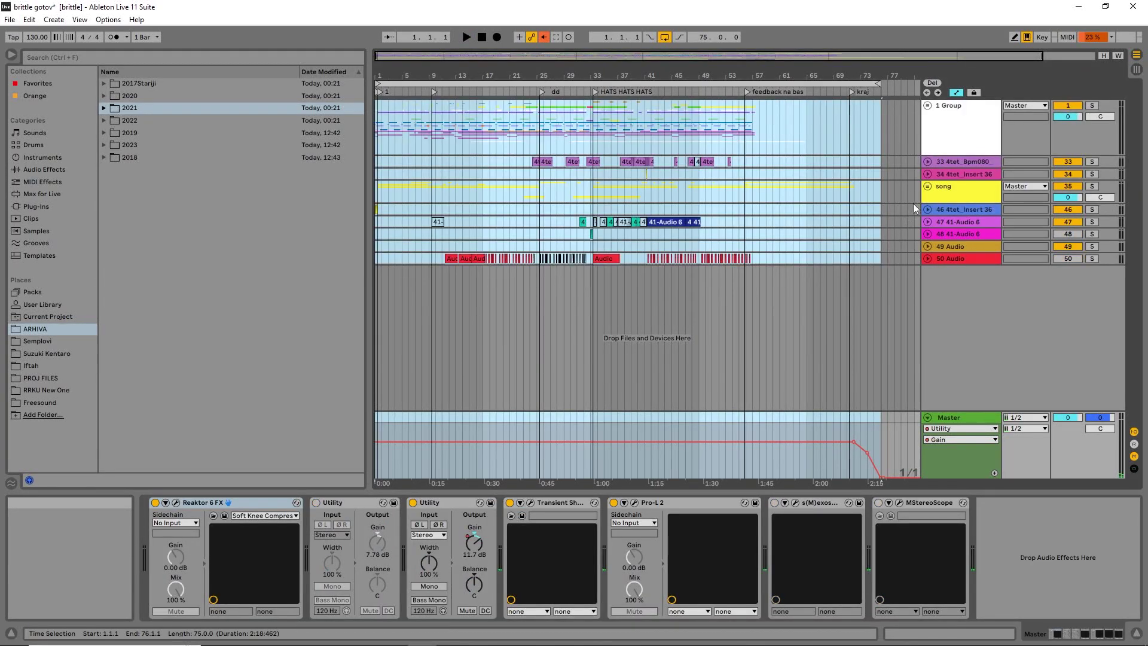
# Step: Unfold the song group and solo the lounge lizard track
pyautogui.click(926, 188)
pyautogui.scroll(-5, 932, 225)
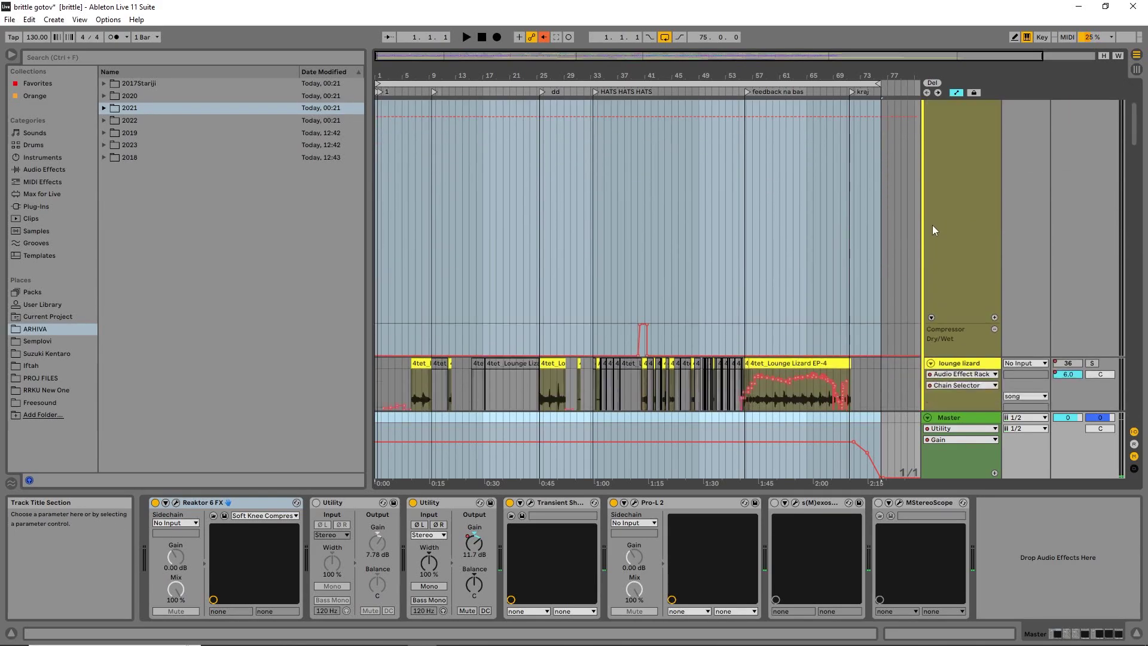
pyautogui.click(1092, 324)
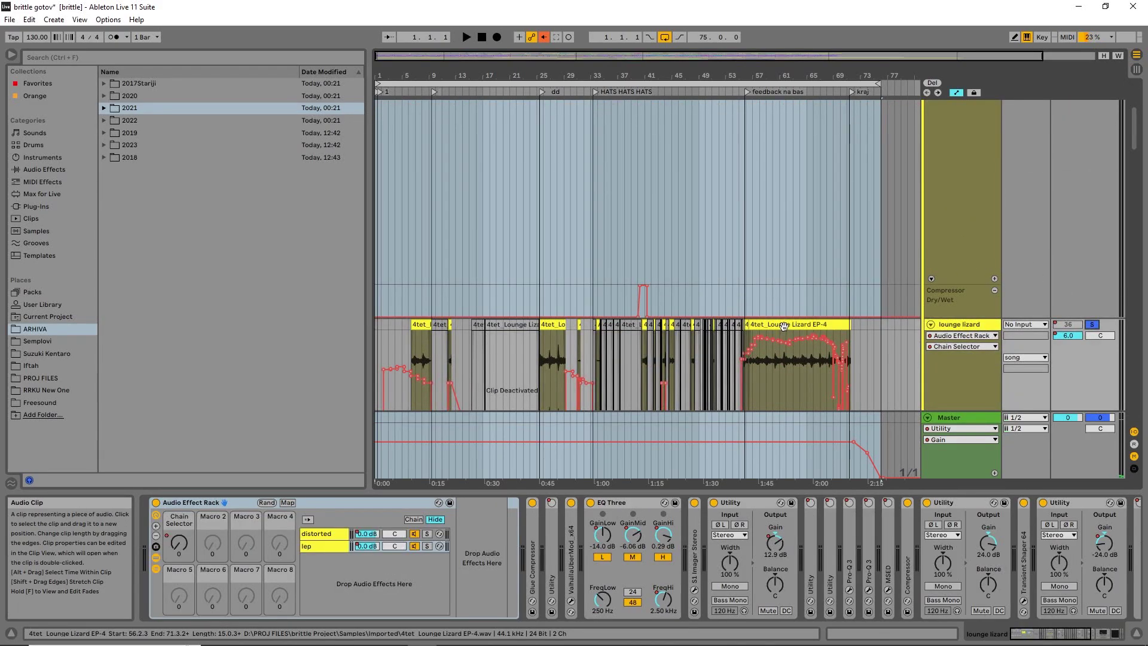
# Step: Play the lounge lizard track's last clip in the feedback na bas section and view the track's automation lanes
pyautogui.click(781, 324)
pyautogui.press('space')
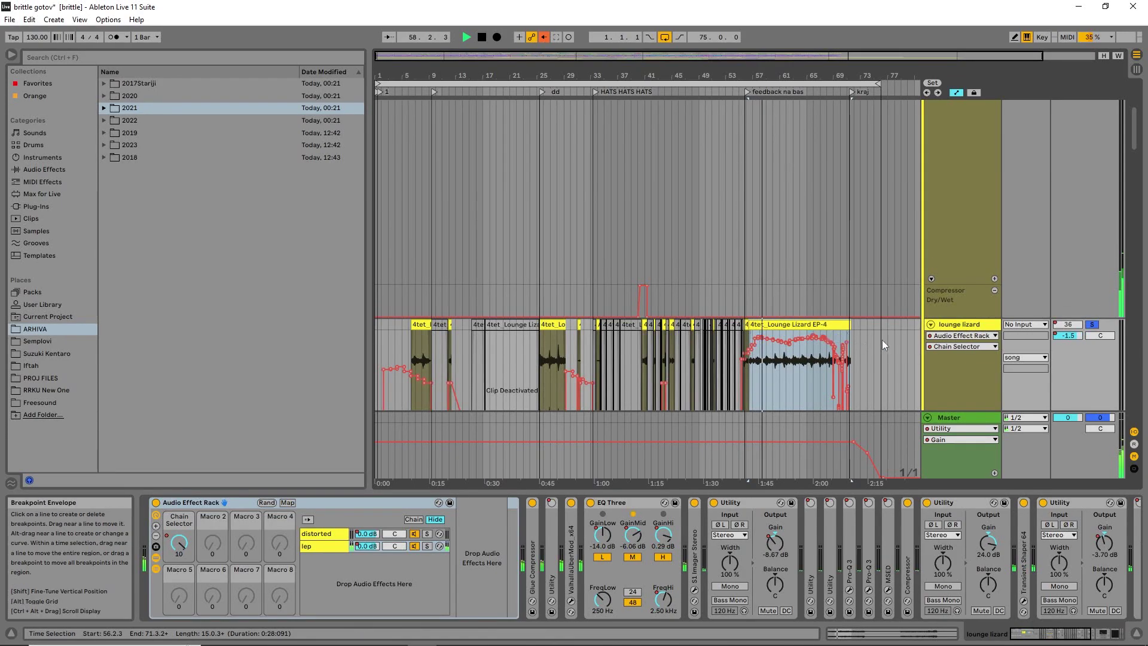
pyautogui.moveTo(1135, 130); pyautogui.dragTo(1135, 233)
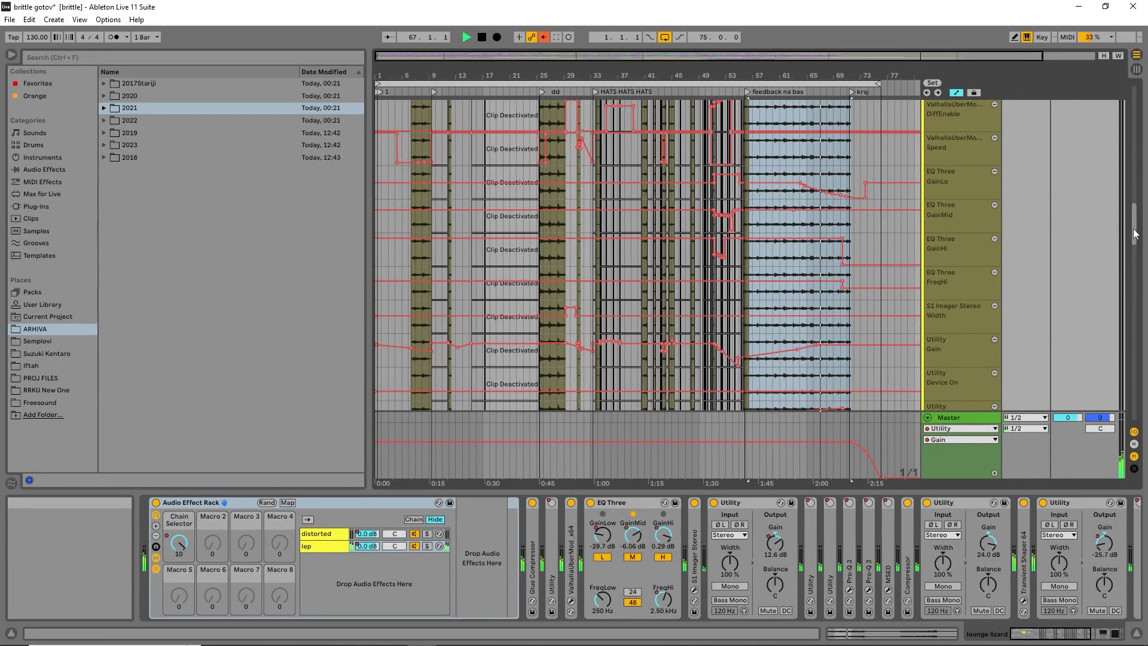
# Step: Solo the boodala track, play the feedback na bas section from bar 58, and take the track out of solo
pyautogui.moveTo(1135, 233); pyautogui.dragTo(1128, 300)
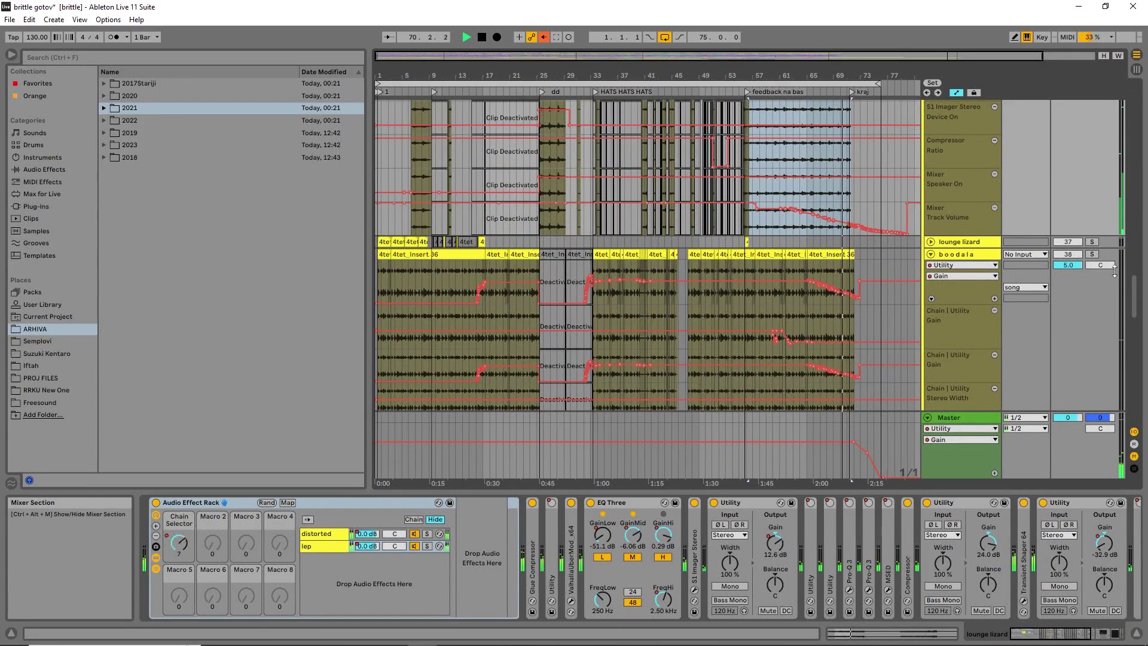
pyautogui.press('space')
pyautogui.click(767, 190)
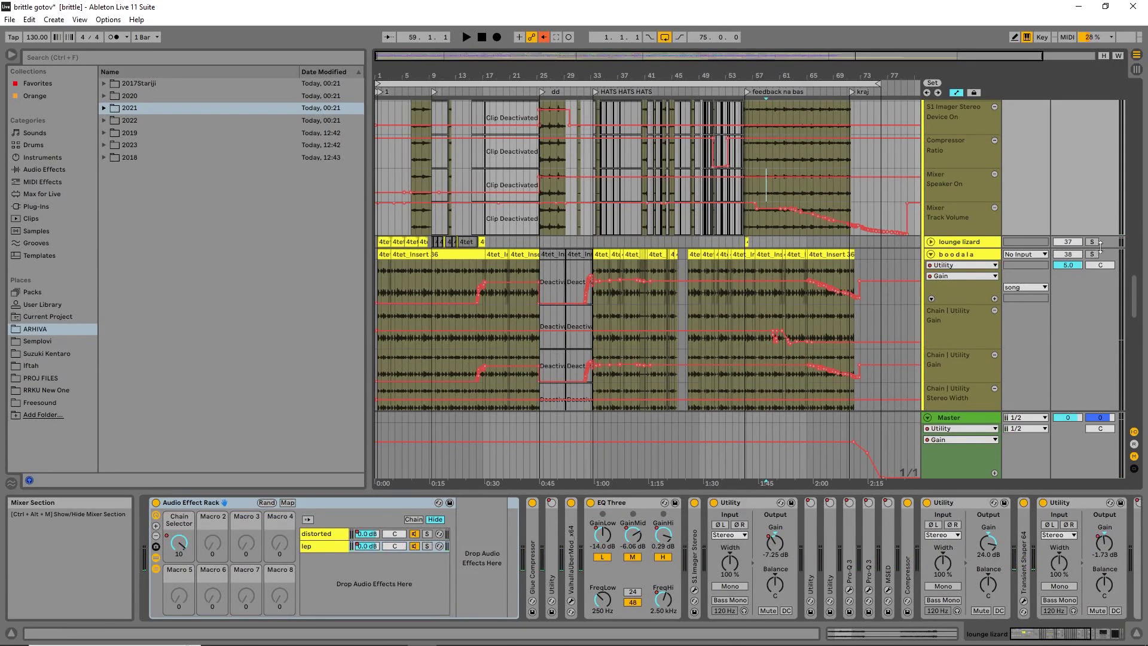
pyautogui.click(762, 298)
pyautogui.press('space')
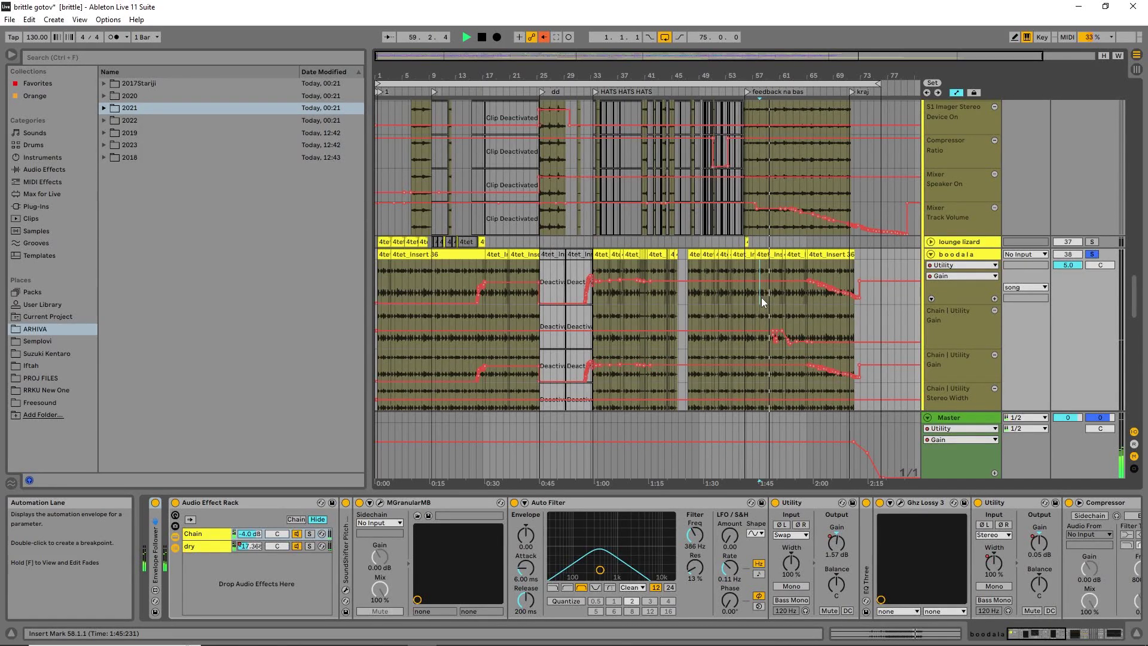
pyautogui.click(1093, 255)
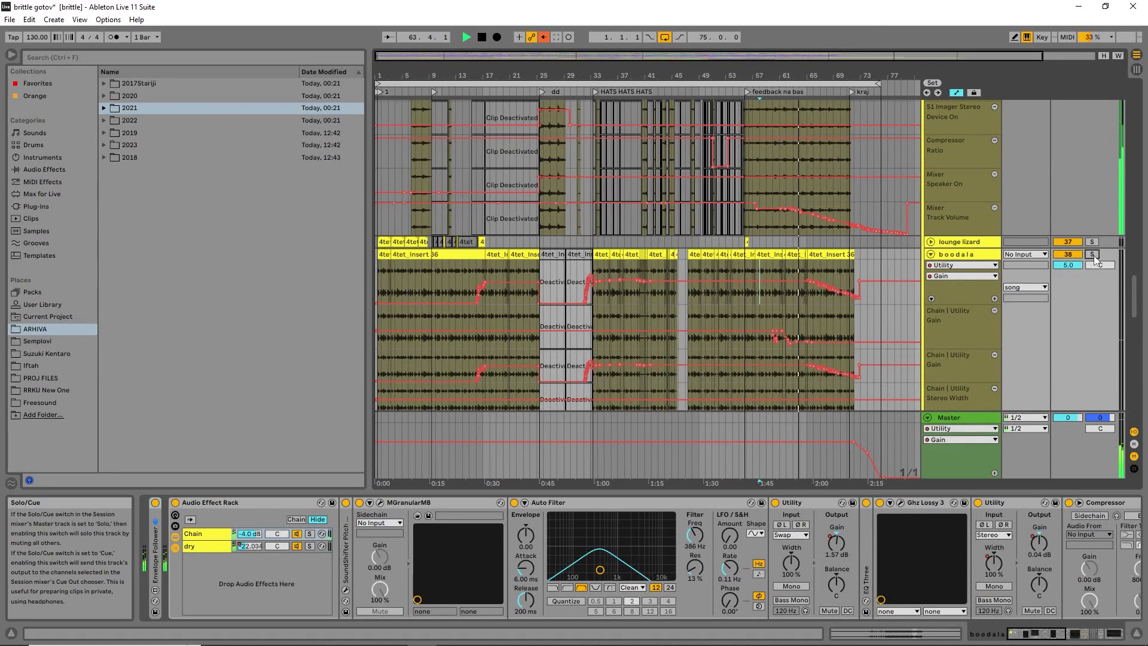
# Step: Solo the first lounge lizard track and play the end of its last clip, reviewing the Chain Selector automation up close
pyautogui.moveTo(1134, 296); pyautogui.dragTo(1135, 135)
pyautogui.click(1091, 257)
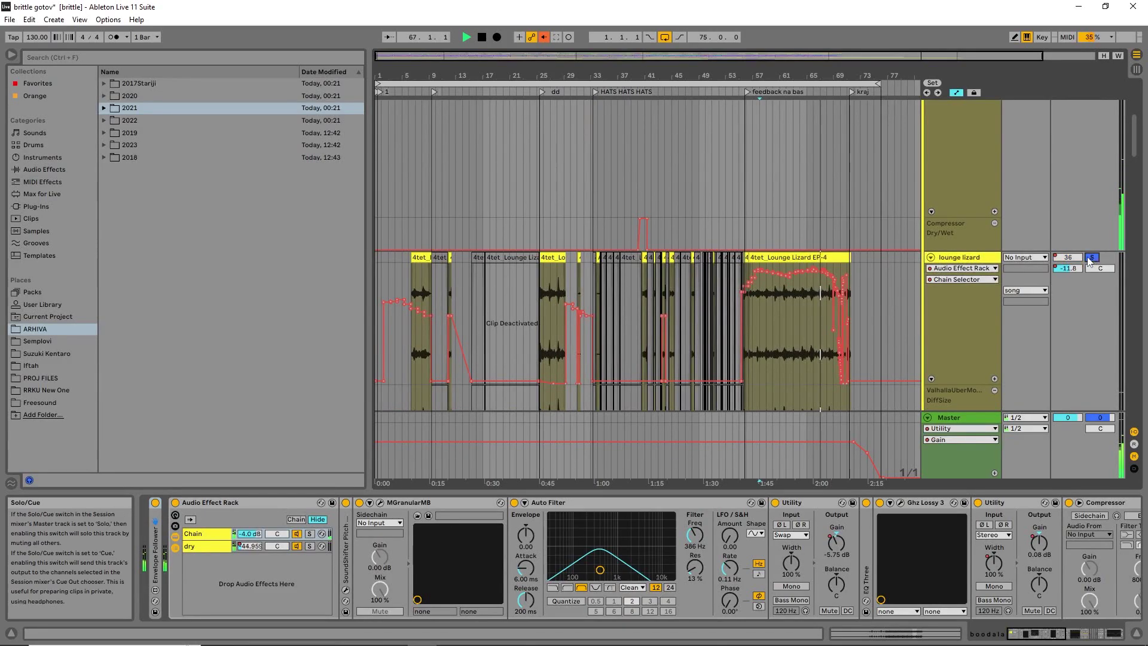
pyautogui.click(786, 326)
pyautogui.click(824, 340)
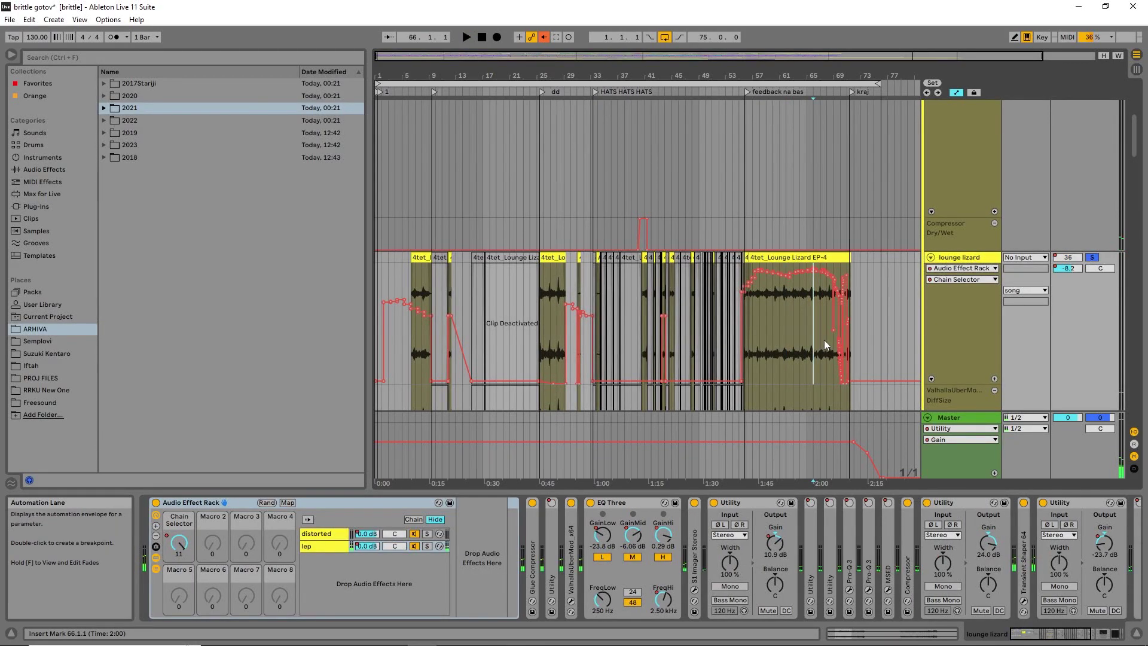
pyautogui.moveTo(1046, 630)
pyautogui.mouseDown()
pyautogui.moveTo(1070, 631)
pyautogui.moveTo(1038, 631)
pyautogui.mouseUp()
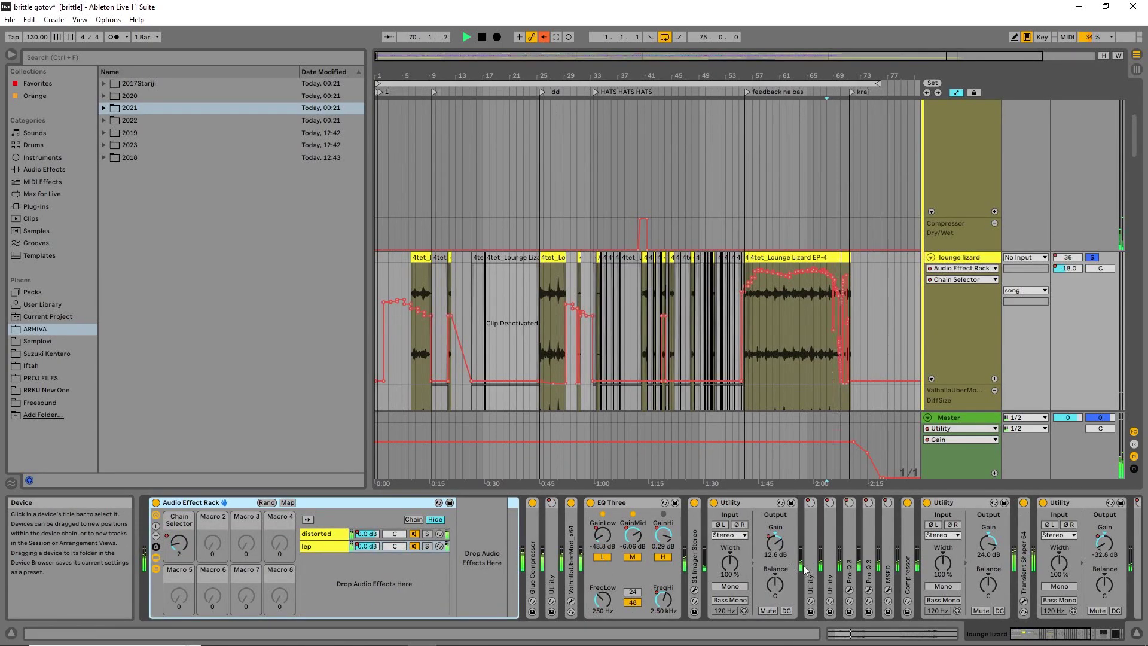
pyautogui.moveTo(845, 76); pyautogui.dragTo(845, 156)
pyautogui.click(775, 361)
pyautogui.press('space')
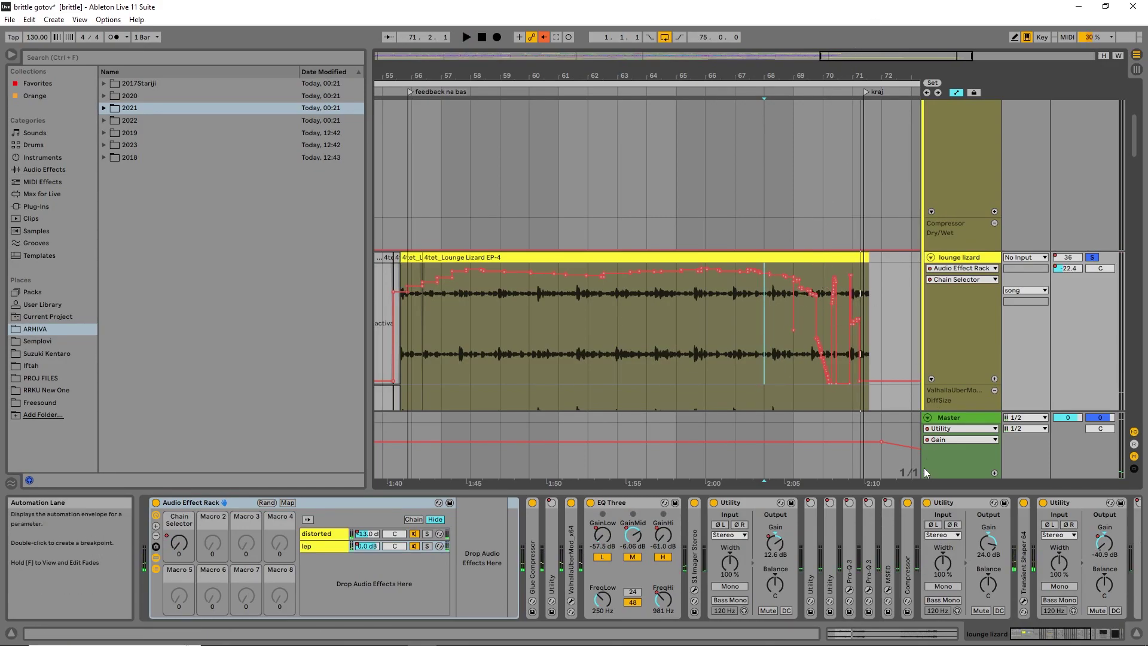
# Step: Unfold MSED in the lounge lizard device chain, open its plug-in window and move the window over the arrangement
pyautogui.scroll(-1, 848, 385)
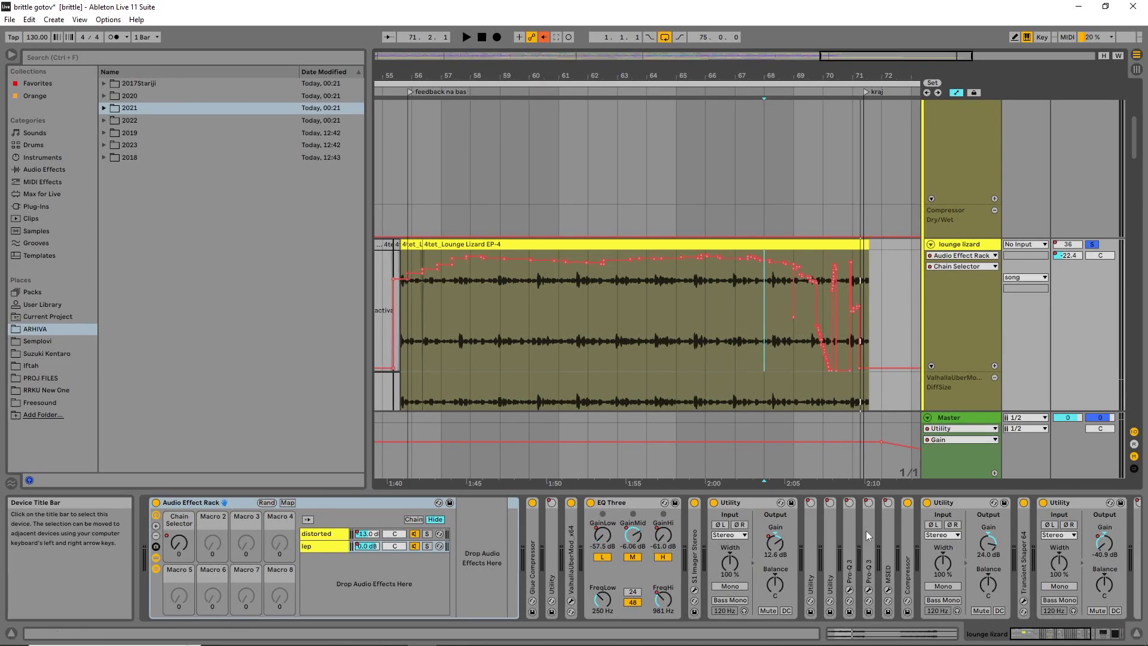
pyautogui.scroll(-3, 805, 551)
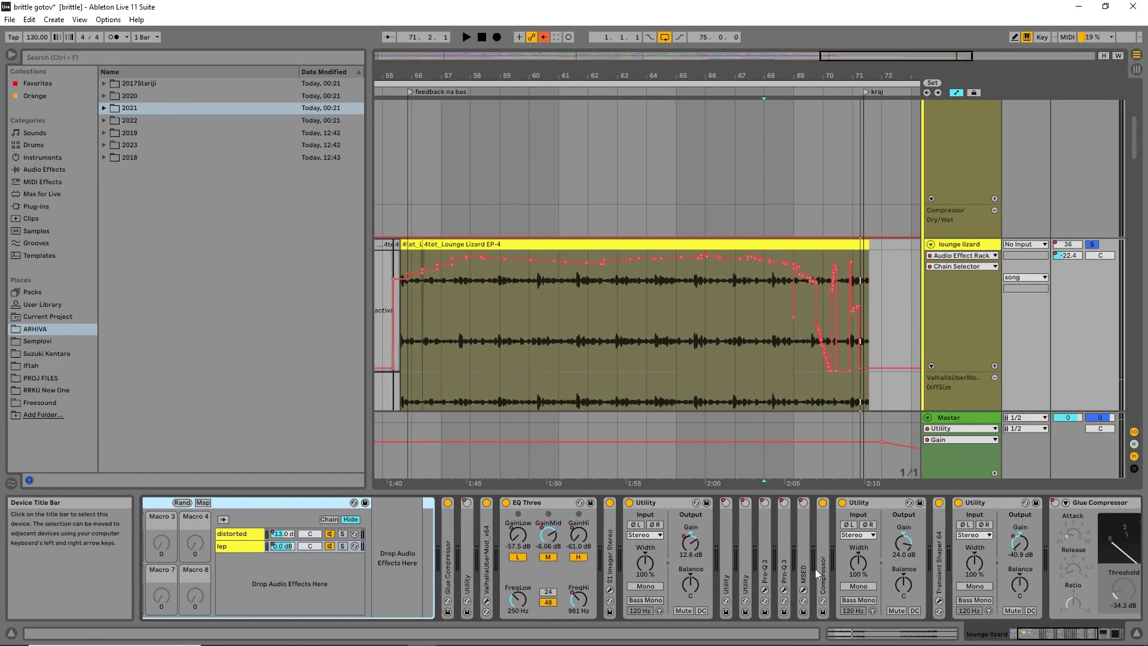
pyautogui.doubleClick(807, 563)
pyautogui.click(824, 502)
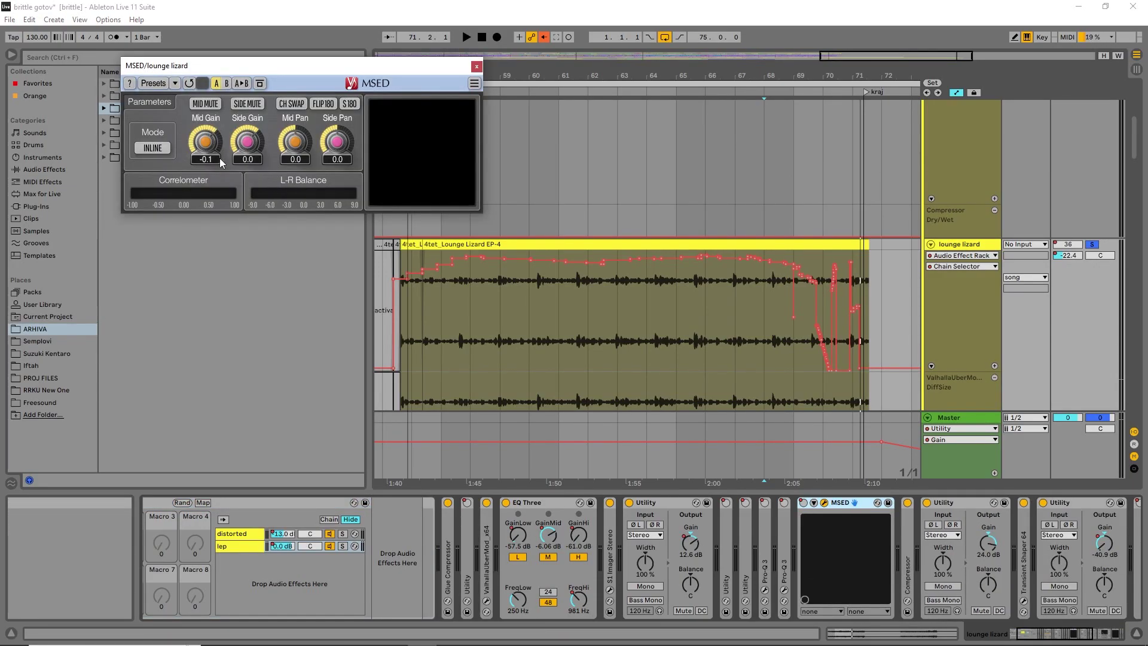
pyautogui.moveTo(262, 65); pyautogui.dragTo(402, 91)
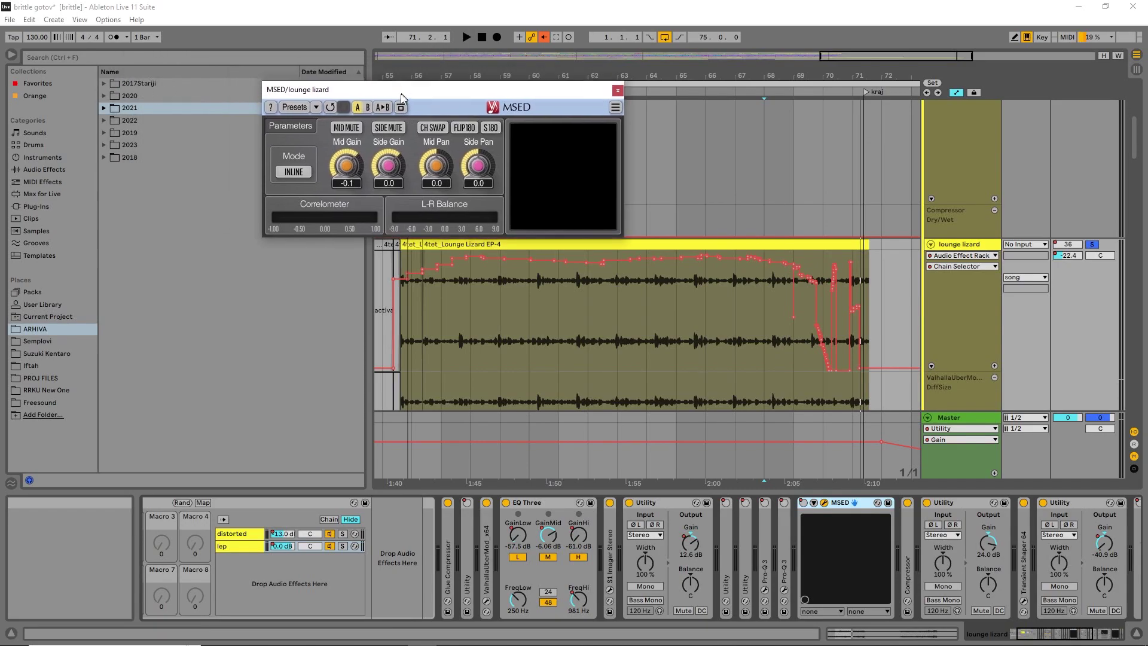
# Step: Unfold the Compressor after S1 Imager at the end of the chain and view its sidechain settings
pyautogui.click(1097, 638)
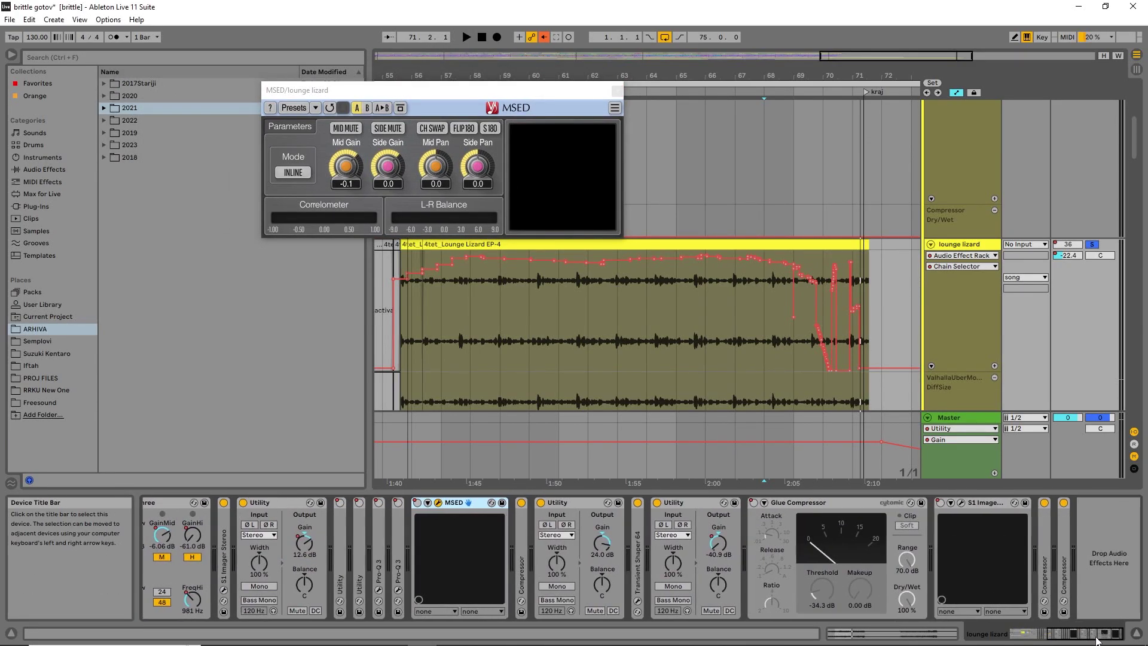
pyautogui.doubleClick(1046, 556)
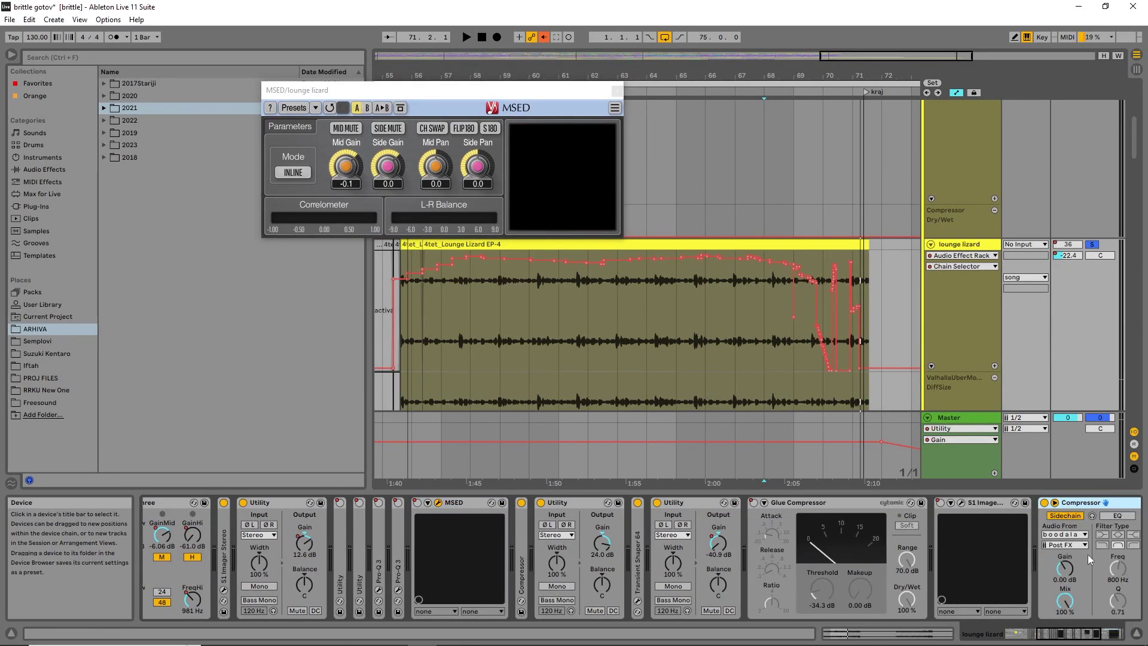
pyautogui.click(1099, 637)
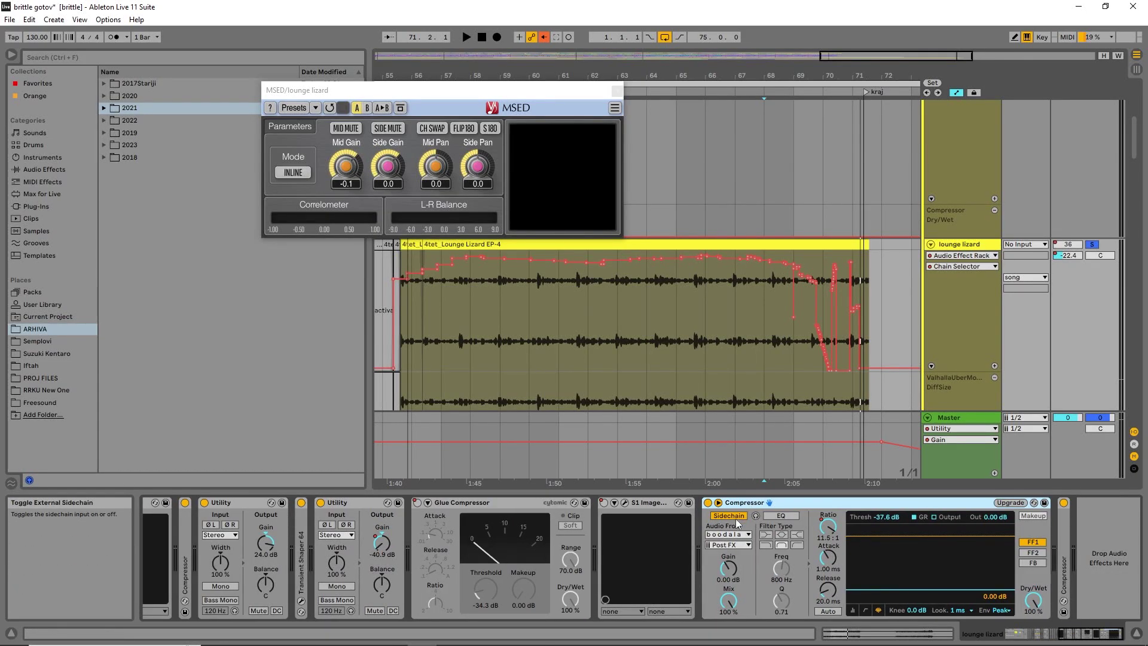
# Step: Re-enable the overridden automation and fold the first lounge lizard track and the boodala track
pyautogui.moveTo(595, 75); pyautogui.dragTo(591, 42)
pyautogui.click(544, 37)
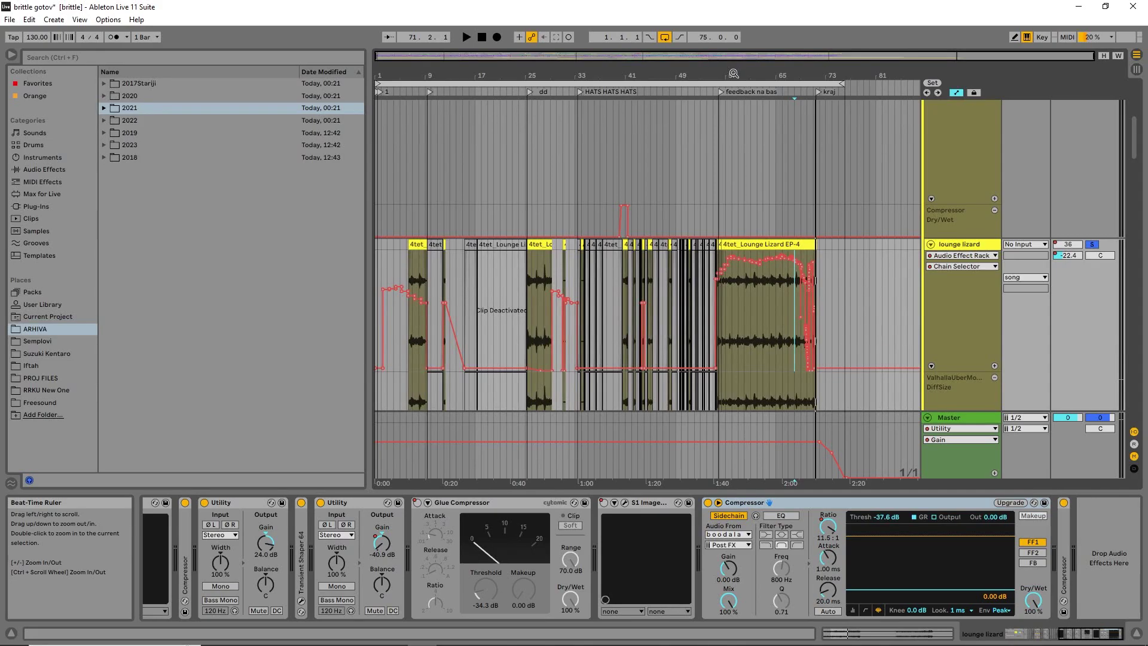
pyautogui.click(528, 181)
pyautogui.scroll(-2, 598, 177)
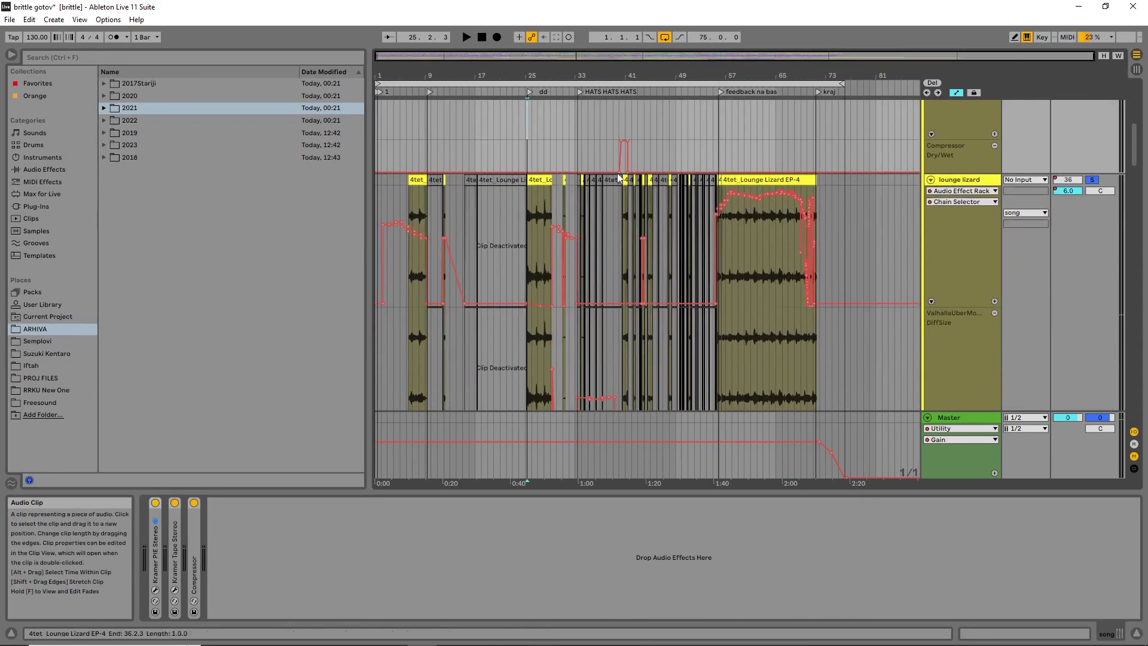
pyautogui.click(932, 181)
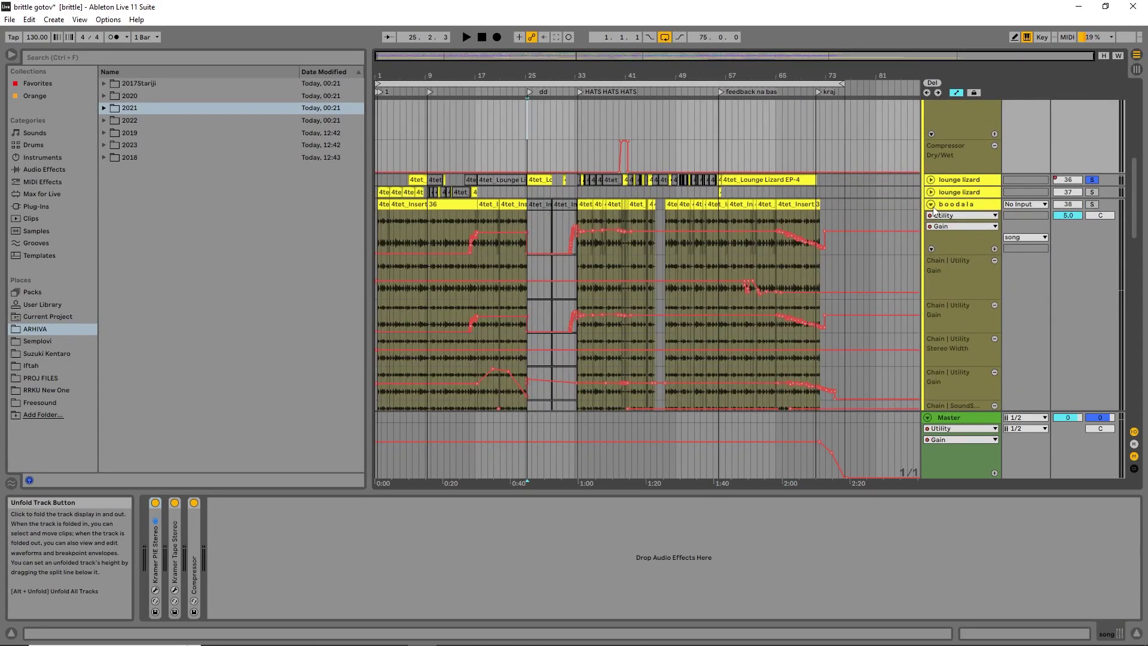
pyautogui.click(932, 205)
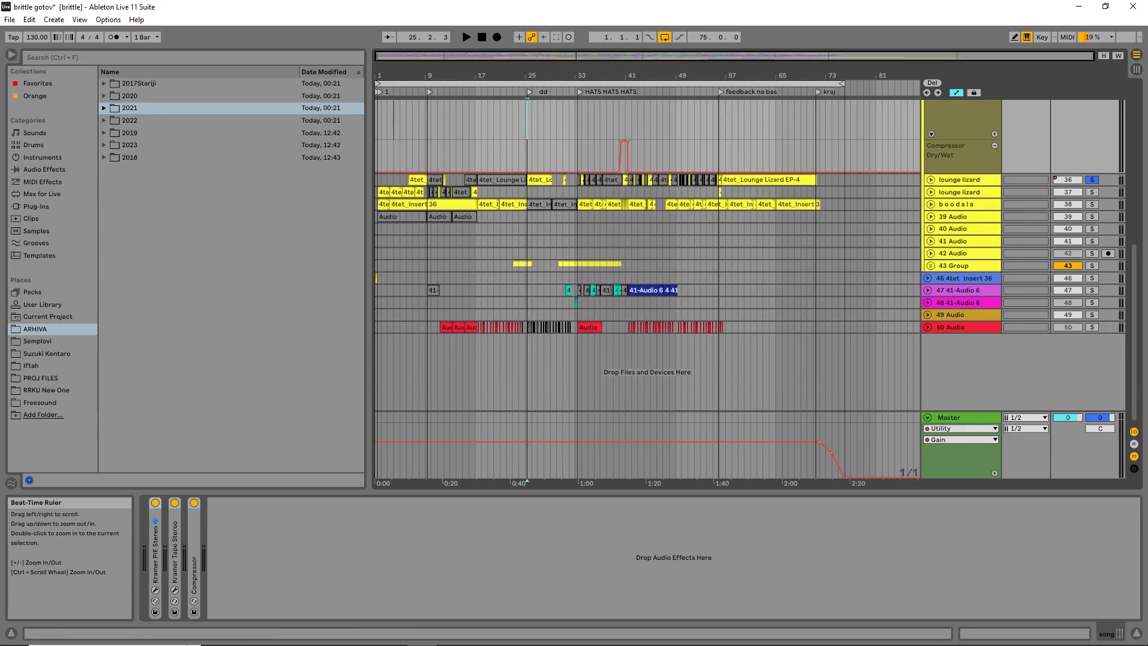
# Step: Select a clip near the start of the second lounge lizard track, solo that track and unfold it
pyautogui.moveTo(399, 75); pyautogui.dragTo(399, 126)
pyautogui.click(425, 192)
pyautogui.moveTo(417, 75); pyautogui.dragTo(434, 42)
pyautogui.click(1091, 192)
pyautogui.click(931, 192)
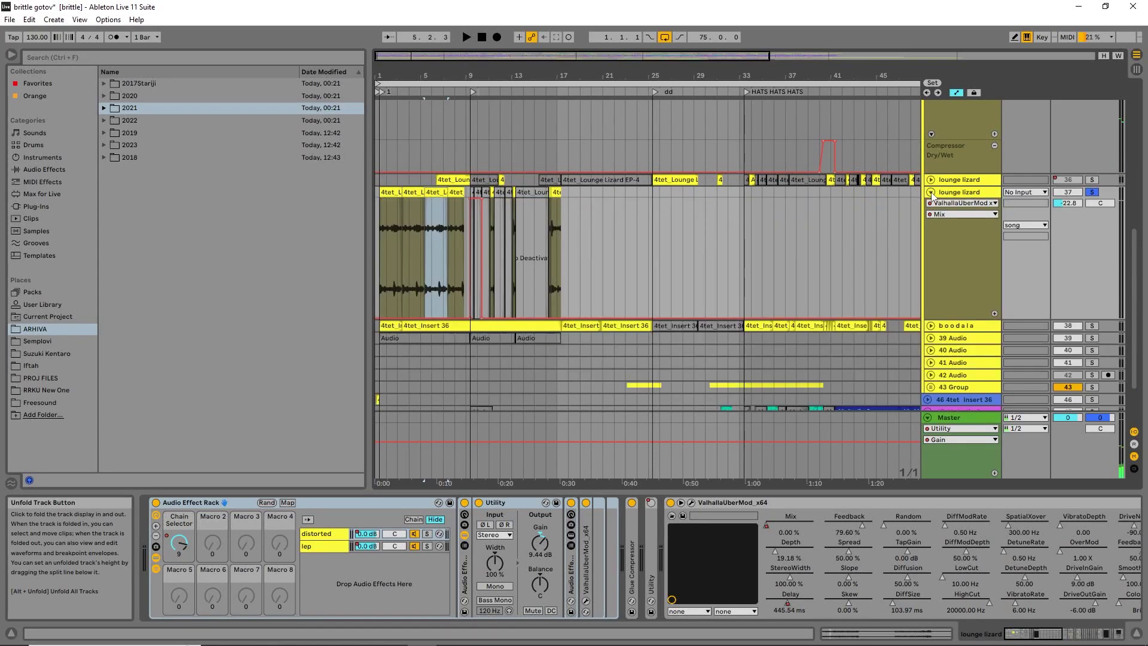
# Step: Play the soloed second lounge lizard track from locator 1 while reviewing its clips and device chain, and stop playback
pyautogui.scroll(3, 390, 92)
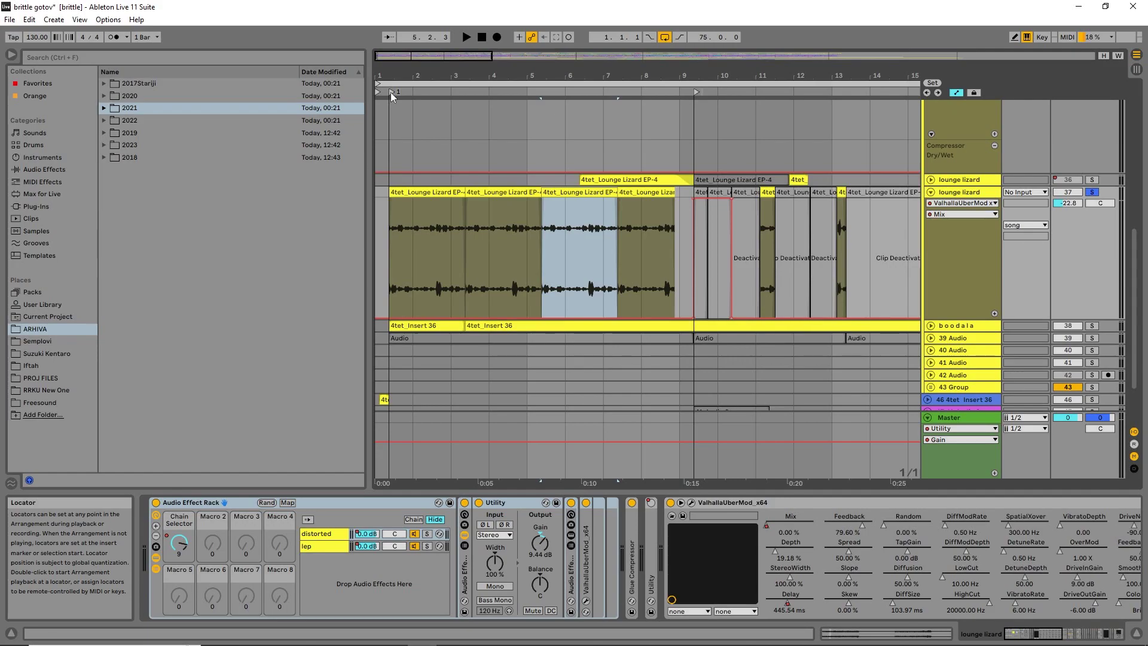
pyautogui.click(385, 222)
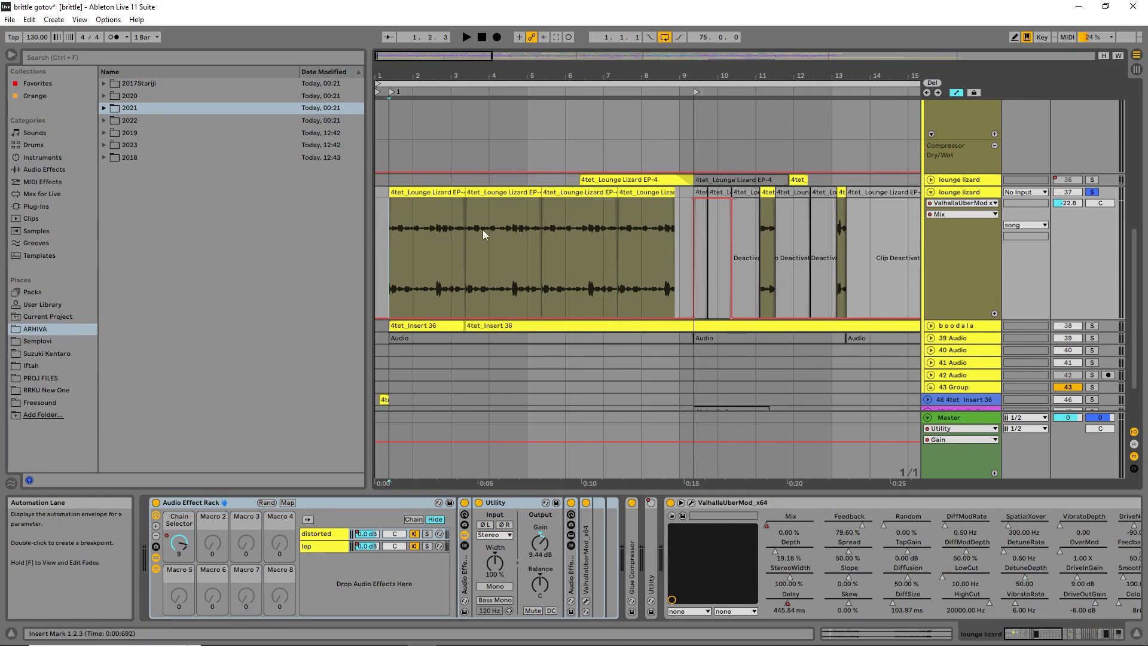
pyautogui.moveTo(1021, 632)
pyautogui.mouseDown()
pyautogui.moveTo(1095, 633)
pyautogui.moveTo(1016, 633)
pyautogui.mouseUp()
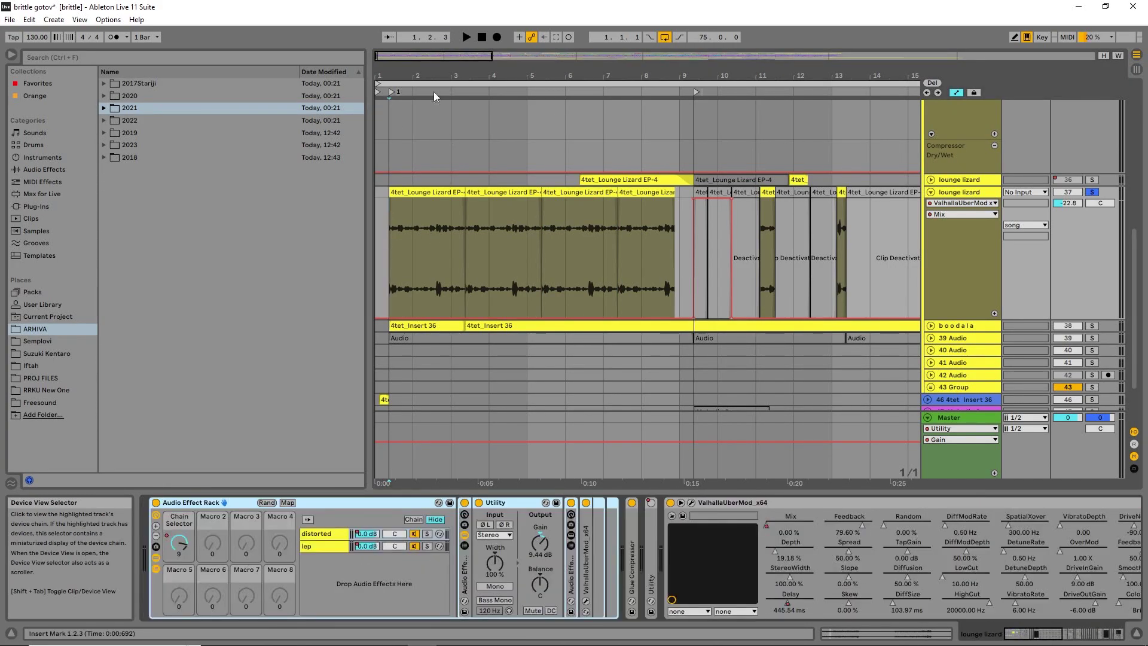
pyautogui.doubleClick(391, 91)
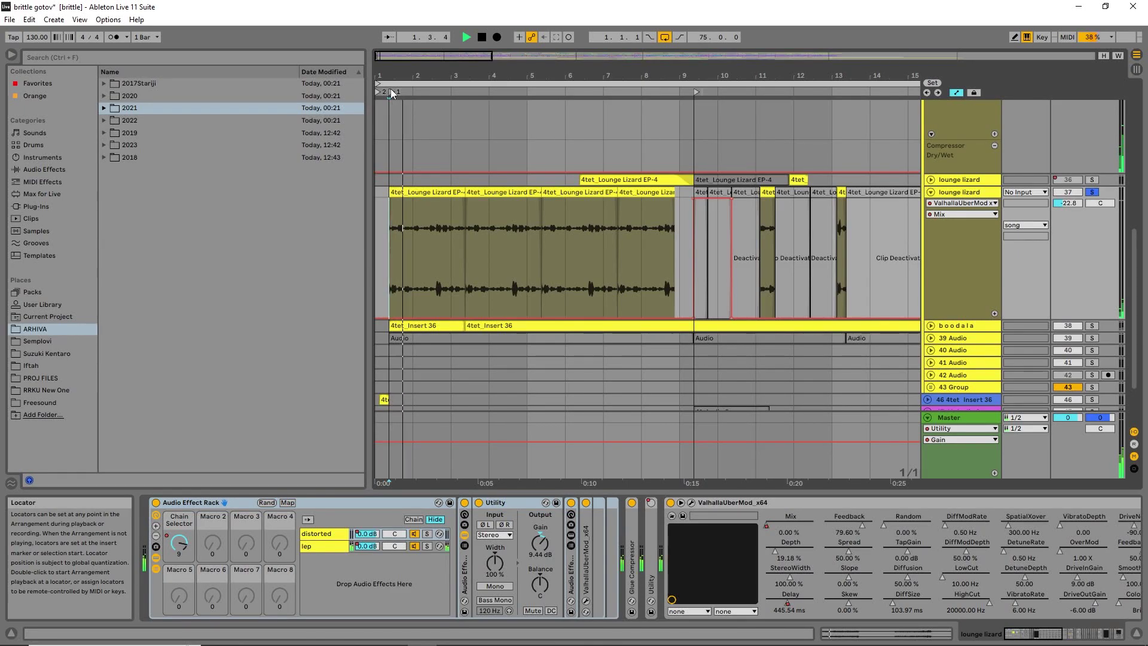
pyautogui.moveTo(398, 76); pyautogui.dragTo(399, 70)
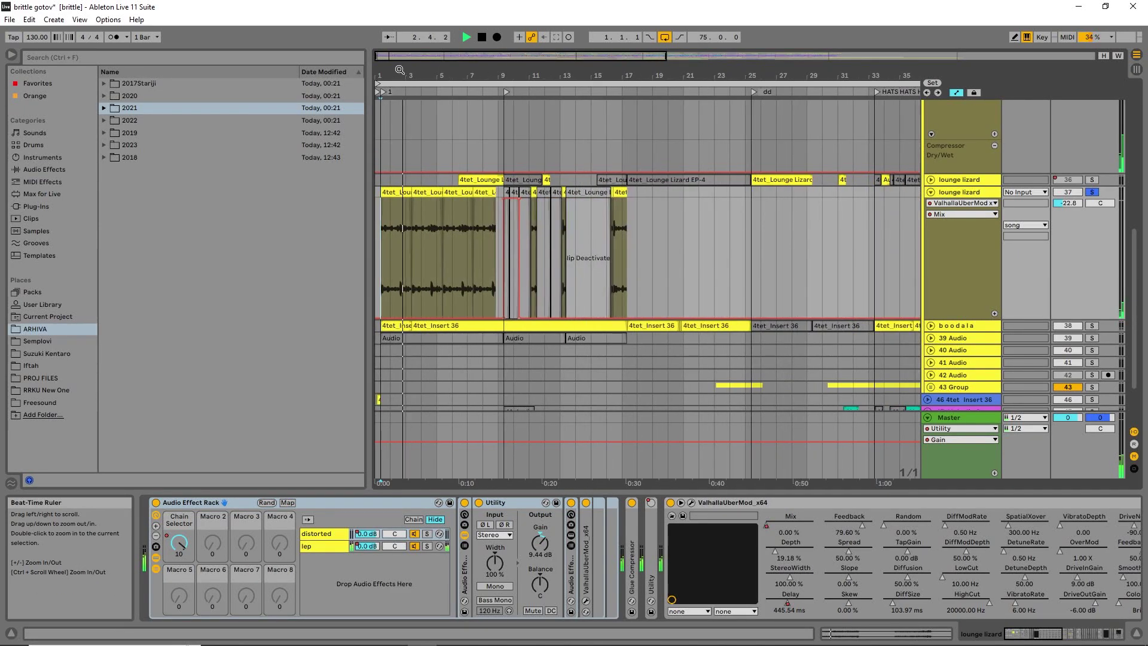
pyautogui.moveTo(526, 66); pyautogui.dragTo(526, 60)
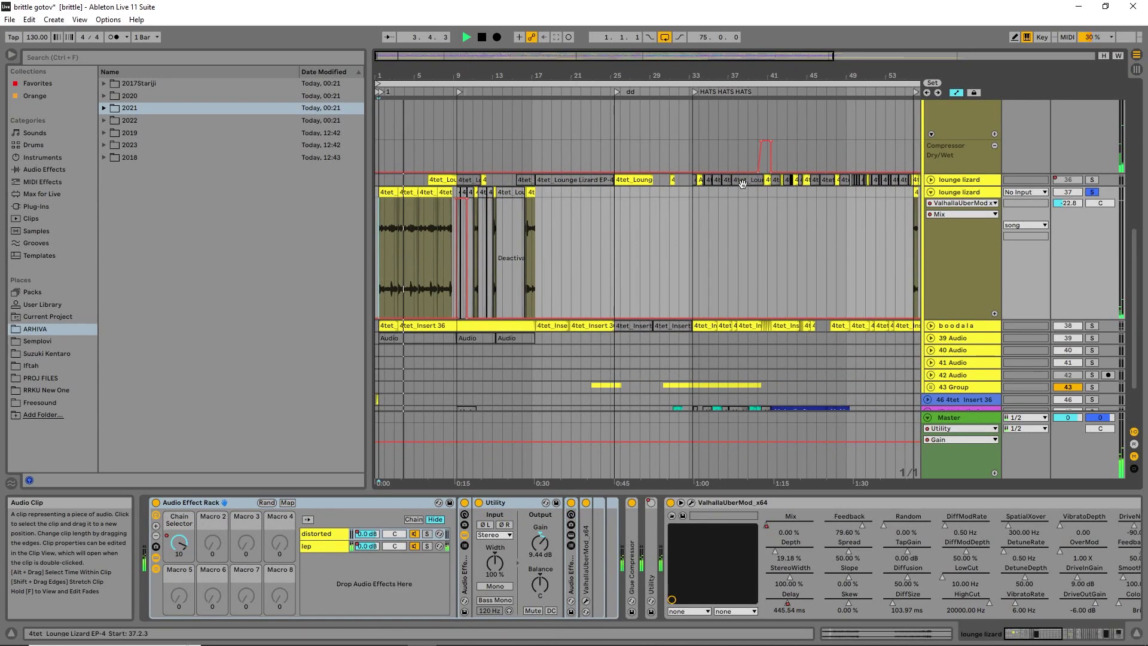
pyautogui.moveTo(692, 84); pyautogui.dragTo(693, 77)
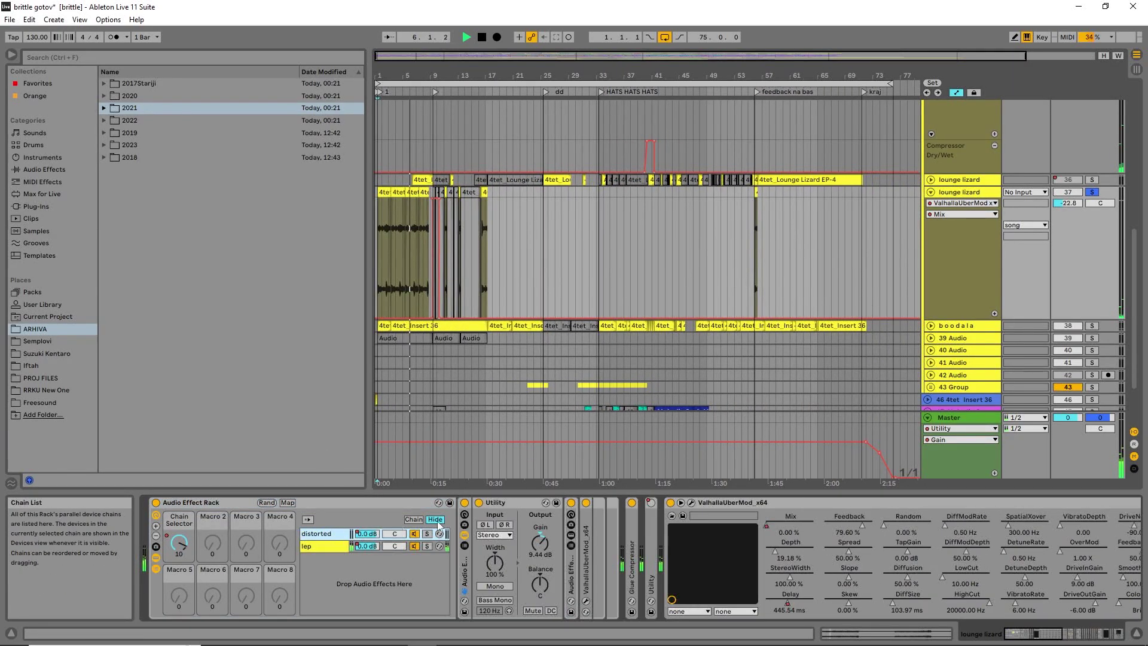
pyautogui.click(1085, 640)
pyautogui.moveTo(1084, 636); pyautogui.dragTo(542, 529)
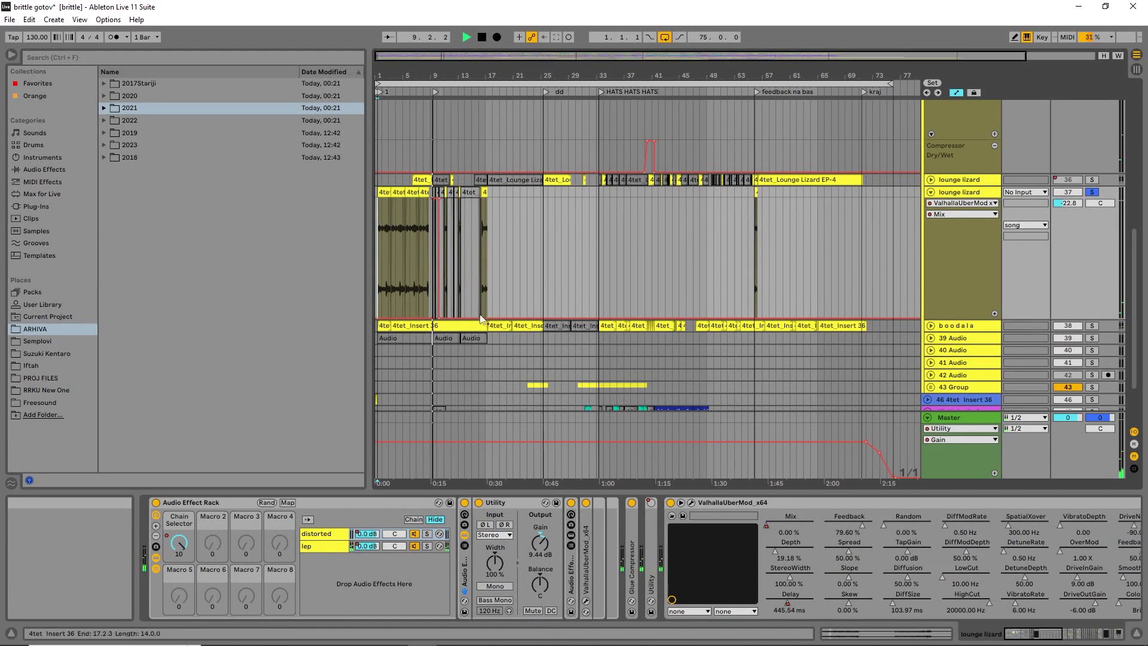
pyautogui.scroll(-3, 483, 328)
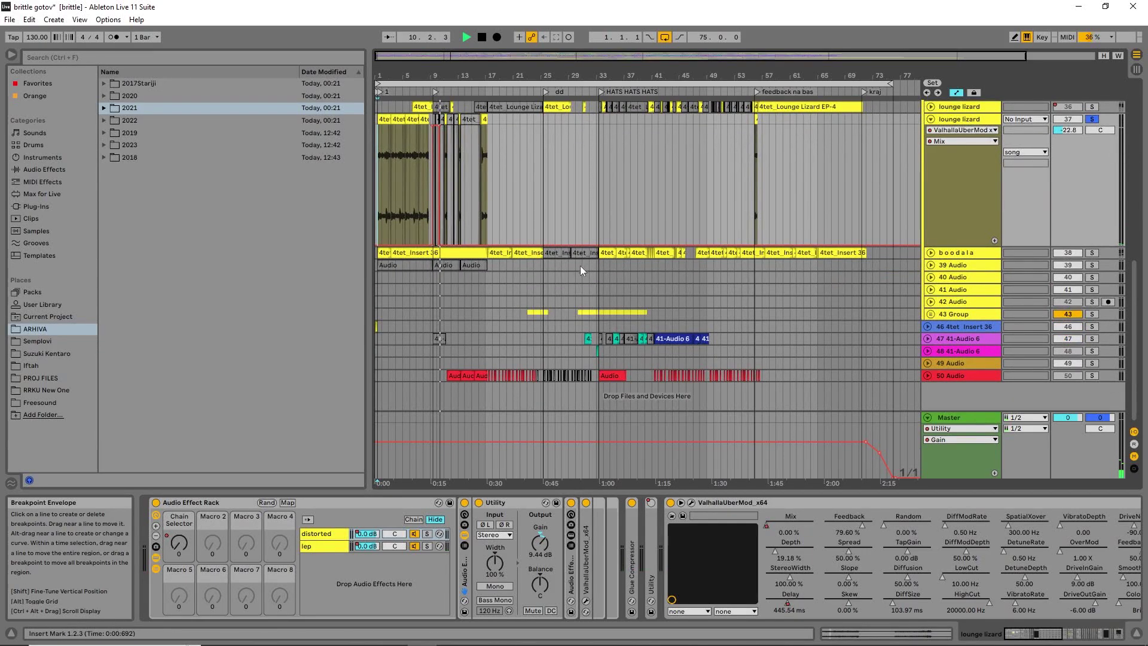
pyautogui.press('space')
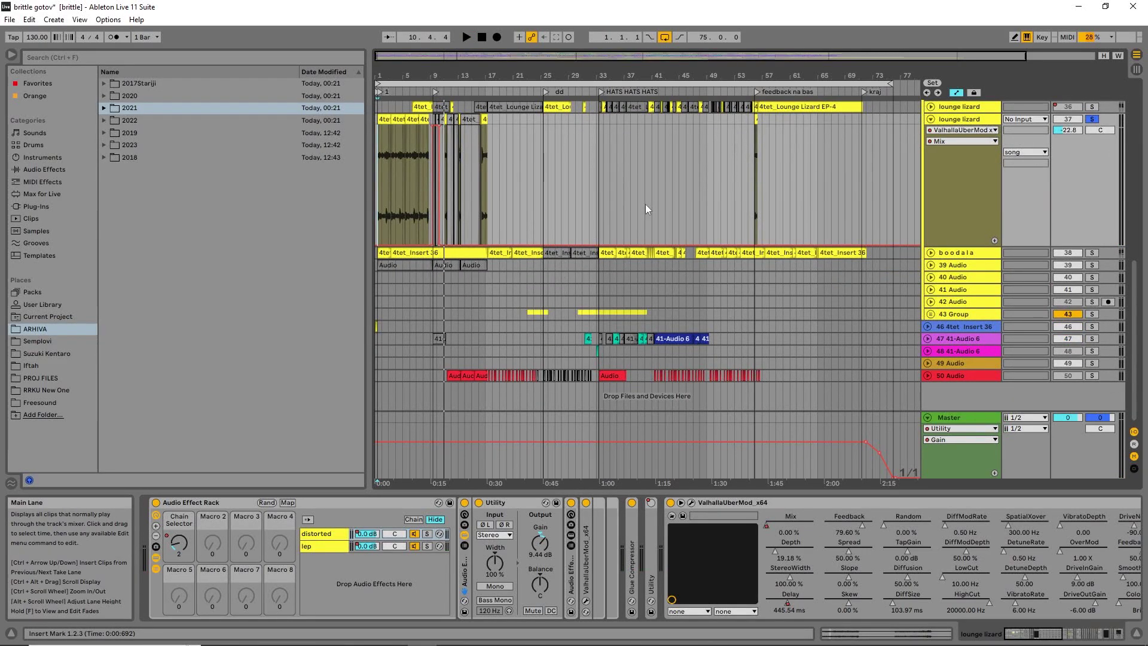
# Step: Unfold the 39 Audio, 40 Audio, 41 Audio and 42 Audio tracks and expand the 43 Group
pyautogui.click(949, 267)
pyautogui.click(930, 265)
pyautogui.click(947, 322)
pyautogui.click(931, 323)
pyautogui.scroll(-4, 936, 351)
pyautogui.click(930, 290)
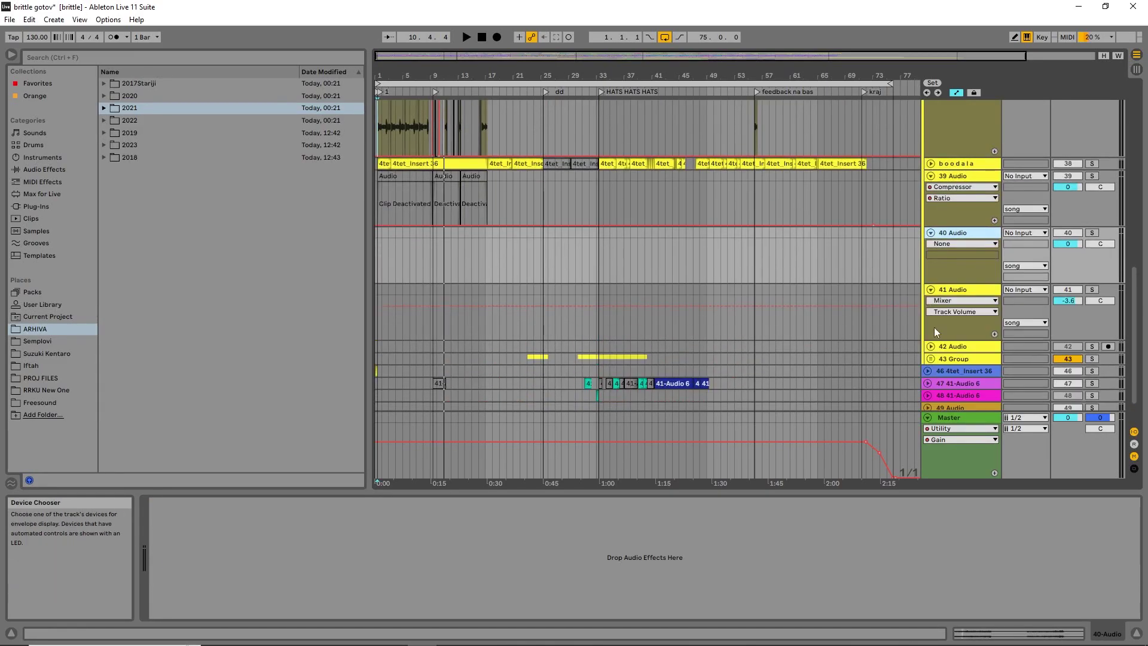
pyautogui.click(931, 346)
pyautogui.scroll(-1, 787, 328)
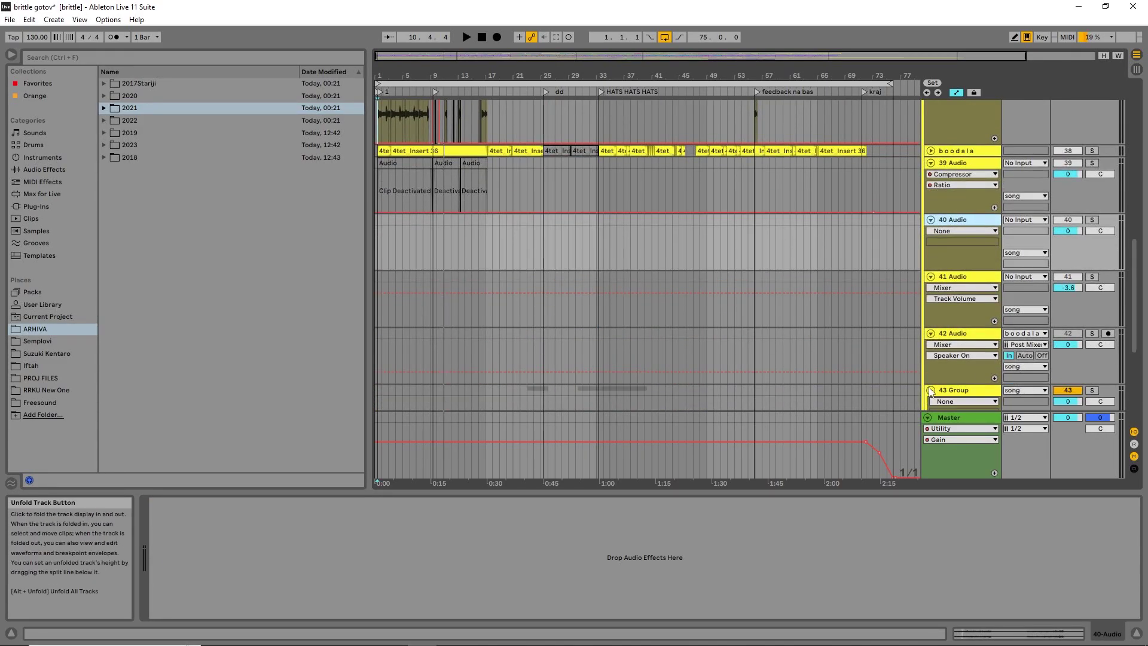
pyautogui.click(930, 390)
pyautogui.scroll(-7, 773, 328)
# Step: Solo the 44 Audio track and play its clips from bar 31 and from the start of HATS HATS HATS
pyautogui.click(583, 289)
pyautogui.click(1092, 281)
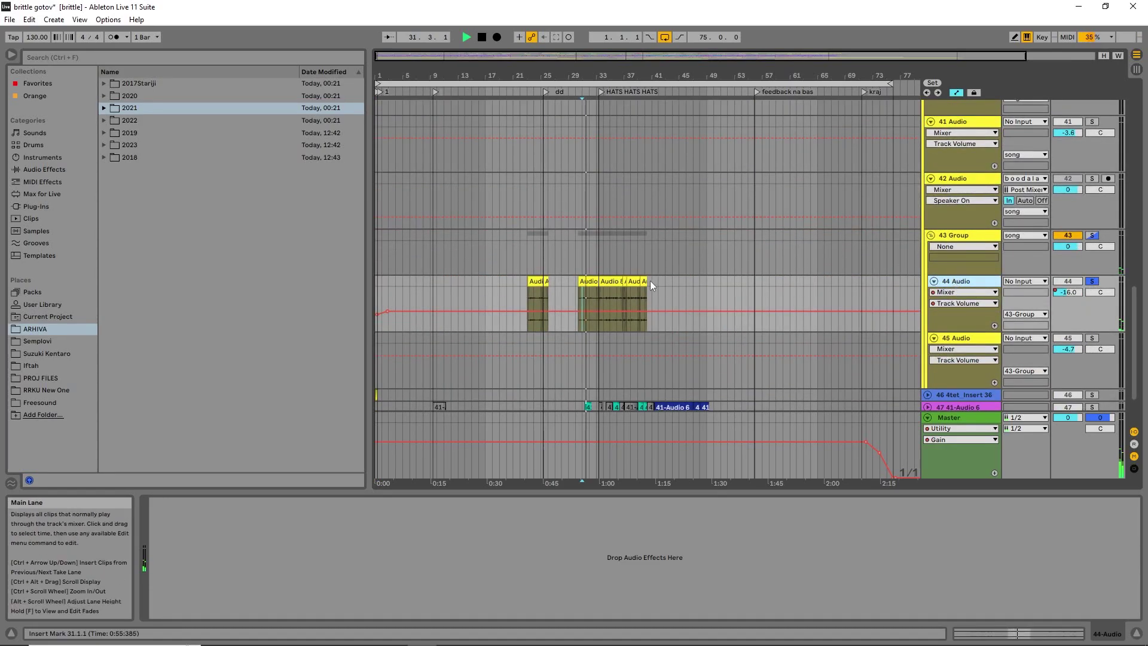
pyautogui.click(601, 300)
pyautogui.click(966, 285)
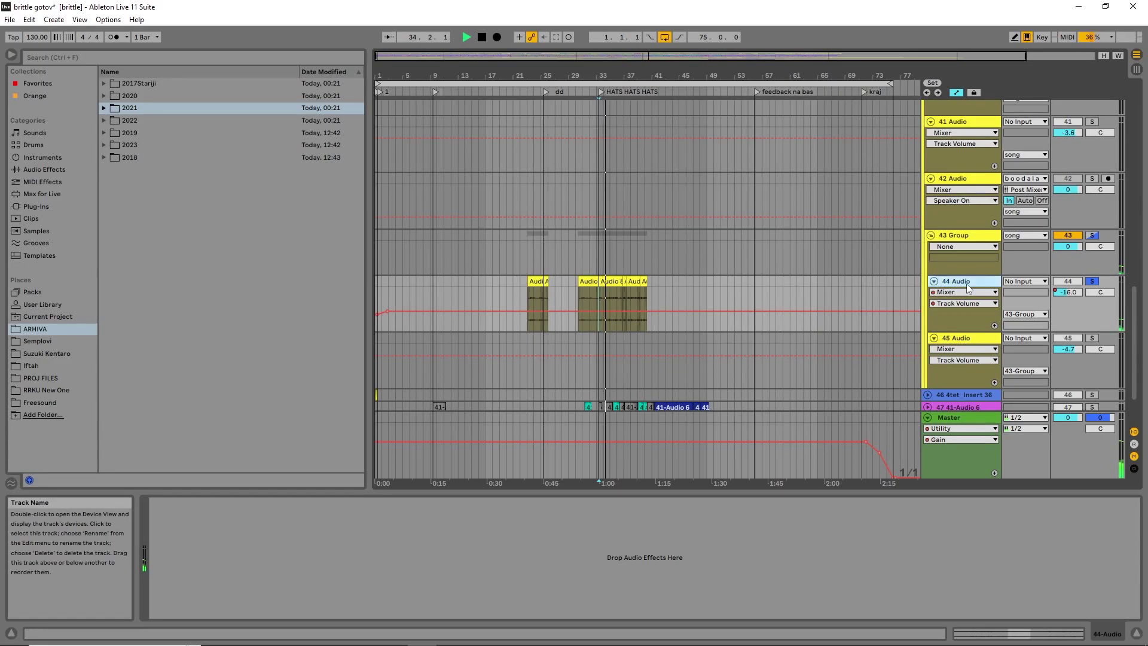
# Step: Collapse the 43 Group and solo the 47 41-Audio 6 track during playback
pyautogui.click(931, 235)
pyautogui.click(1092, 260)
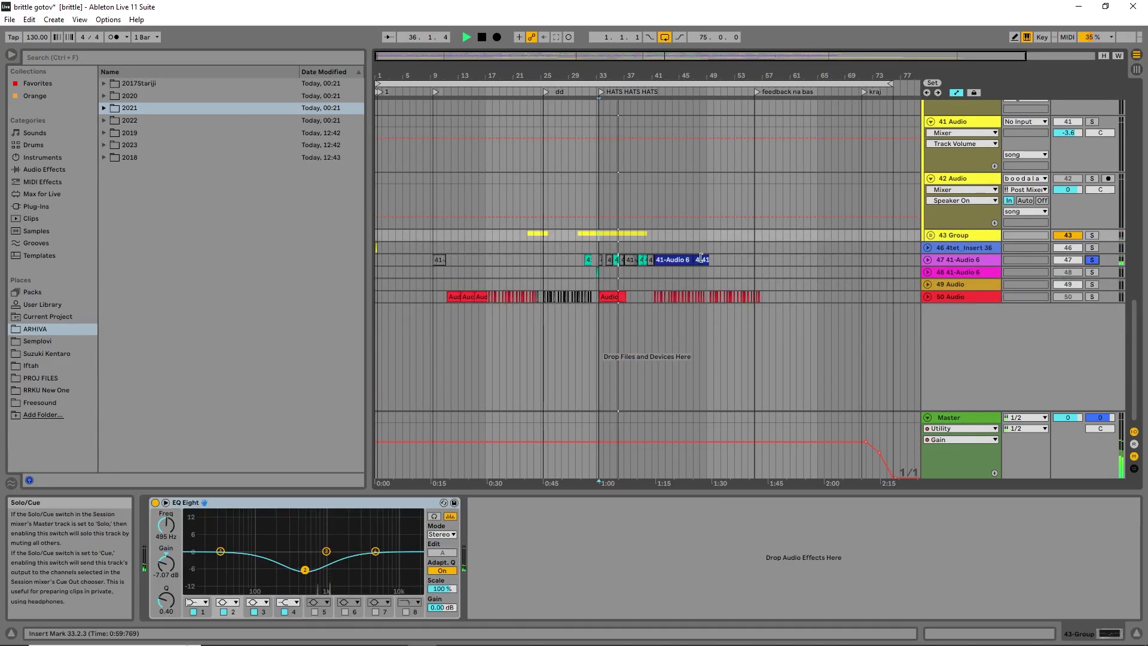
# Step: Unfold the soloed 47 41-Audio 6 track and play its clips at bars 35, 31 and 41
pyautogui.click(616, 259)
pyautogui.press('space')
pyautogui.press('space')
pyautogui.click(927, 260)
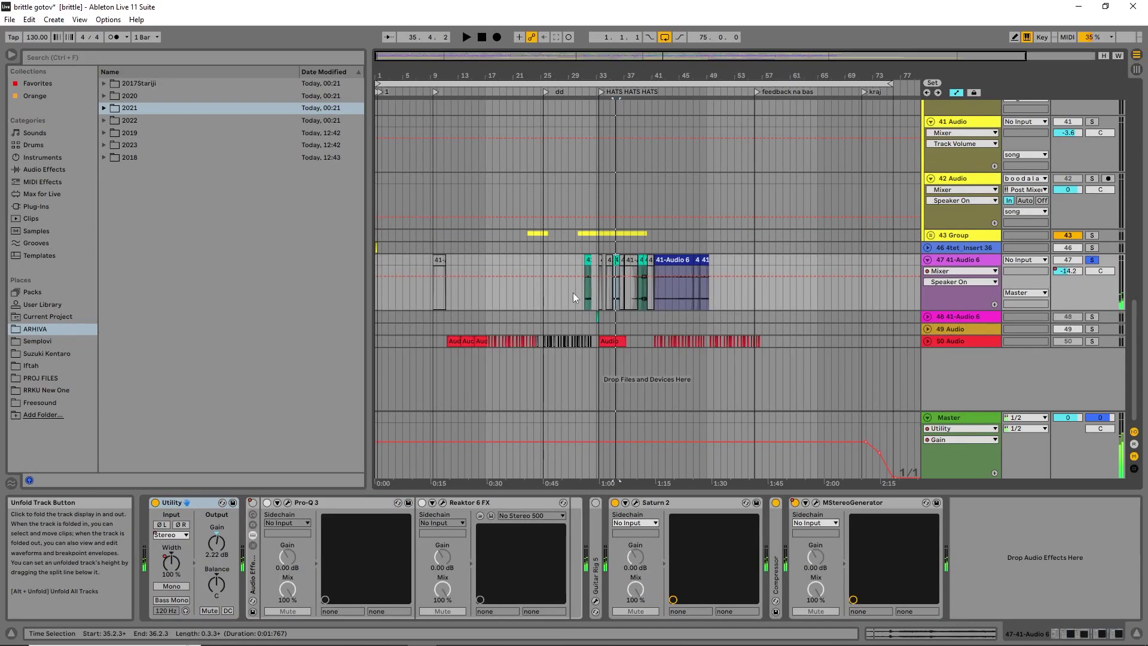
pyautogui.click(587, 261)
pyautogui.press('space')
pyautogui.press('space')
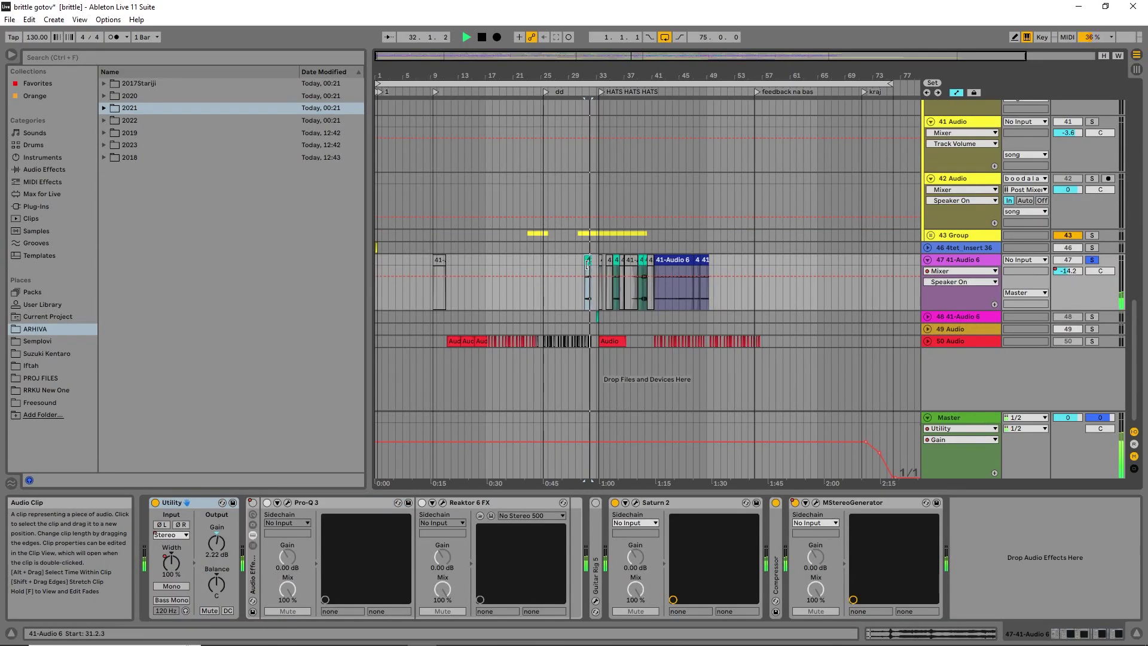
pyautogui.click(674, 260)
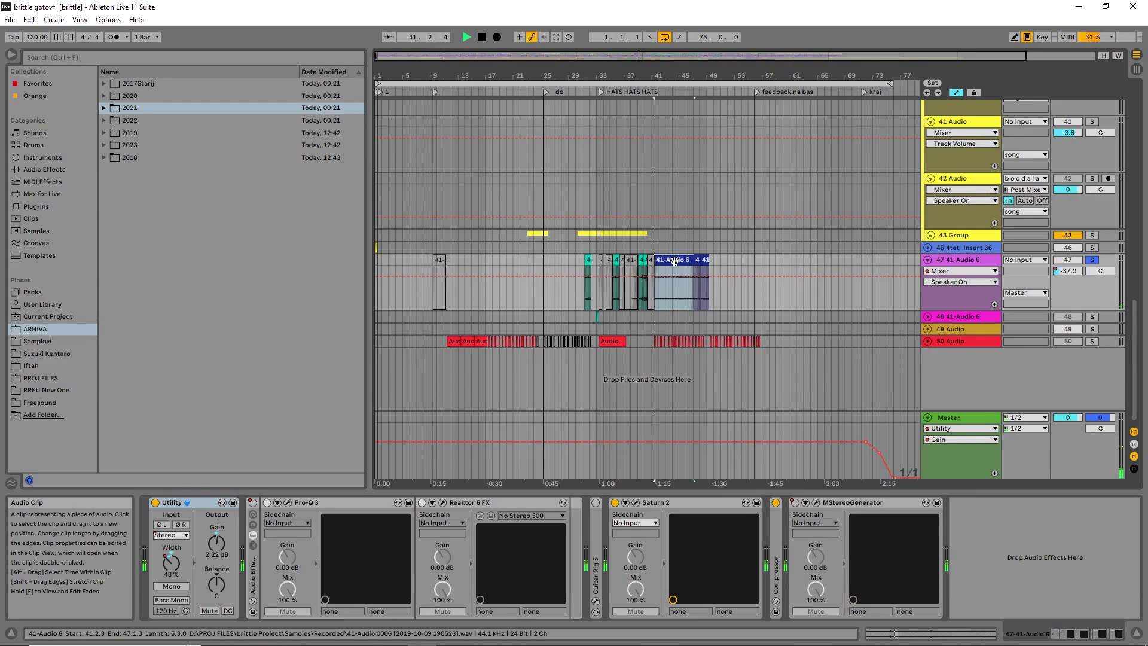
# Step: Try a clip gain of 20.0 dB on the long blue 41-Audio 6 clip, undo the gain change and stop playback
pyautogui.doubleClick(673, 260)
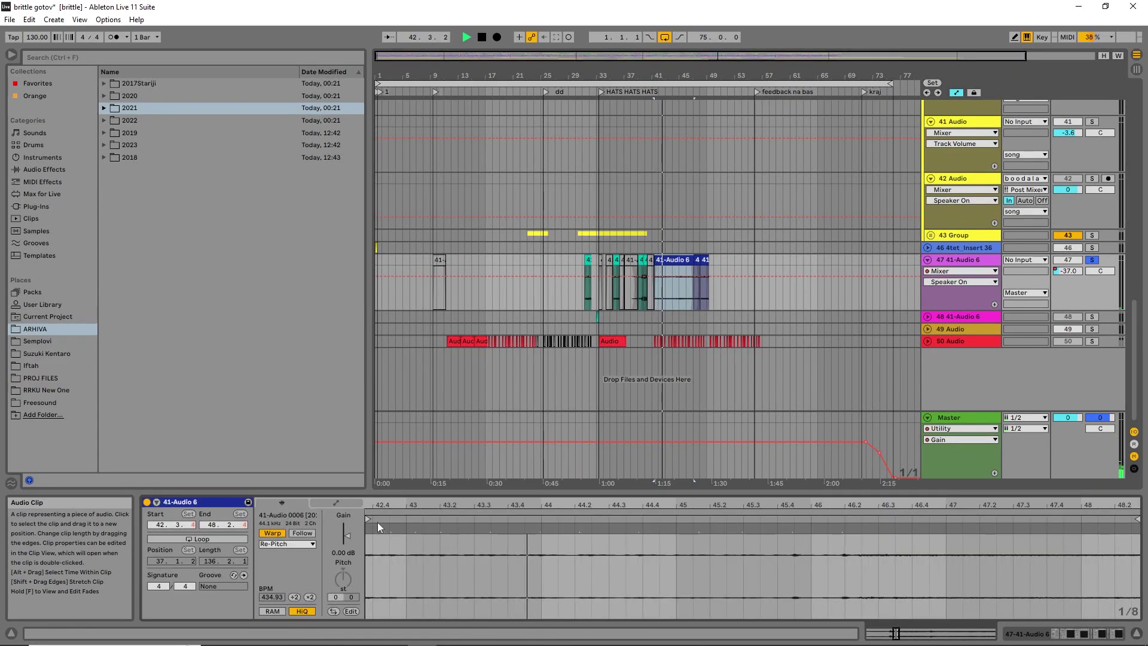
pyautogui.moveTo(342, 524); pyautogui.dragTo(342, 520)
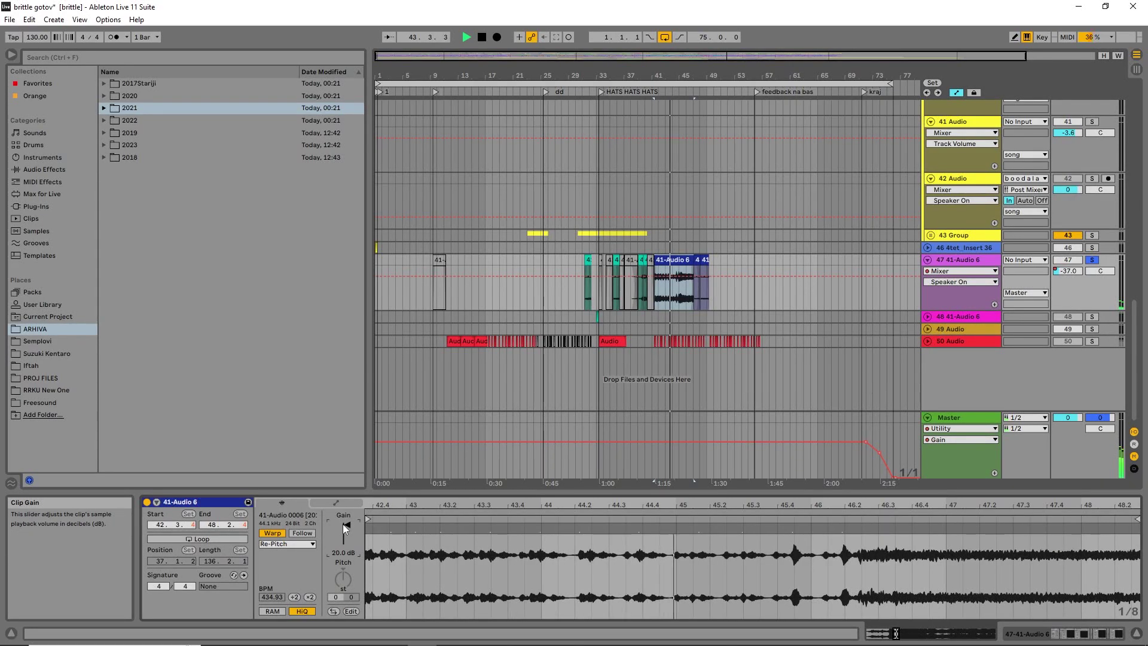
pyautogui.moveTo(468, 499); pyautogui.dragTo(465, 504)
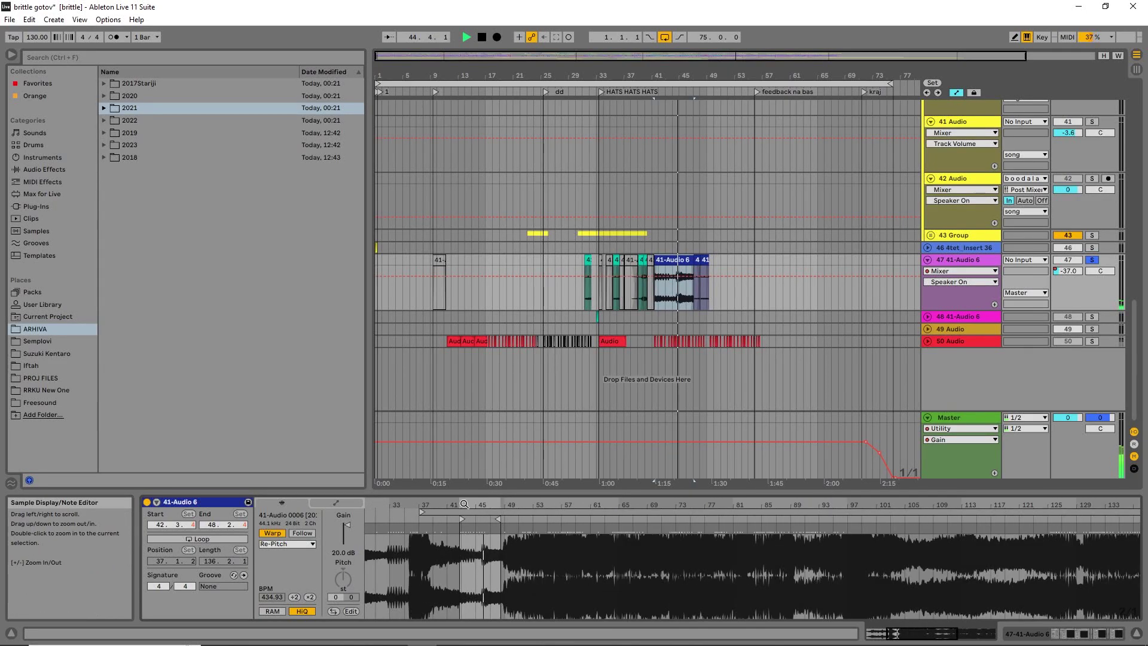
pyautogui.hotkey('ctrl', 'z')
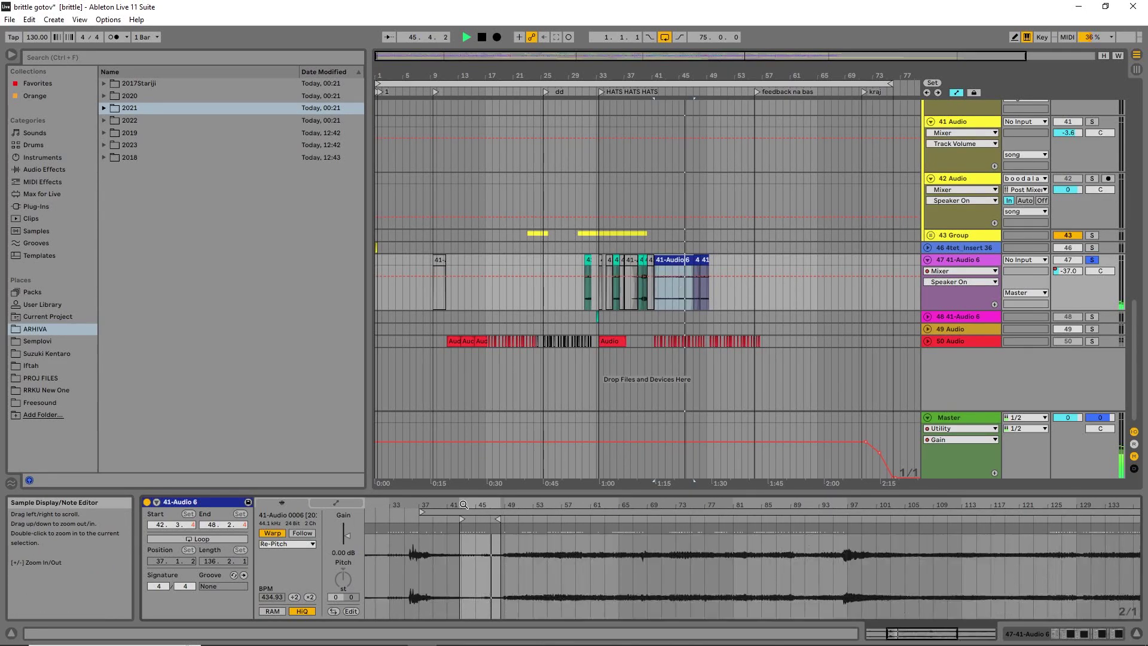
pyautogui.press('space')
# Step: Play the 47 41-Audio 6 track from bar 41 and from its bar 39 clip, show its device chain and stop playback
pyautogui.click(648, 297)
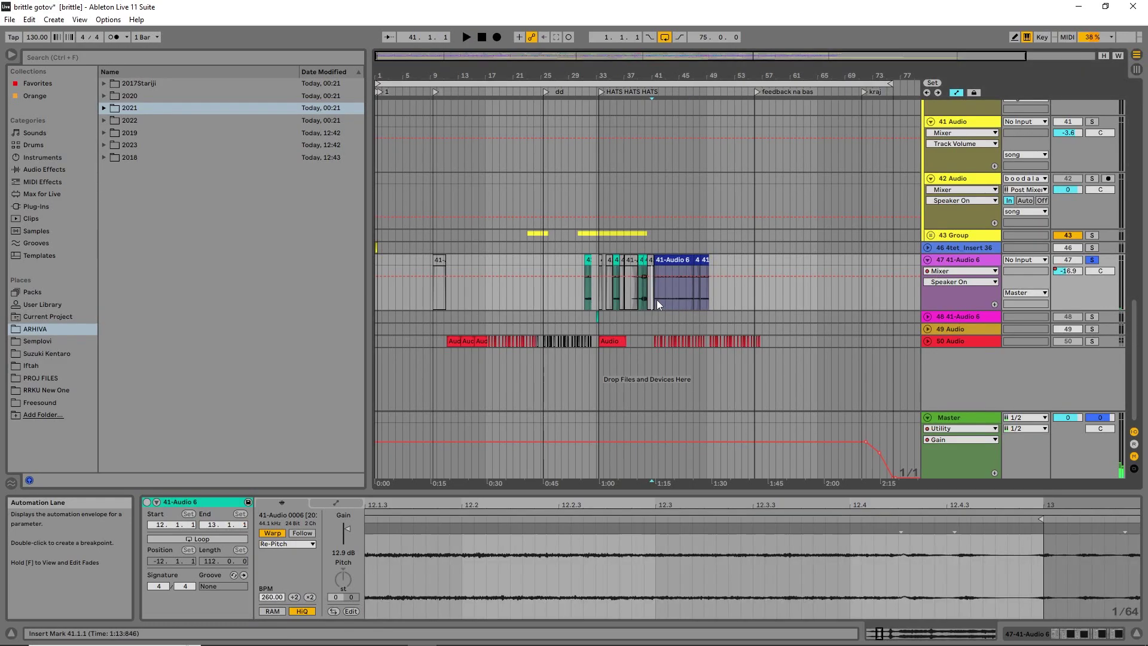
pyautogui.moveTo(1068, 271); pyautogui.dragTo(1086, 288)
pyautogui.press('space')
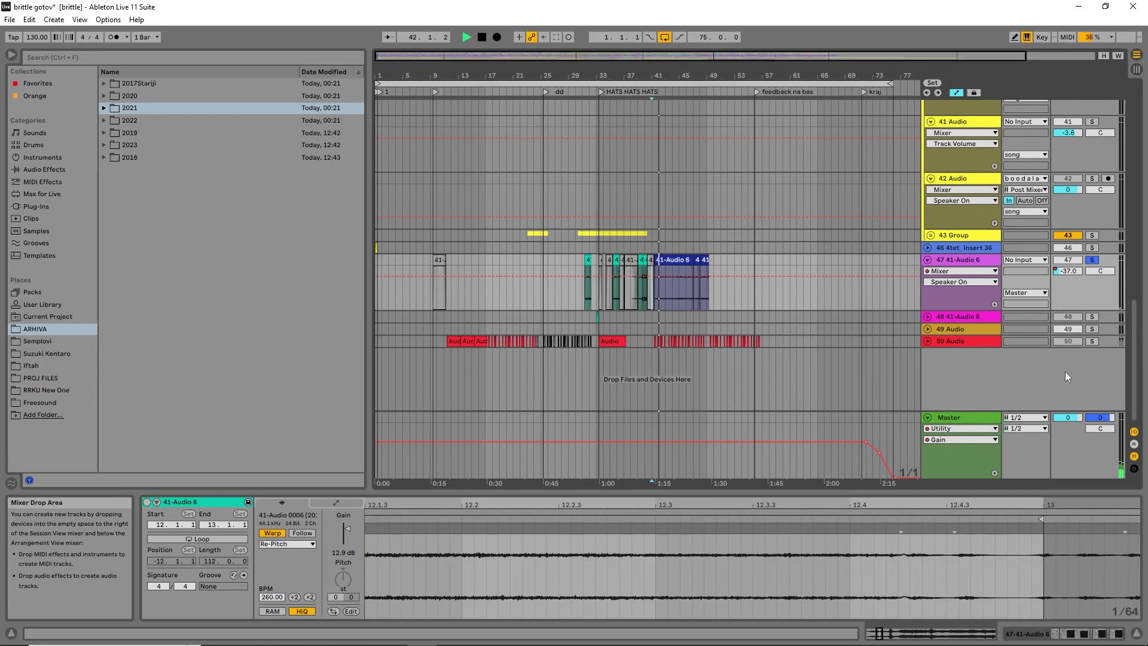
pyautogui.click(640, 260)
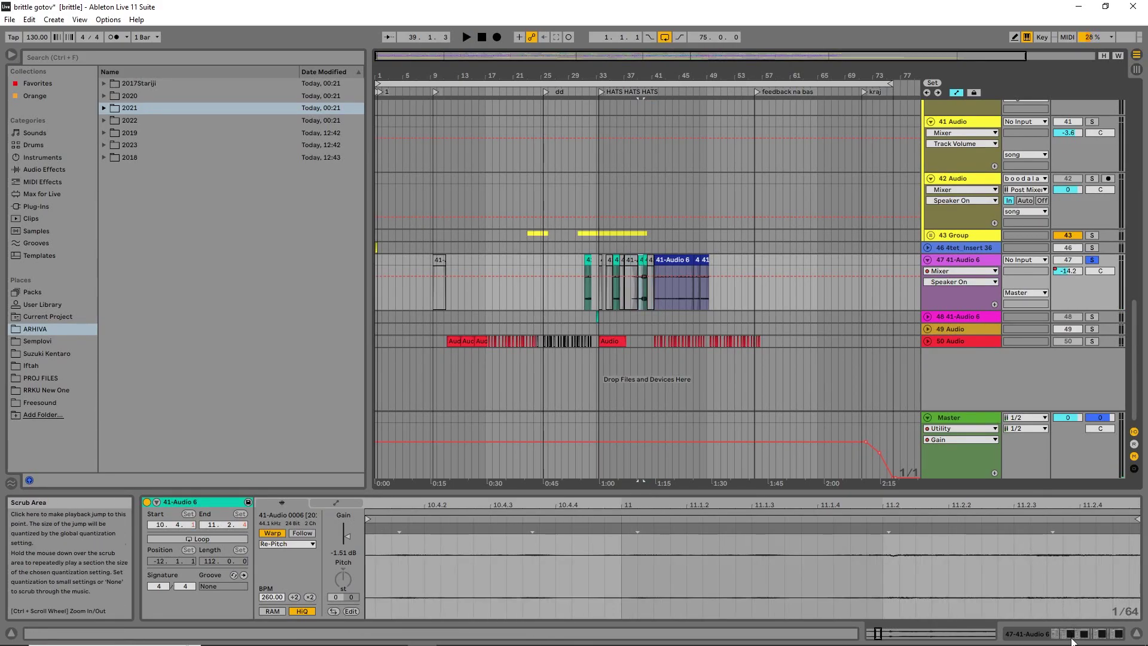
pyautogui.click(1071, 635)
pyautogui.press('space')
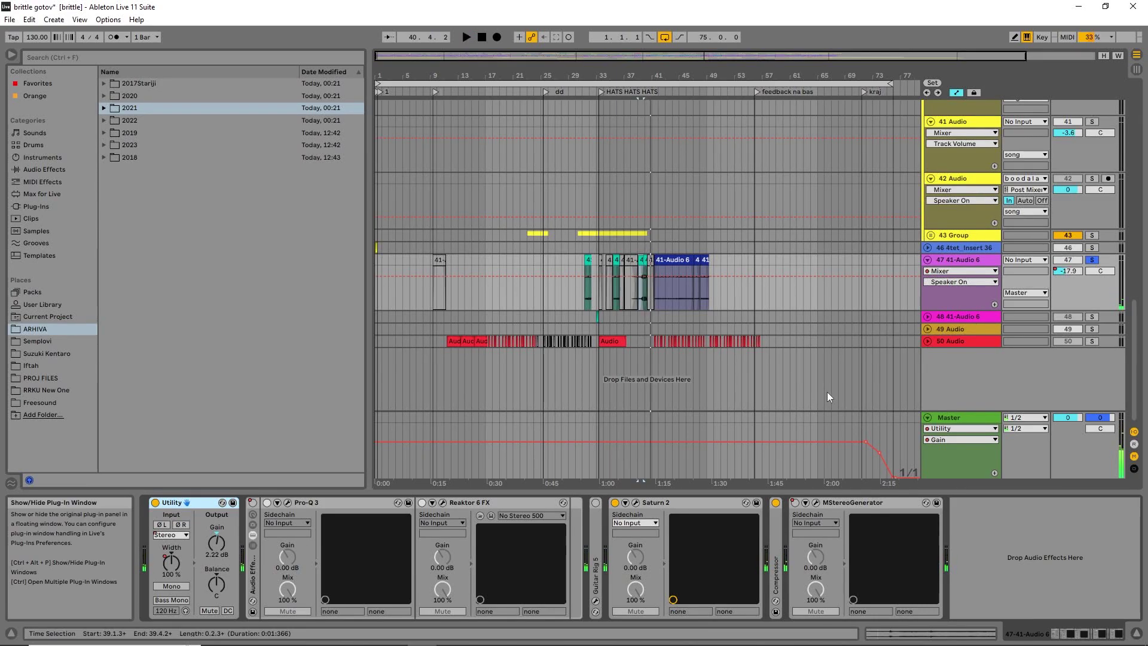
# Step: Check the Master device chain, and open the green 41-Audio 6 clip at bar 35 to examine its full waveform
pyautogui.click(949, 417)
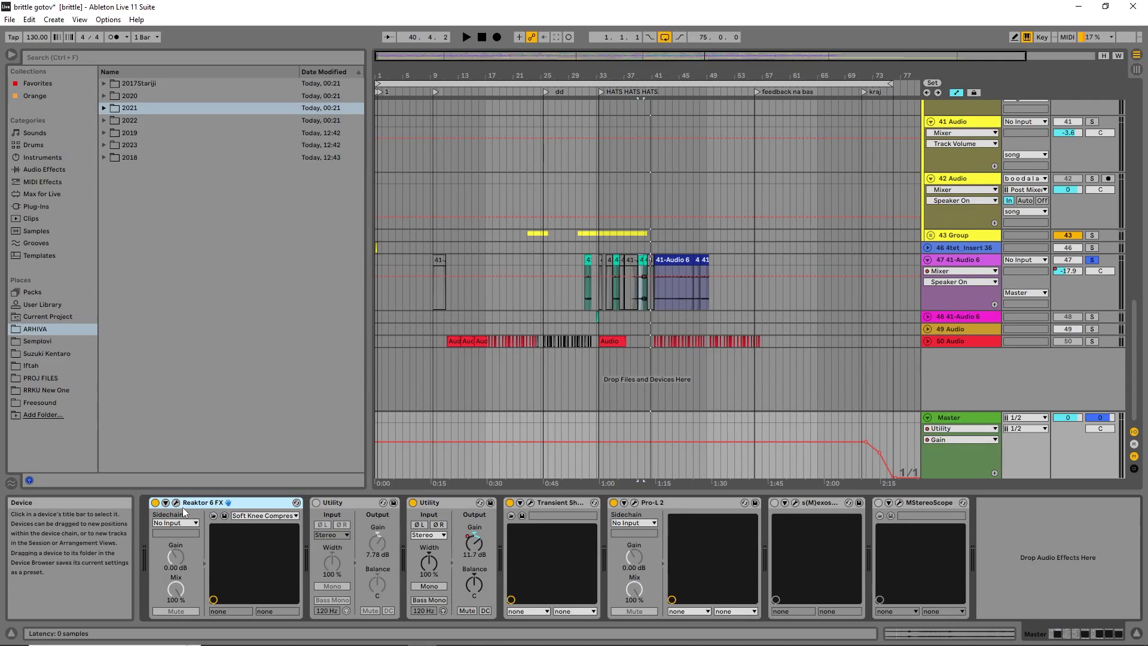
pyautogui.moveTo(640, 70); pyautogui.dragTo(640, 110)
pyautogui.moveTo(659, 300); pyautogui.dragTo(643, 300)
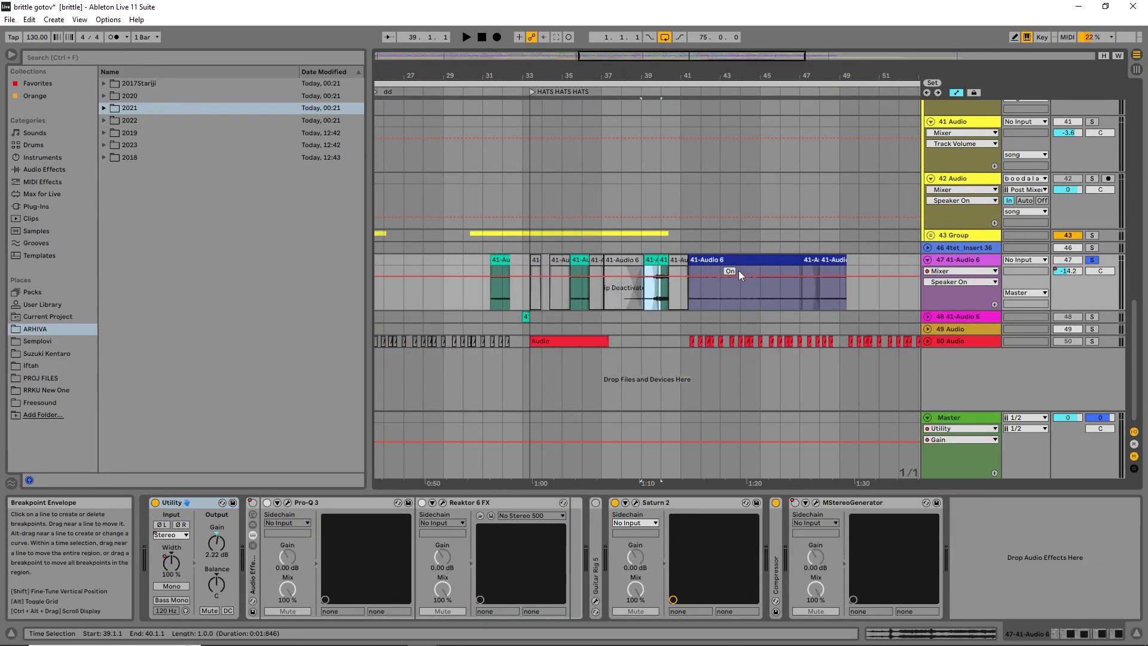
pyautogui.click(569, 296)
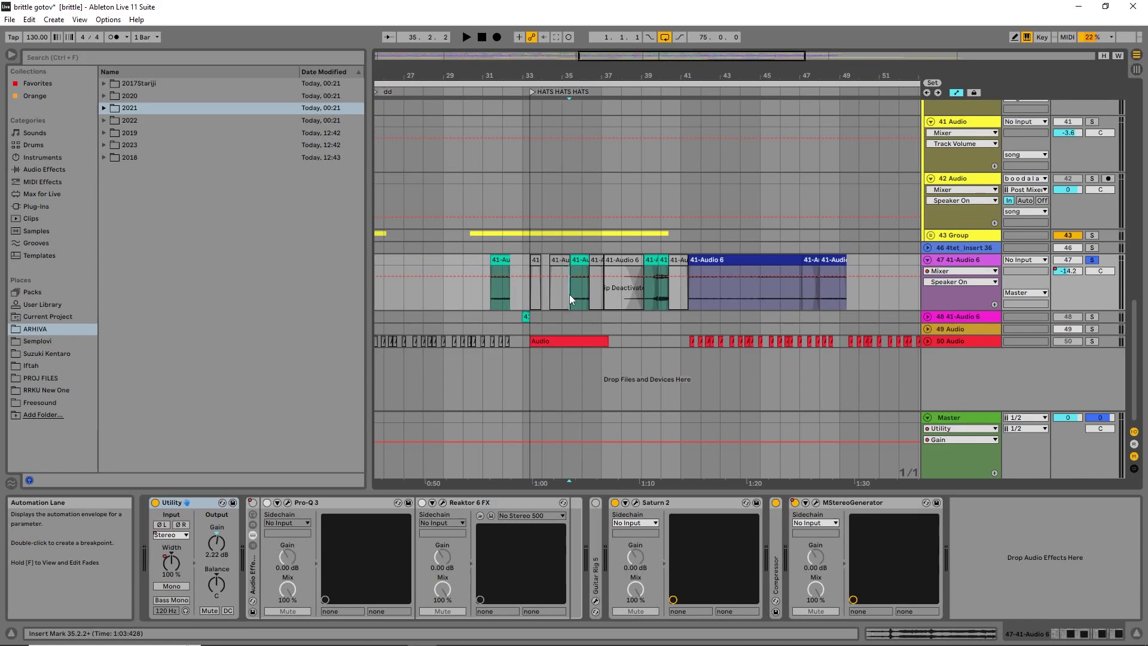
pyautogui.doubleClick(573, 294)
pyautogui.moveTo(465, 506); pyautogui.dragTo(465, 418)
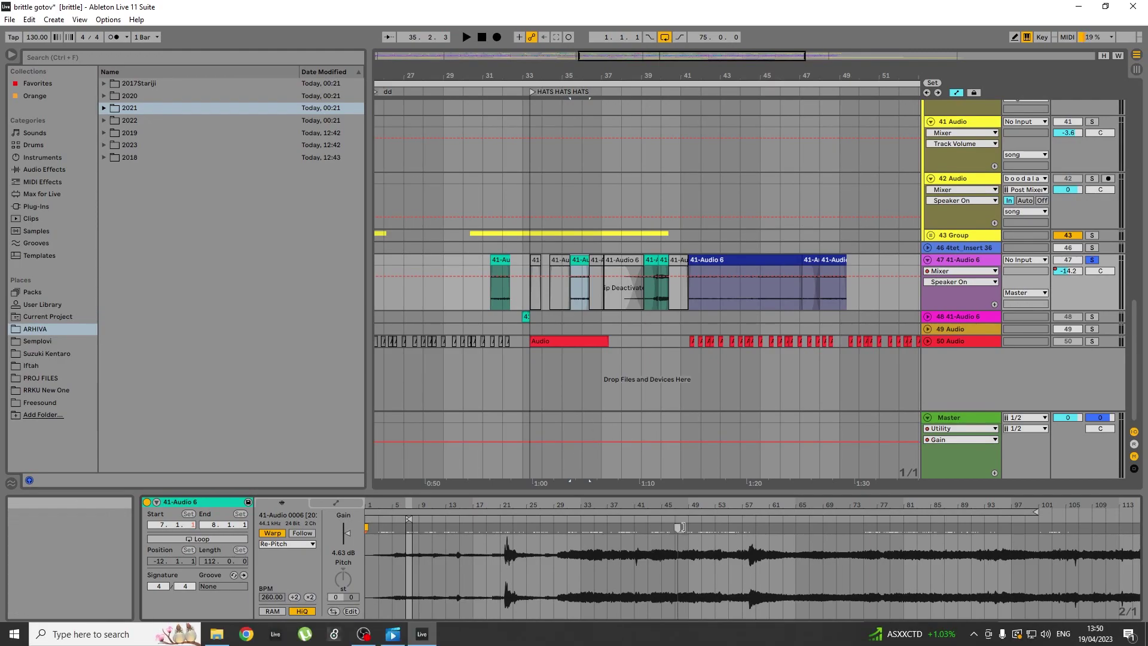
# Step: Play the 47 41-Audio 6 track from bar 41, stop playback and show the sample of the long blue clip
pyautogui.click(686, 293)
pyautogui.press('space')
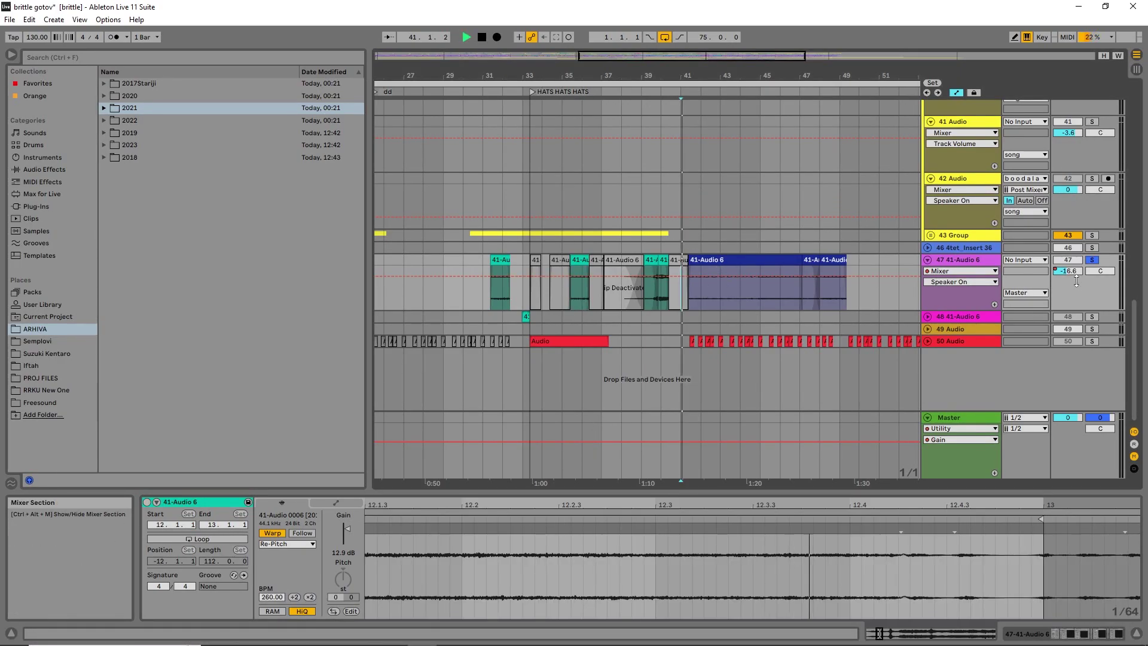
pyautogui.moveTo(719, 76); pyautogui.dragTo(718, 30)
pyautogui.press('space')
pyautogui.click(718, 290)
pyautogui.press('Home')
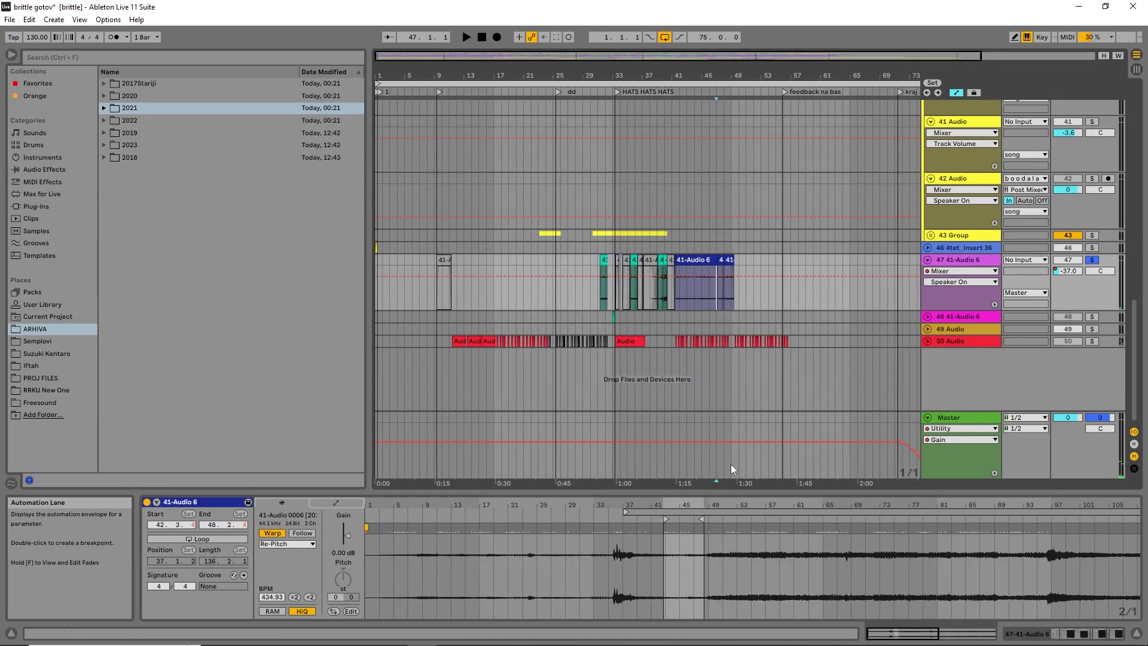
# Step: Solo and unfold the 48 41-Audio 6 track, play its short clip near bar 33 and show its device chain
pyautogui.doubleClick(505, 76)
pyautogui.click(576, 317)
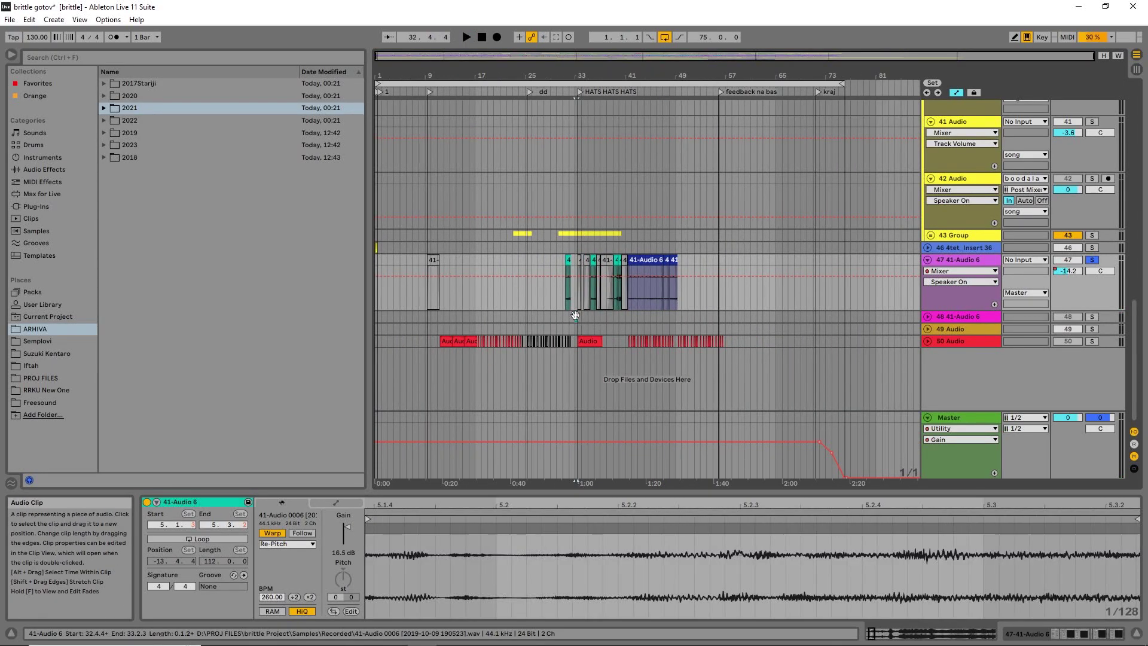
pyautogui.click(1092, 316)
pyautogui.press('space')
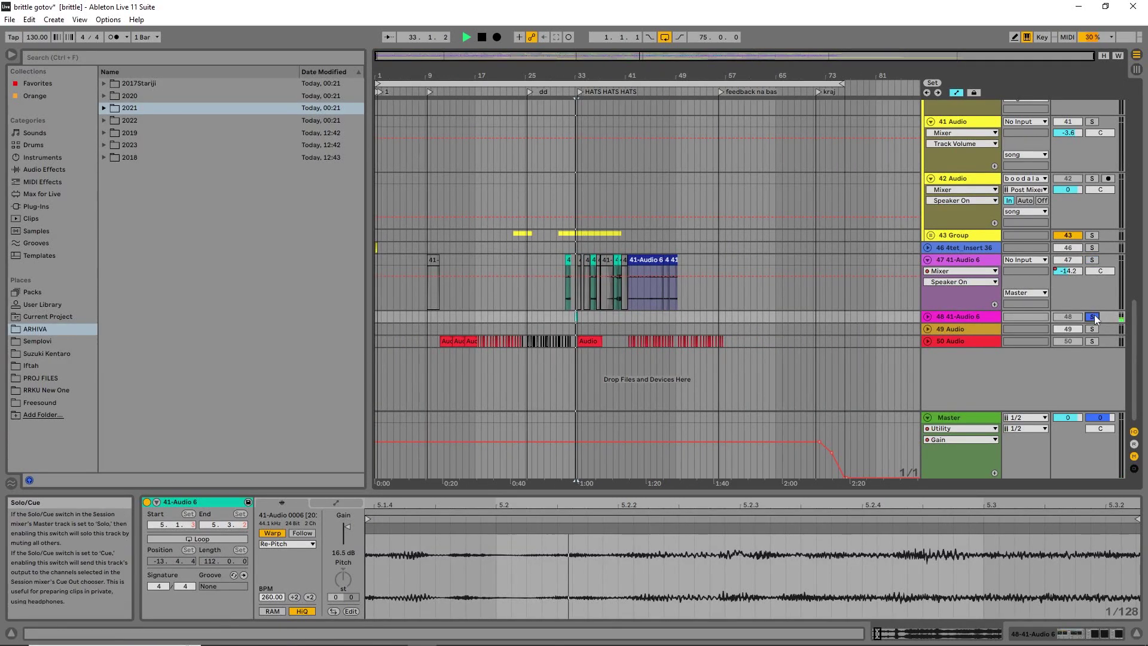
pyautogui.click(927, 318)
pyautogui.press('space')
pyautogui.click(963, 317)
pyautogui.click(1086, 631)
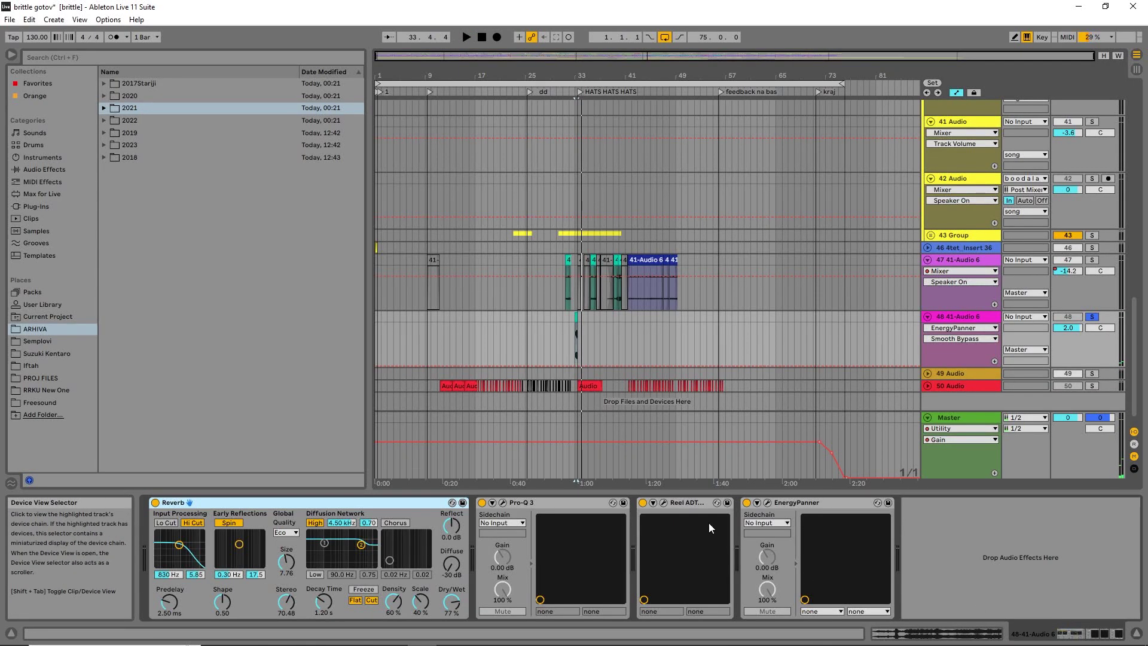
# Step: Review the EnergyPanner and Reel ADT plug-in windows of the 48 41-Audio 6 track during playback, and close both
pyautogui.click(768, 502)
pyautogui.press('space')
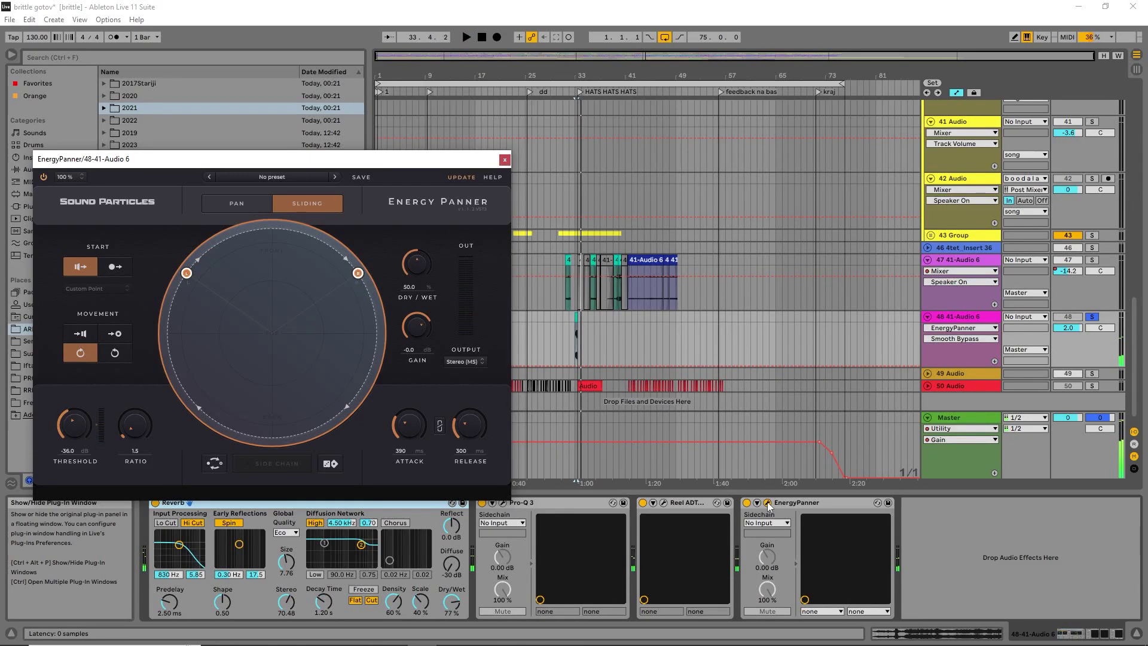
pyautogui.moveTo(209, 158); pyautogui.dragTo(710, 73)
pyautogui.press('space')
pyautogui.click(1005, 74)
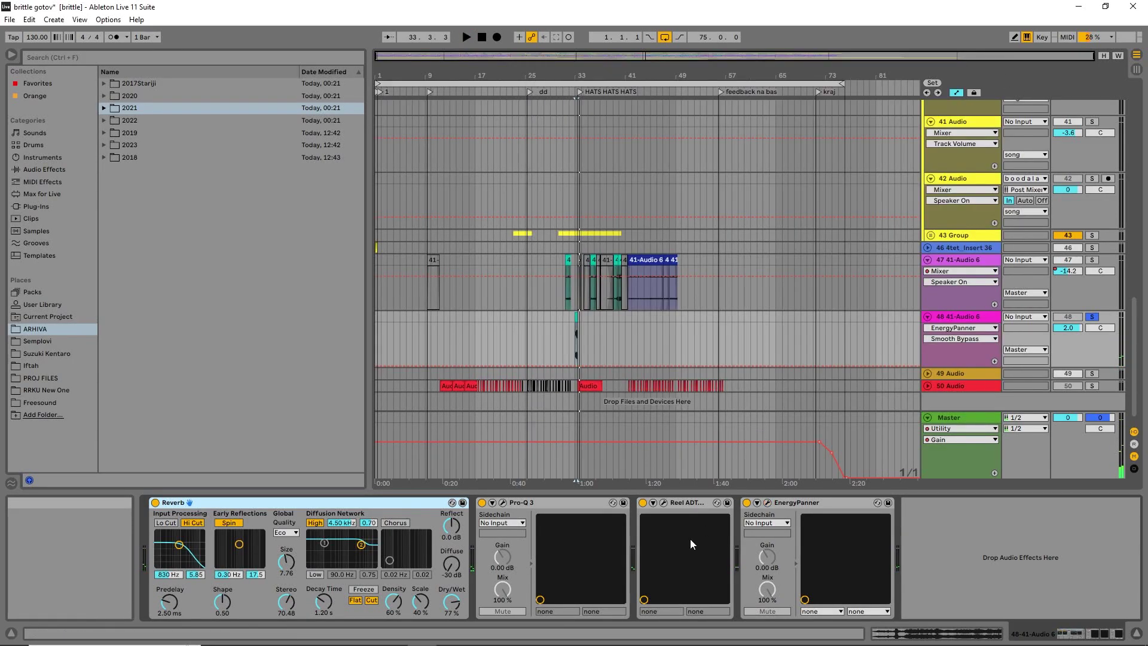
pyautogui.click(665, 504)
pyautogui.click(737, 79)
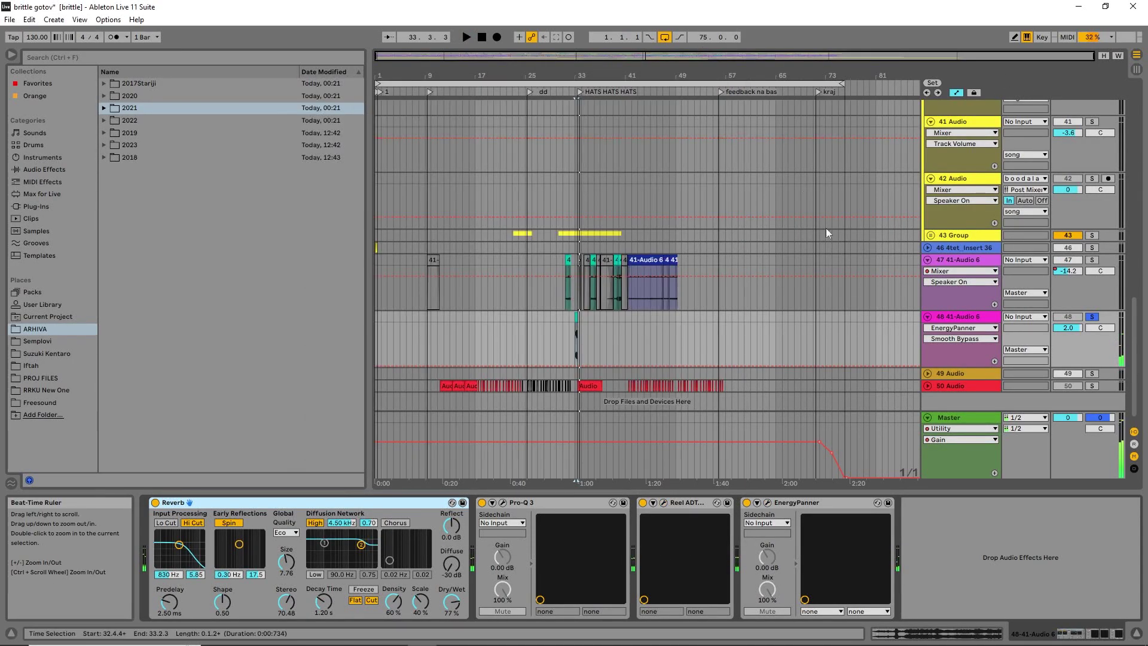
# Step: Unfold and solo the 50 Audio track and play its red clips from bar 42
pyautogui.scroll(-1, 647, 393)
pyautogui.click(593, 375)
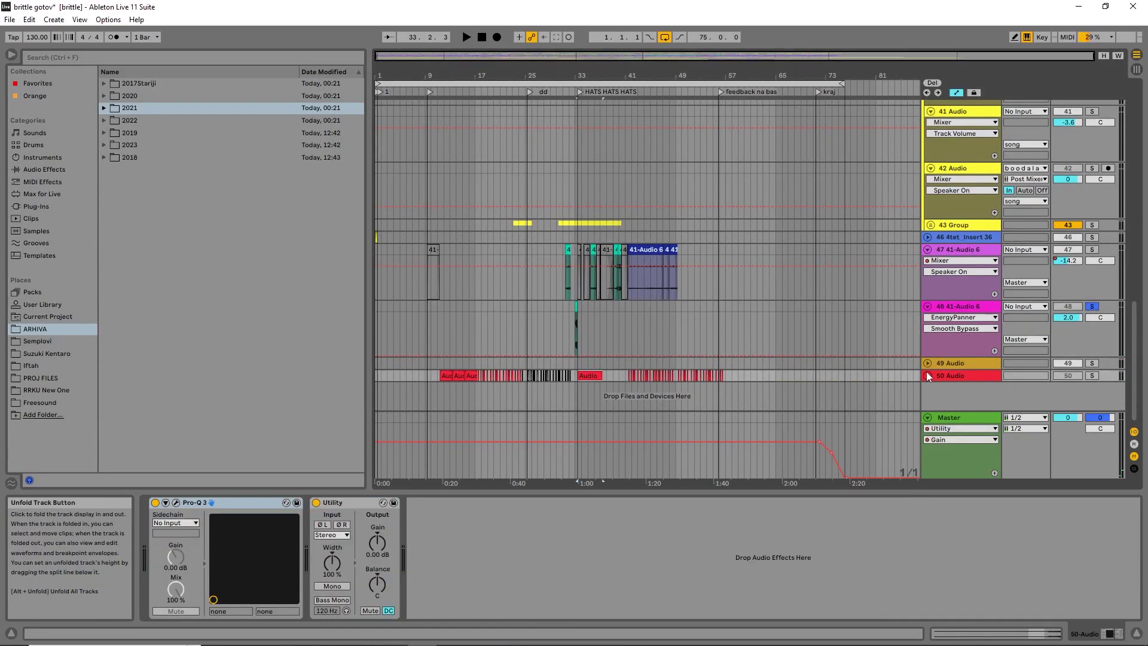
pyautogui.click(926, 375)
pyautogui.click(1092, 376)
pyautogui.click(589, 383)
pyautogui.scroll(-3, 679, 368)
pyautogui.click(630, 352)
pyautogui.moveTo(631, 76); pyautogui.dragTo(638, 145)
pyautogui.press('space')
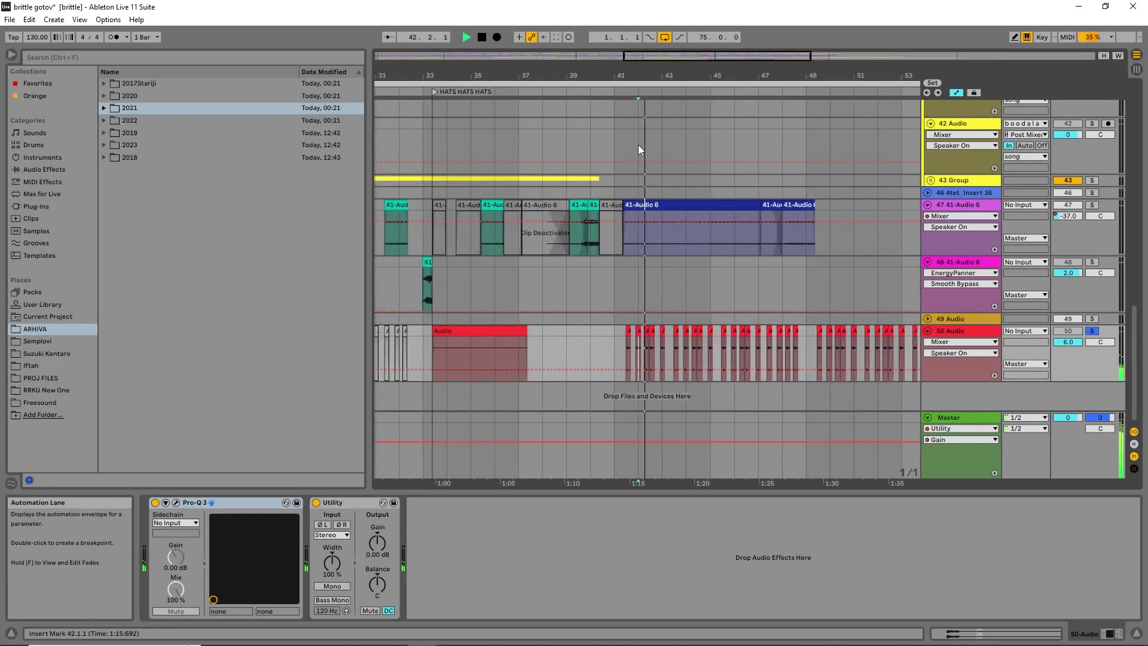
# Step: Set the 50 Audio track volume to -4.6, restart playback from bar 42 and unsolo the track
pyautogui.moveTo(1068, 342); pyautogui.dragTo(1068, 359)
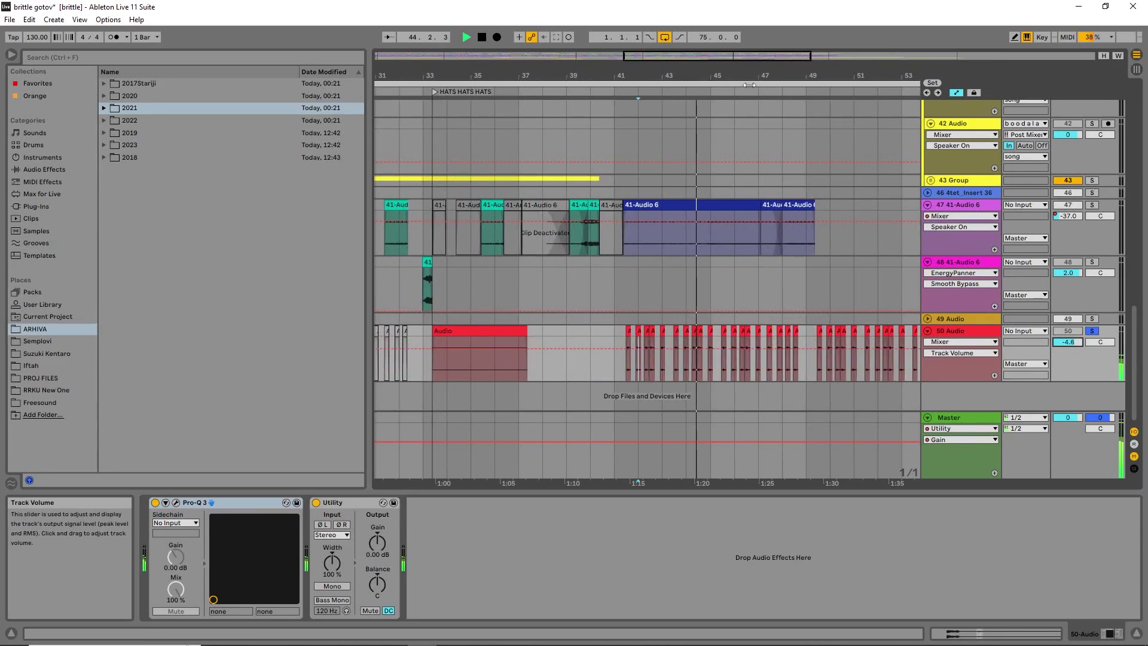
pyautogui.doubleClick(659, 77)
pyautogui.moveTo(659, 77)
pyautogui.mouseDown()
pyautogui.moveTo(659, 102)
pyautogui.moveTo(660, 77)
pyautogui.mouseUp()
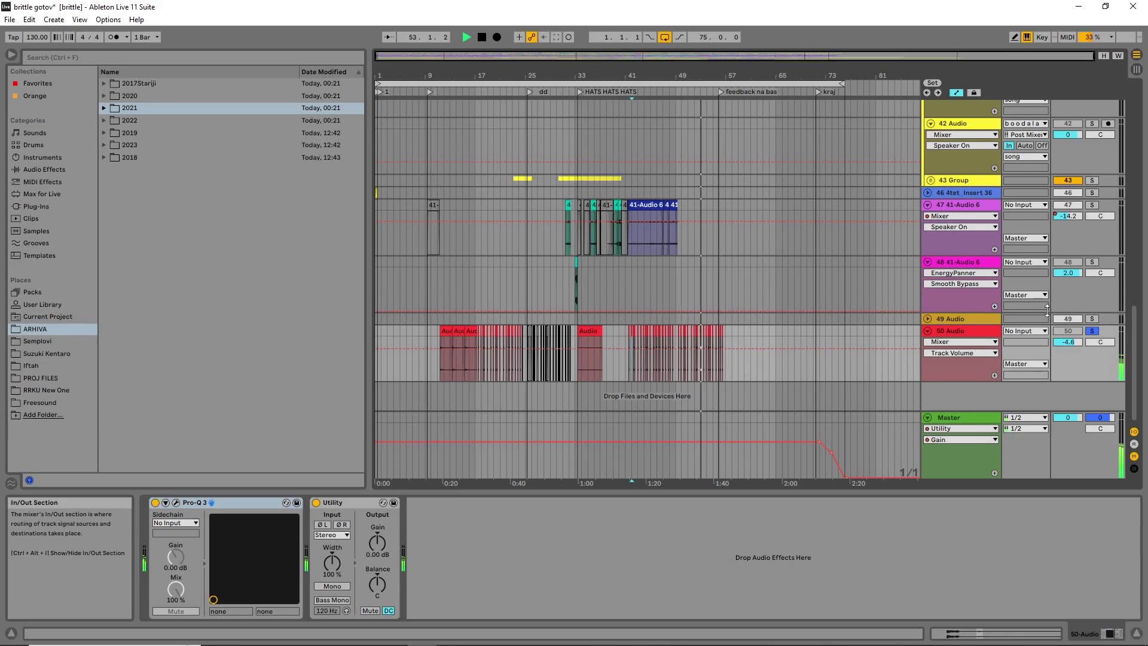
pyautogui.moveTo(656, 72); pyautogui.dragTo(644, 91)
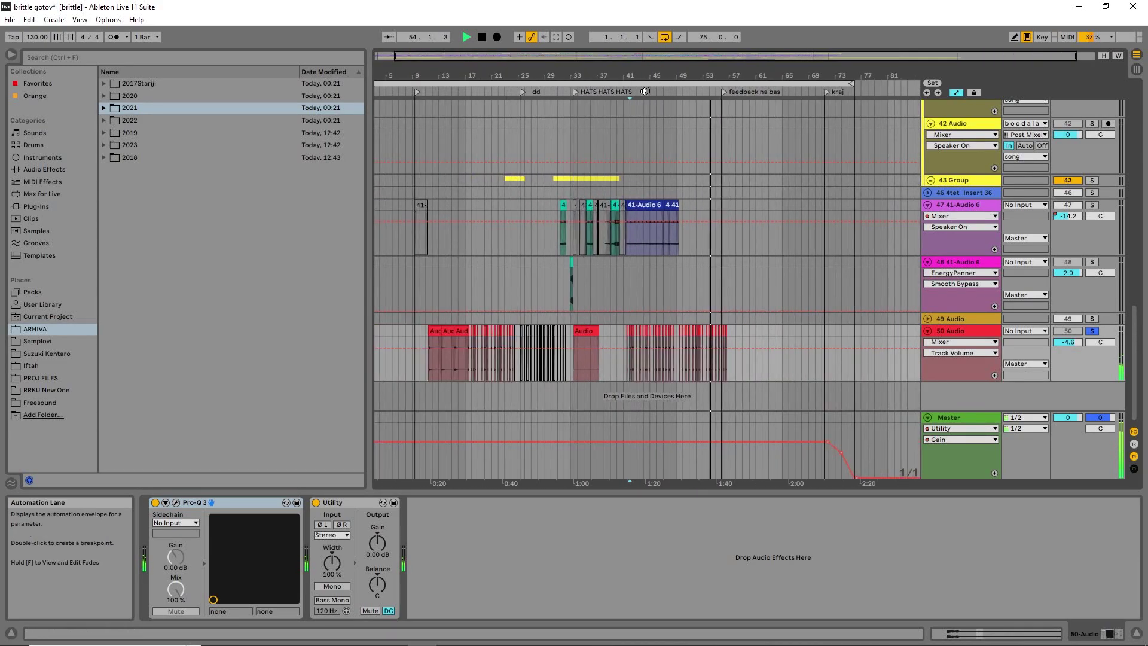
pyautogui.press('space')
pyautogui.click(1092, 330)
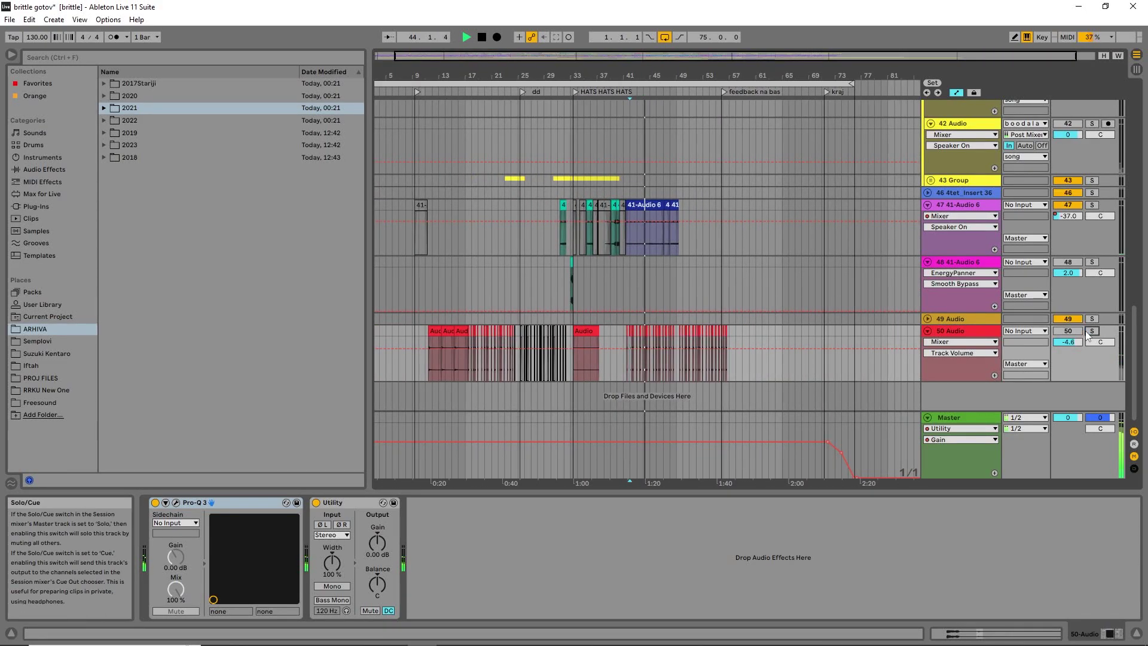
# Step: Open the Master track's Reaktor 6 FX and Transient Shaper plug-in windows and stack them over the arrangement
pyautogui.click(957, 419)
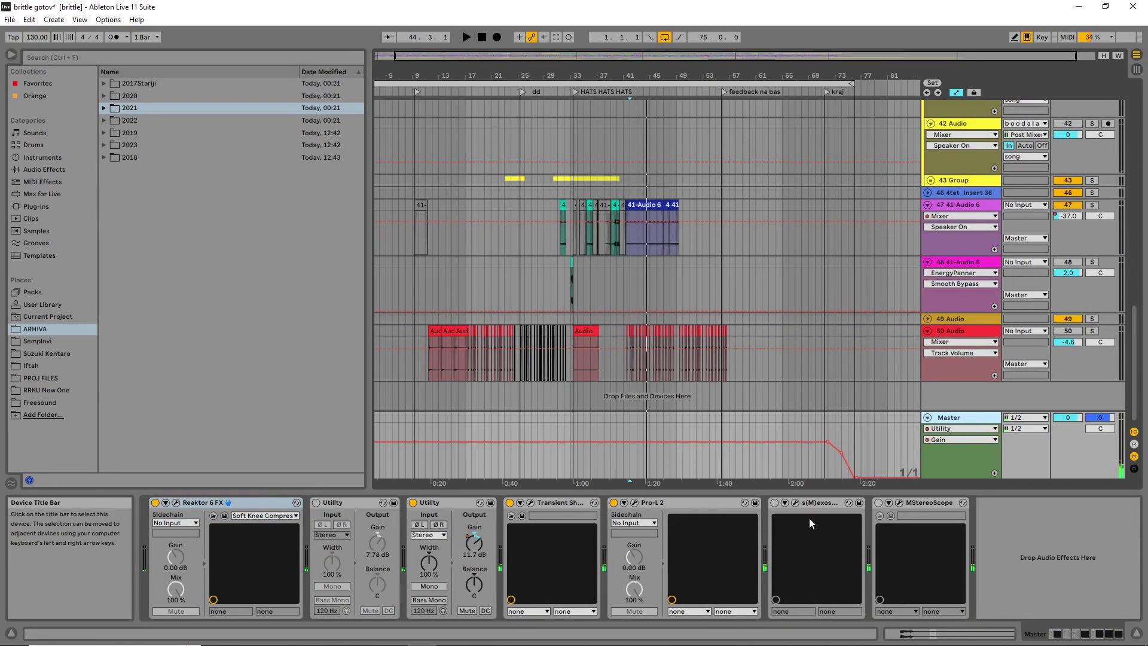
pyautogui.click(176, 505)
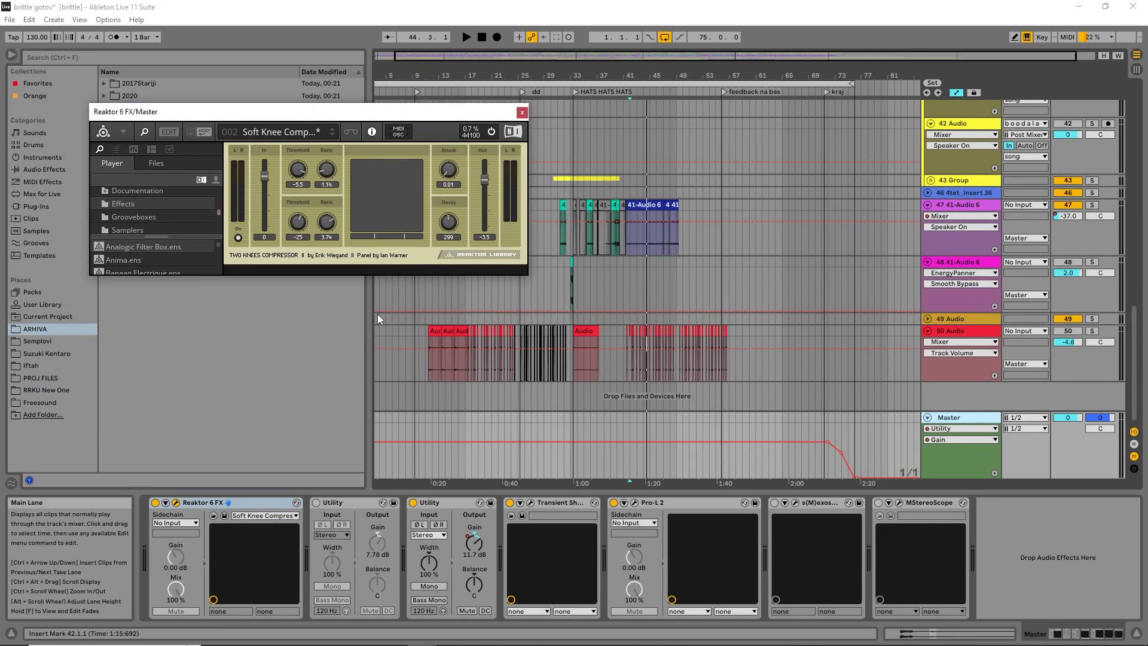
pyautogui.moveTo(578, 75); pyautogui.dragTo(690, 107)
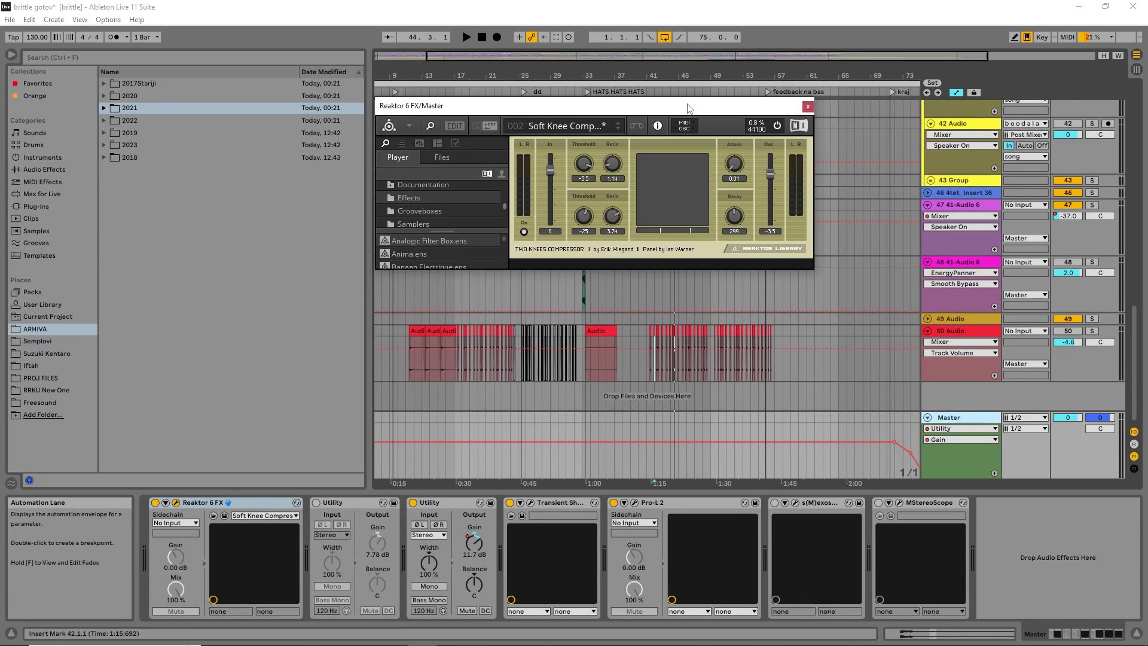
pyautogui.moveTo(688, 108)
pyautogui.mouseDown()
pyautogui.moveTo(699, 110)
pyautogui.moveTo(687, 108)
pyautogui.mouseUp()
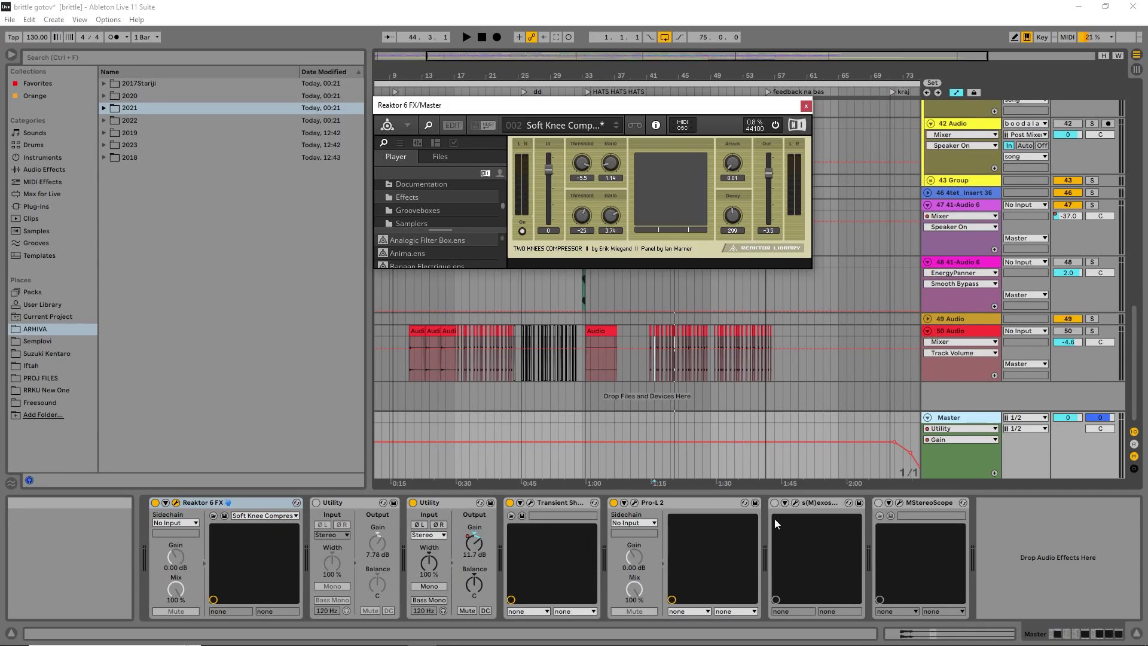
pyautogui.click(318, 504)
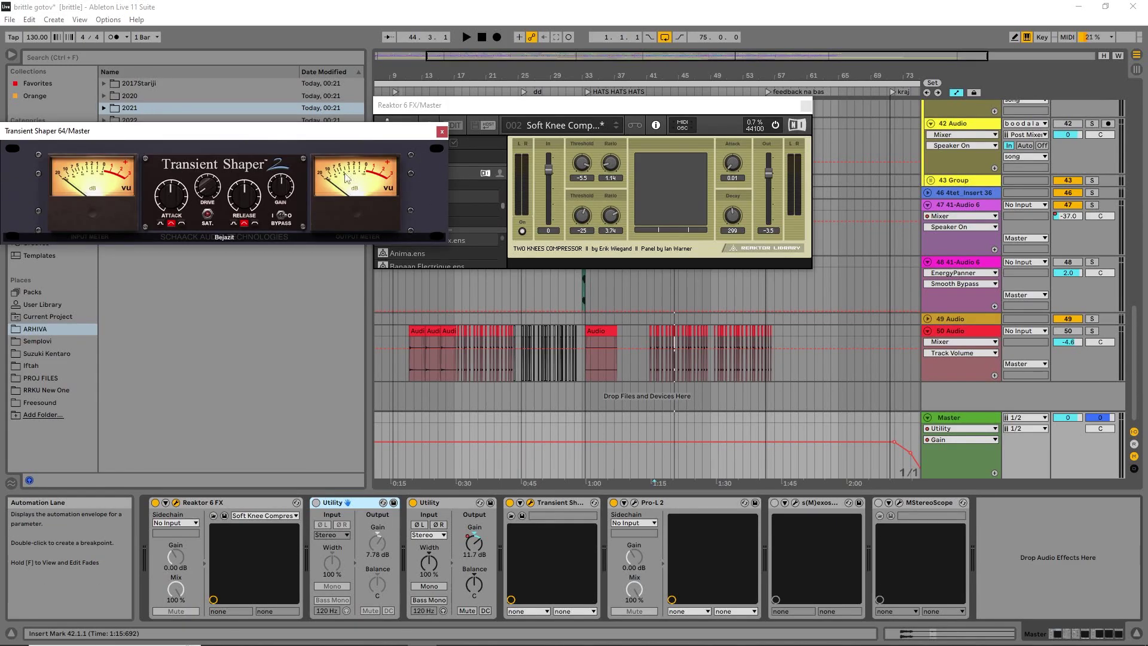
pyautogui.moveTo(288, 139); pyautogui.dragTo(661, 288)
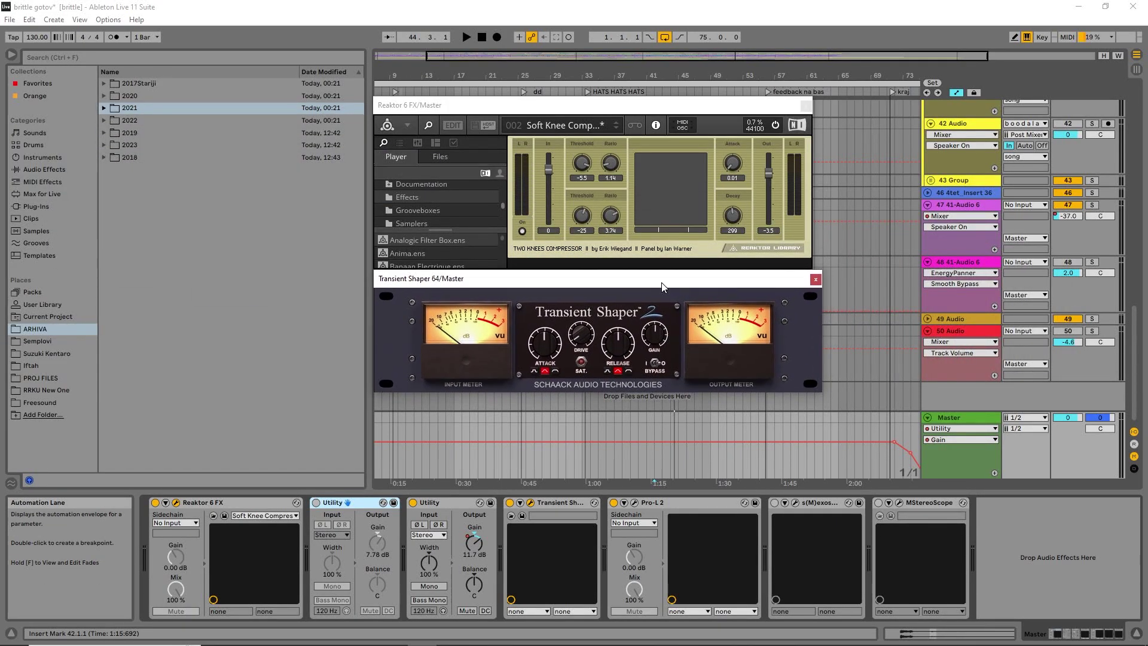
# Step: Open the Master track's Pro-L 2 limiter window, place it beside the Reaktor 6 FX compressor and watch both during playback
pyautogui.moveTo(661, 284); pyautogui.dragTo(662, 285)
pyautogui.click(633, 503)
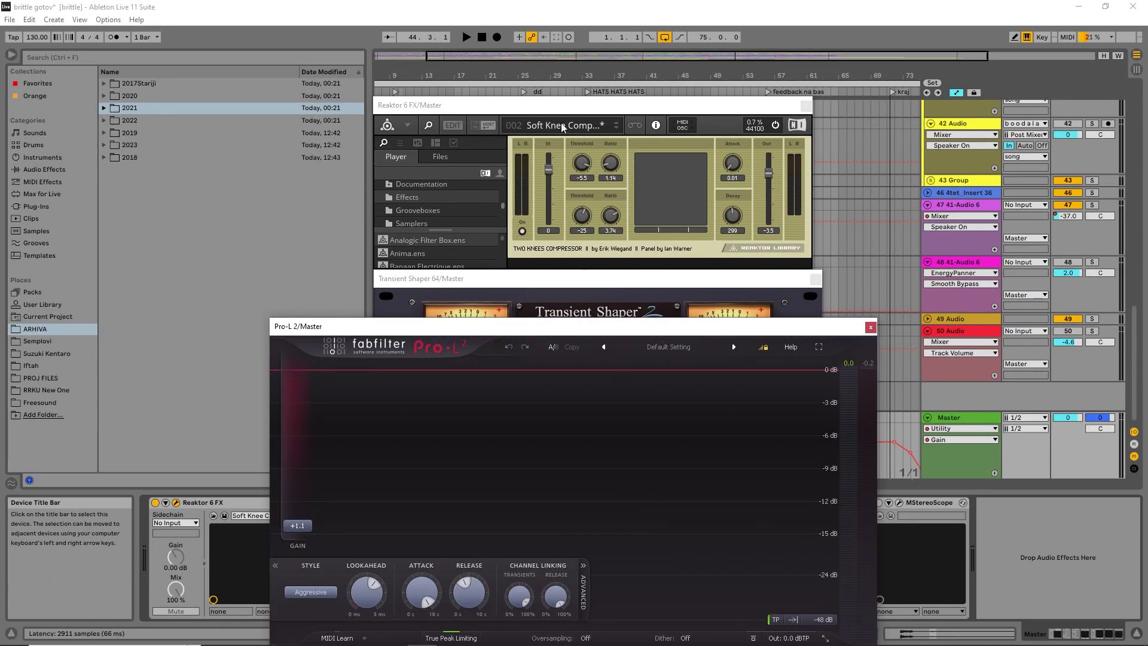
pyautogui.moveTo(447, 328); pyautogui.dragTo(400, 200)
pyautogui.moveTo(550, 106); pyautogui.dragTo(936, 202)
pyautogui.press('space')
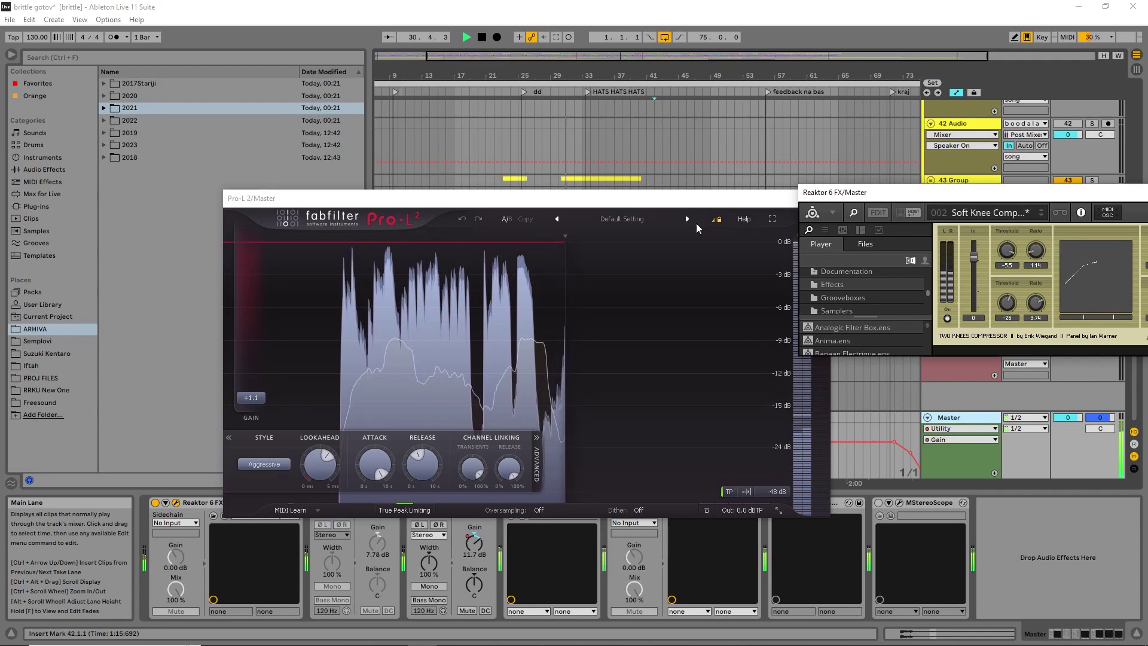
pyautogui.moveTo(688, 198); pyautogui.dragTo(597, 202)
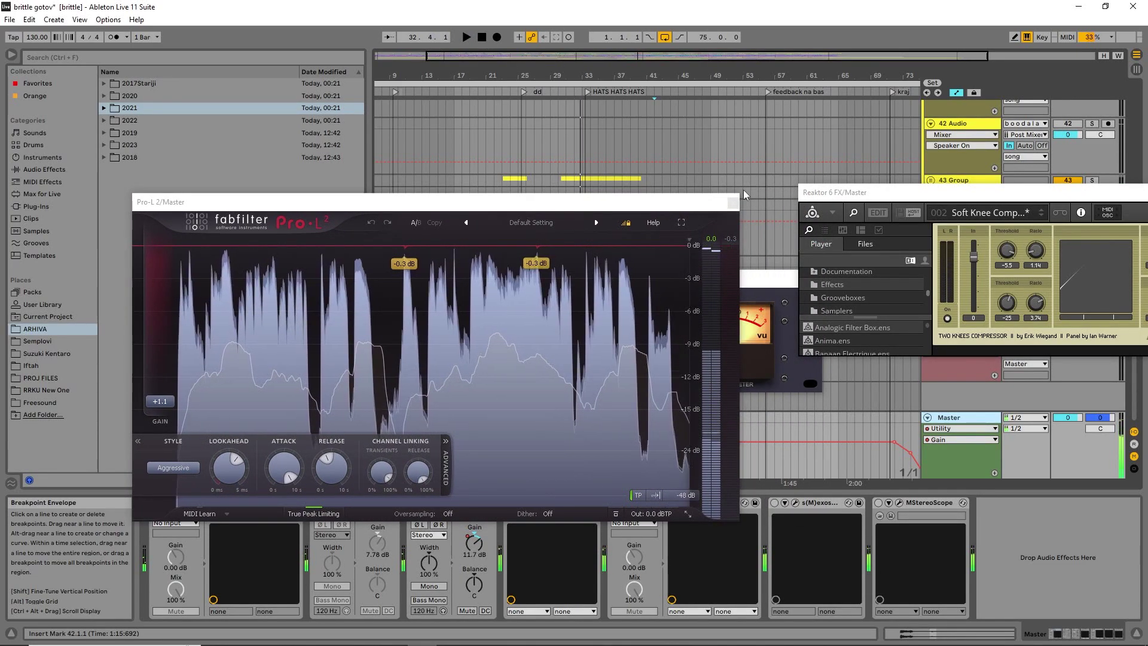
# Step: Close the Master track's Pro-L 2 and Reaktor 6 FX plug-in windows
pyautogui.click(733, 203)
pyautogui.moveTo(825, 193); pyautogui.dragTo(334, 142)
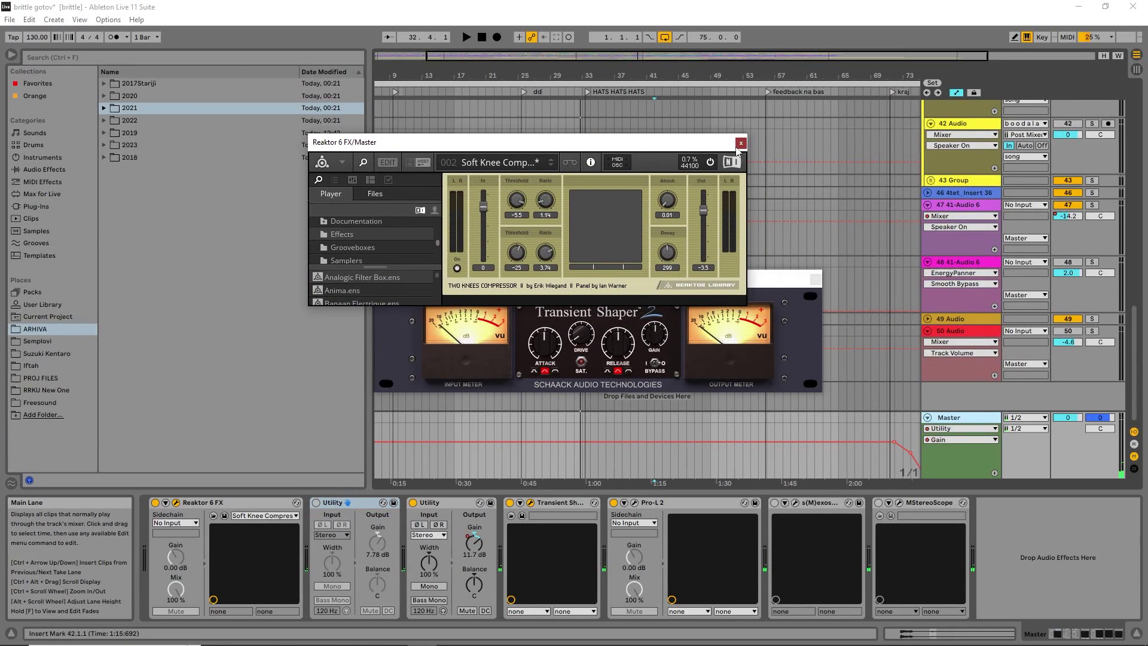
pyautogui.click(741, 144)
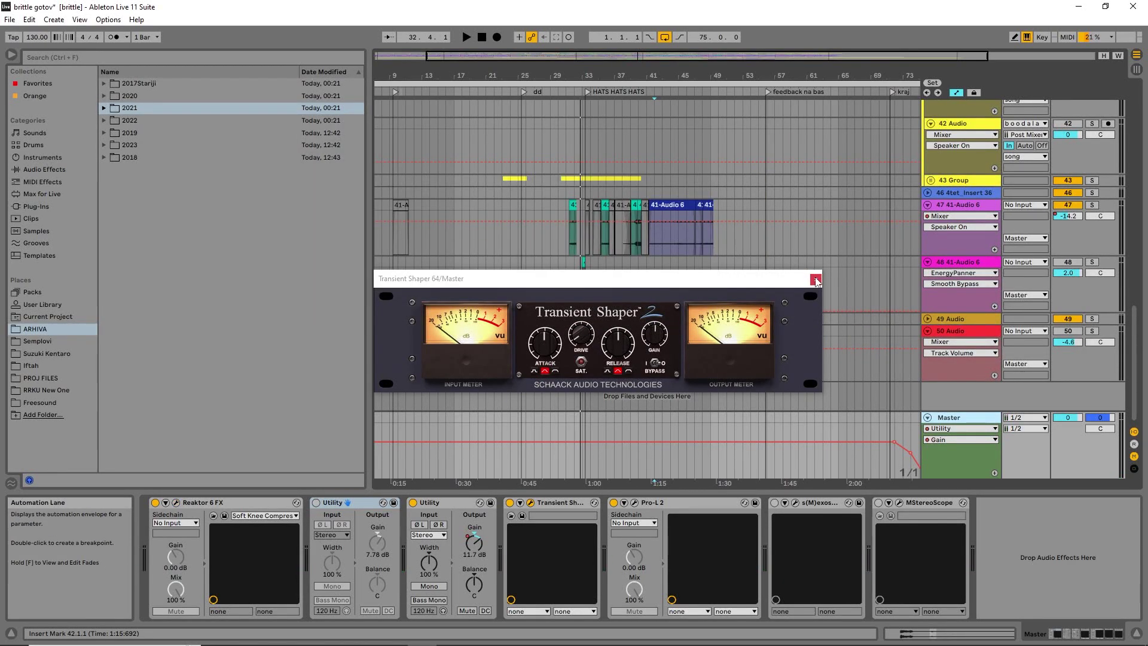
# Step: Review the Master chain's Transient Shaper and reopened Reaktor 6 FX compressor once more, and close both plug-in windows
pyautogui.click(530, 502)
pyautogui.click(530, 502)
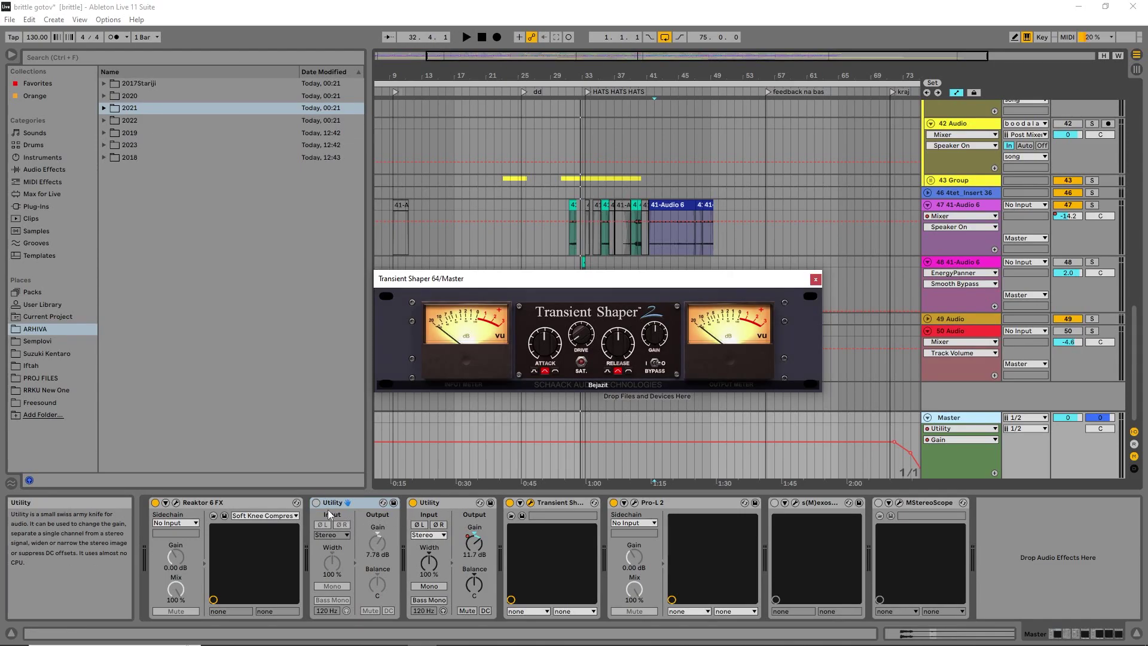
pyautogui.click(177, 502)
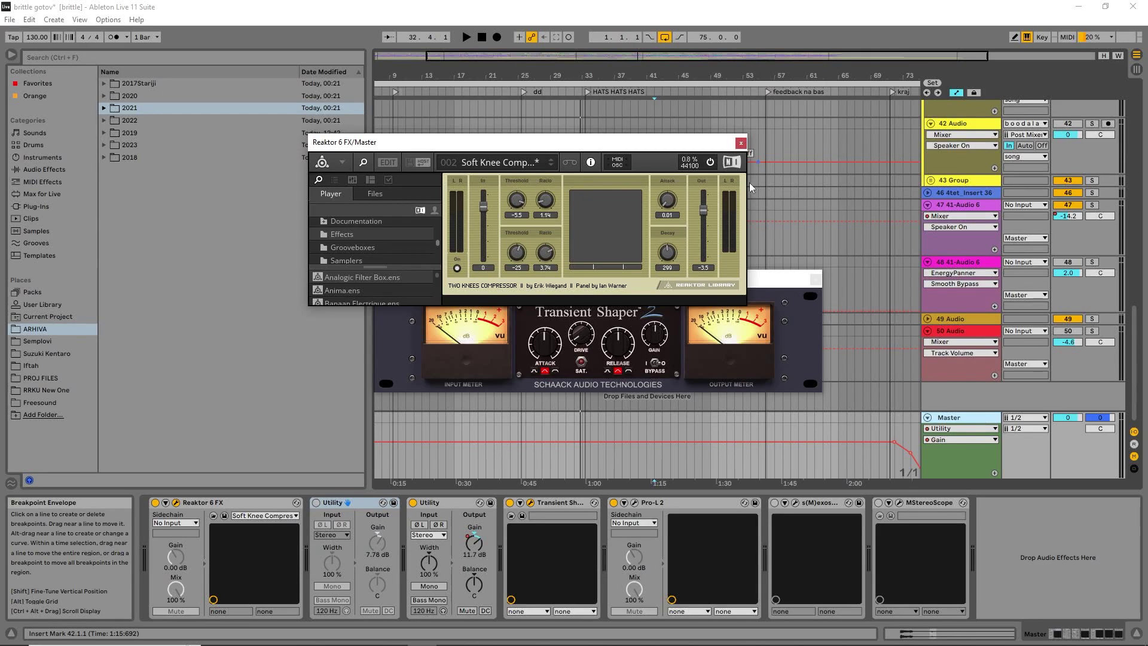
pyautogui.click(740, 142)
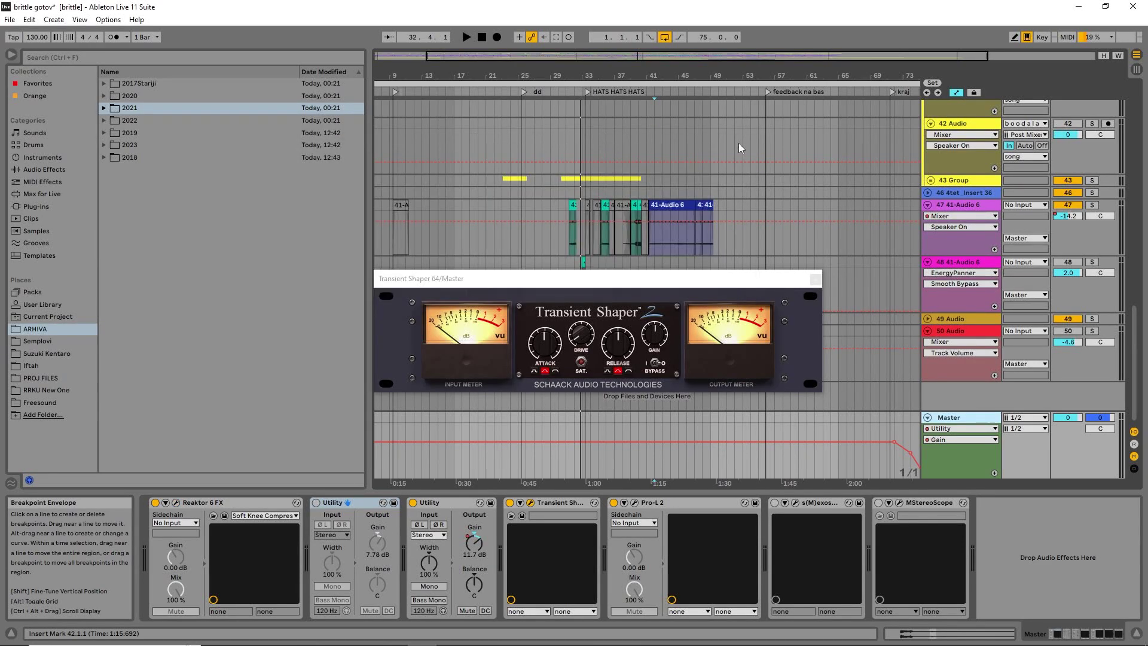
pyautogui.click(816, 279)
# Step: Fold the Master track, the 50 Audio track and the song group in the arrangement
pyautogui.click(927, 417)
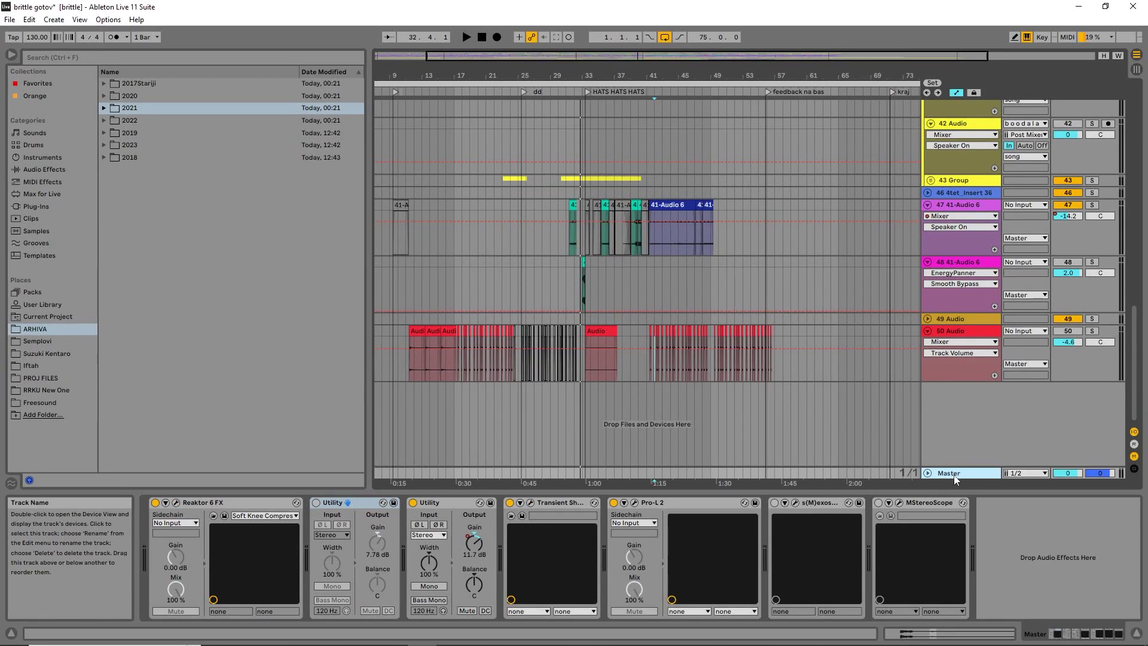
pyautogui.click(928, 331)
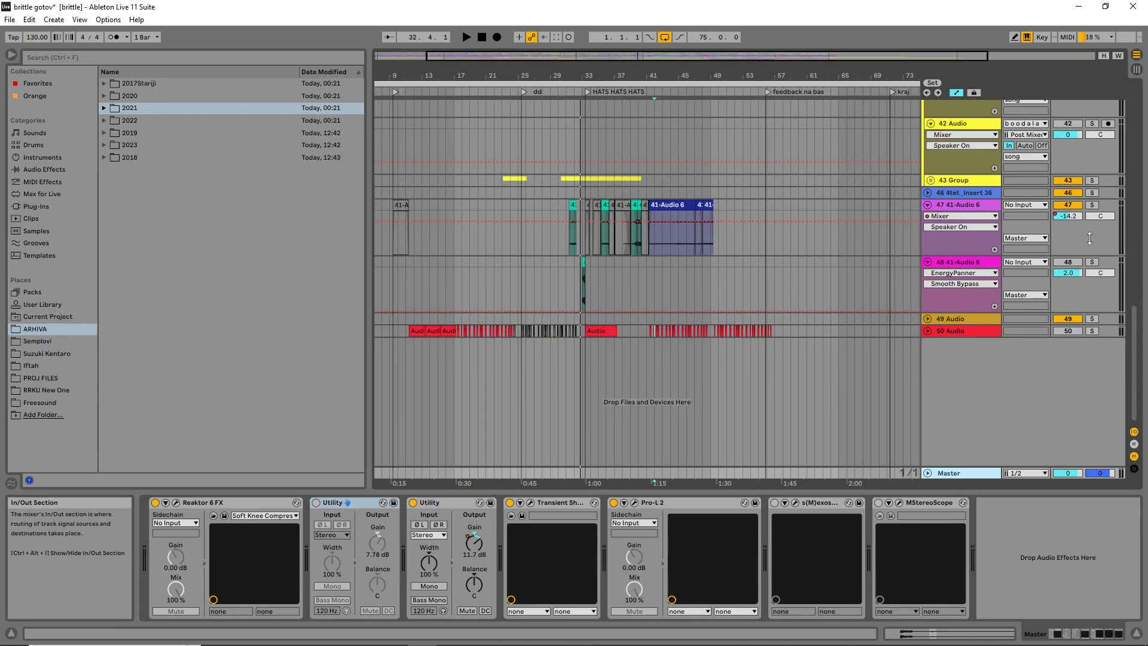
pyautogui.moveTo(1133, 351); pyautogui.dragTo(1132, 258)
pyautogui.scroll(5, 1135, 263)
pyautogui.click(927, 187)
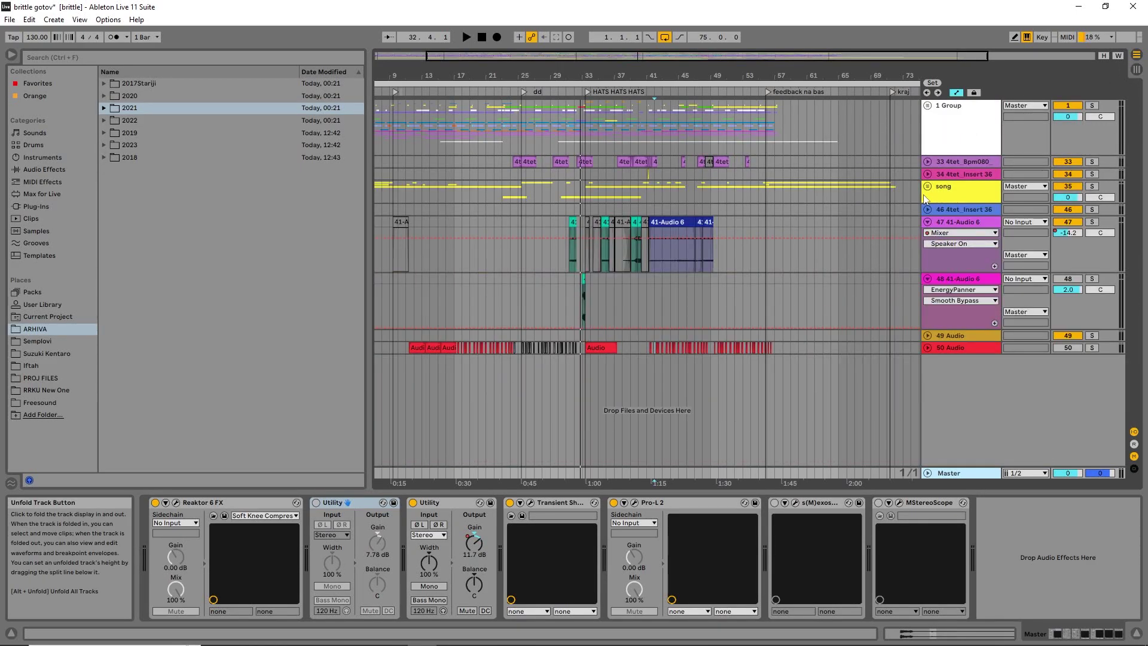
# Step: Bring the whole arrangement into view from bar 1 and switch to OBS
pyautogui.moveTo(552, 82); pyautogui.dragTo(552, 76)
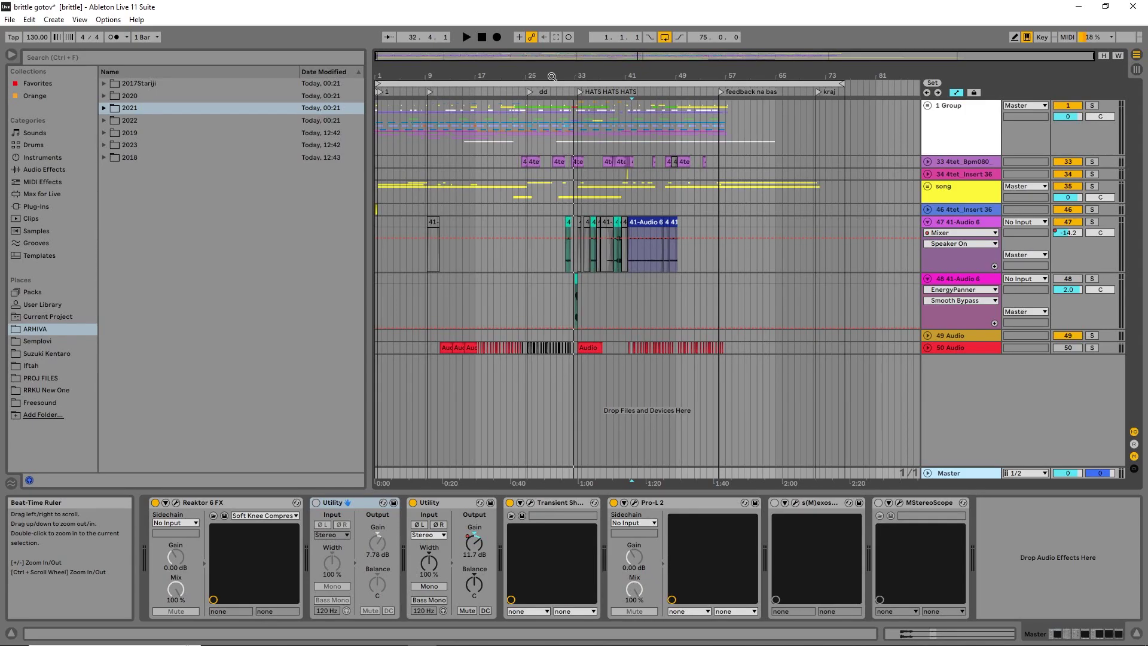
pyautogui.hotkey('alt', 'Tab')
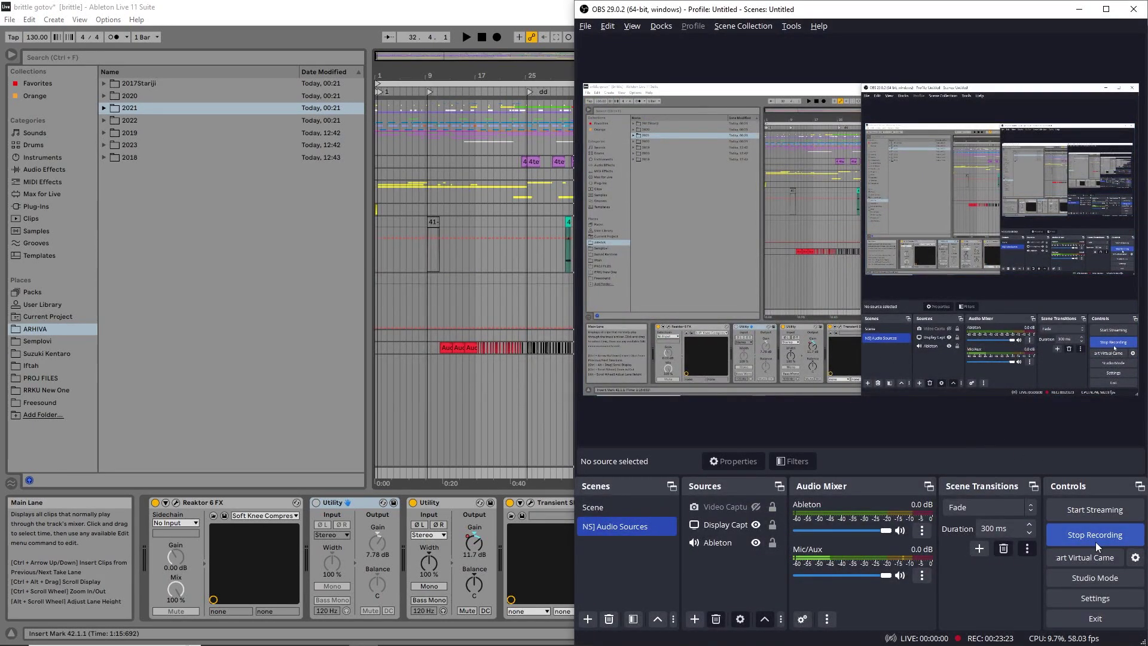